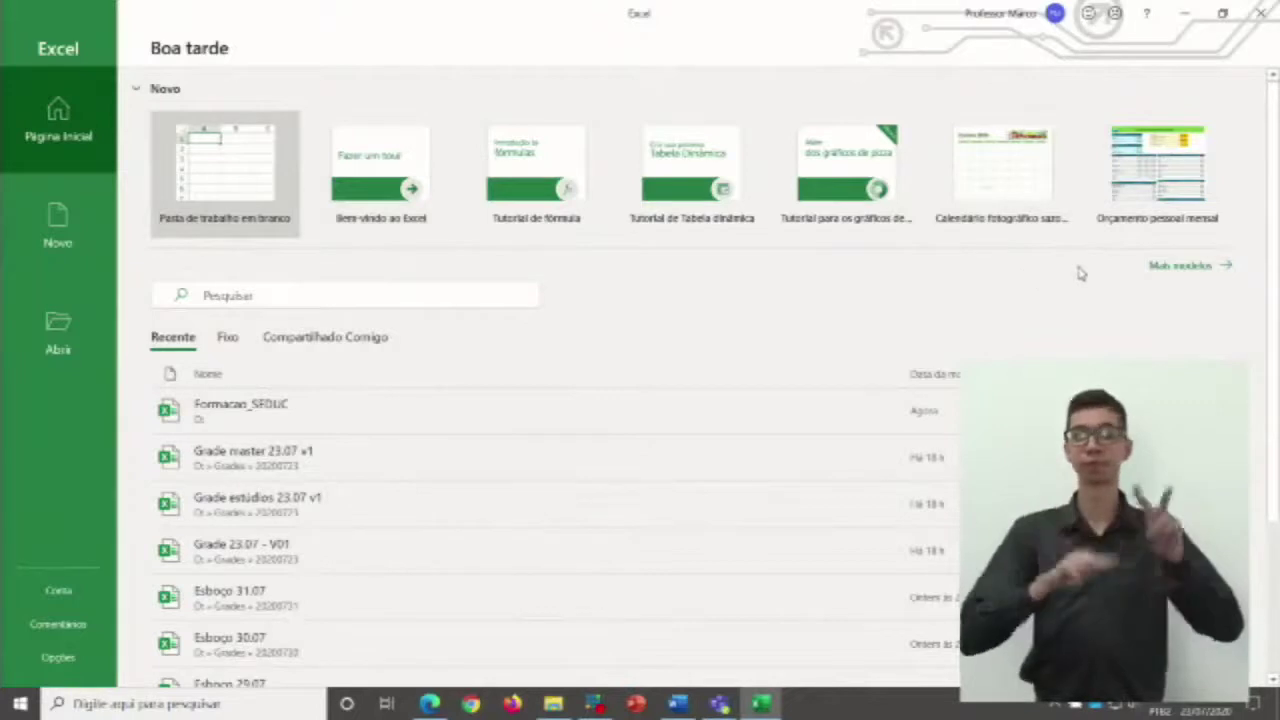
Look through the full gallery of workbook templates and create a new blank workbook.
click(1190, 268)
scroll(487, 289, down, 2)
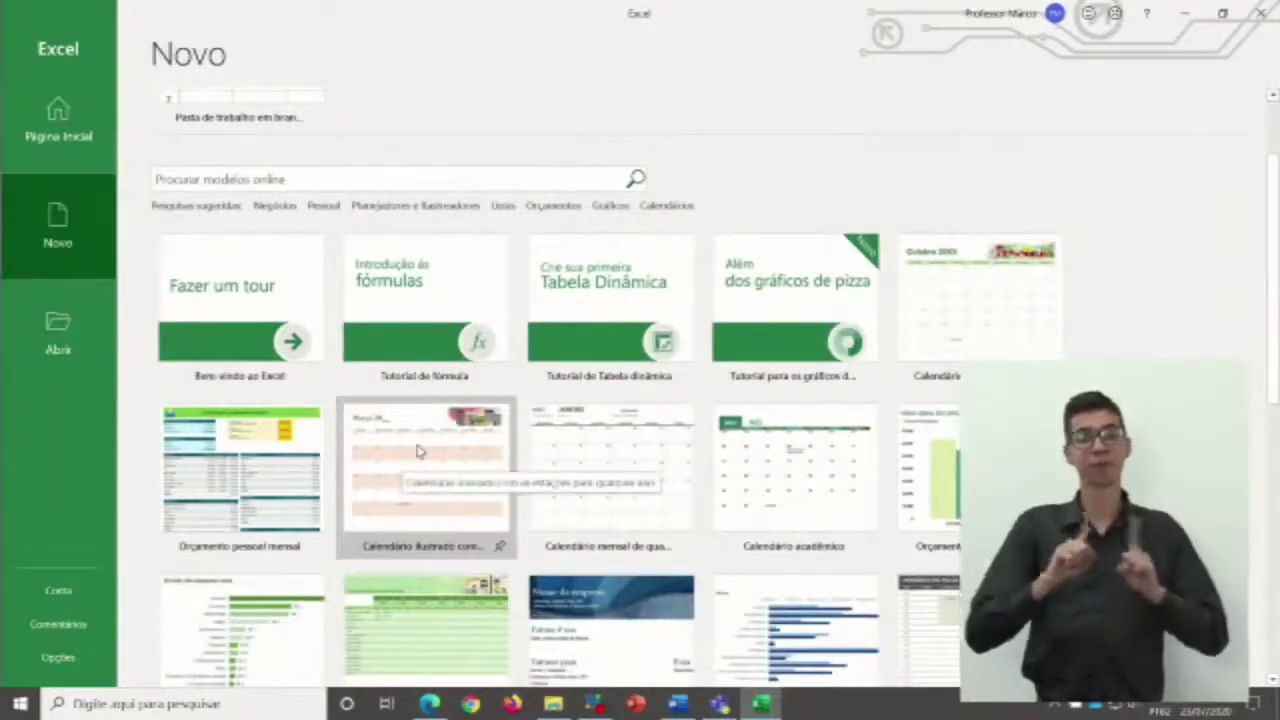
scroll(419, 450, down, 1)
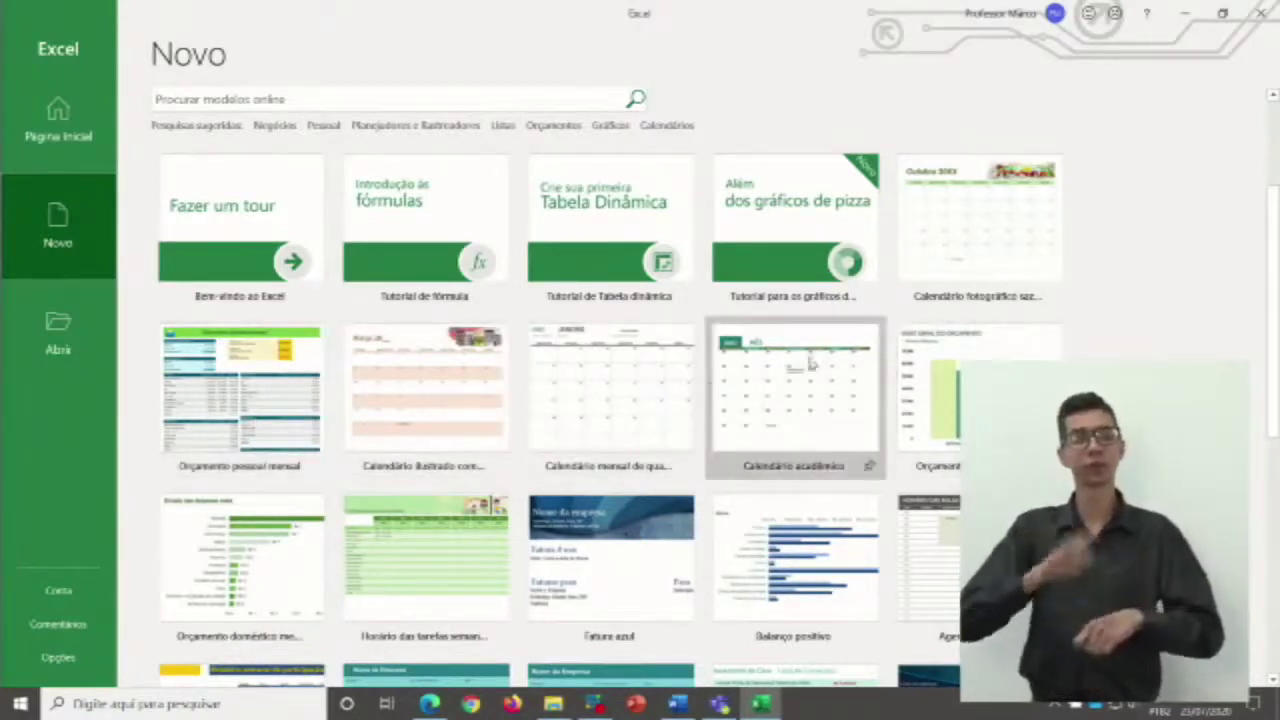
scroll(978, 352, down, 1)
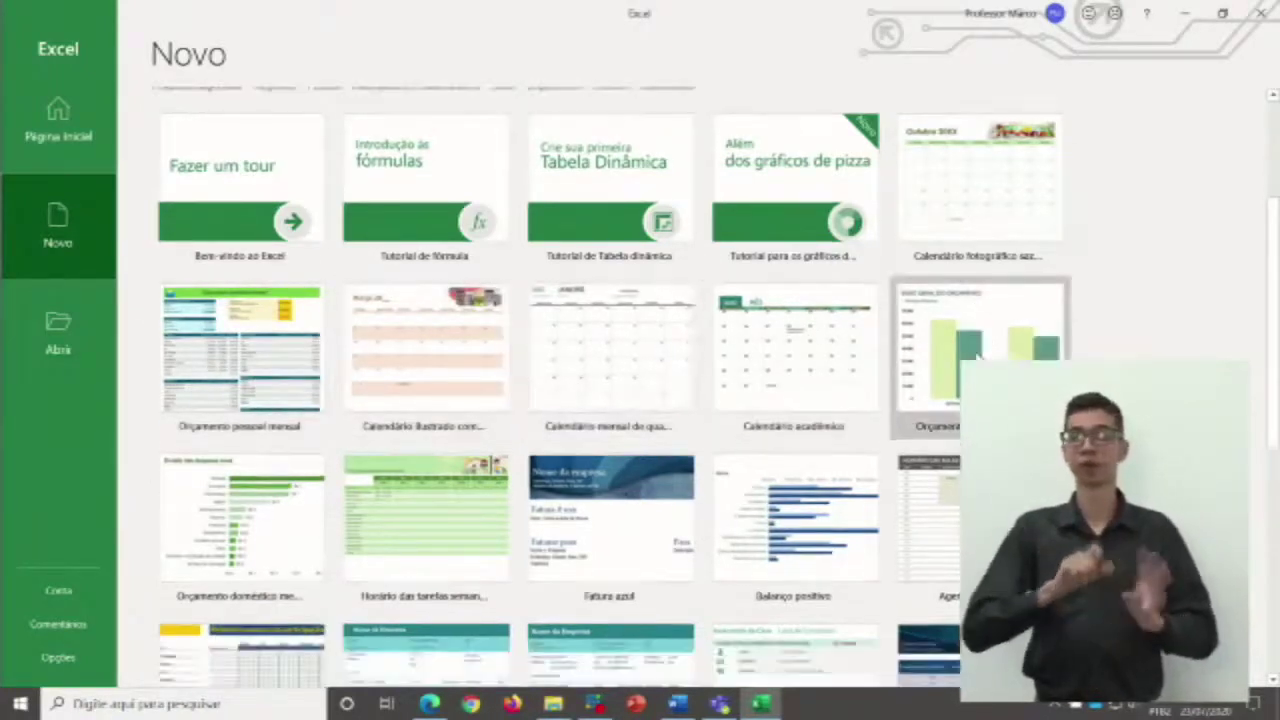
scroll(978, 352, down, 1)
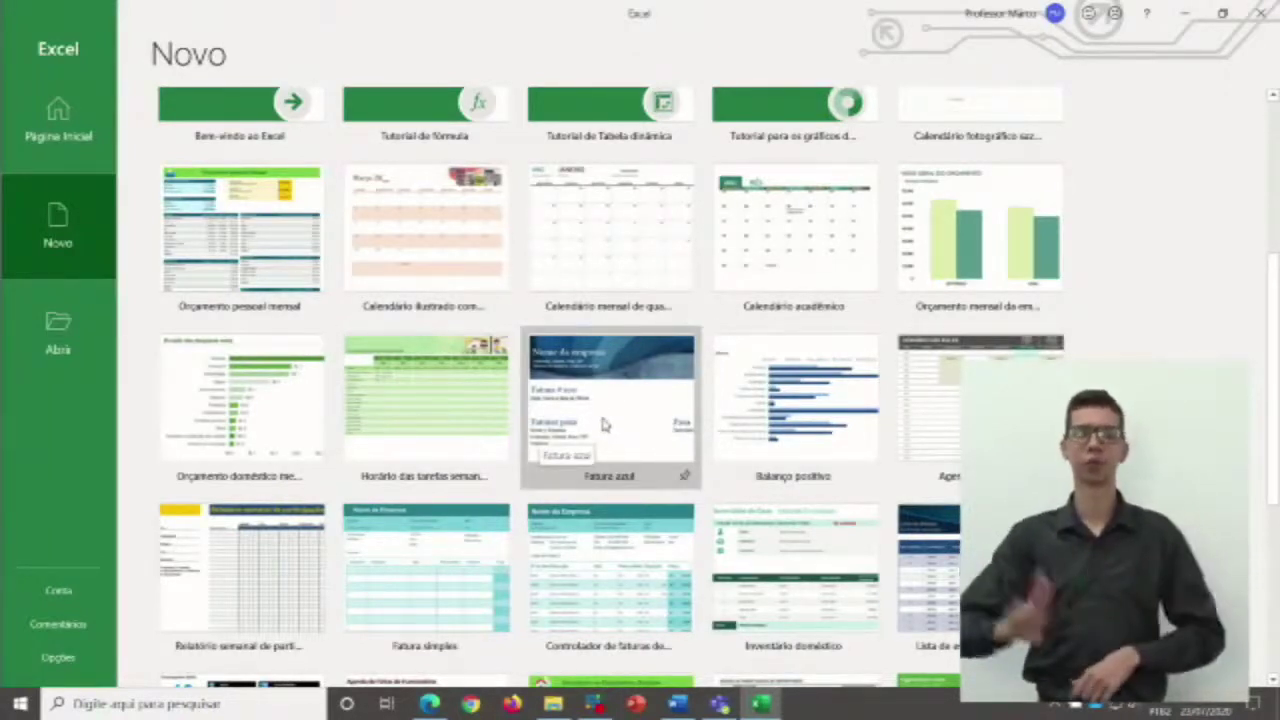
scroll(600, 450, up, 3)
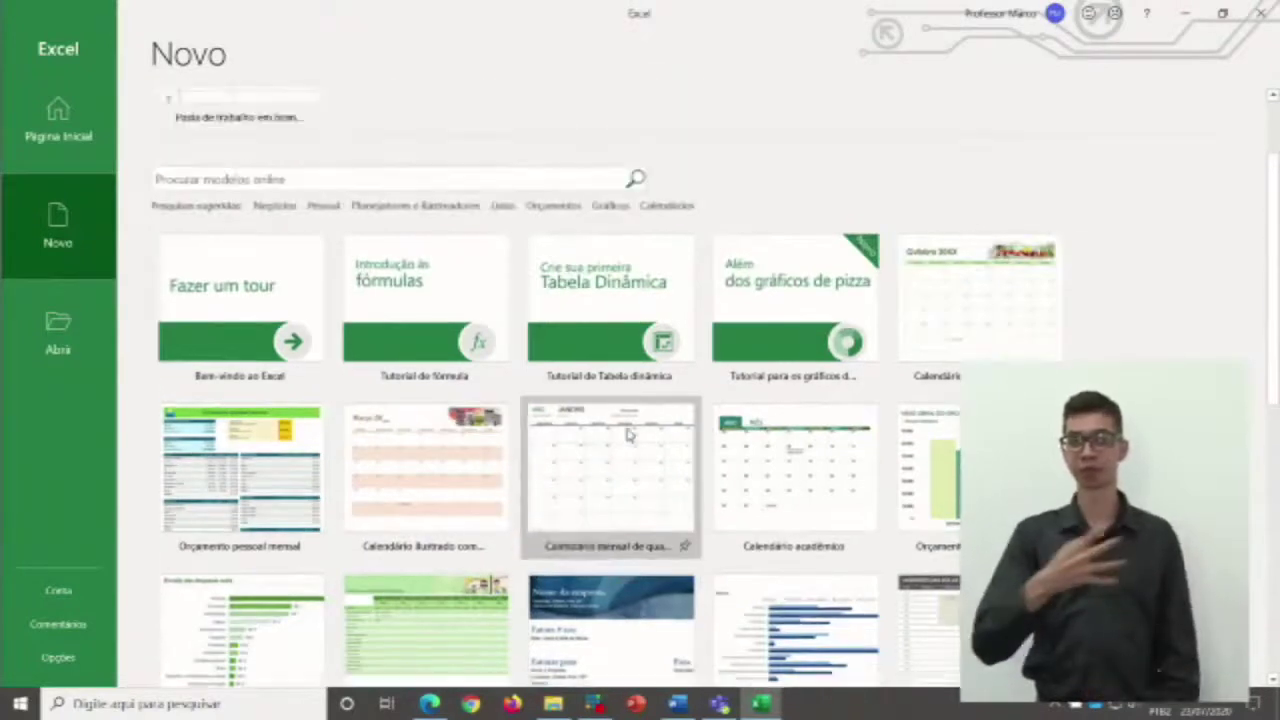
scroll(686, 476, up, 2)
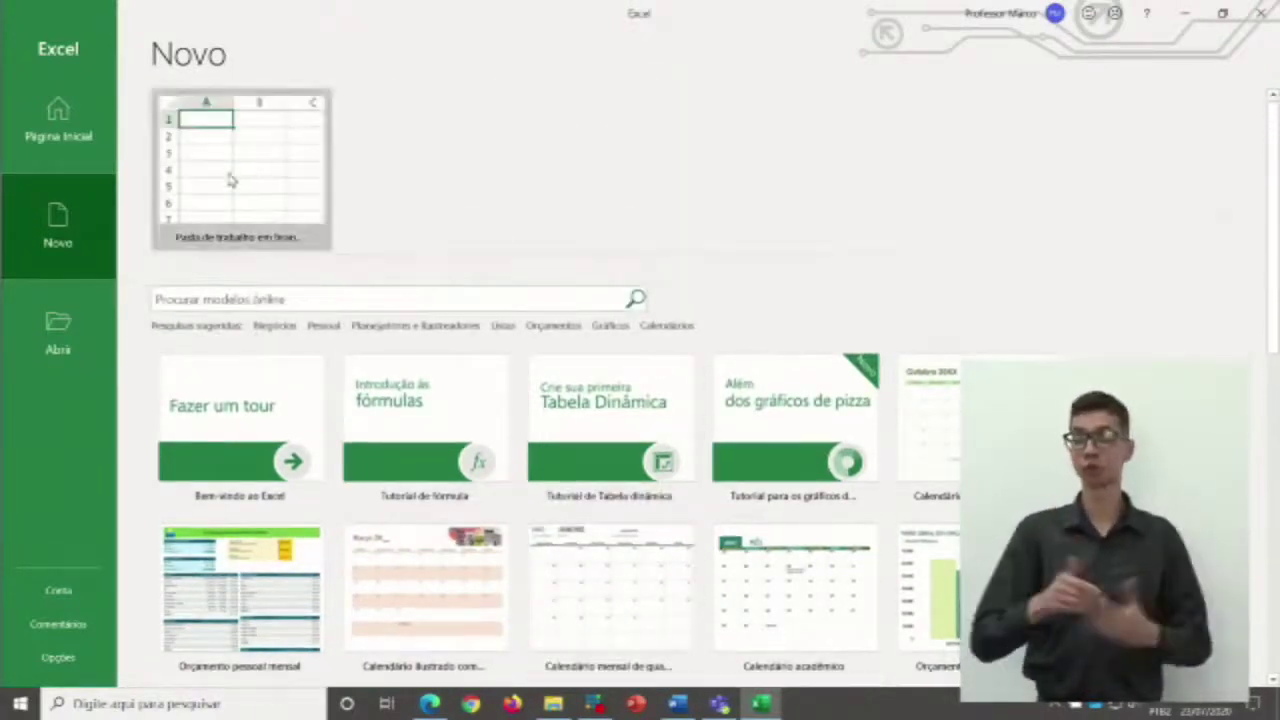
click(285, 168)
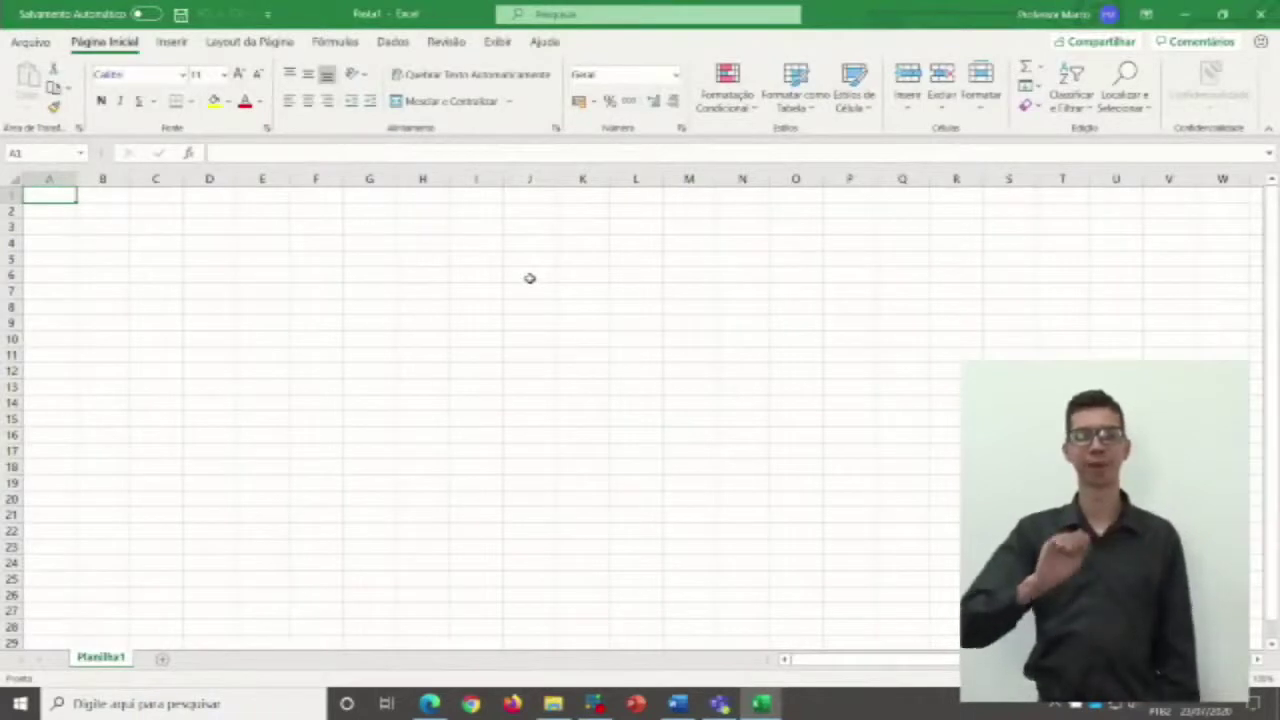
Add two more worksheets to the workbook and switch between the three sheets.
click(160, 662)
click(90, 664)
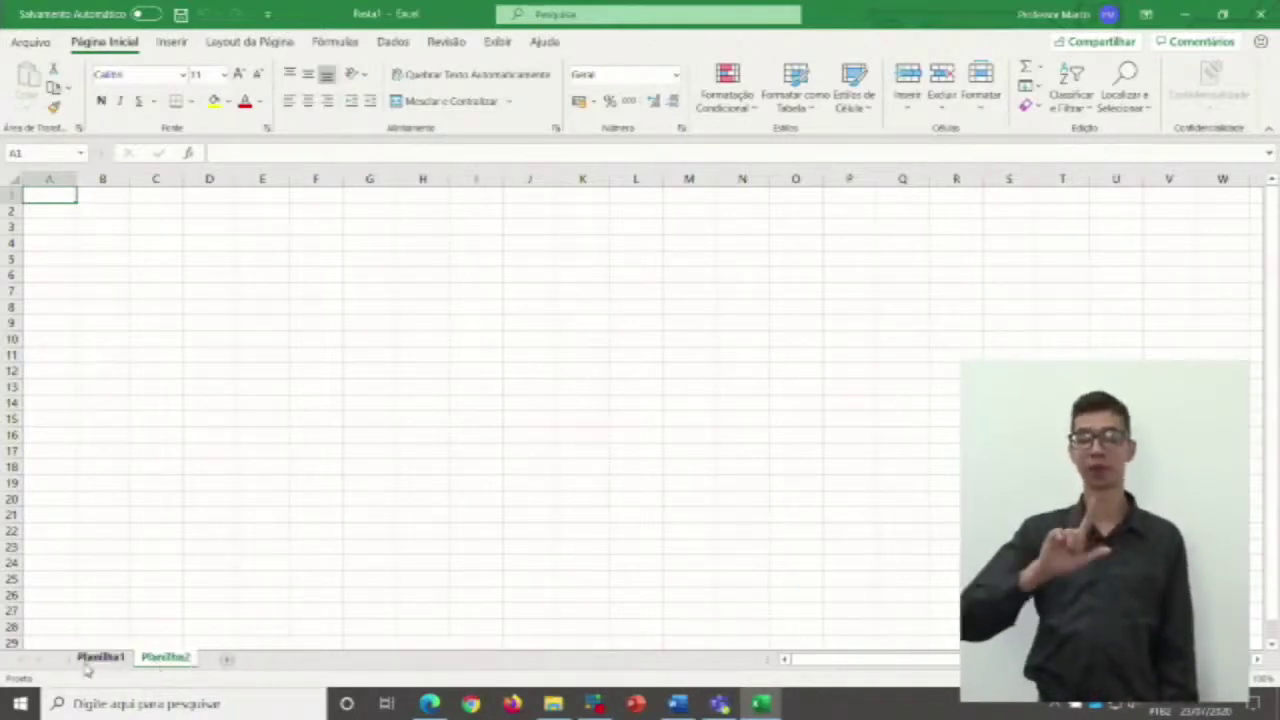
click(152, 664)
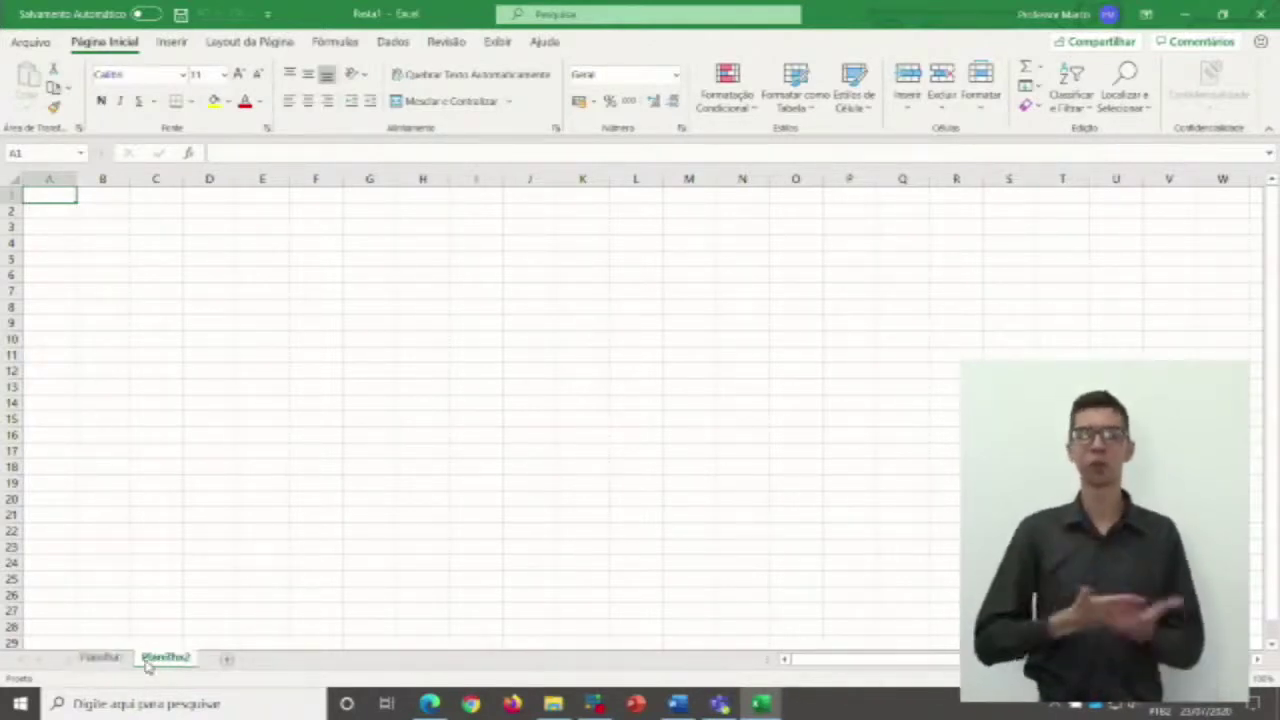
click(227, 660)
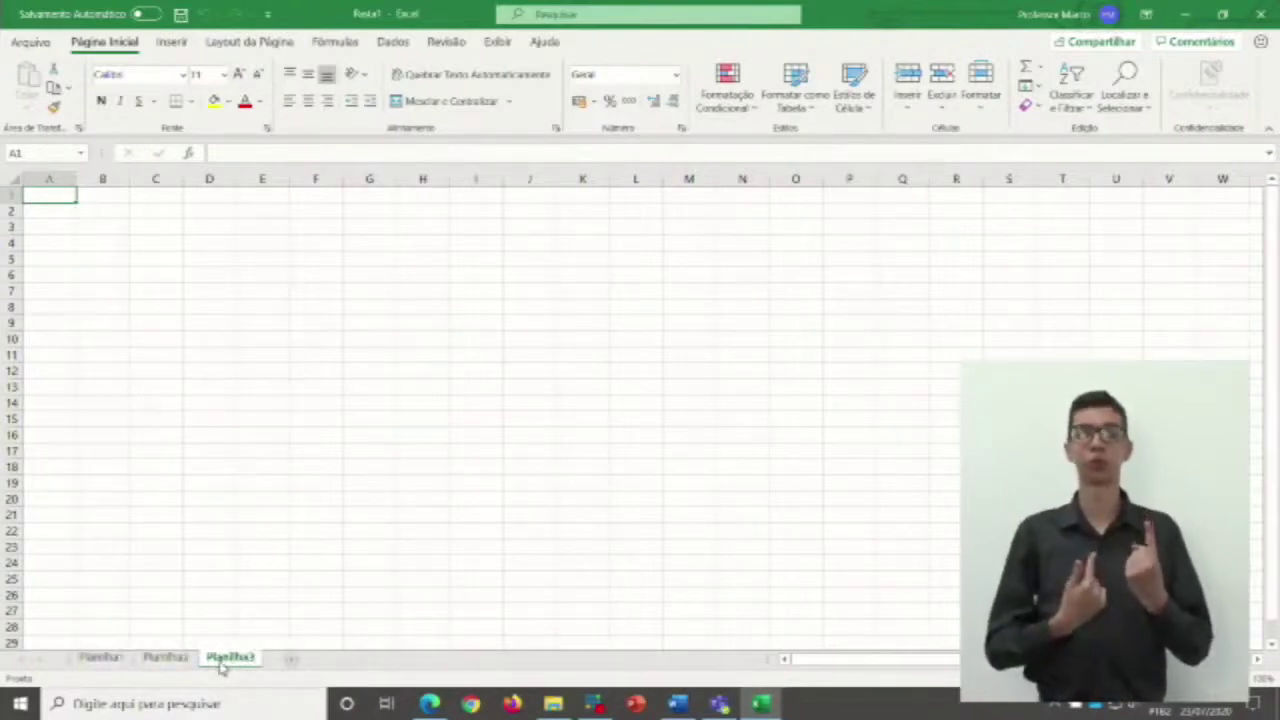
click(80, 666)
click(146, 665)
click(228, 662)
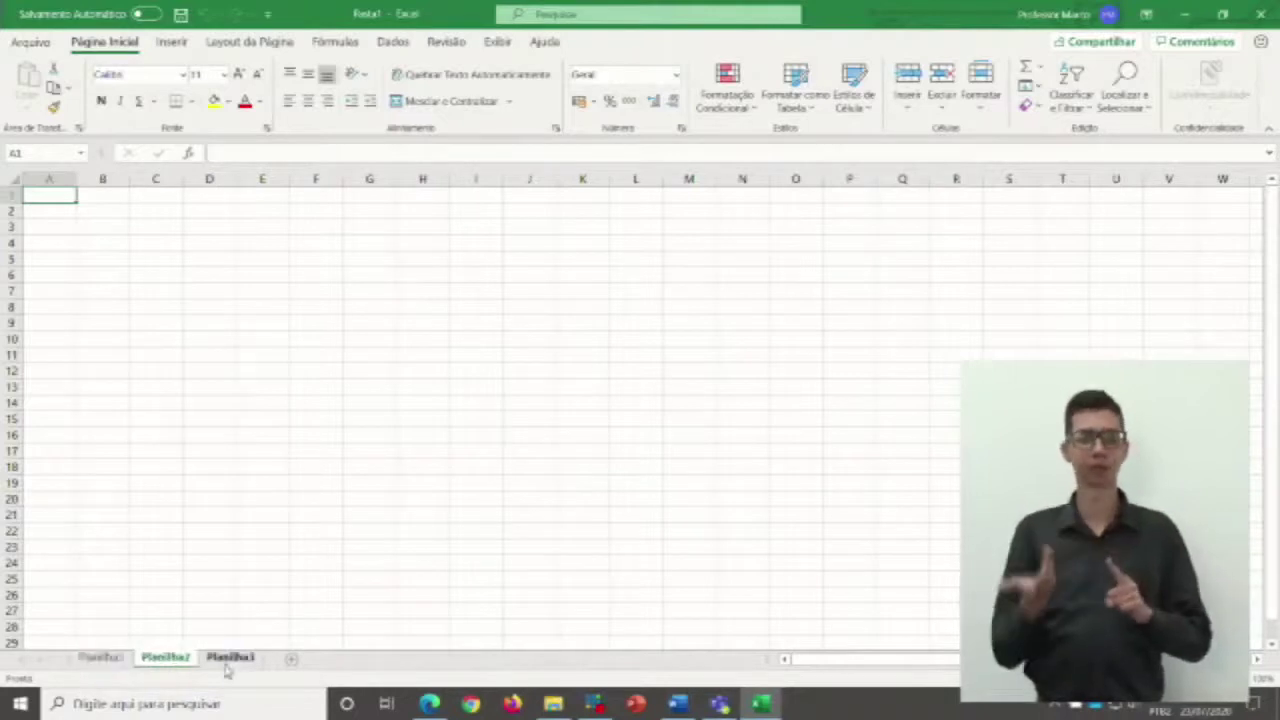
Rename the first worksheet, Planilha1, as Orçamento.
click(105, 660)
right_click(115, 660)
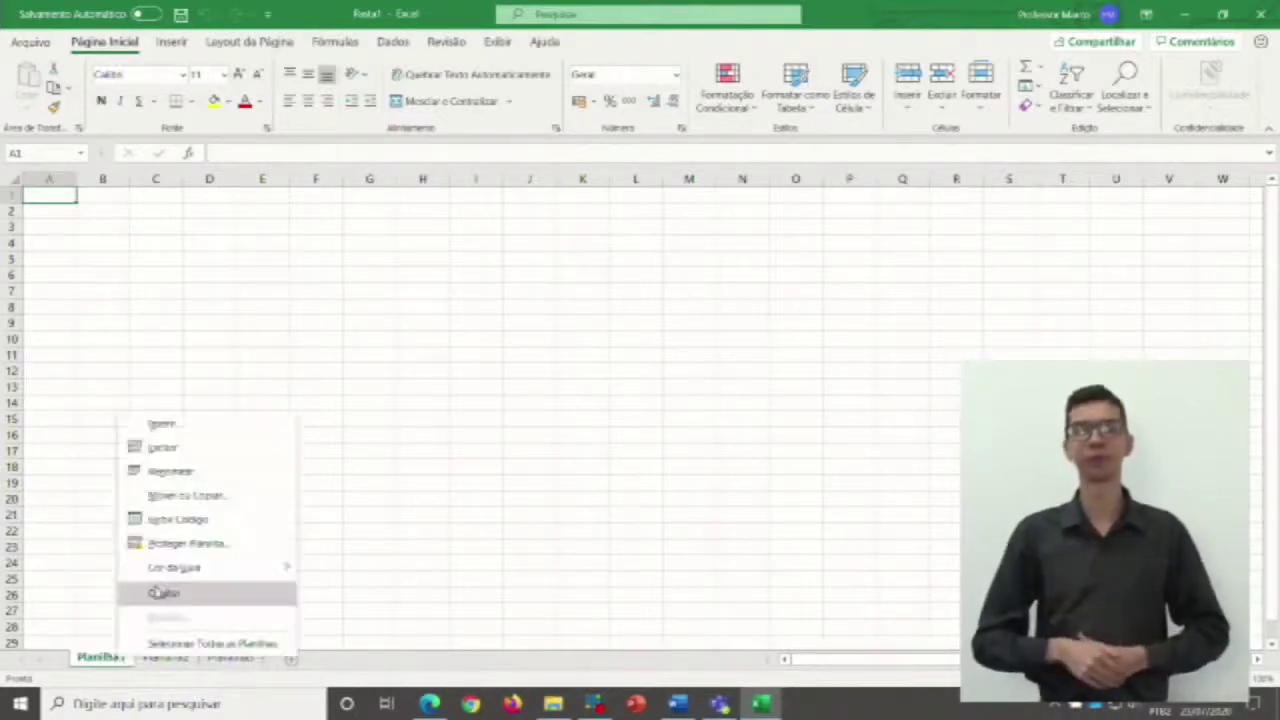
click(172, 471)
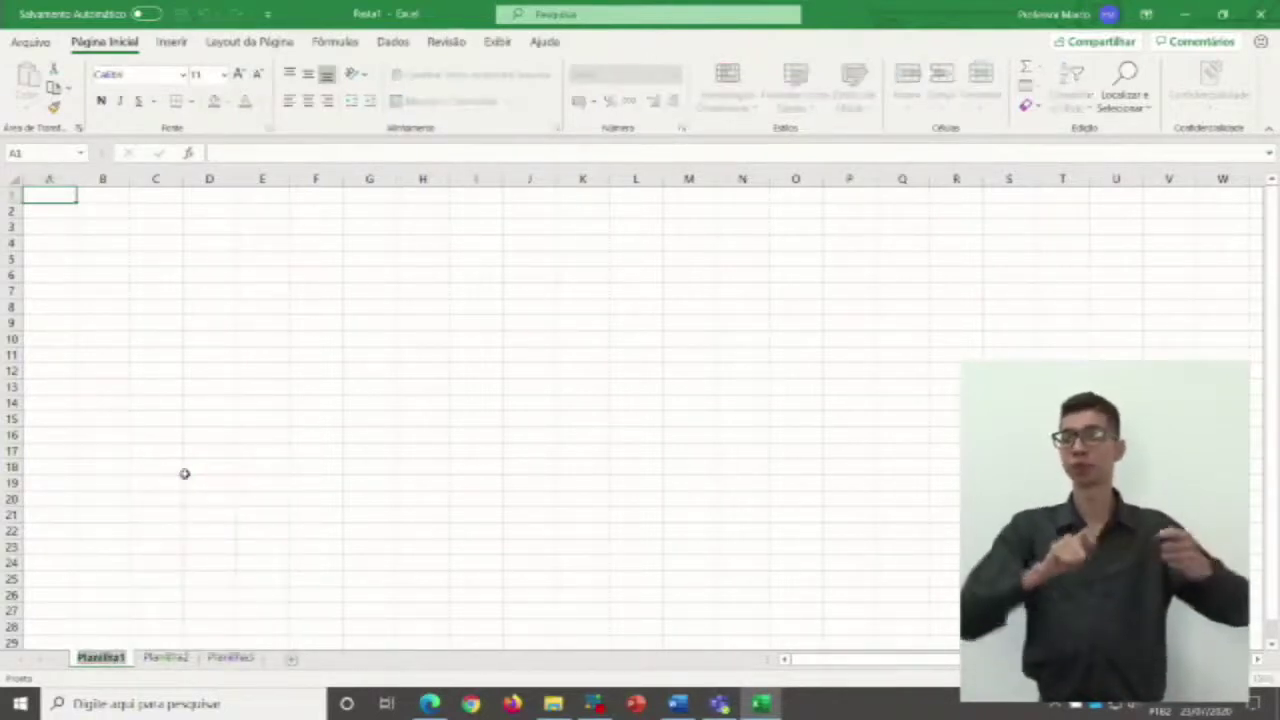
text(Orçamento)
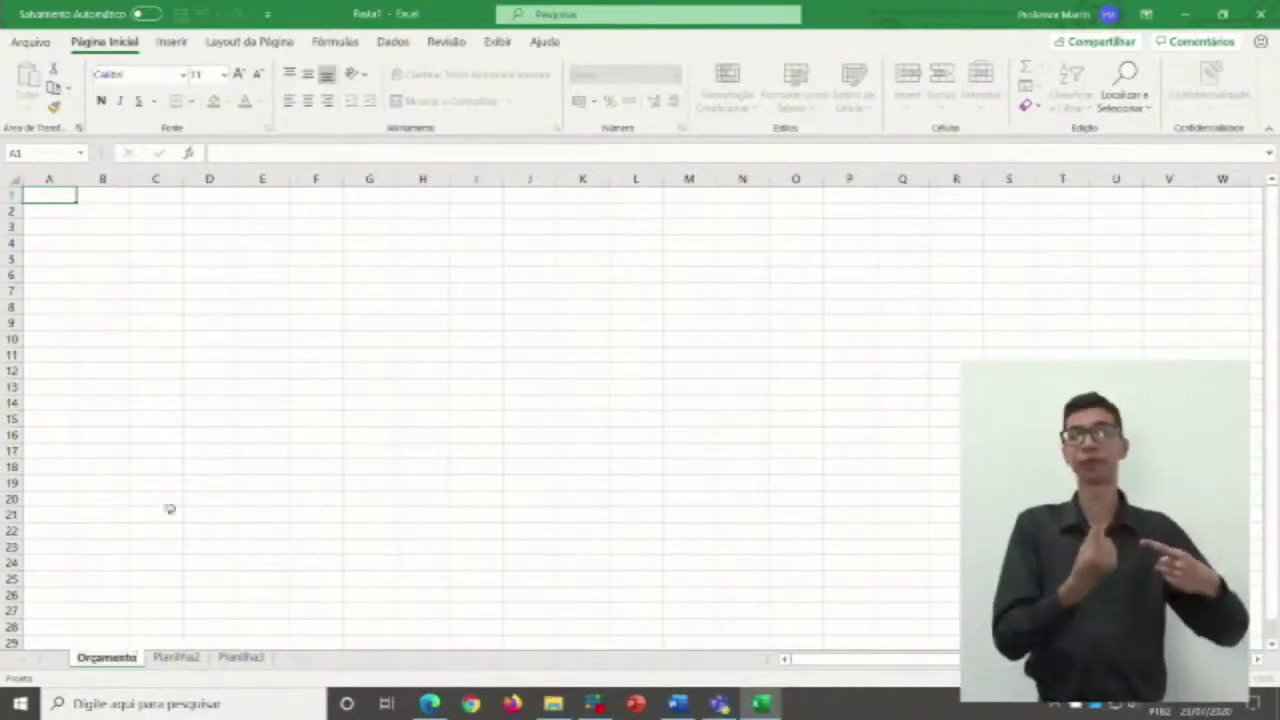
Rename the second worksheet, Planilha2, as Calendário.
right_click(170, 662)
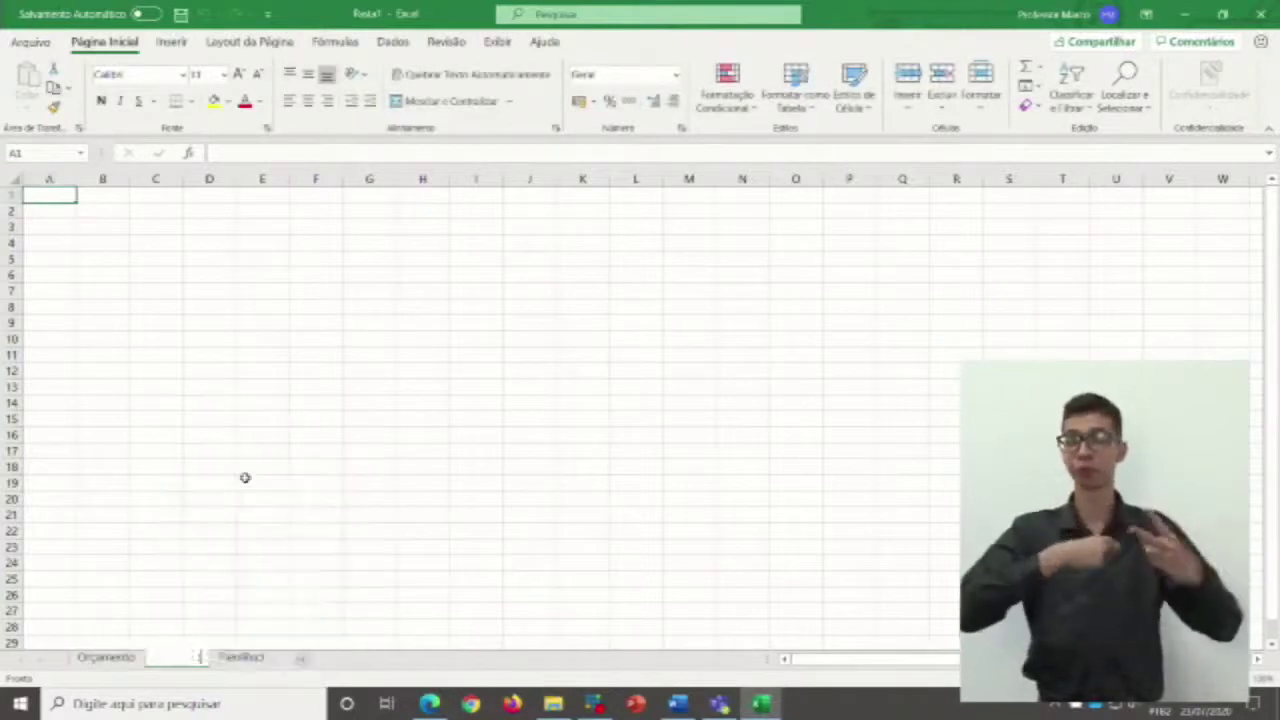
click(243, 476)
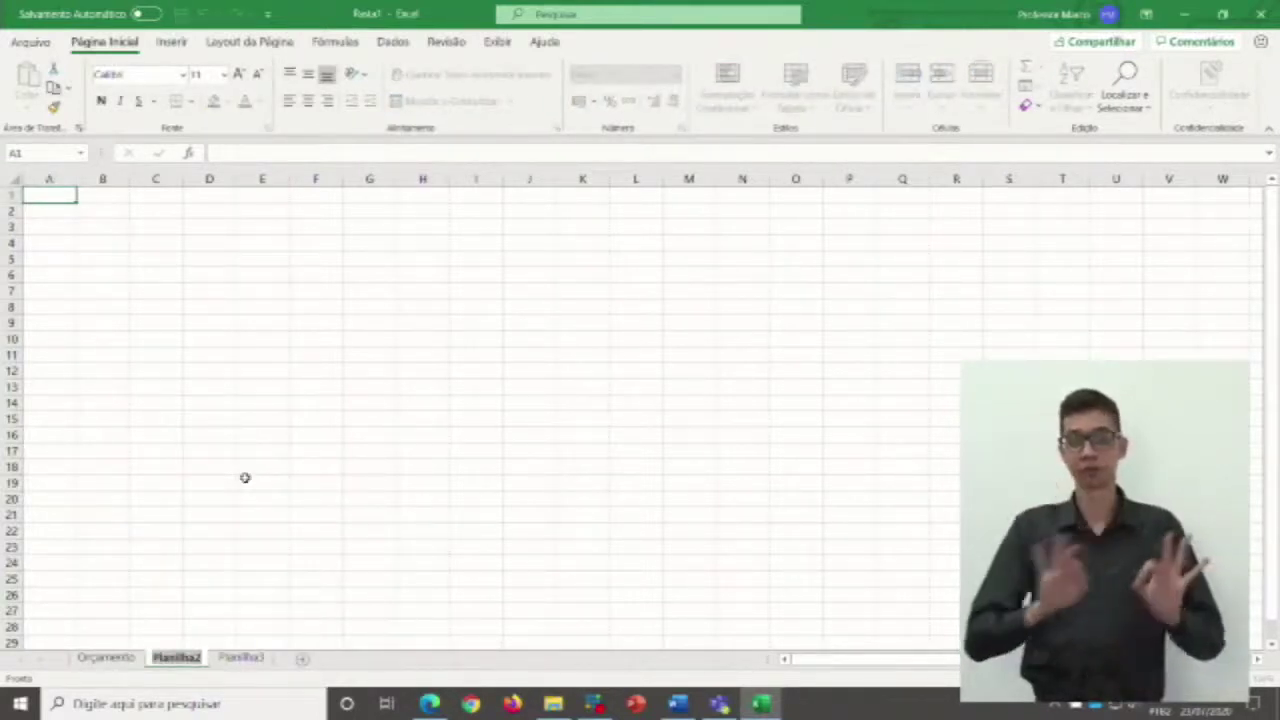
text(Calendá)
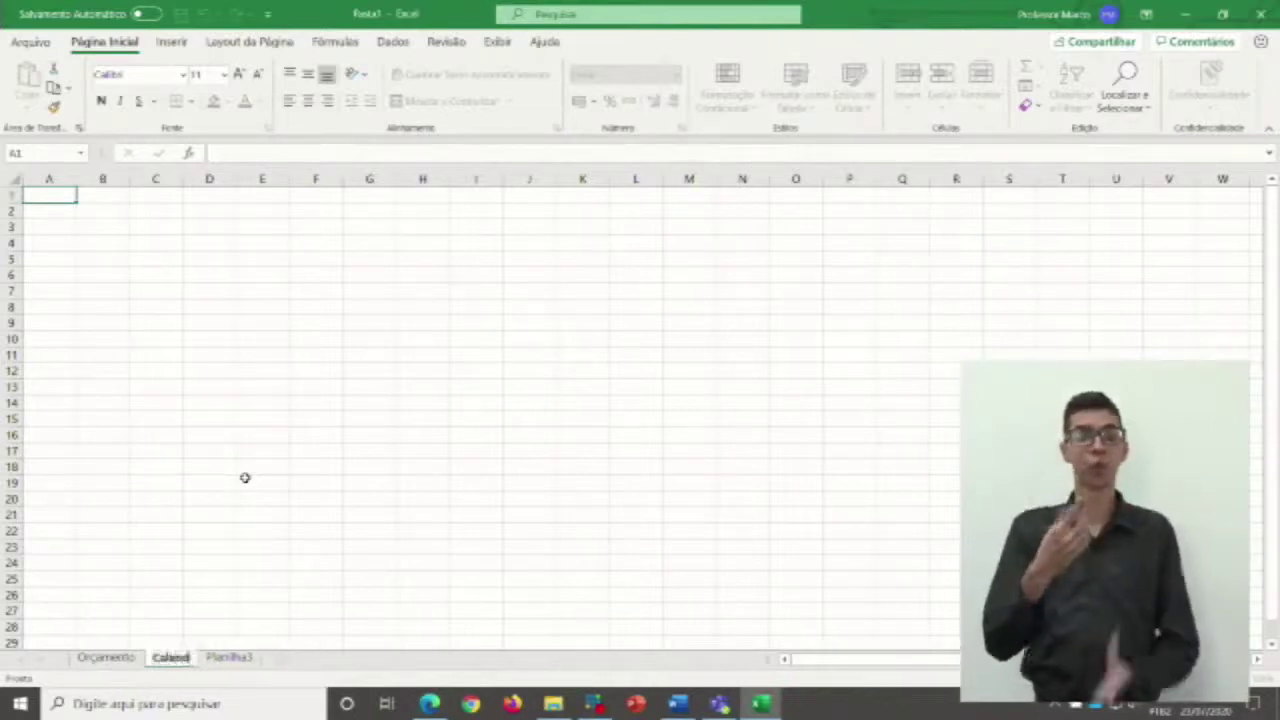
text(rio)
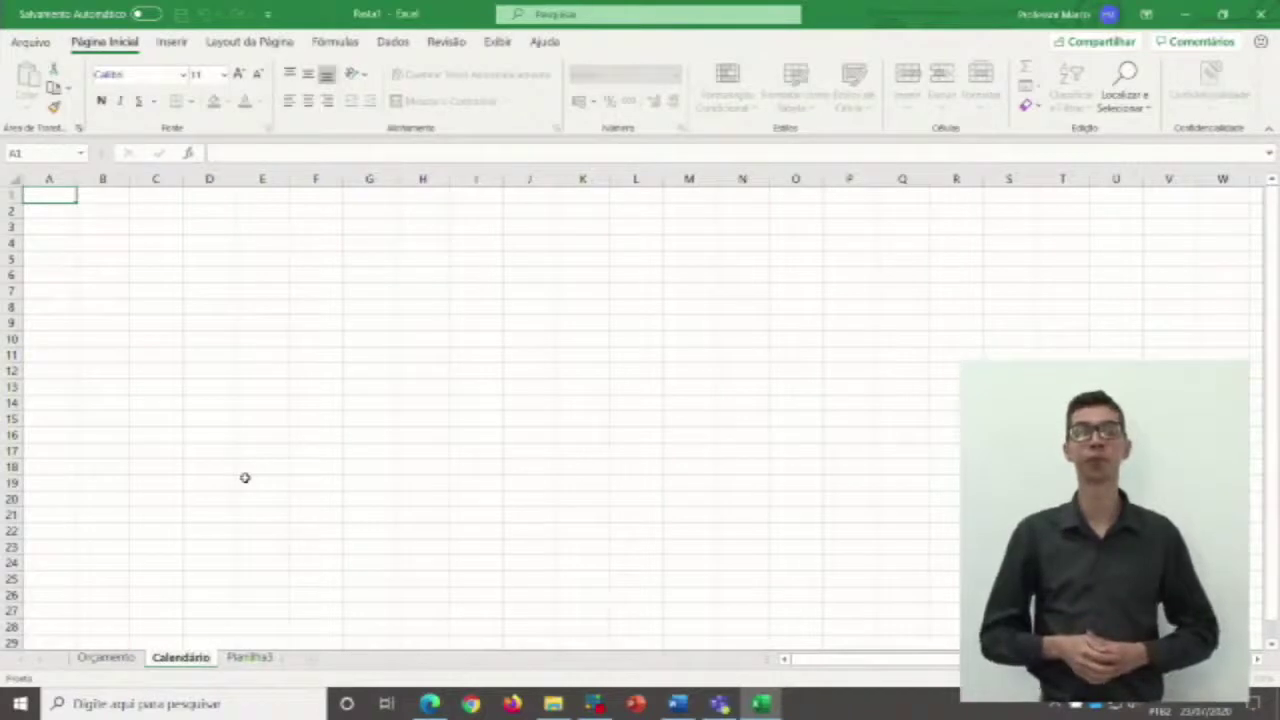
click(355, 386)
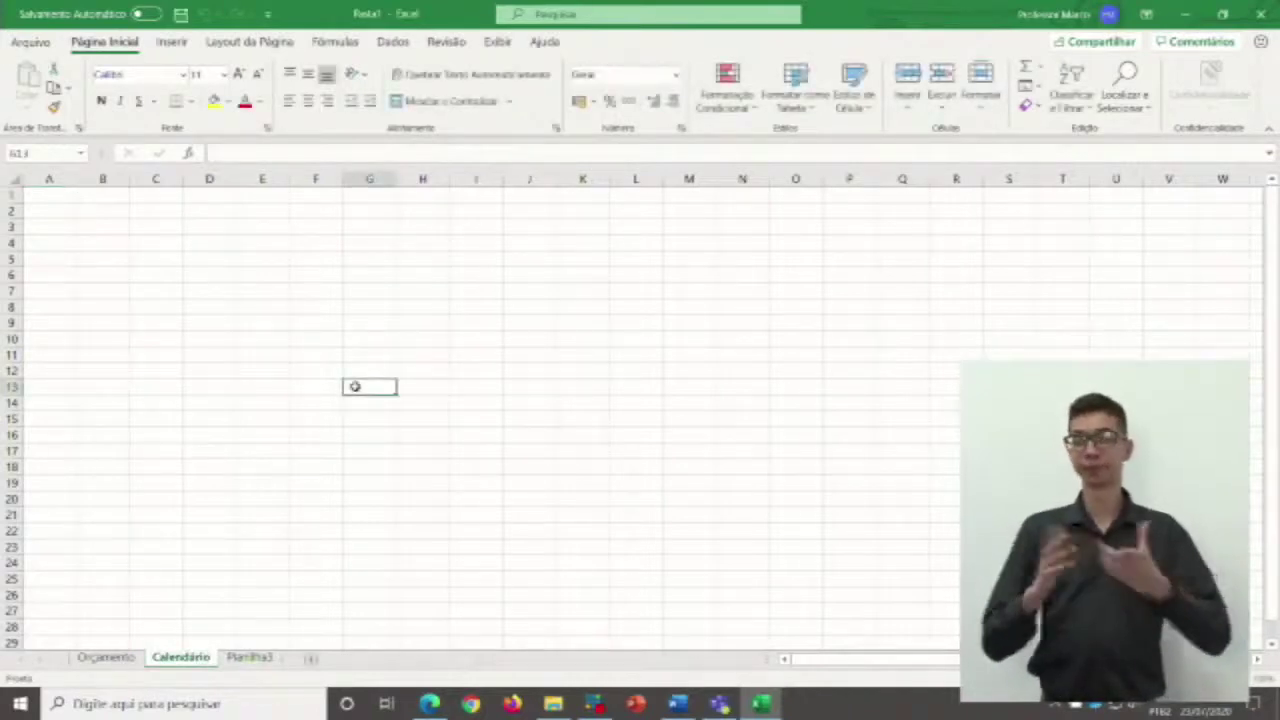
Reorder the worksheets so that Calendário comes before Orçamento.
click(283, 305)
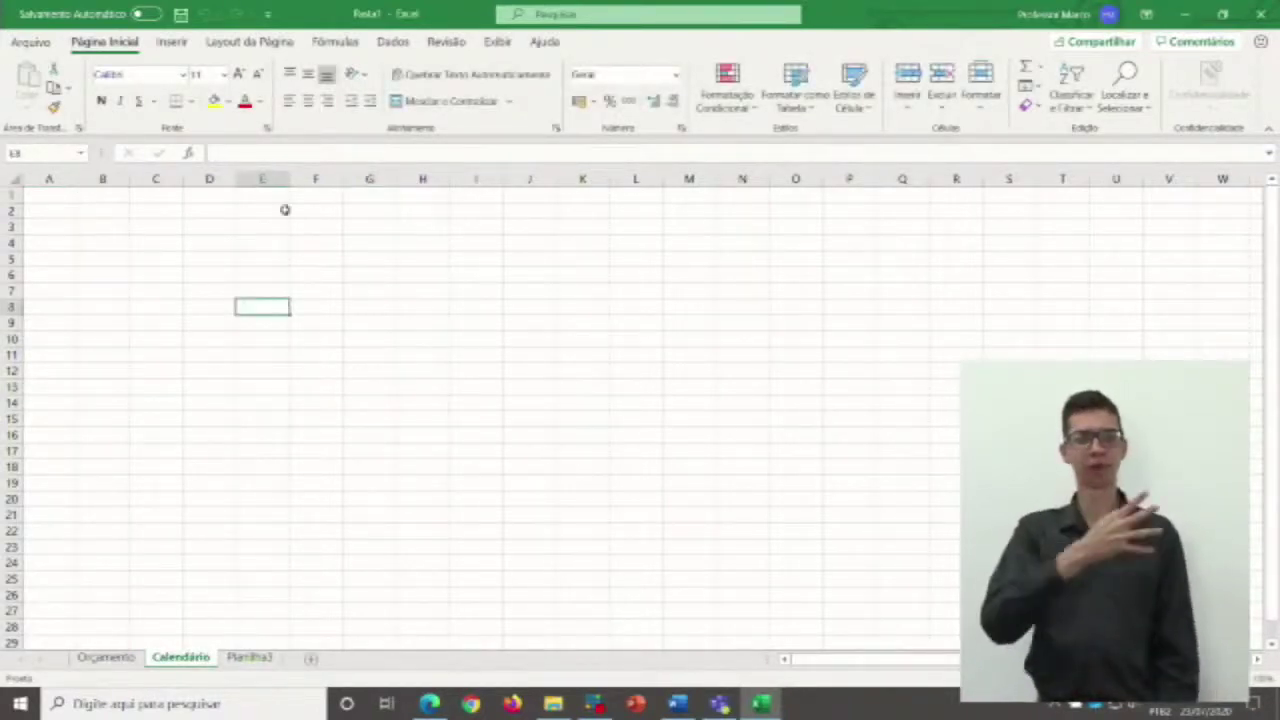
click(446, 391)
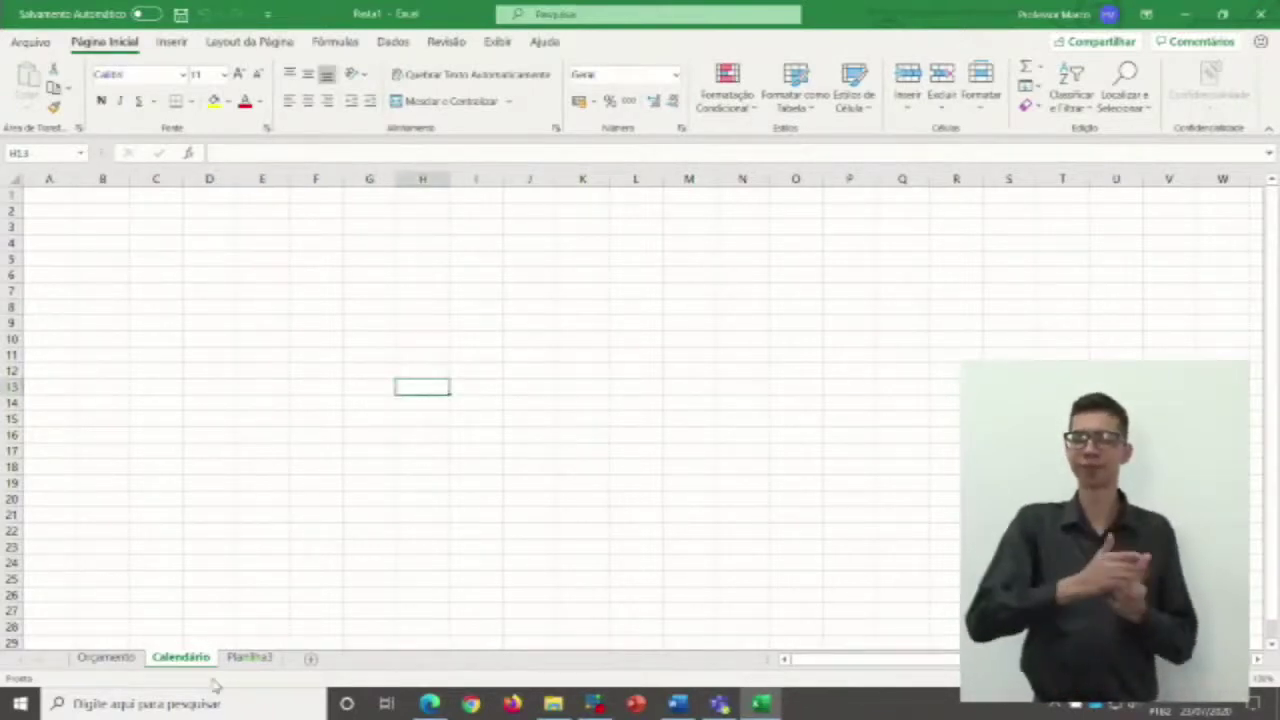
click(250, 658)
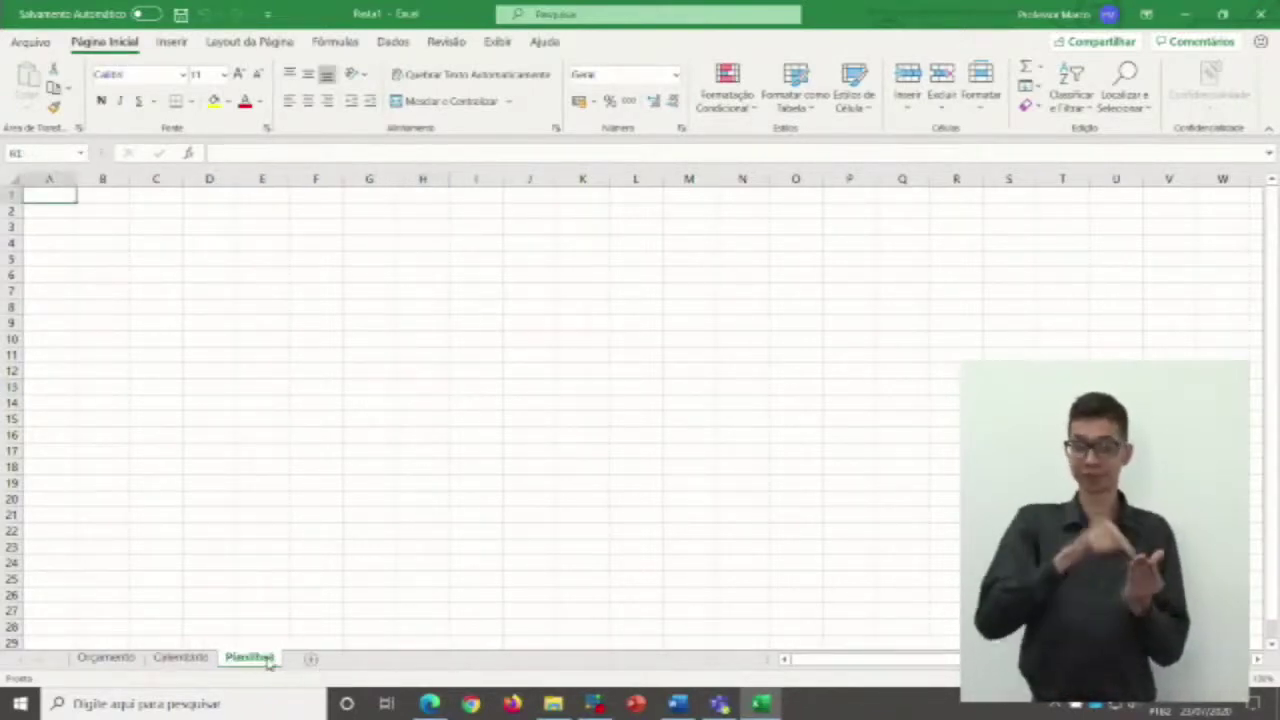
click(194, 664)
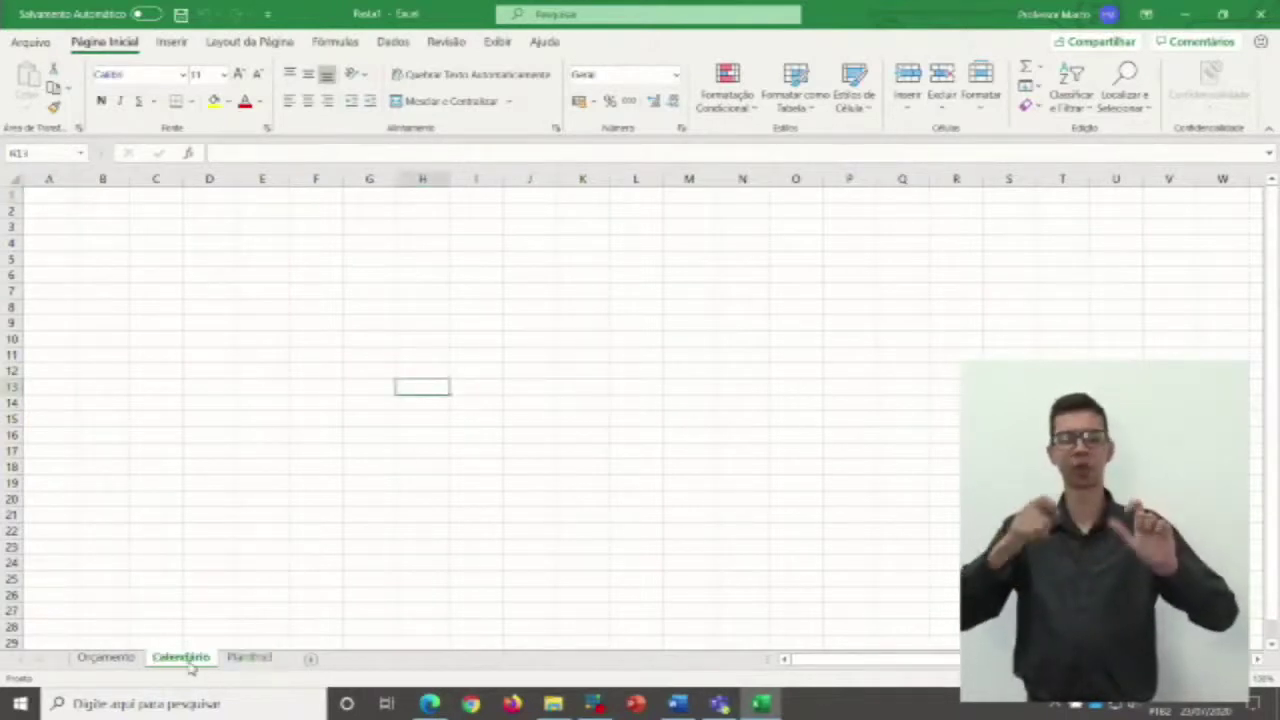
drag(197, 667, 97, 675)
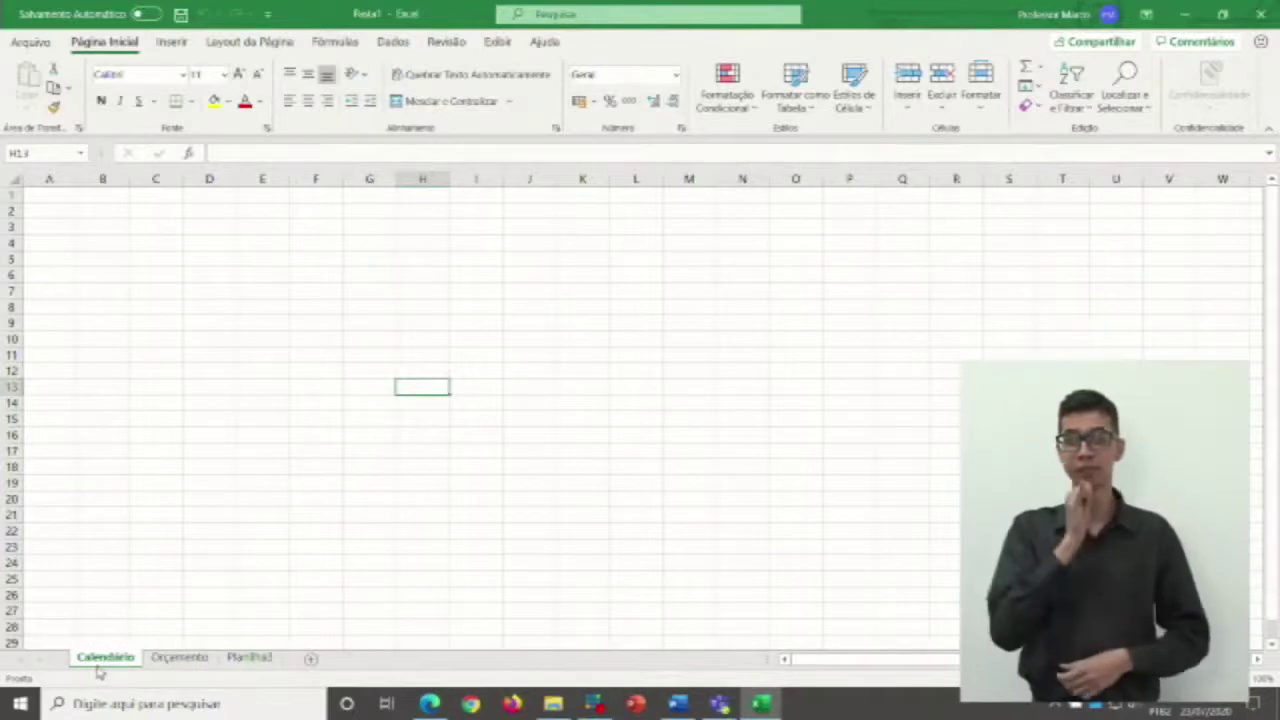
Insert another worksheet right after Calendário, then view the Orçamento and Calendário sheets.
click(312, 659)
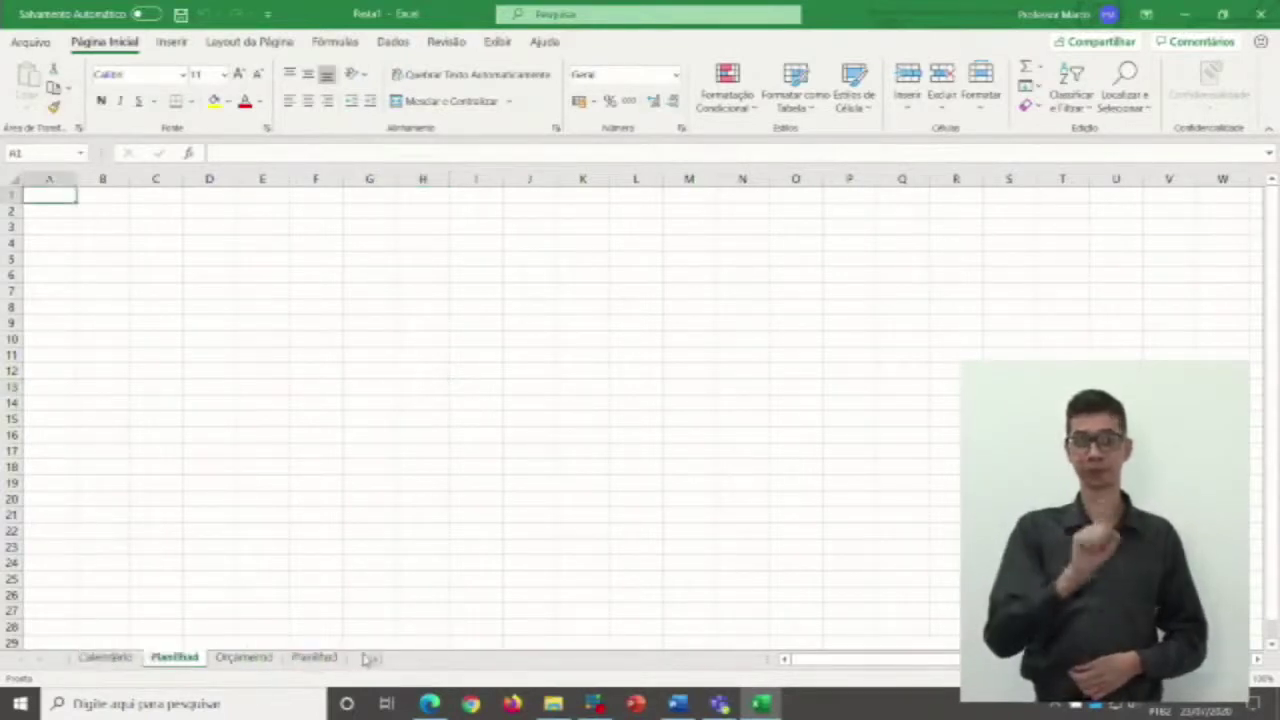
click(222, 659)
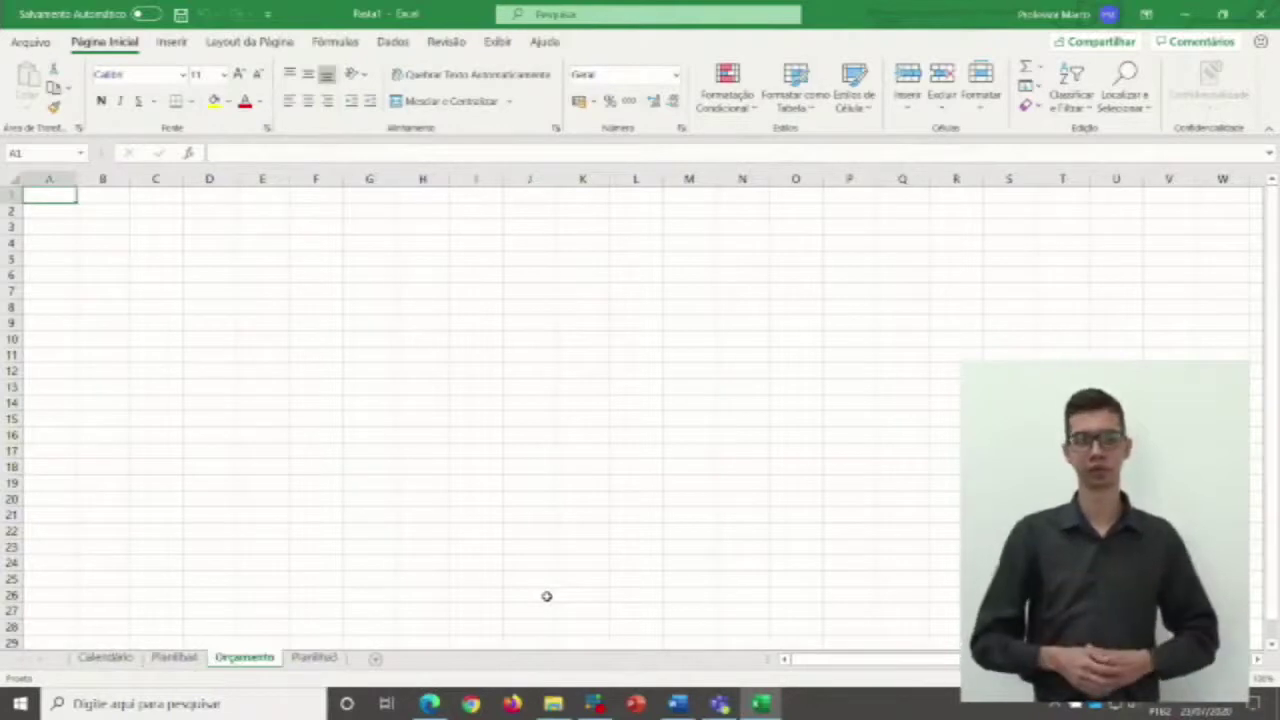
click(114, 664)
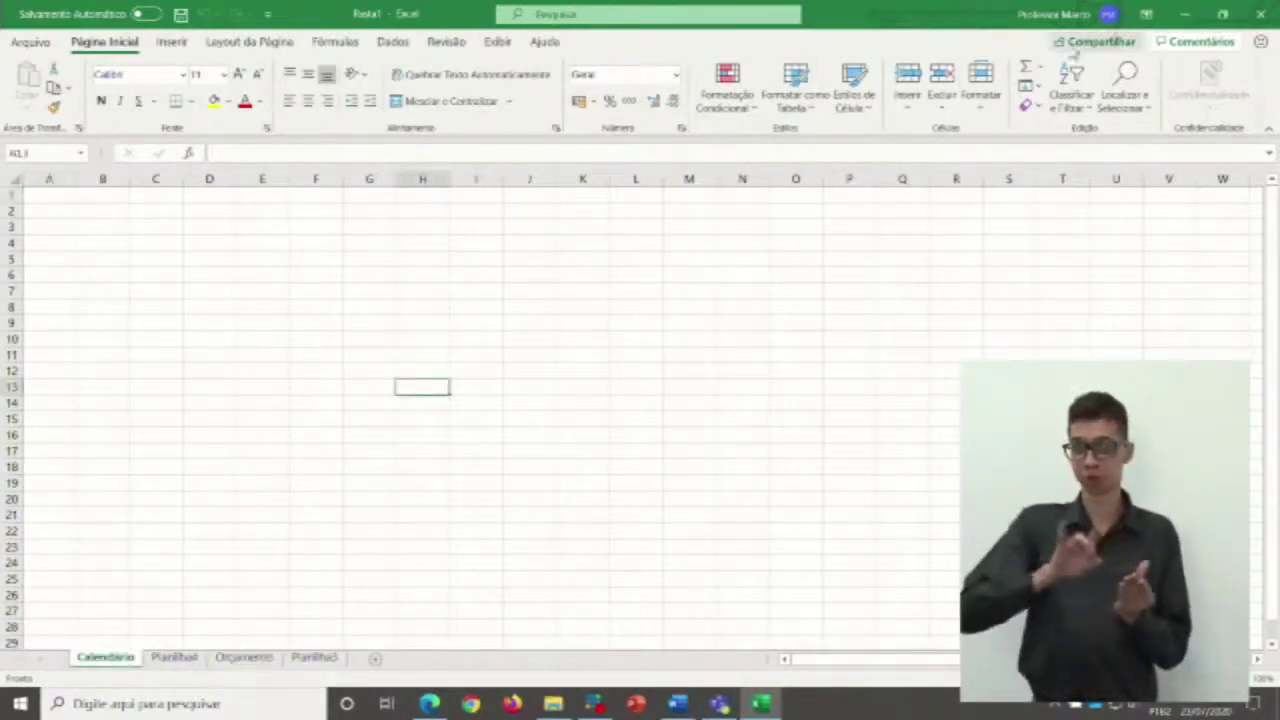
Minimize the new workbook, switch to the Formacao_SEDUC workbook and select cell C10 below the Orçamento table.
click(1183, 13)
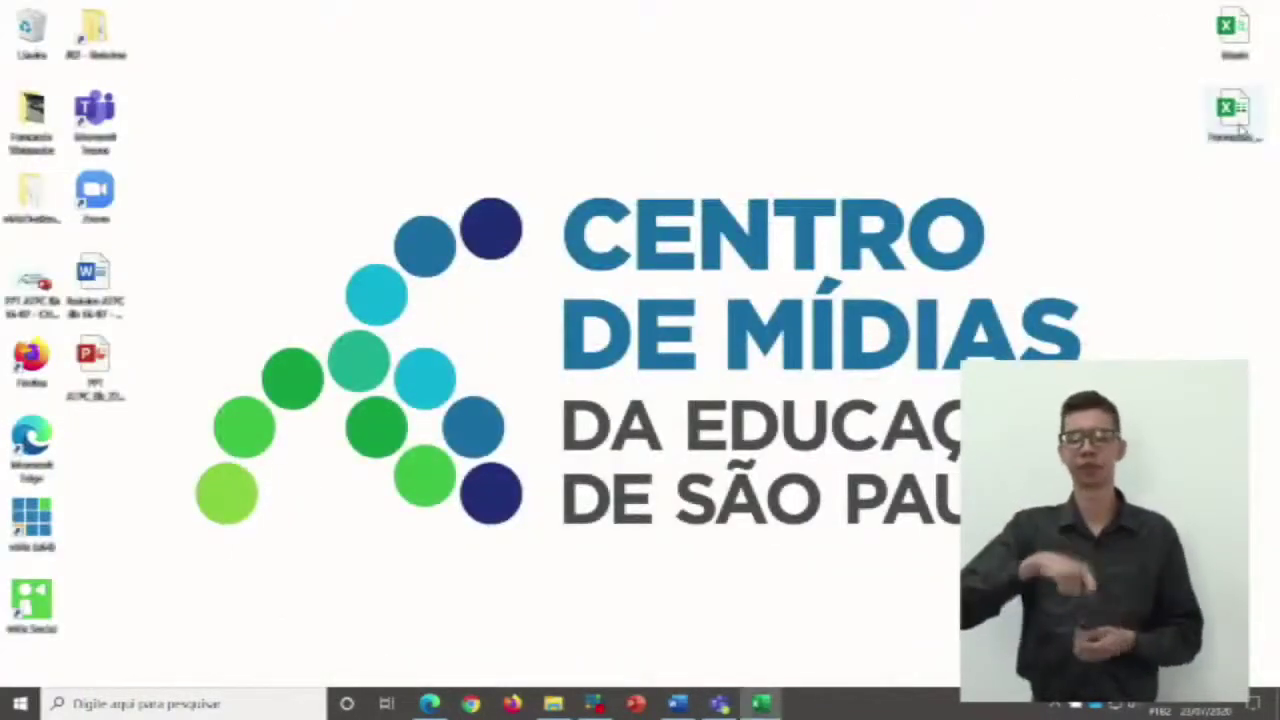
key(alt+Tab)
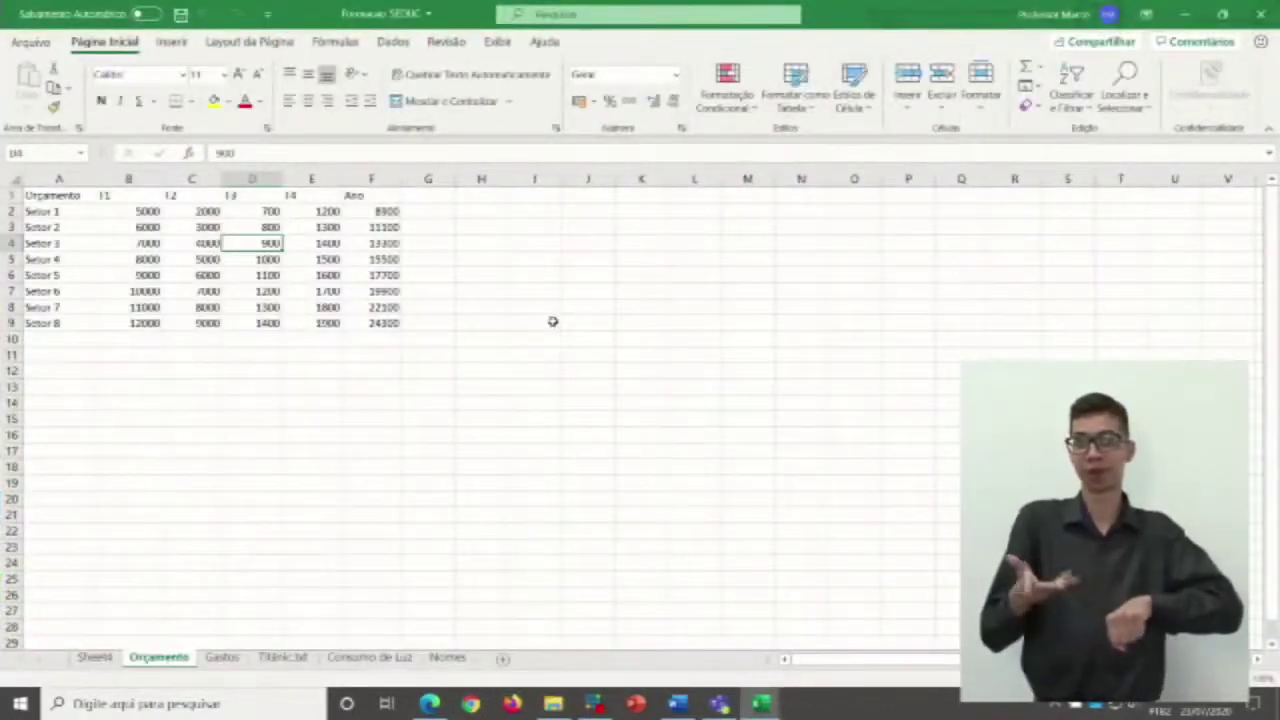
click(563, 424)
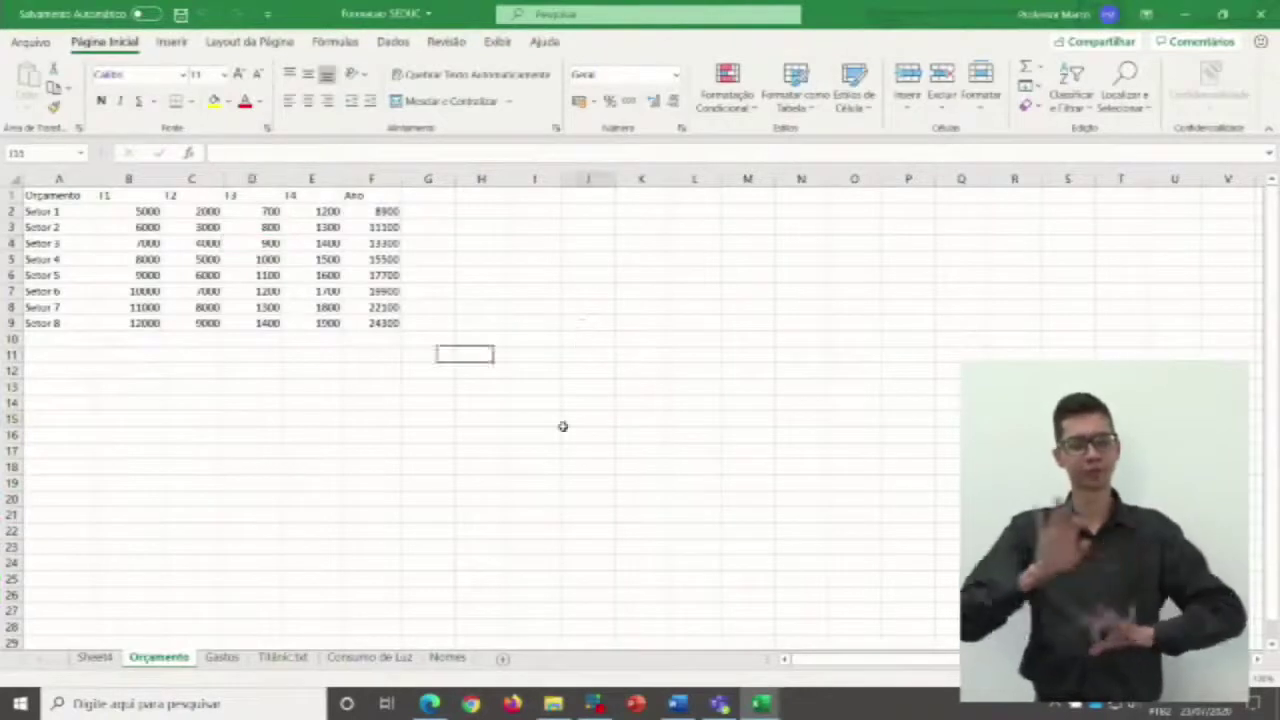
click(180, 343)
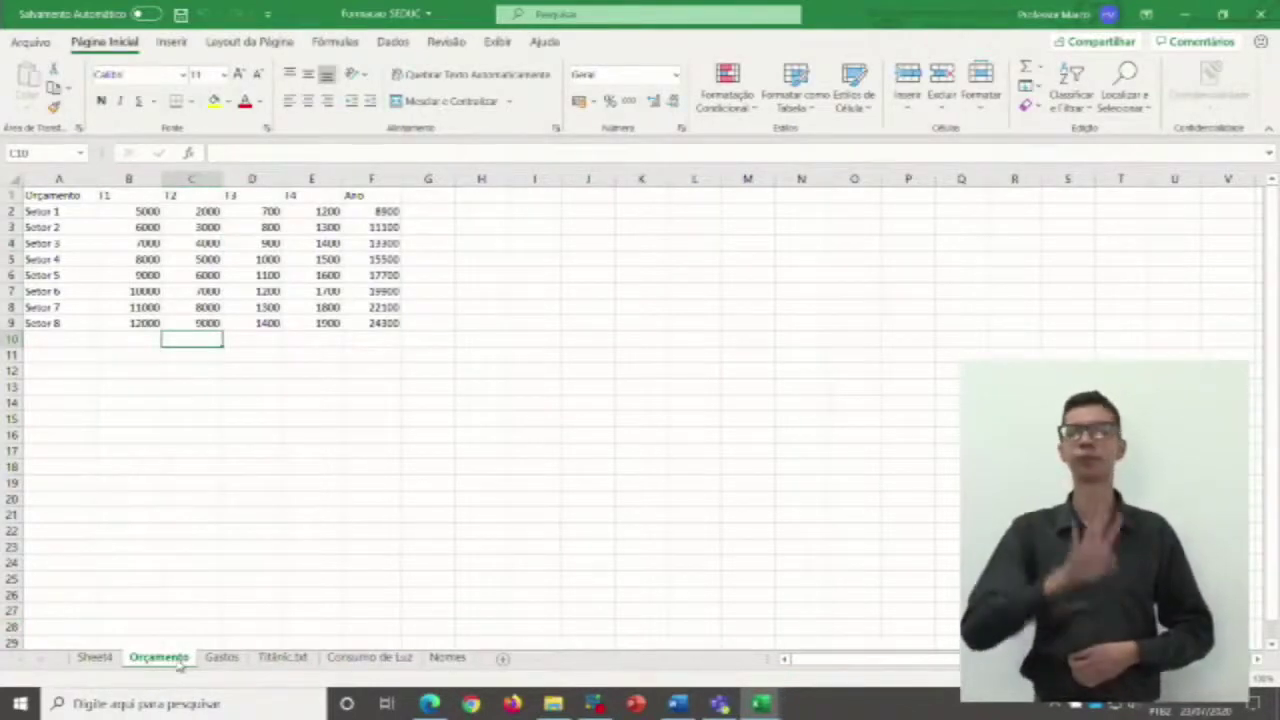
Examine the data on the Gastos, Titânic.txt and Consumo de Luz sheets, selecting cell B2 on the last one.
click(220, 660)
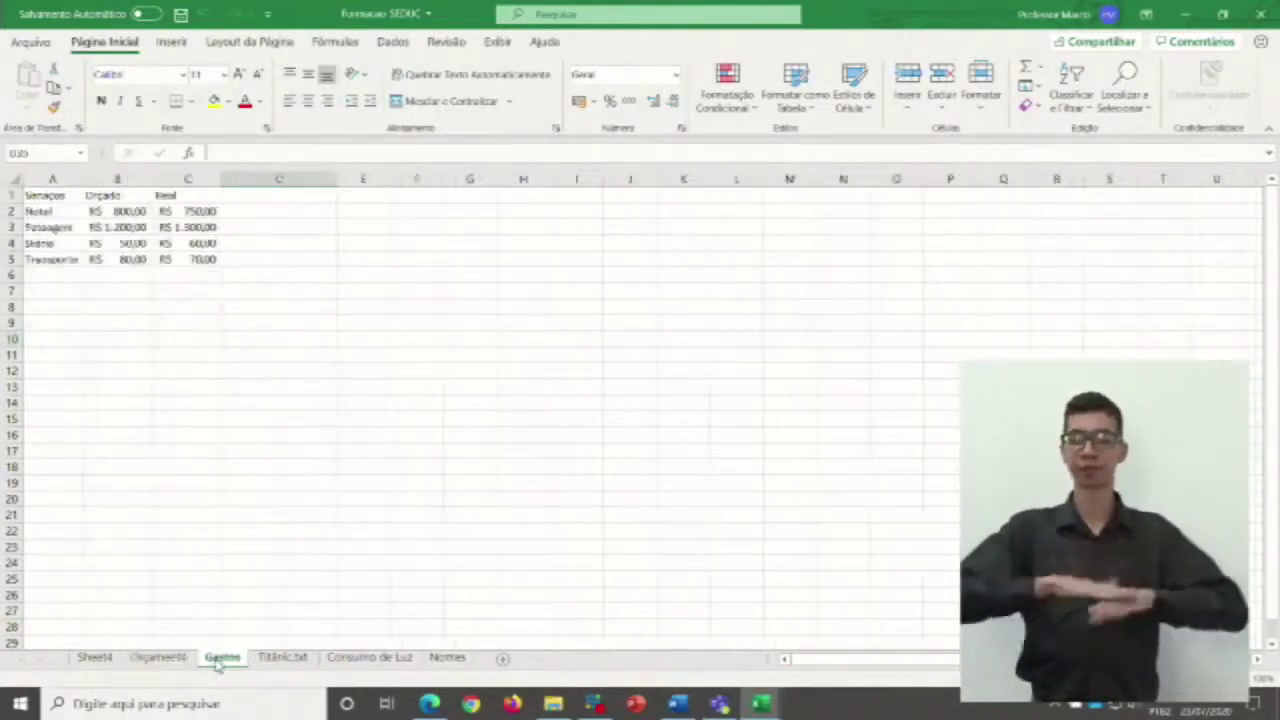
click(278, 659)
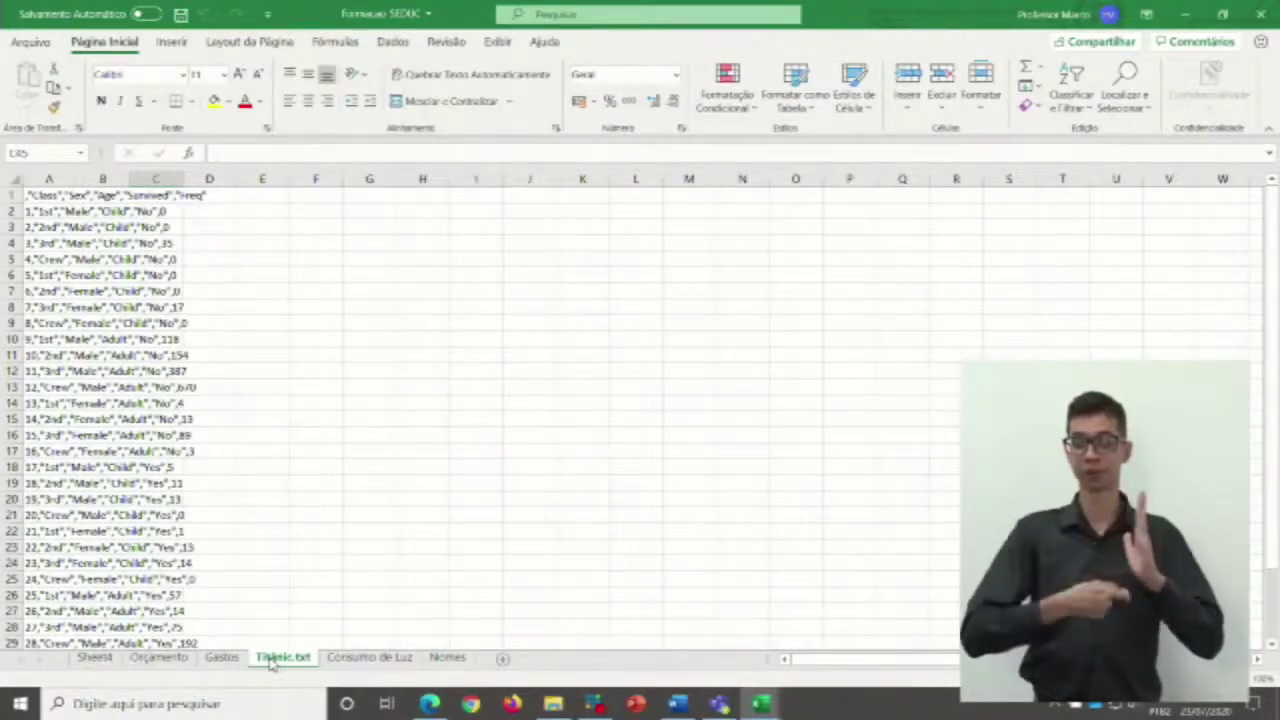
click(365, 658)
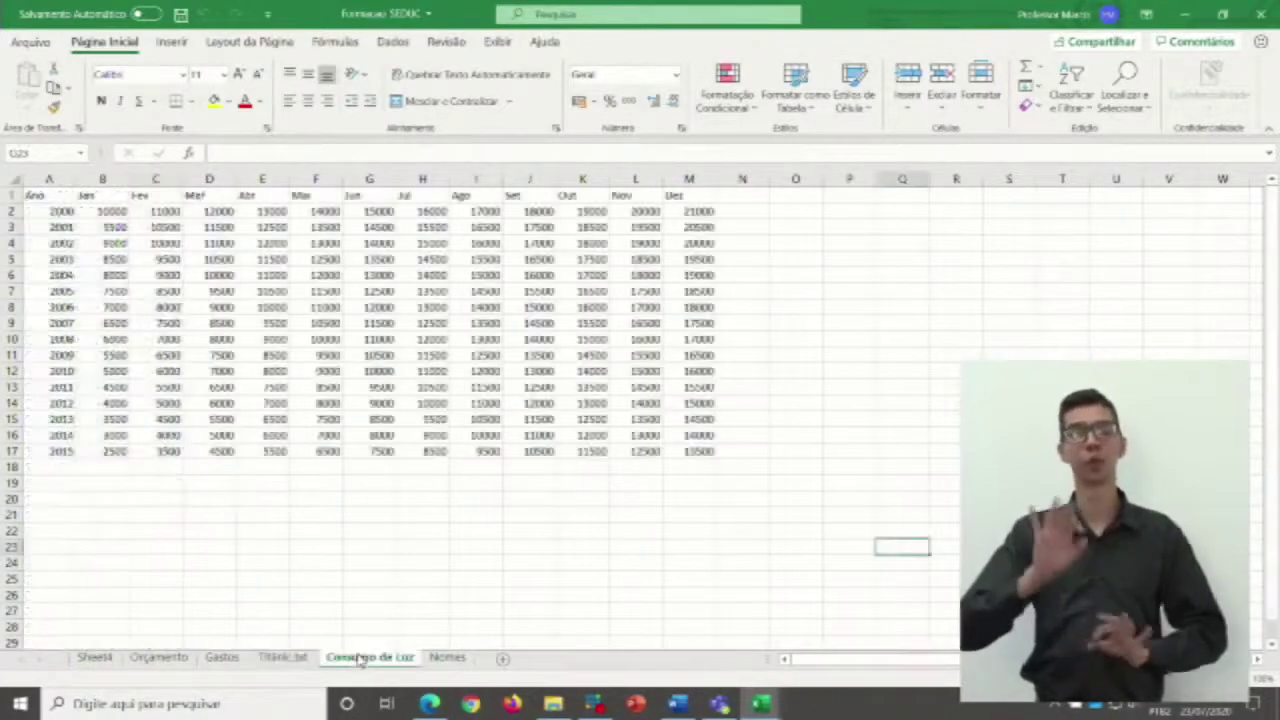
click(110, 213)
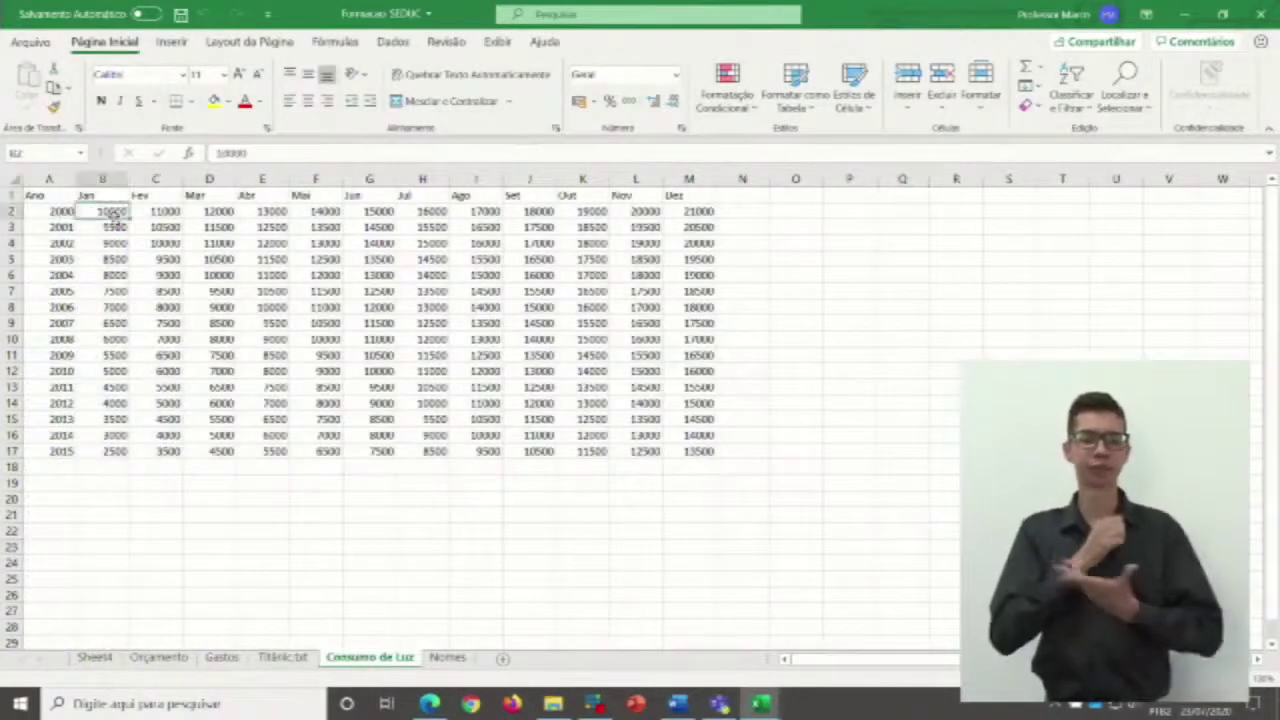
Examine the yearly and monthly values on the Consumo de Luz sheet, selecting cell M4.
click(60, 214)
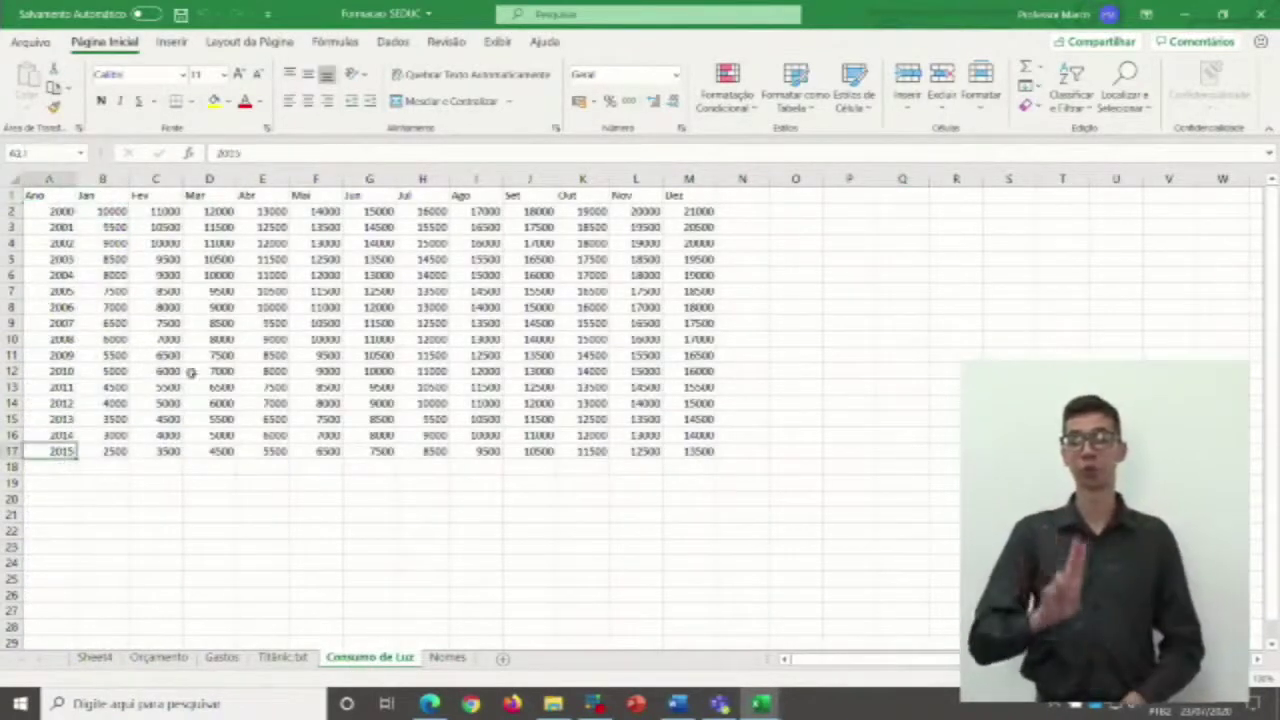
drag(128, 212, 697, 243)
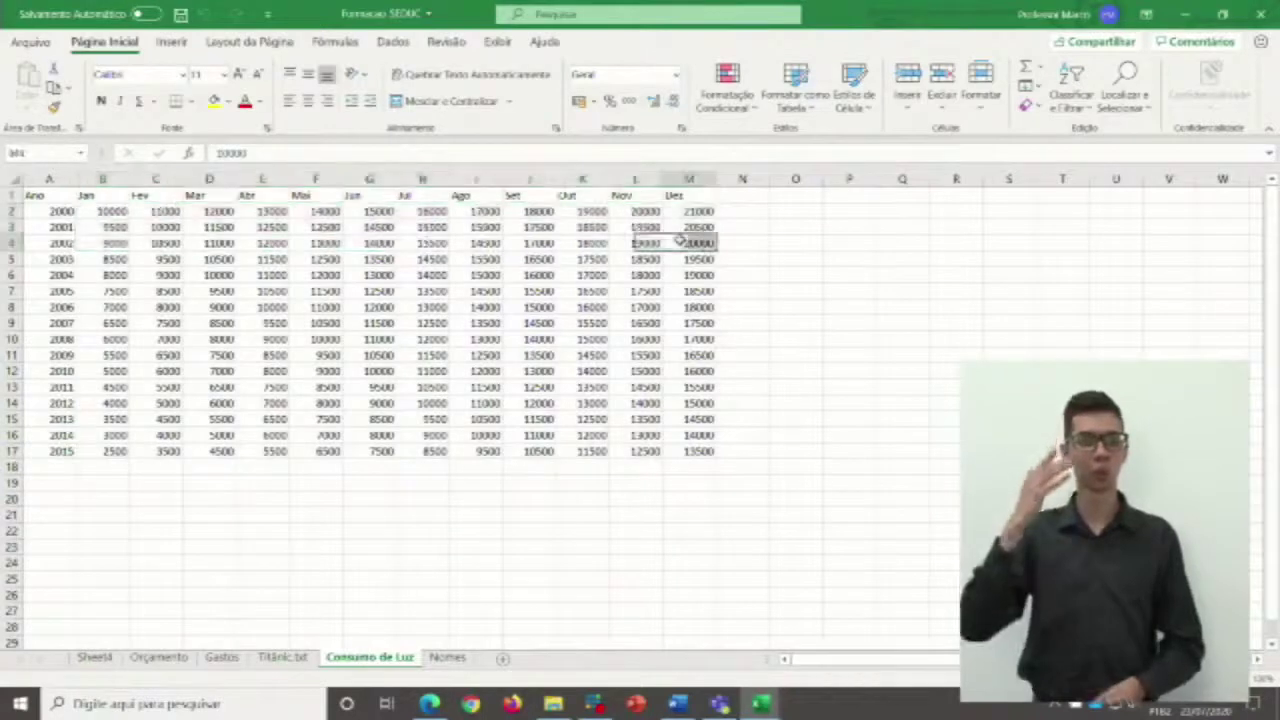
click(697, 243)
Examine the full-name list and the empty Sobrenome and Nome columns on the Nomes sheet, selecting cell B2.
click(448, 658)
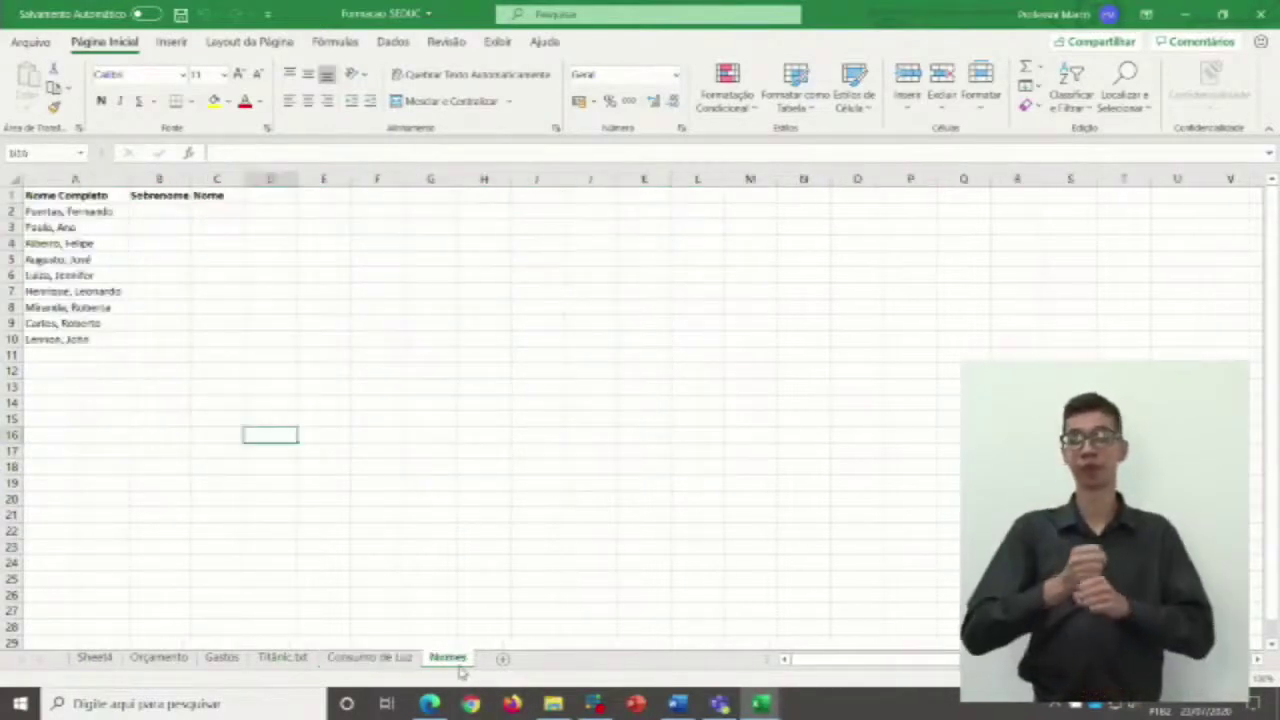
click(72, 211)
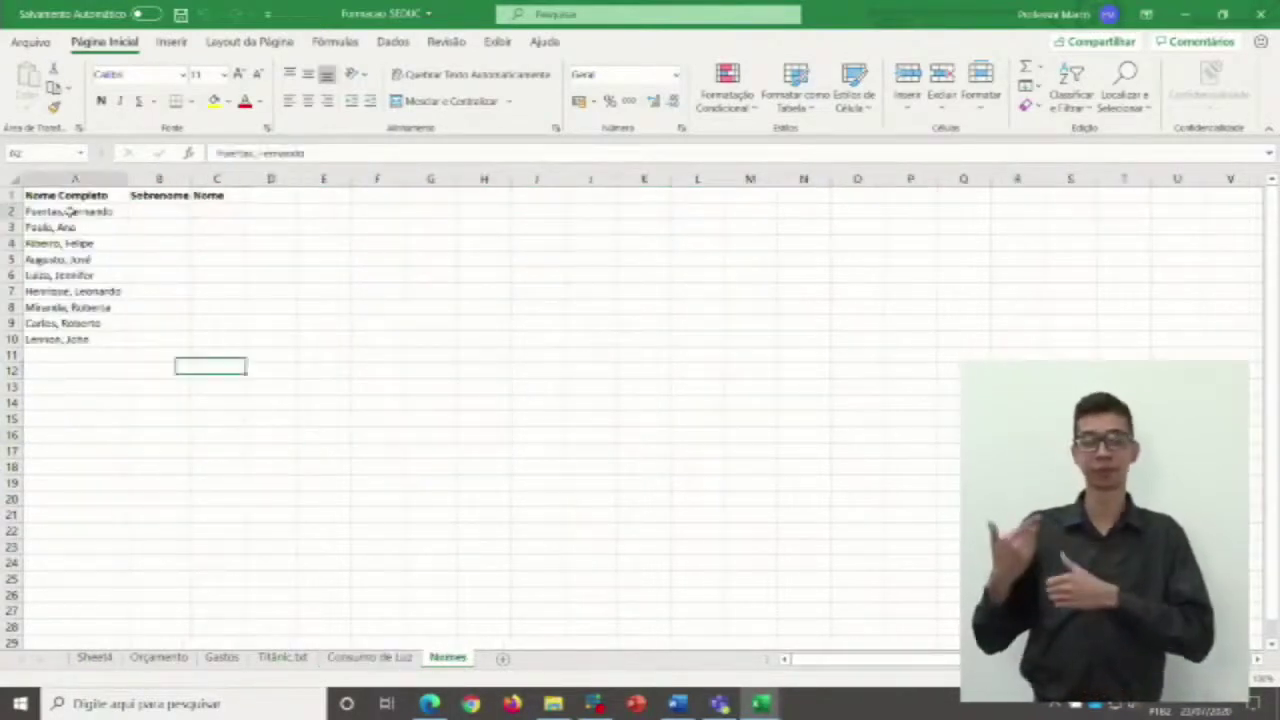
click(72, 292)
click(65, 350)
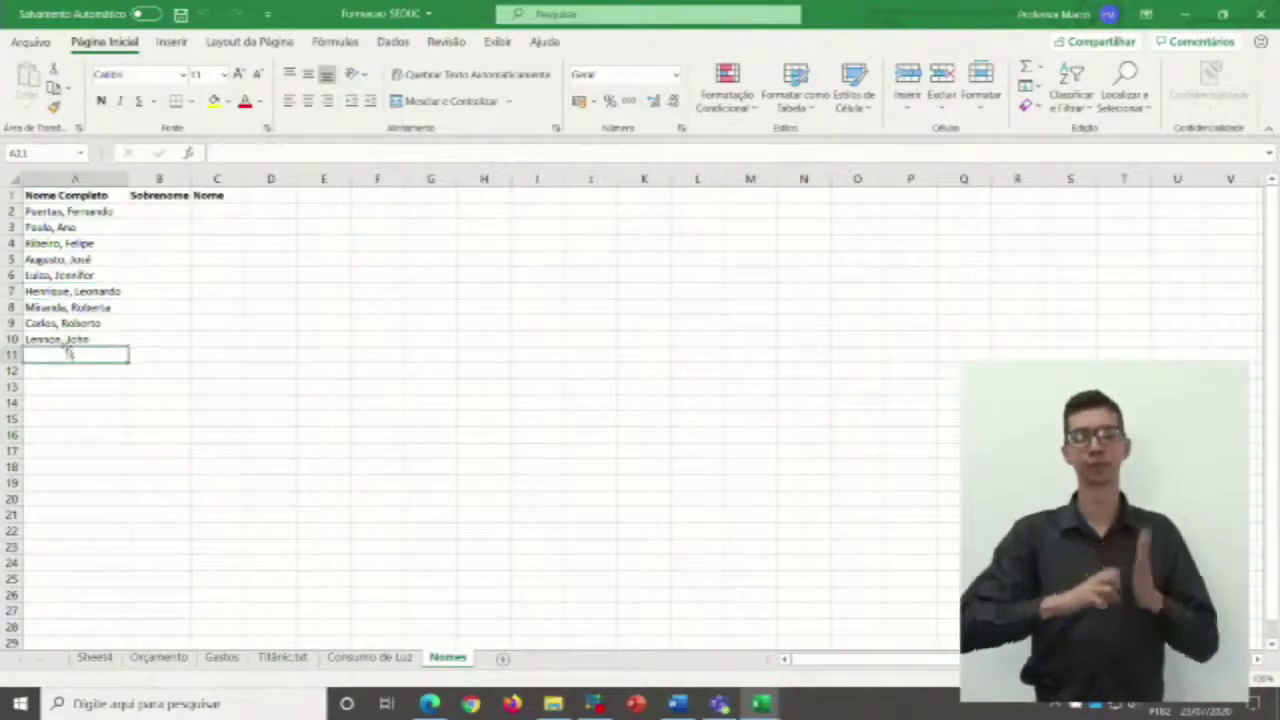
click(80, 228)
click(84, 211)
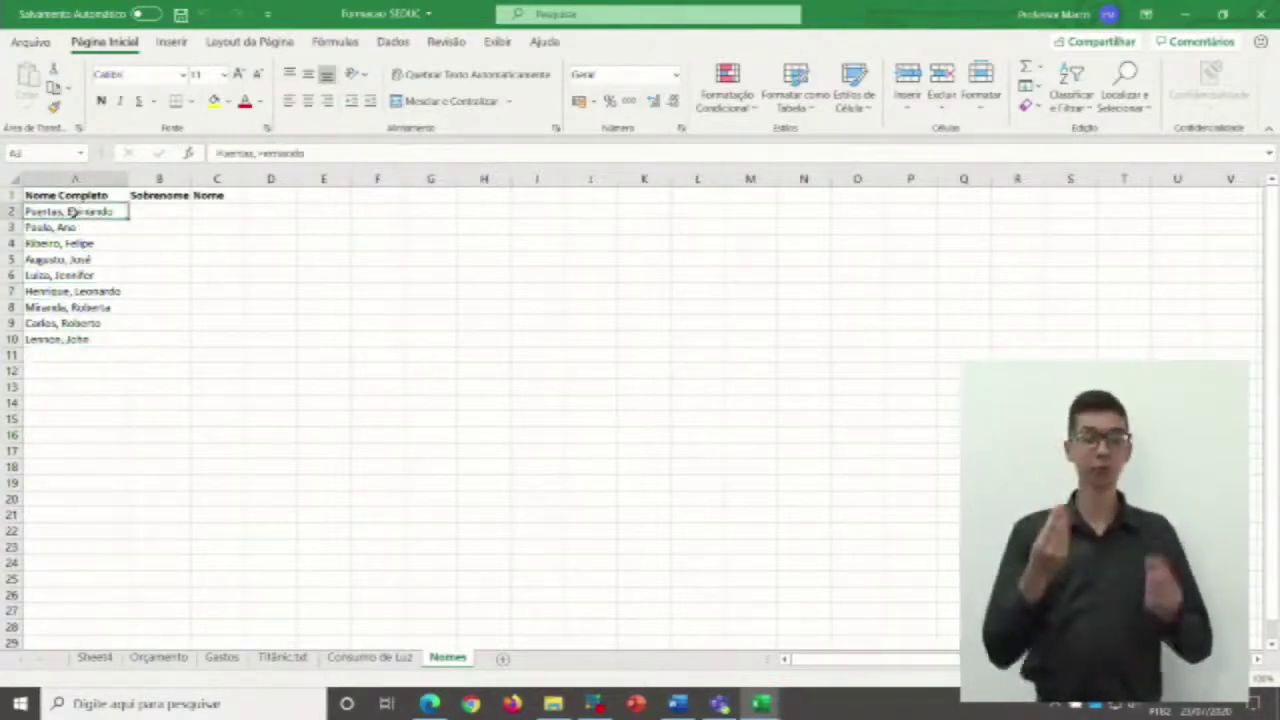
click(86, 242)
click(90, 226)
click(88, 212)
click(160, 213)
click(249, 224)
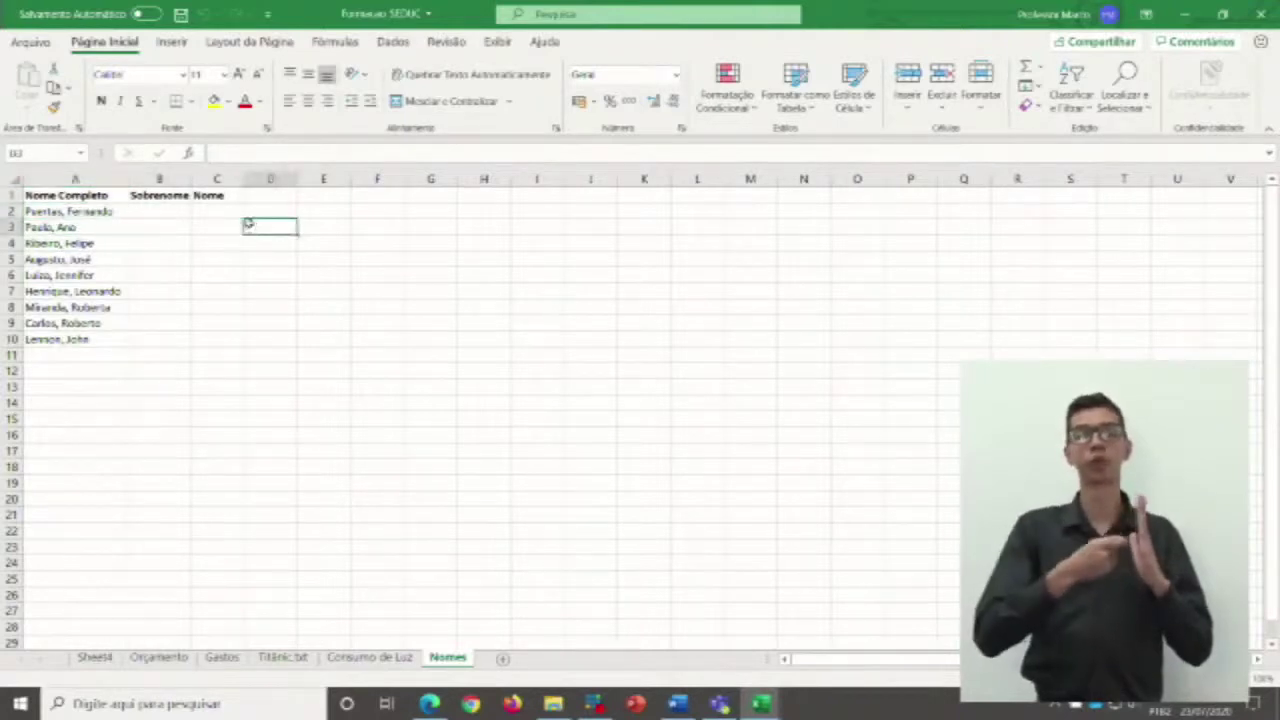
click(228, 213)
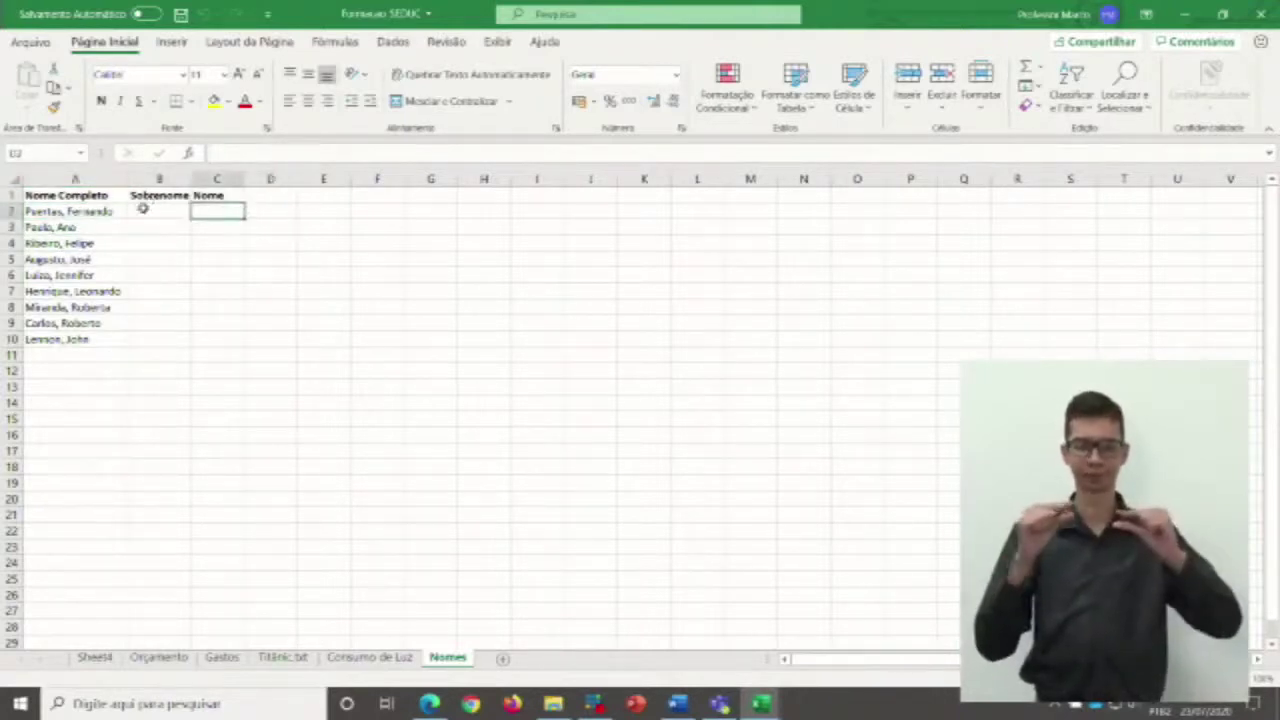
click(143, 208)
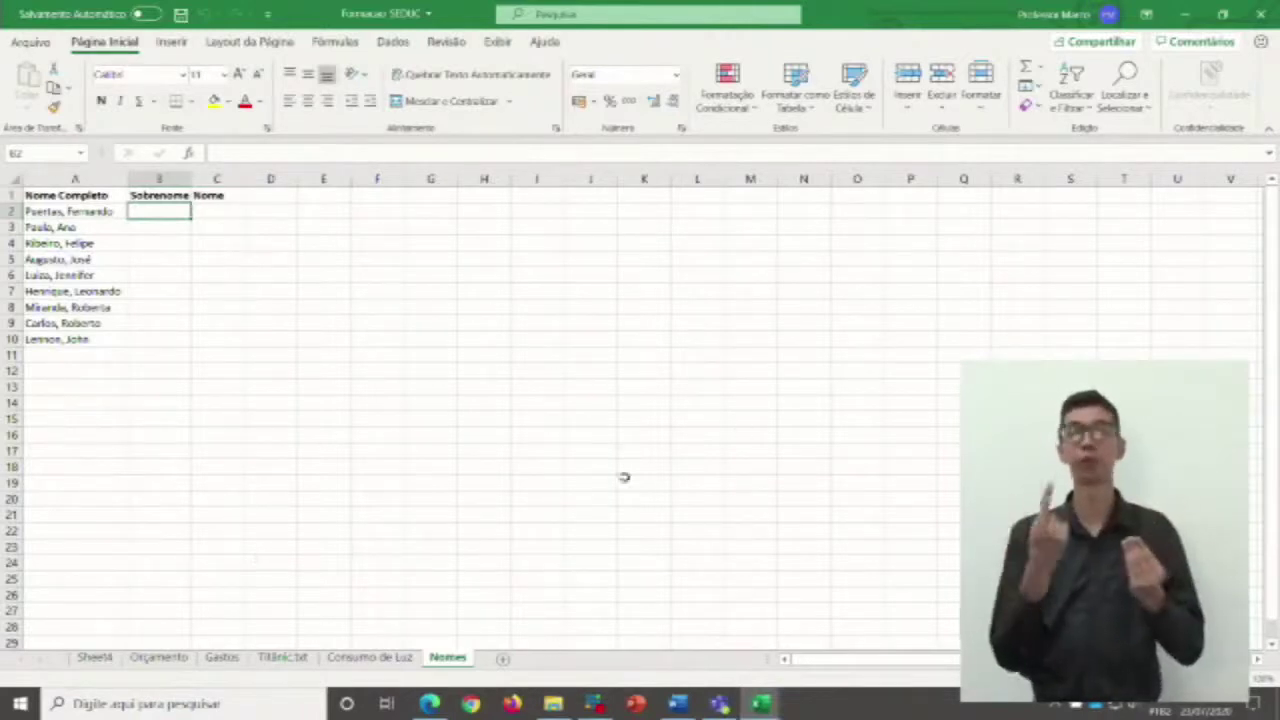
View the Orçamento, Gastos, Titânic.txt and Consumo de Luz sheets one after another.
click(97, 660)
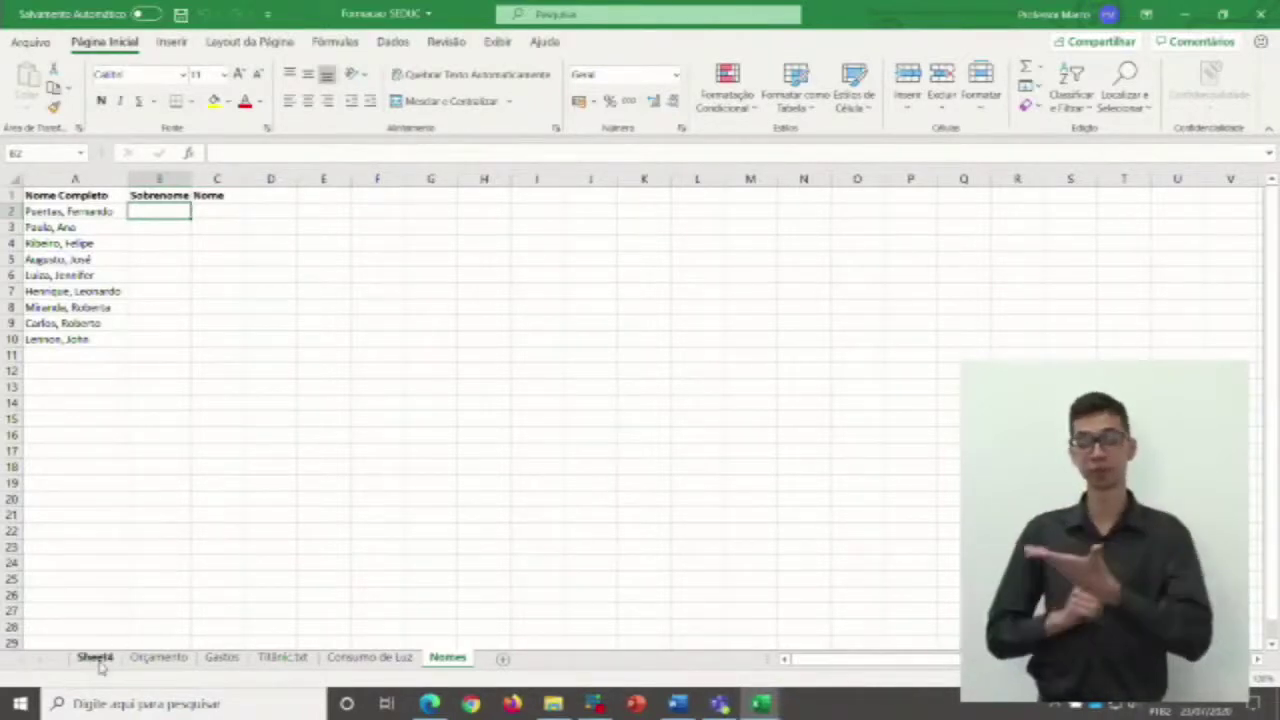
click(180, 663)
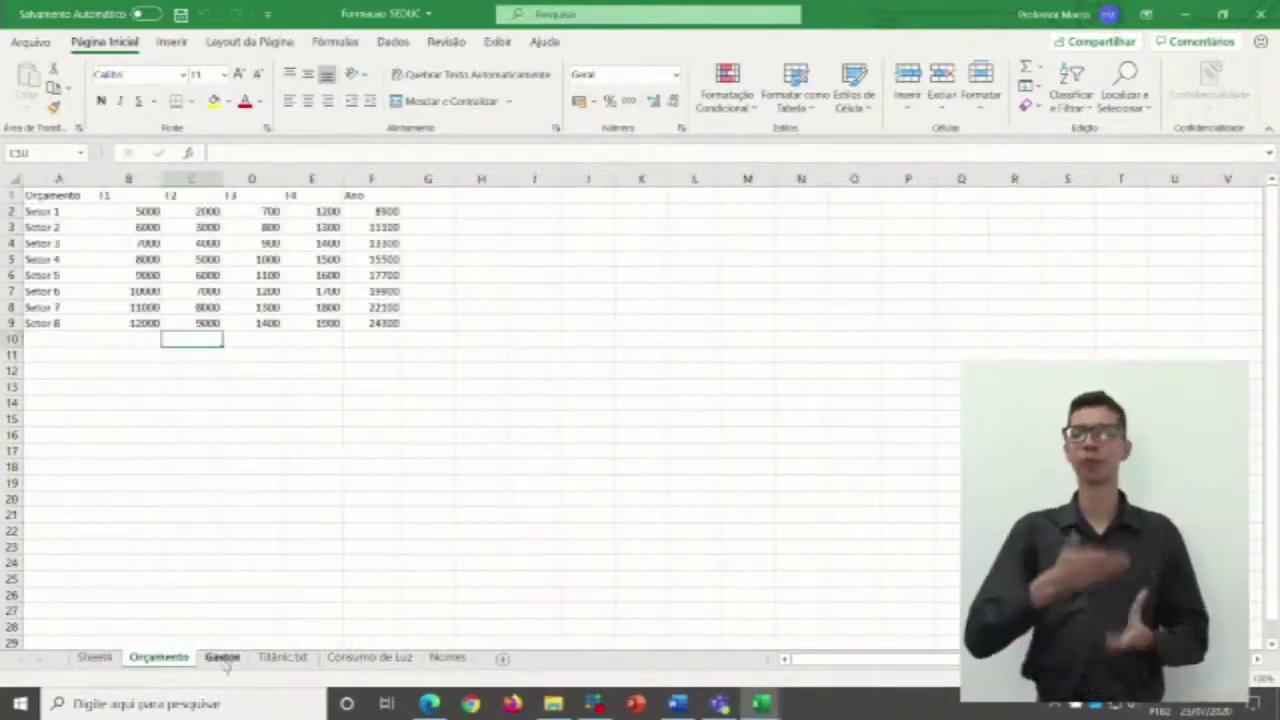
click(222, 660)
click(280, 661)
click(369, 661)
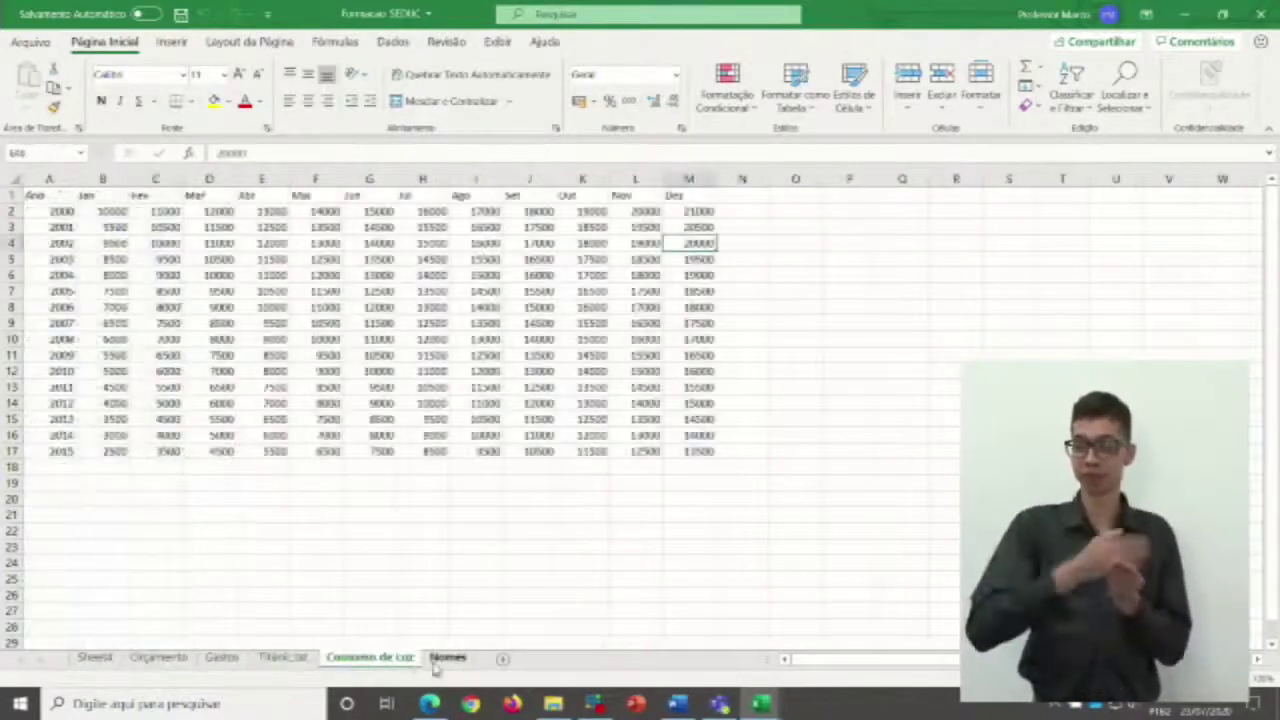
Move the Nomes worksheet before Consumo de Luz, then show the Consumo de Luz sheet.
click(449, 661)
drag(455, 665, 345, 665)
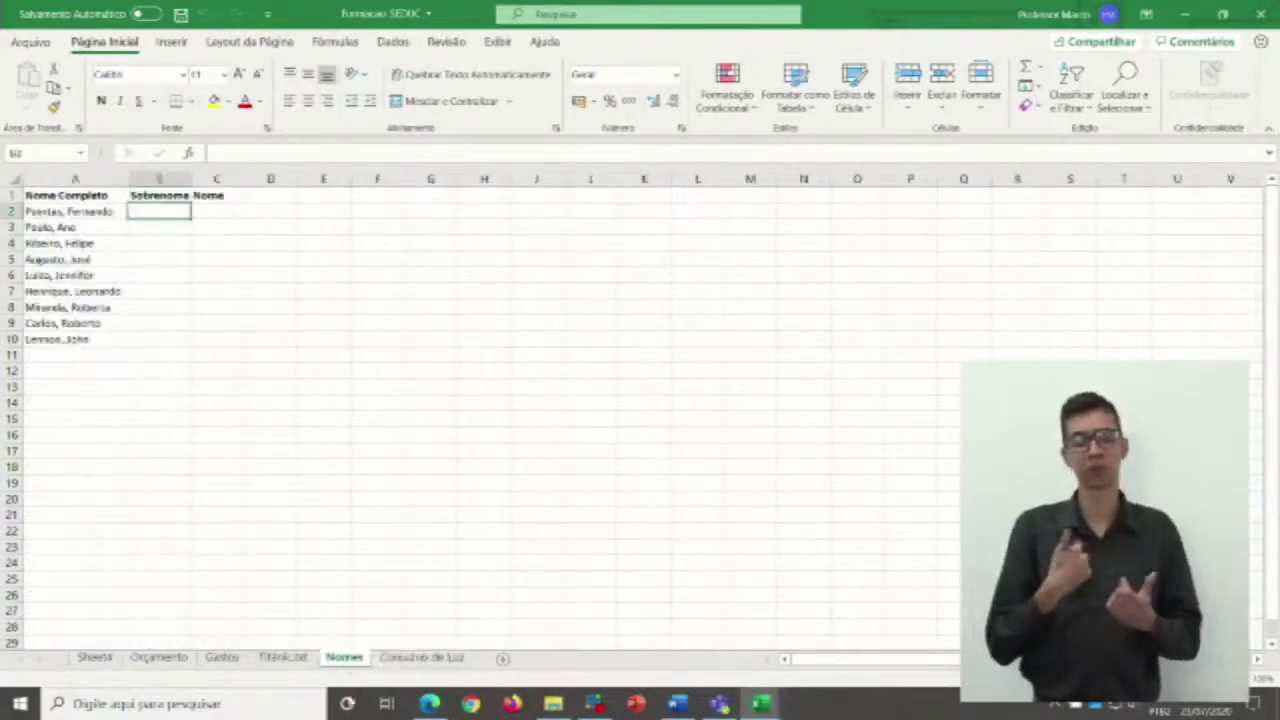
click(444, 668)
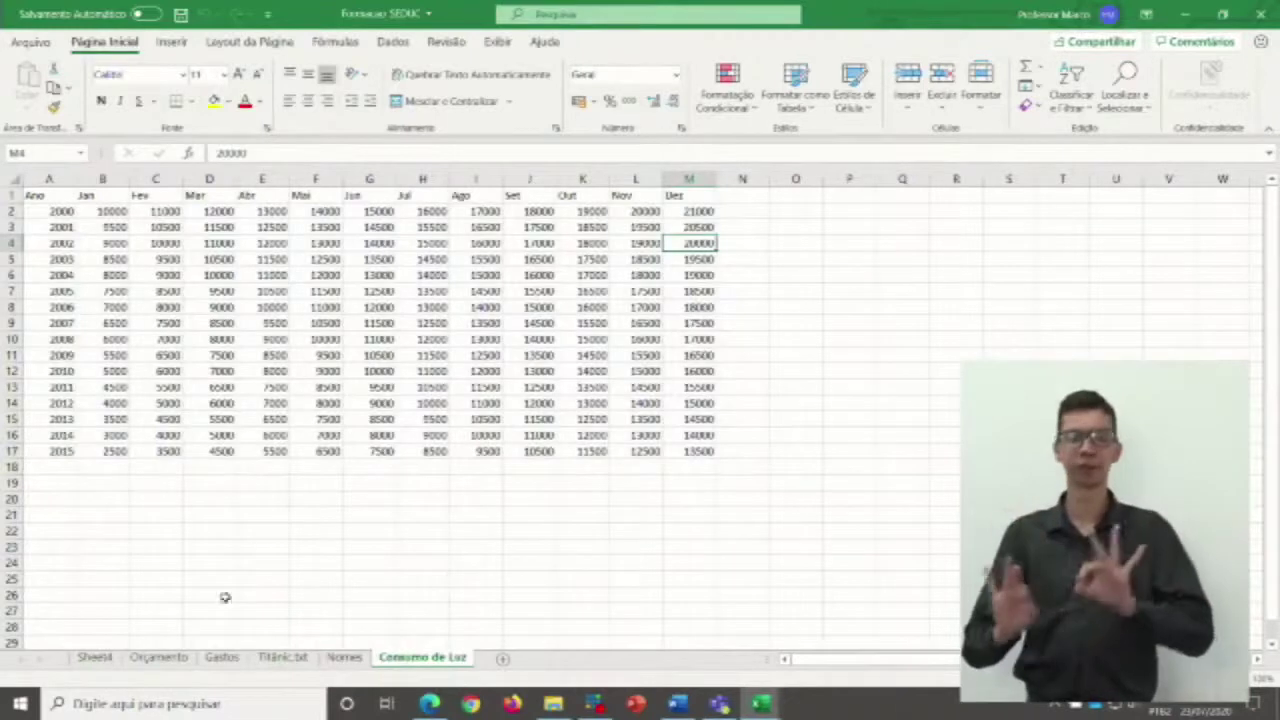
Open the blank Sheet4 and select individual cells near its beginning, finishing on cell A2.
click(96, 662)
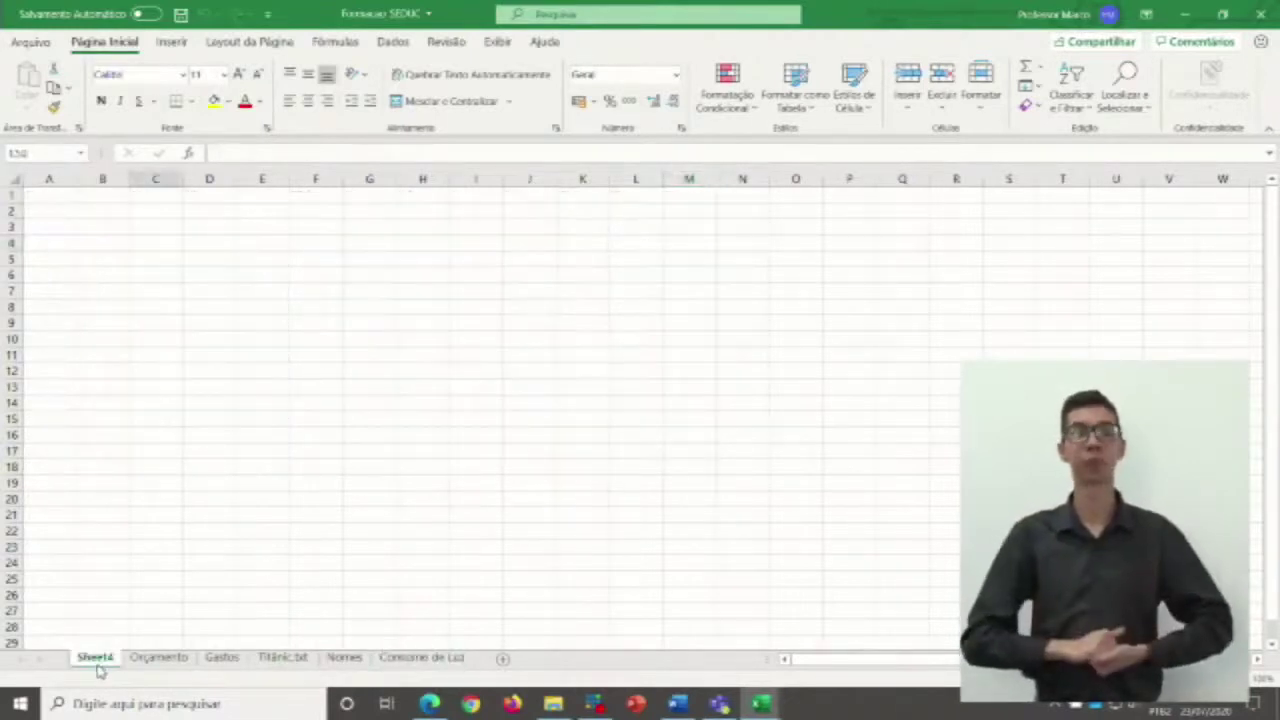
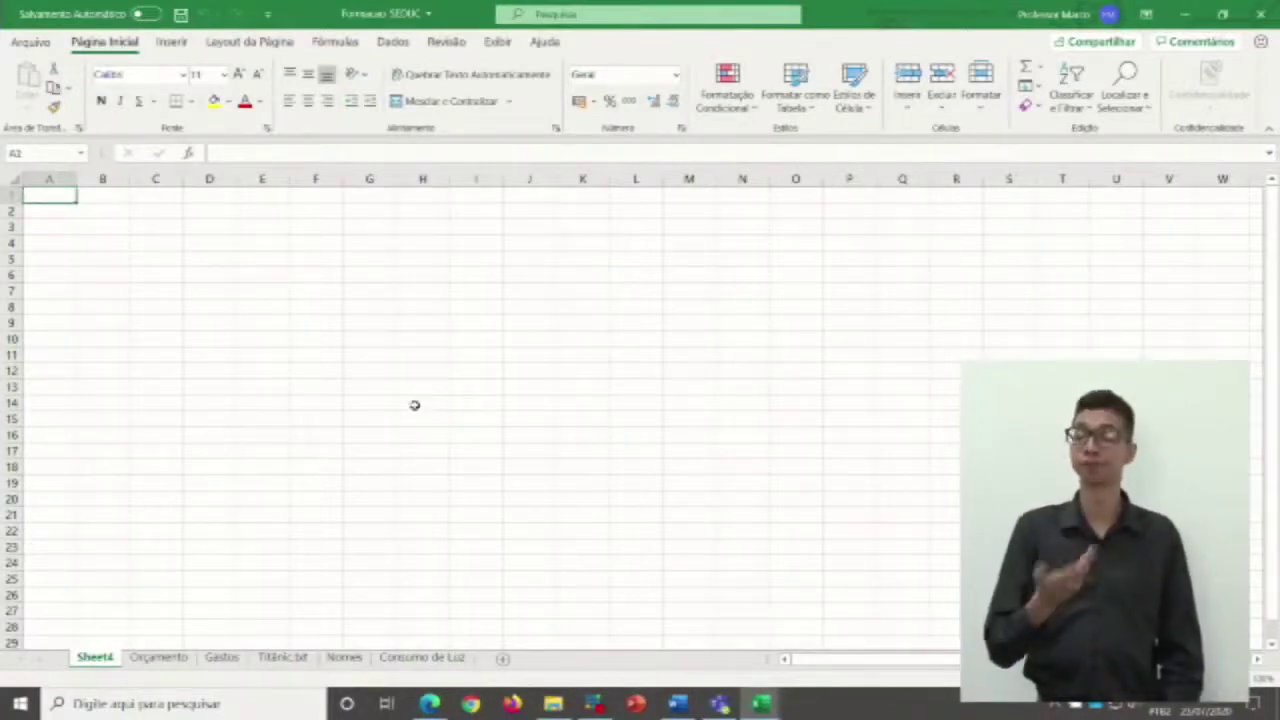
click(72, 228)
click(60, 197)
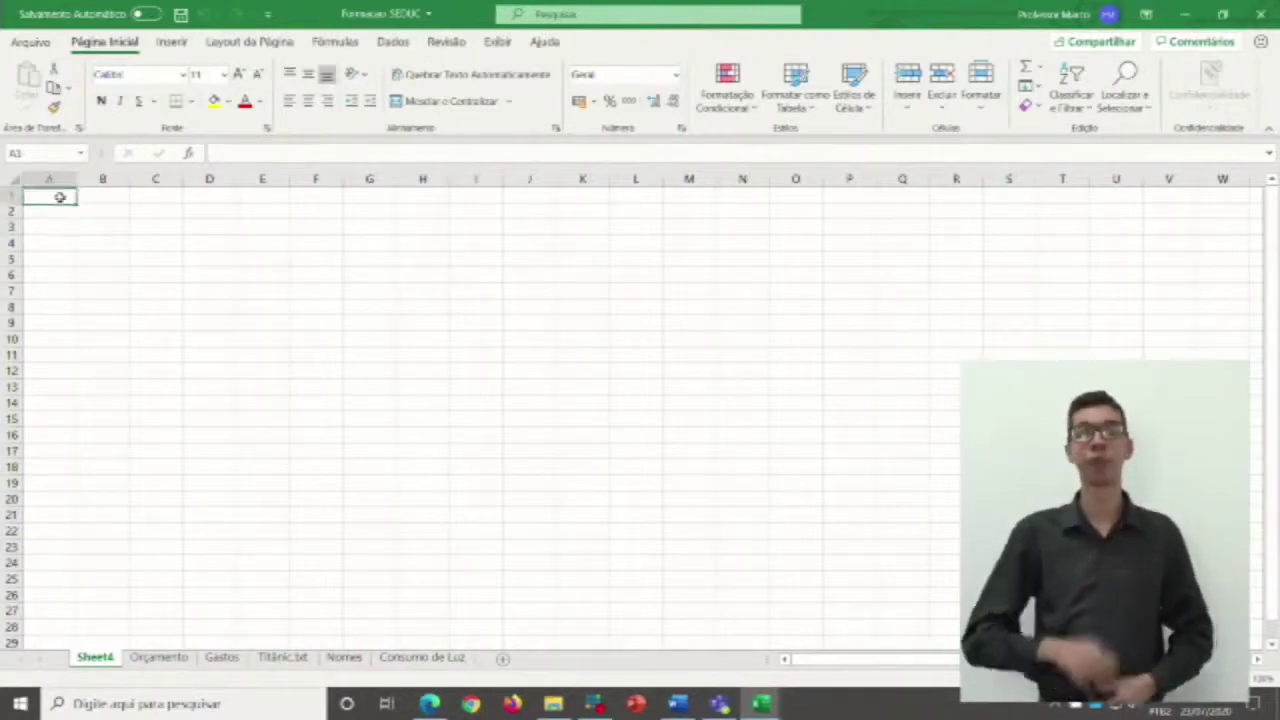
click(120, 258)
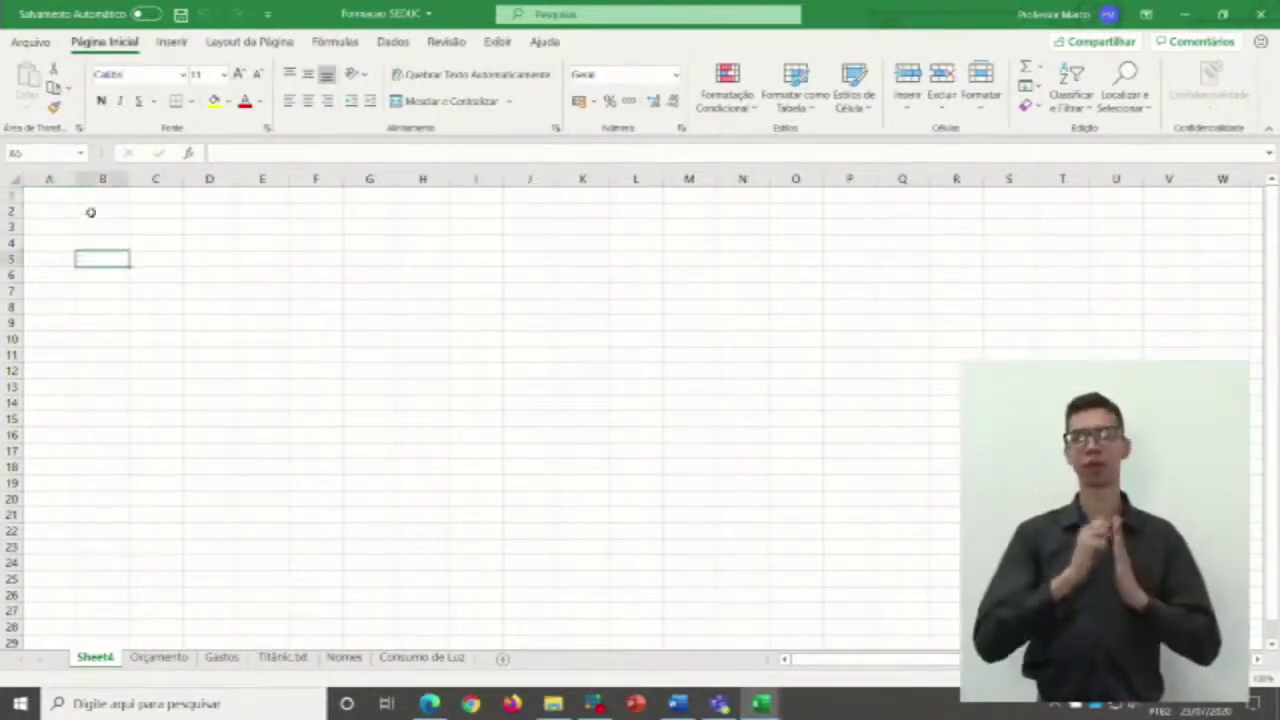
click(47, 211)
click(154, 214)
click(51, 214)
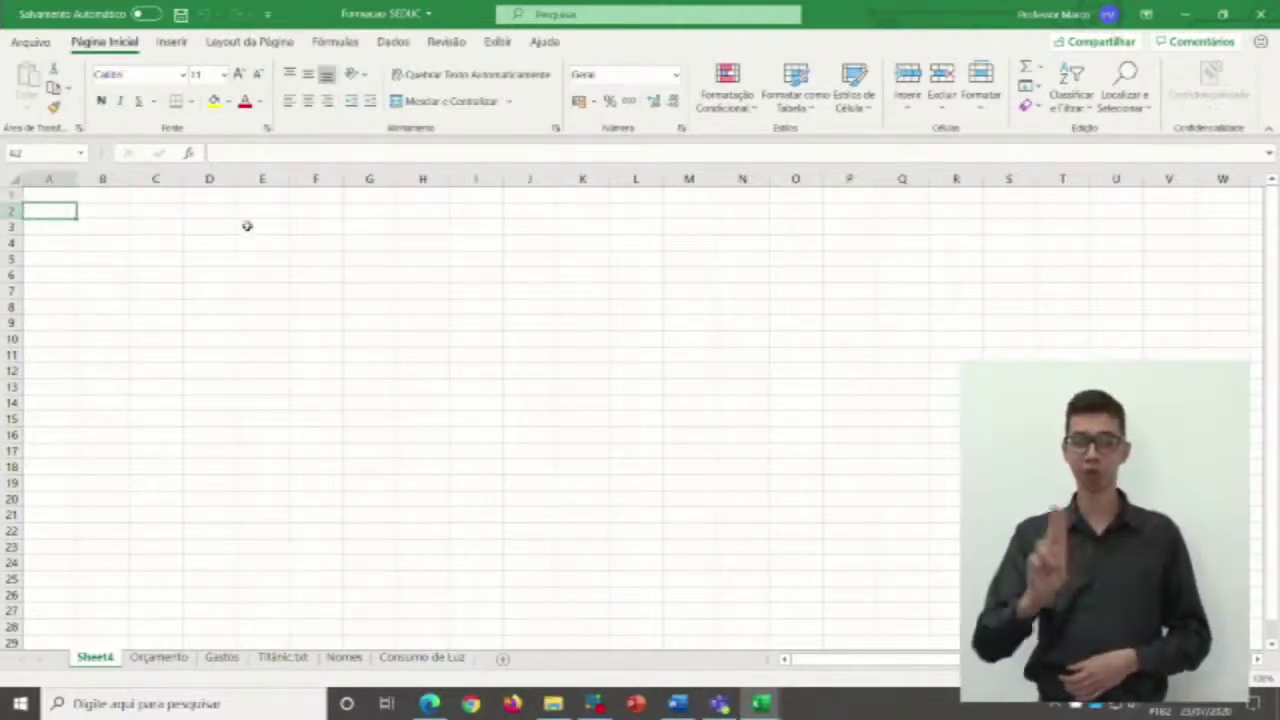
Select the entire rows 2, 1, 10 and 27 of Sheet4 in turn and look through the rows below.
click(12, 211)
click(8, 195)
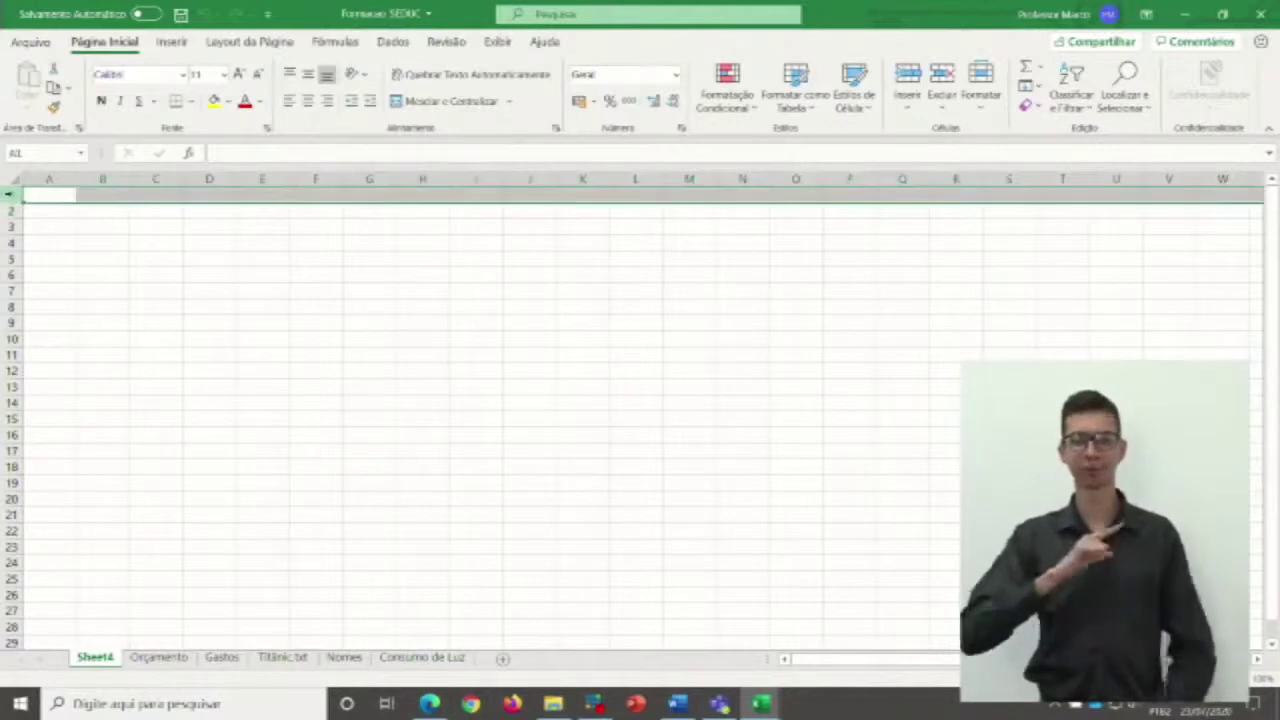
click(12, 338)
click(13, 611)
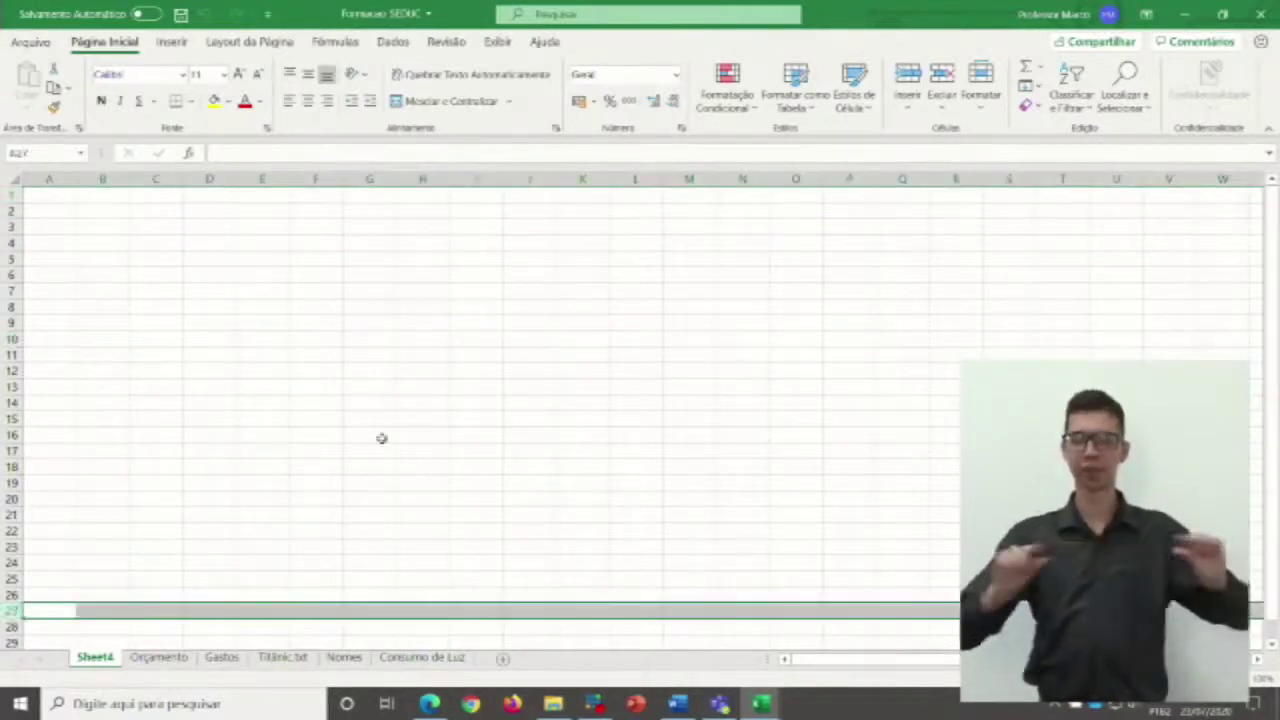
scroll(216, 389, down, 5)
scroll(216, 389, down, 4)
scroll(217, 389, up, 9)
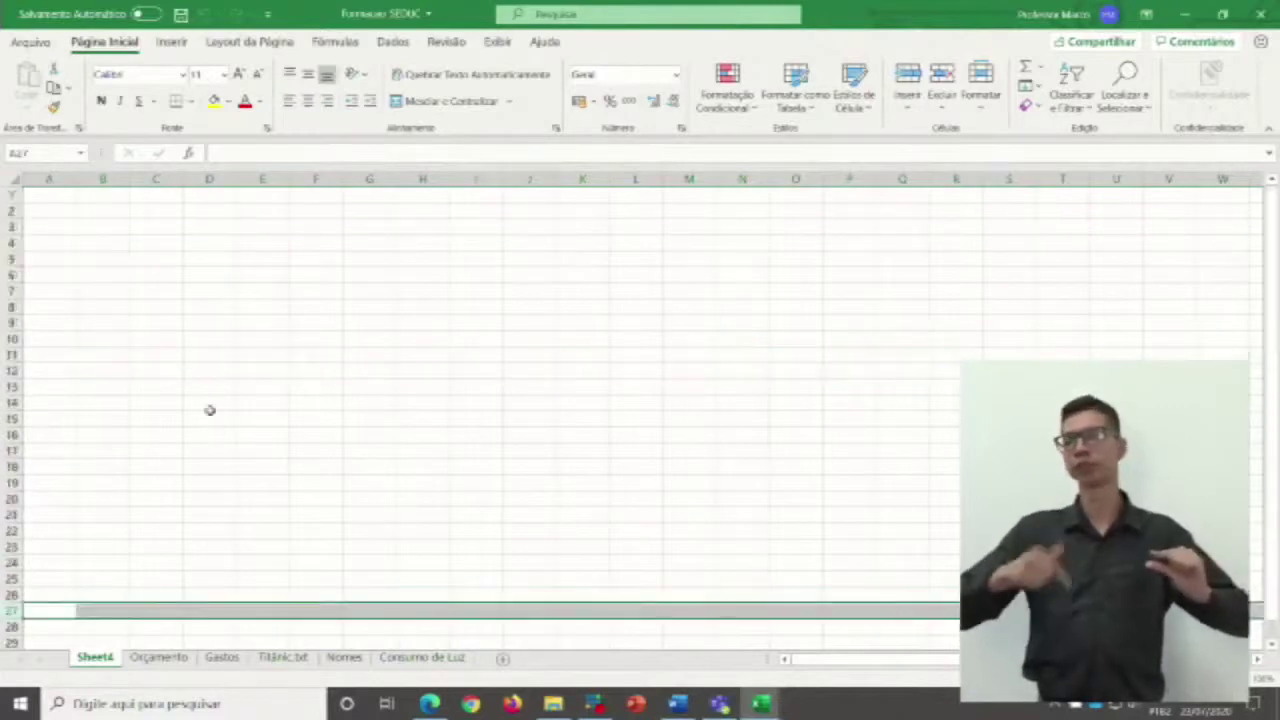
click(206, 312)
click(80, 199)
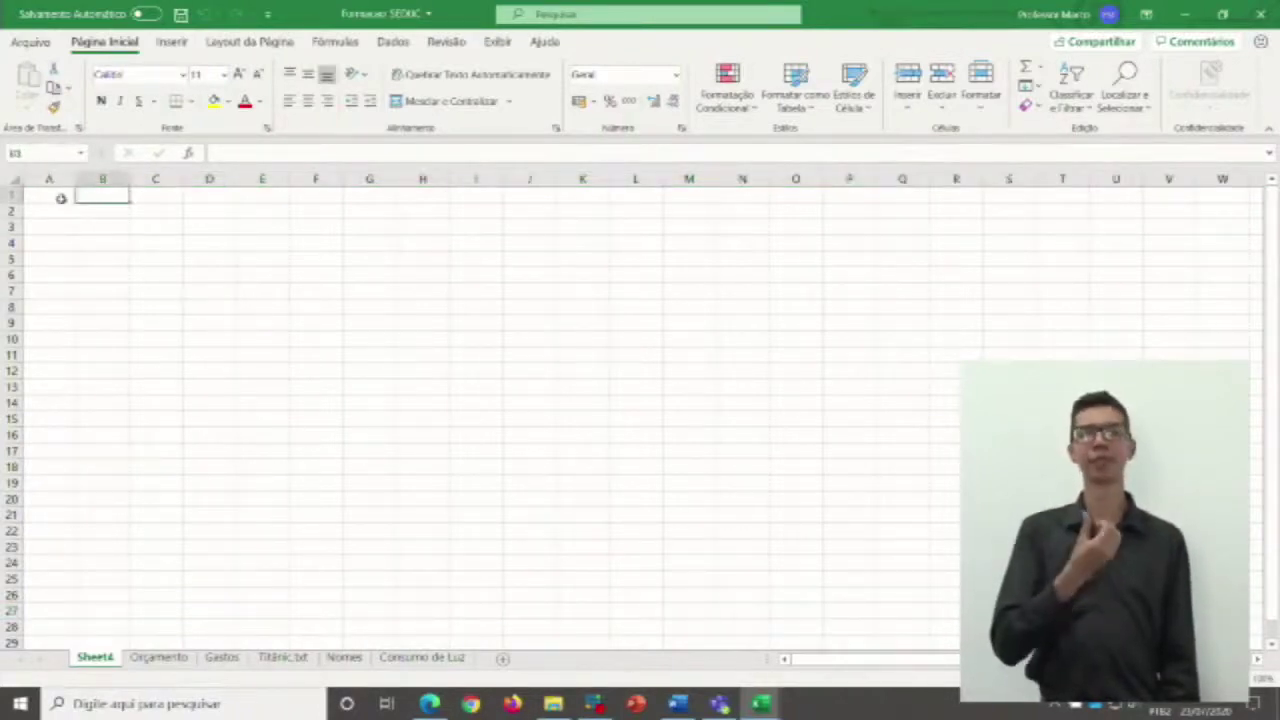
click(61, 198)
click(104, 250)
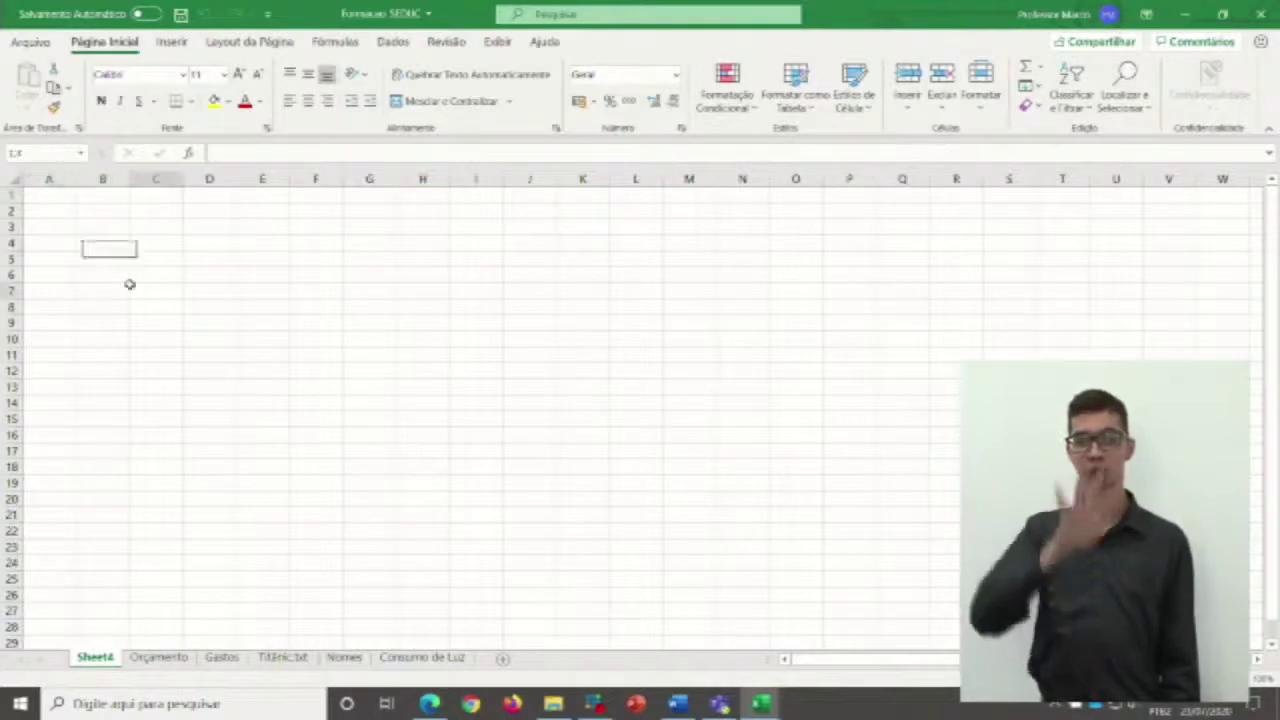
click(135, 288)
Enter 1 in cell A1 and 2 in cell A2 of Sheet4.
click(64, 197)
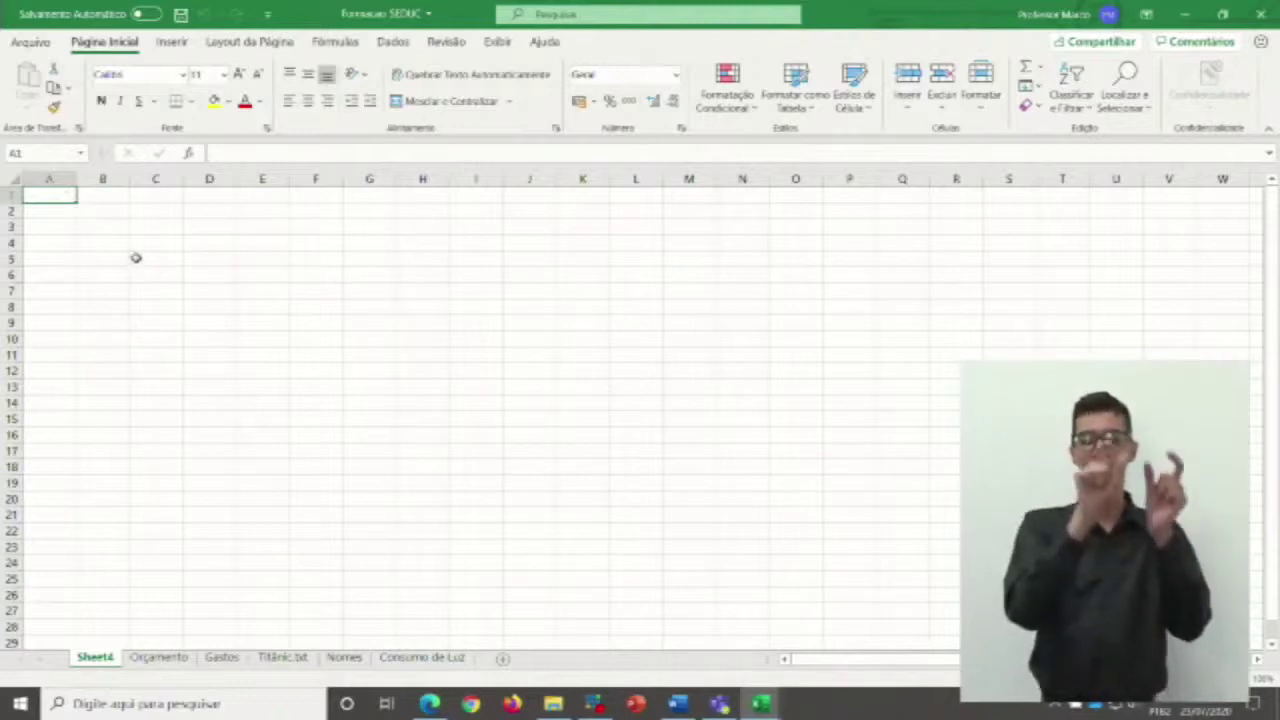
text(1)
click(63, 212)
text(2)
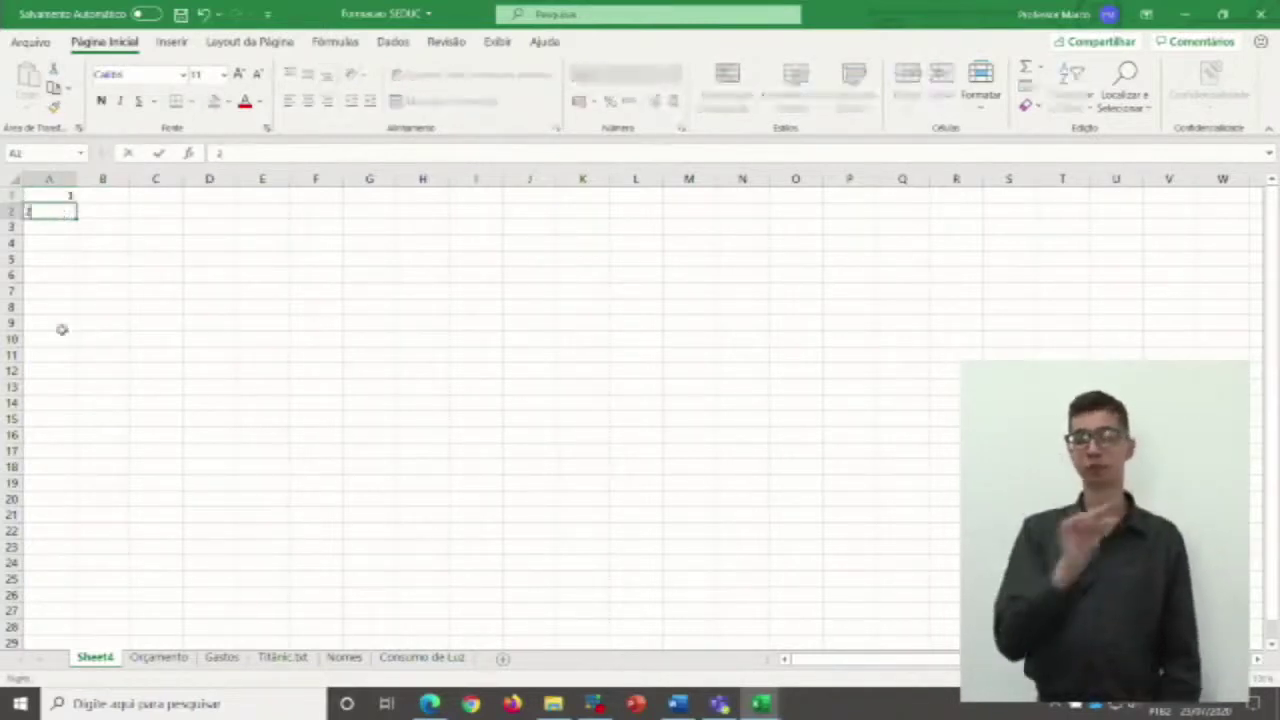
click(63, 255)
Extend the number series from cells A1:A2 down column A to row 17 with AutoFill.
drag(63, 195, 63, 212)
click(140, 220)
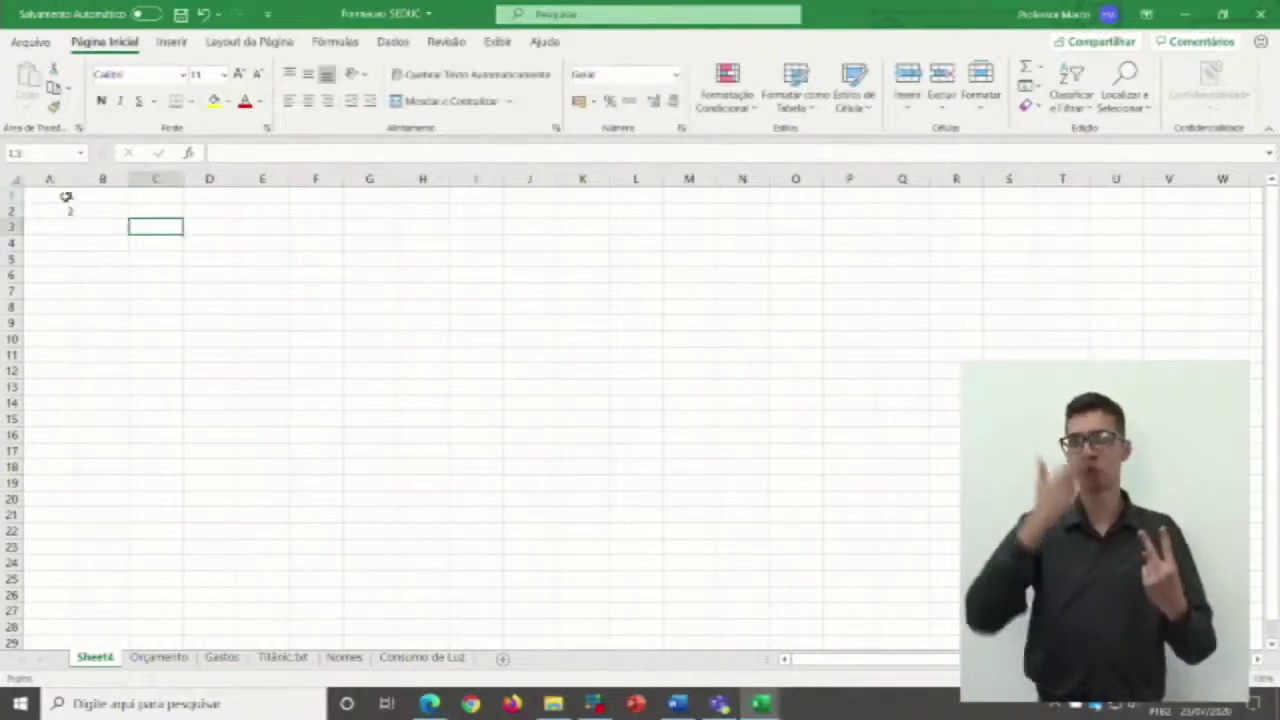
click(65, 196)
drag(65, 196, 71, 210)
click(66, 198)
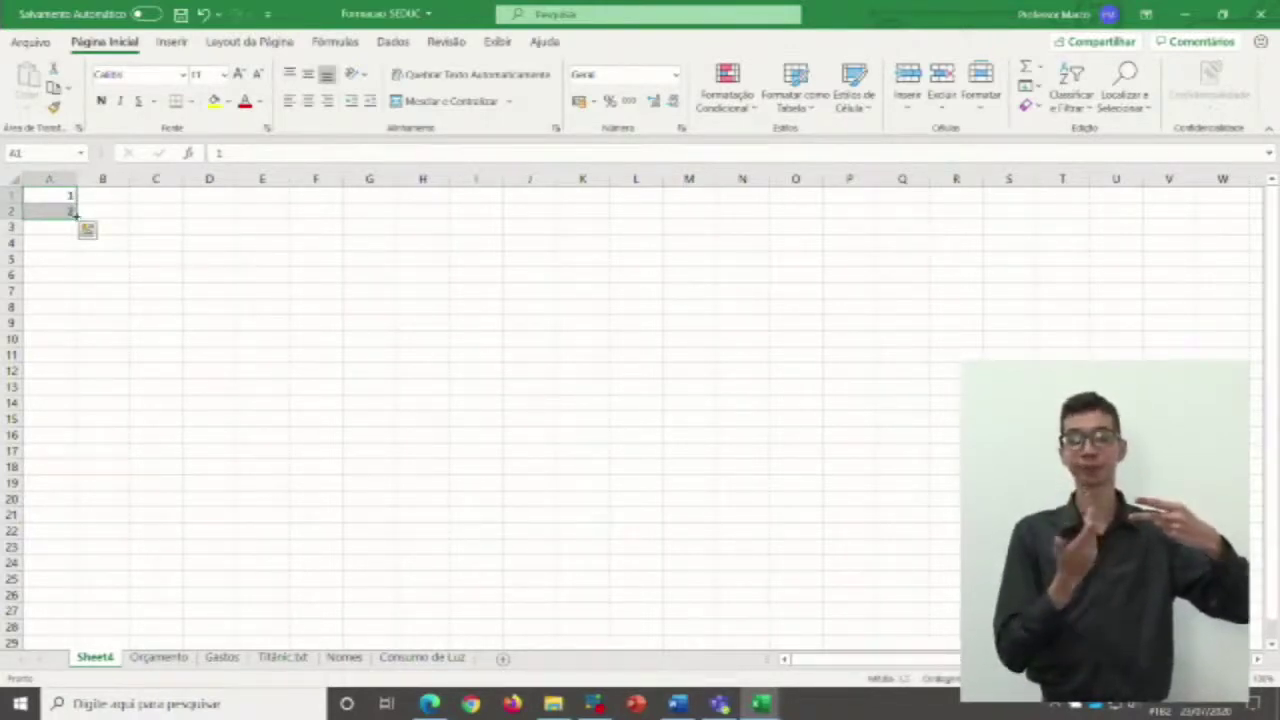
drag(77, 216, 77, 464)
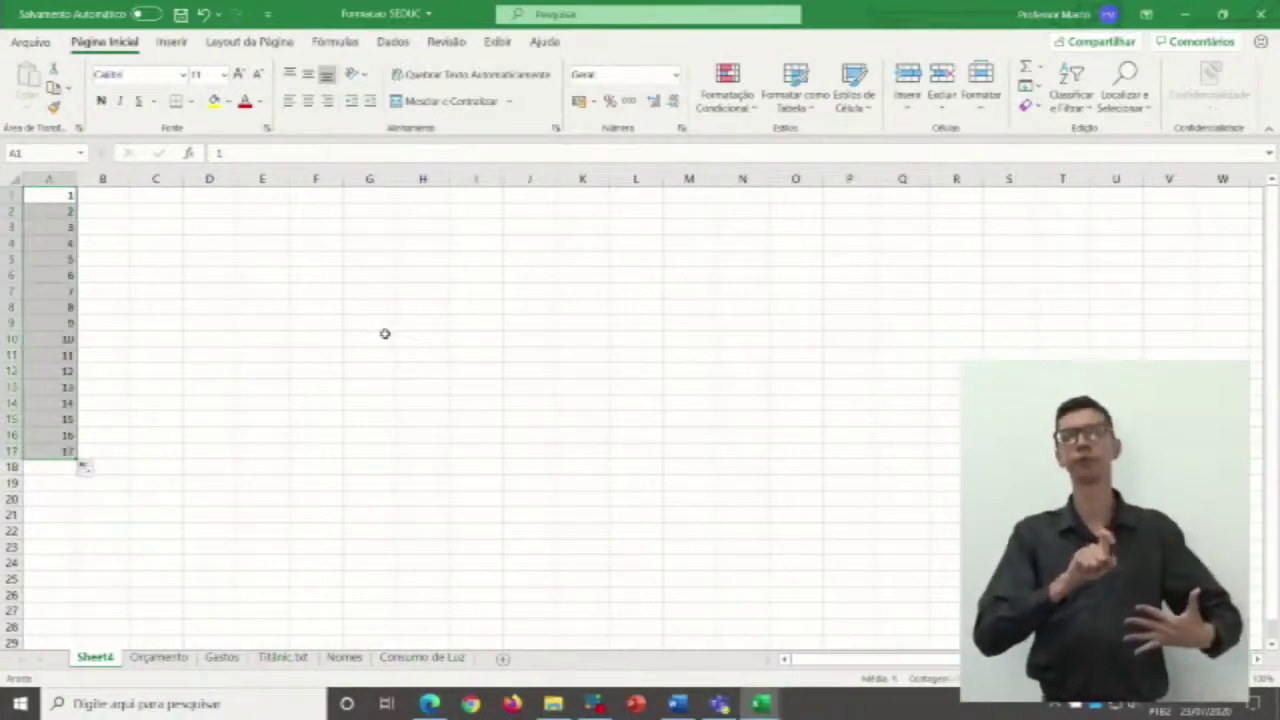
Review the filled number series in column A and reselect its two starting cells, A1:A2.
click(56, 242)
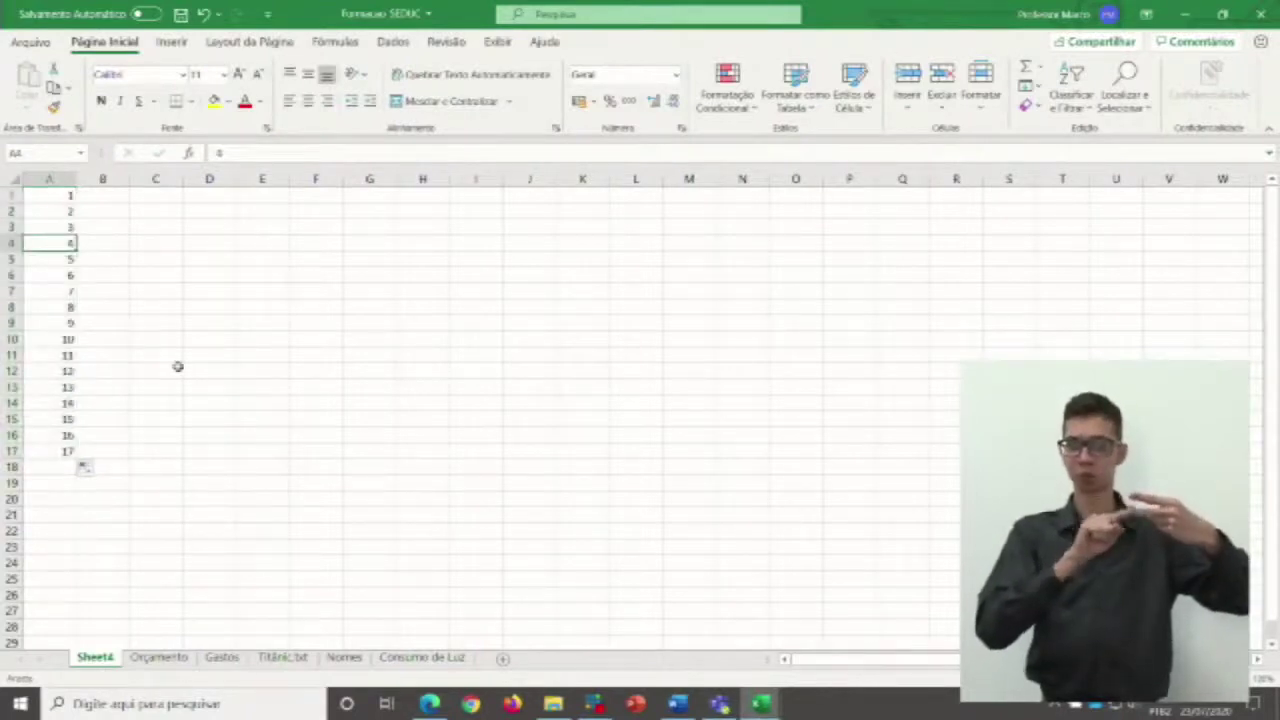
click(176, 323)
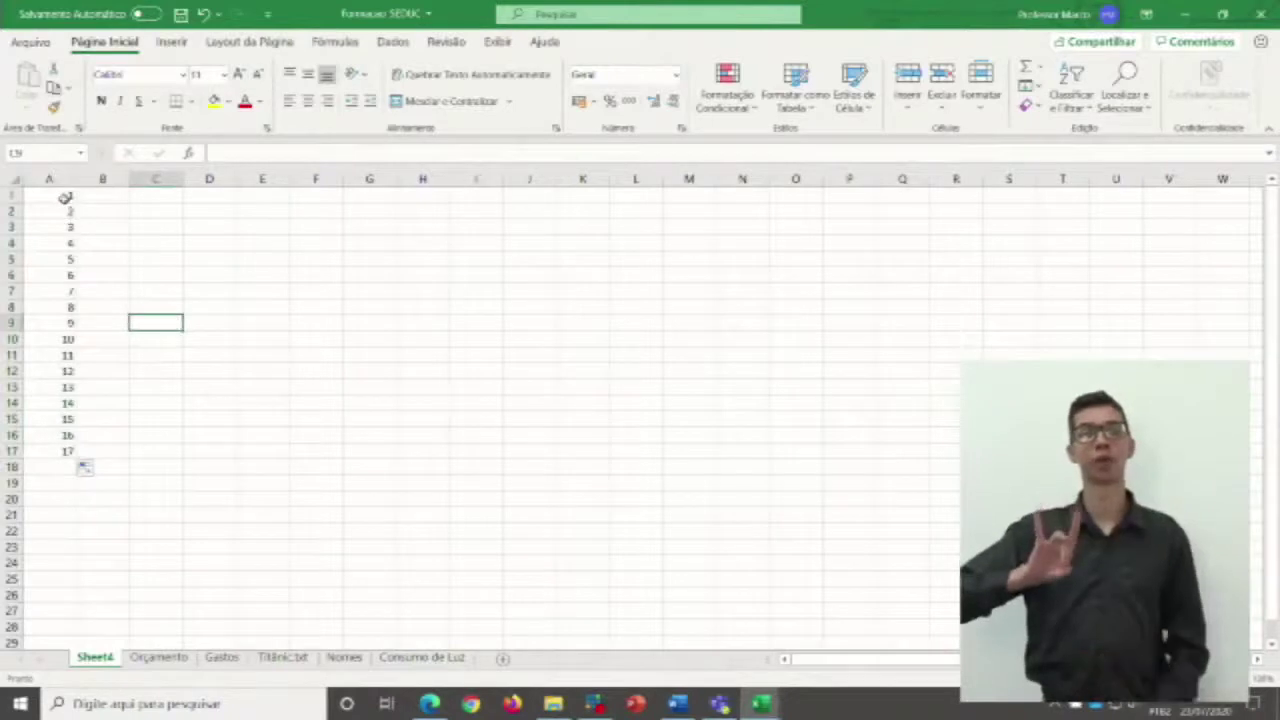
click(64, 209)
click(64, 193)
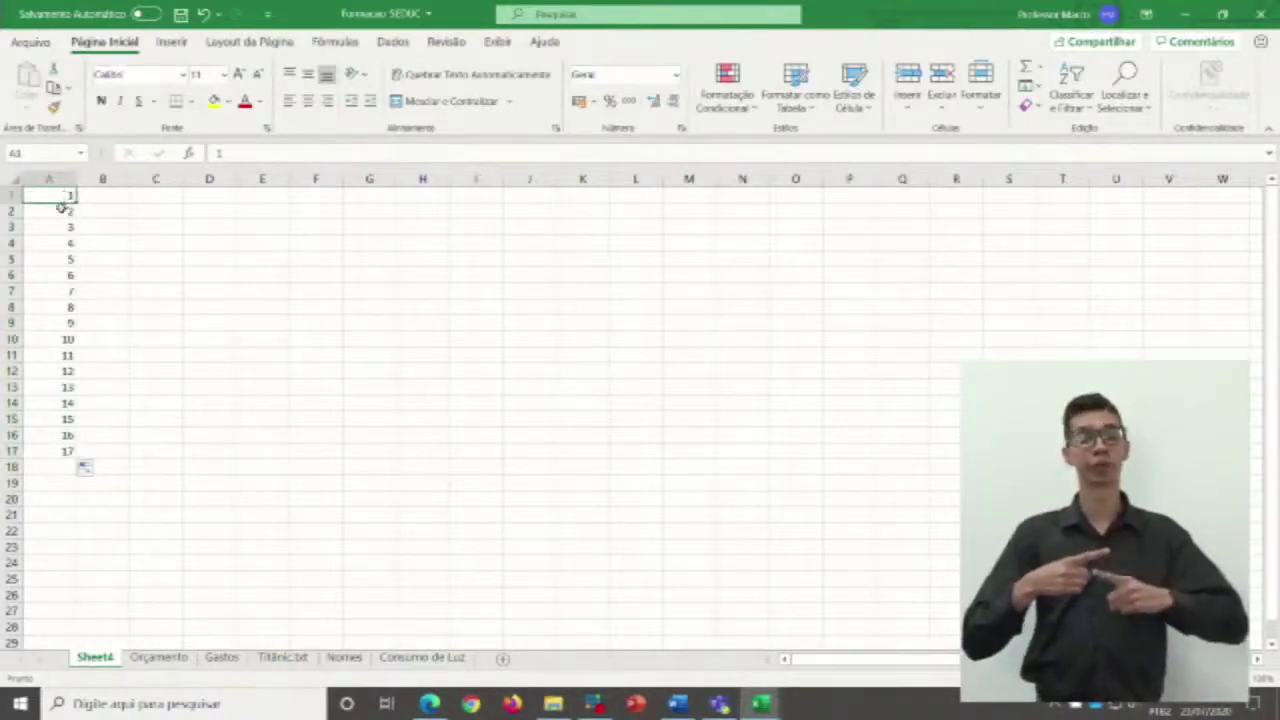
click(66, 211)
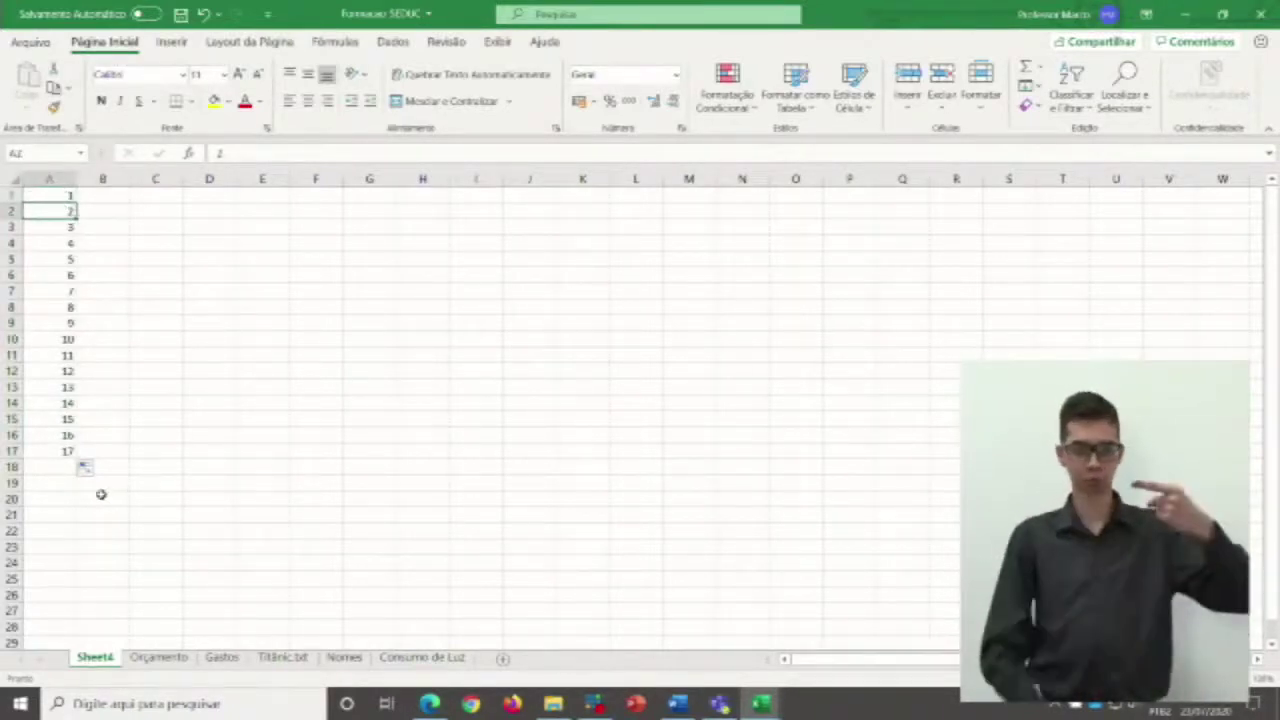
click(61, 196)
click(61, 196)
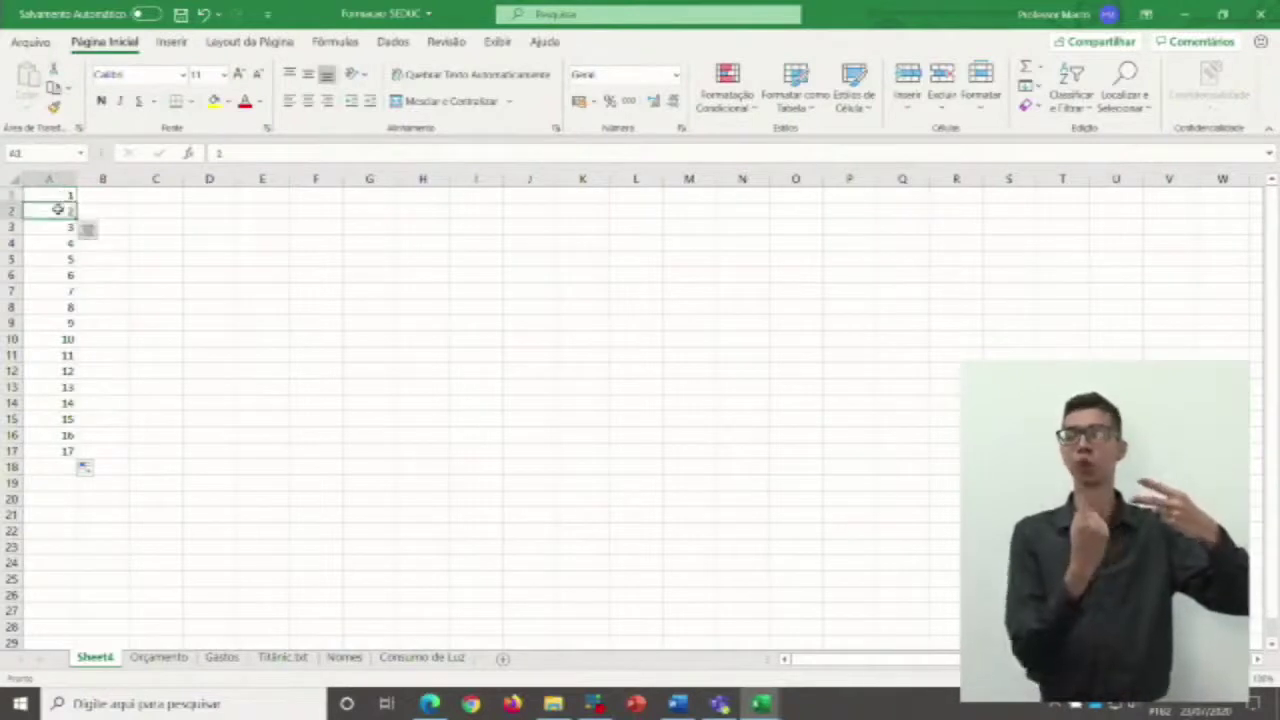
drag(61, 196, 61, 207)
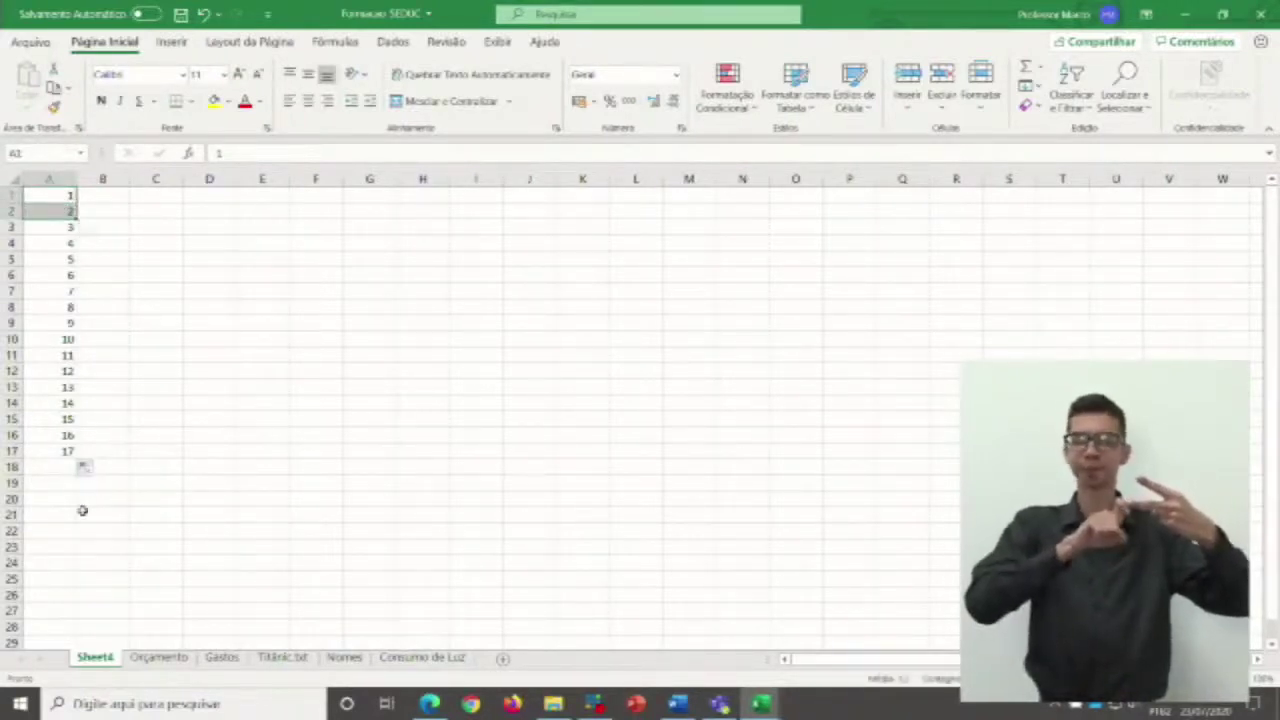
Clear the number series from cells A1:A17 of Sheet4.
click(191, 408)
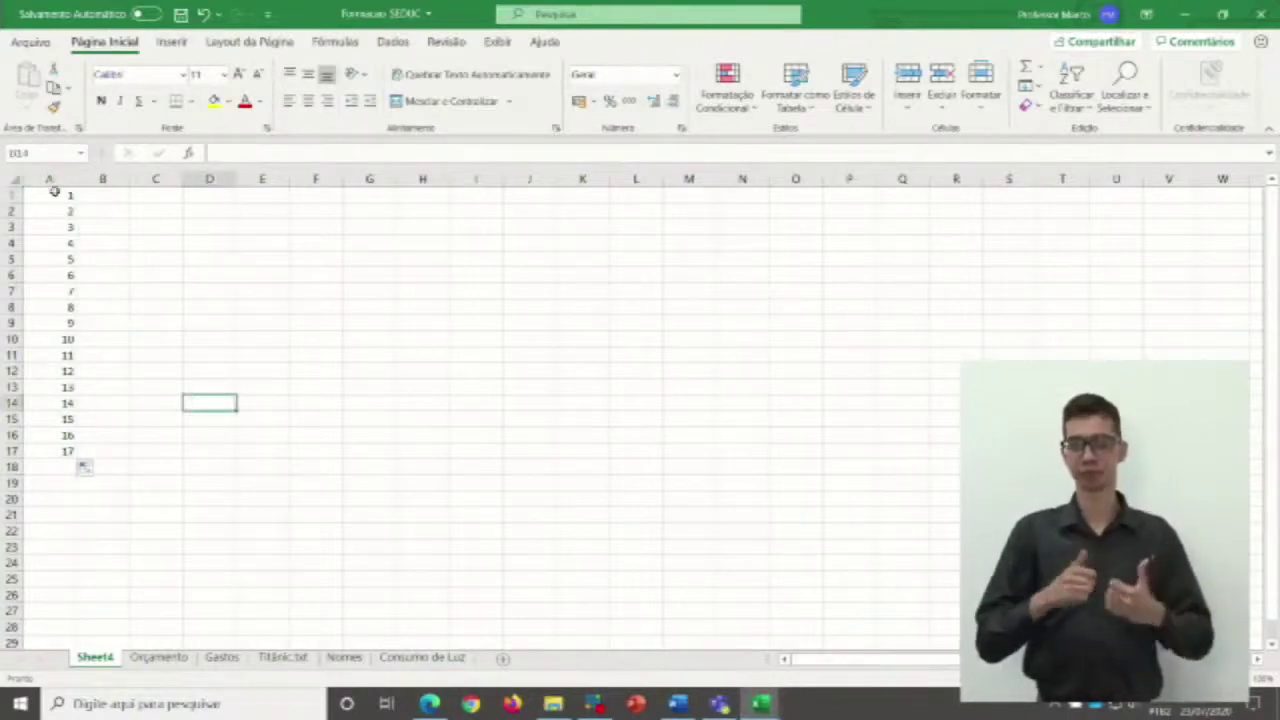
click(53, 196)
drag(53, 196, 56, 450)
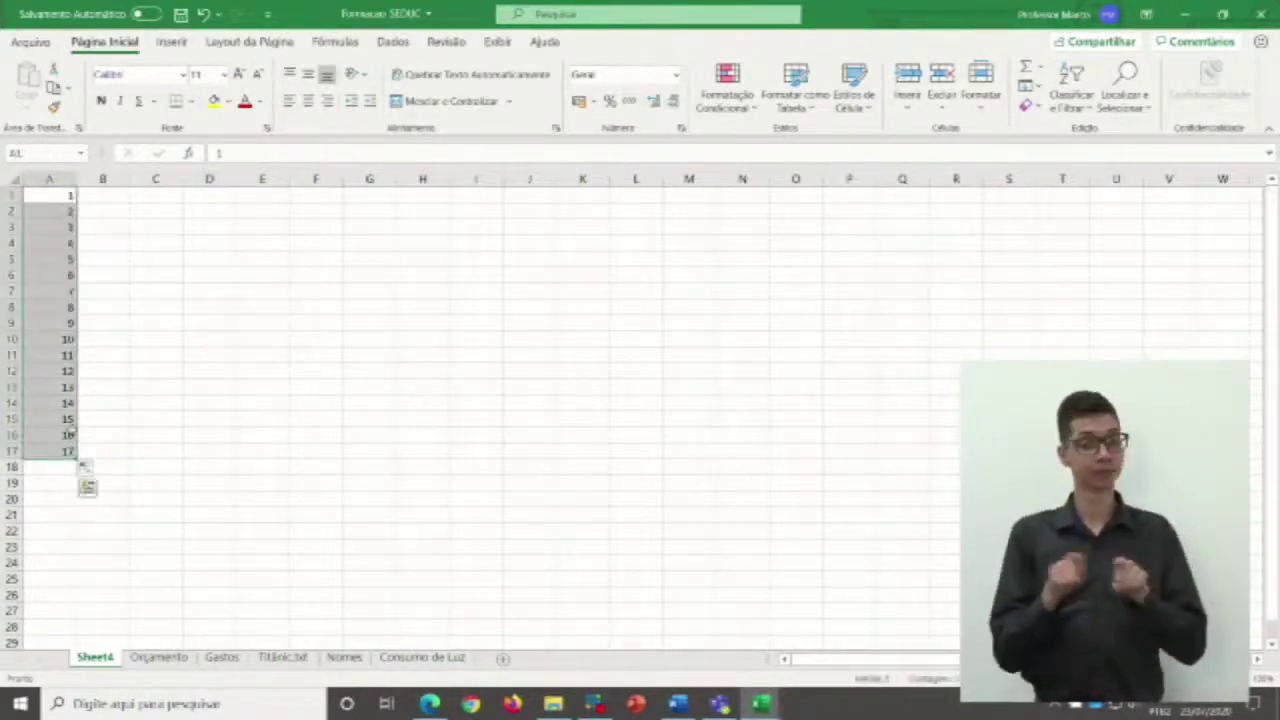
key(Delete)
Enter the even numbers 2, 4 and 6 in cells A1, A2 and A3 of Sheet4.
click(69, 197)
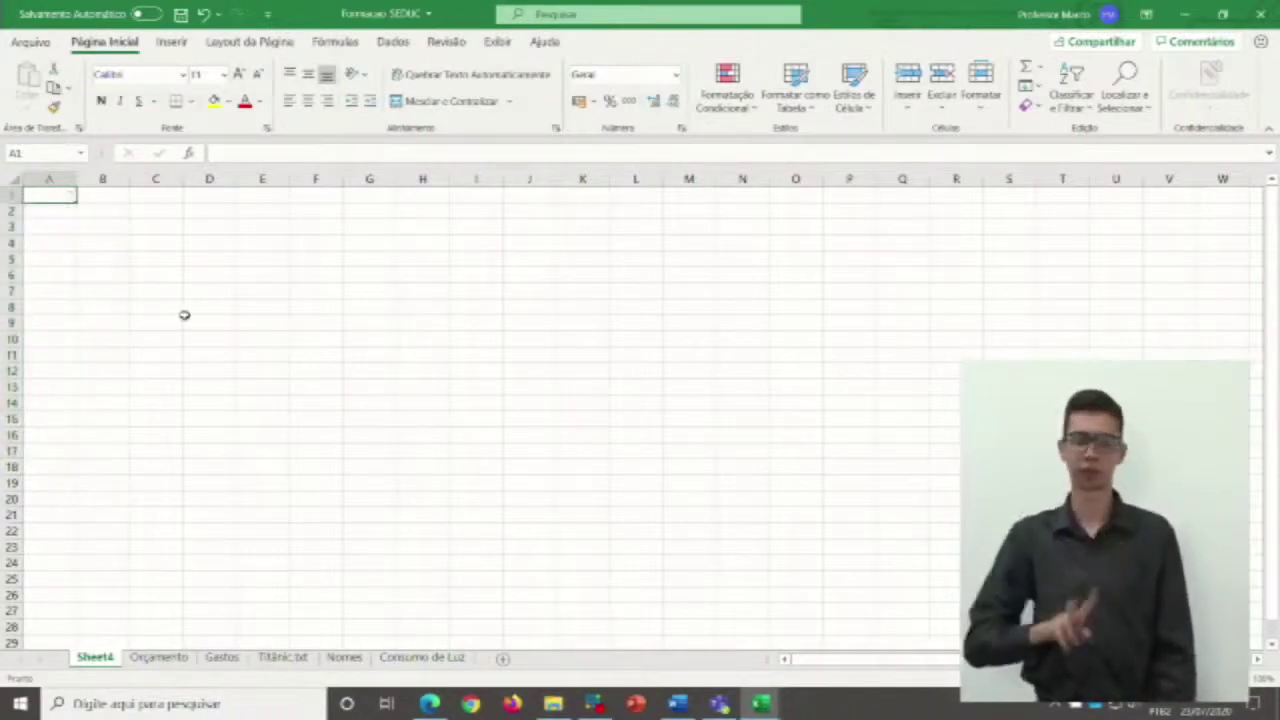
text(2)
key(Return)
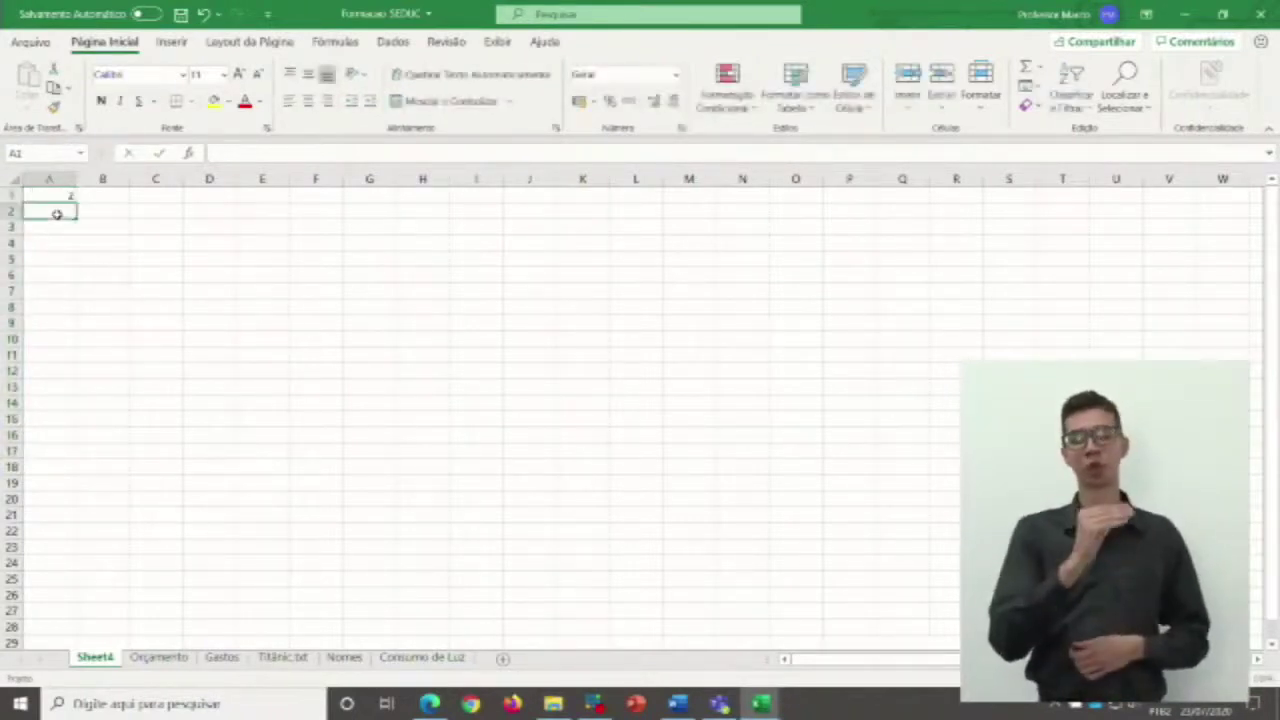
text(1)
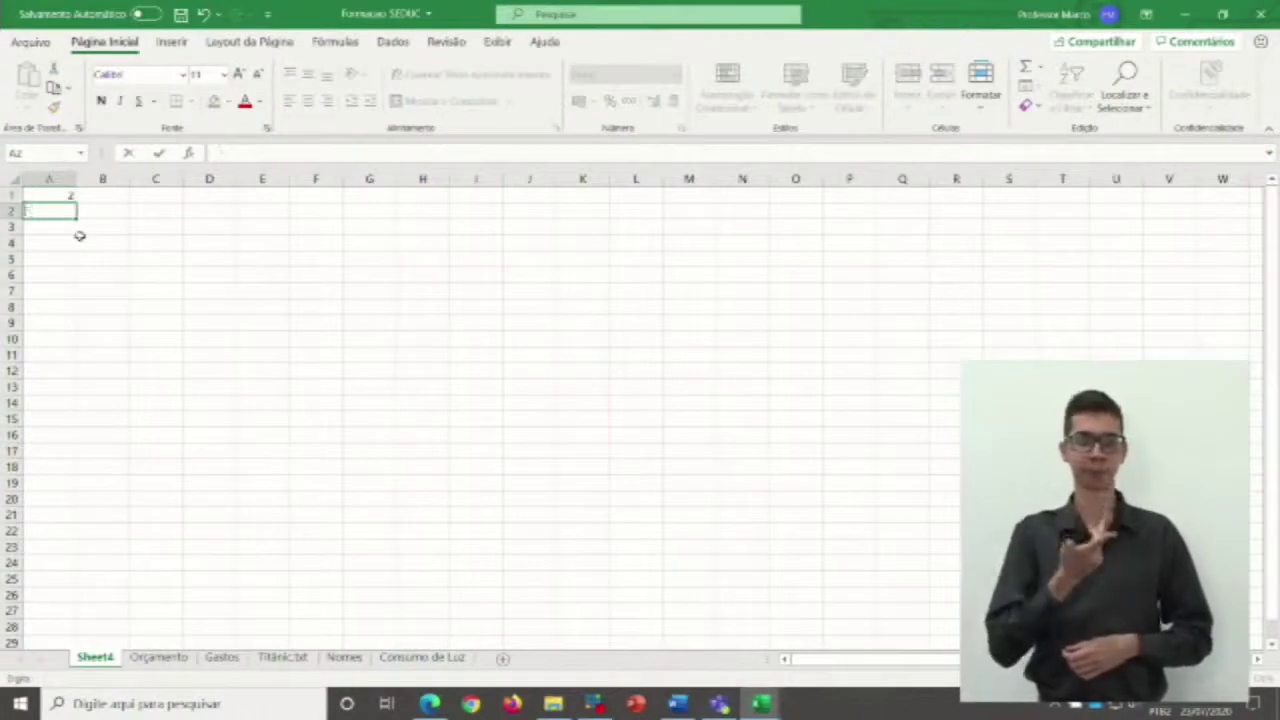
key(Return)
text(6)
click(67, 290)
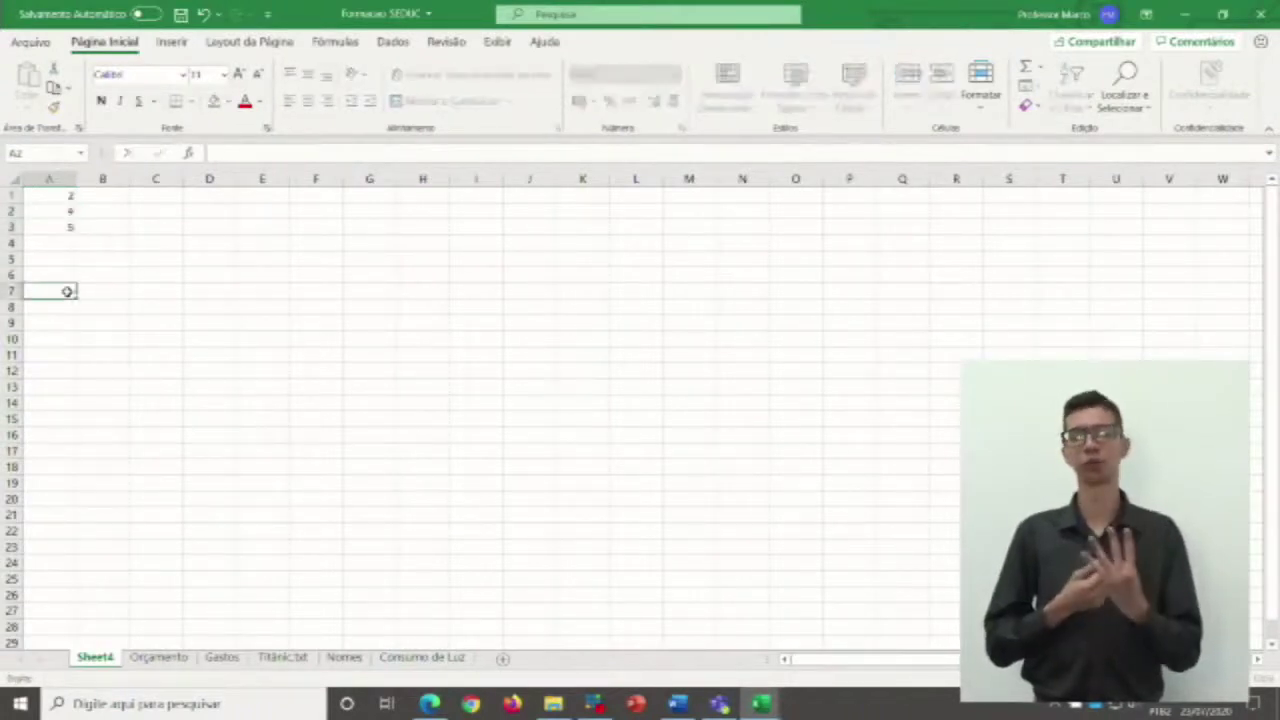
click(58, 231)
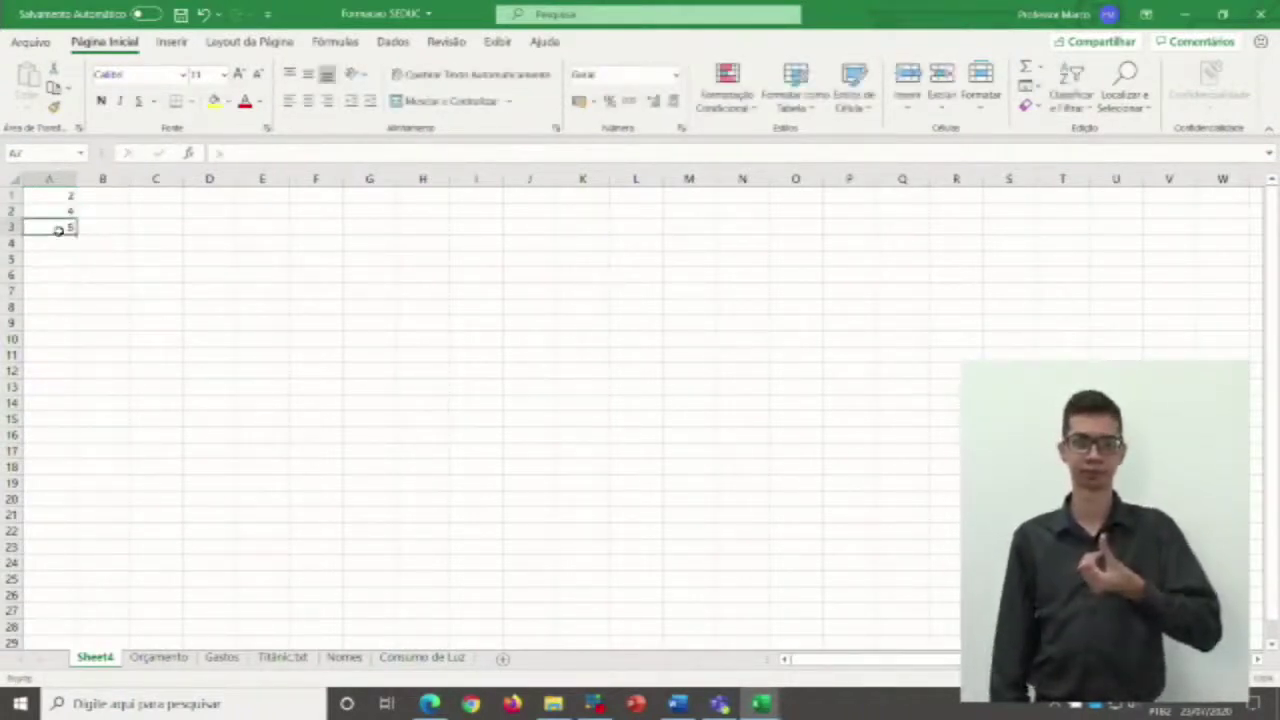
double_click(58, 231)
click(76, 257)
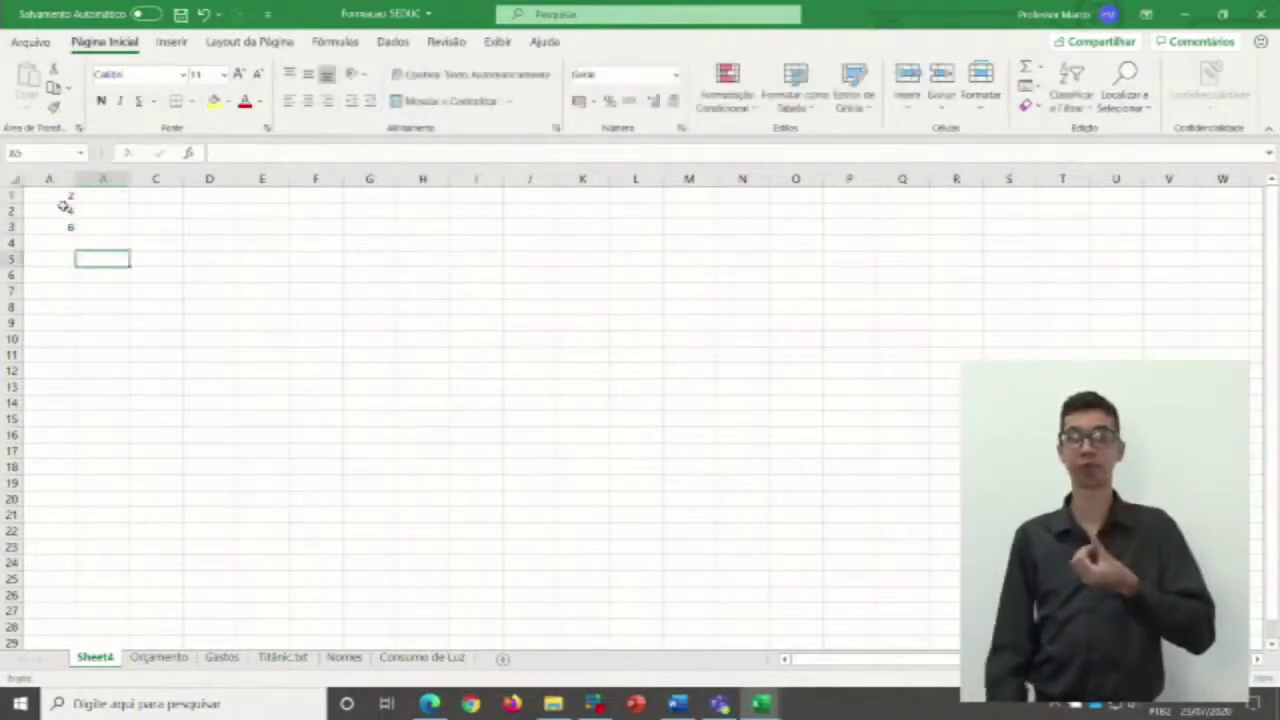
Extend the even-number series from cells A1:A3 down column A to row 19 with AutoFill.
drag(63, 196, 72, 494)
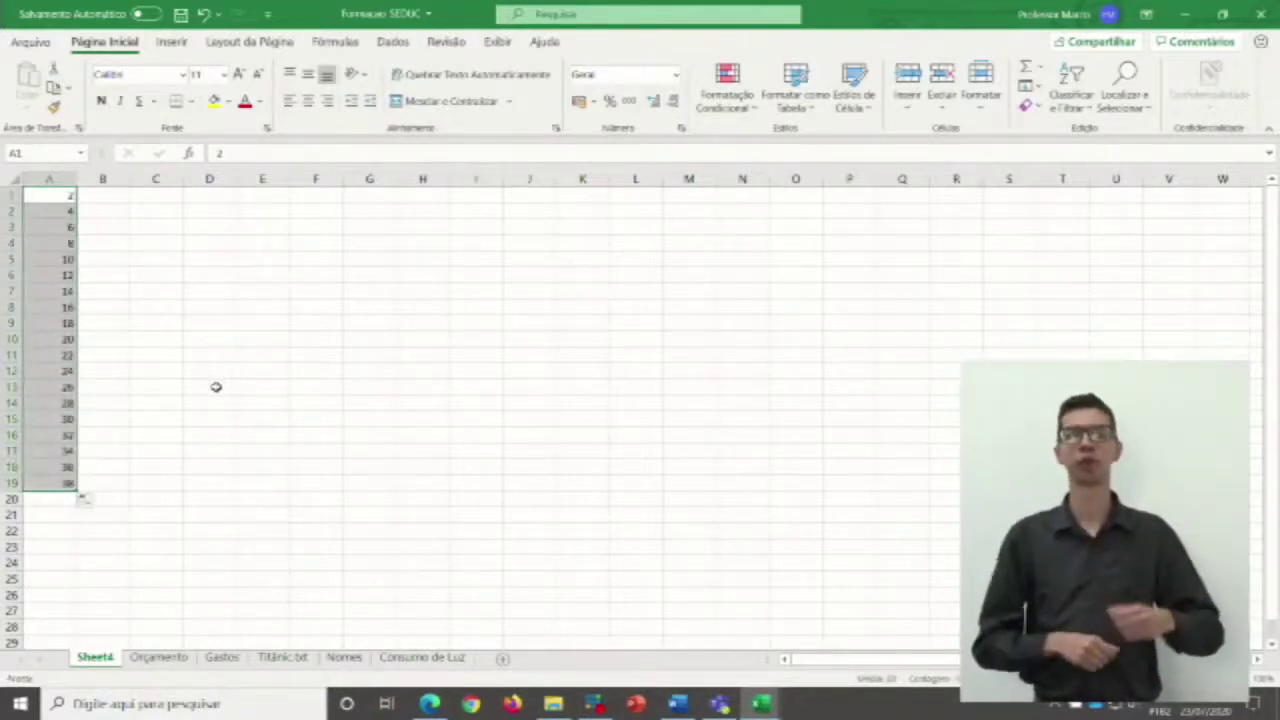
click(209, 321)
Clear the even-number series from cells A1:A19.
drag(51, 194, 63, 481)
key(Delete)
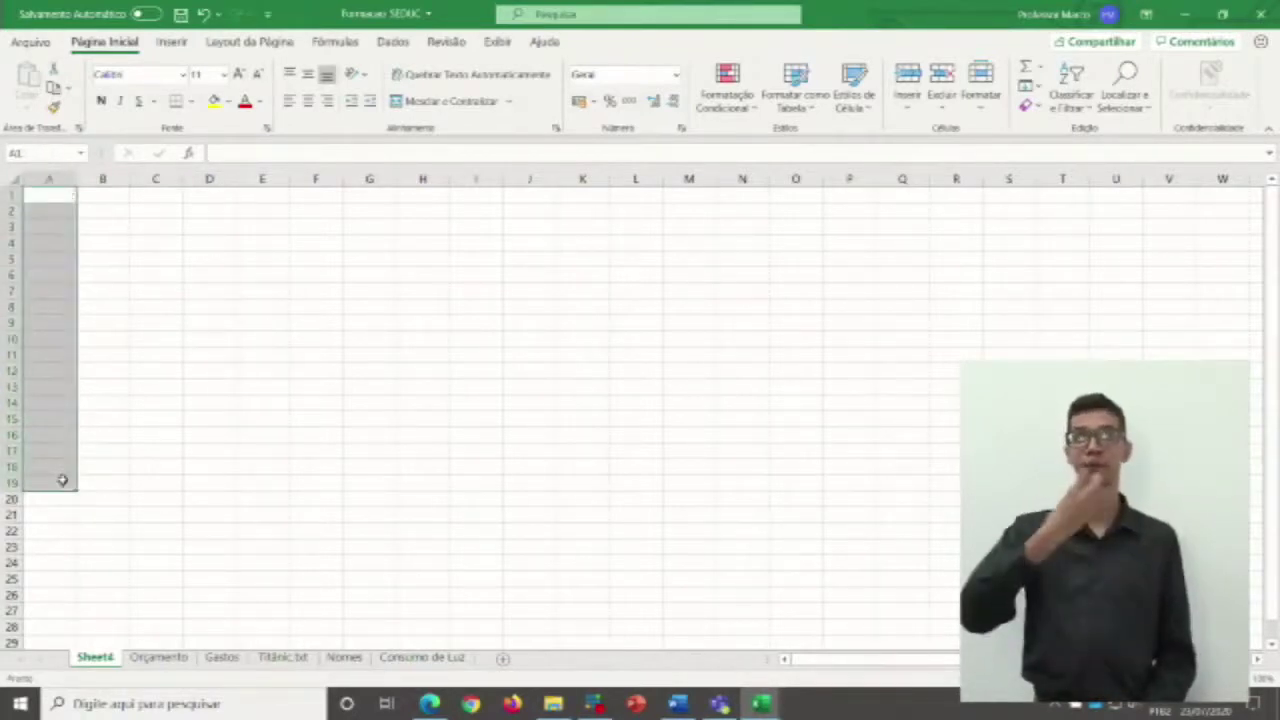
click(117, 240)
Enter the date 23/07/2020 in cell A1 of Sheet4.
click(56, 195)
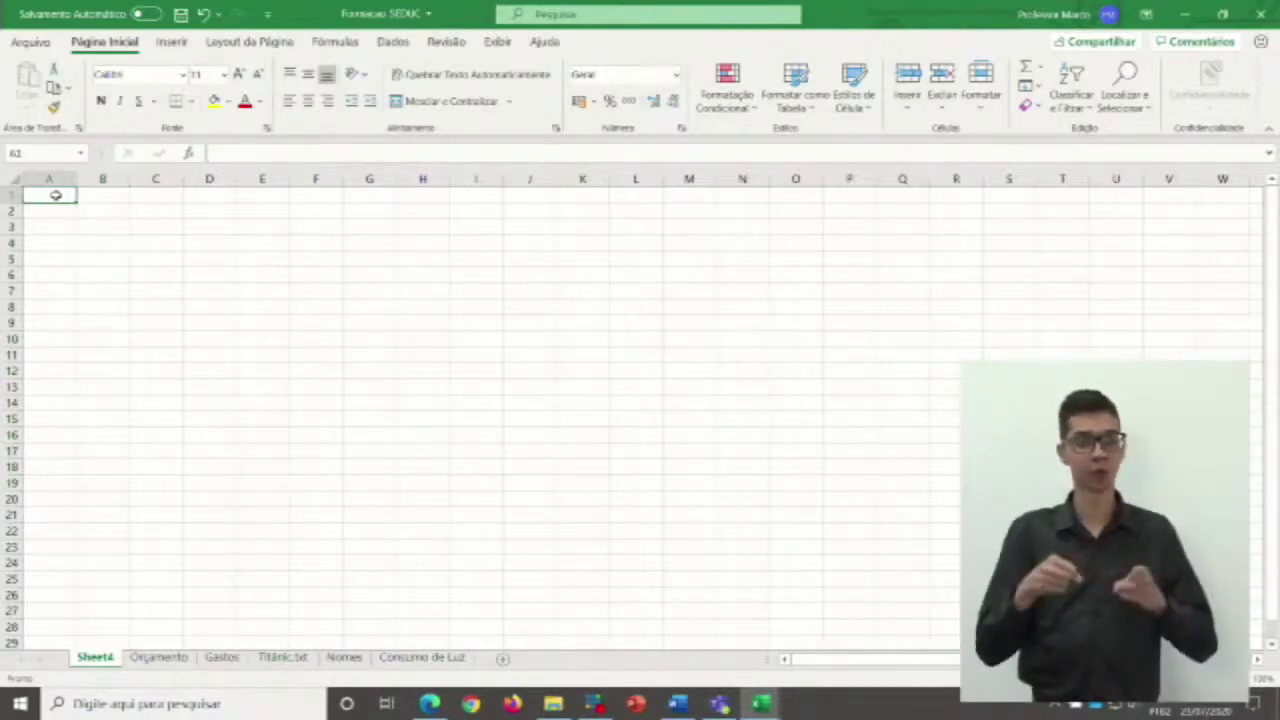
text(23/)
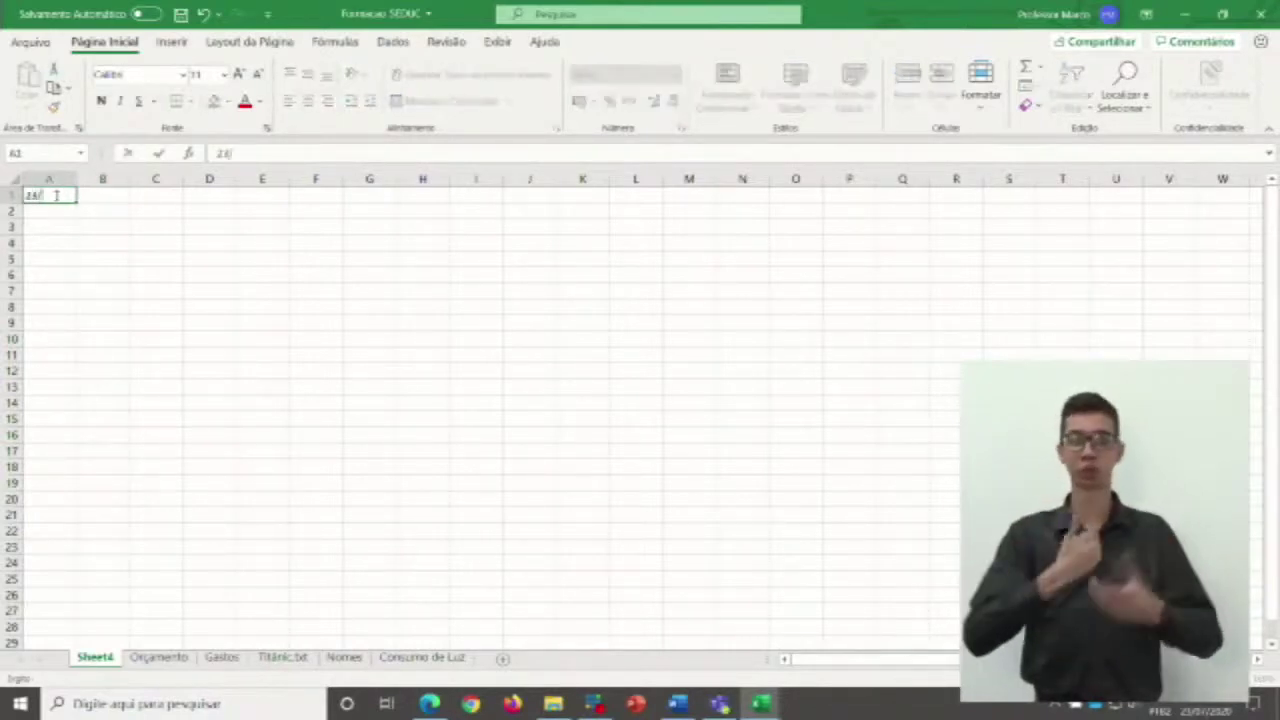
text(07/2020)
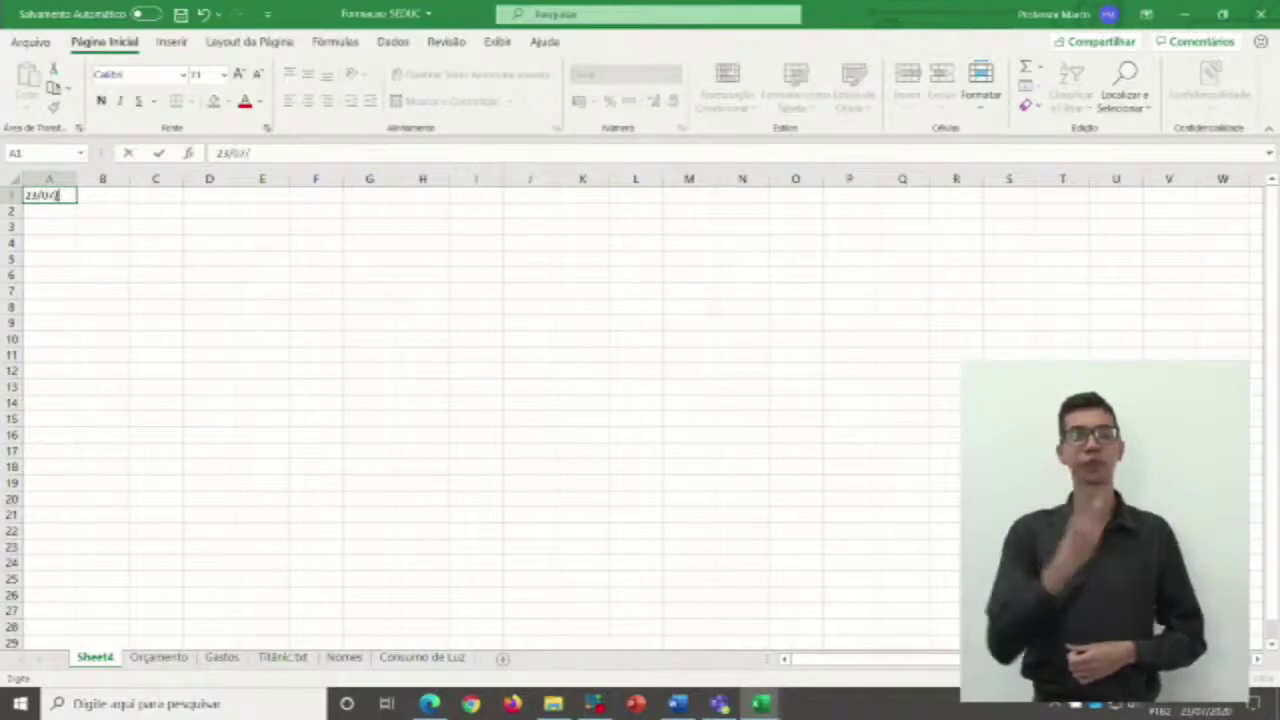
click(53, 262)
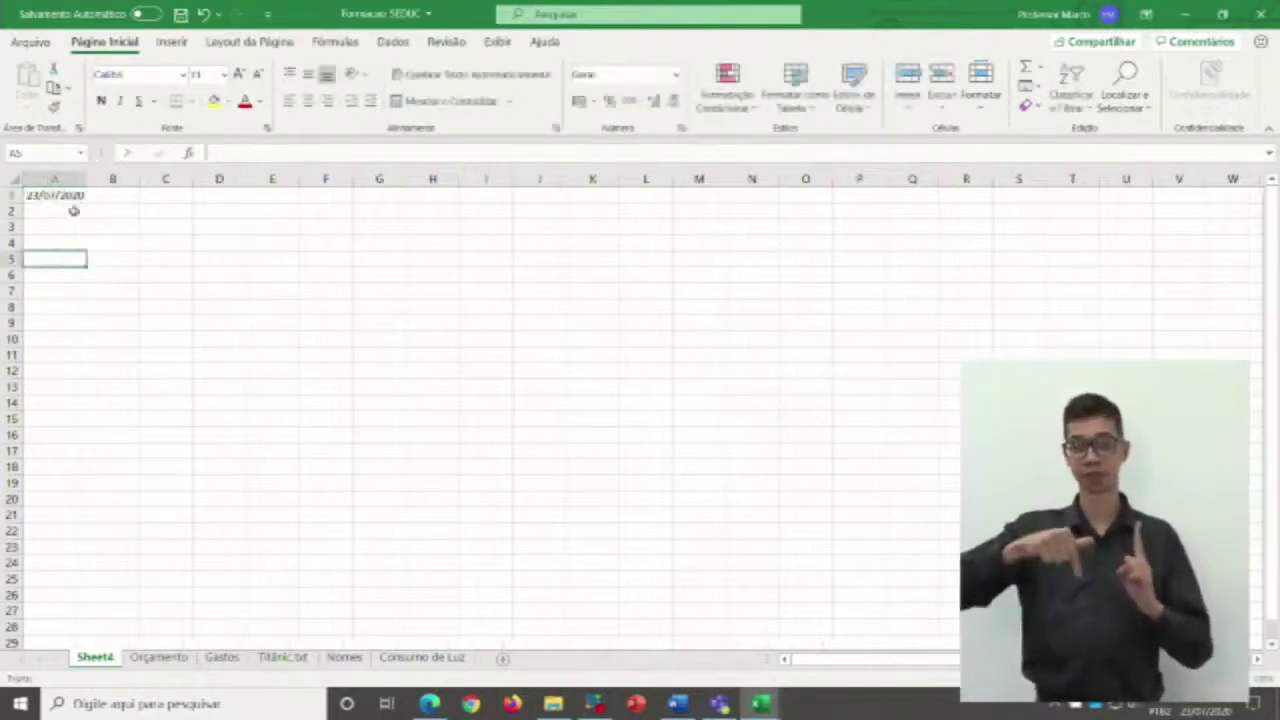
click(105, 196)
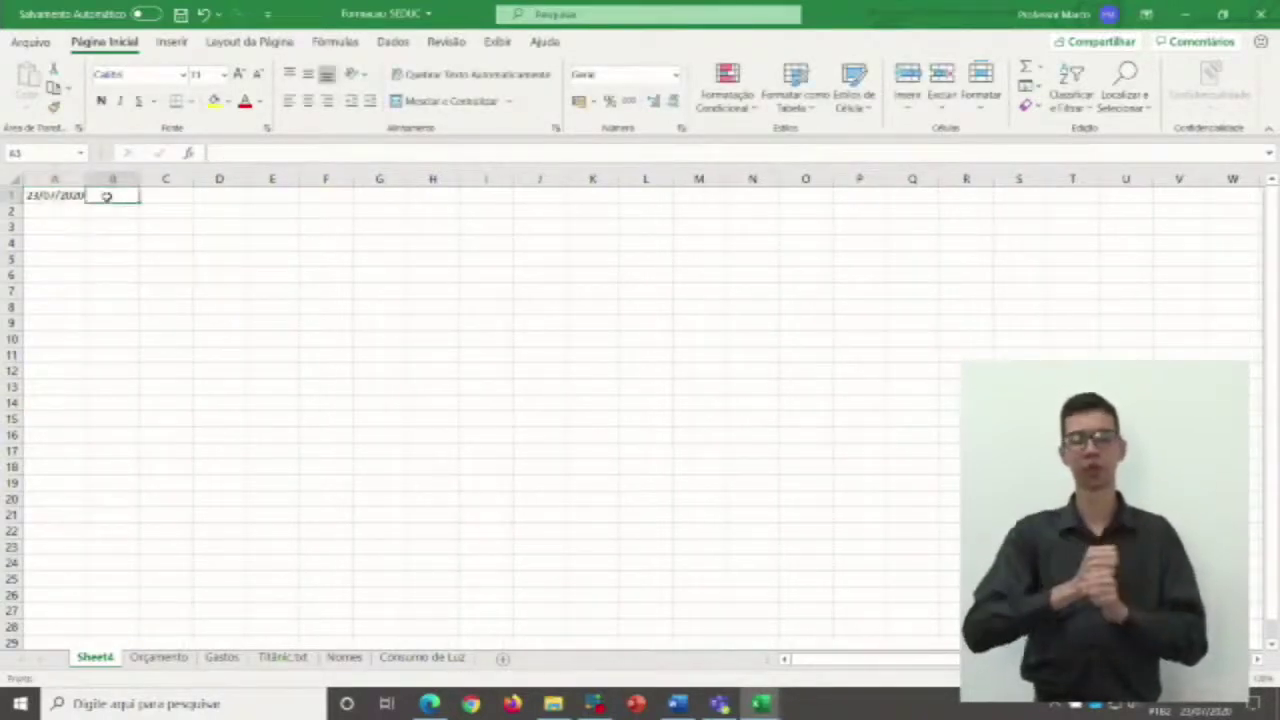
Extend the date in A1 down column A to row 14 with AutoFill and switch the fill option to months (Preencher meses).
click(51, 196)
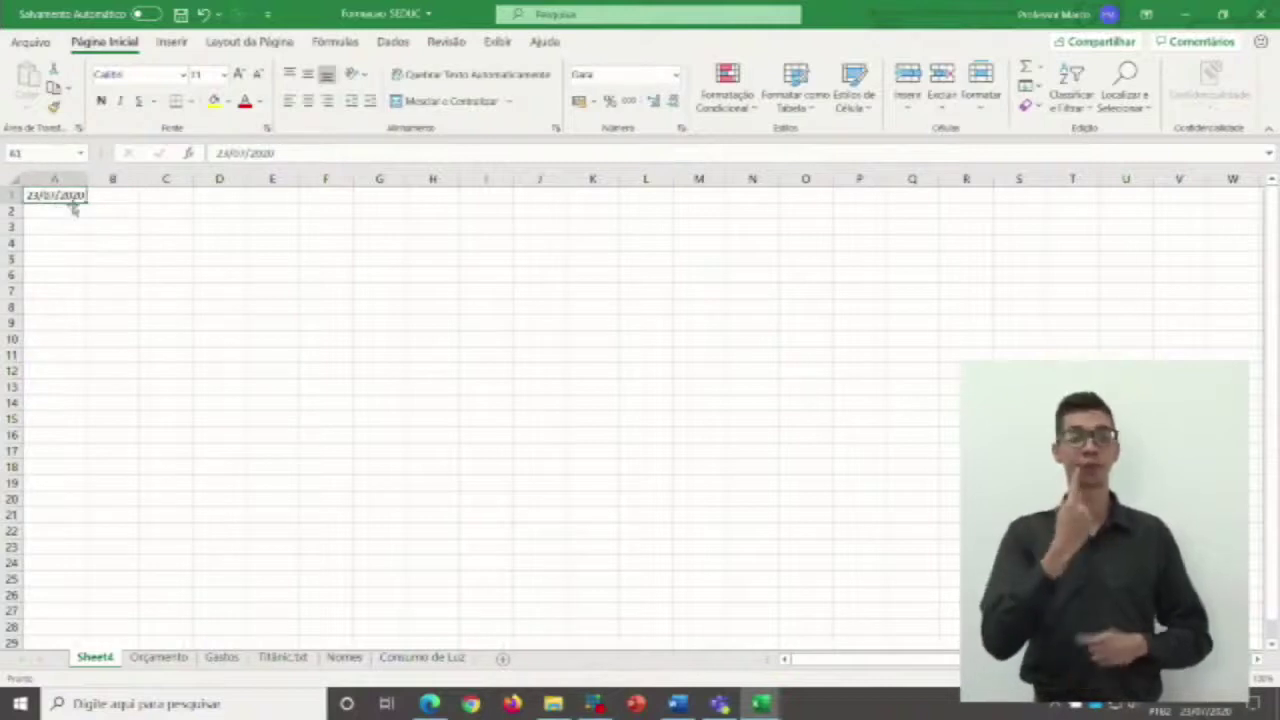
click(67, 212)
click(66, 194)
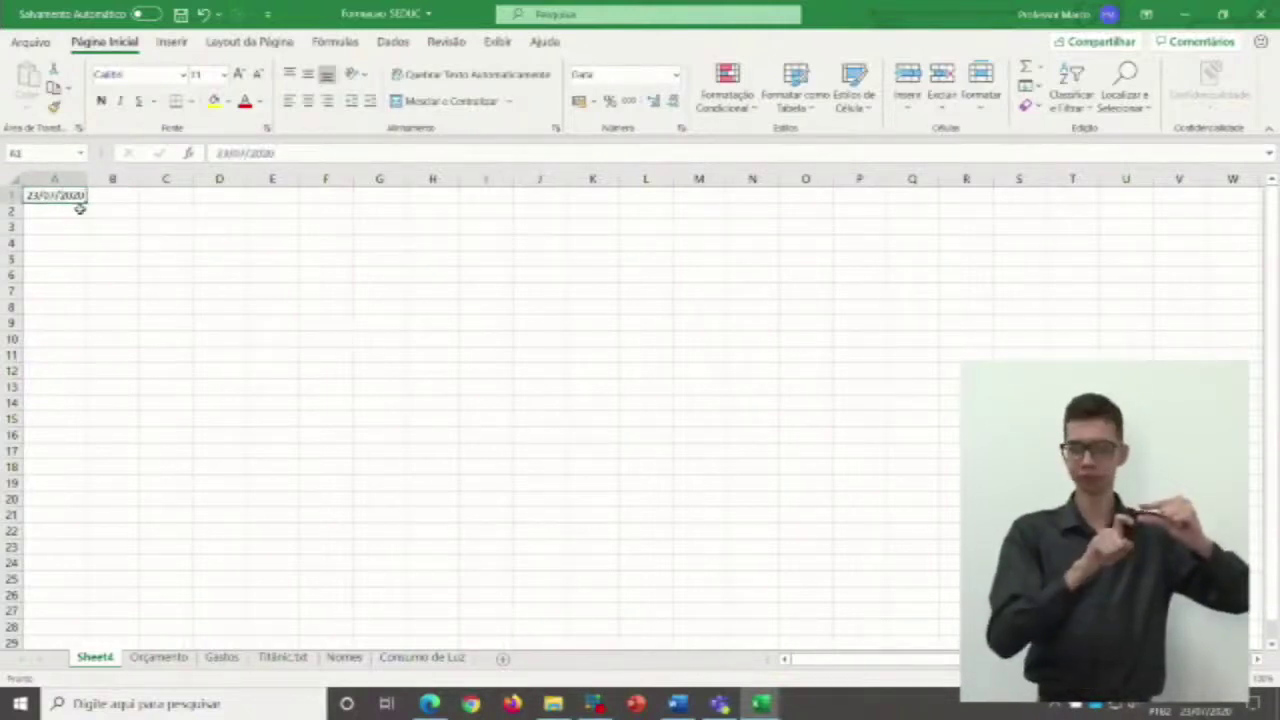
drag(86, 202, 85, 220)
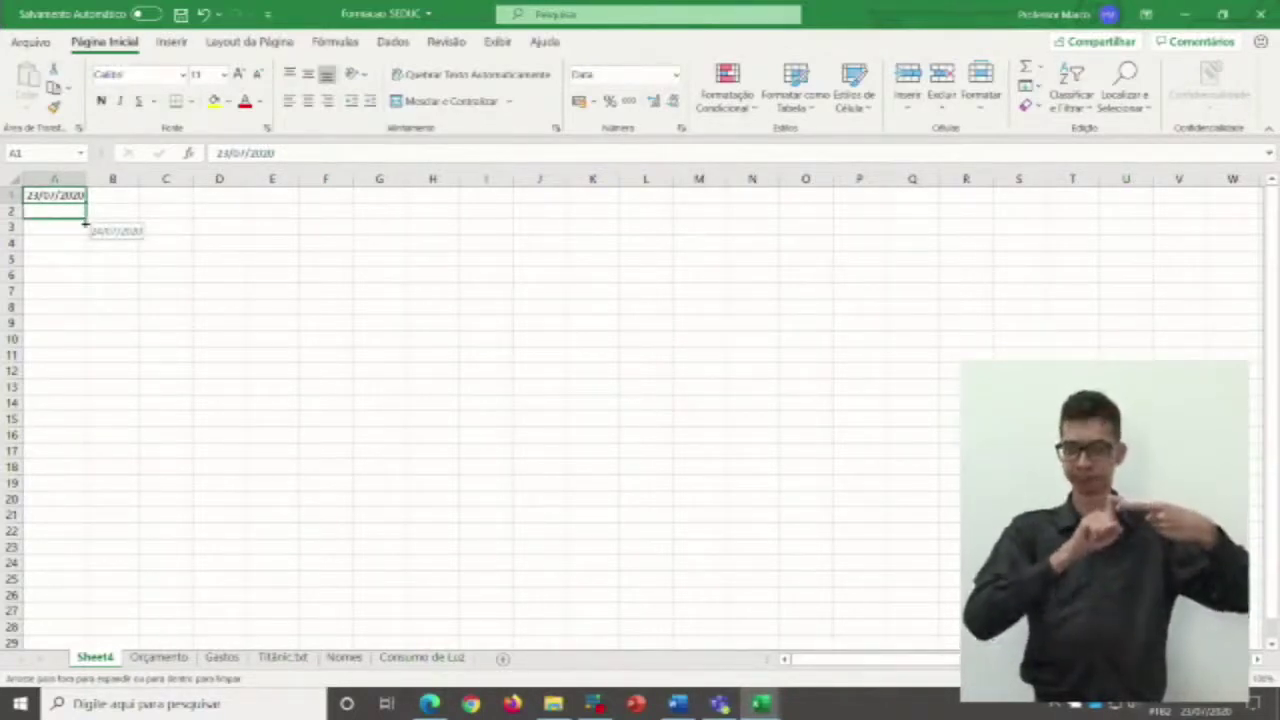
drag(85, 224, 85, 236)
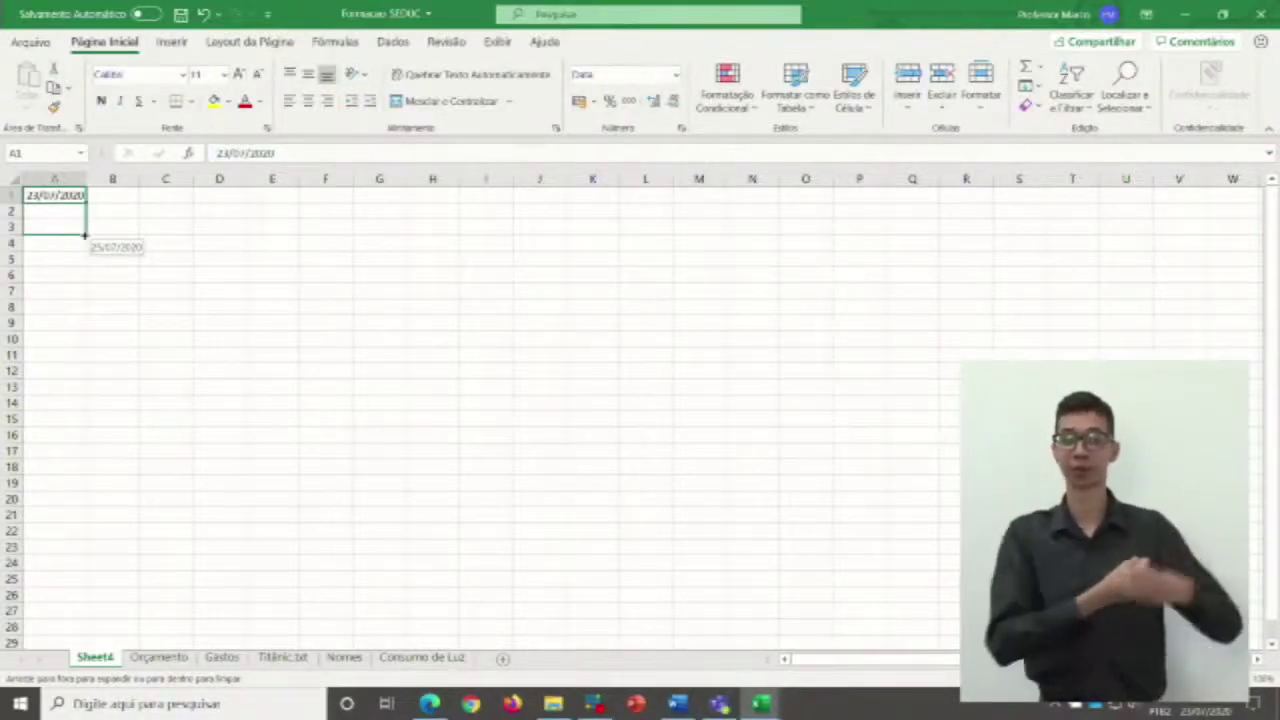
drag(84, 240, 88, 410)
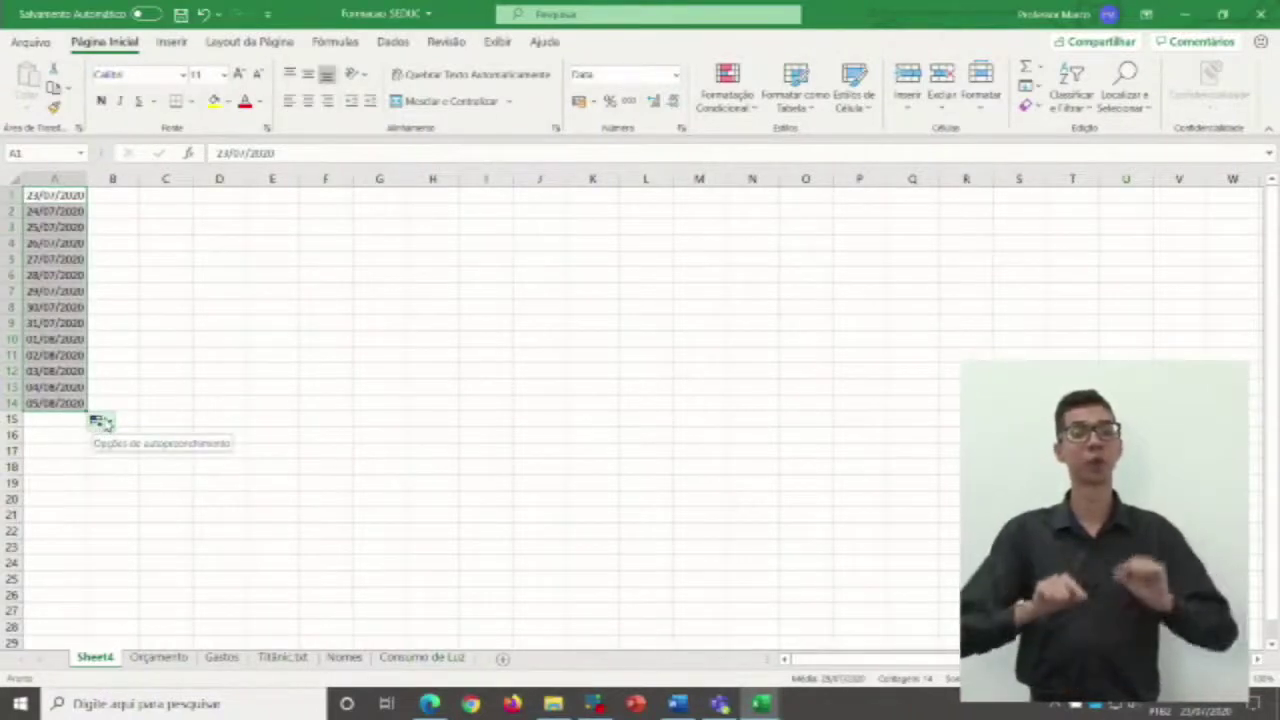
click(102, 421)
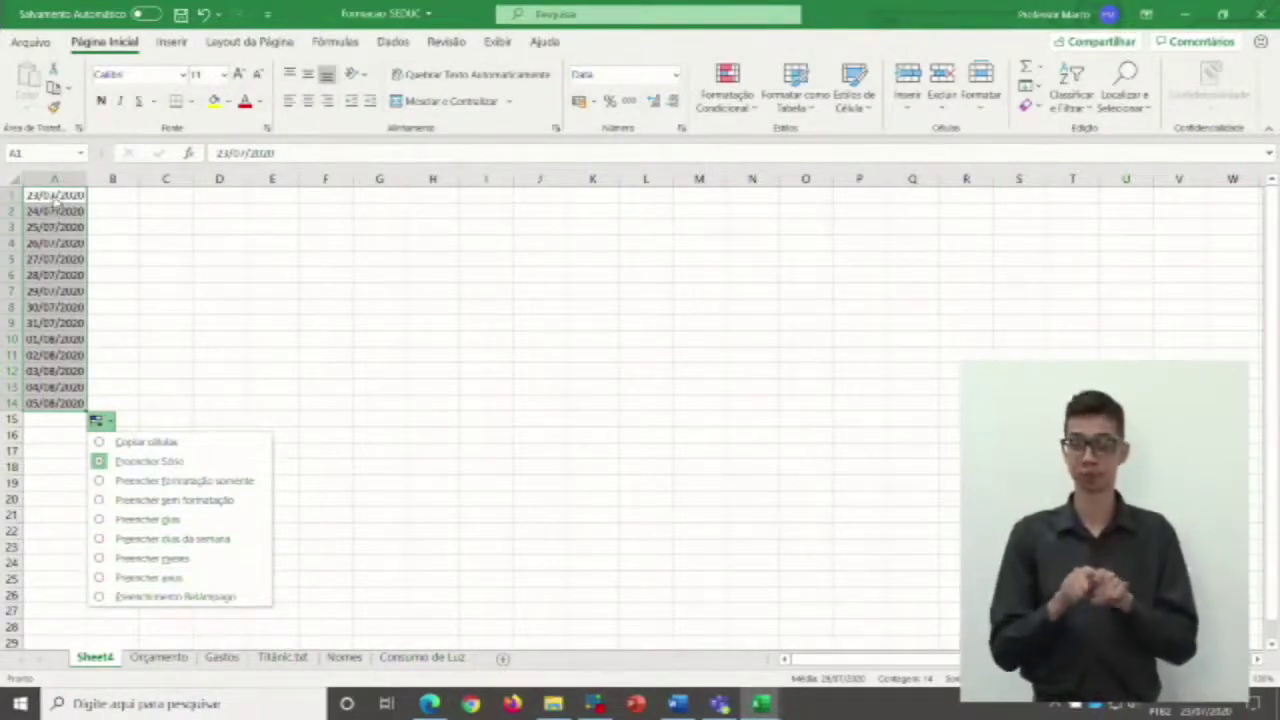
click(142, 558)
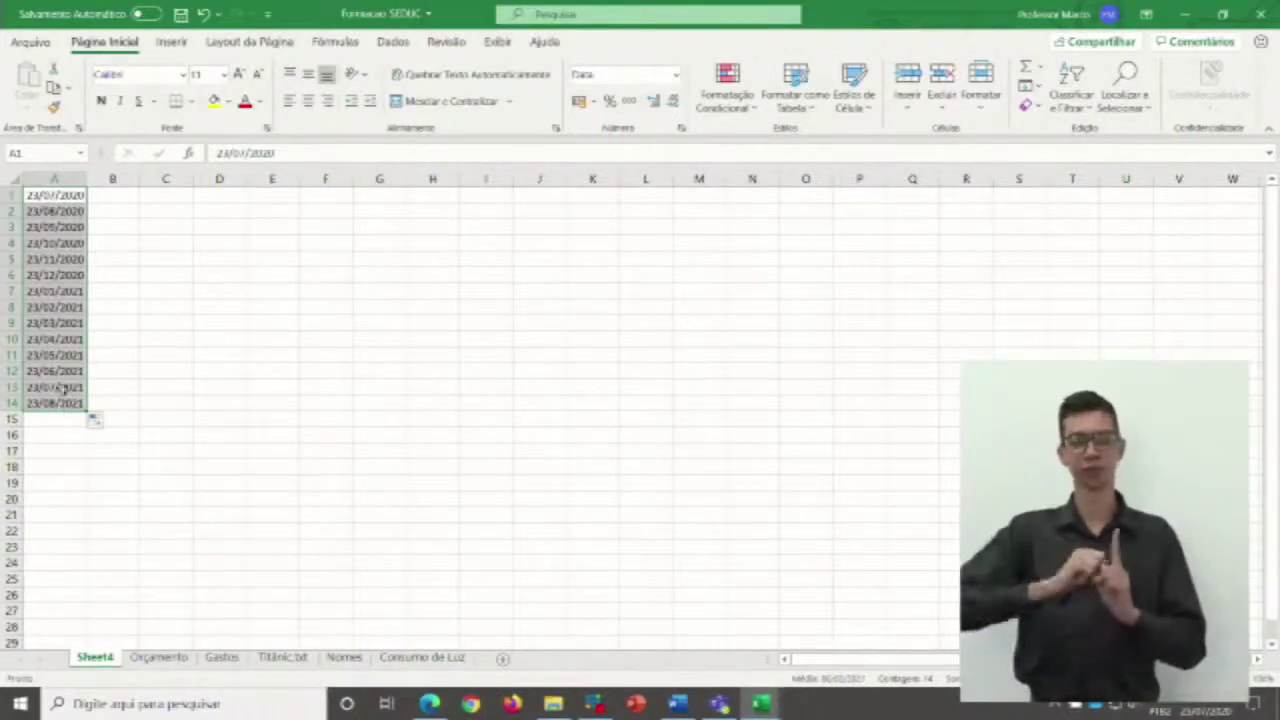
Examine how the month changes from cell to cell in the date series in A1:A14.
click(45, 228)
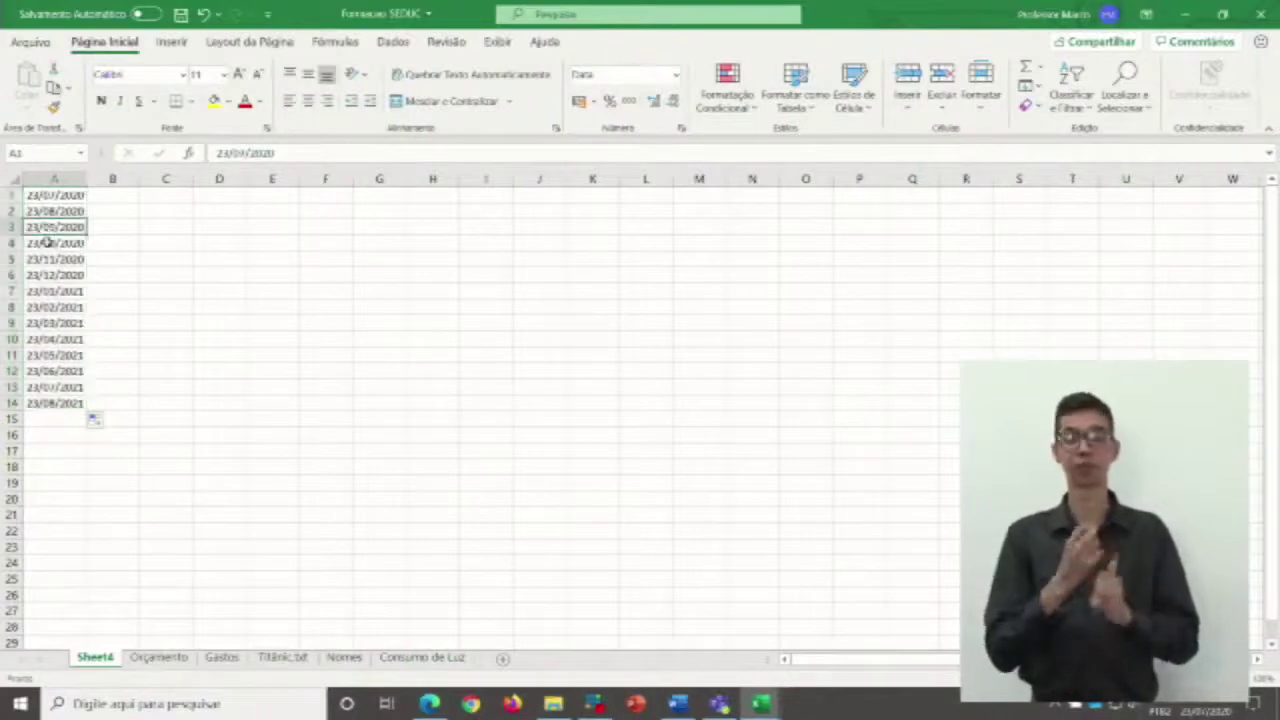
click(45, 243)
click(64, 291)
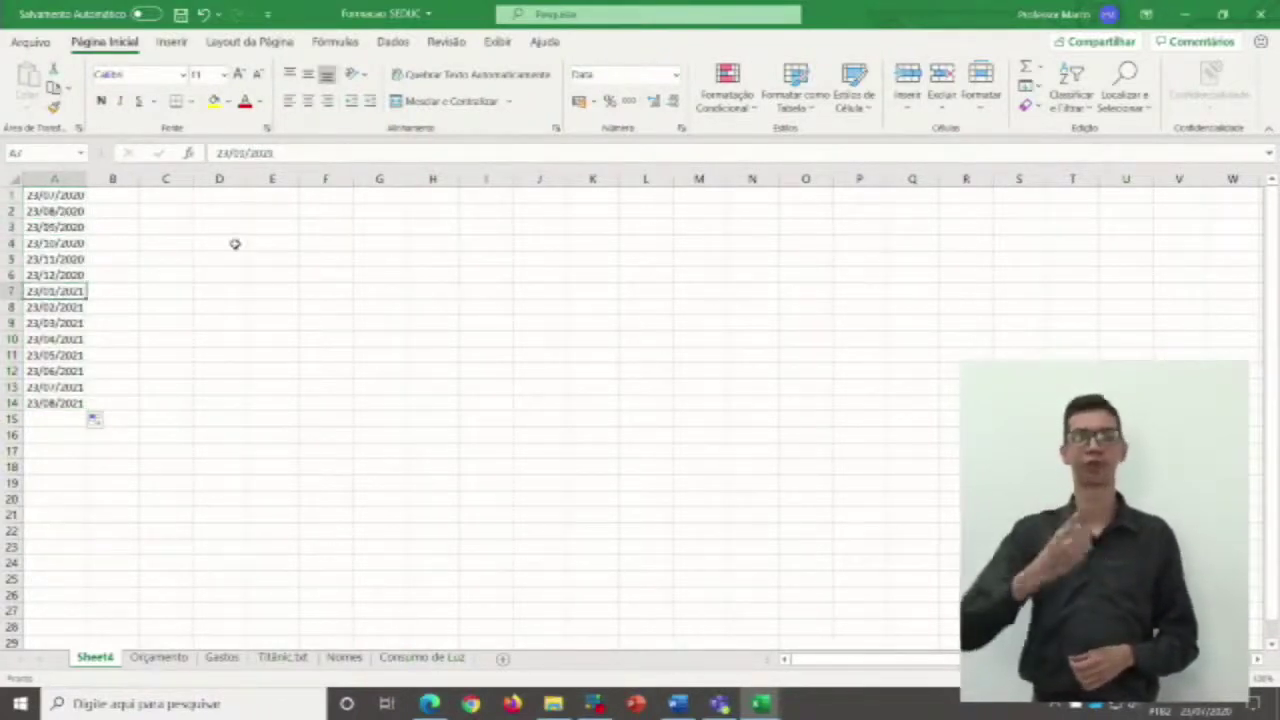
click(166, 260)
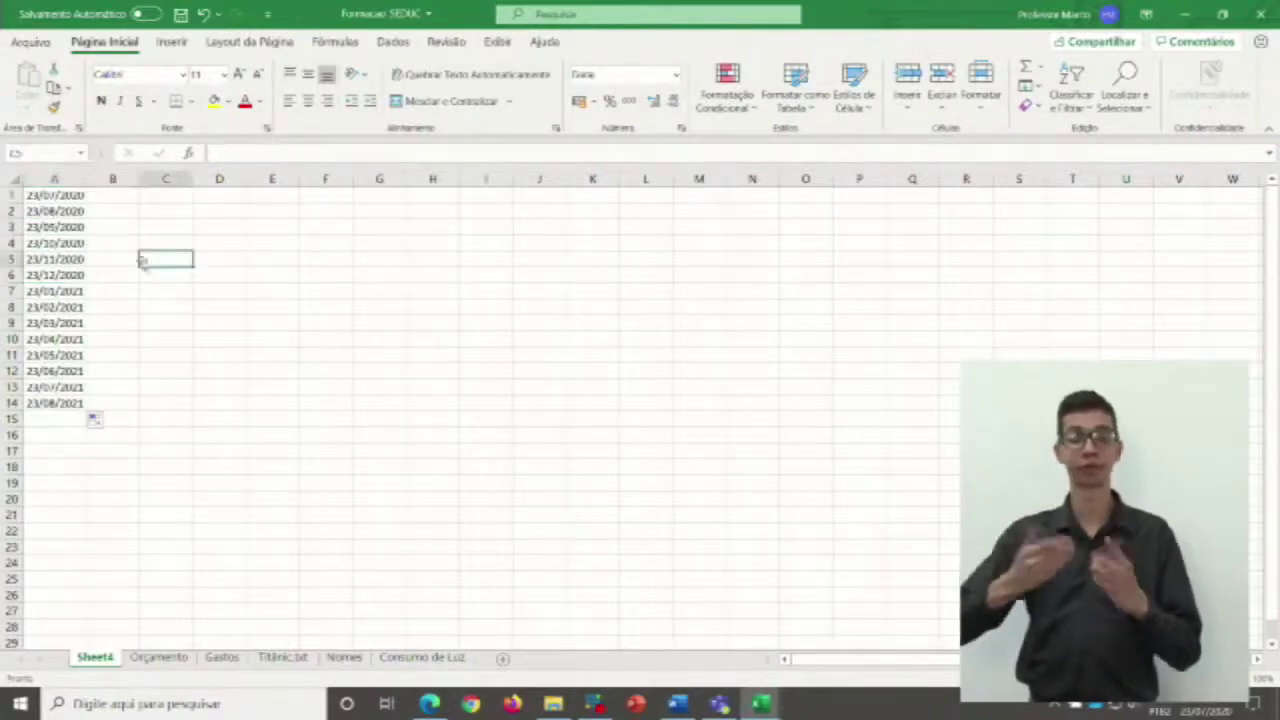
click(58, 194)
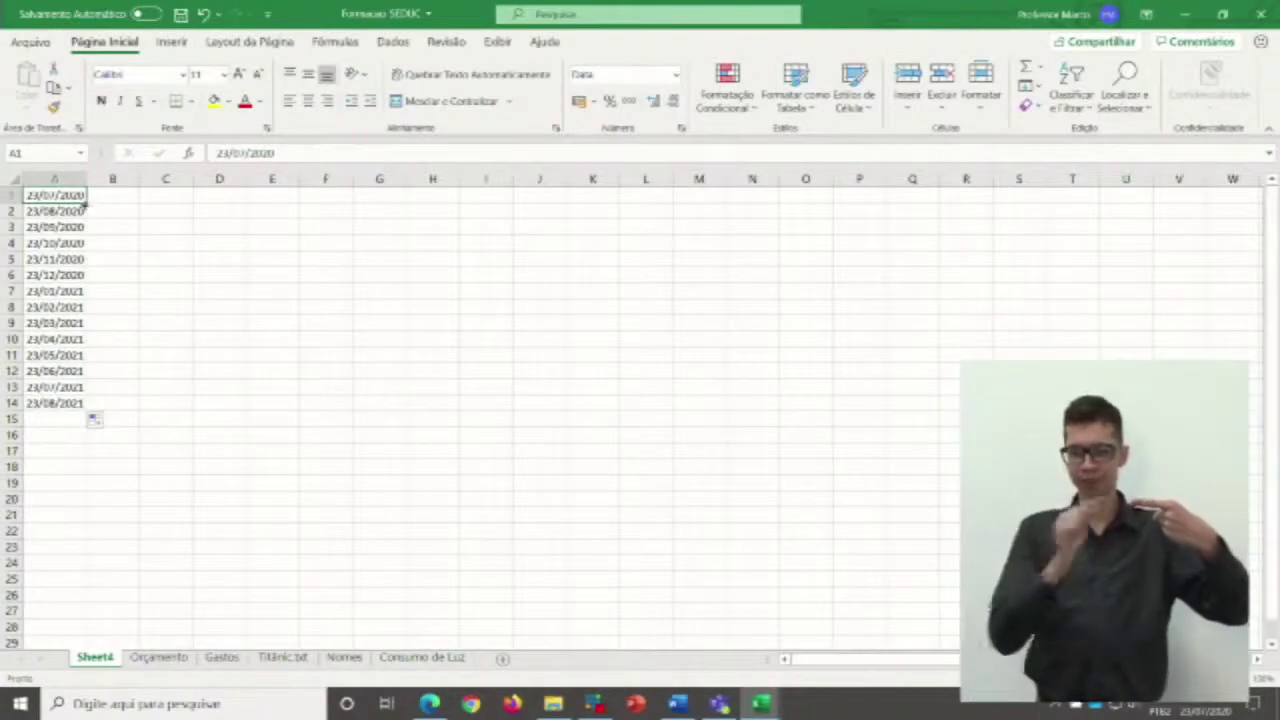
click(168, 368)
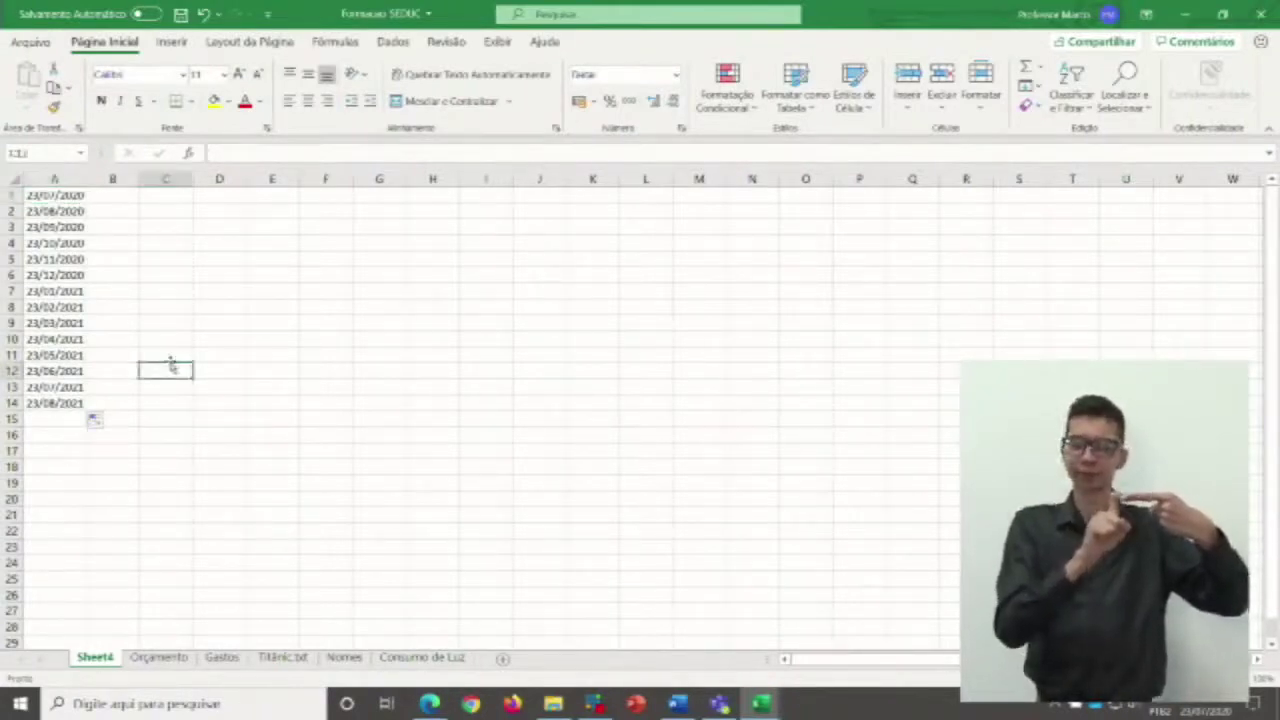
drag(70, 197, 58, 404)
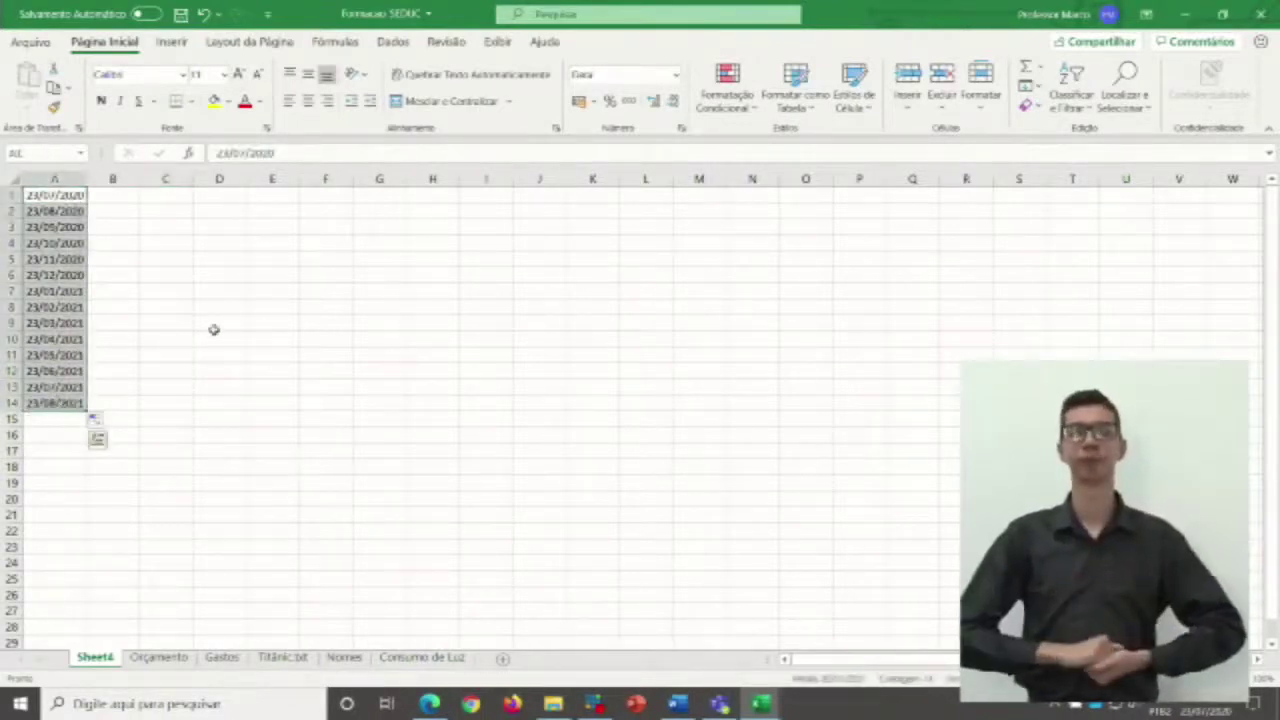
click(207, 262)
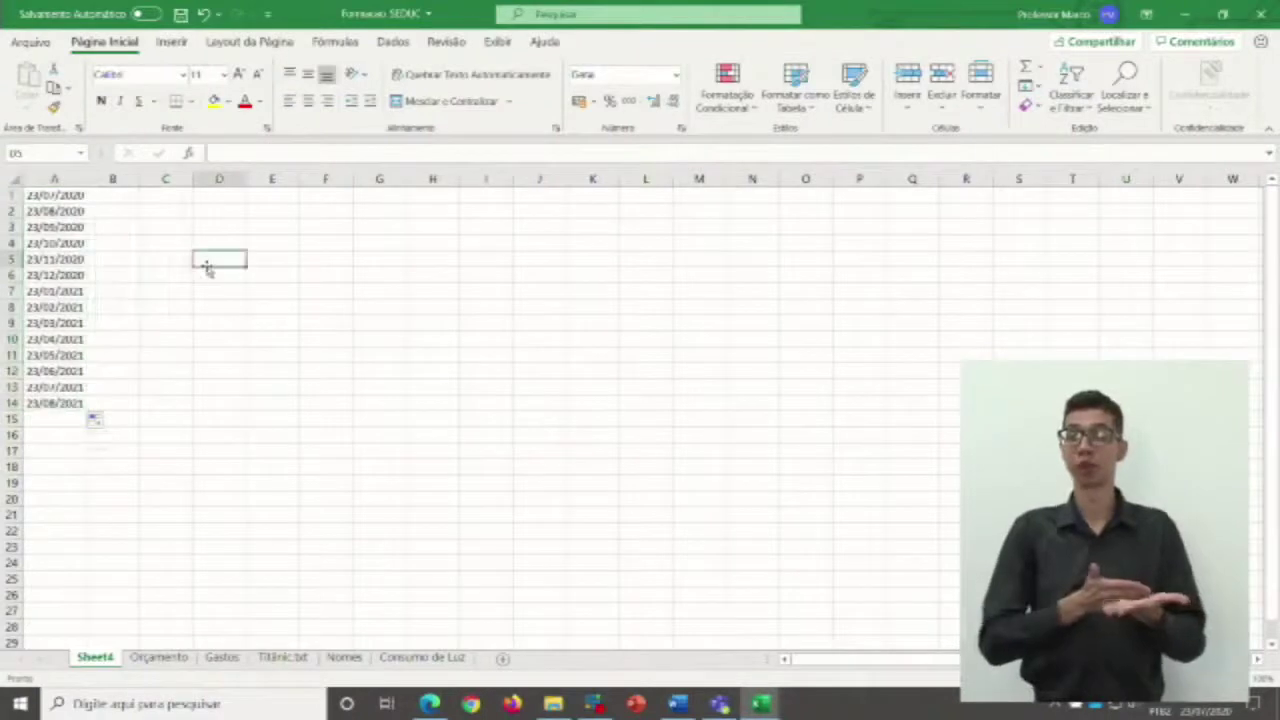
drag(76, 197, 60, 402)
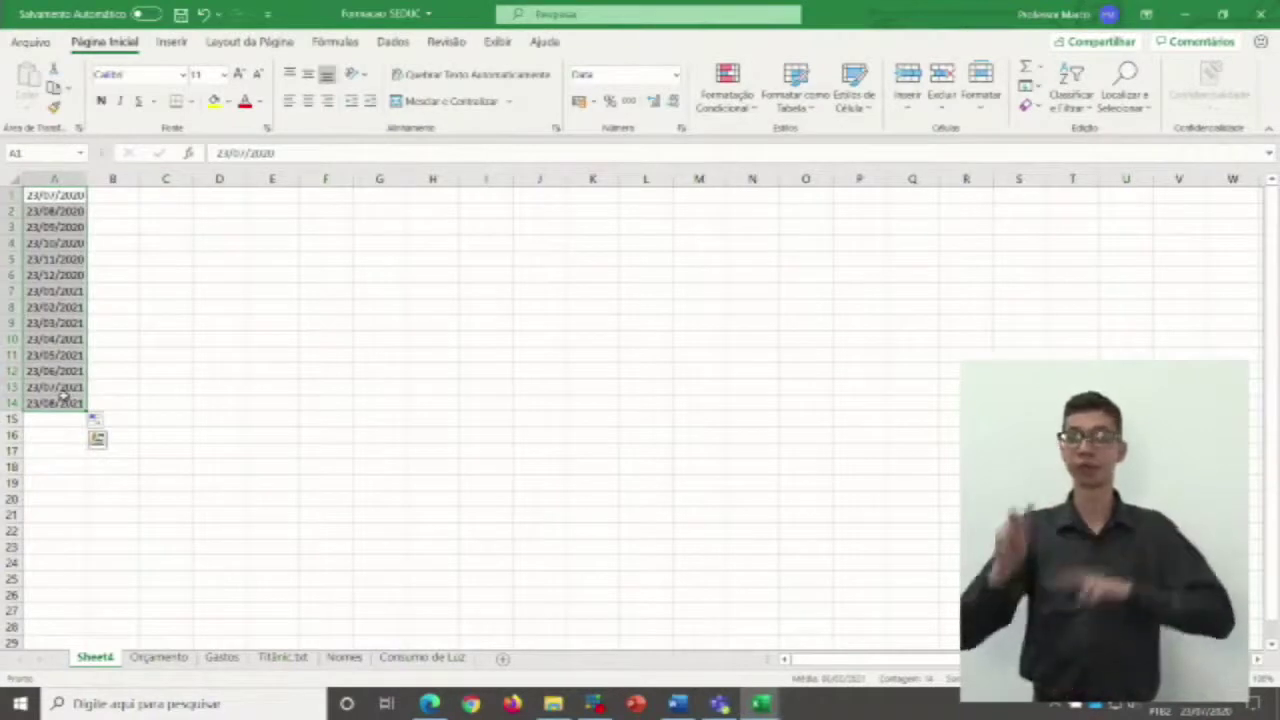
click(148, 337)
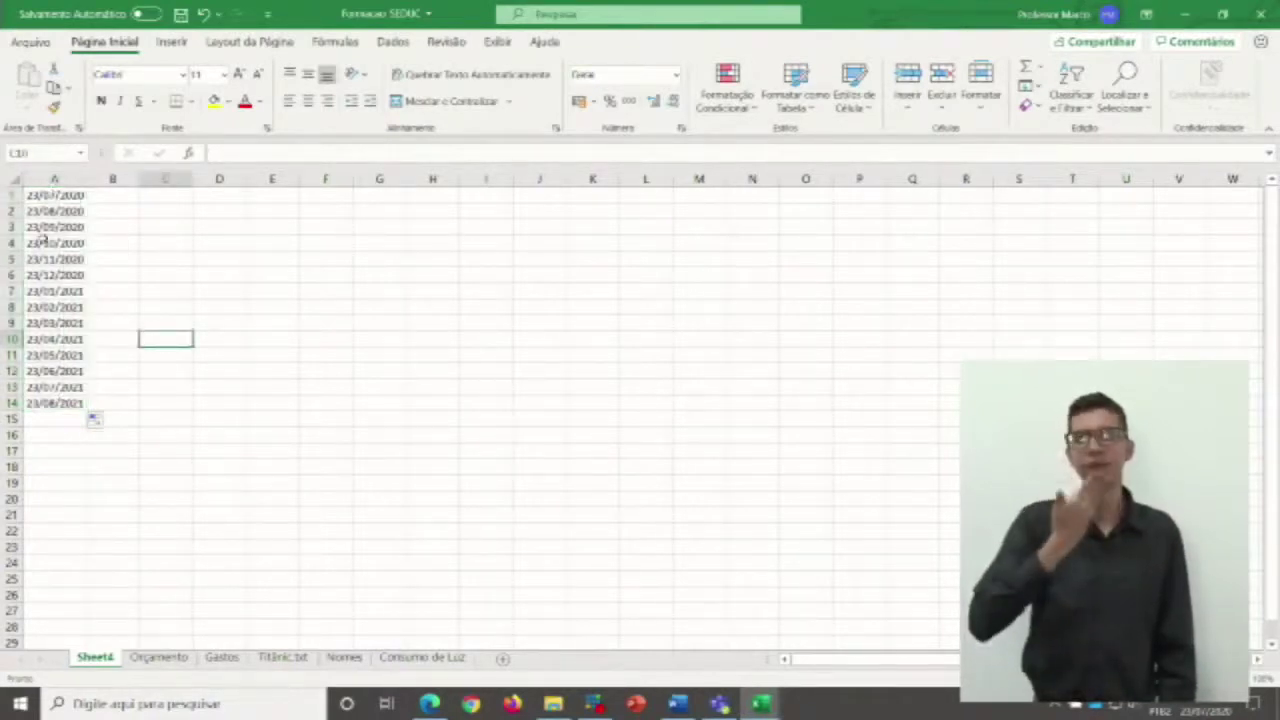
click(52, 355)
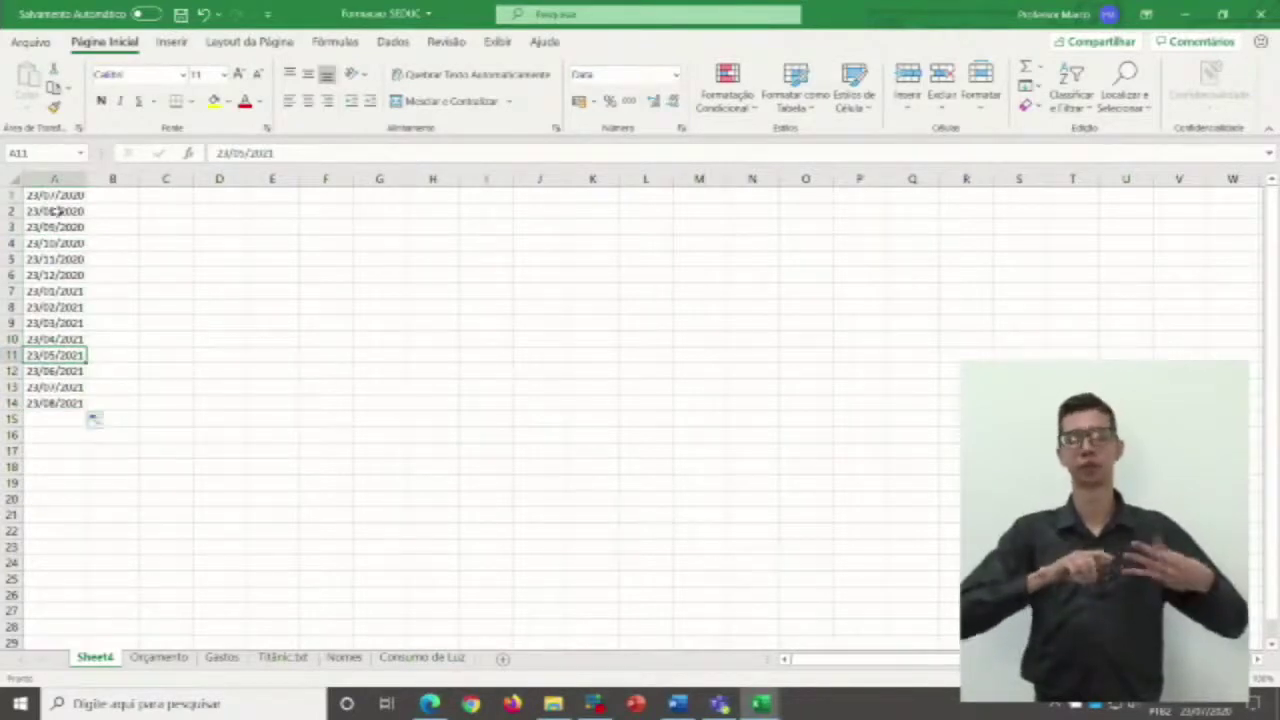
Change the AutoFill option of the date series in A1:A14 to years (Preencher anos).
drag(52, 195, 55, 403)
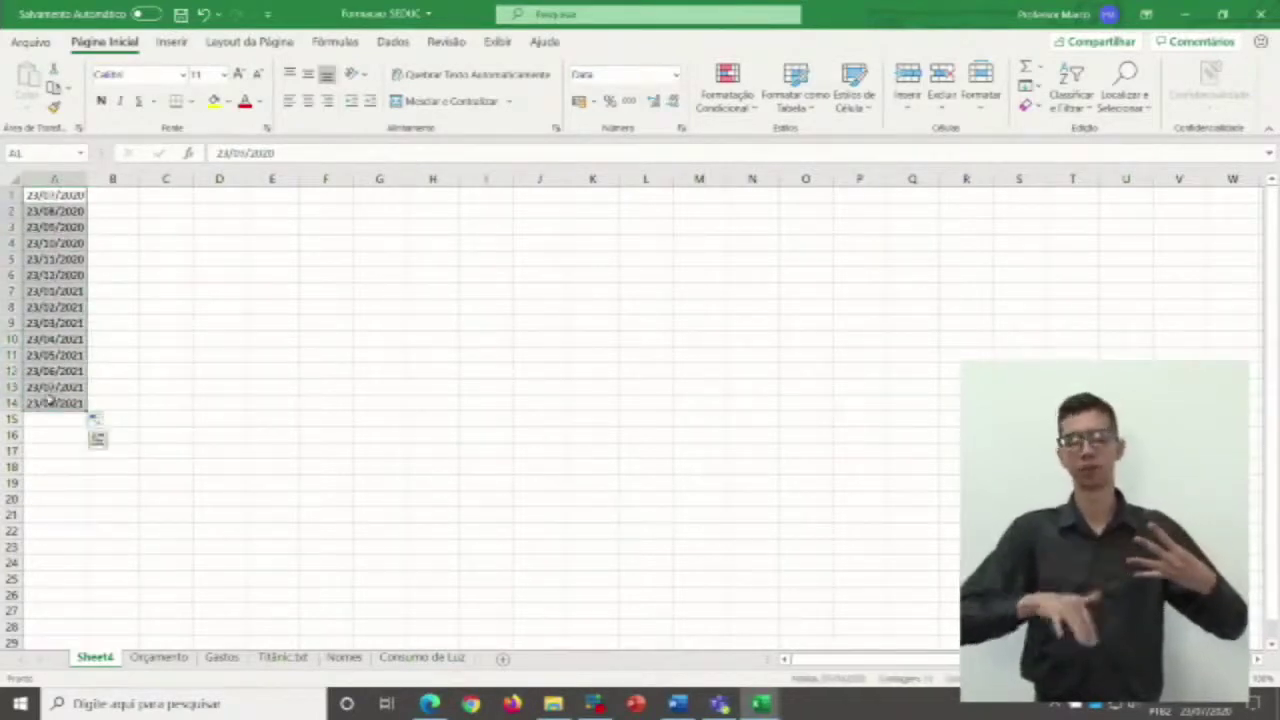
click(97, 420)
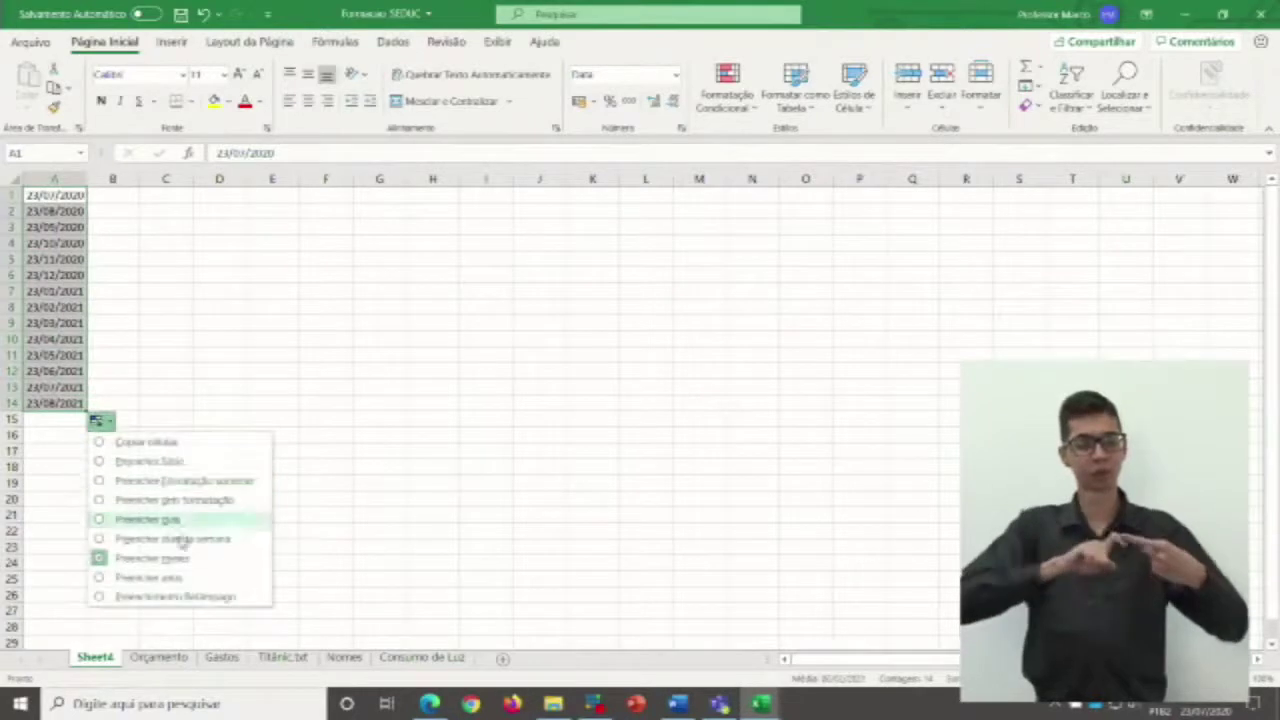
click(118, 577)
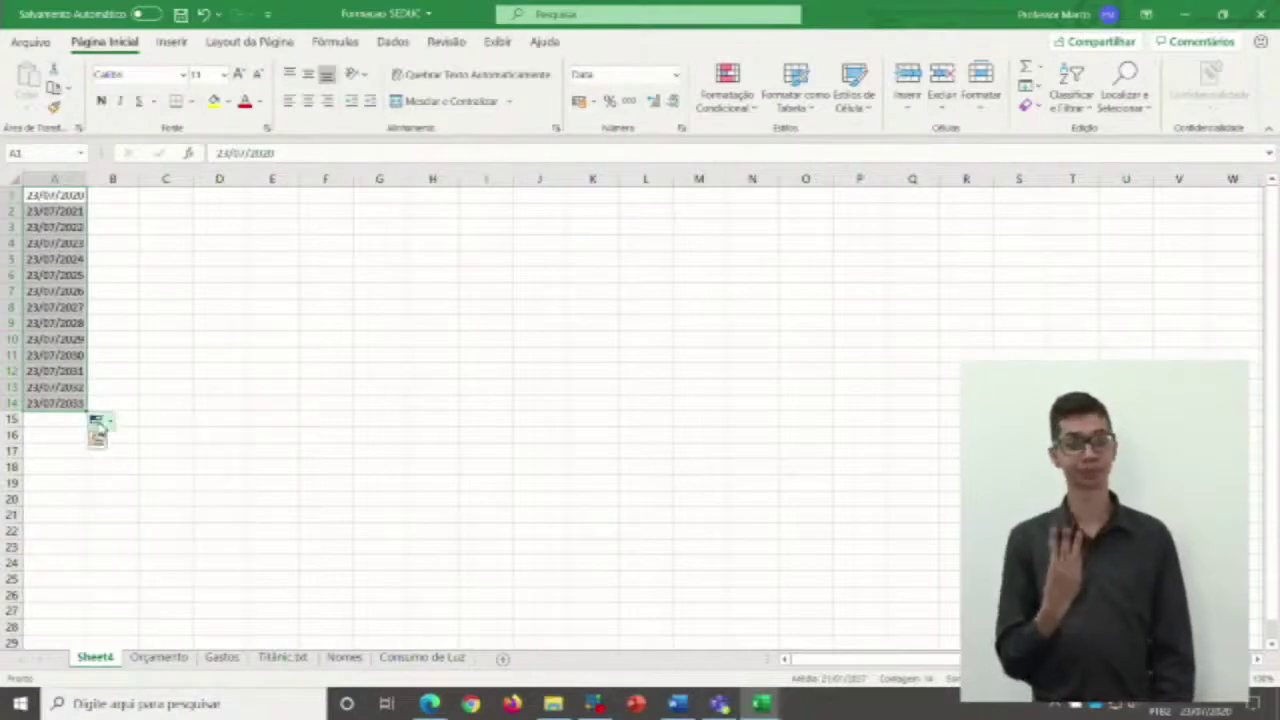
Check which AutoFill option is applied to the date series and examine how the year changes down A1:A14.
click(99, 422)
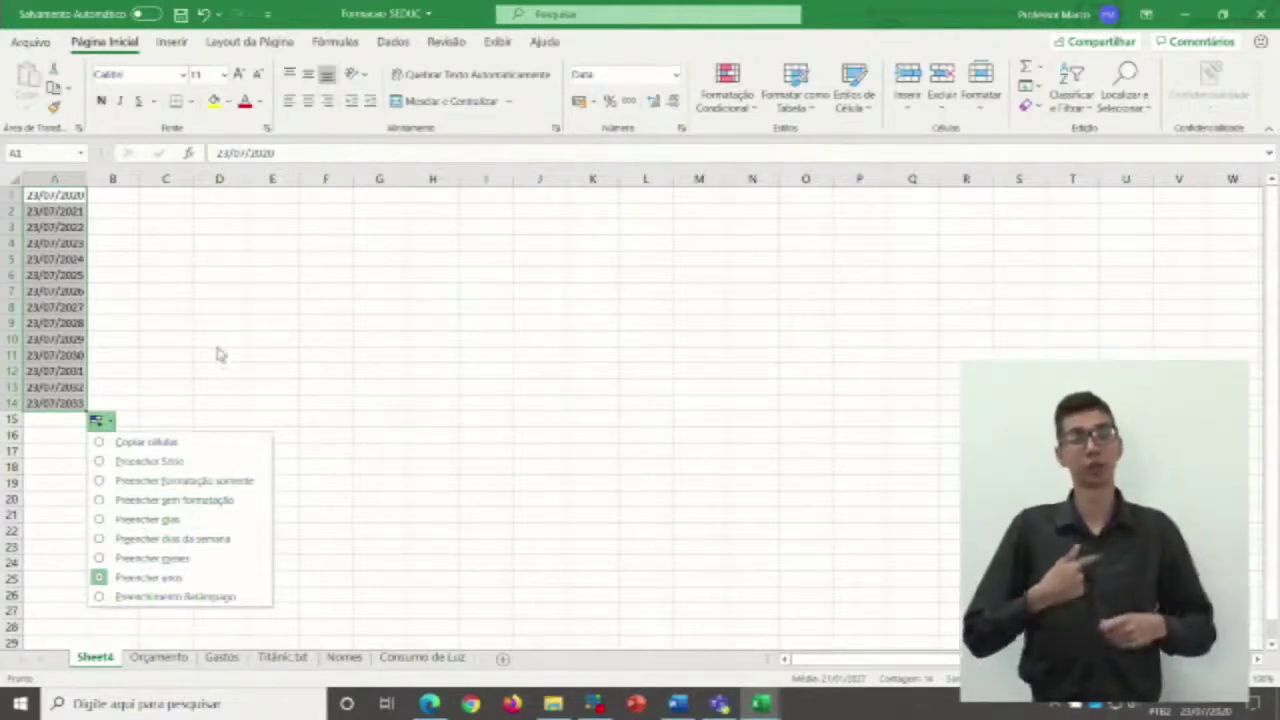
click(195, 227)
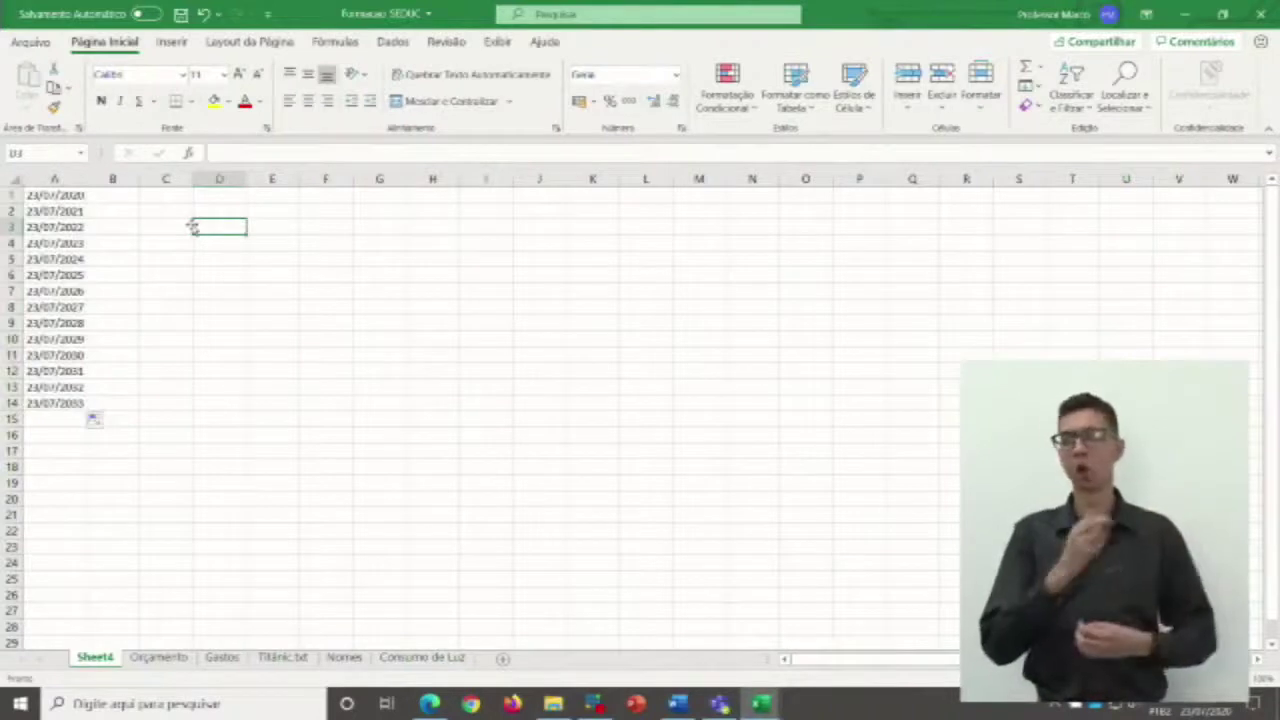
click(47, 195)
click(47, 210)
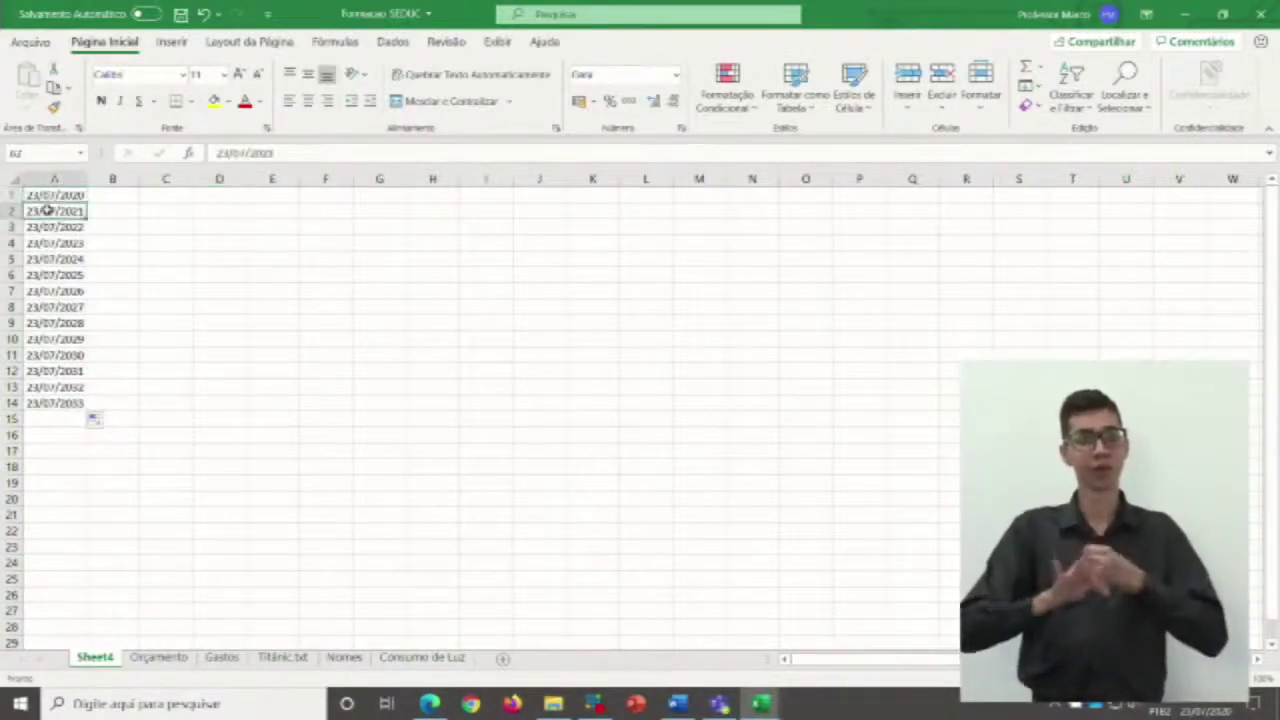
click(55, 195)
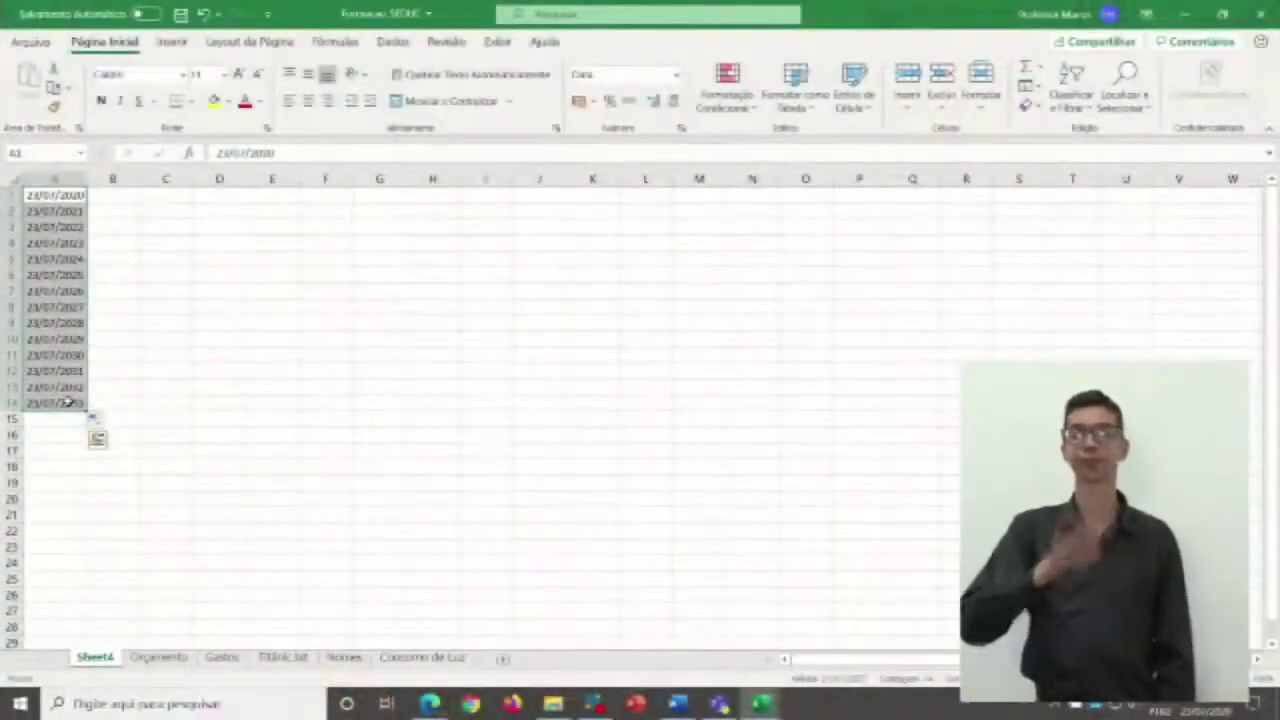
click(410, 255)
click(57, 193)
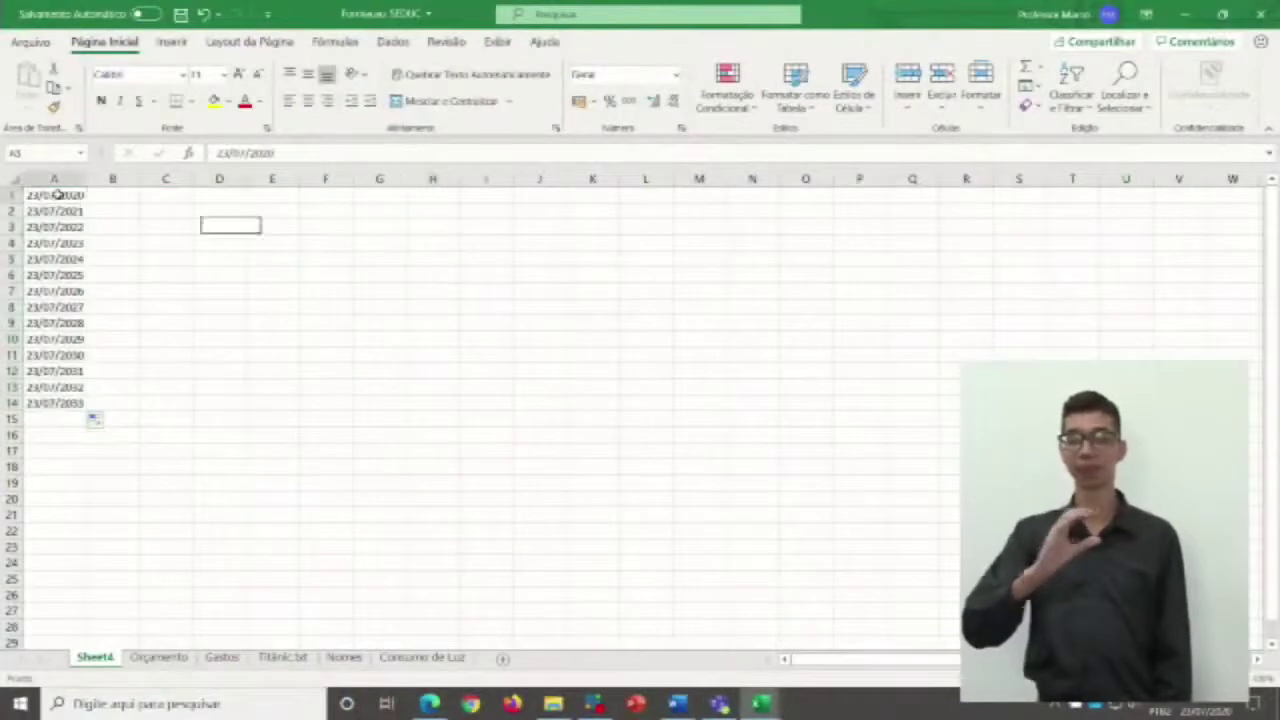
Highlight the columns one after another from A to about J to examine how columns are lettered.
click(55, 176)
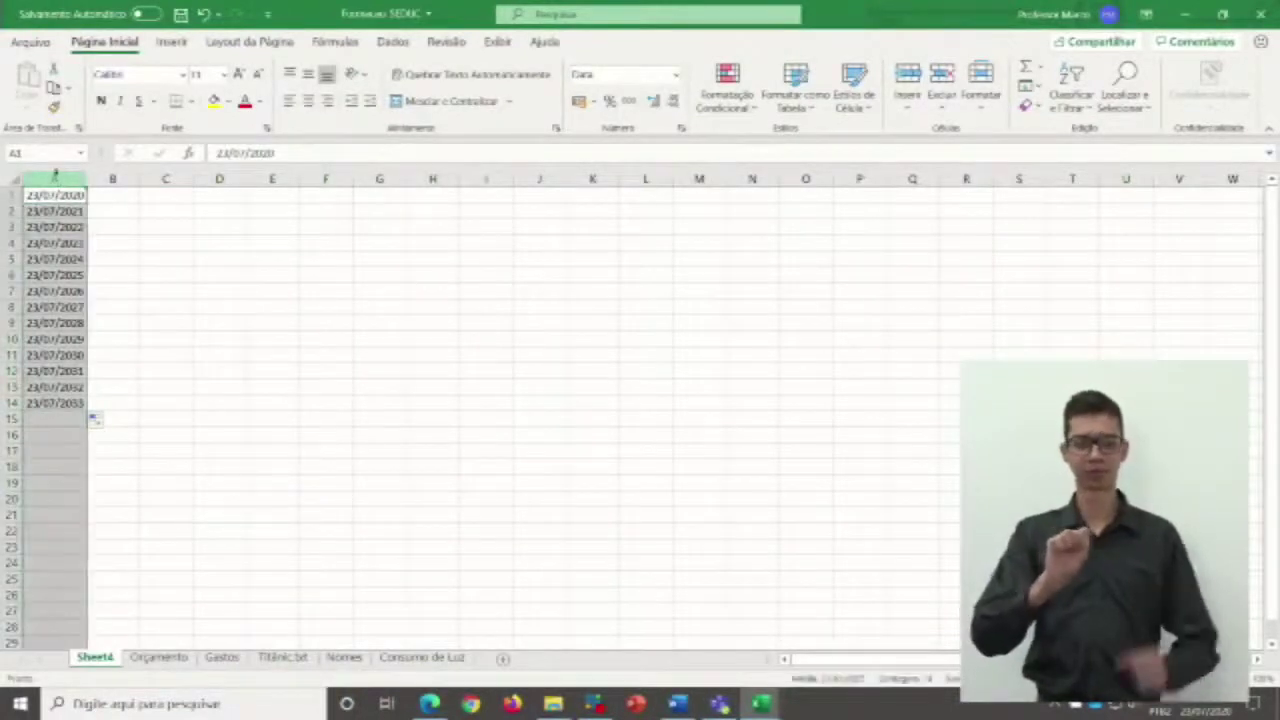
click(112, 177)
click(165, 177)
click(220, 177)
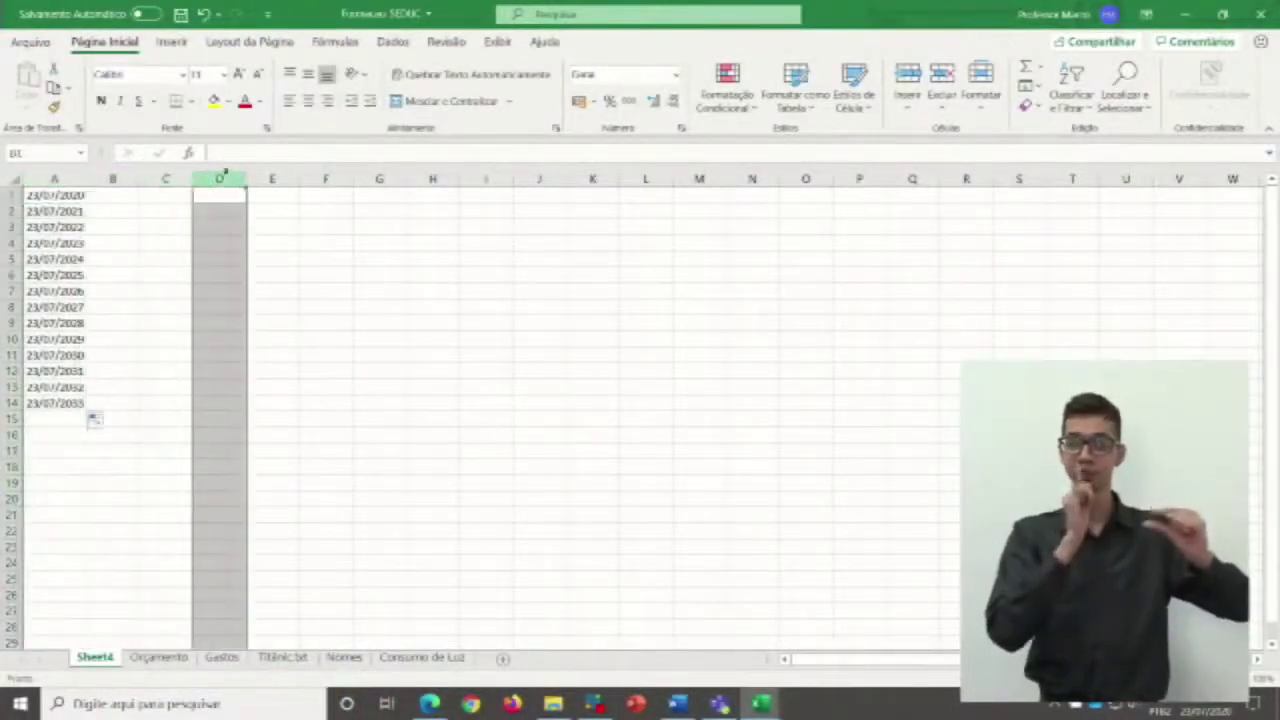
click(270, 177)
click(330, 177)
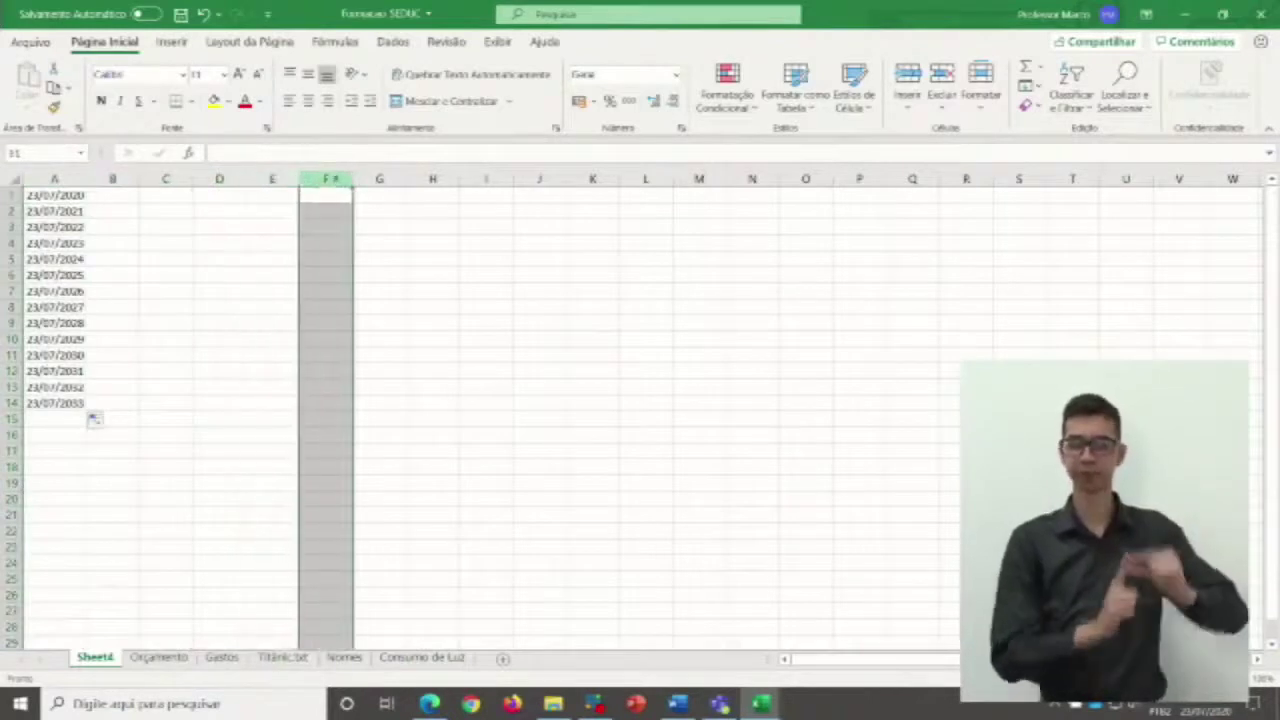
click(379, 177)
click(433, 177)
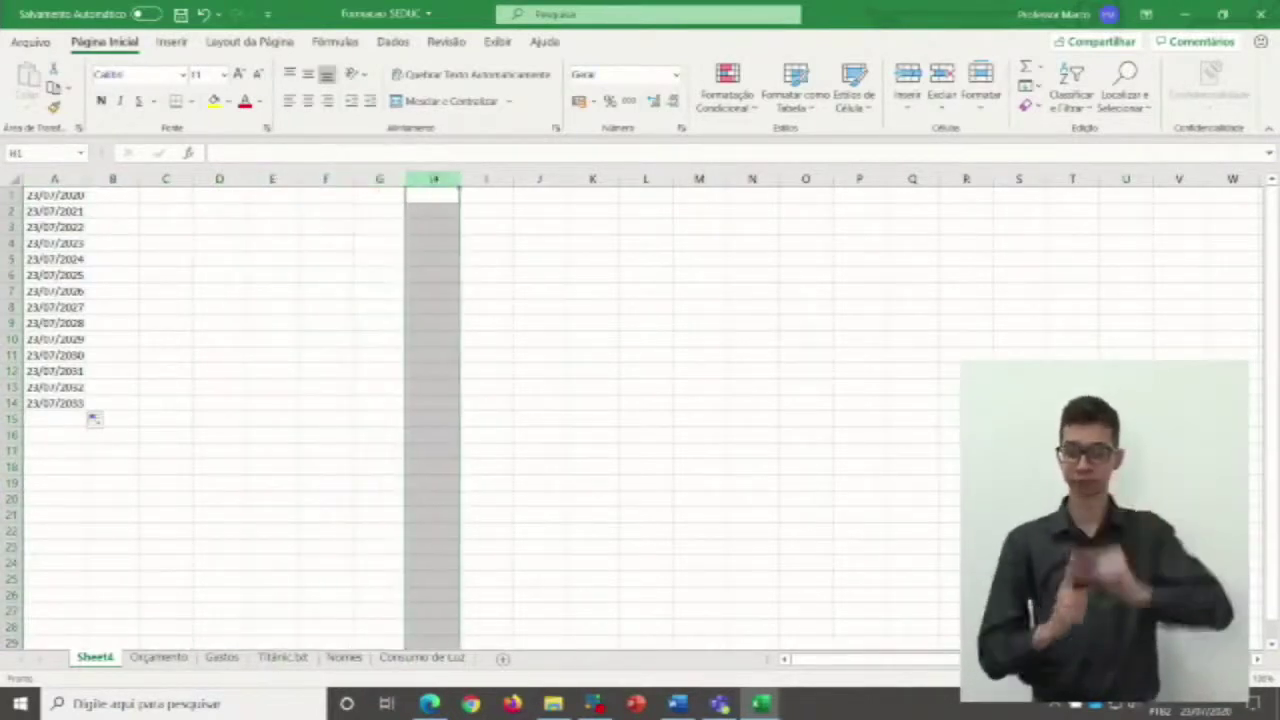
click(488, 178)
click(536, 178)
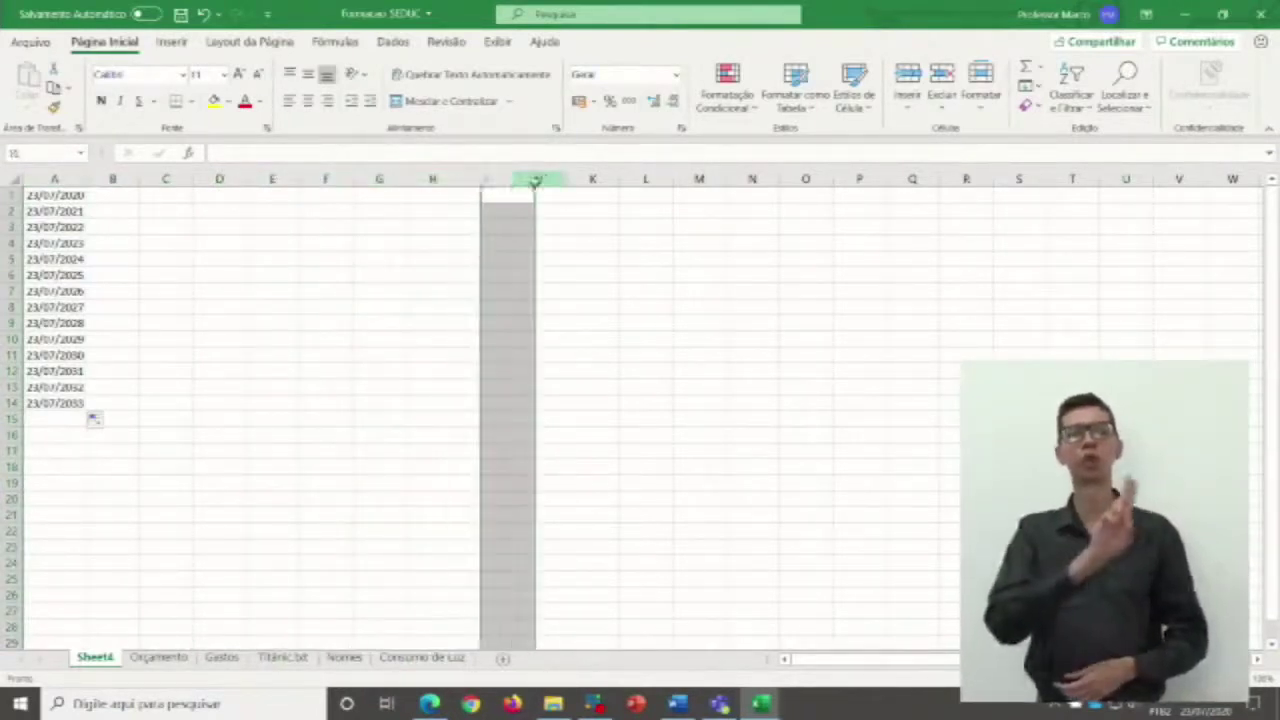
Highlight rows 1, 2 and 4 in turn to examine how rows are numbered.
click(10, 194)
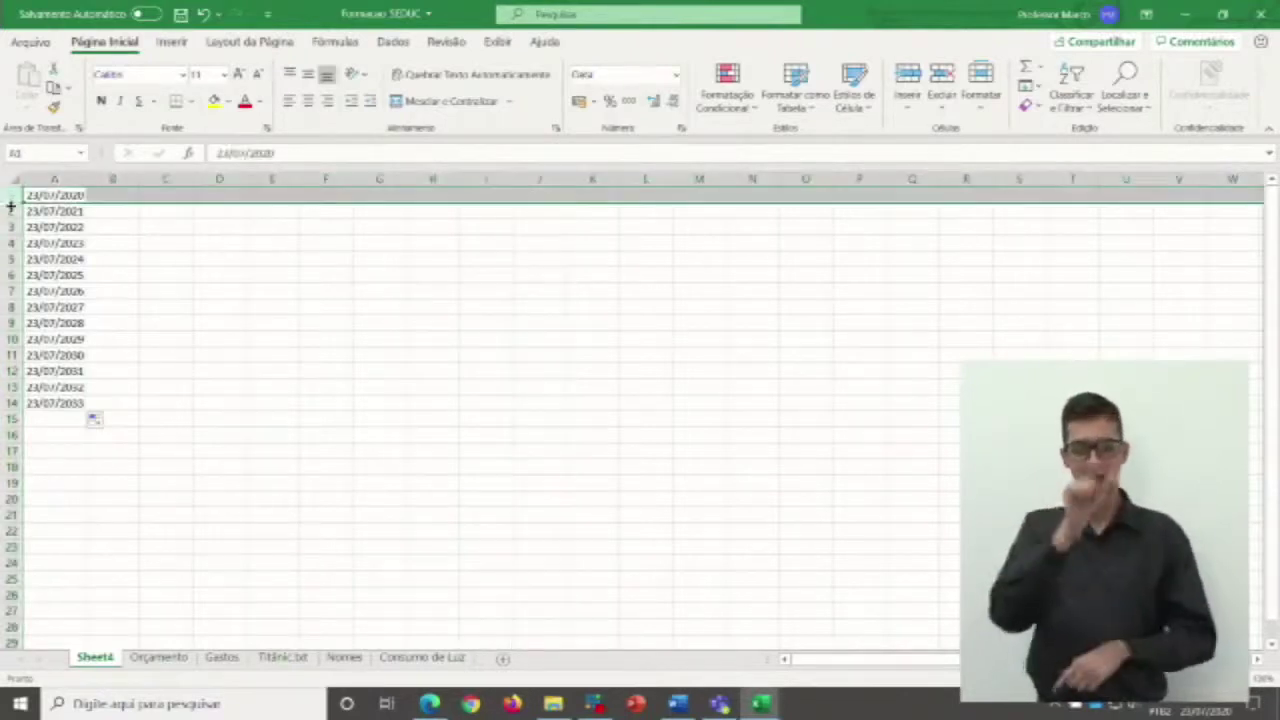
click(10, 211)
click(7, 243)
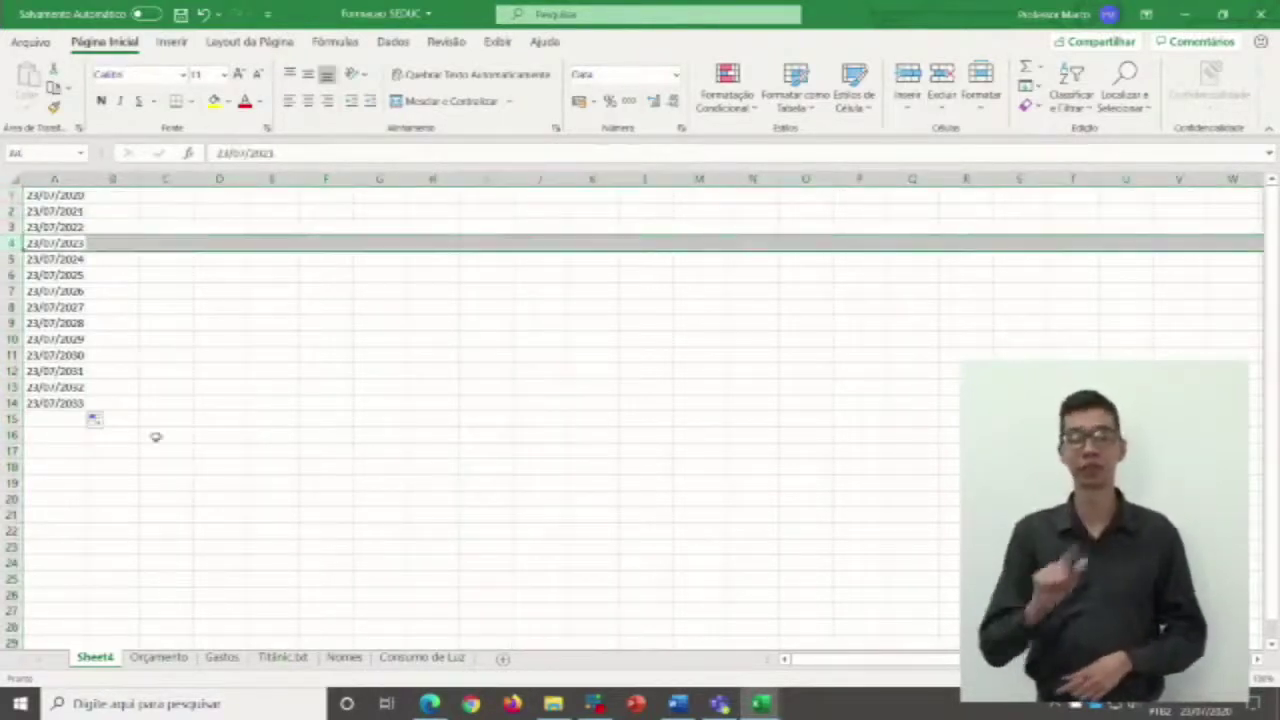
click(265, 405)
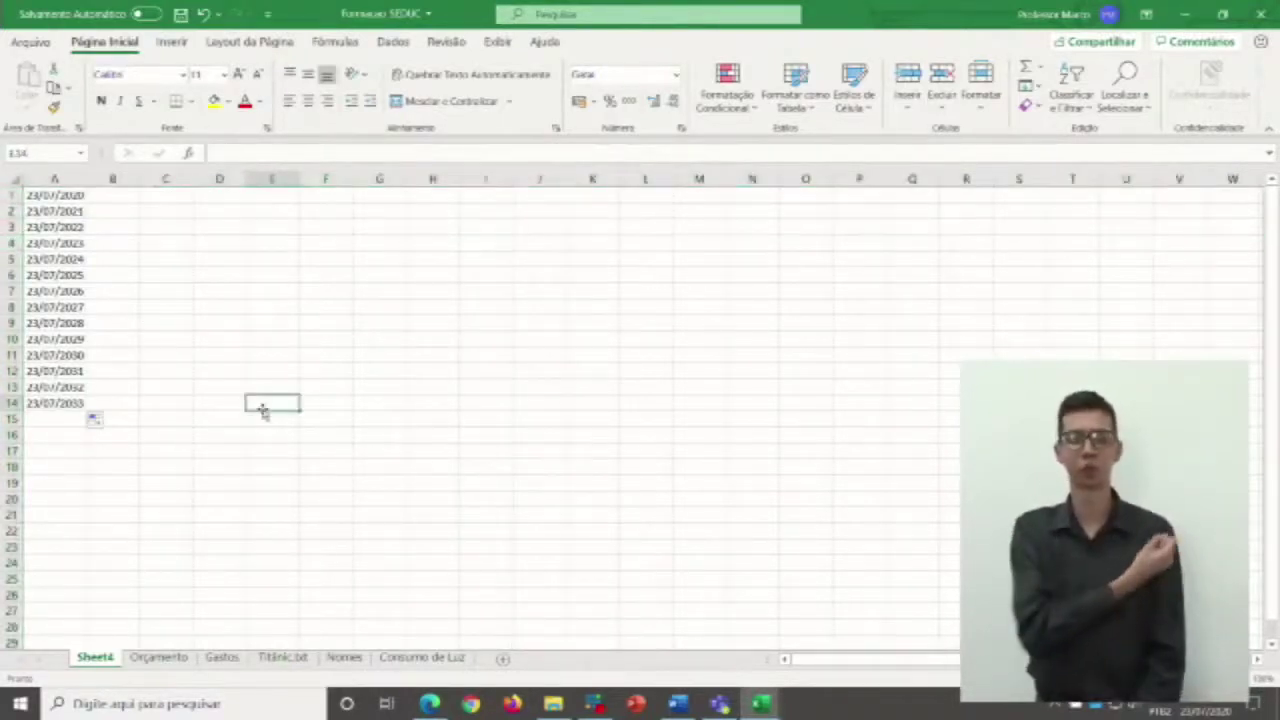
Examine cell D5 as the intersection of row 5 and column D by selecting the cell, its whole row and its whole column.
click(221, 259)
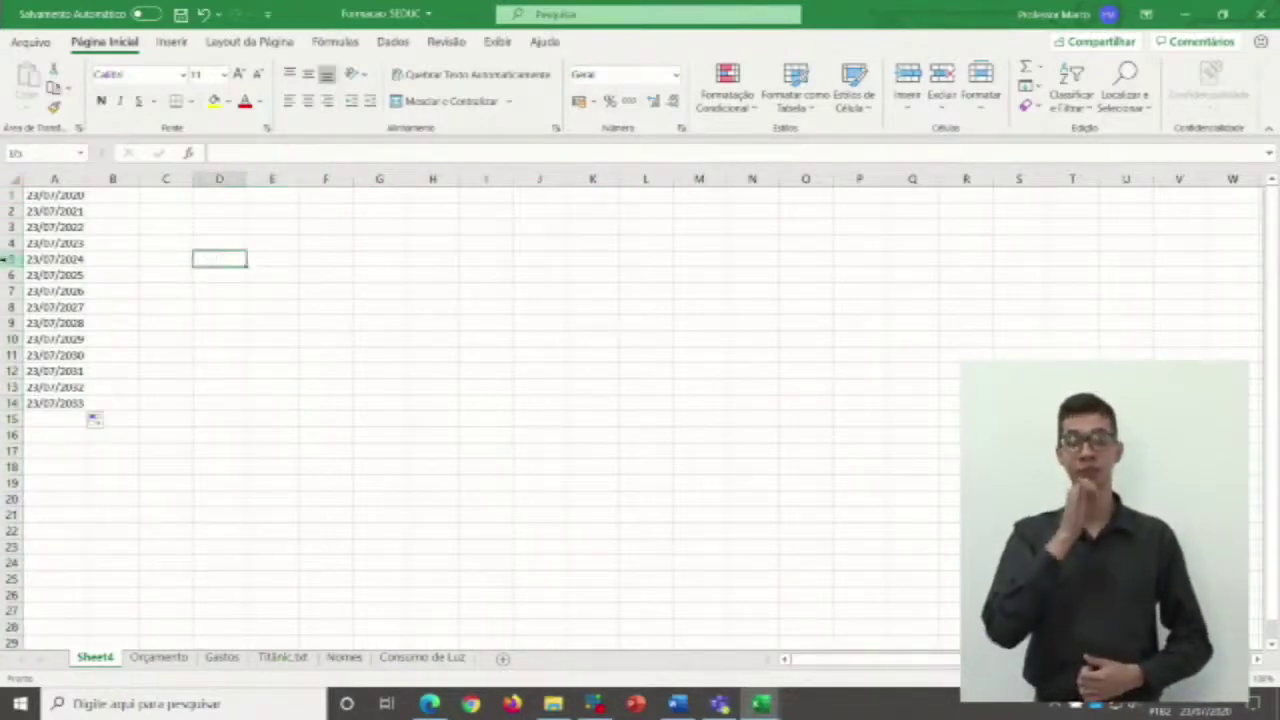
key(shift+space)
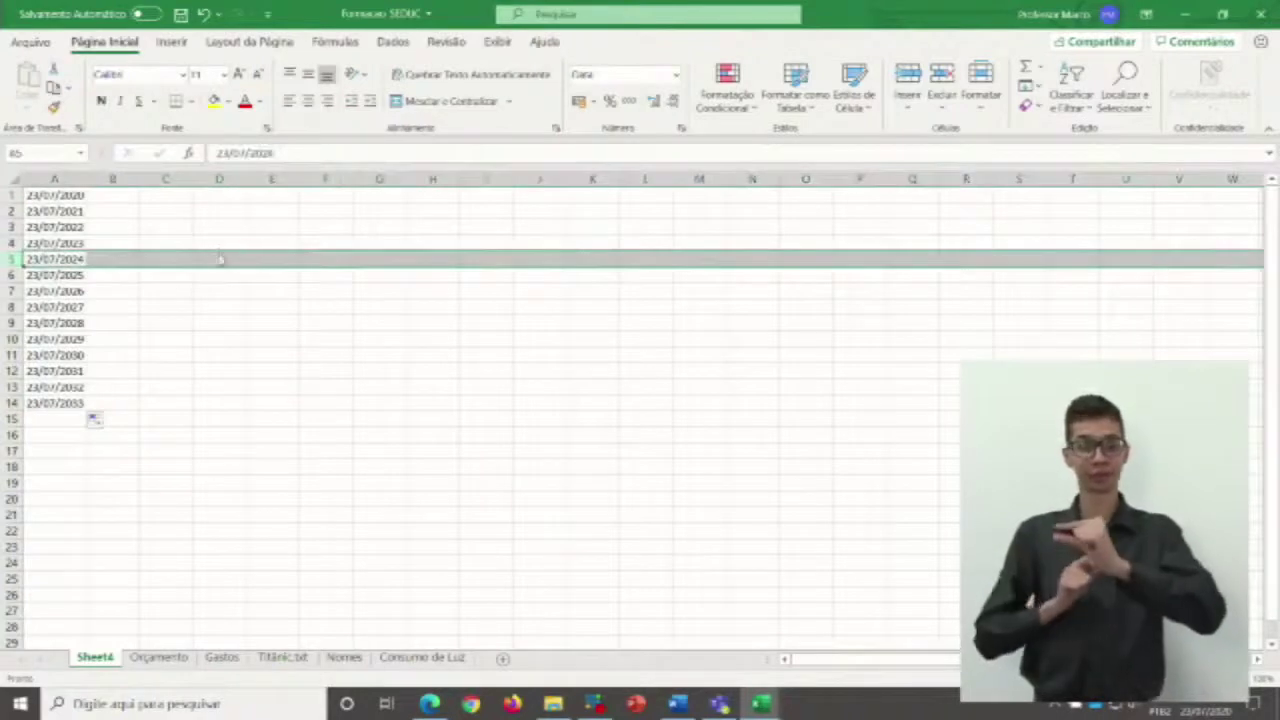
click(215, 260)
click(217, 178)
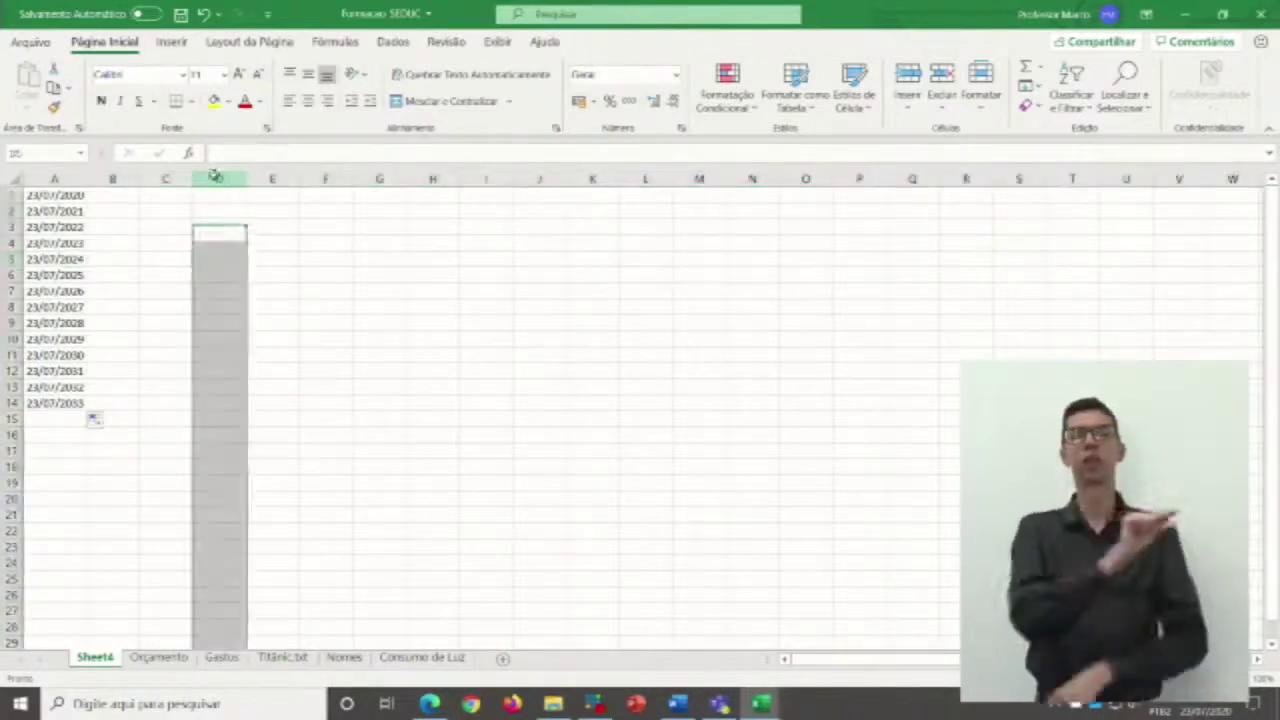
click(223, 274)
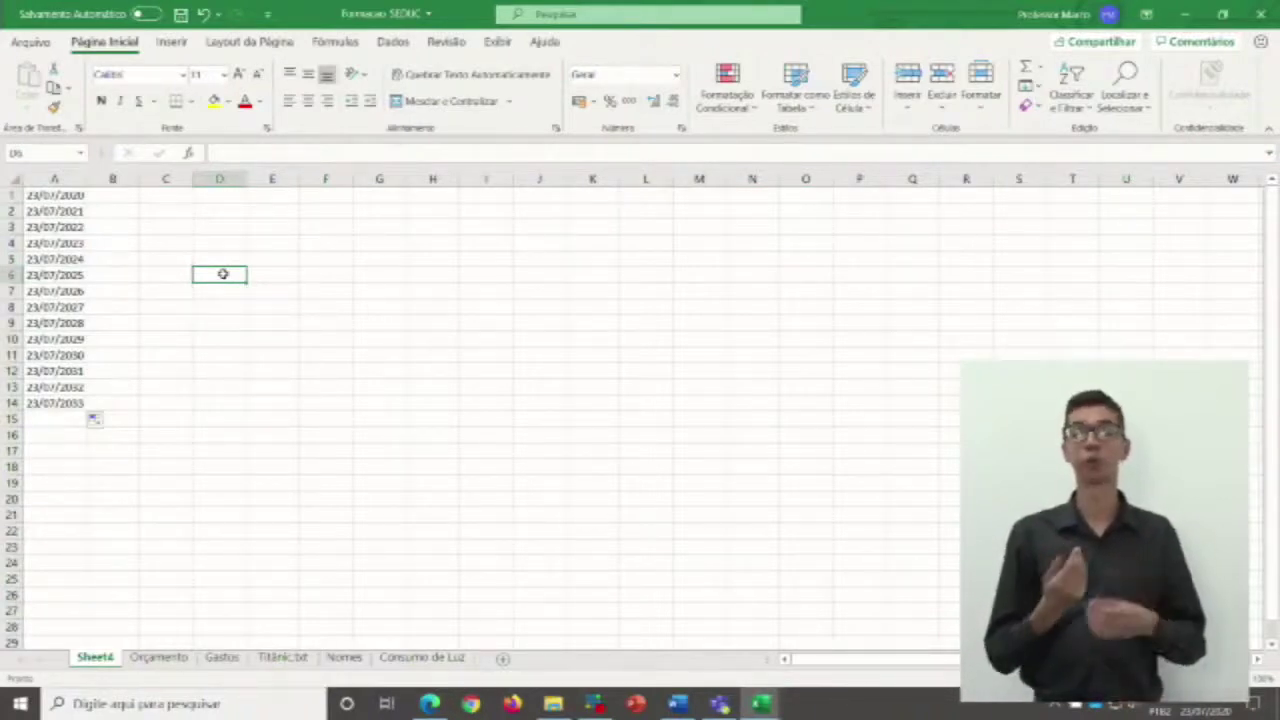
Select scattered empty cells between columns D and K to examine how each cell address combines column letter and row number.
click(298, 356)
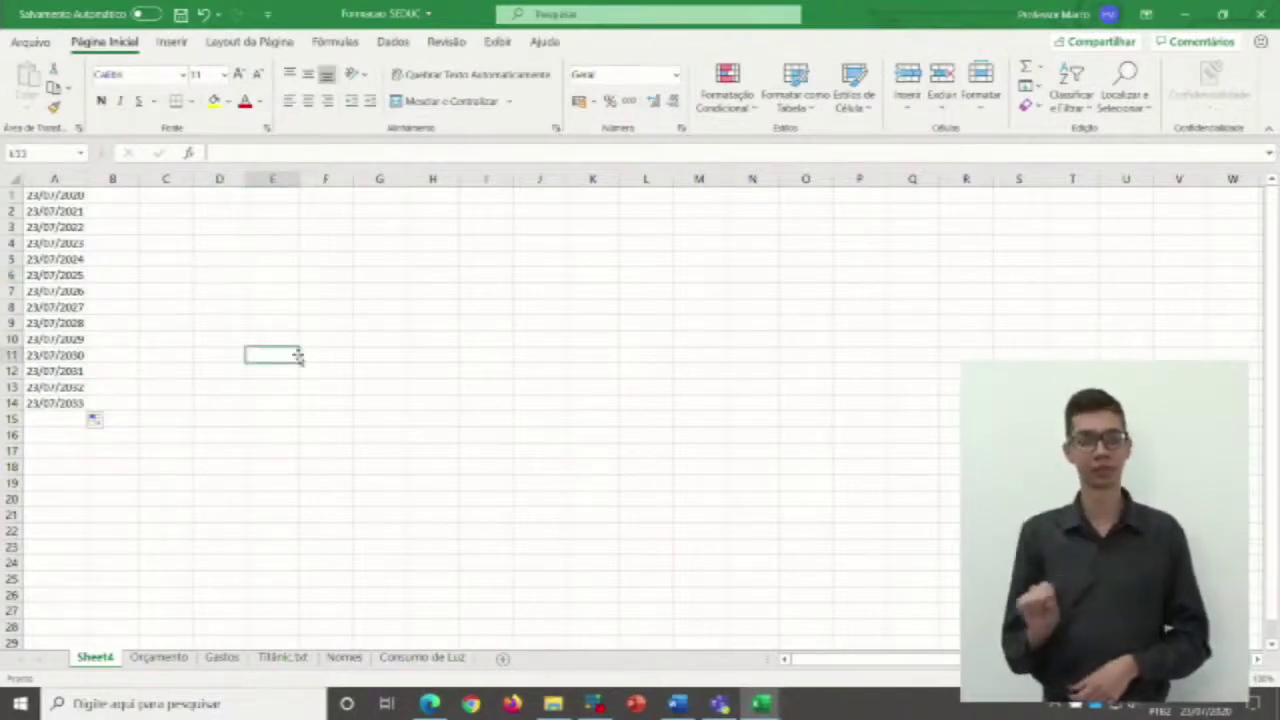
click(394, 288)
click(383, 251)
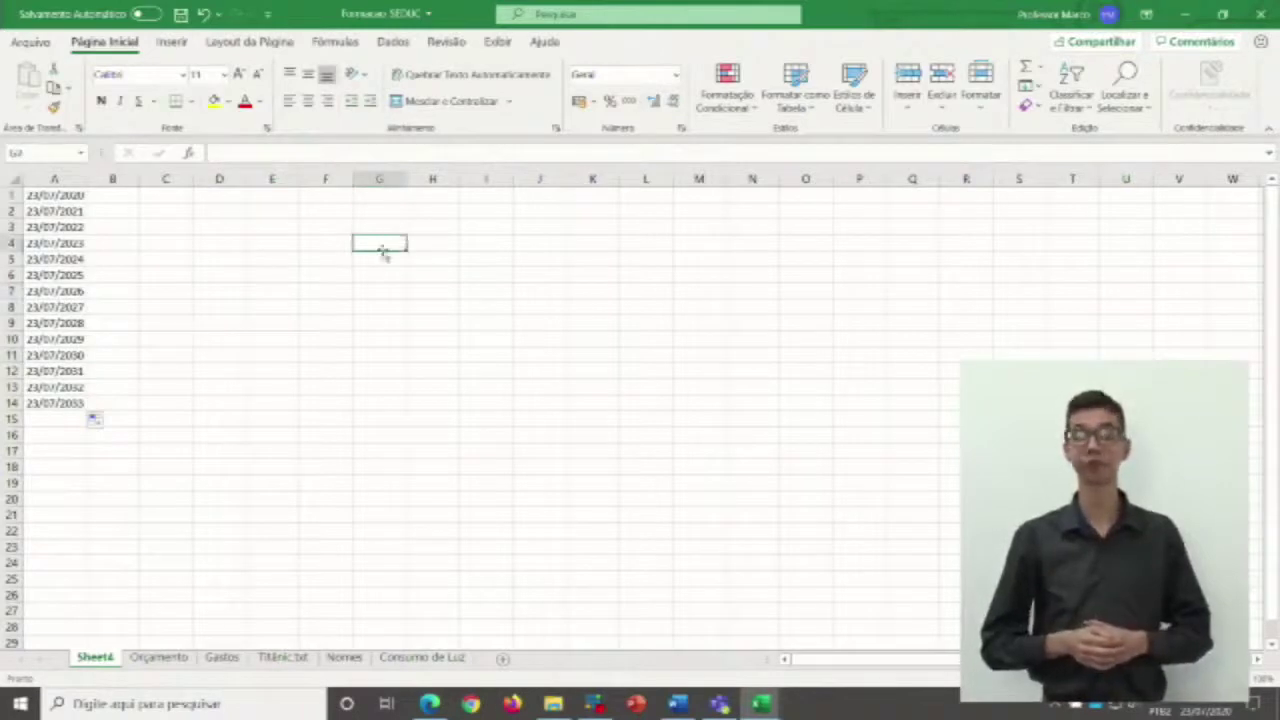
click(576, 260)
click(539, 370)
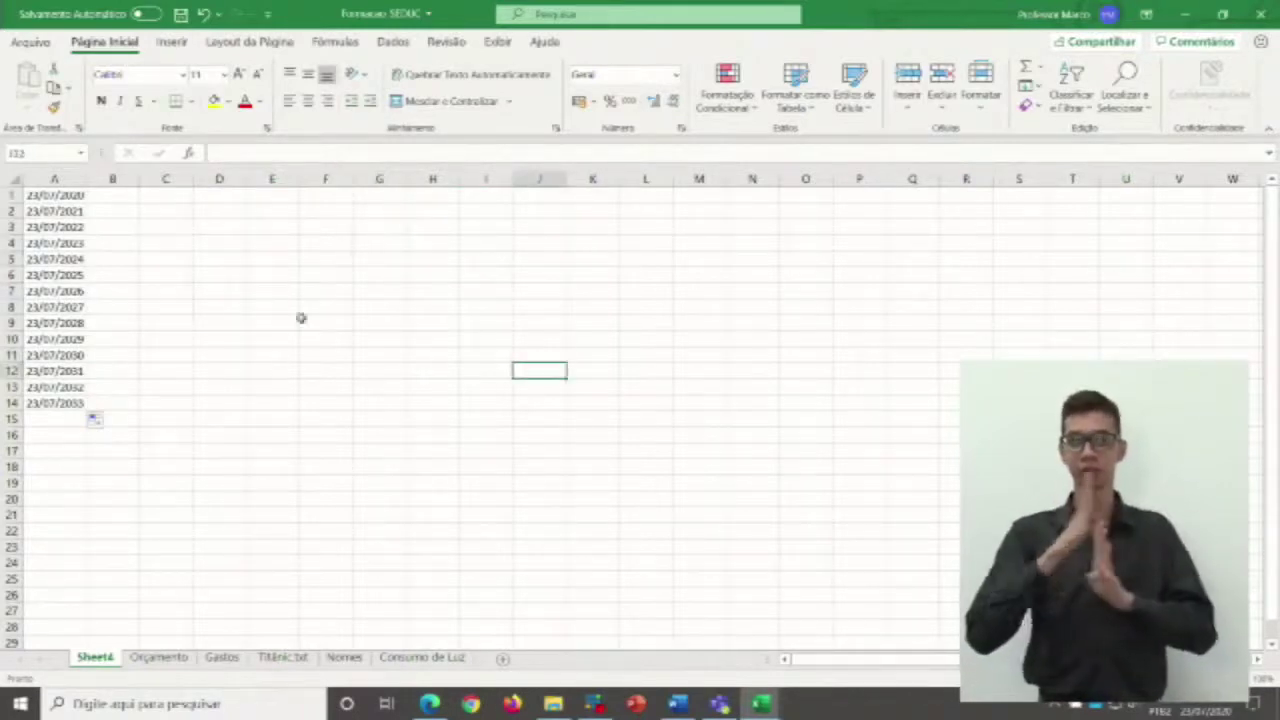
click(237, 296)
click(599, 240)
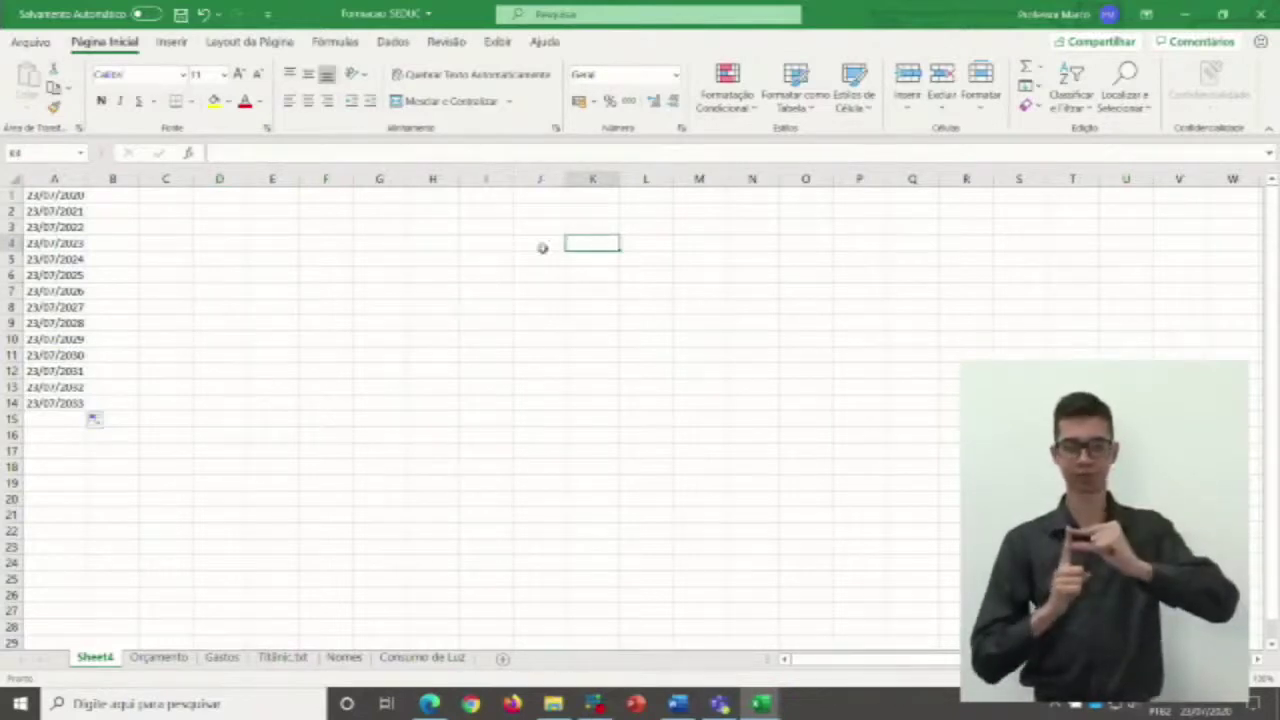
Examine how the columns after Z are named by selecting row 2 cells in columns AA to AD, and return to column A.
click(1062, 262)
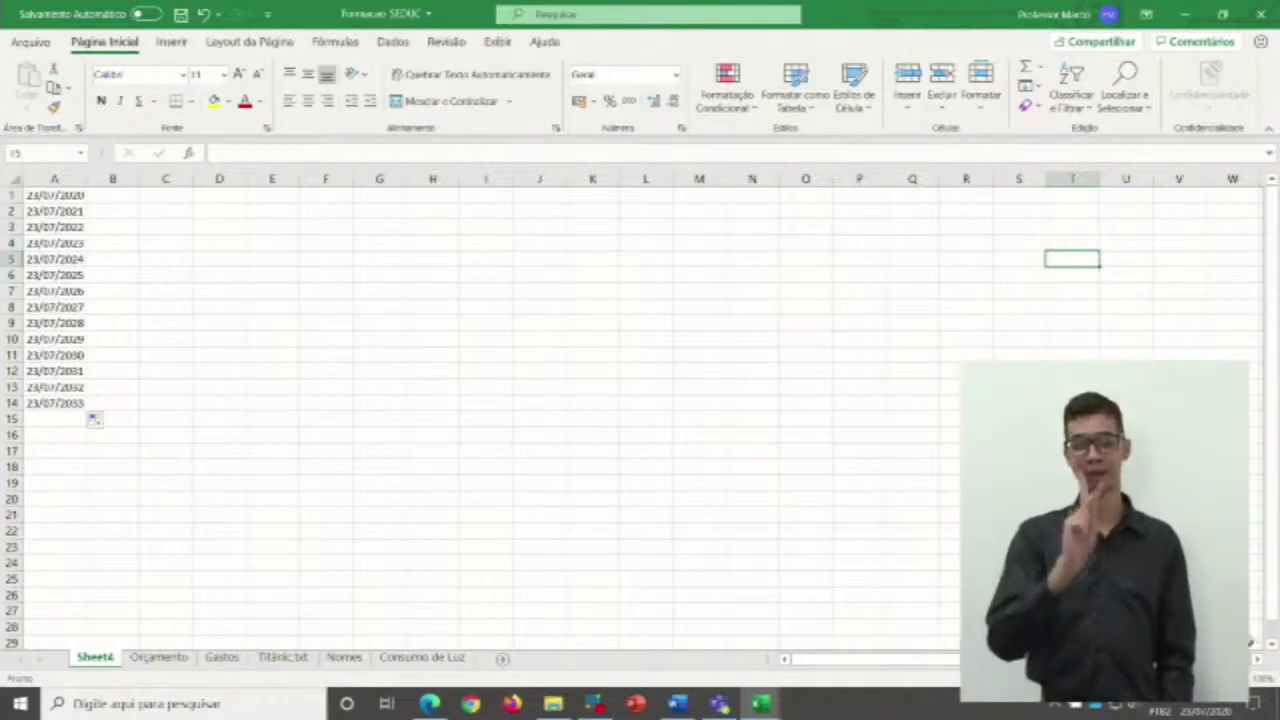
scroll(1037, 224, right, 5)
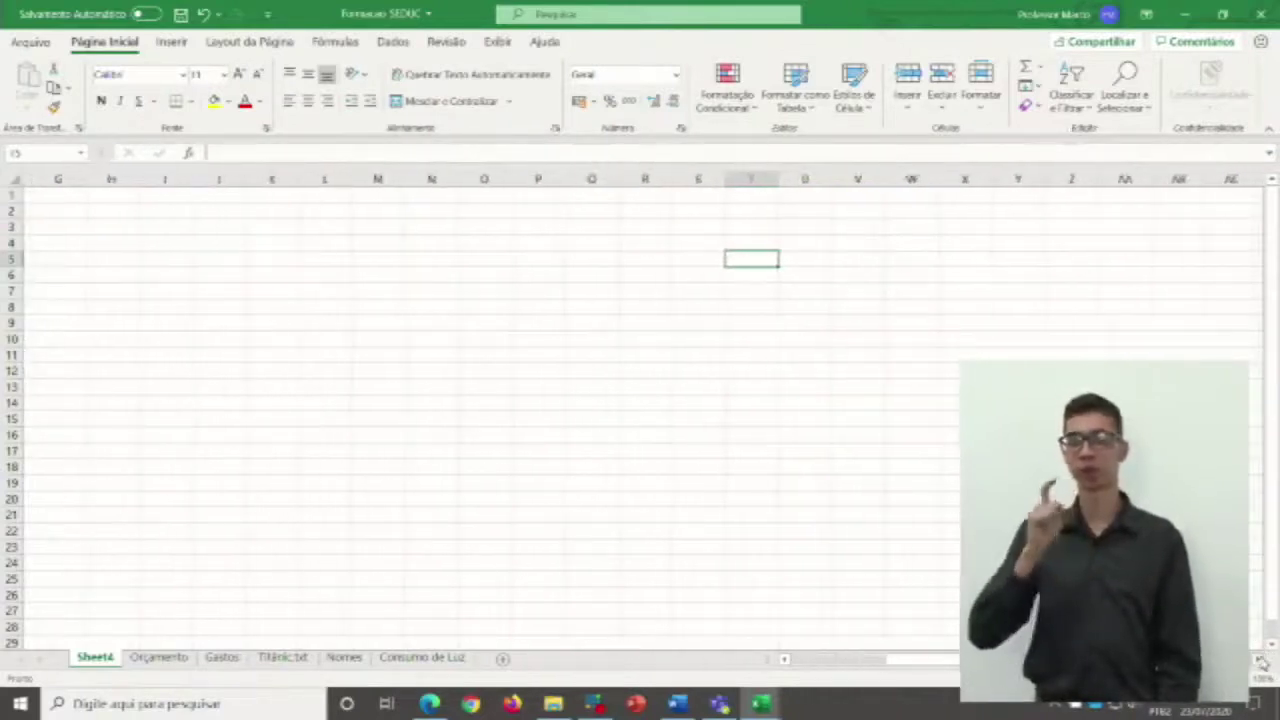
click(1012, 208)
click(1062, 208)
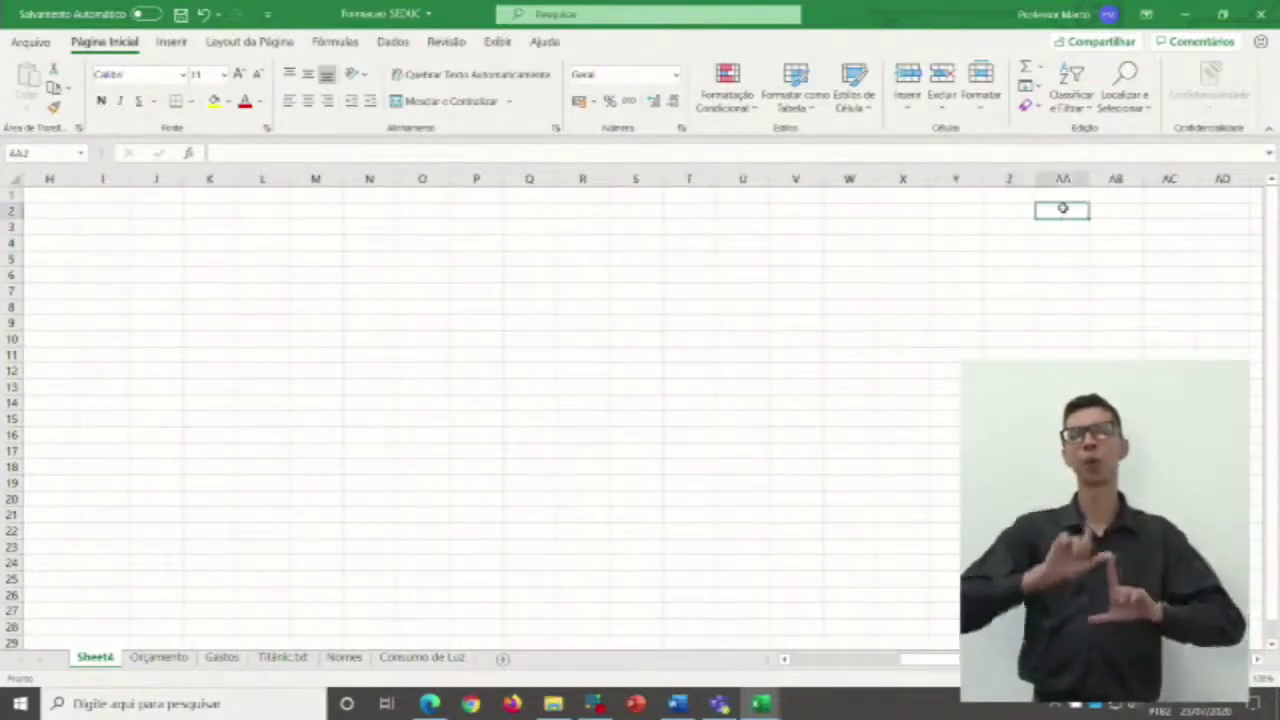
click(1120, 213)
click(1178, 210)
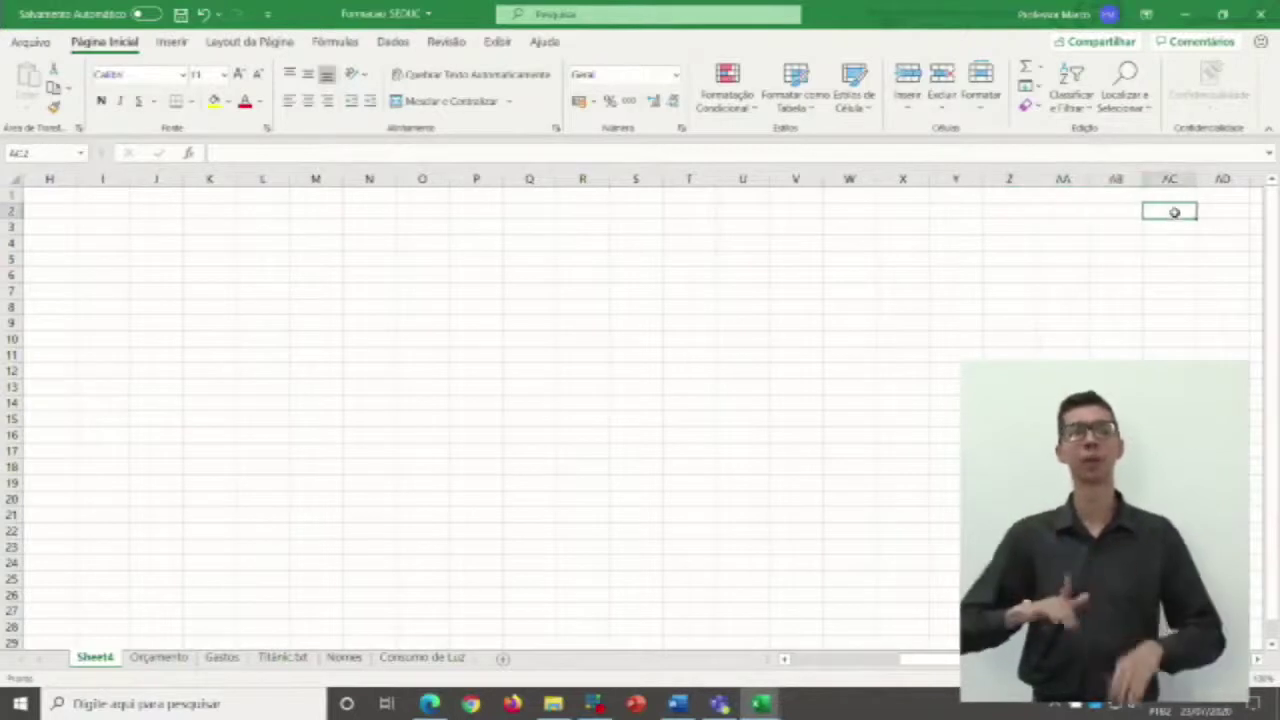
click(1208, 211)
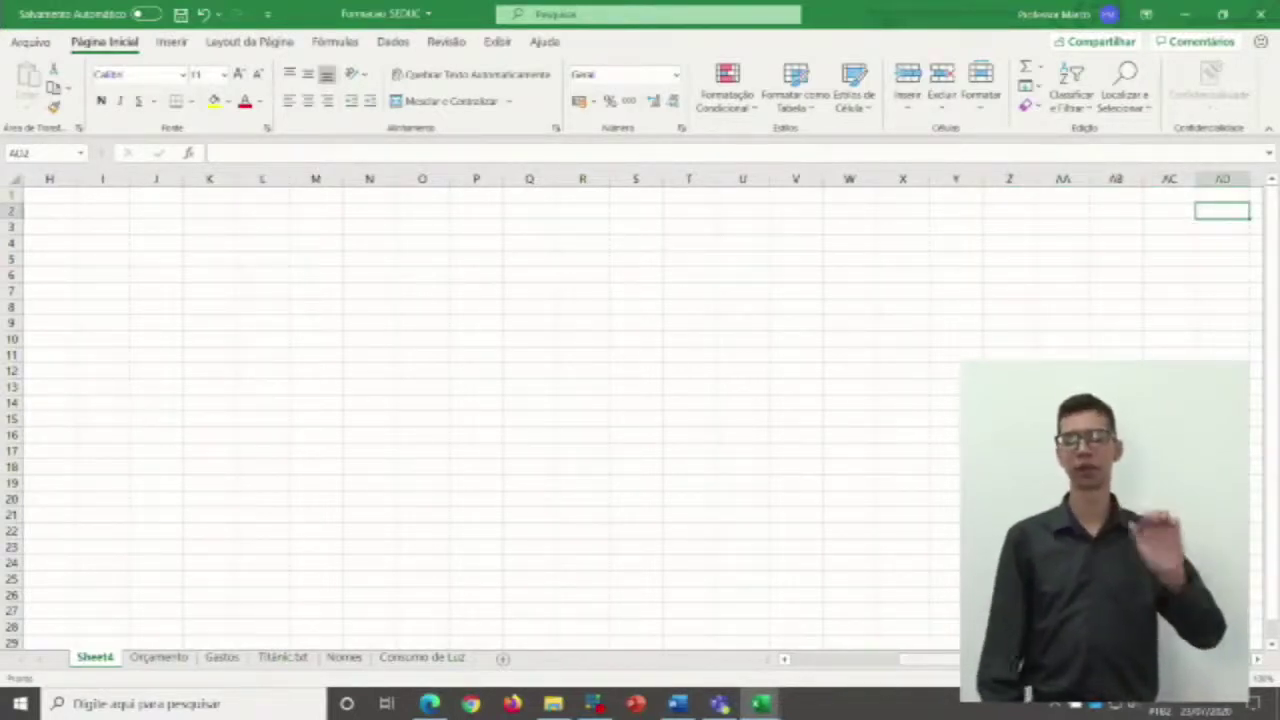
scroll(600, 400, left, 5)
click(569, 352)
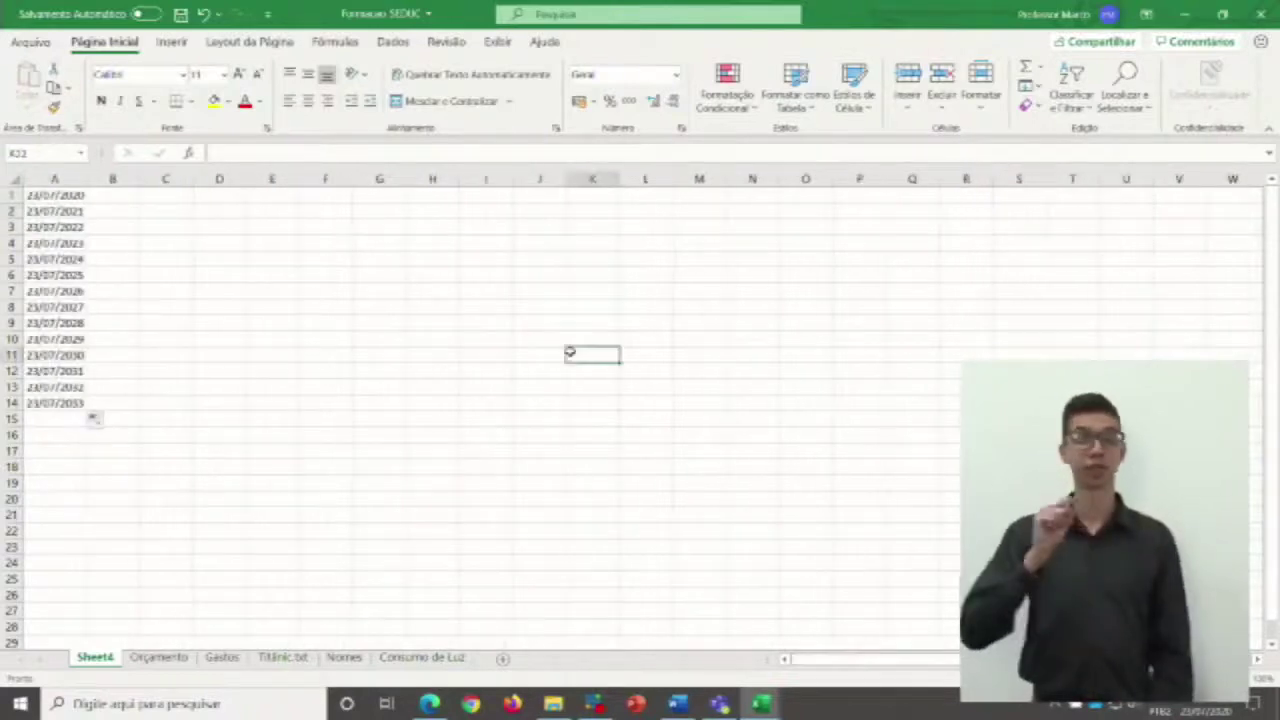
click(527, 291)
click(598, 200)
click(600, 416)
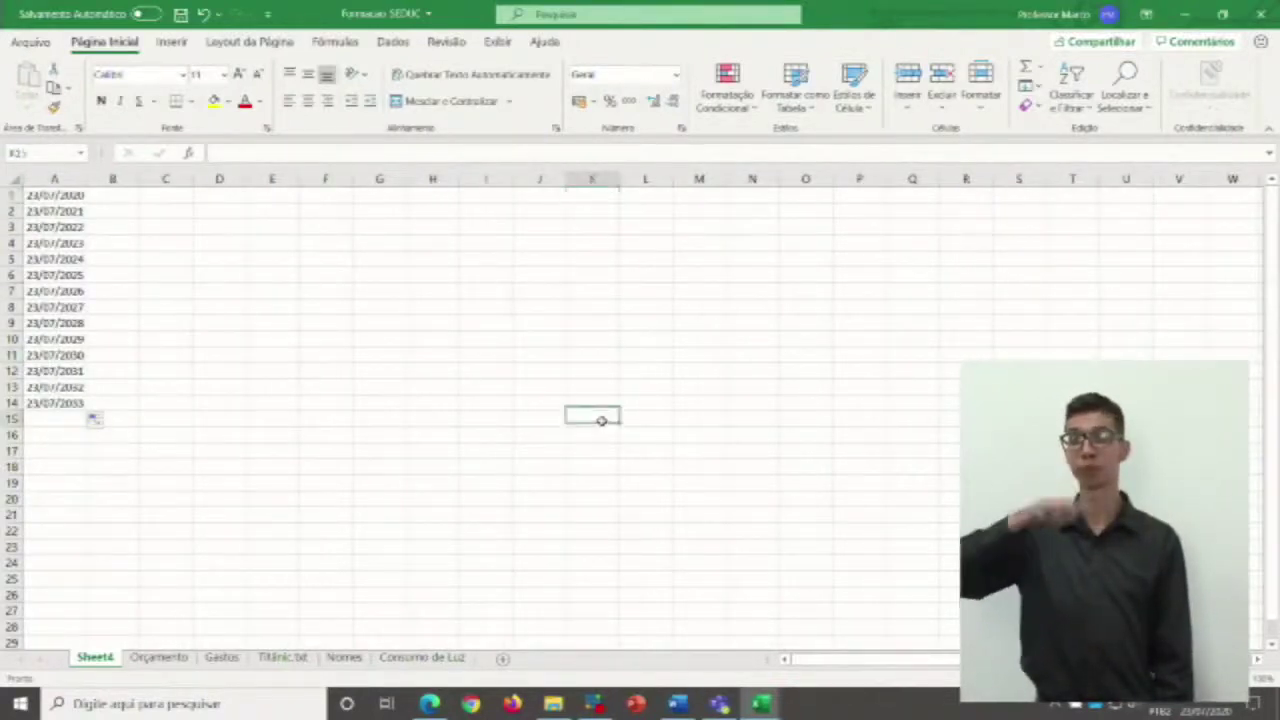
click(767, 281)
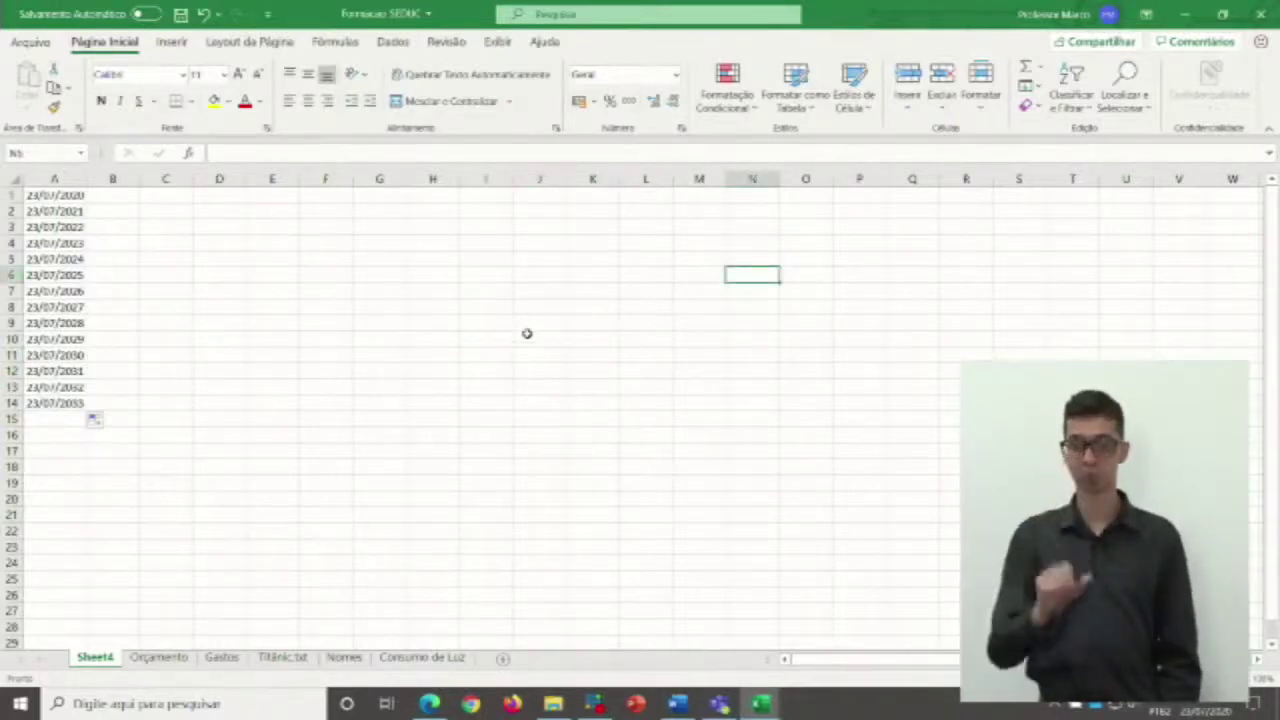
click(435, 331)
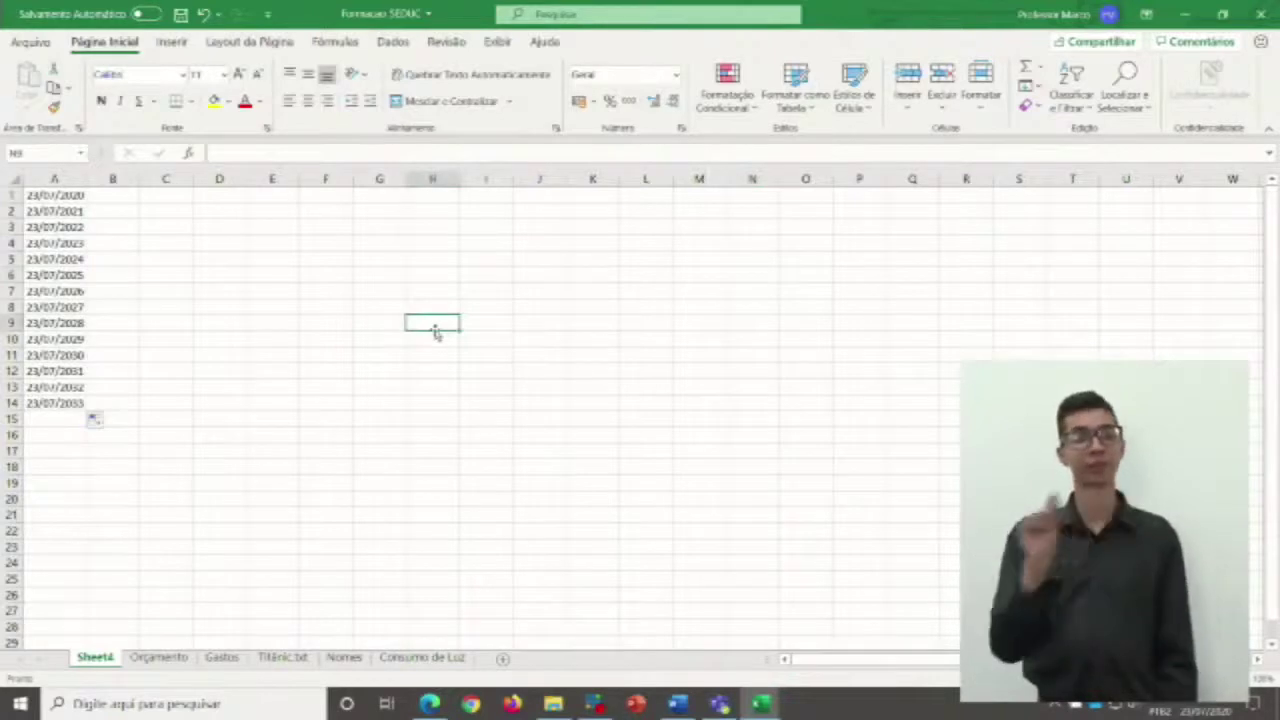
click(174, 240)
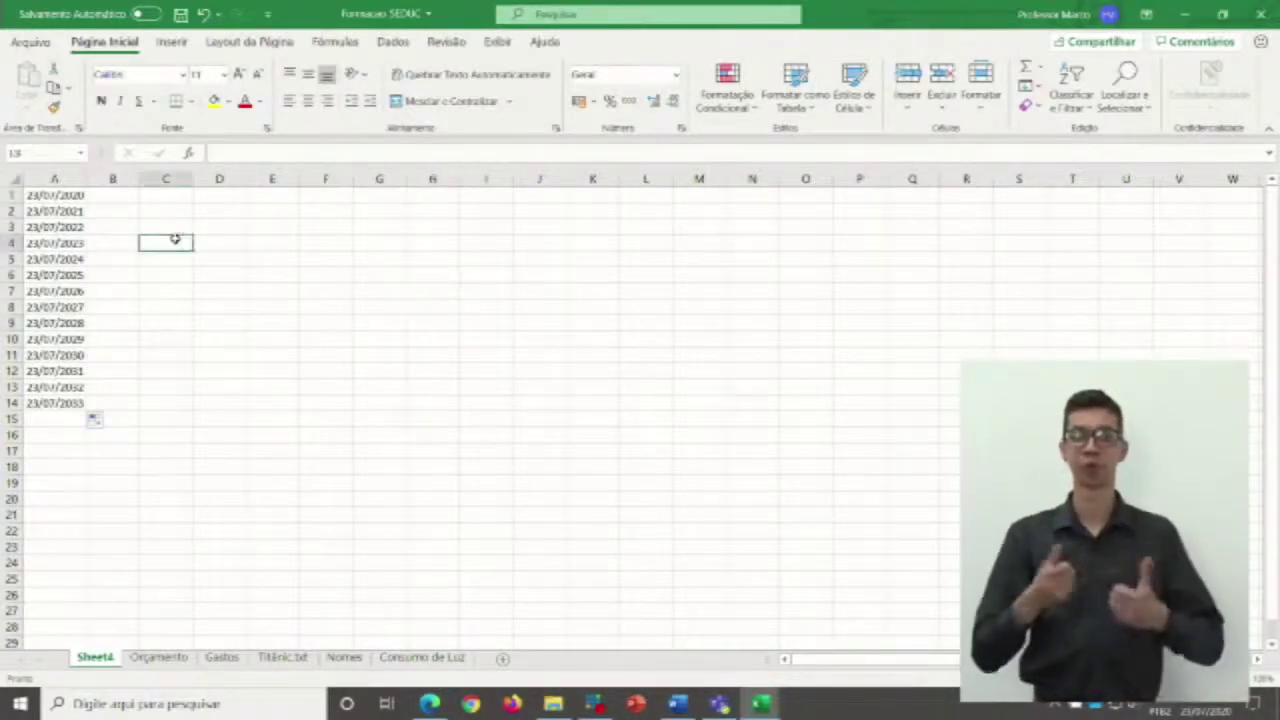
View the Orçamento worksheet and return to Sheet4.
click(166, 662)
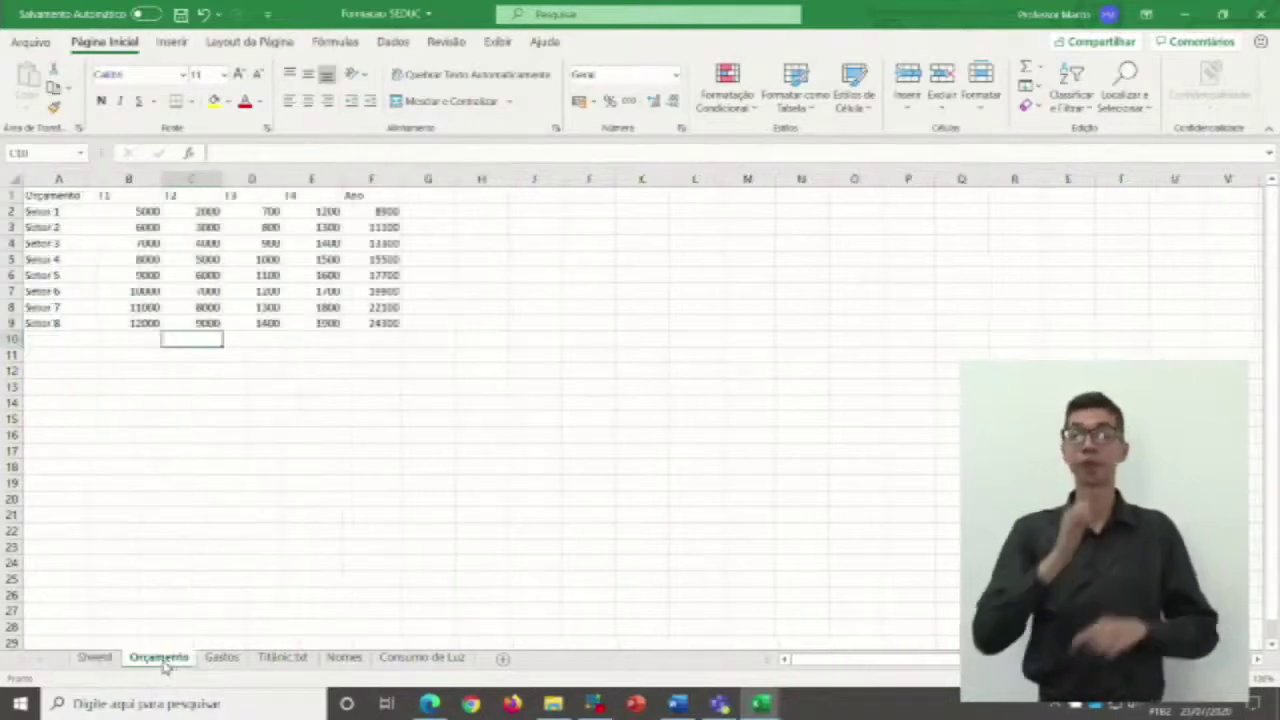
click(104, 663)
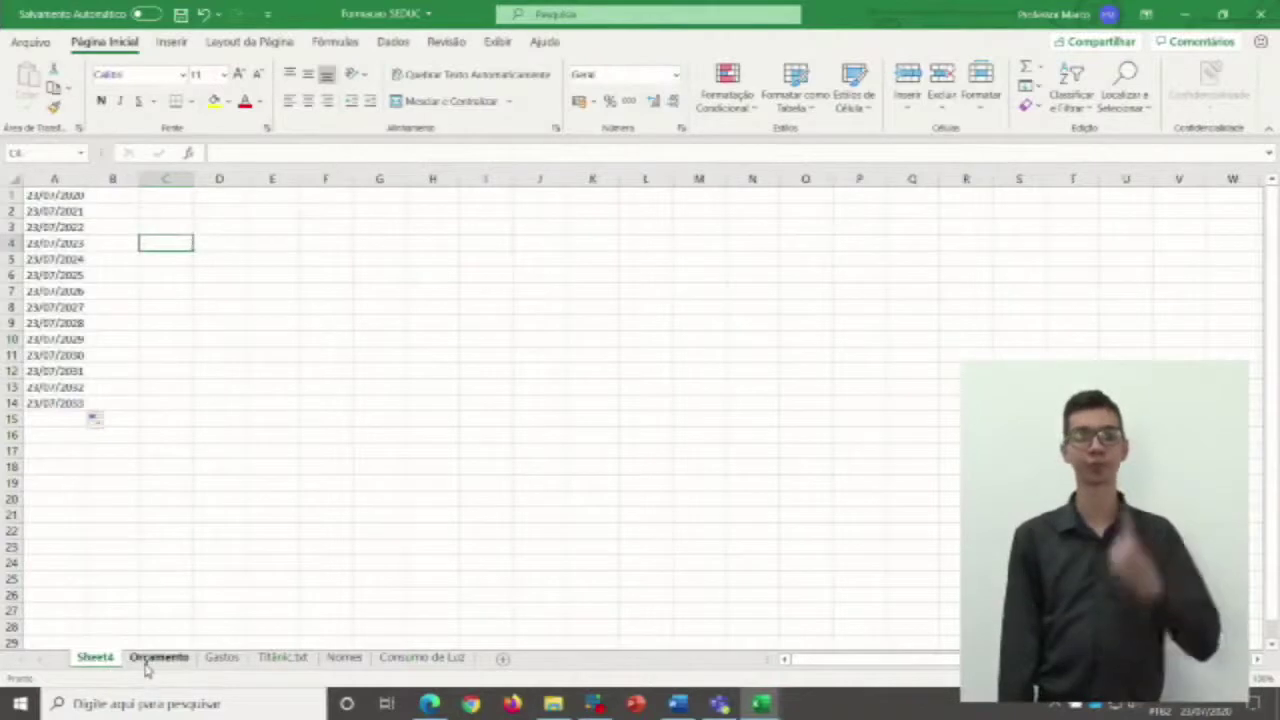
Clear all the dates from cells A1:A14 of Sheet4.
drag(46, 195, 45, 390)
click(45, 390)
drag(60, 197, 49, 396)
click(50, 400)
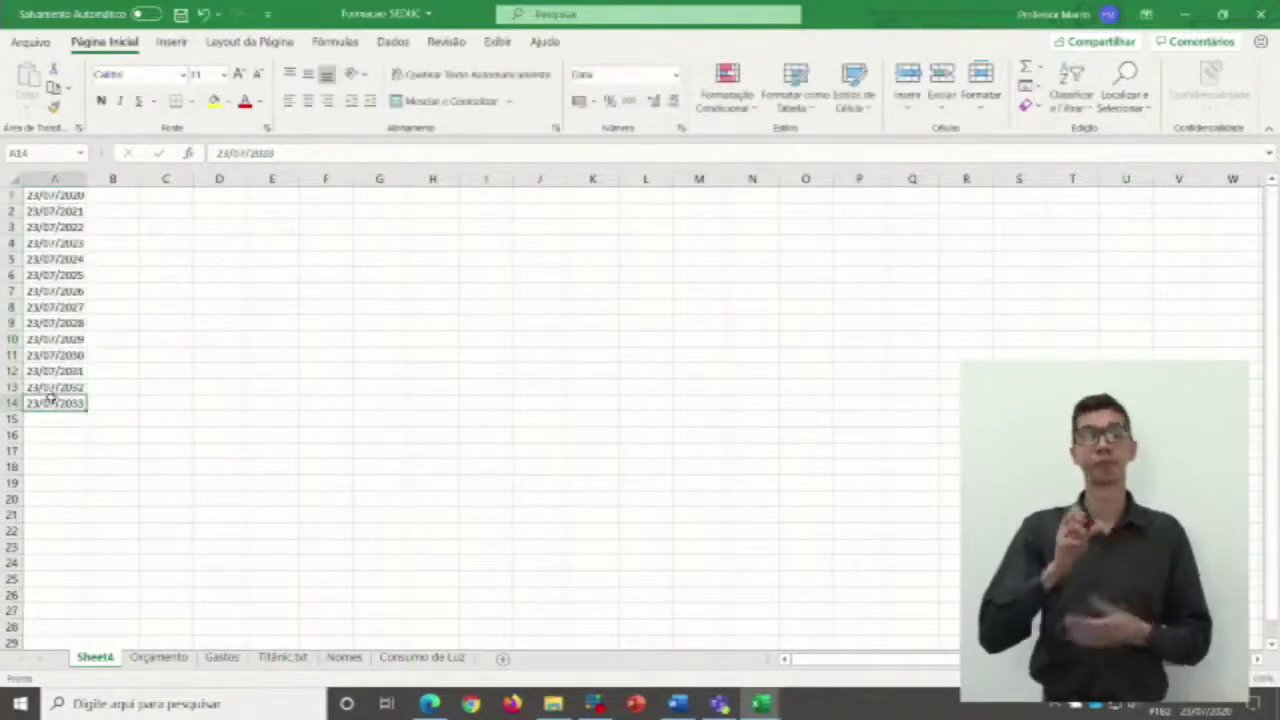
key(Delete)
drag(55, 386, 40, 200)
key(Delete)
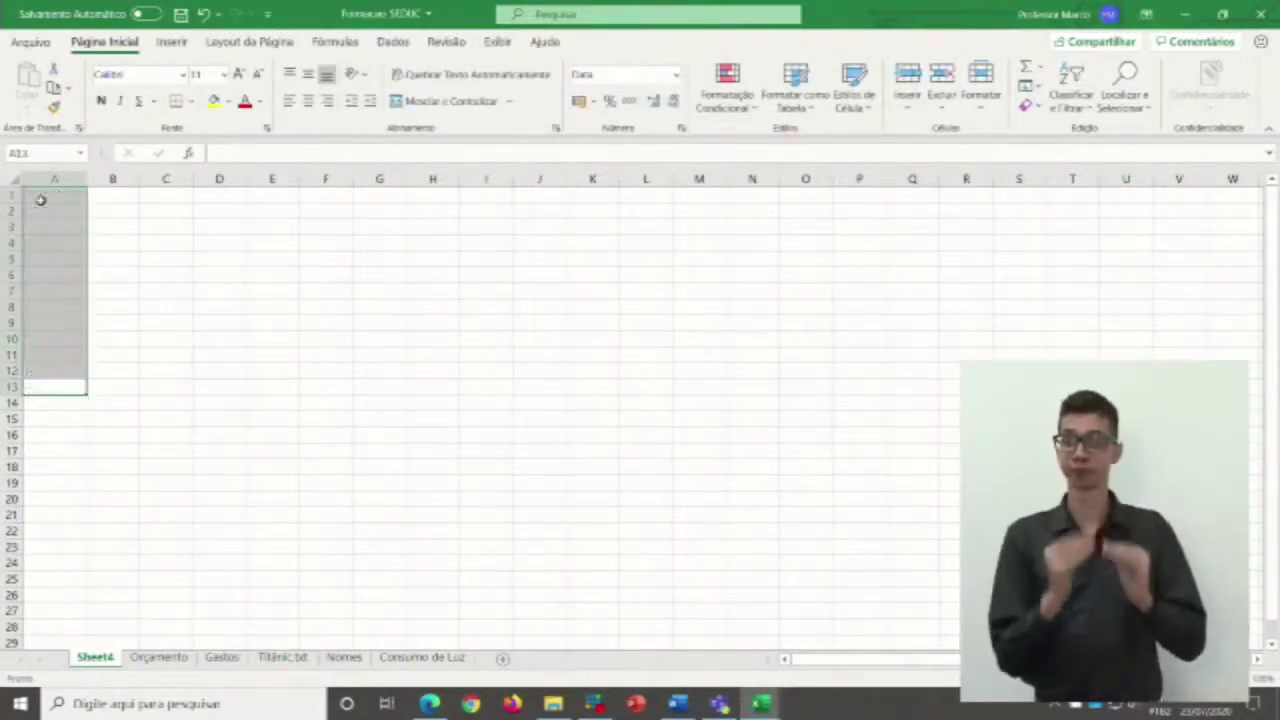
Open the Orçamento worksheet and examine the sector names listed in column A.
click(340, 272)
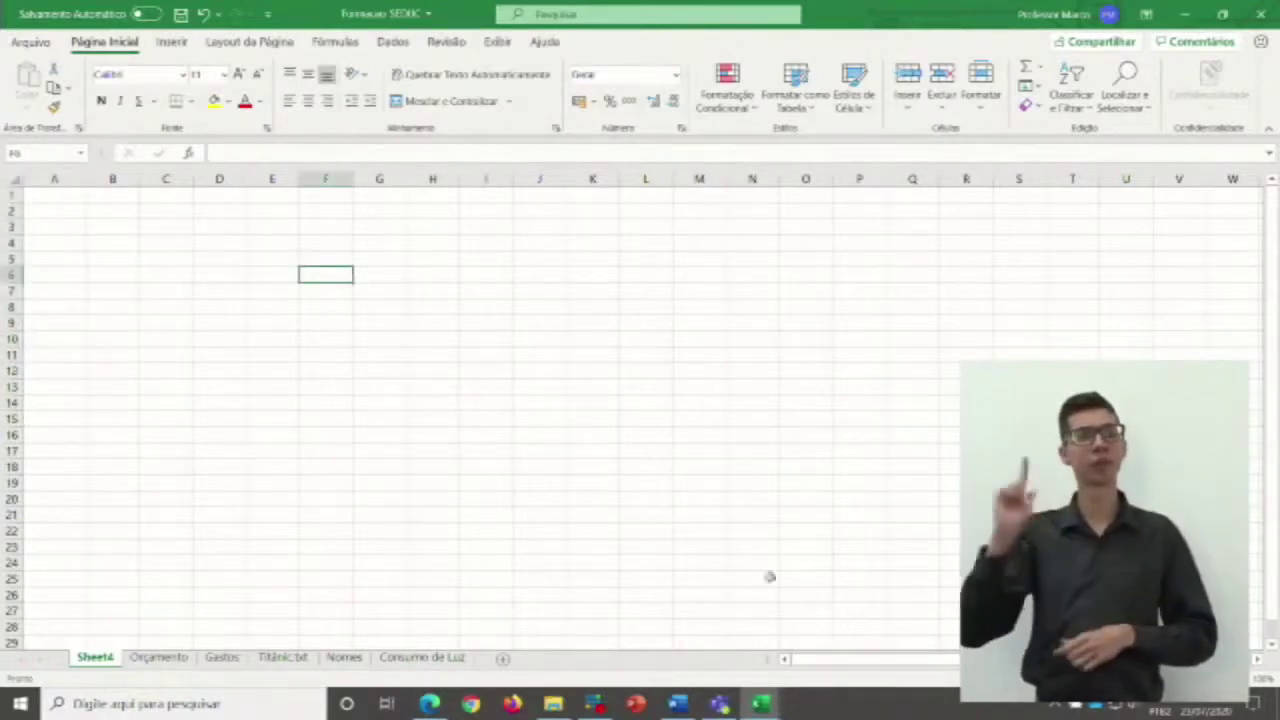
click(158, 658)
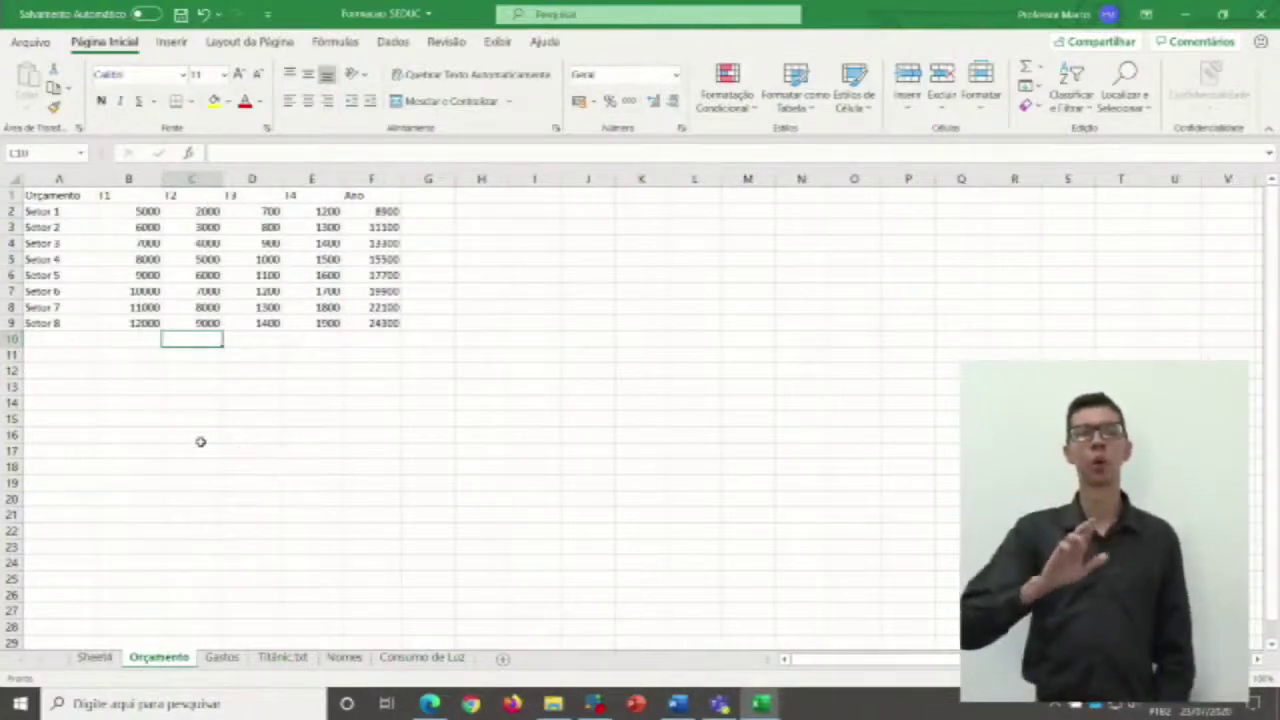
click(72, 245)
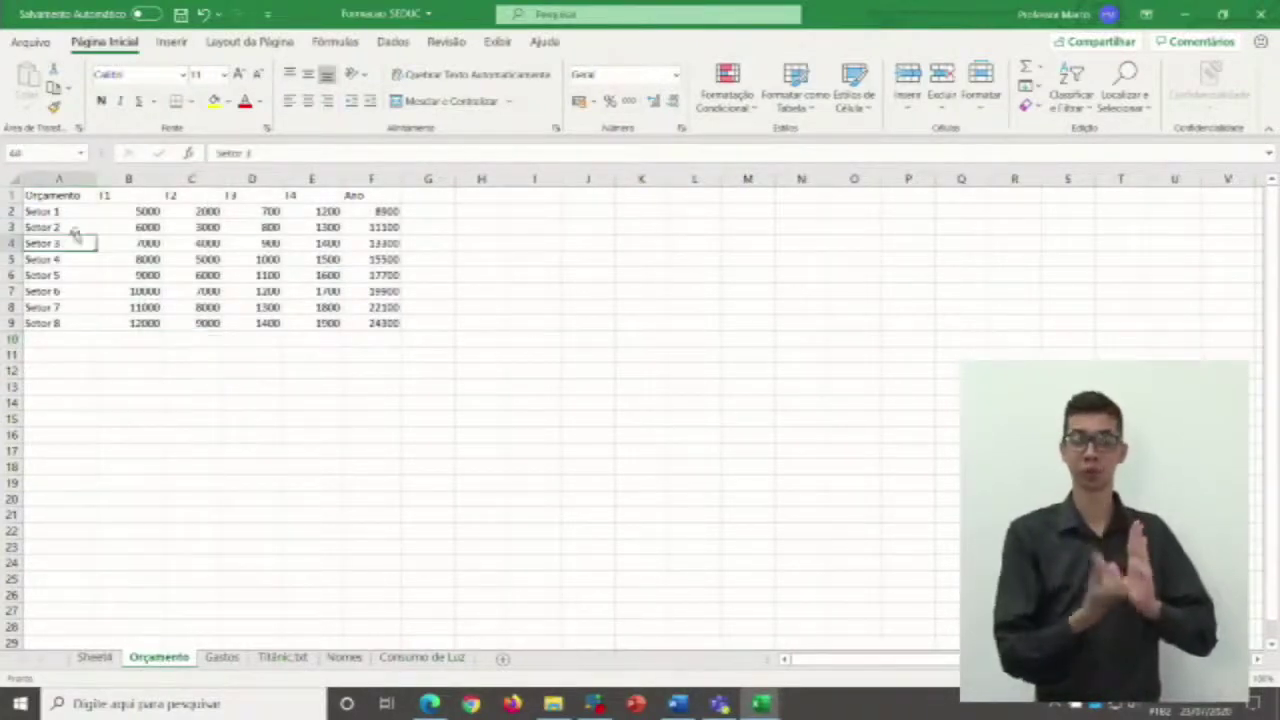
click(73, 212)
key(ctrl+c)
drag(72, 256, 71, 337)
click(700, 400)
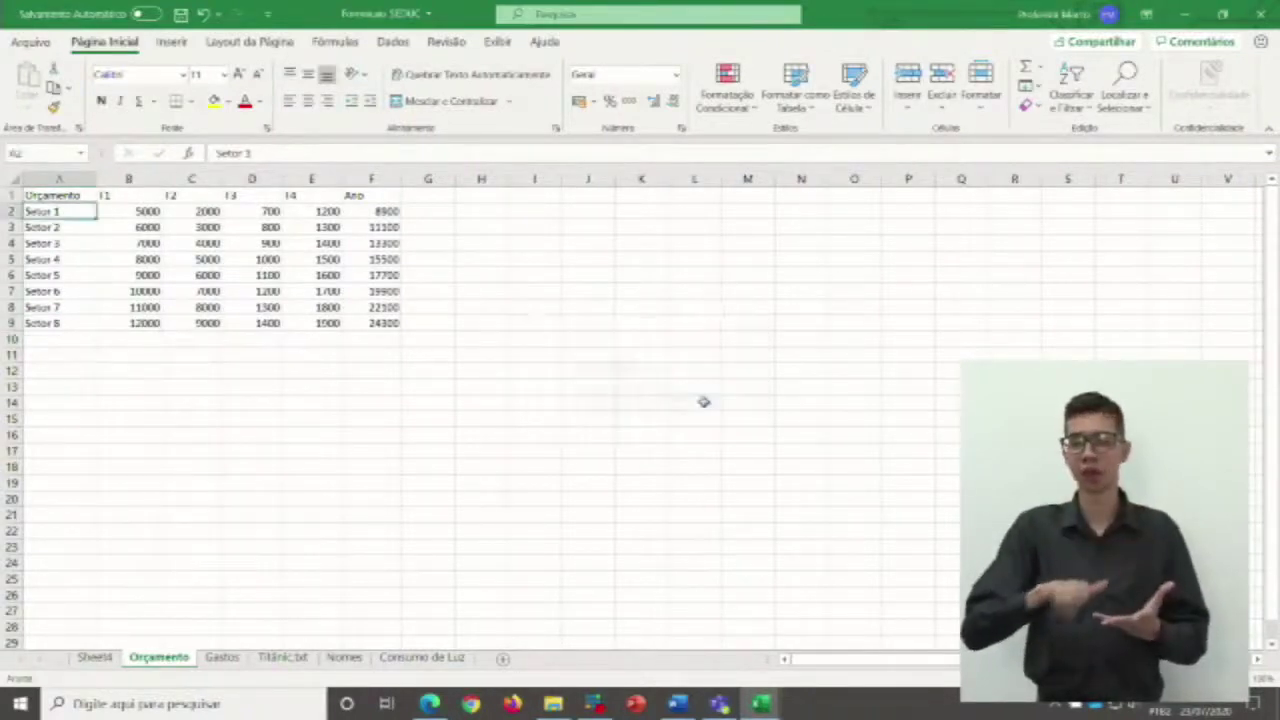
drag(66, 249, 57, 320)
click(57, 320)
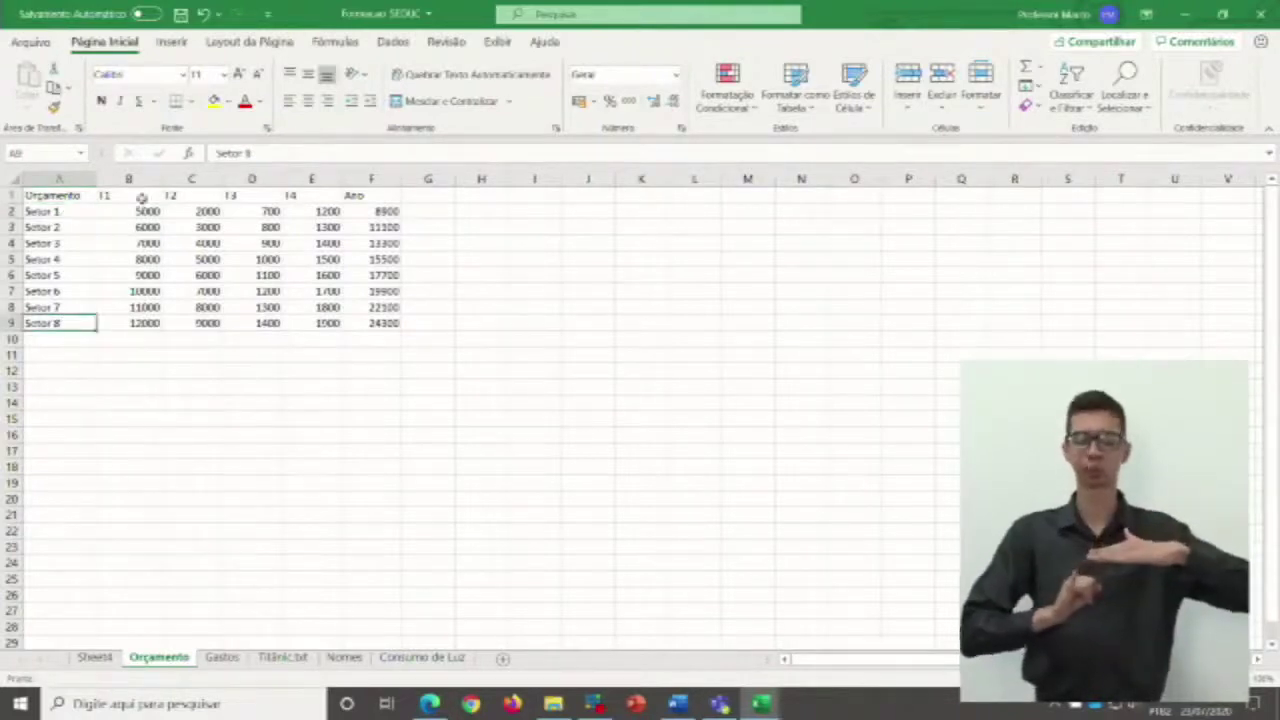
Examine the T1 to T4 headings in row 1 of the budget table.
click(112, 195)
click(190, 195)
click(236, 192)
click(300, 192)
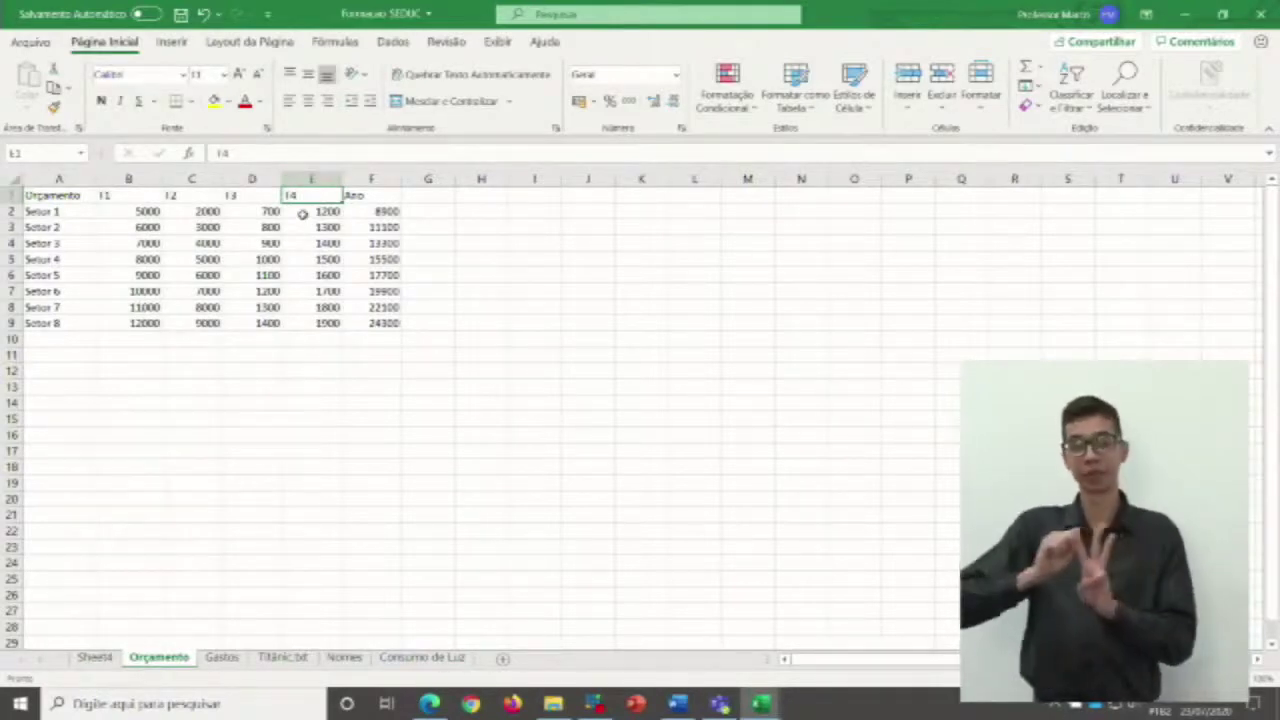
click(290, 280)
click(289, 466)
click(285, 421)
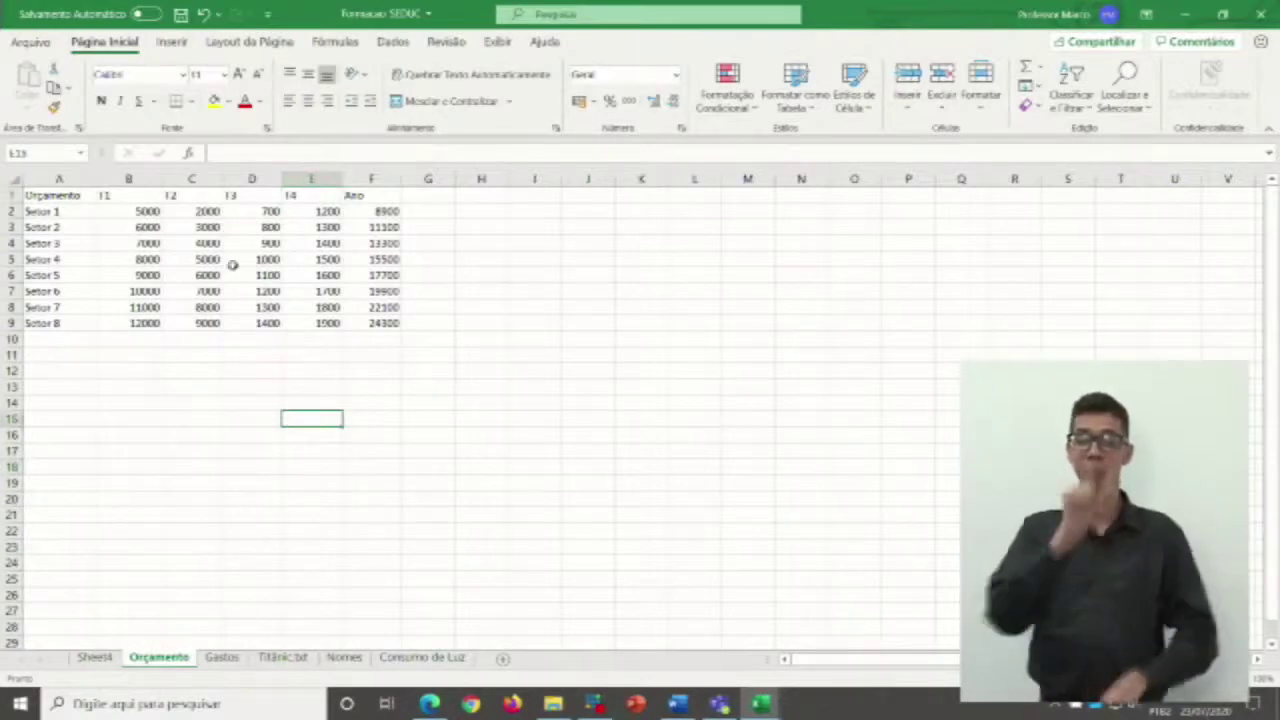
Insert a blank column before the T4 column of the budget table.
click(305, 178)
right_click(309, 182)
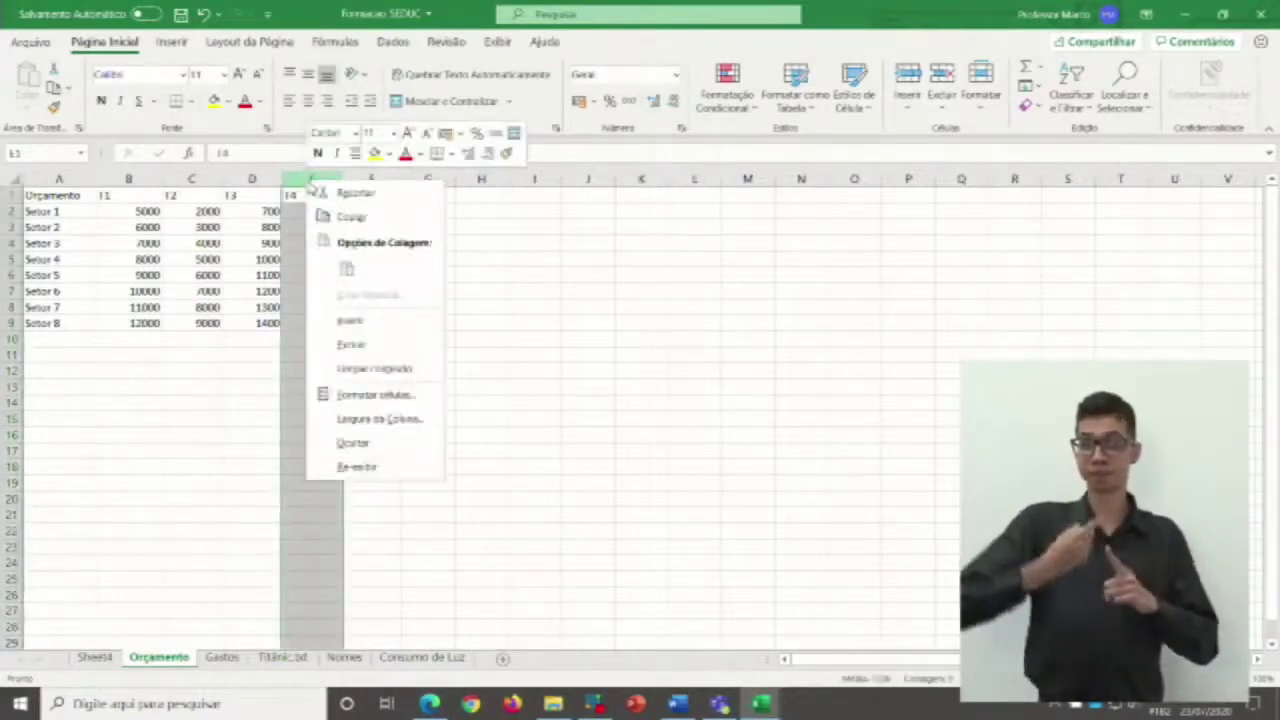
click(364, 320)
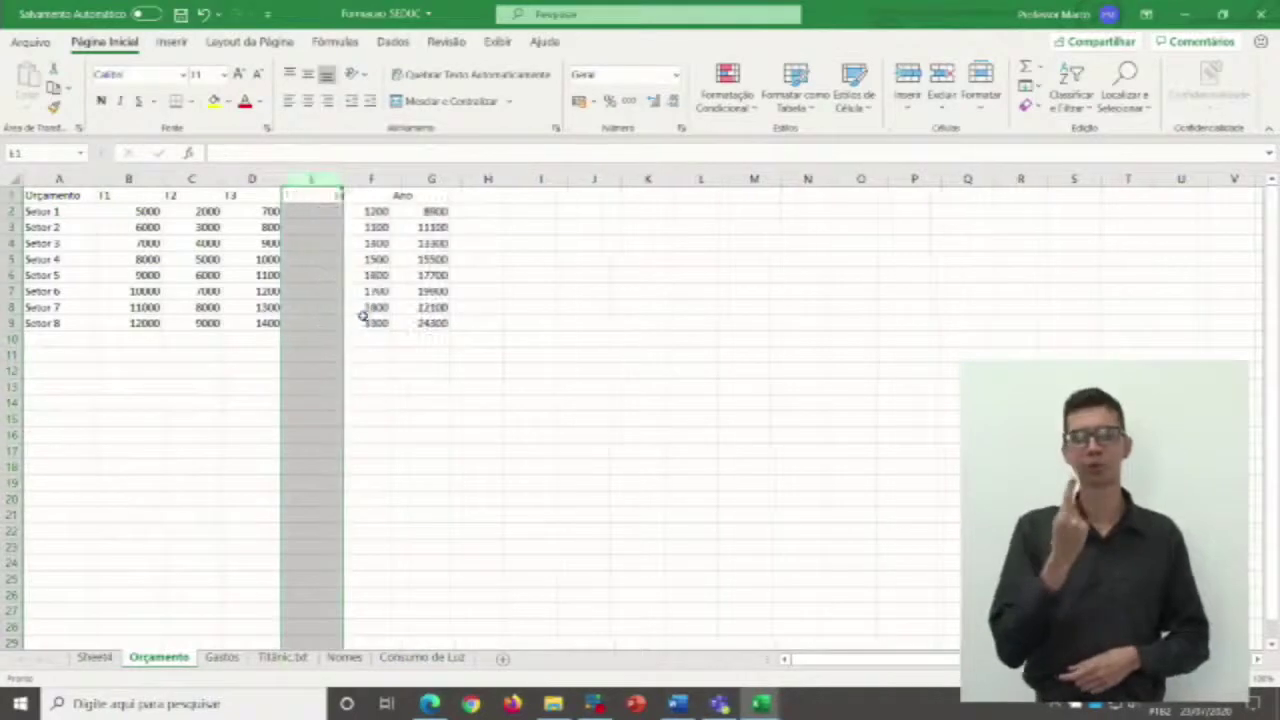
click(334, 371)
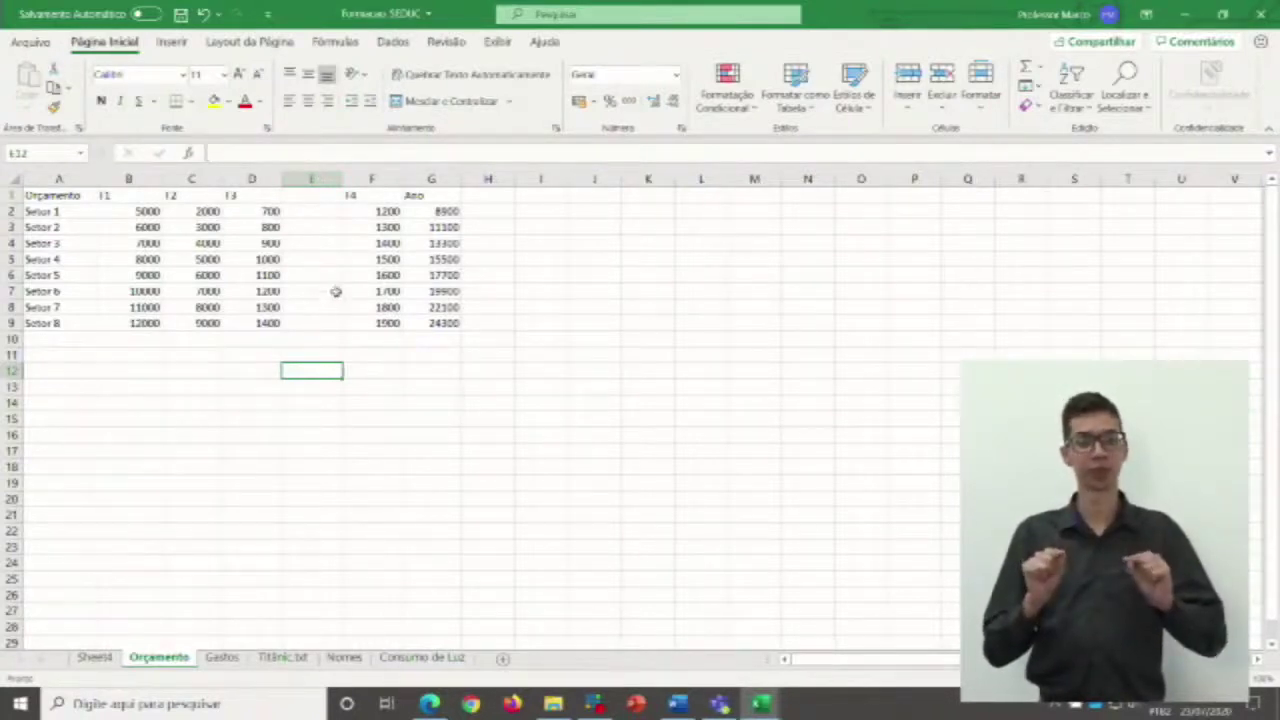
click(369, 195)
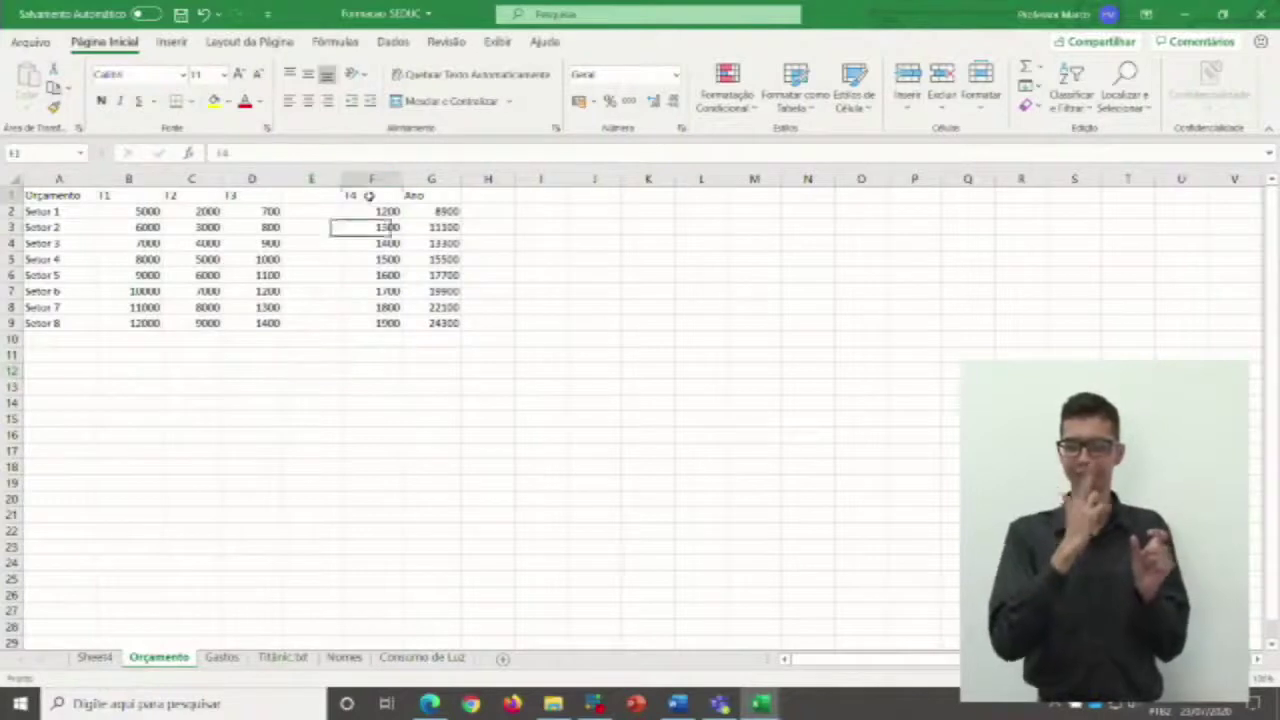
Insert a blank column between the T2 and T3 columns.
click(254, 178)
right_click(255, 178)
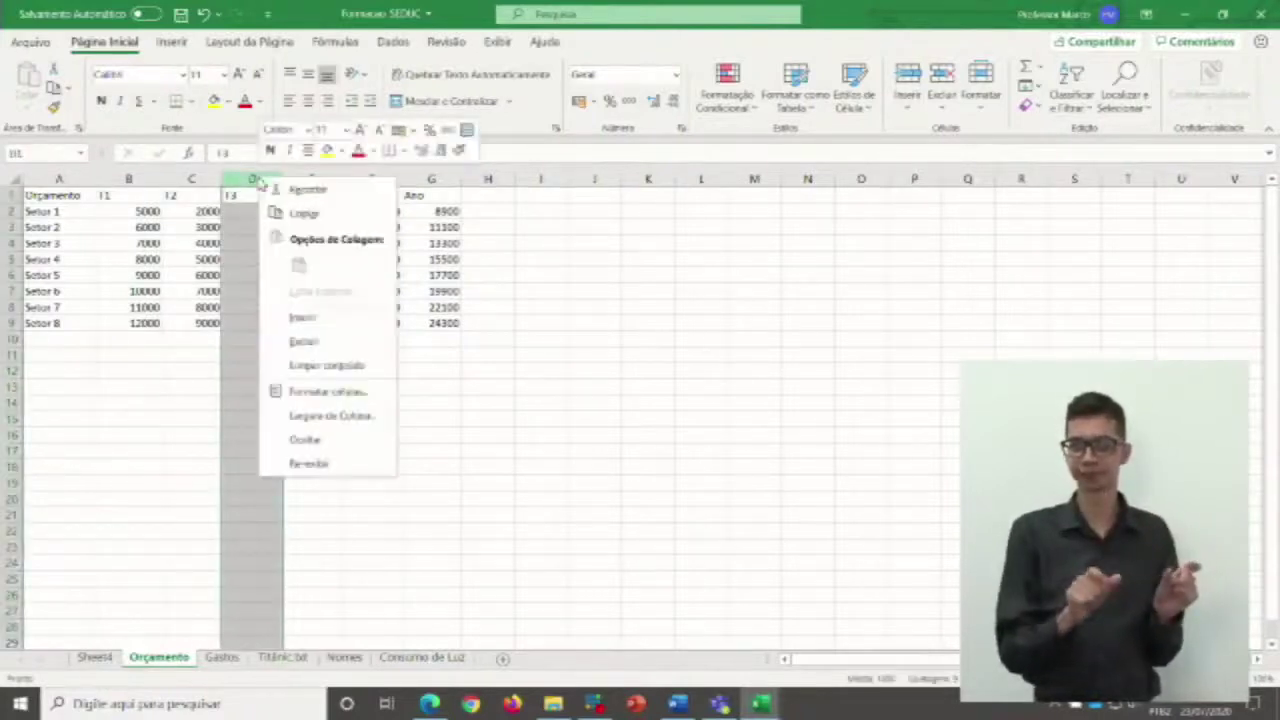
click(296, 316)
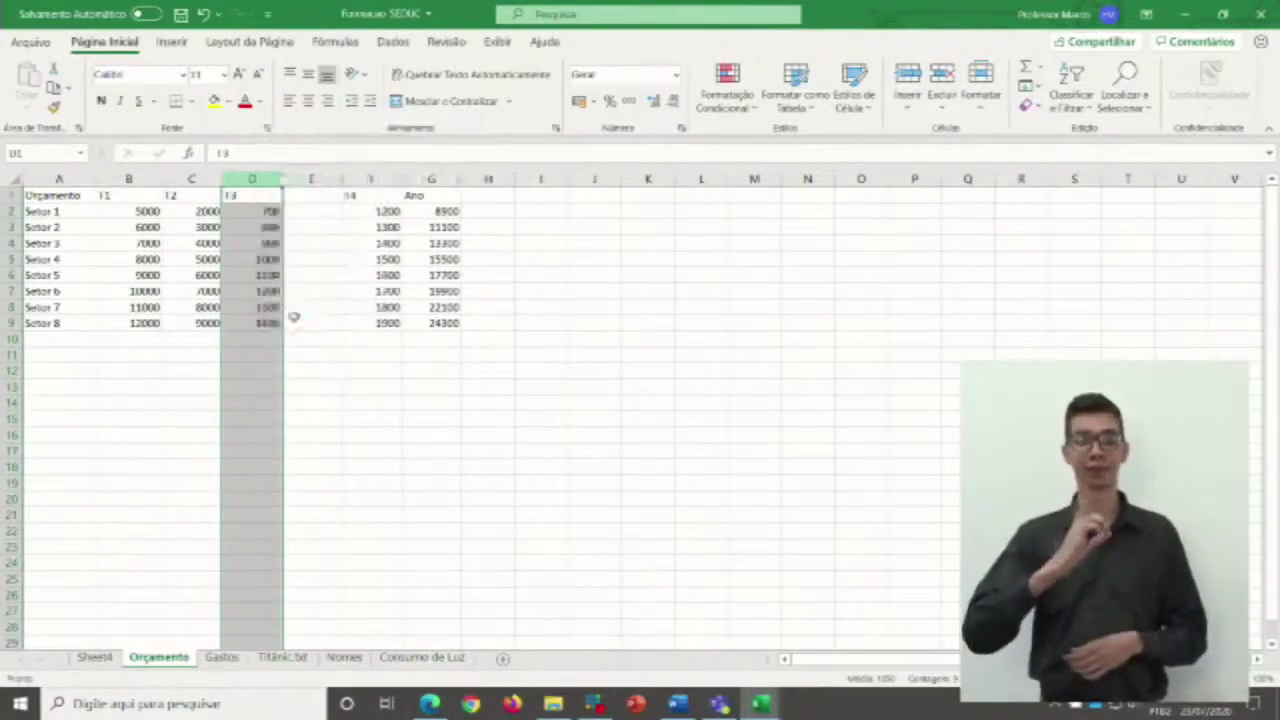
click(305, 196)
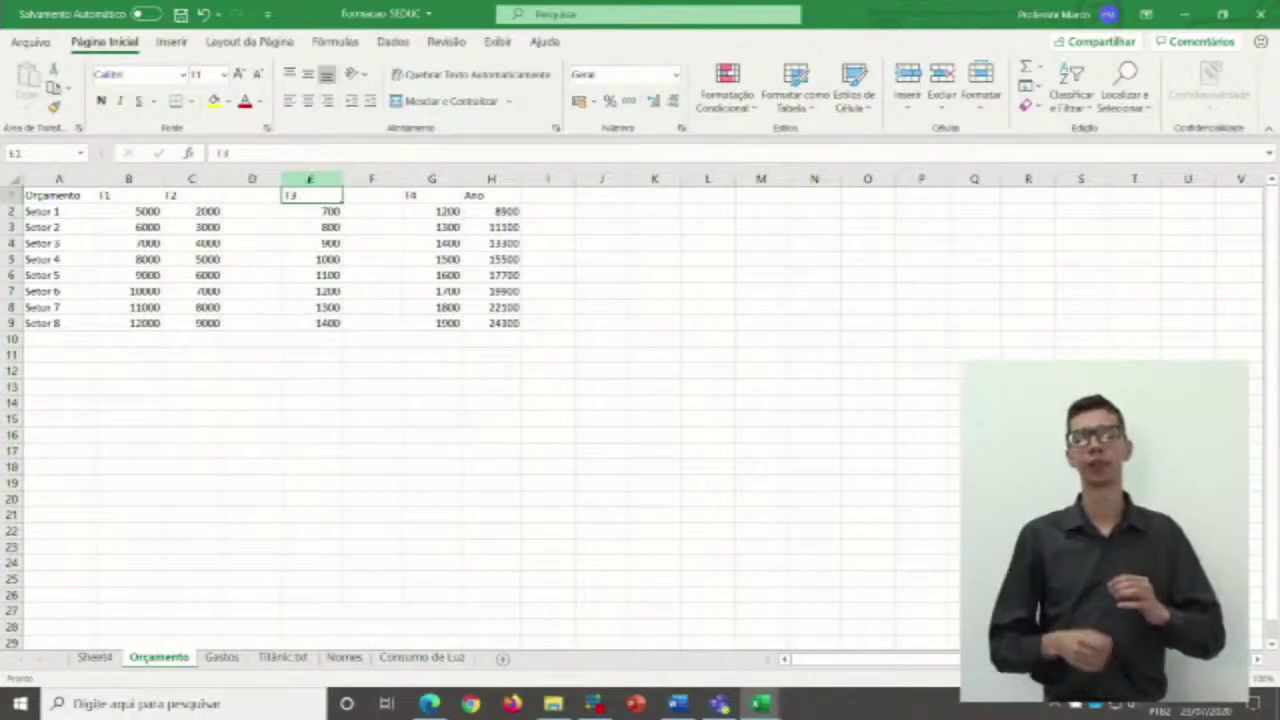
click(323, 291)
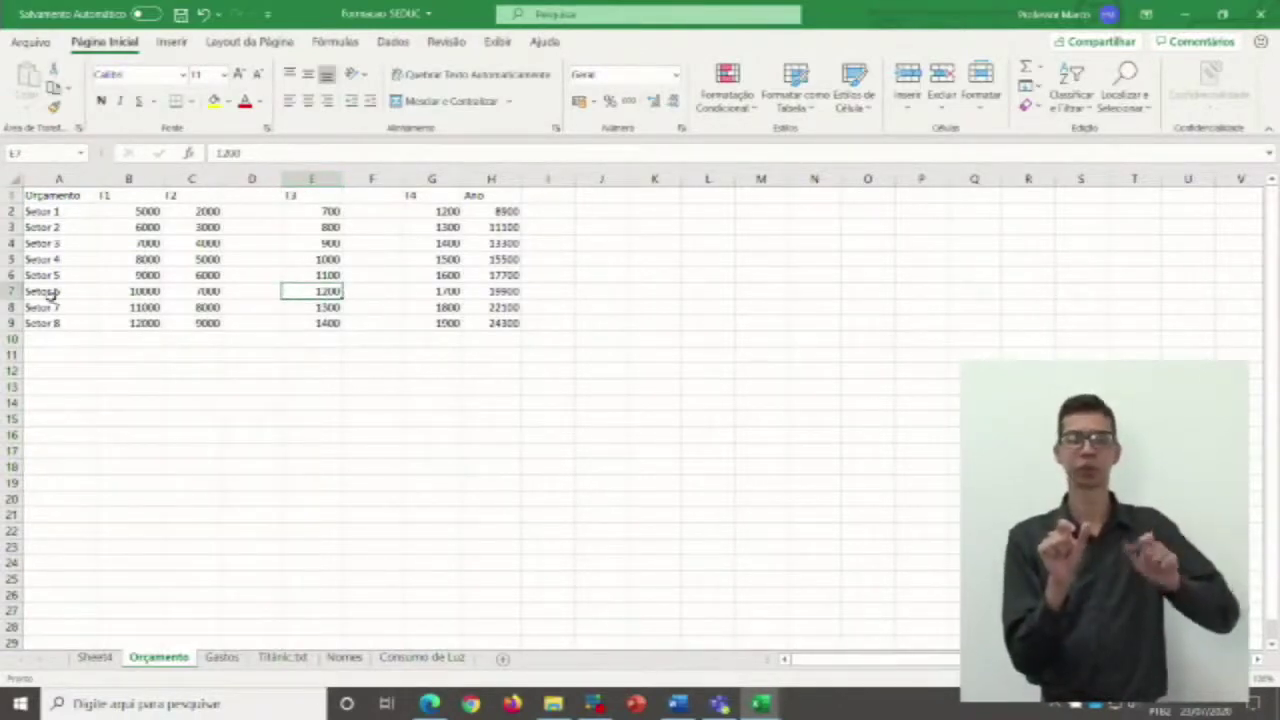
Insert one blank row above Setor 4 and another above Setor 8.
right_click(8, 259)
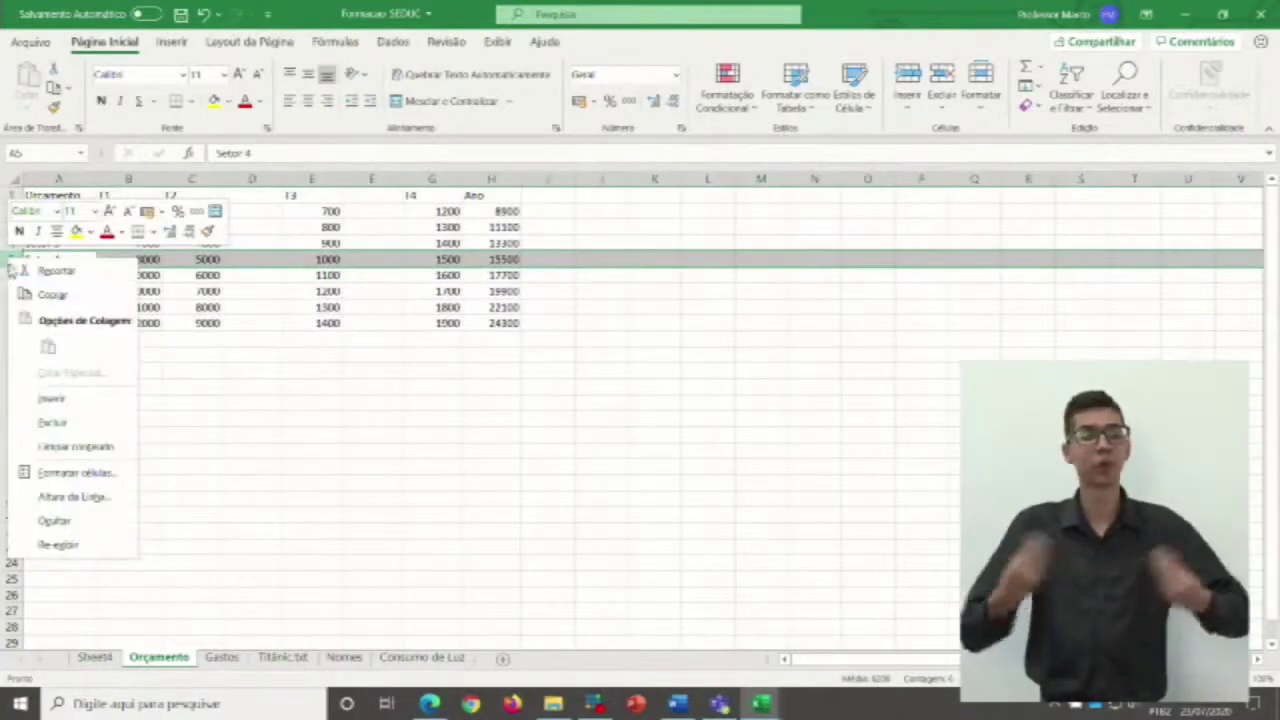
click(51, 398)
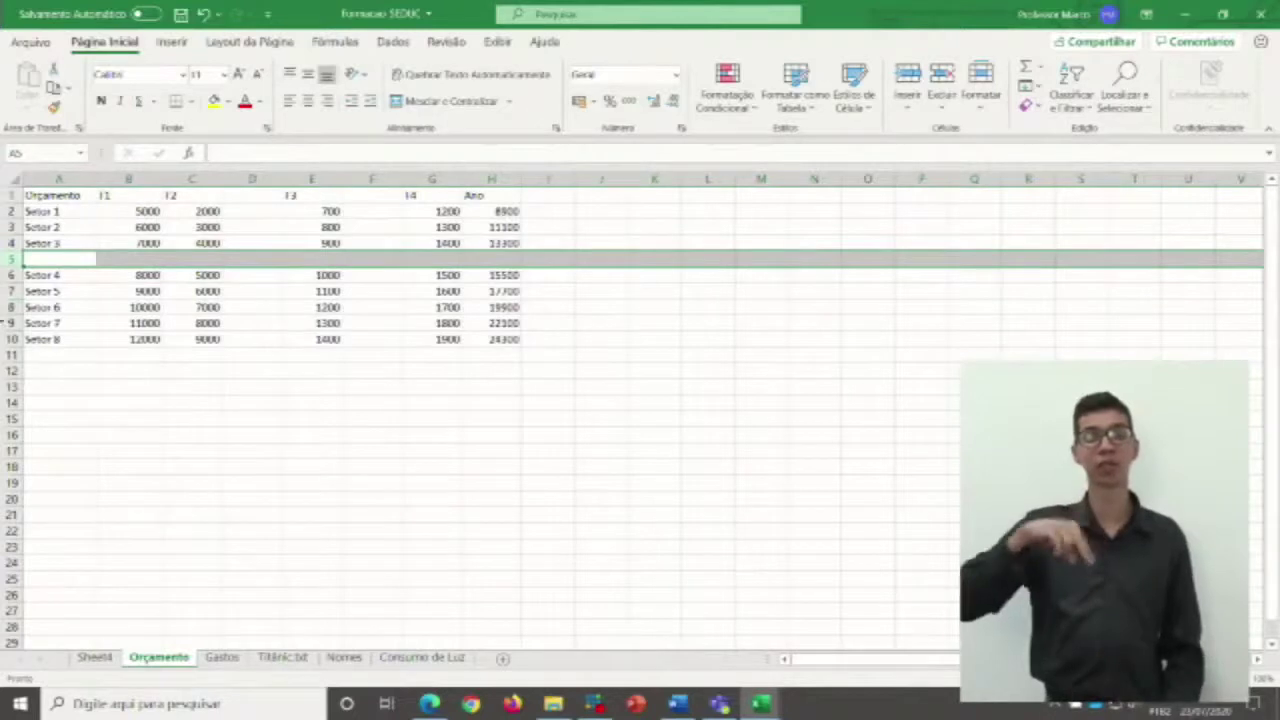
right_click(12, 340)
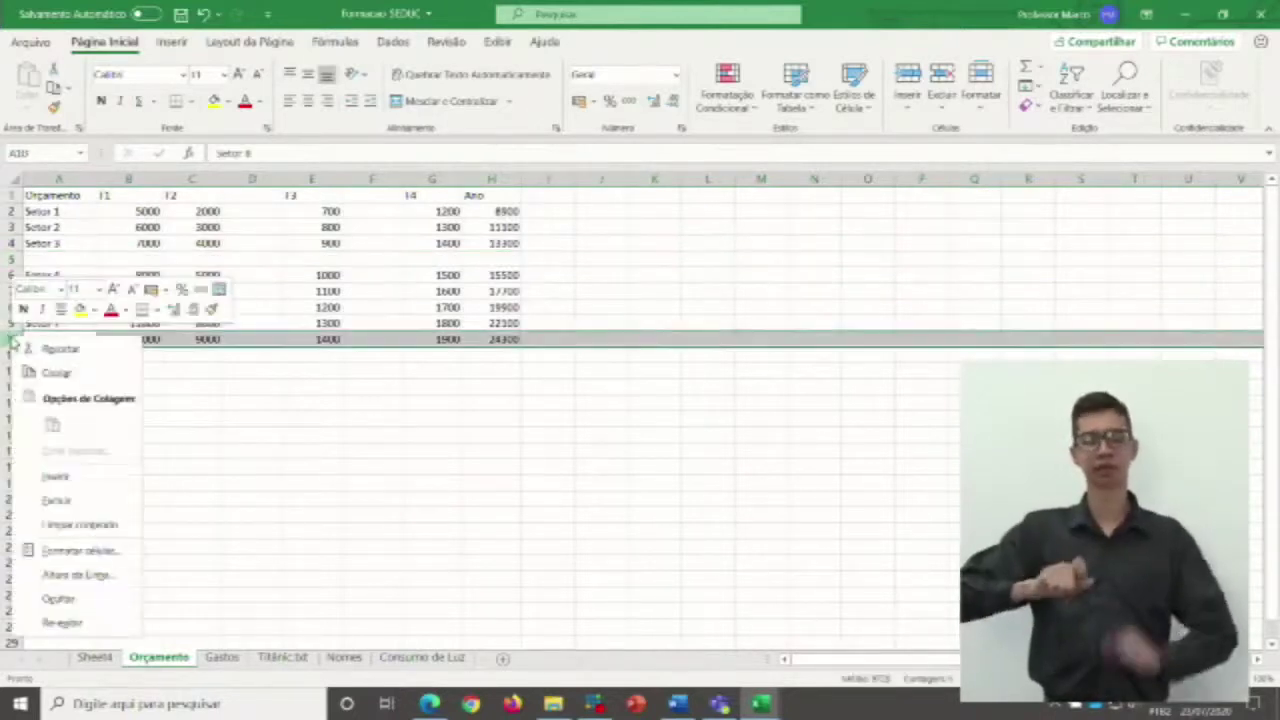
click(75, 477)
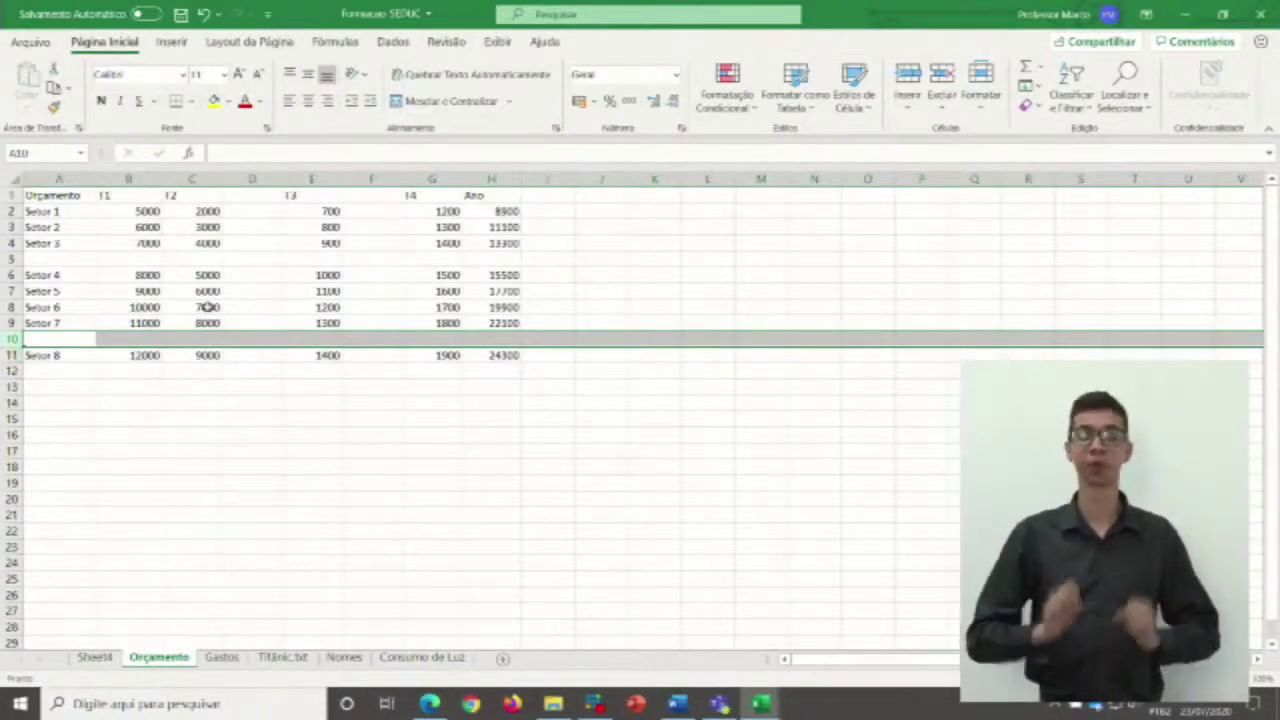
click(326, 403)
click(107, 322)
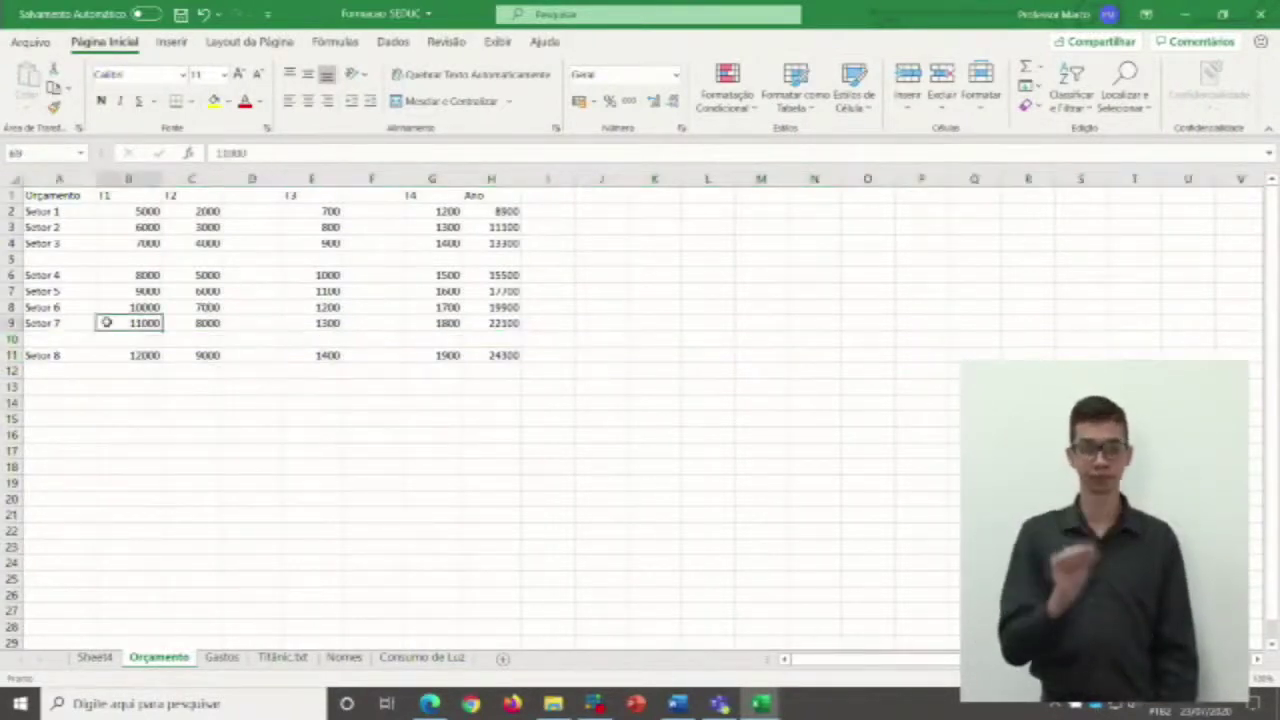
click(412, 290)
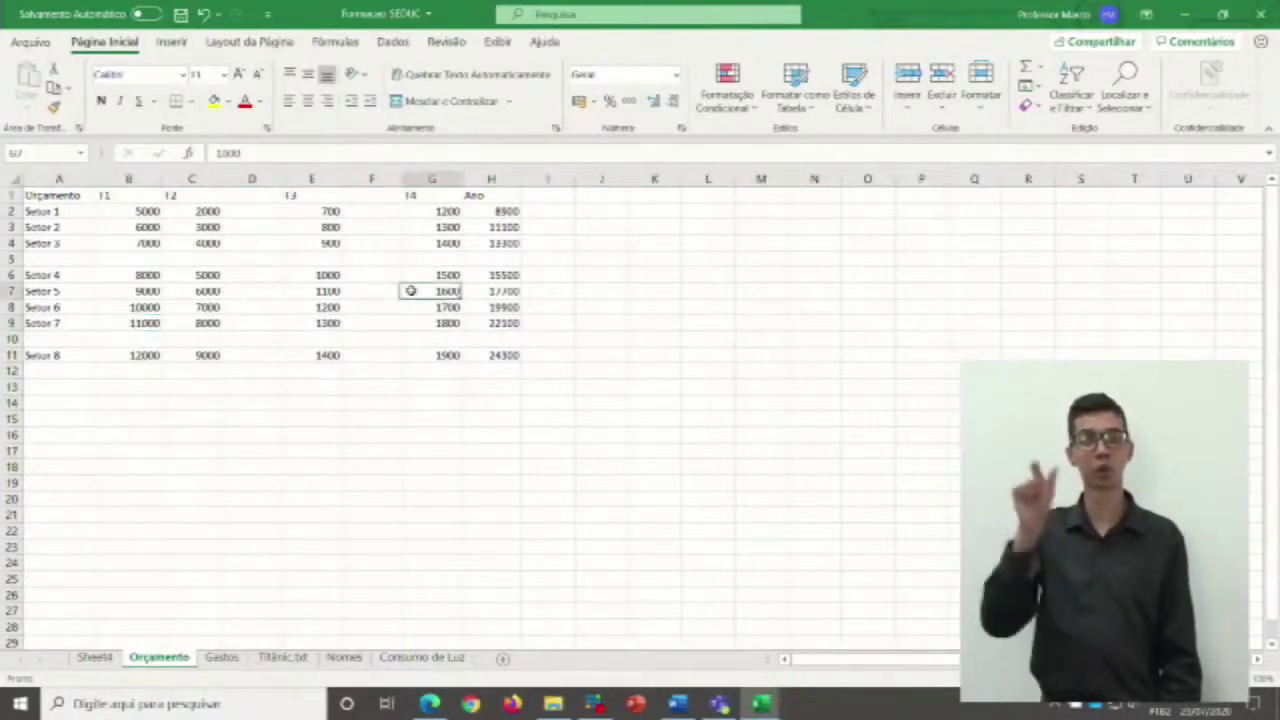
Delete the two blank rows above Setor 4 and above Setor 8.
click(10, 258)
right_click(12, 258)
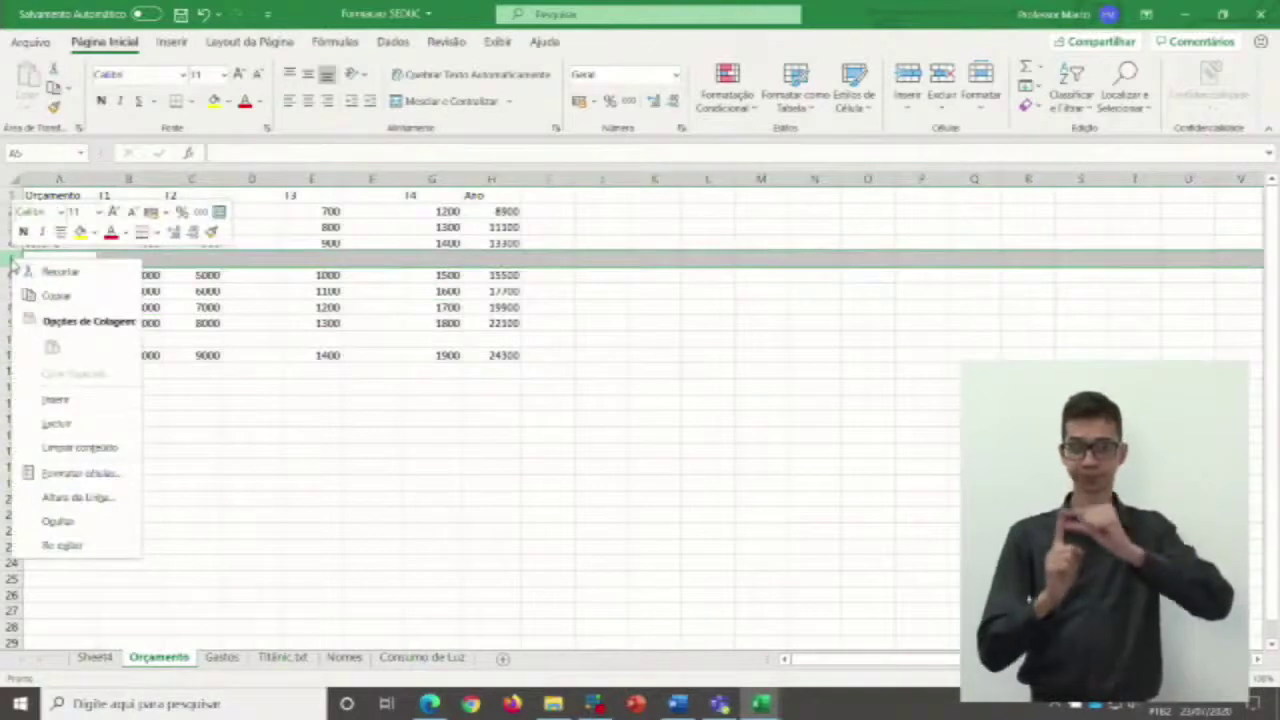
click(80, 424)
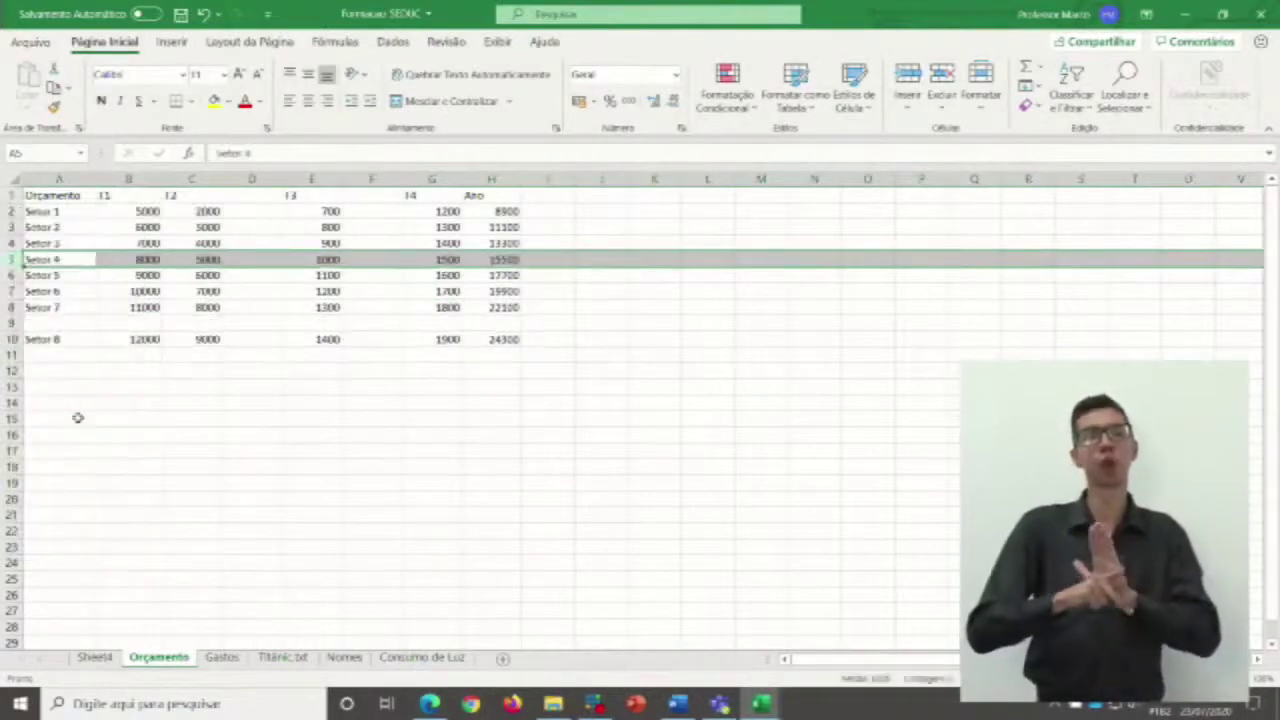
click(10, 323)
right_click(10, 323)
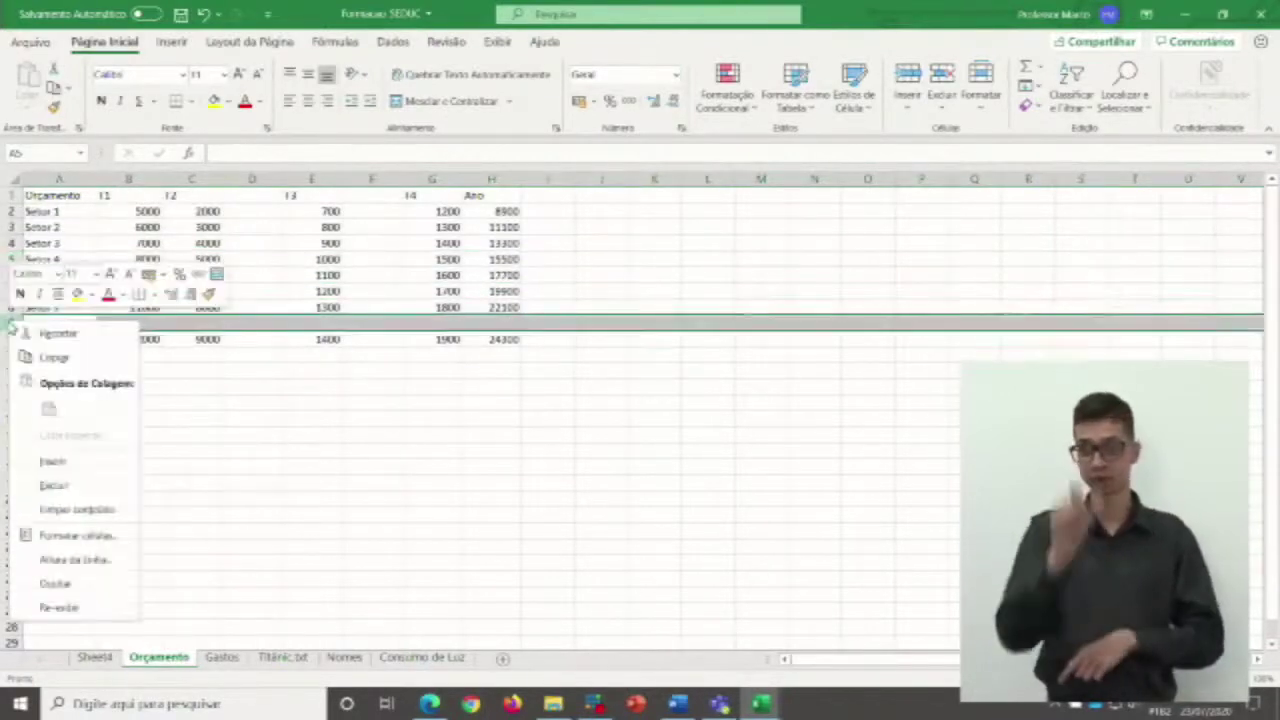
click(83, 485)
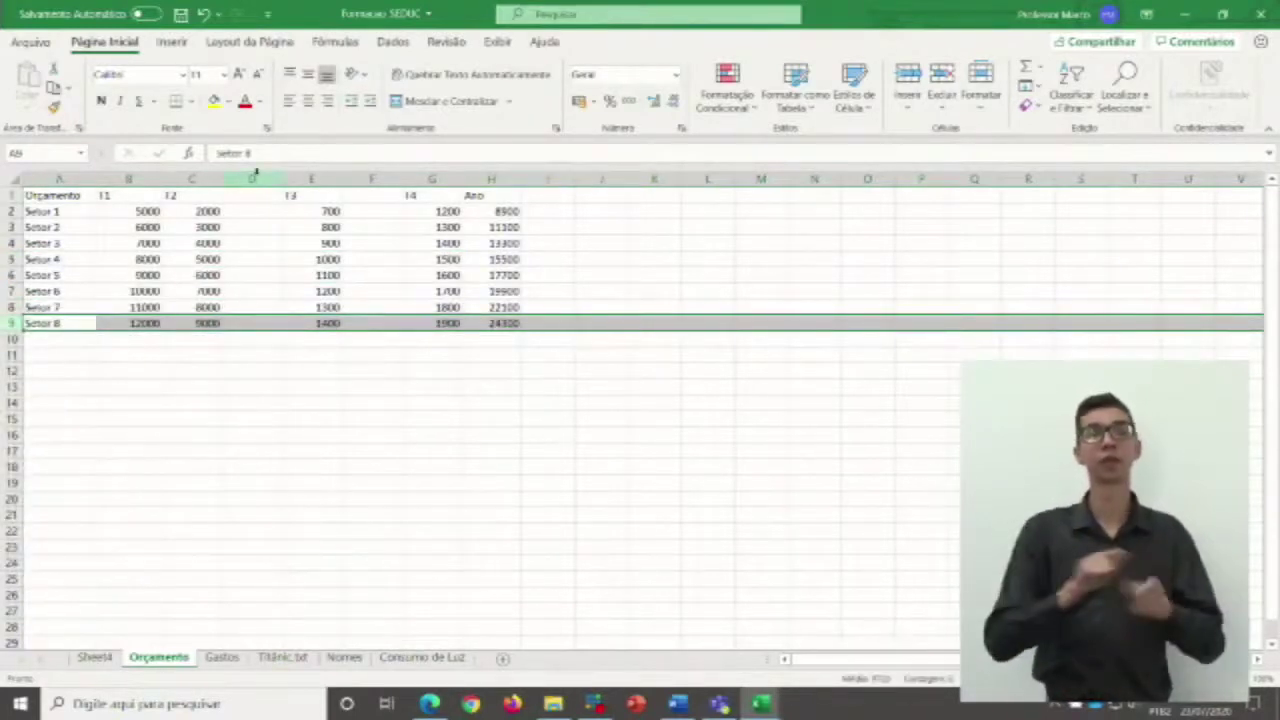
Delete the blank columns before T3 and T4 in the budget table.
right_click(255, 177)
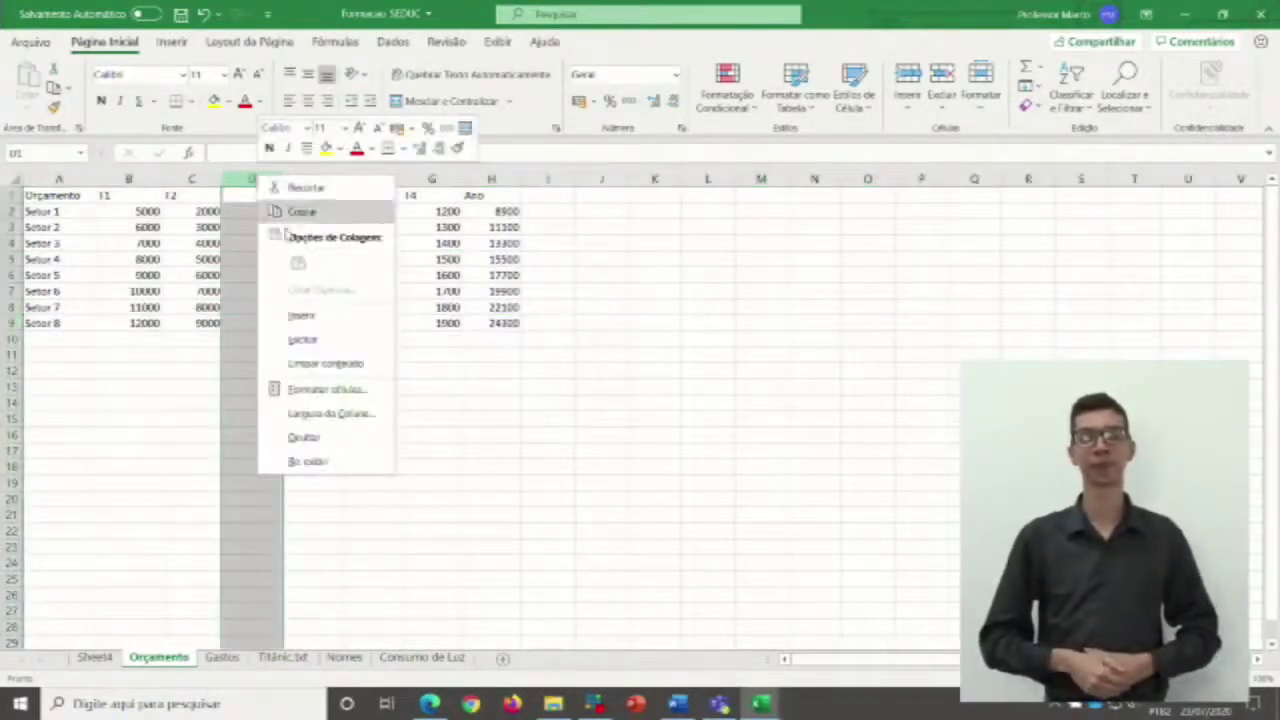
click(310, 339)
right_click(311, 178)
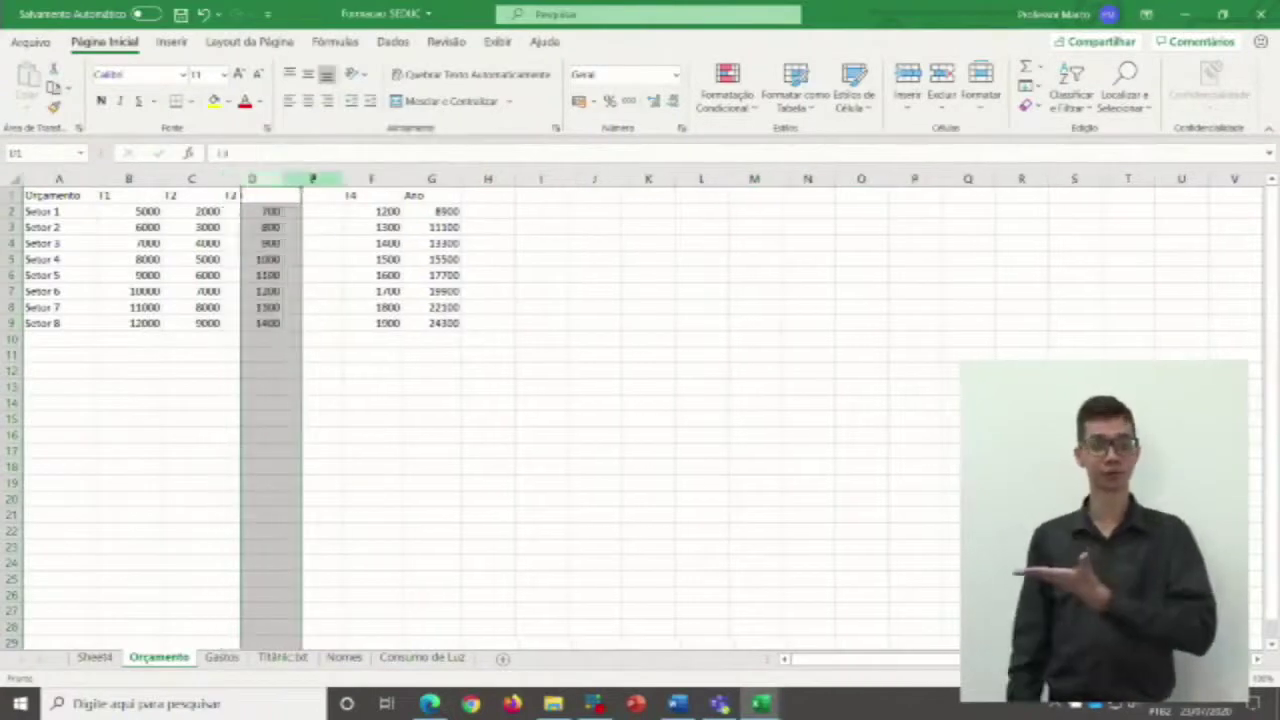
click(359, 346)
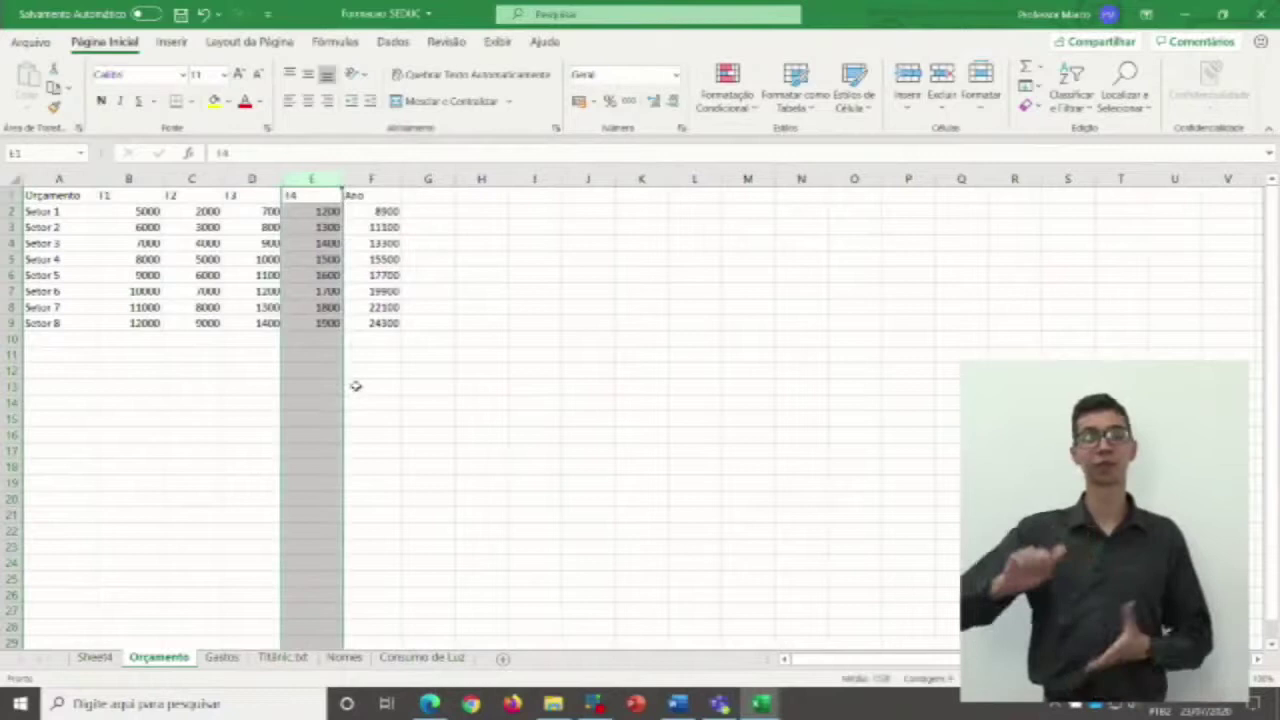
click(361, 376)
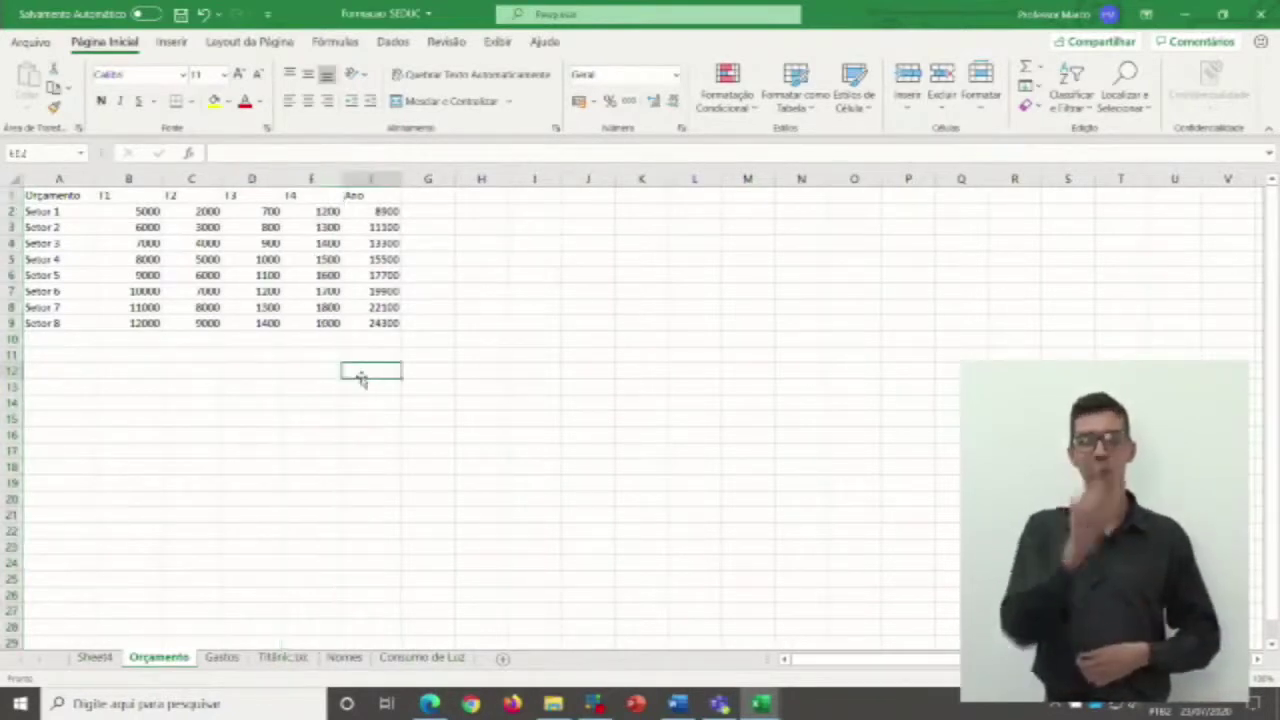
Review the budget table by selecting the sector names in A2:A9 and the T1 to T4 values in B2:E9.
click(318, 258)
click(285, 237)
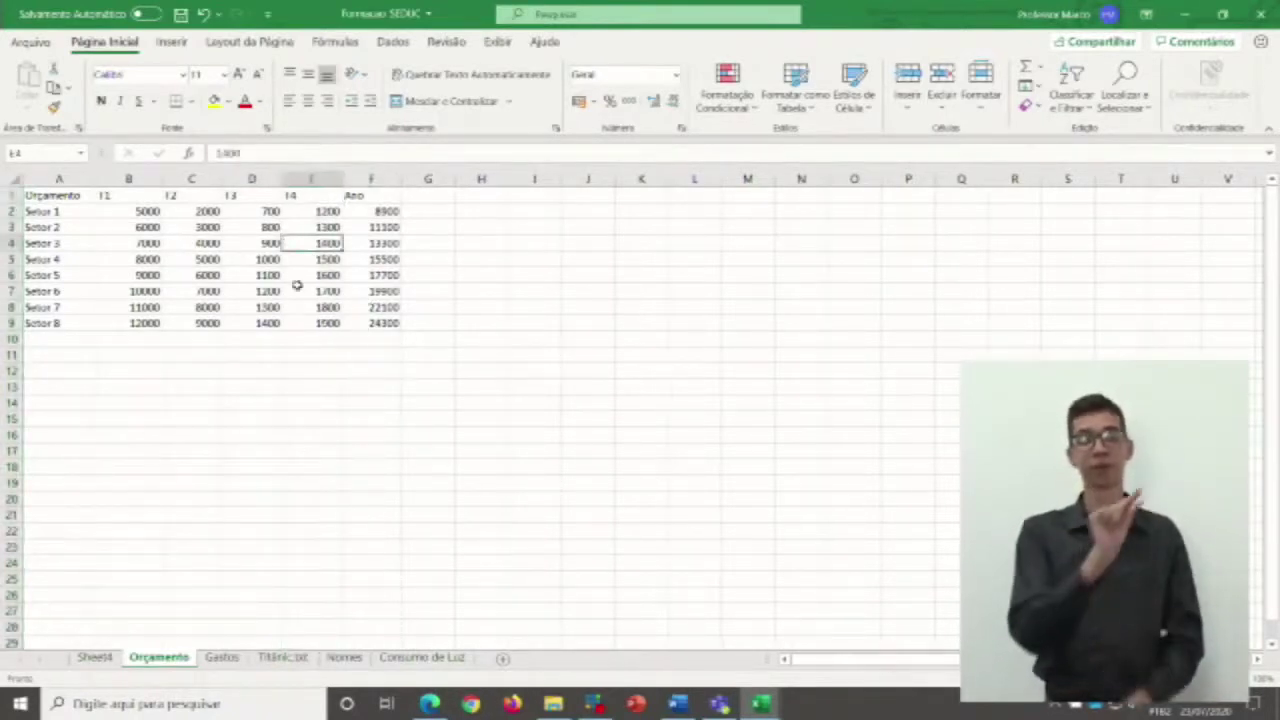
click(308, 274)
drag(62, 214, 91, 323)
drag(147, 212, 313, 323)
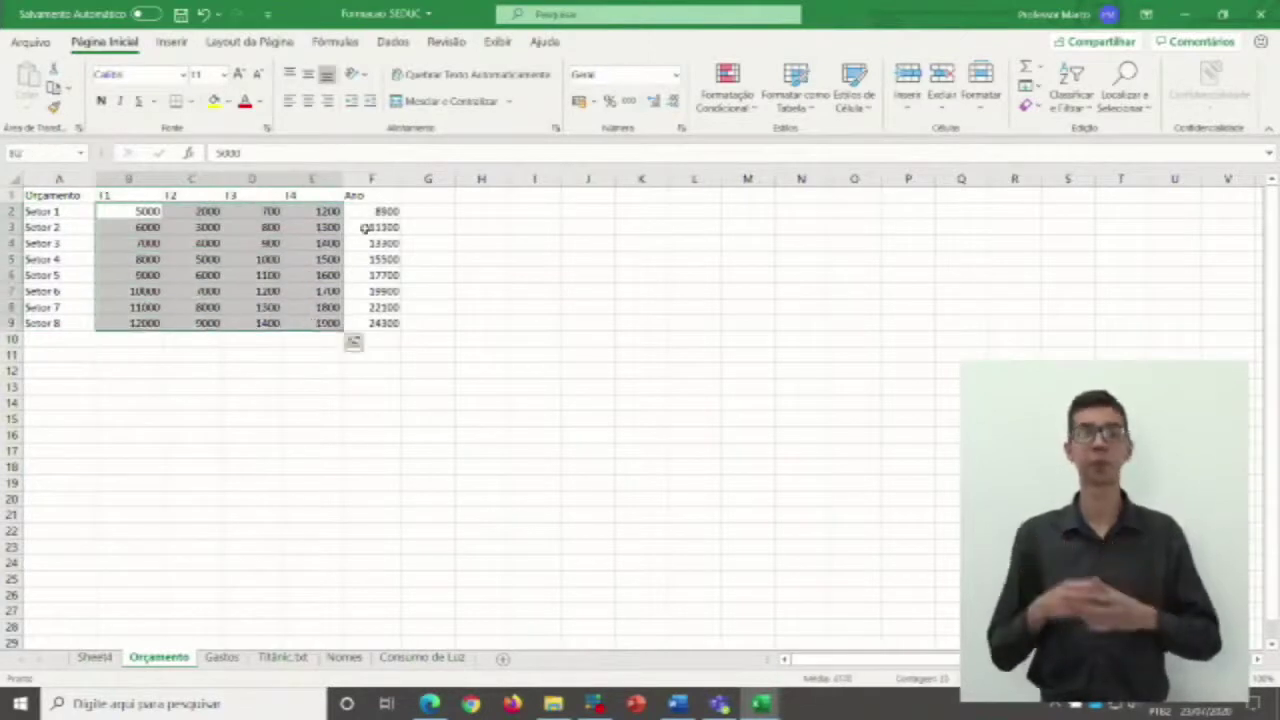
Clear the Ano heading and its values from cells F1:F9, and select the Setor 1 value for T1.
drag(366, 195, 368, 316)
key(Delete)
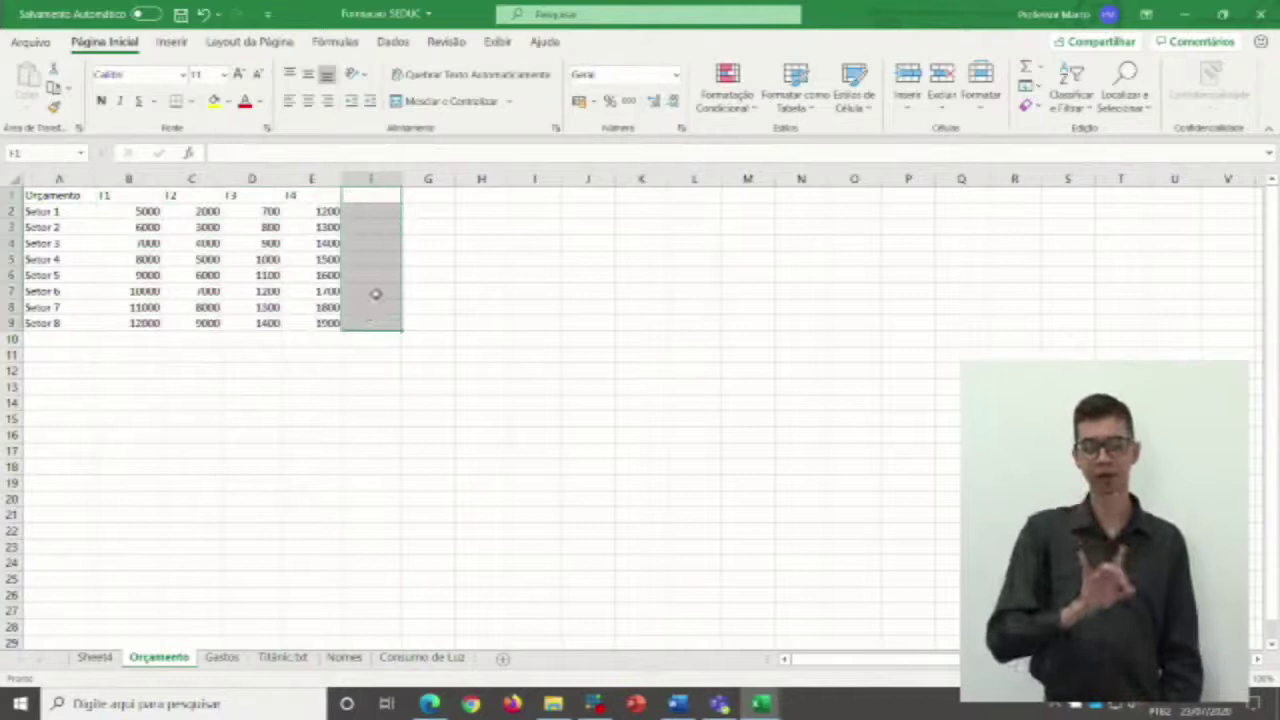
click(388, 289)
click(486, 261)
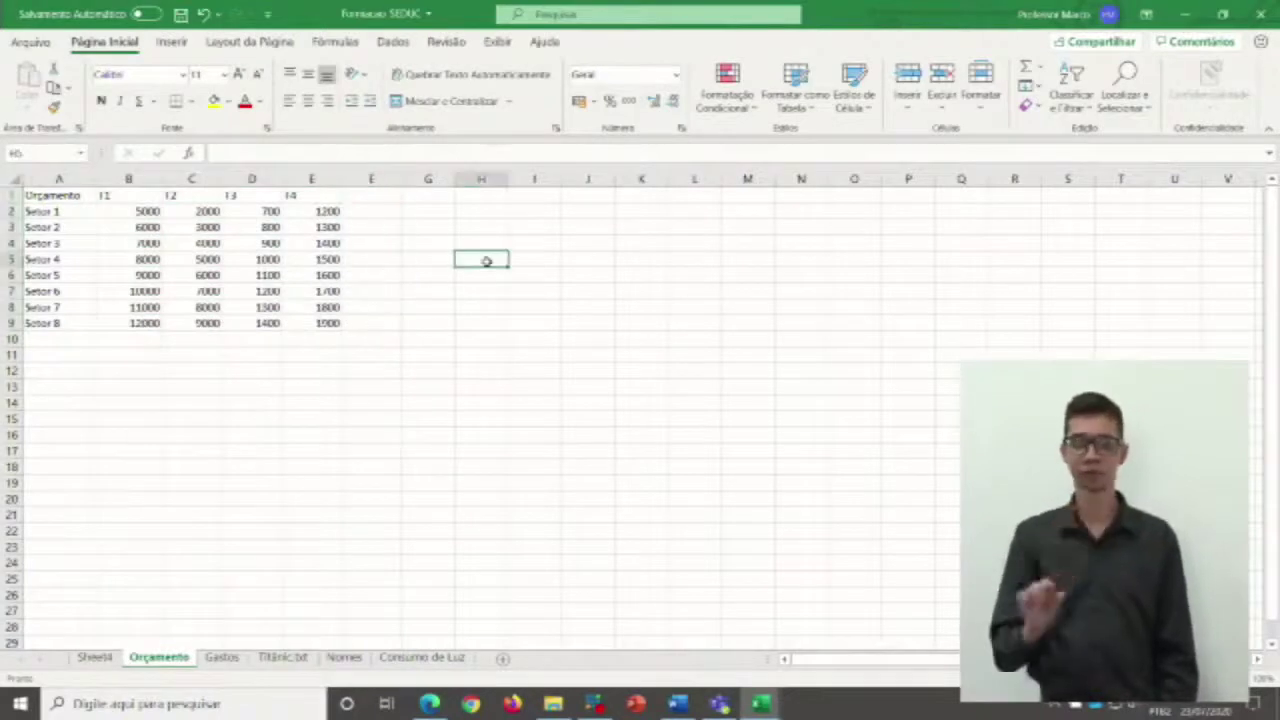
click(368, 231)
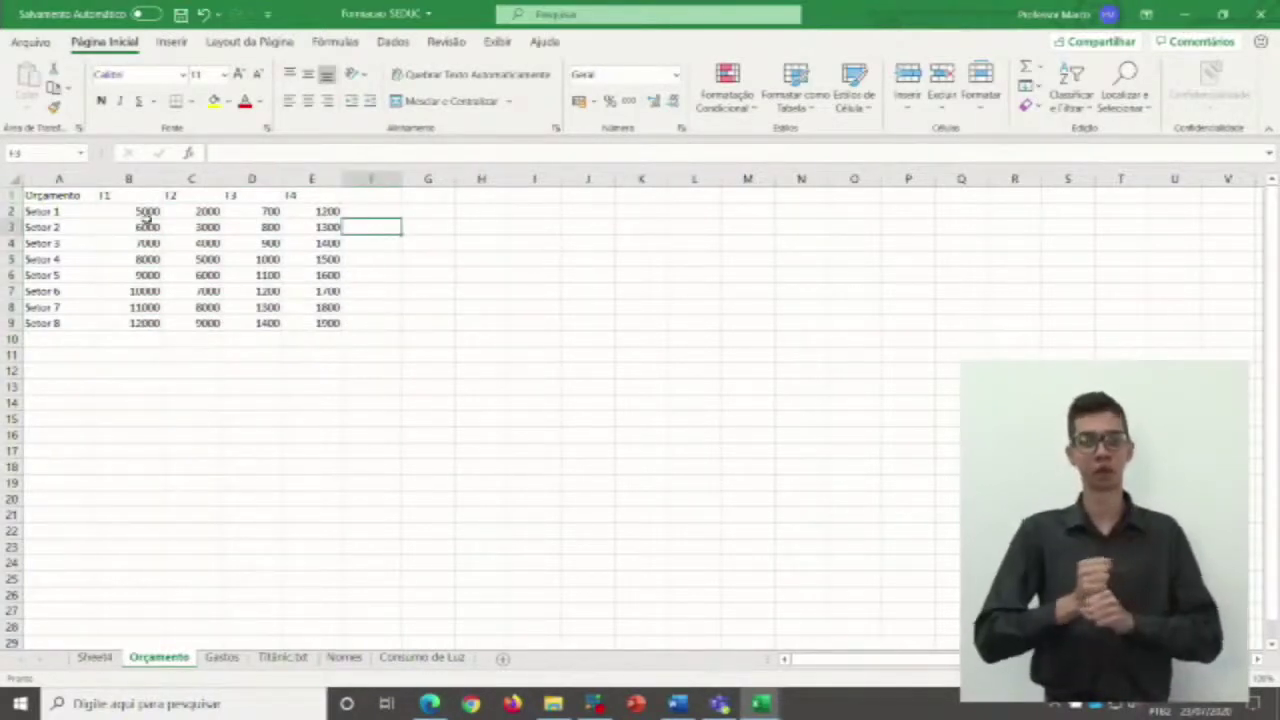
click(150, 210)
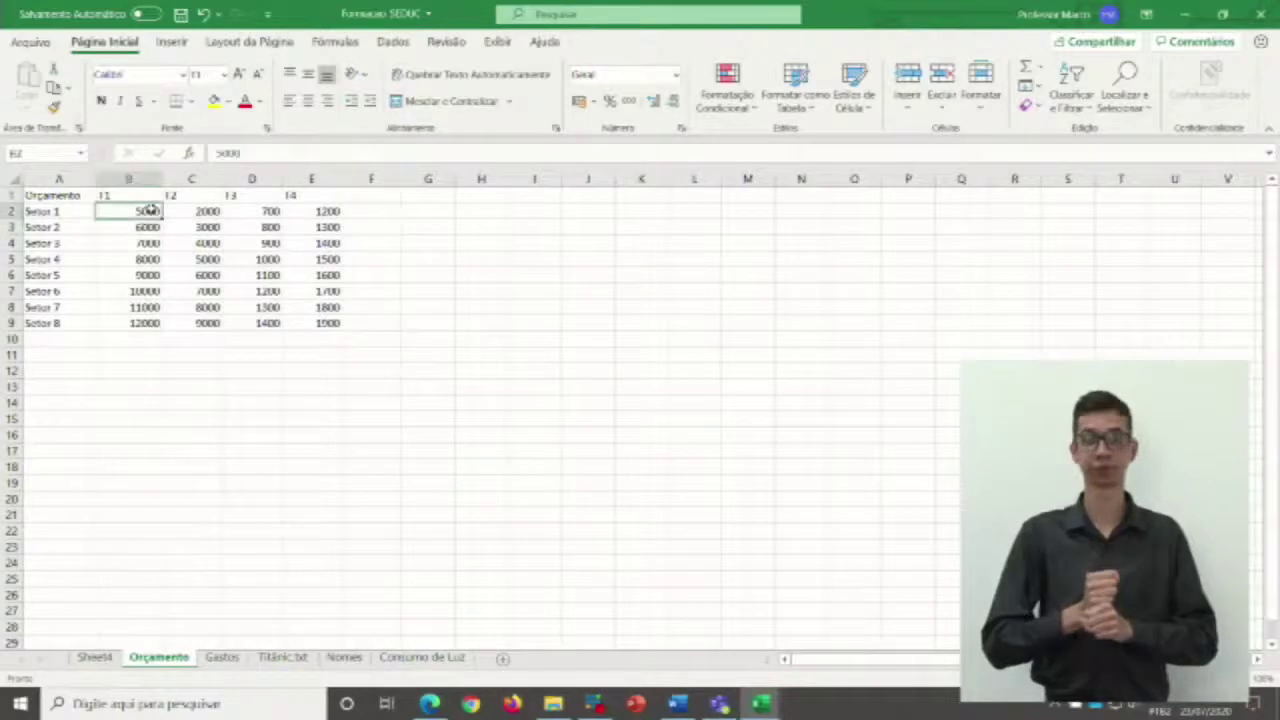
Examine individual budget values in the T2, T3 and T4 columns, ending on the Setor 1 value for T4 in E2.
click(206, 211)
click(202, 309)
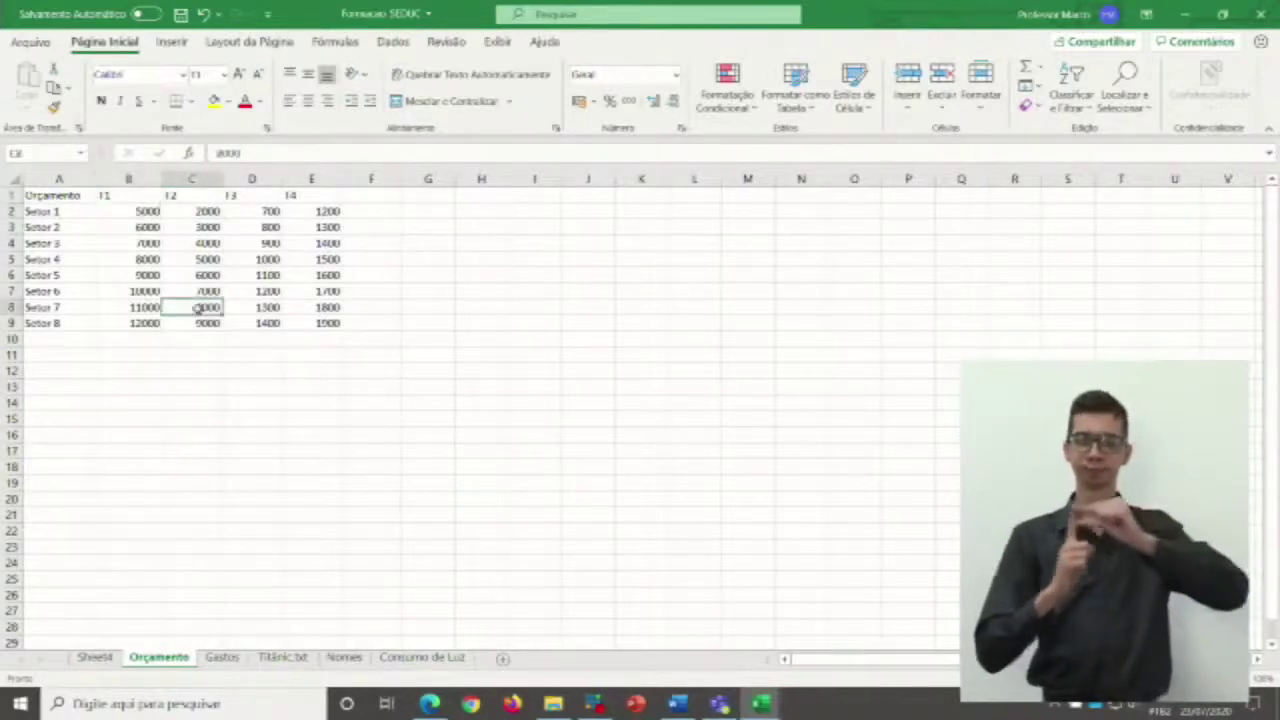
click(255, 243)
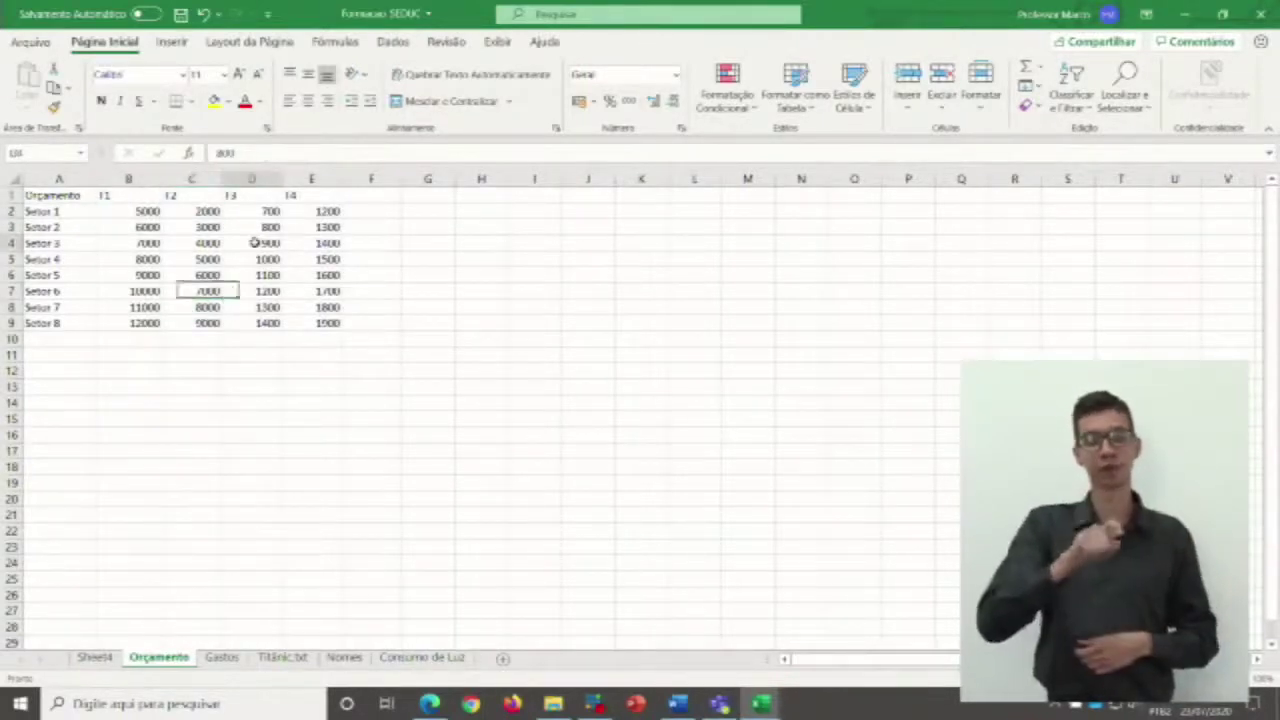
click(322, 240)
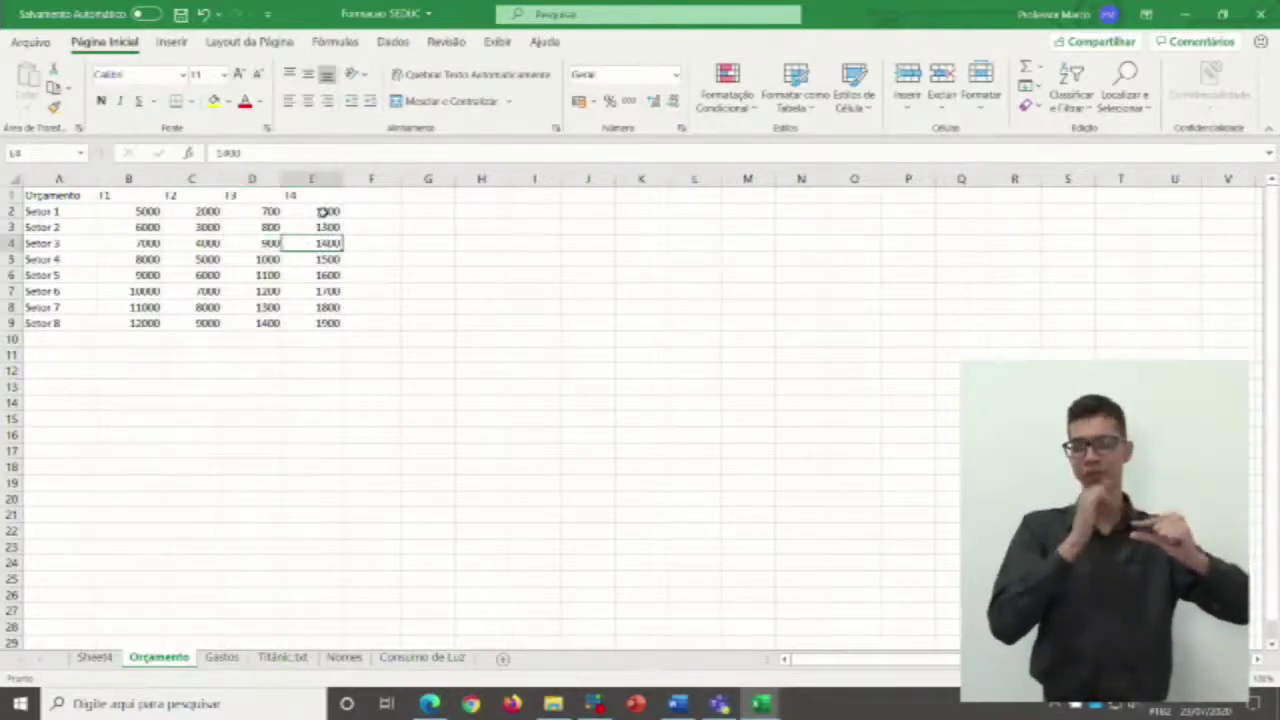
click(322, 210)
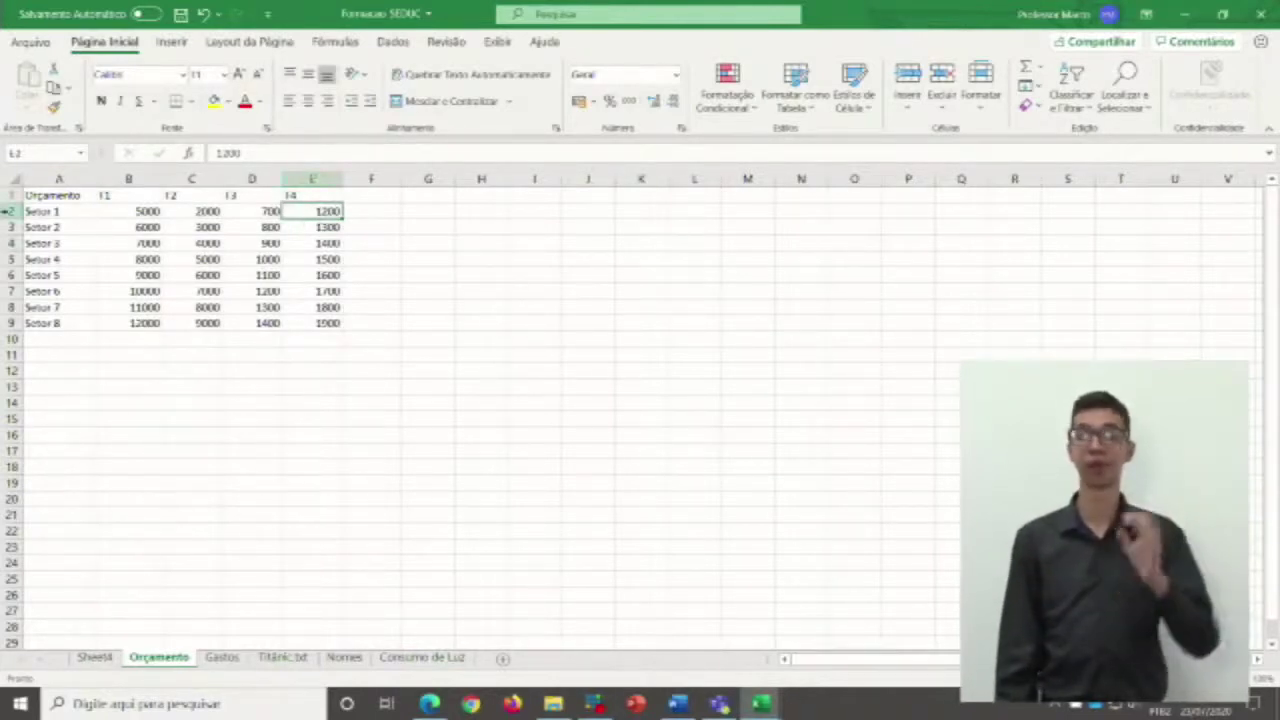
key(Down)
key(Down)
key(Down)
key(Down)
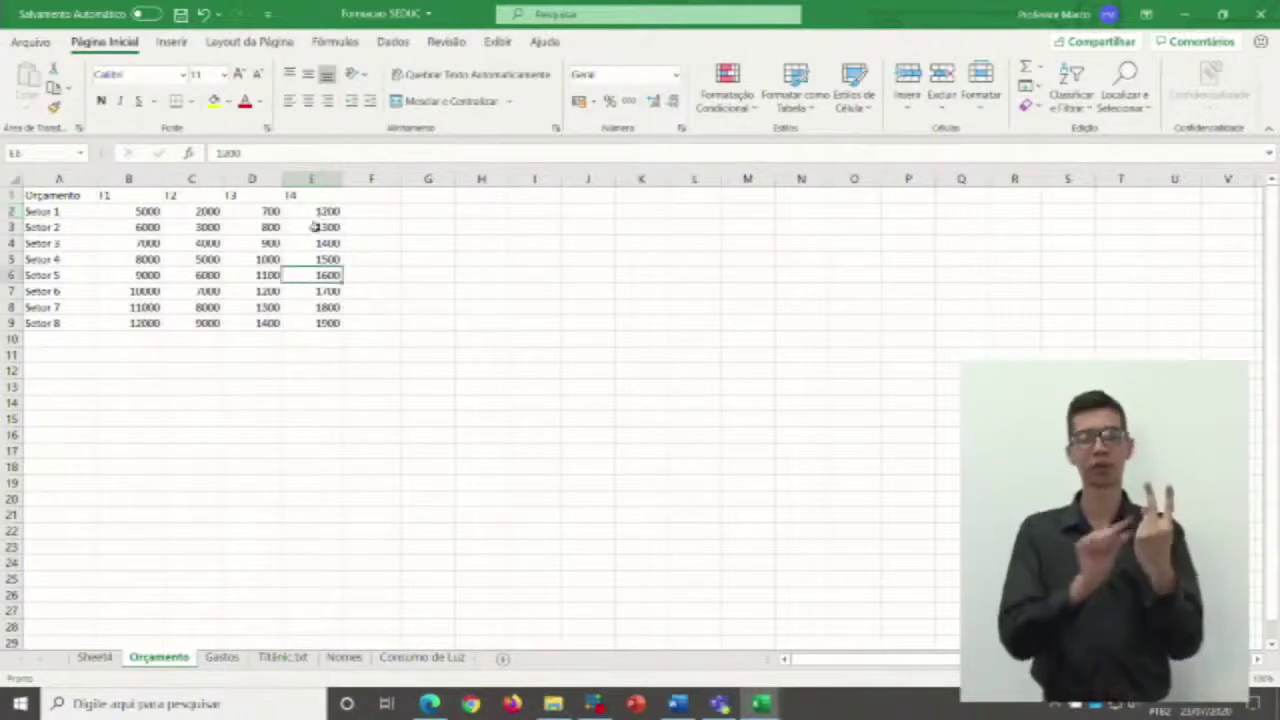
click(321, 211)
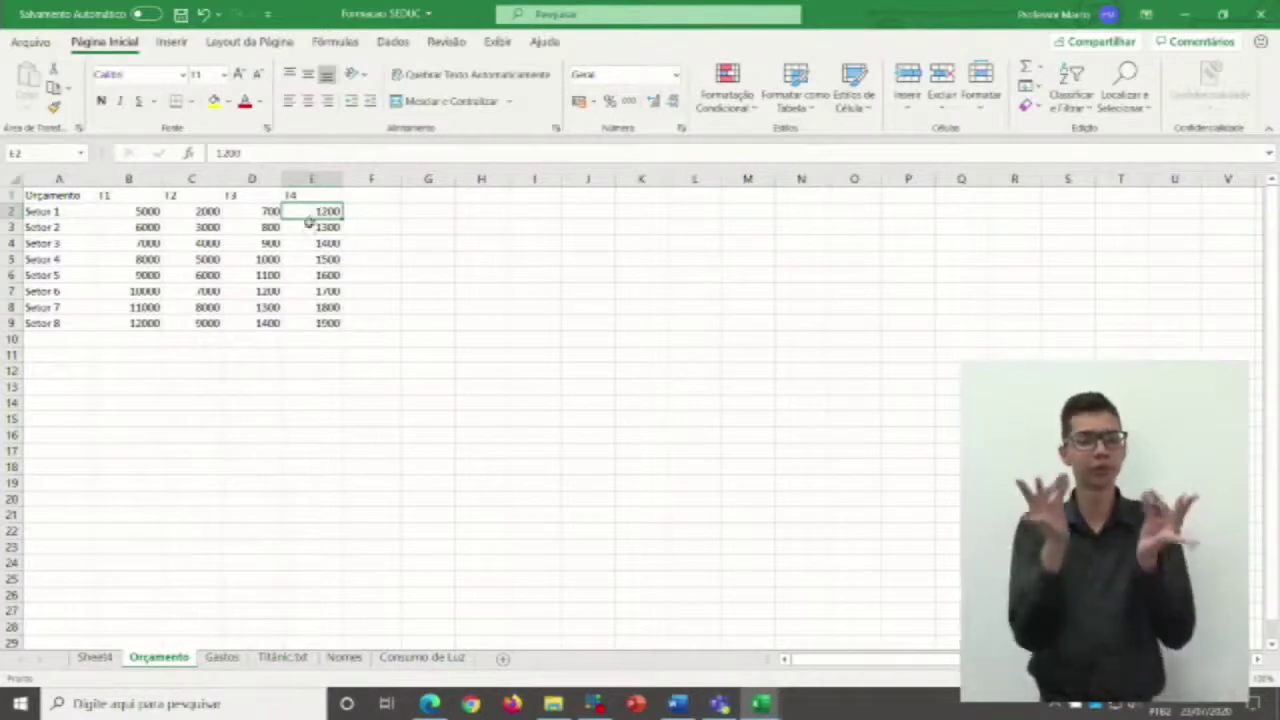
click(307, 228)
click(309, 211)
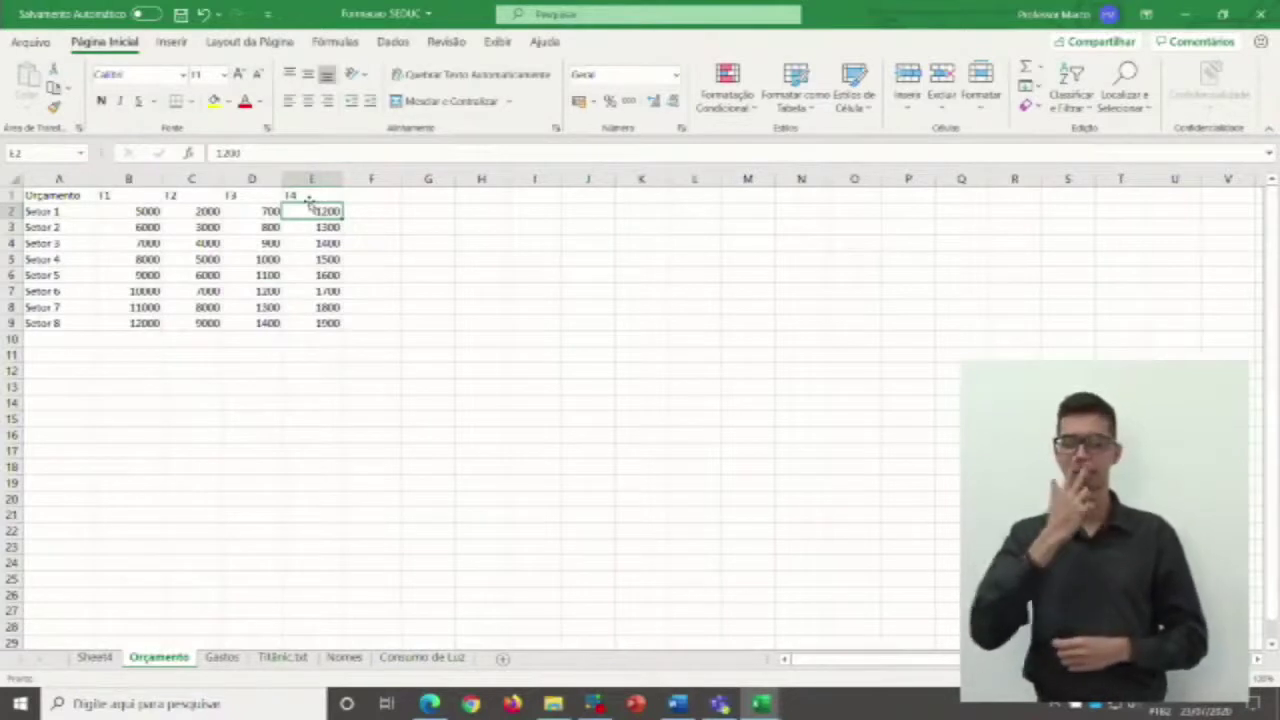
Move the Setor 1 value for T4 from E2 to H5 and back to E2.
drag(310, 205, 492, 262)
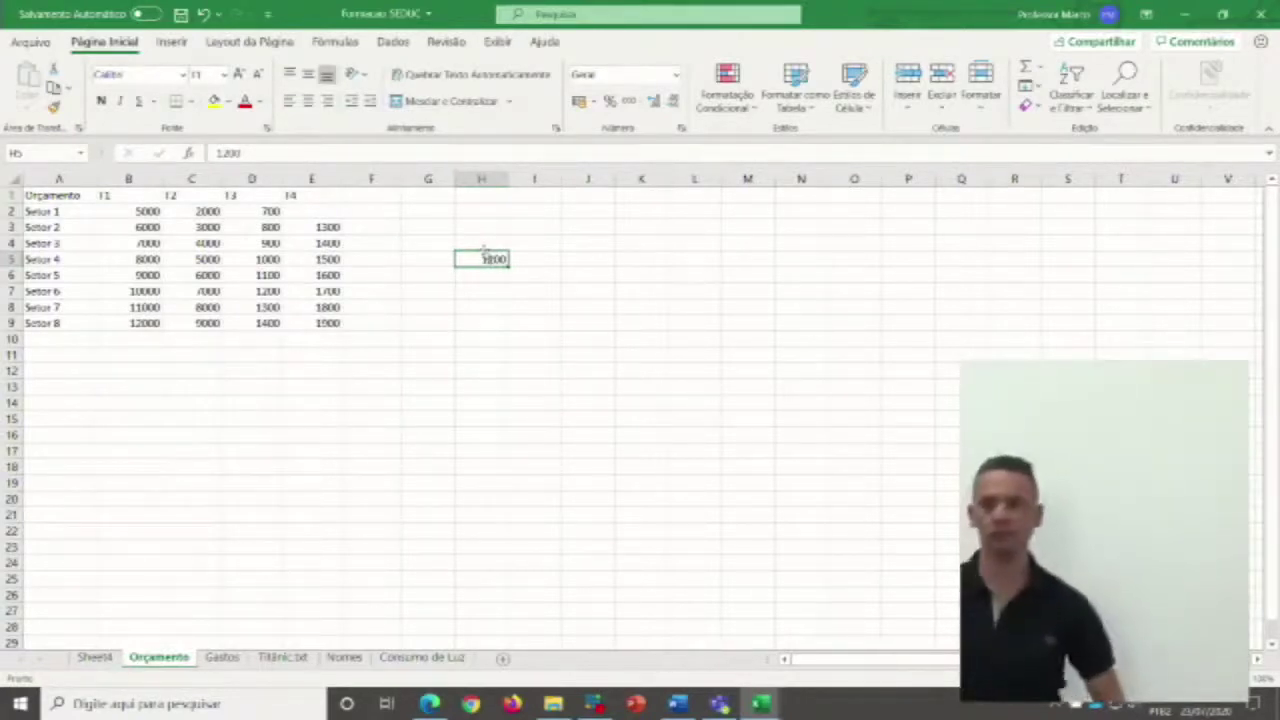
drag(484, 250, 322, 215)
click(523, 297)
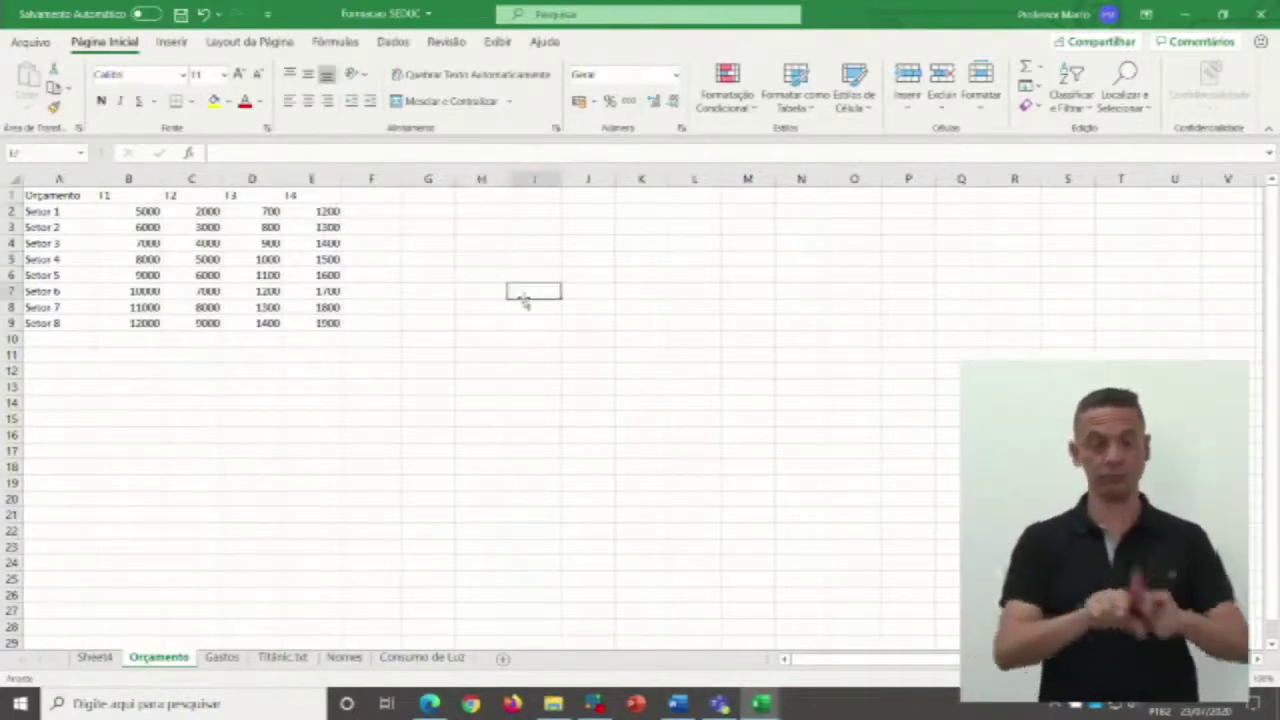
Move the Setor 4 value for T4 from E5 to the empty cell G5.
click(305, 211)
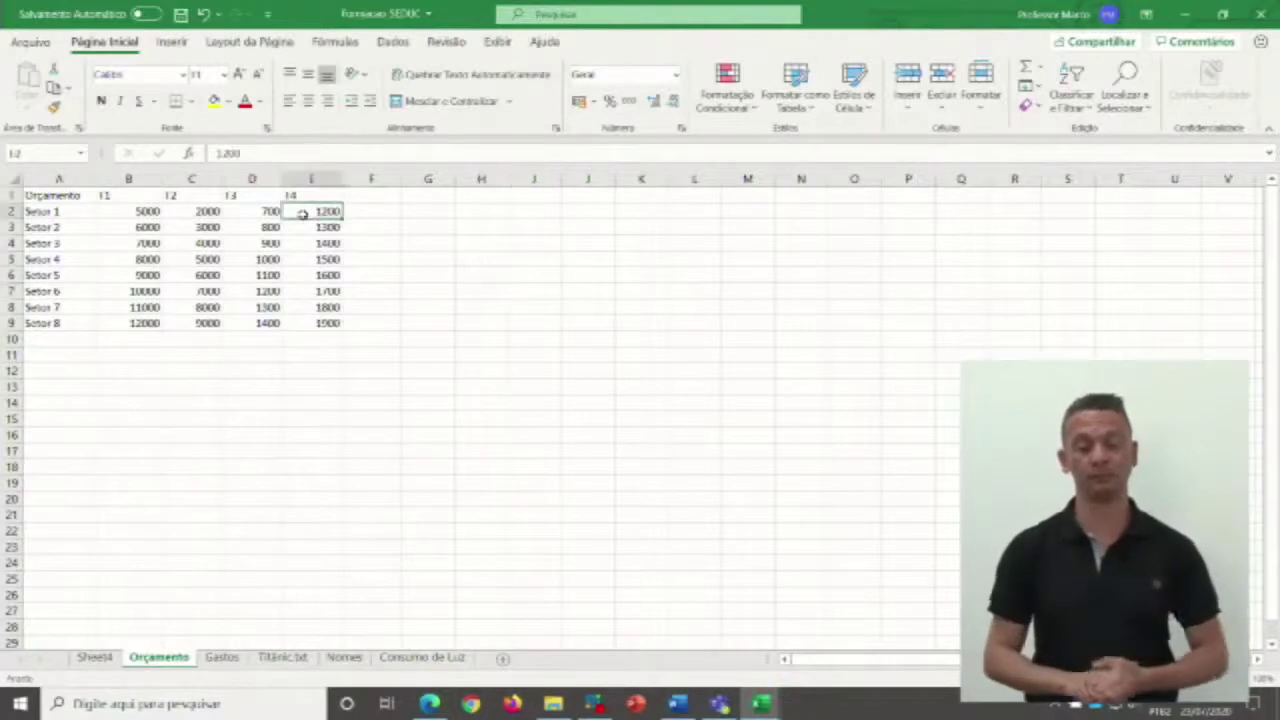
drag(309, 220, 312, 232)
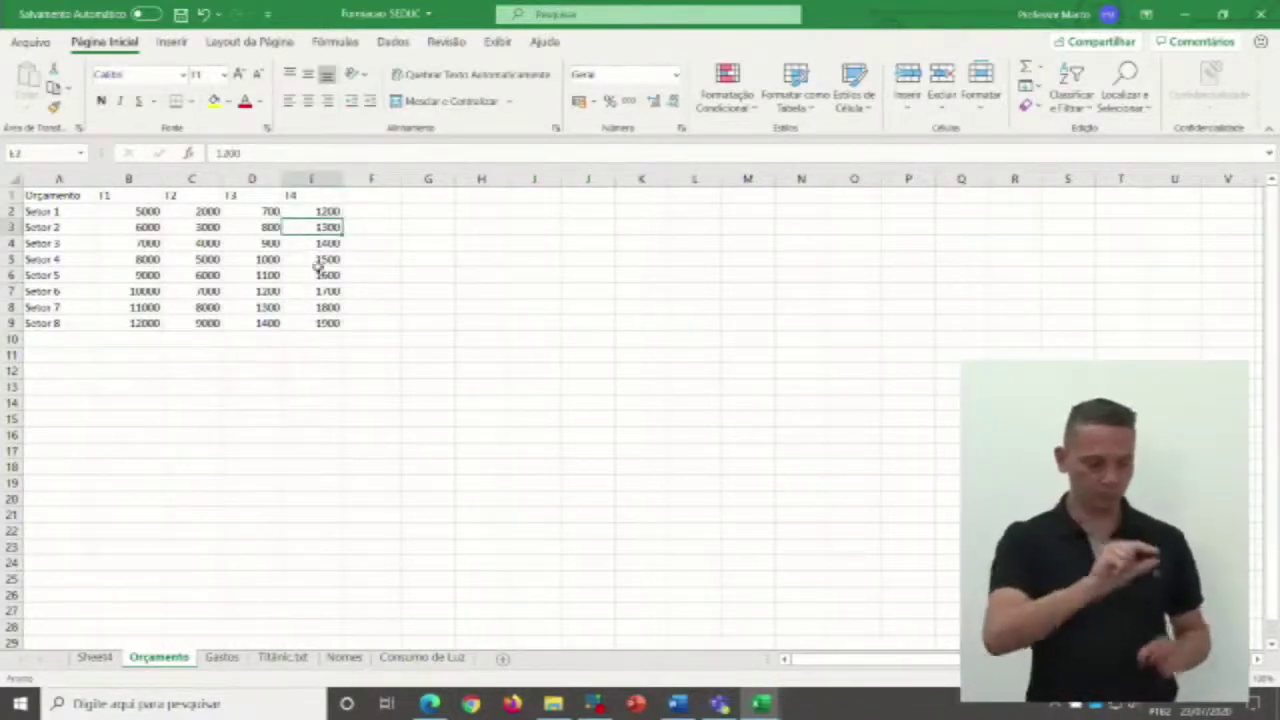
click(317, 259)
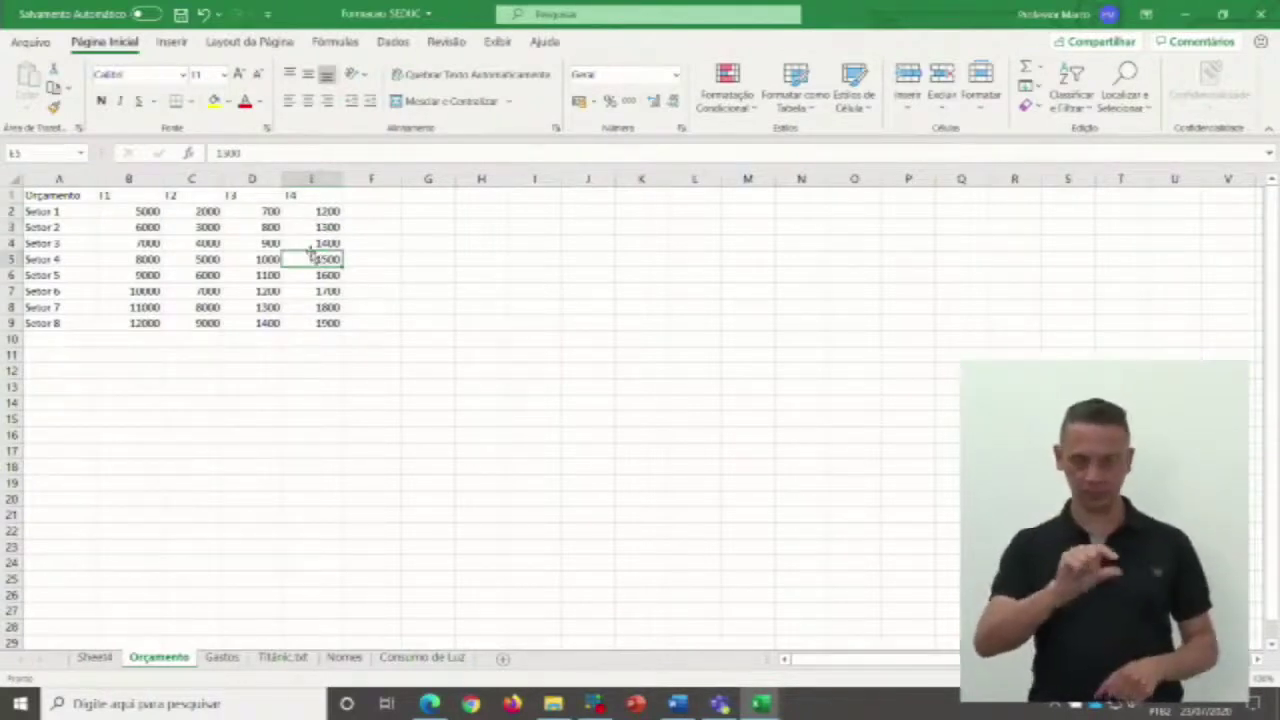
drag(311, 253, 412, 260)
click(432, 323)
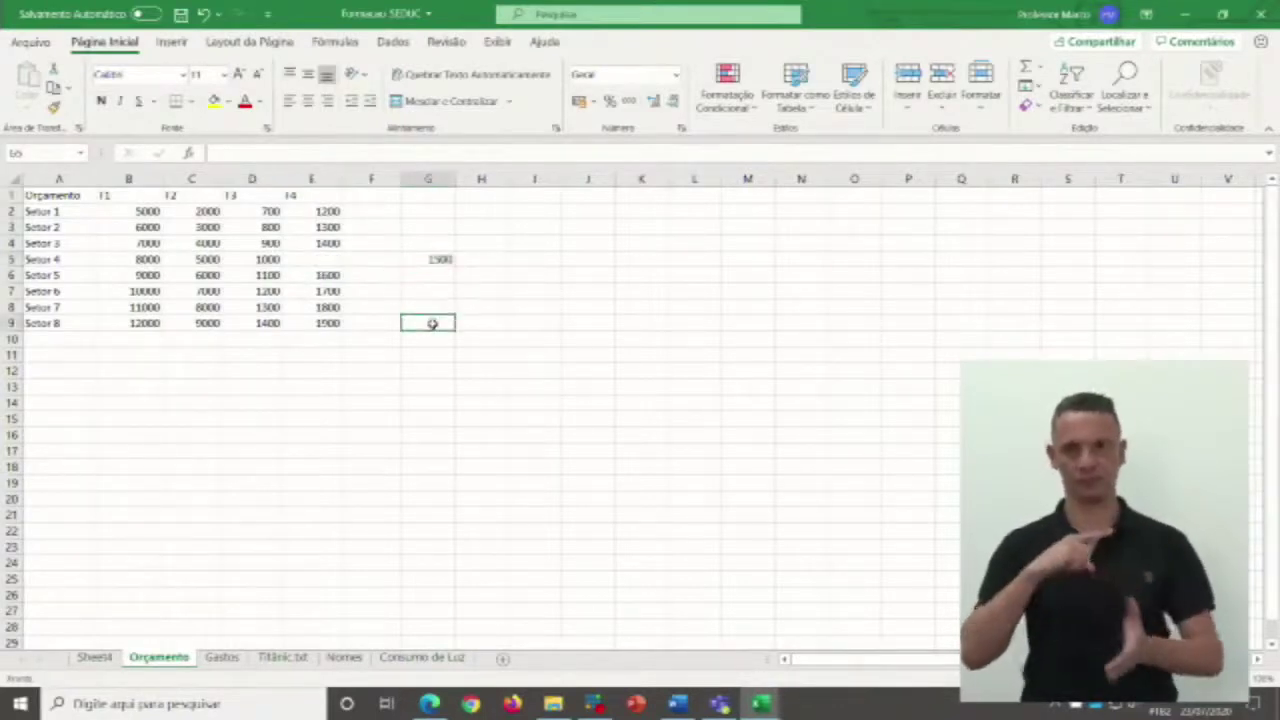
click(427, 258)
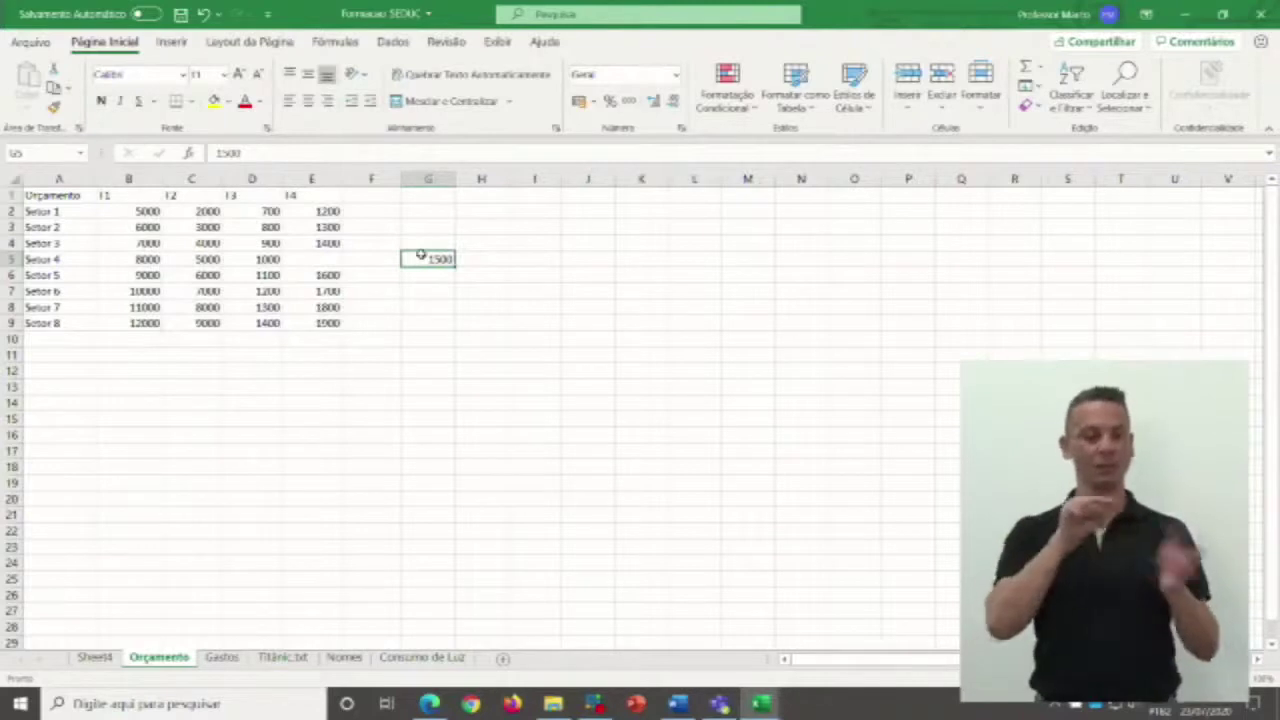
Copy the value in G5 and paste it into the empty Setor 4 cell E5.
right_click(422, 258)
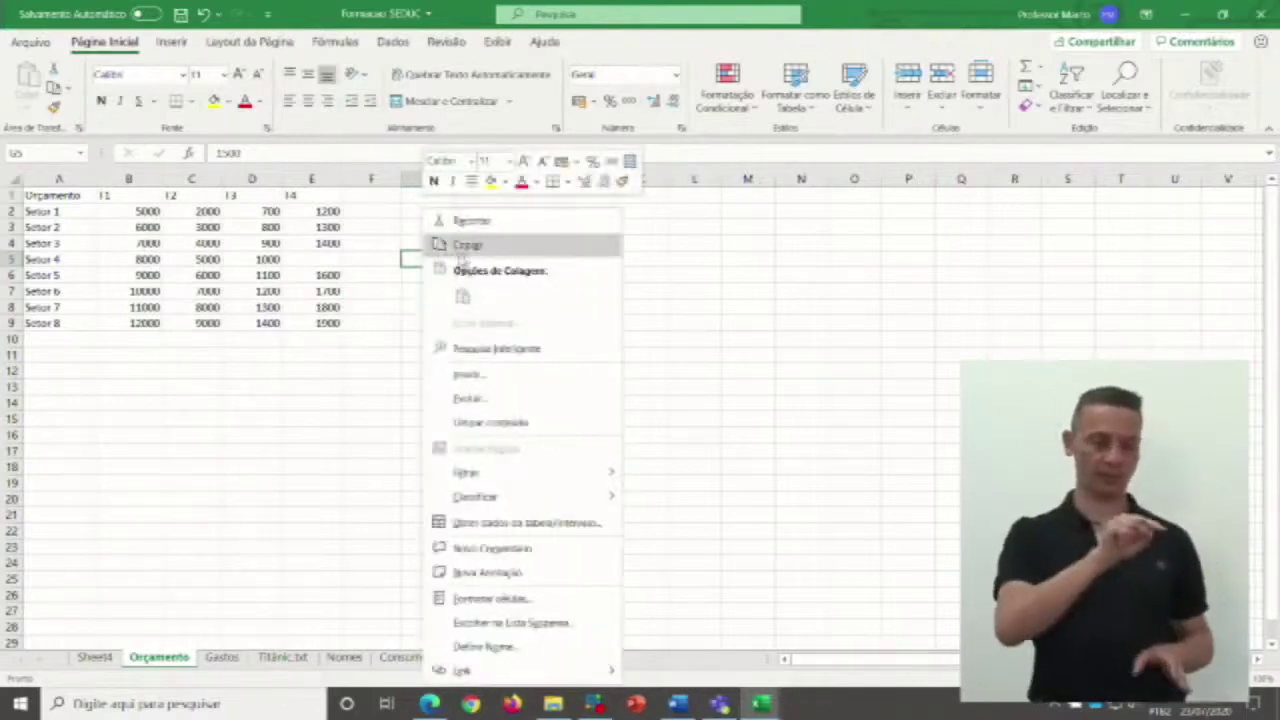
click(465, 245)
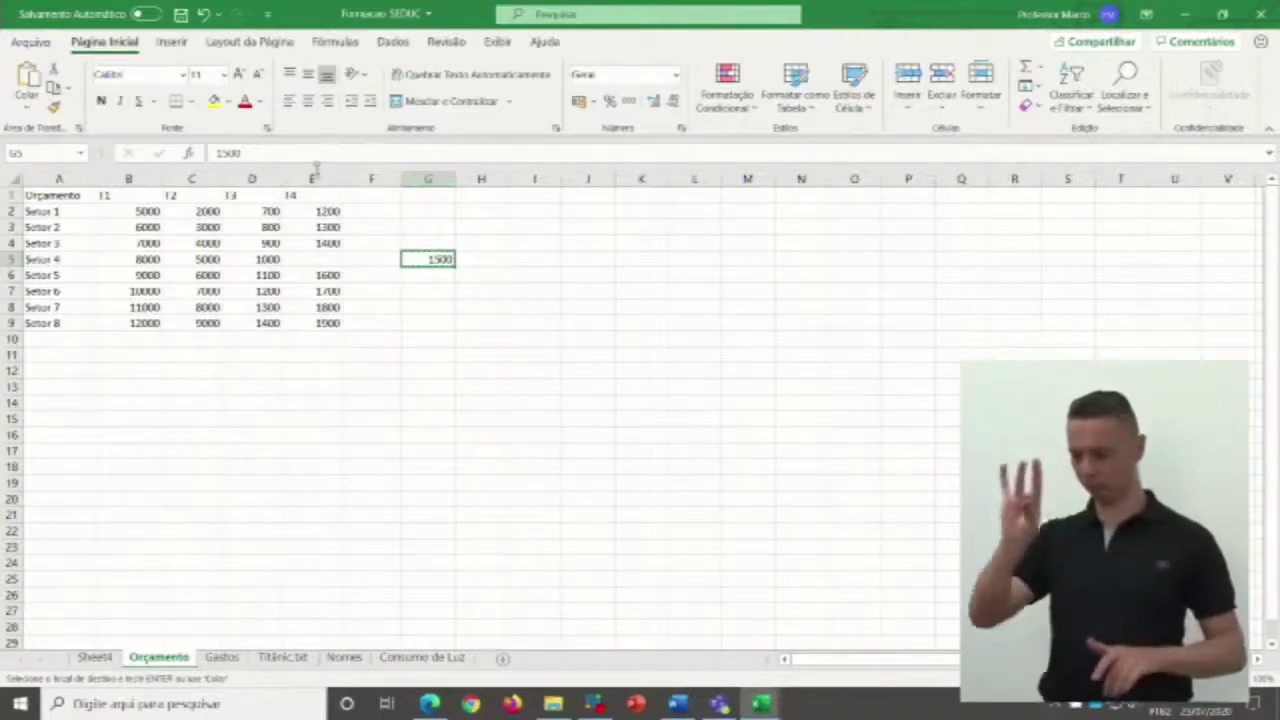
click(317, 258)
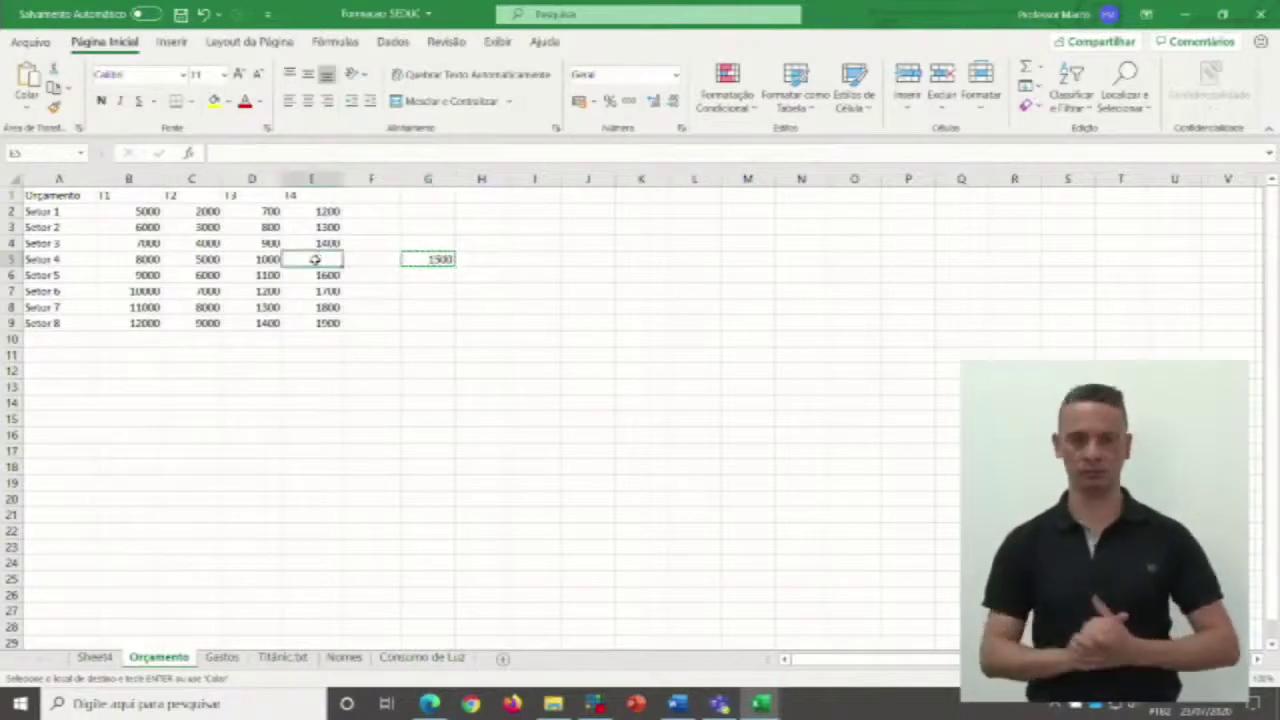
right_click(314, 260)
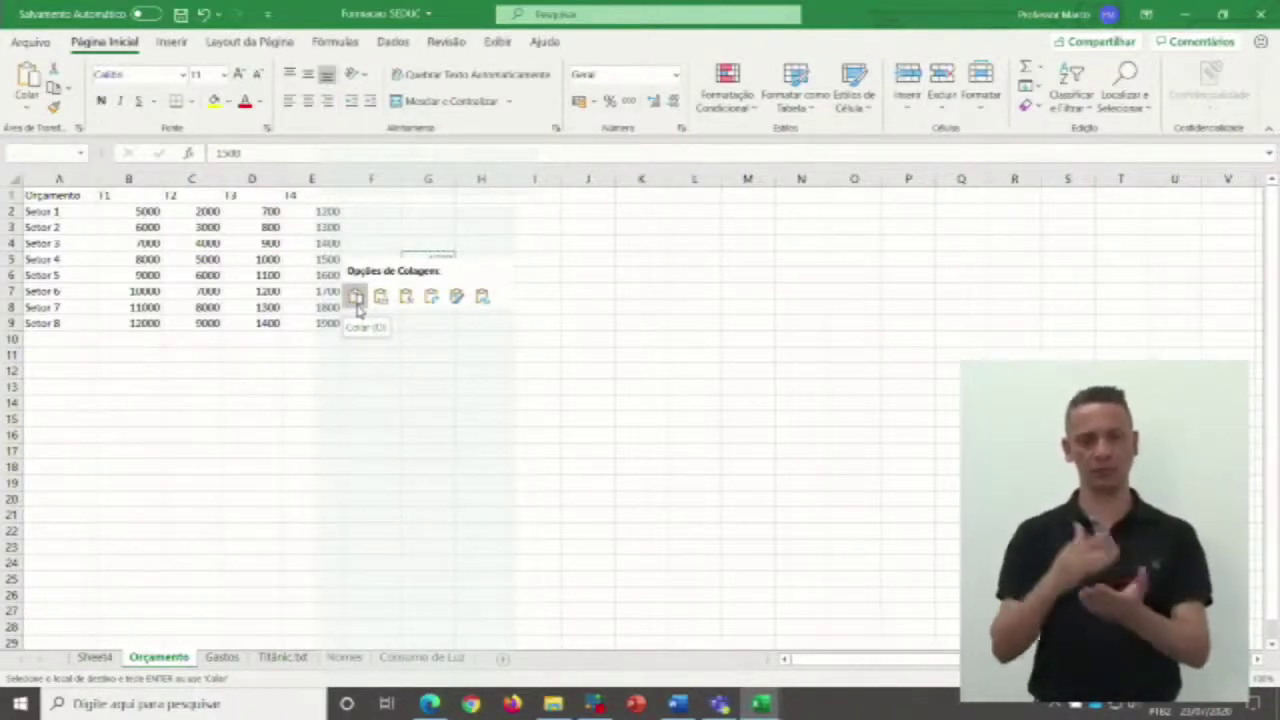
click(356, 298)
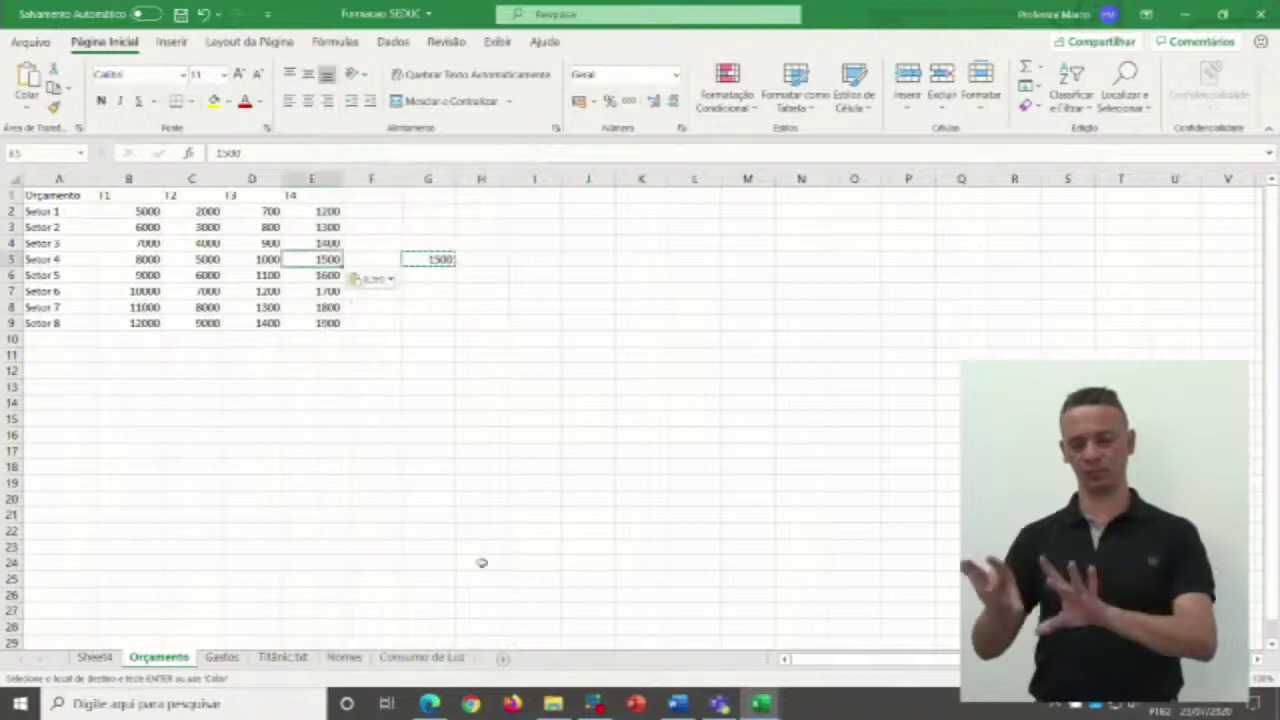
Compare the pasted value in E5 with its copy source in G5.
click(468, 474)
click(316, 259)
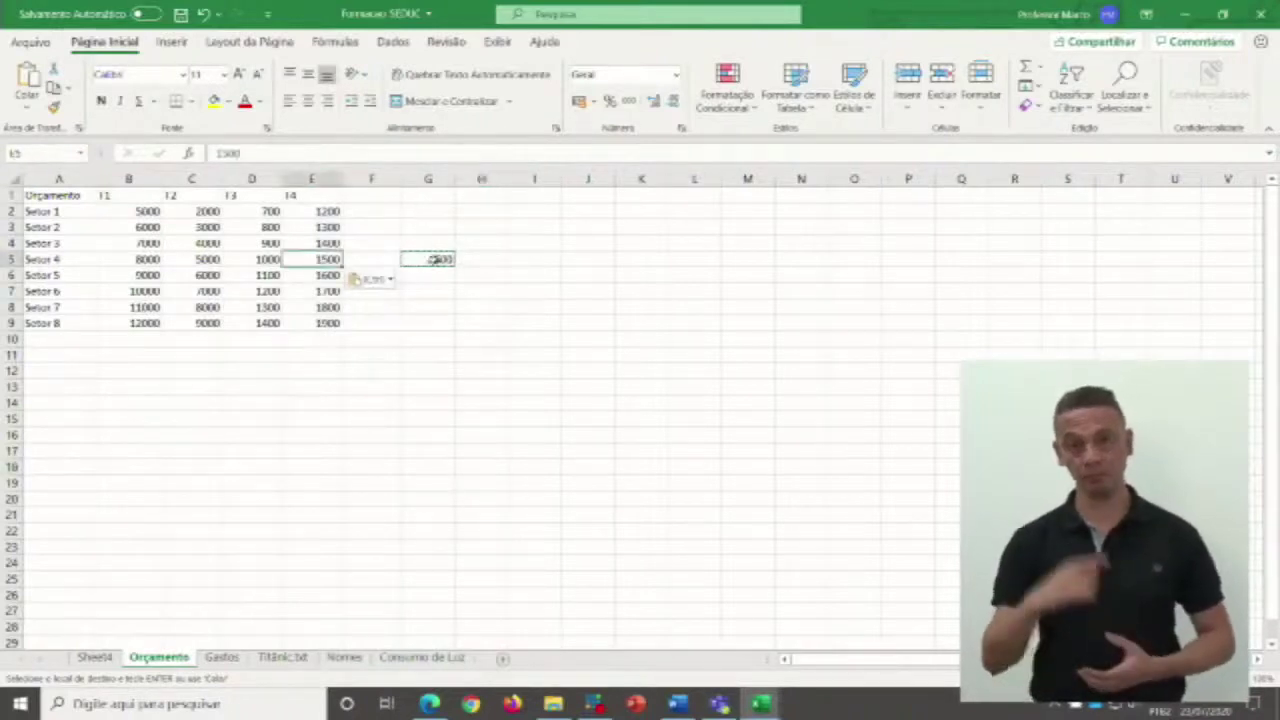
drag(435, 260, 437, 260)
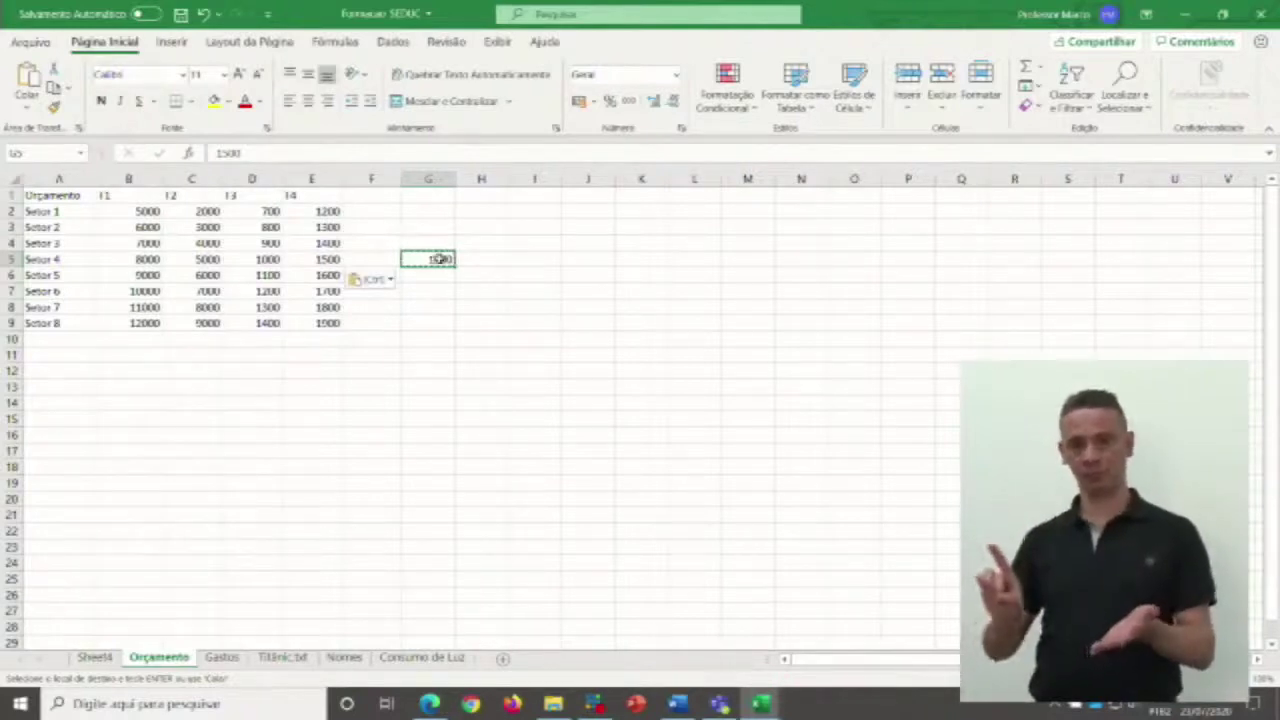
click(365, 260)
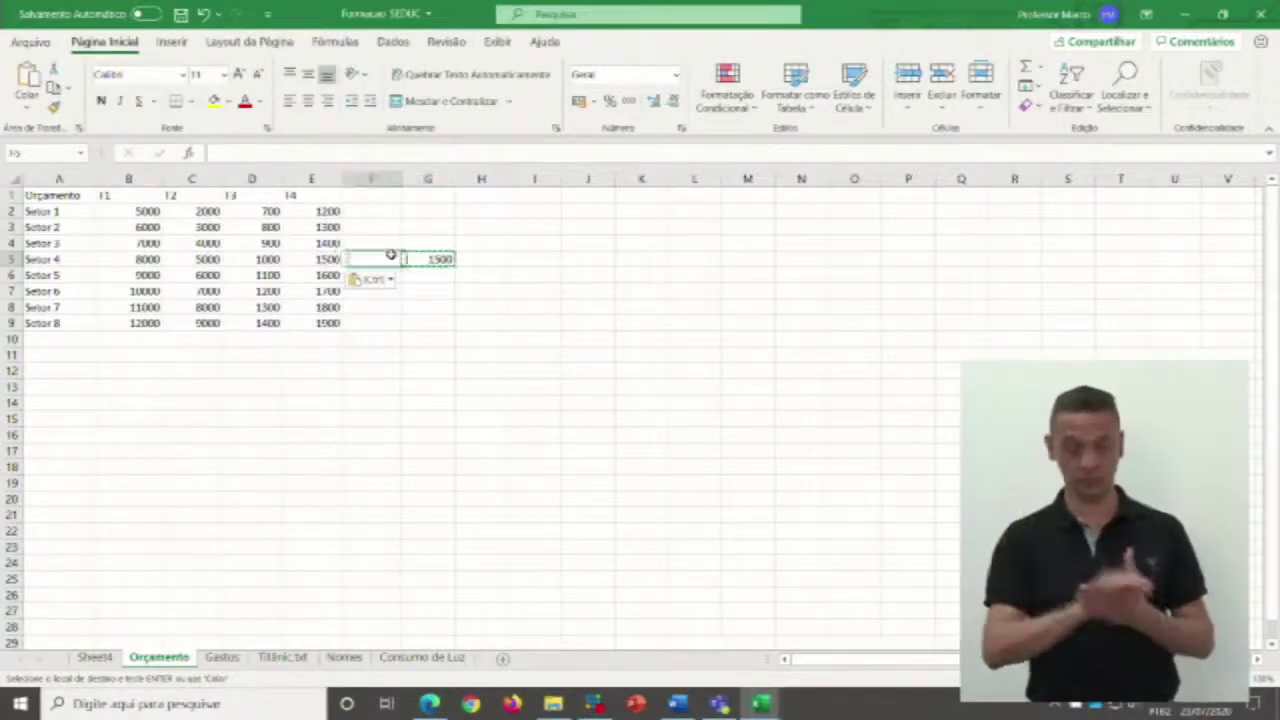
click(442, 257)
click(389, 259)
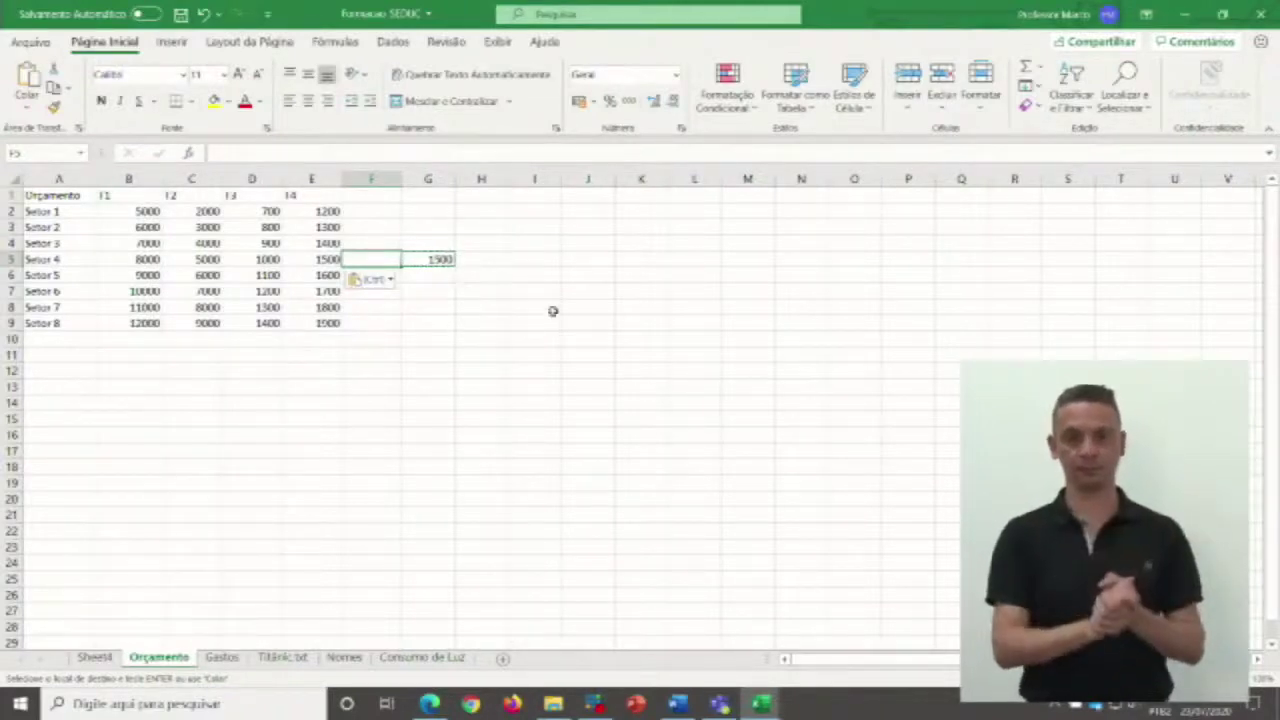
End the pending copy by starting an edit in J5, and open the cell options for L4 to check pasting.
double_click(588, 258)
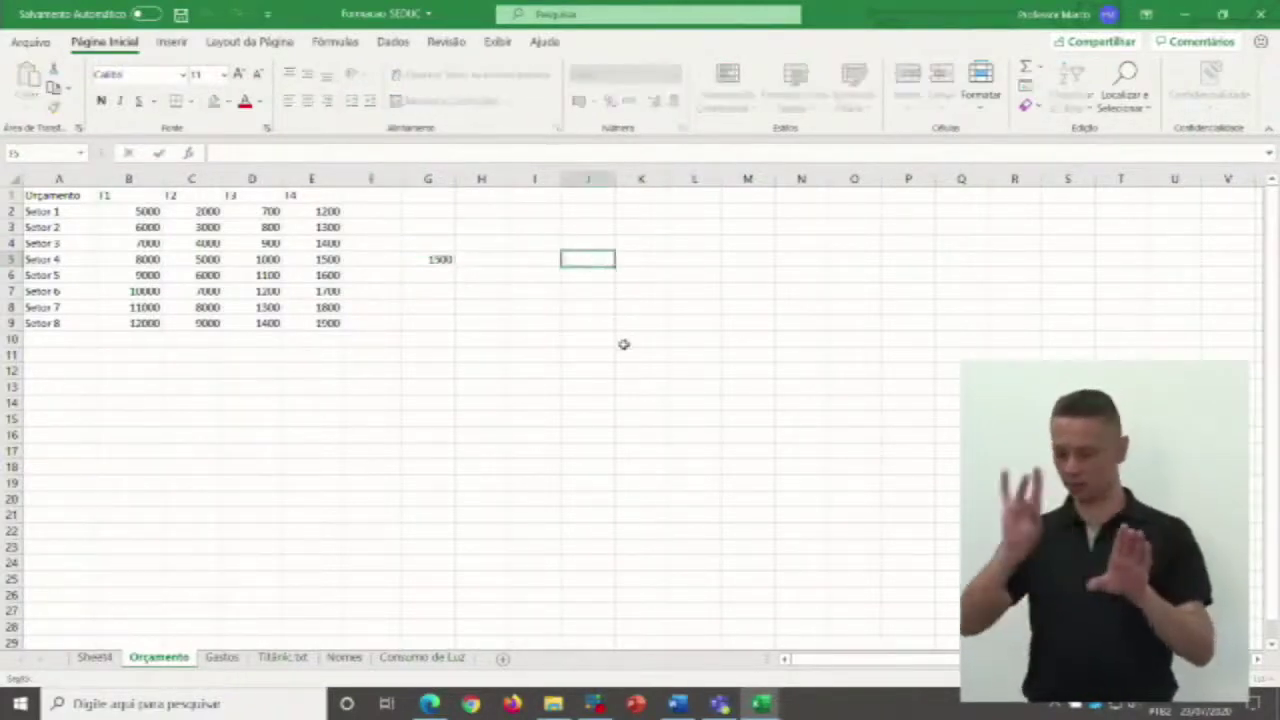
click(684, 240)
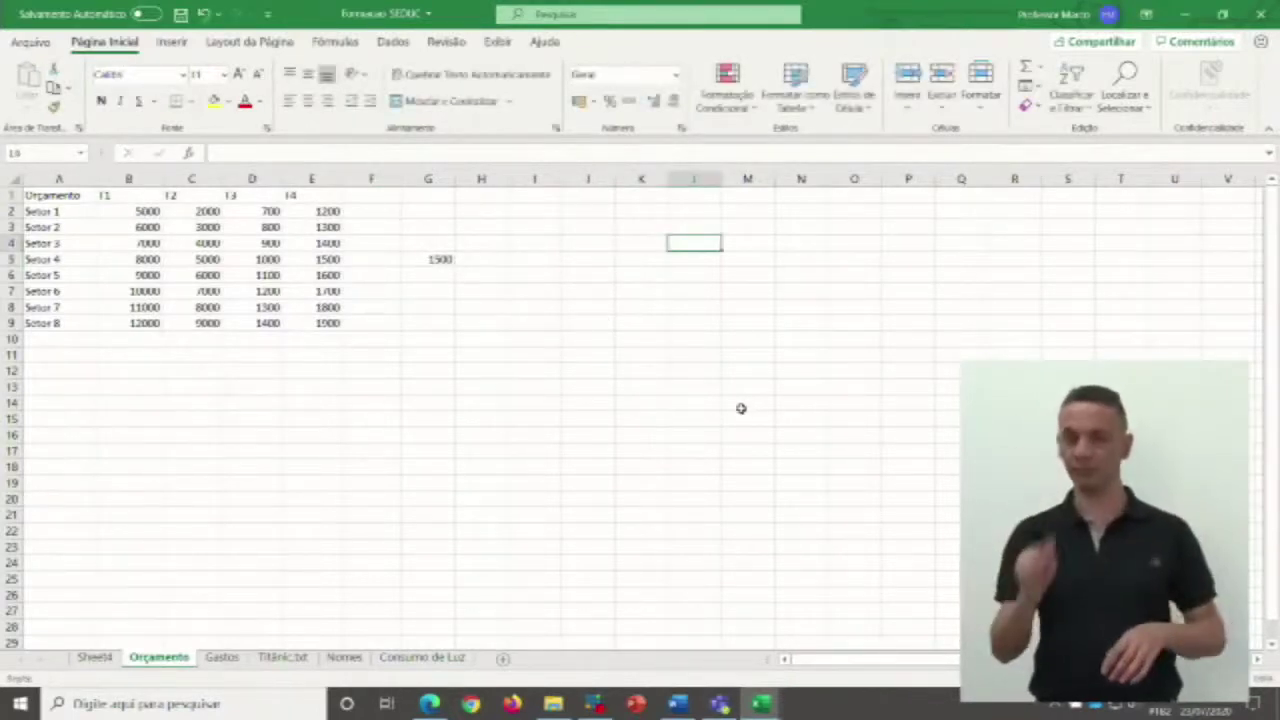
right_click(686, 242)
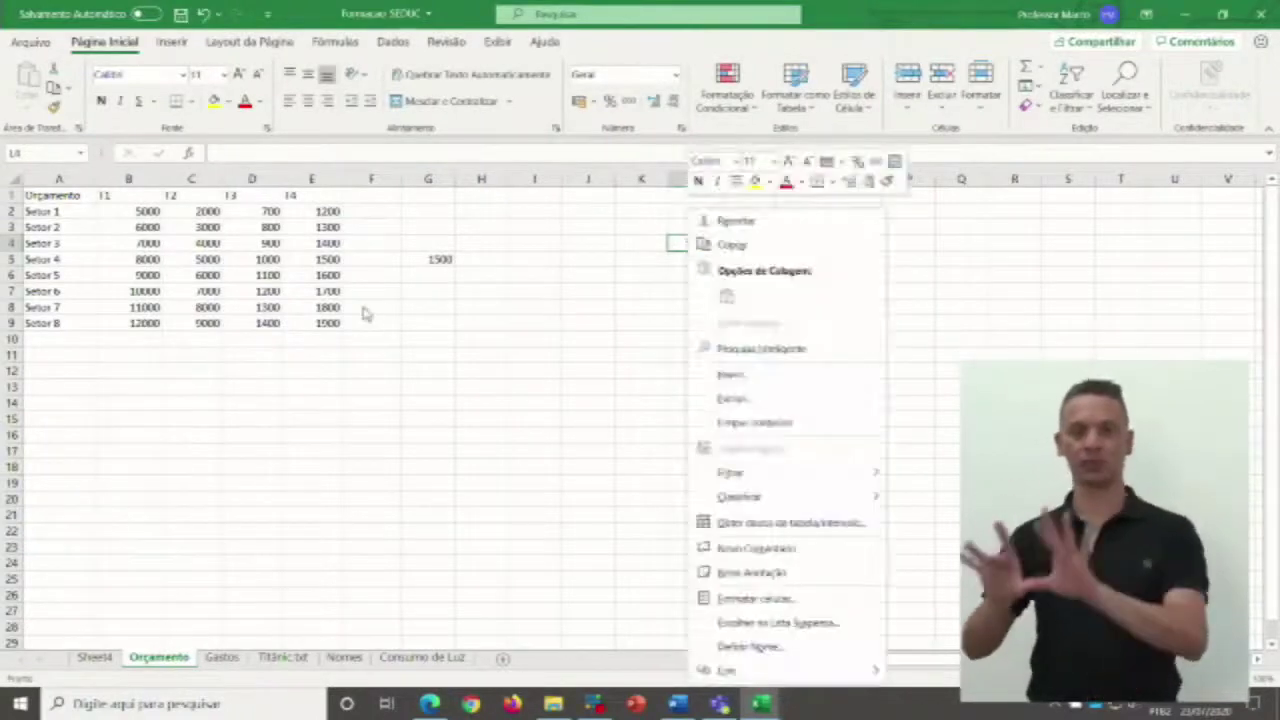
Copy the value 1500 from G5 and paste it into cells I7 and I3.
click(443, 258)
key(ctrl+c)
click(537, 291)
key(ctrl+v)
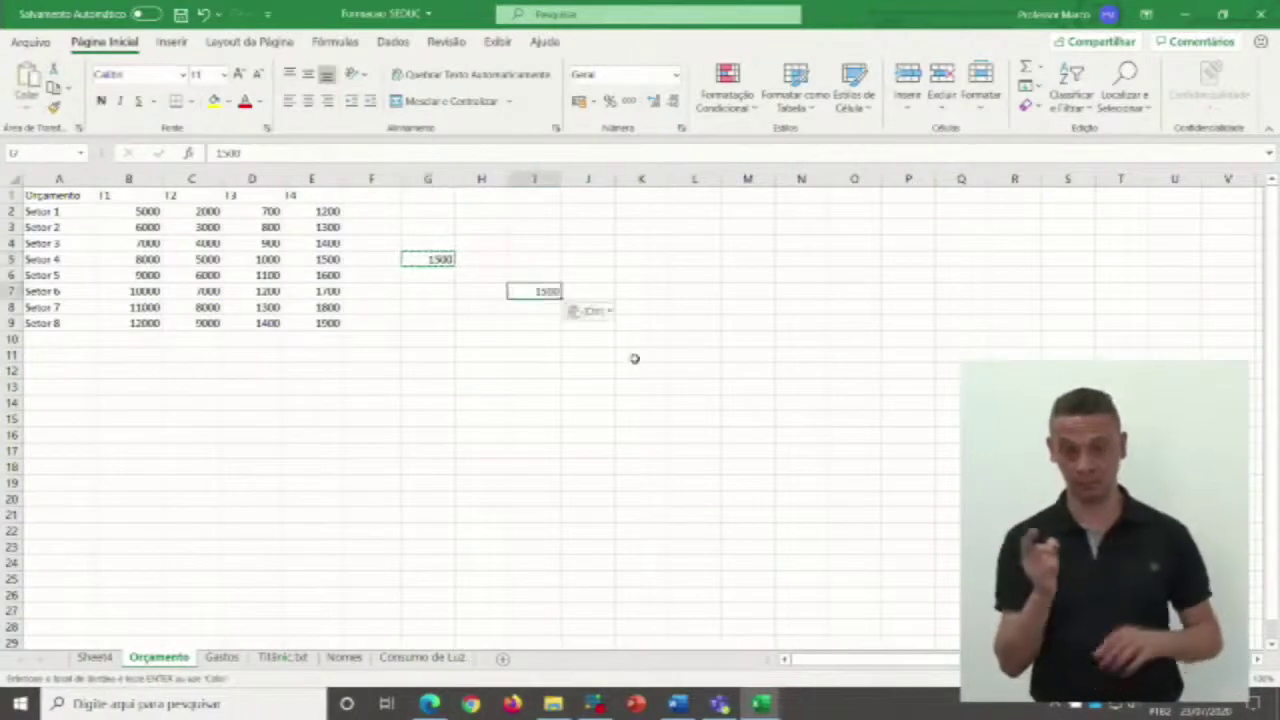
click(537, 224)
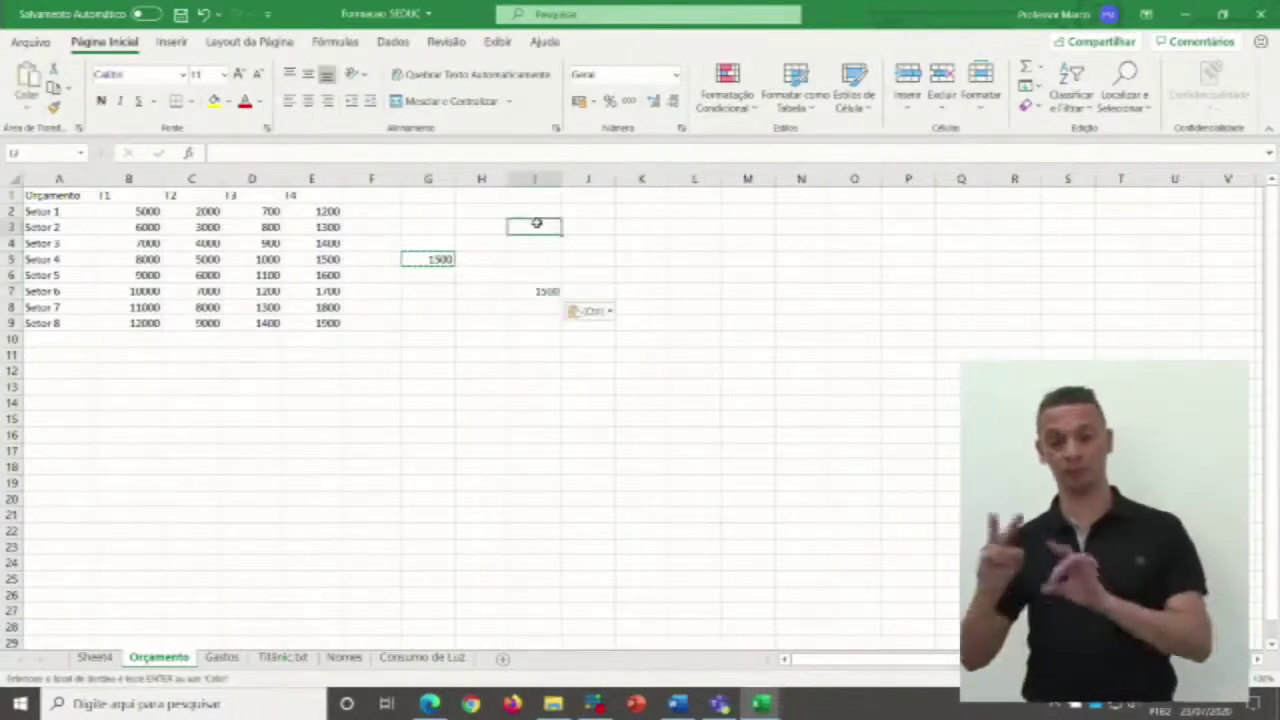
key(ctrl+v)
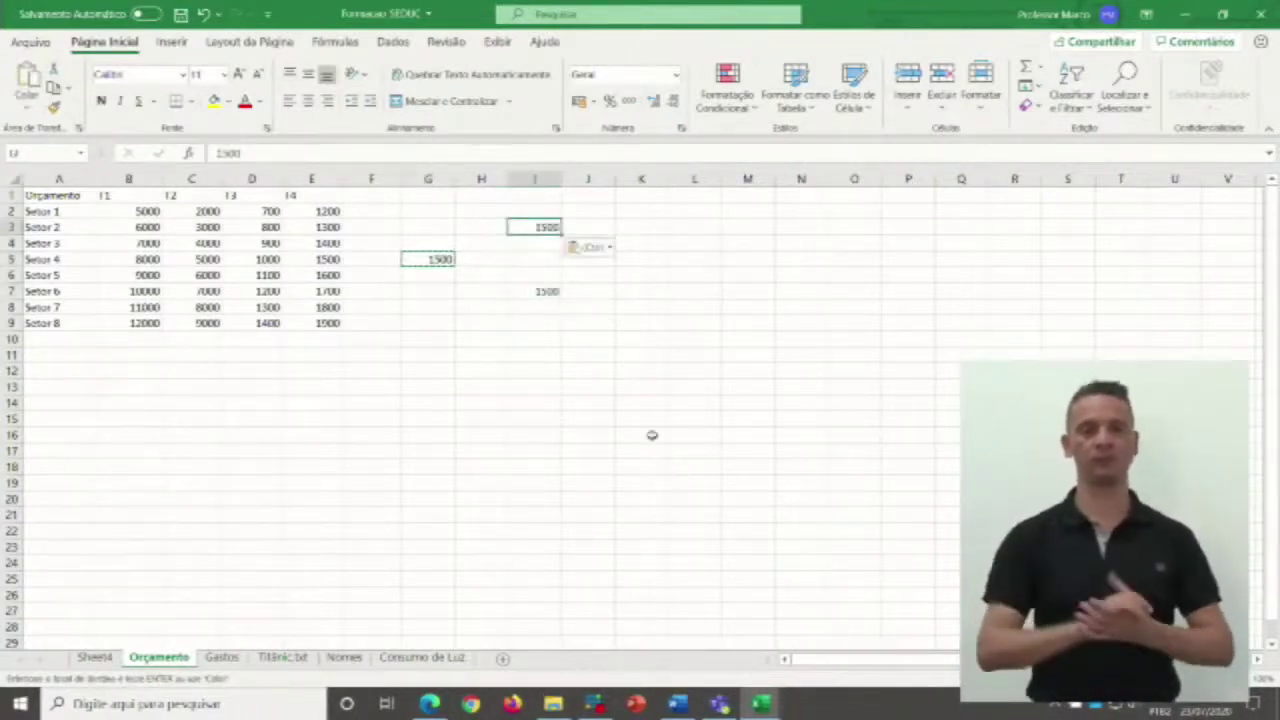
Clear the extra 1500 values from cells G5, I3 and I7 beside the budget table.
click(545, 291)
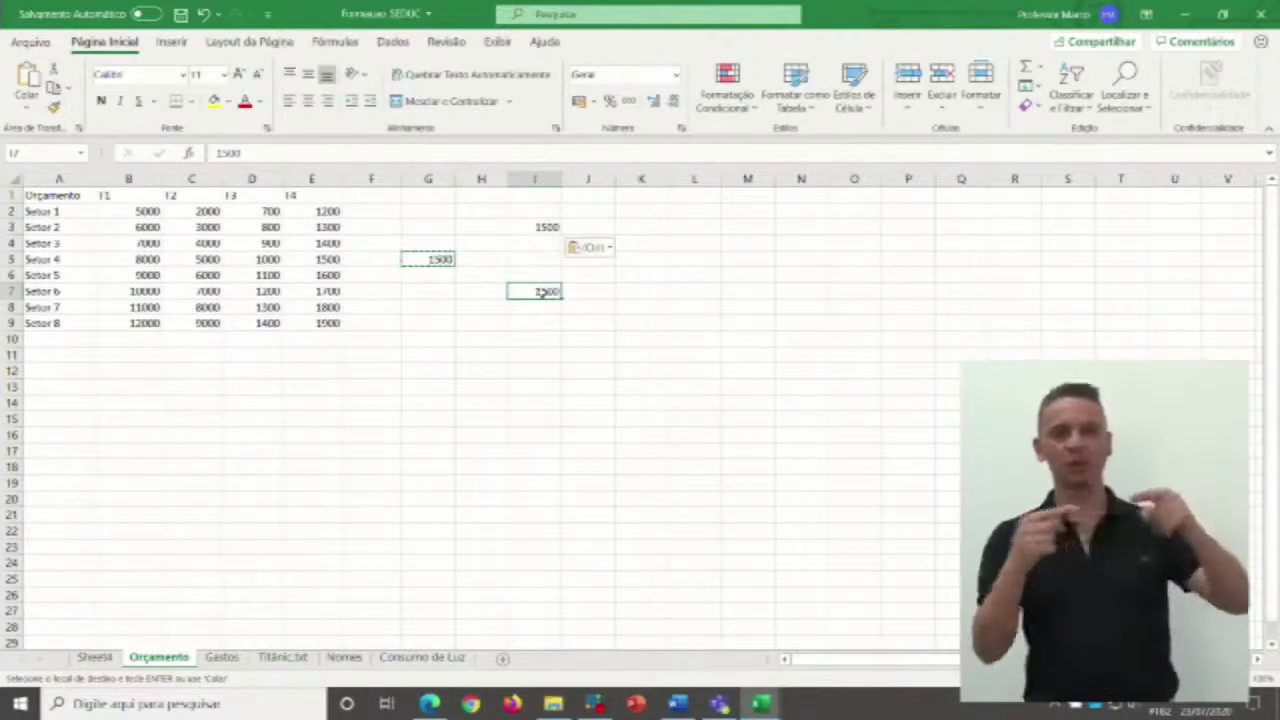
click(414, 259)
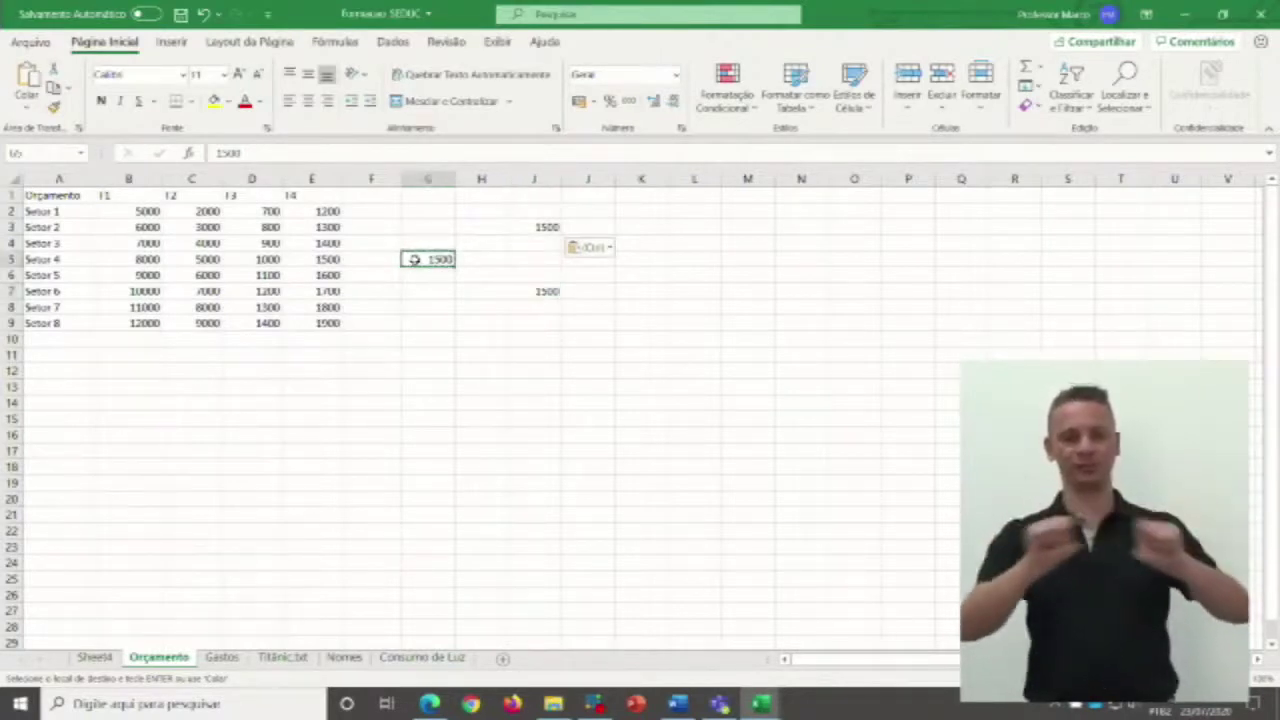
key(Delete)
click(550, 226)
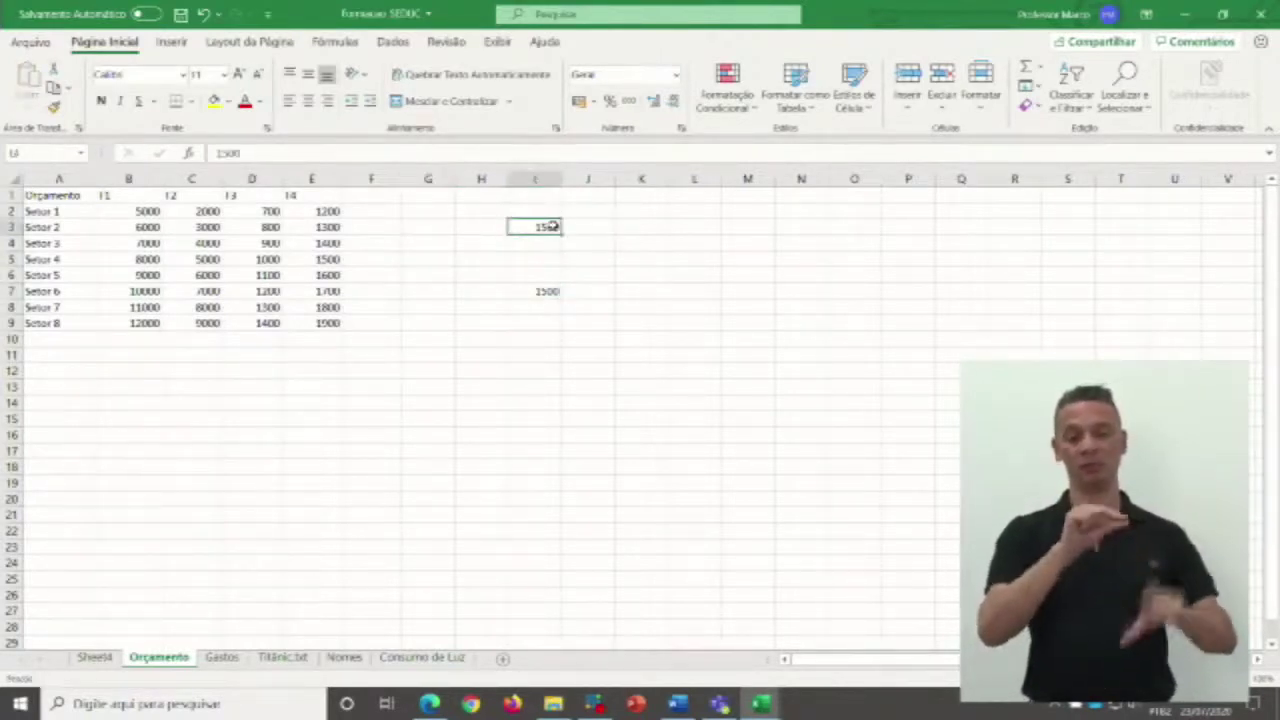
drag(551, 223, 521, 291)
key(Delete)
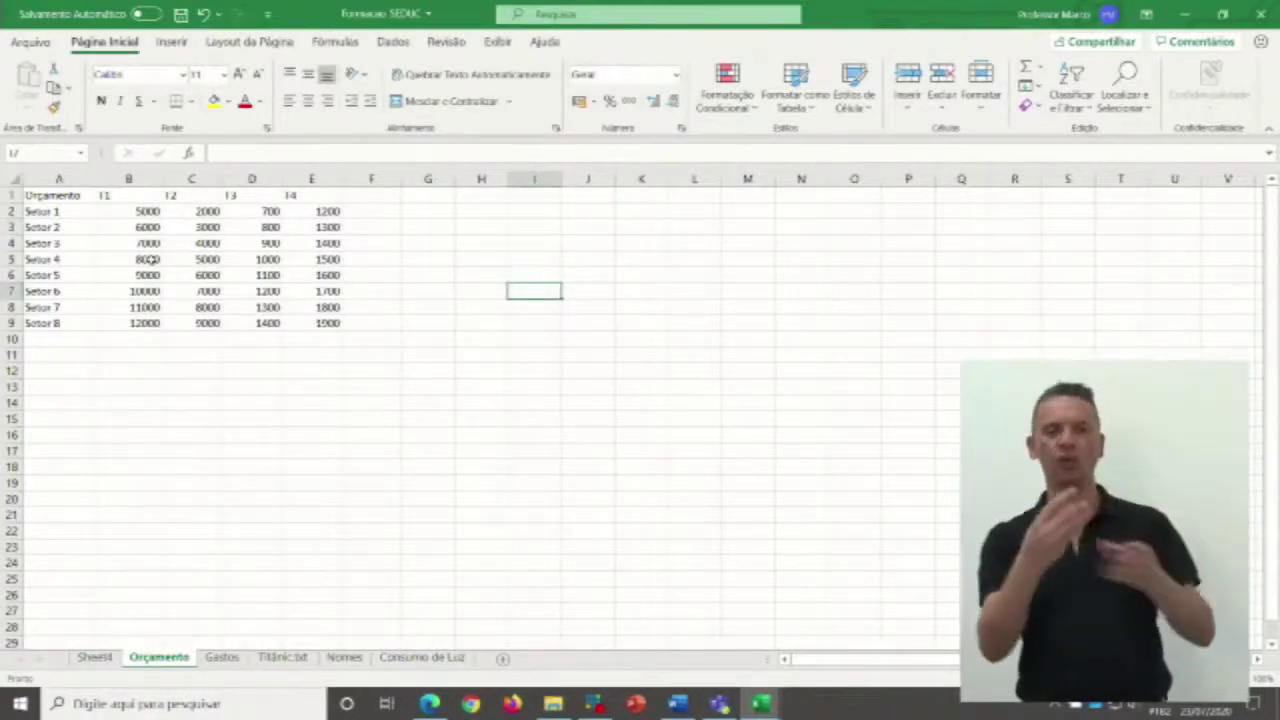
Copy the budget values in B2:E9 and paste them as a block starting at K4.
click(133, 211)
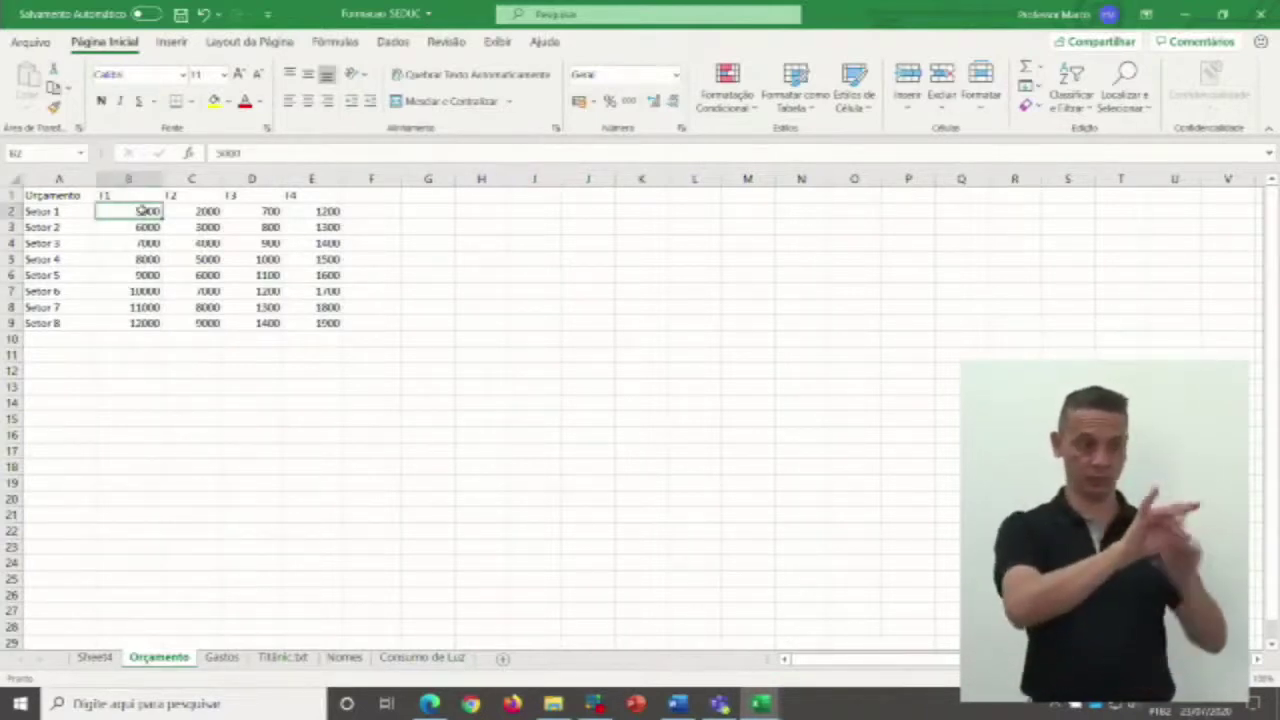
drag(143, 211, 306, 332)
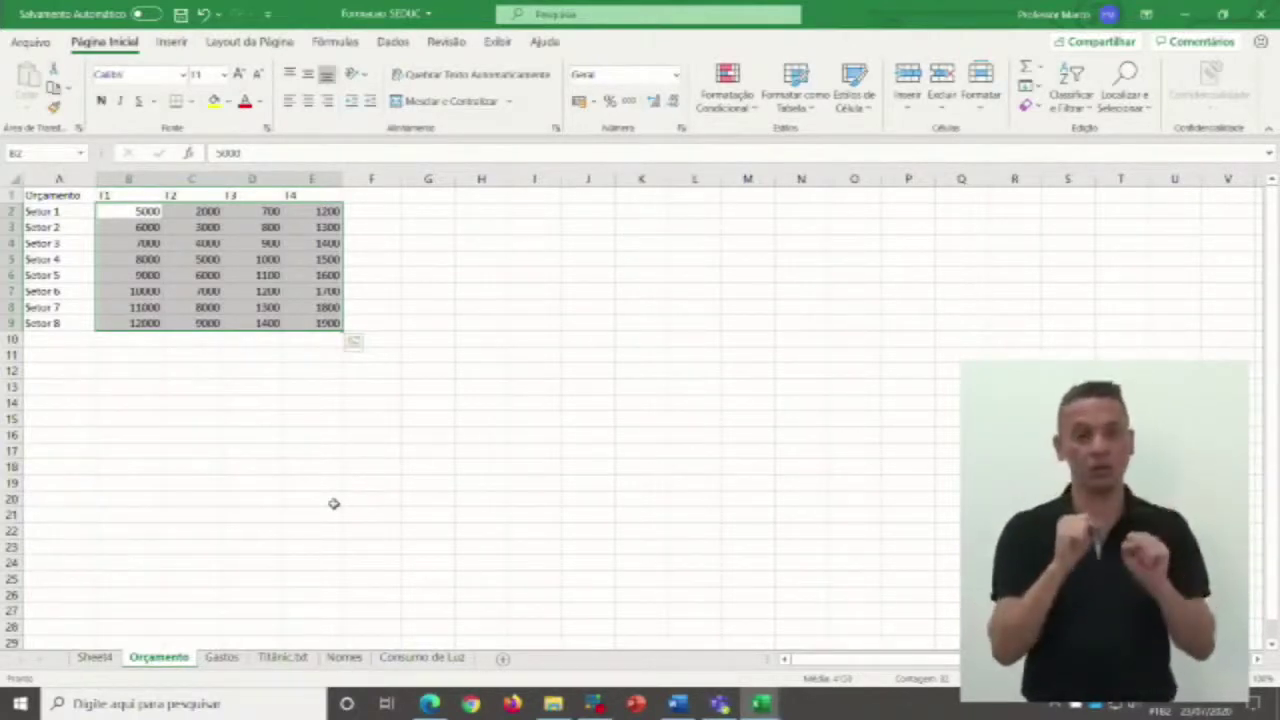
key(ctrl+c)
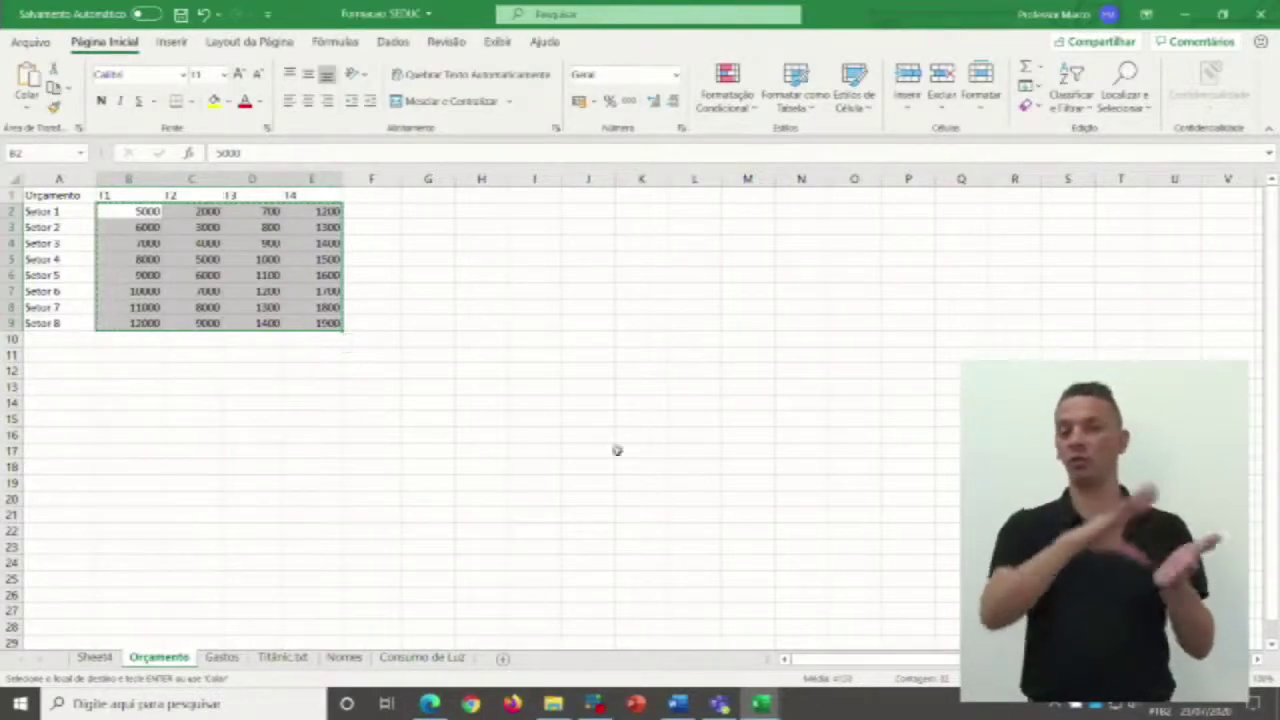
click(642, 241)
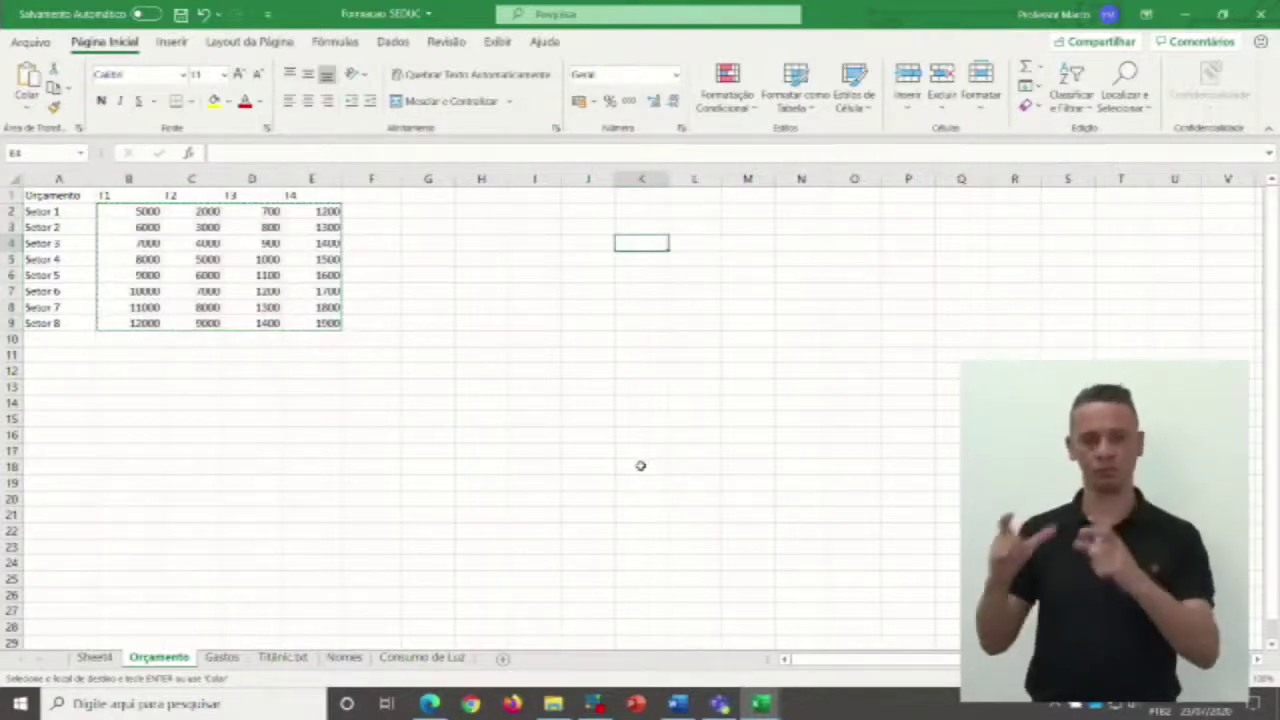
key(ctrl+v)
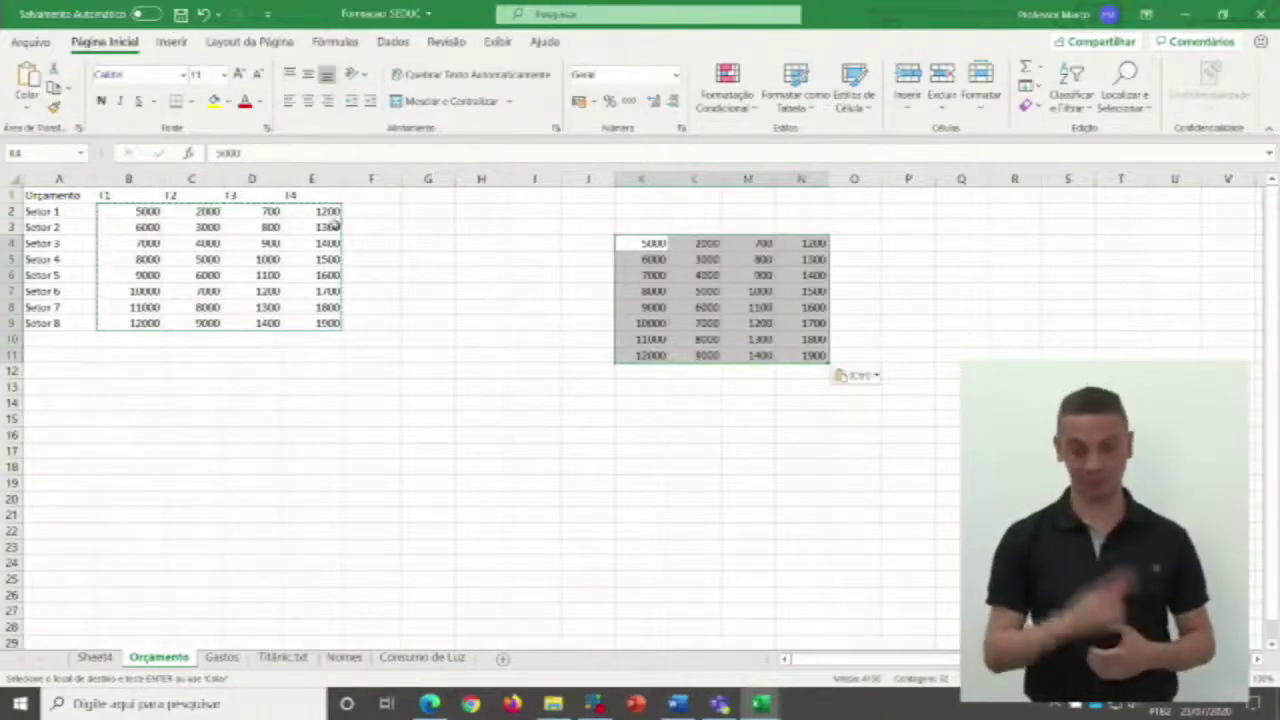
Compare the source range B2:E9 with its pasted copy, and clear the copy from K4:N11.
click(137, 213)
drag(137, 213, 333, 320)
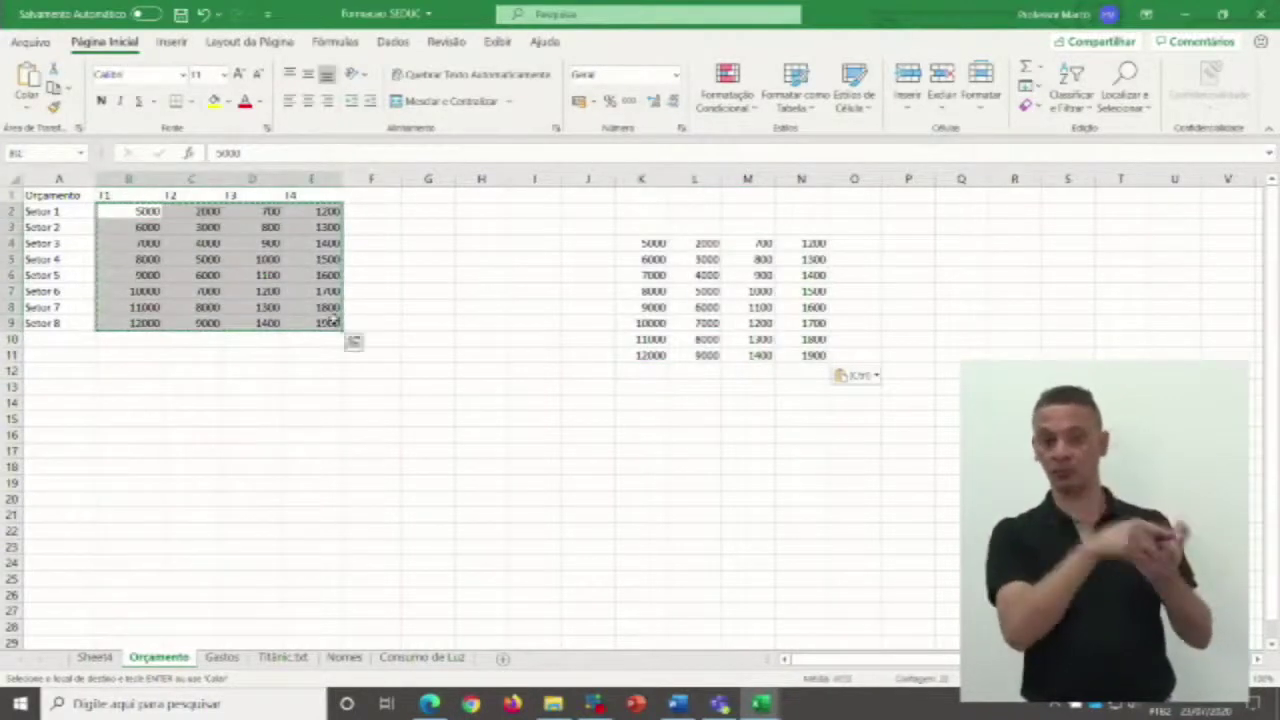
click(674, 247)
click(652, 244)
drag(652, 244, 794, 355)
click(652, 275)
drag(640, 245, 818, 355)
key(Delete)
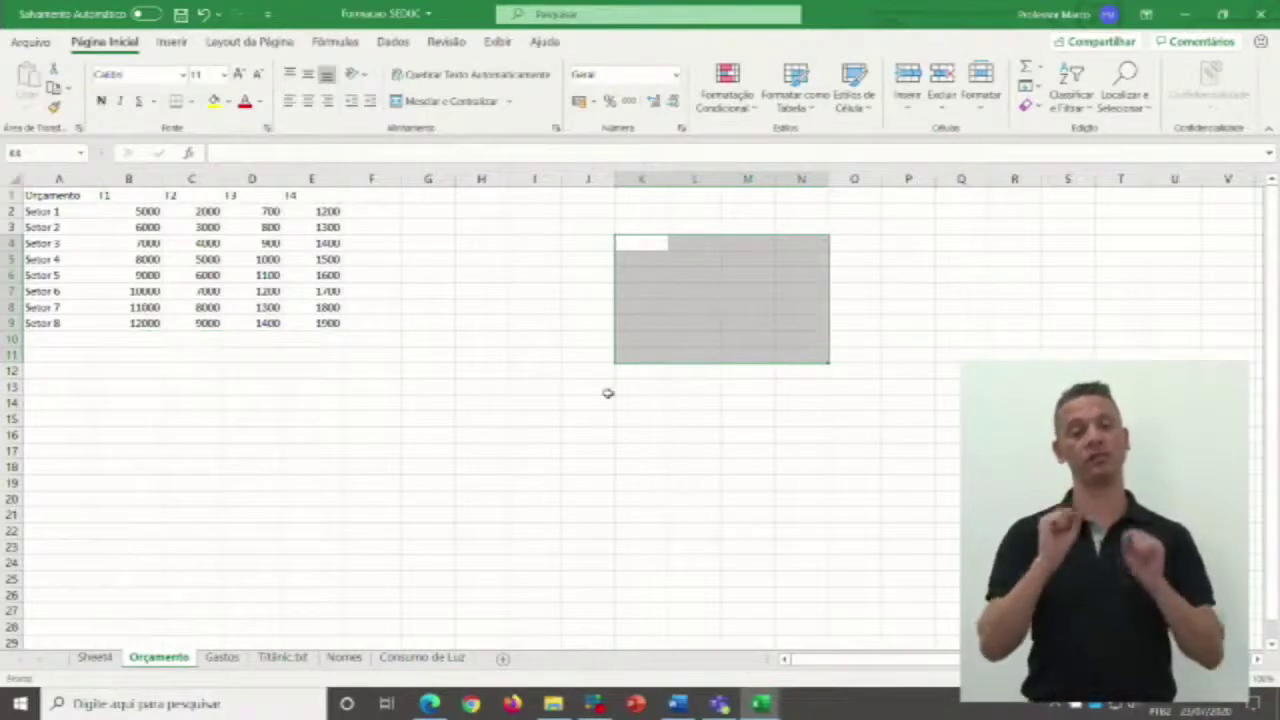
Clear all the budget values in B2:E9, keeping the sector names and quarter headers.
click(158, 212)
drag(158, 212, 330, 325)
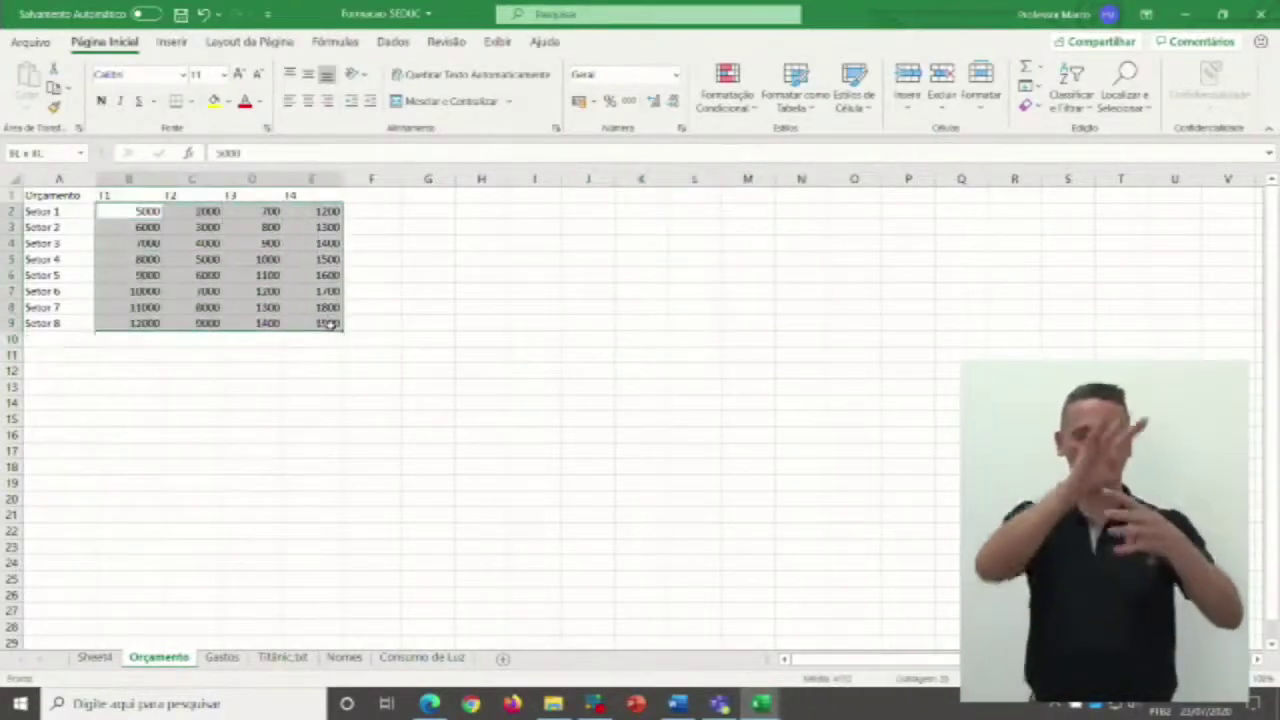
click(330, 325)
drag(140, 212, 314, 330)
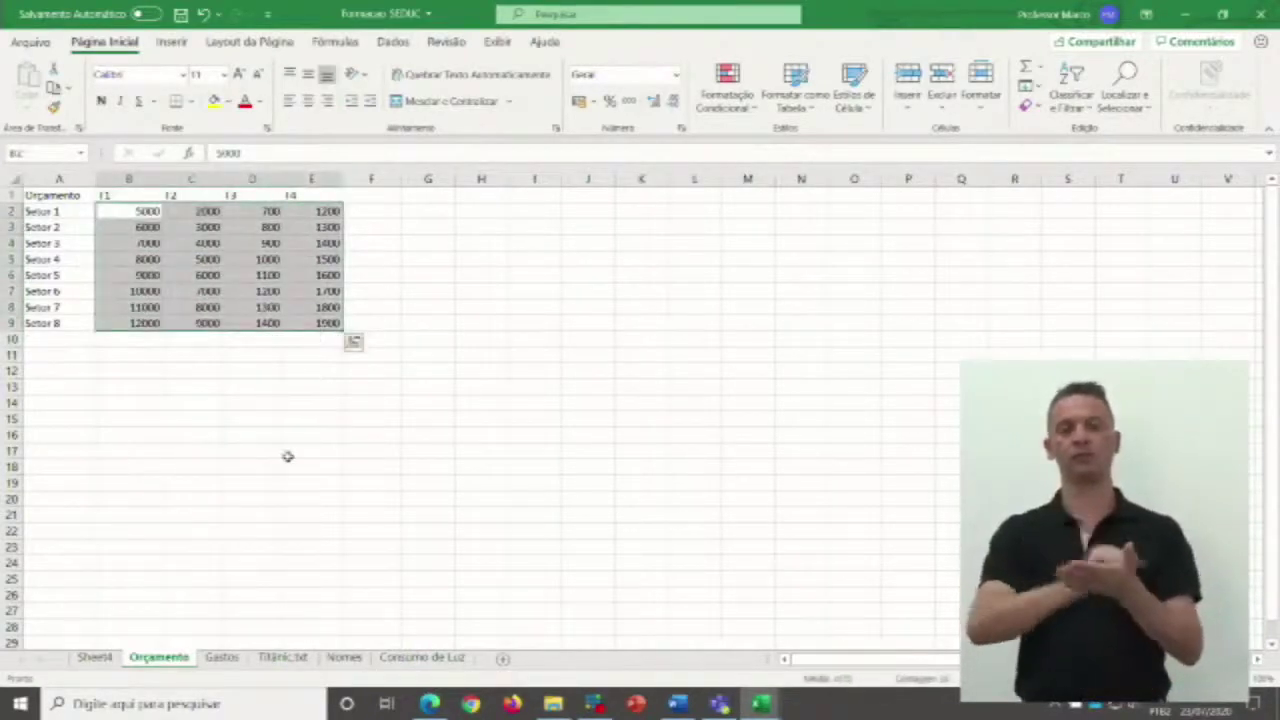
key(Delete)
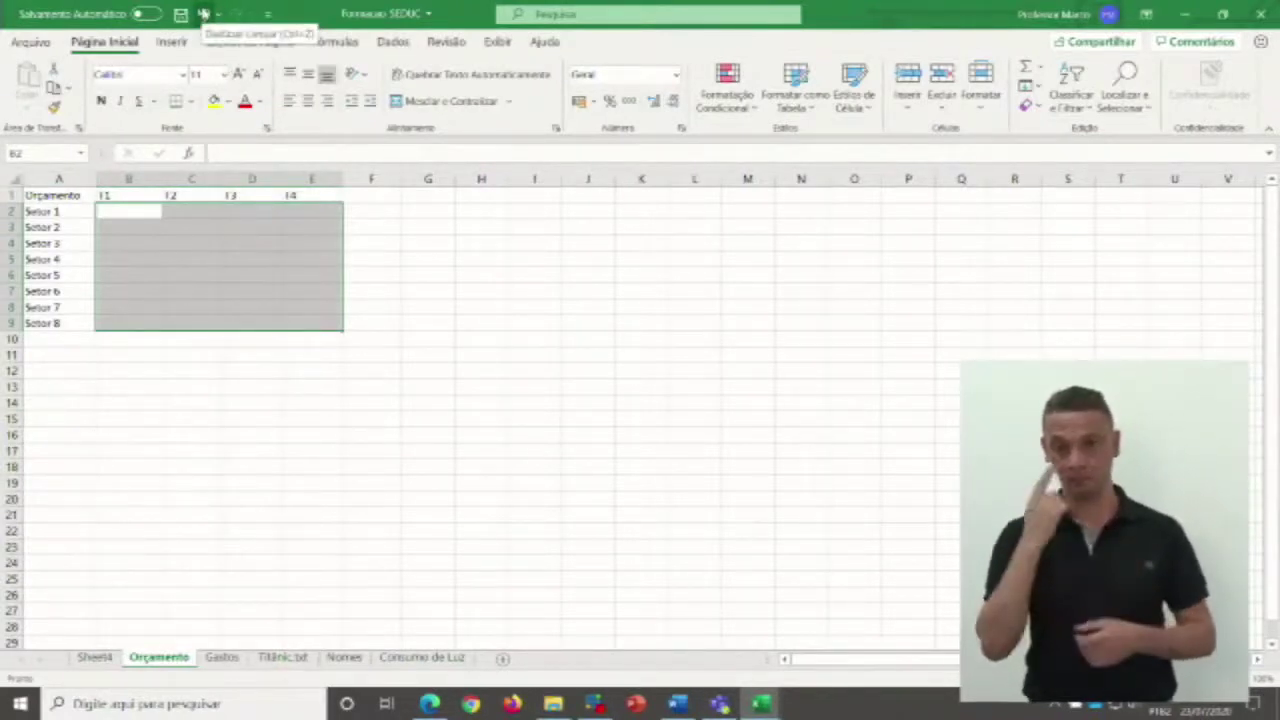
Undo the clearing of the budget values in B2:E9 and deselect the range.
click(203, 14)
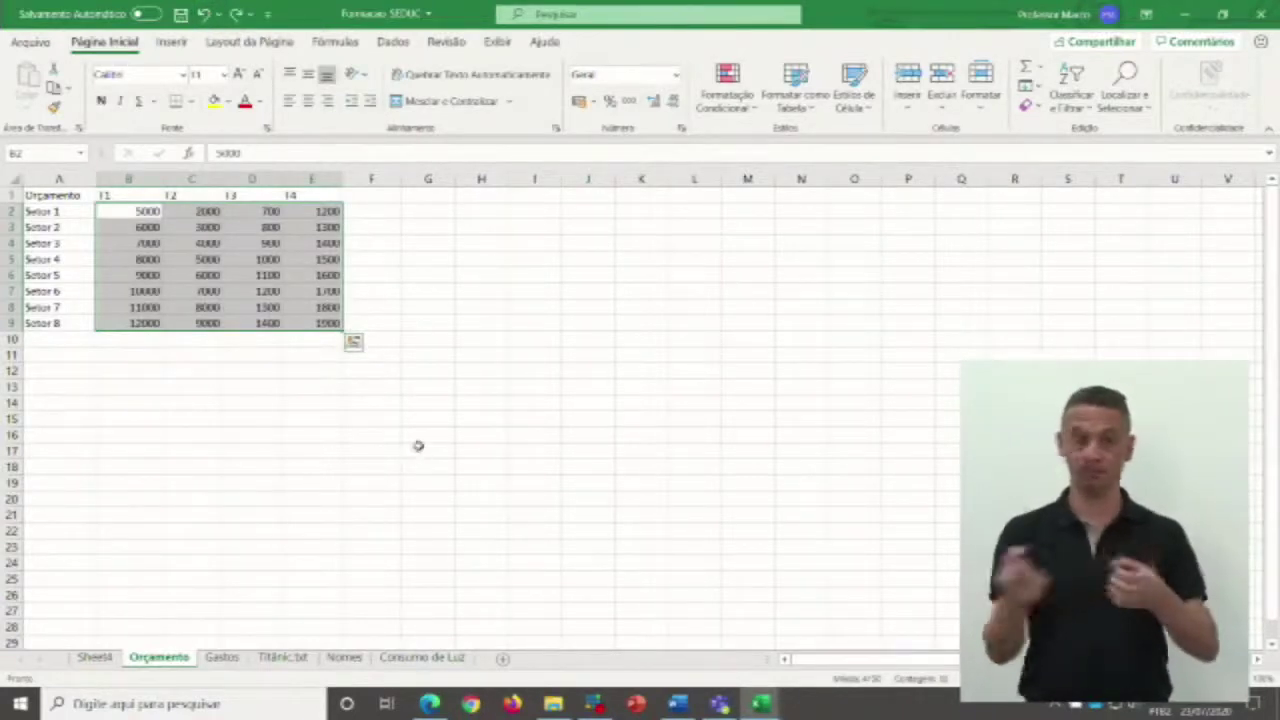
click(430, 405)
click(218, 245)
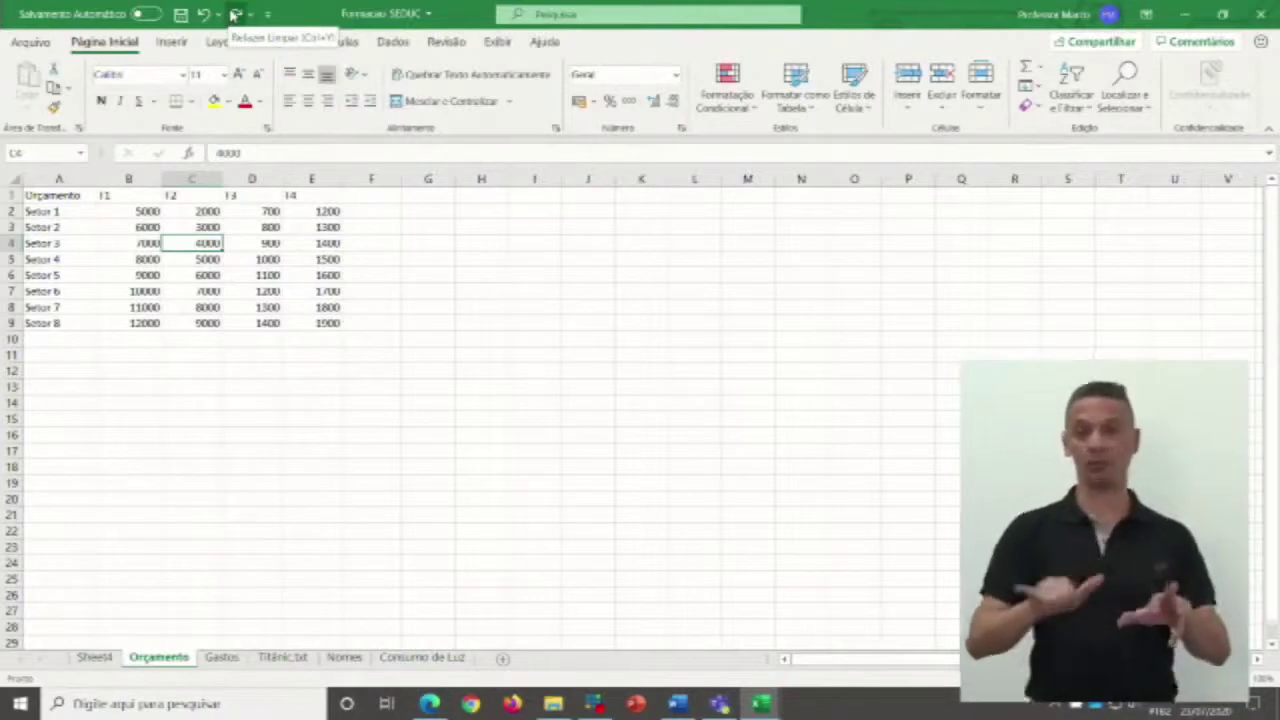
Redo the clearing of B2:E9, and undo it again to restore the budget values.
click(233, 14)
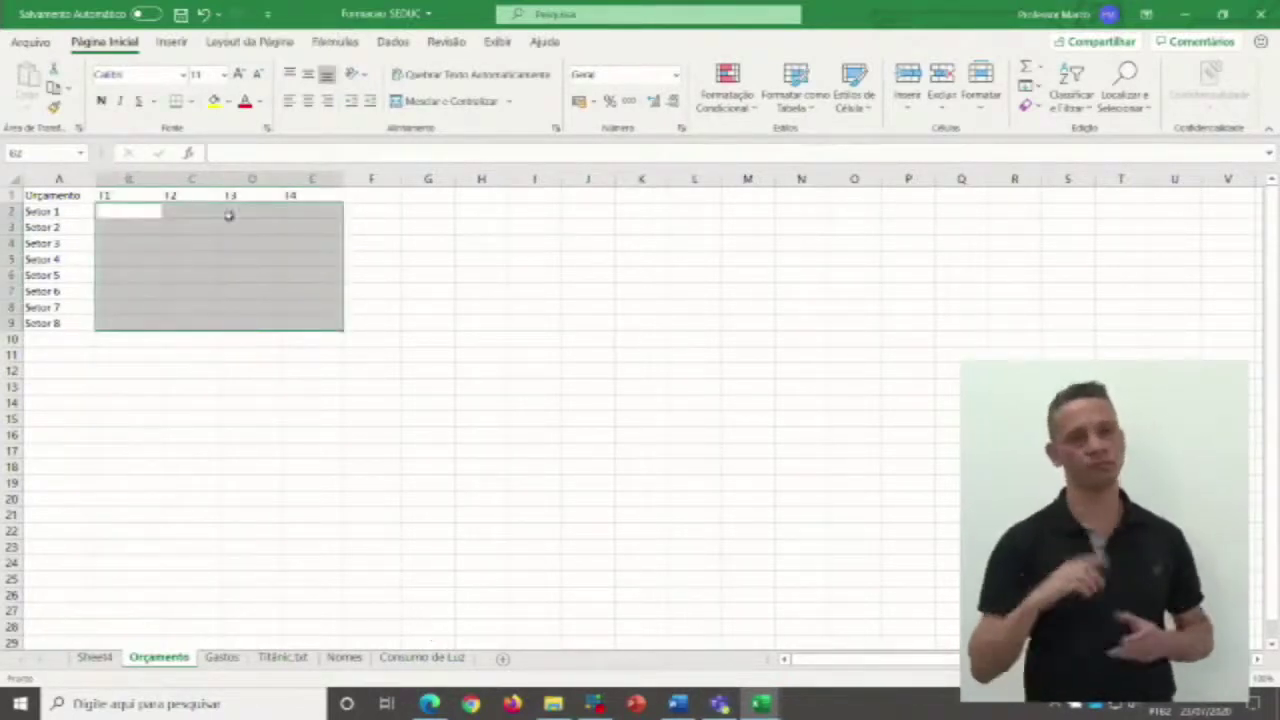
click(203, 15)
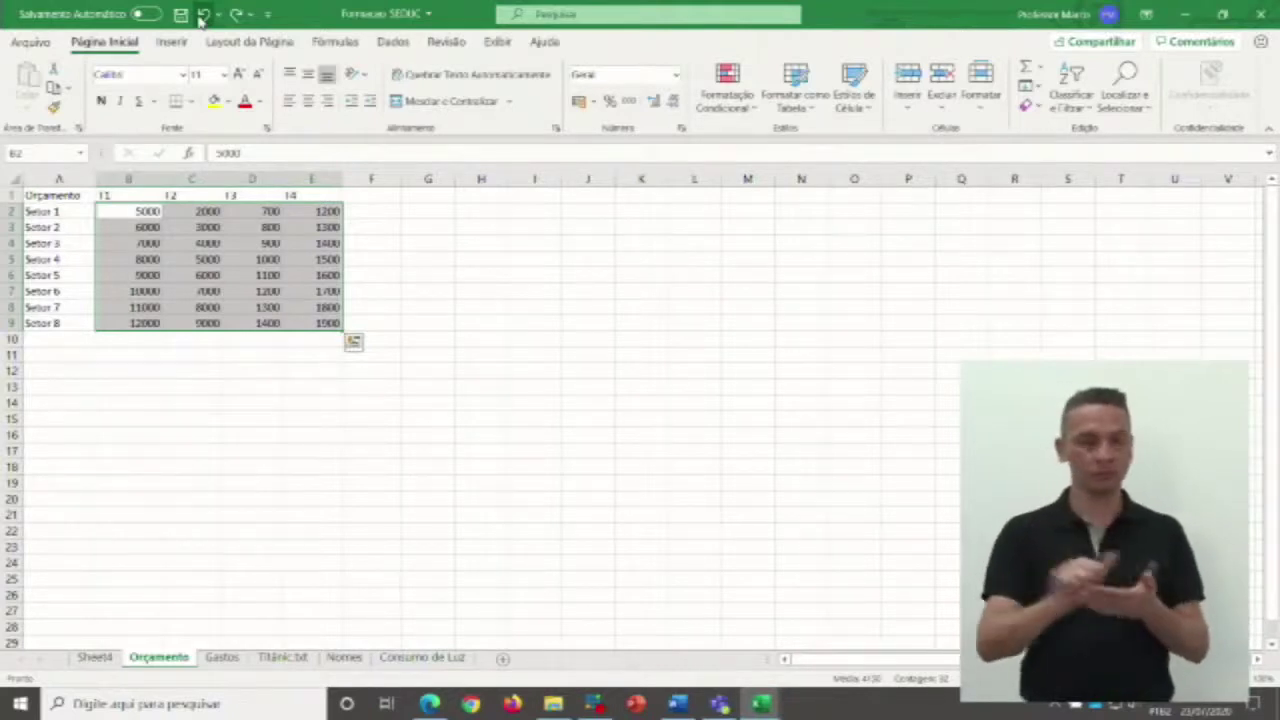
click(275, 370)
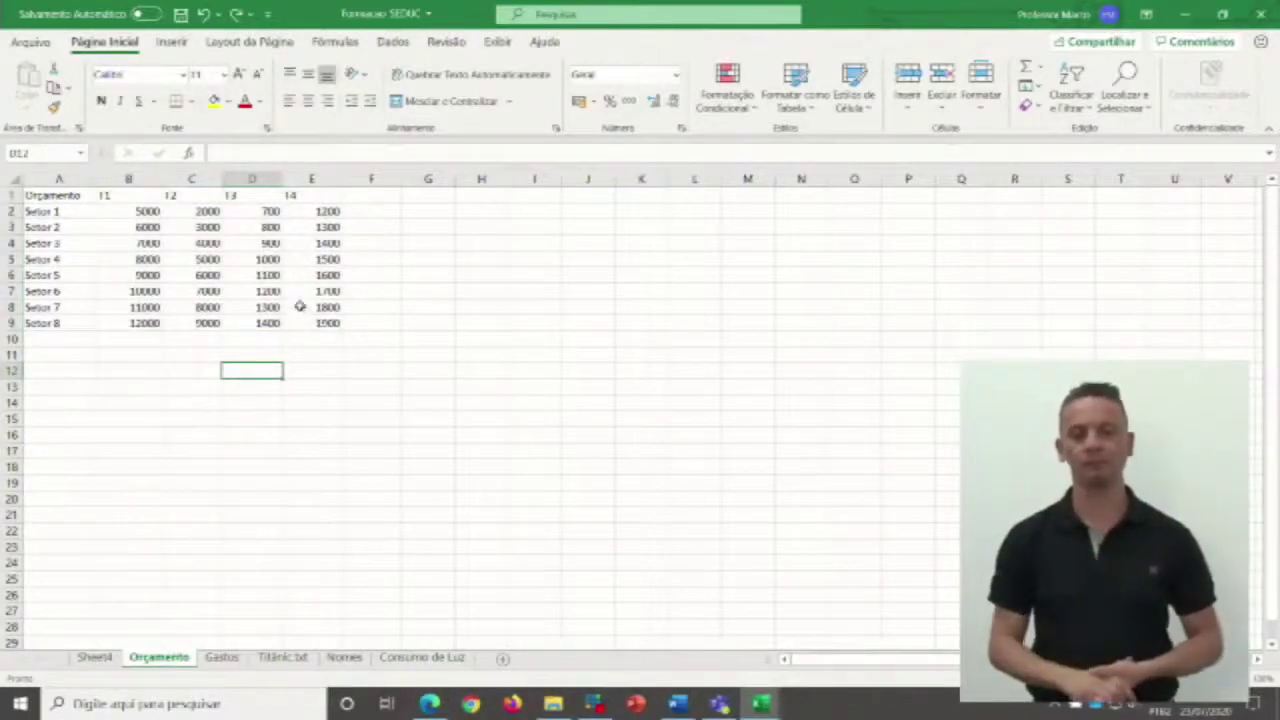
click(586, 280)
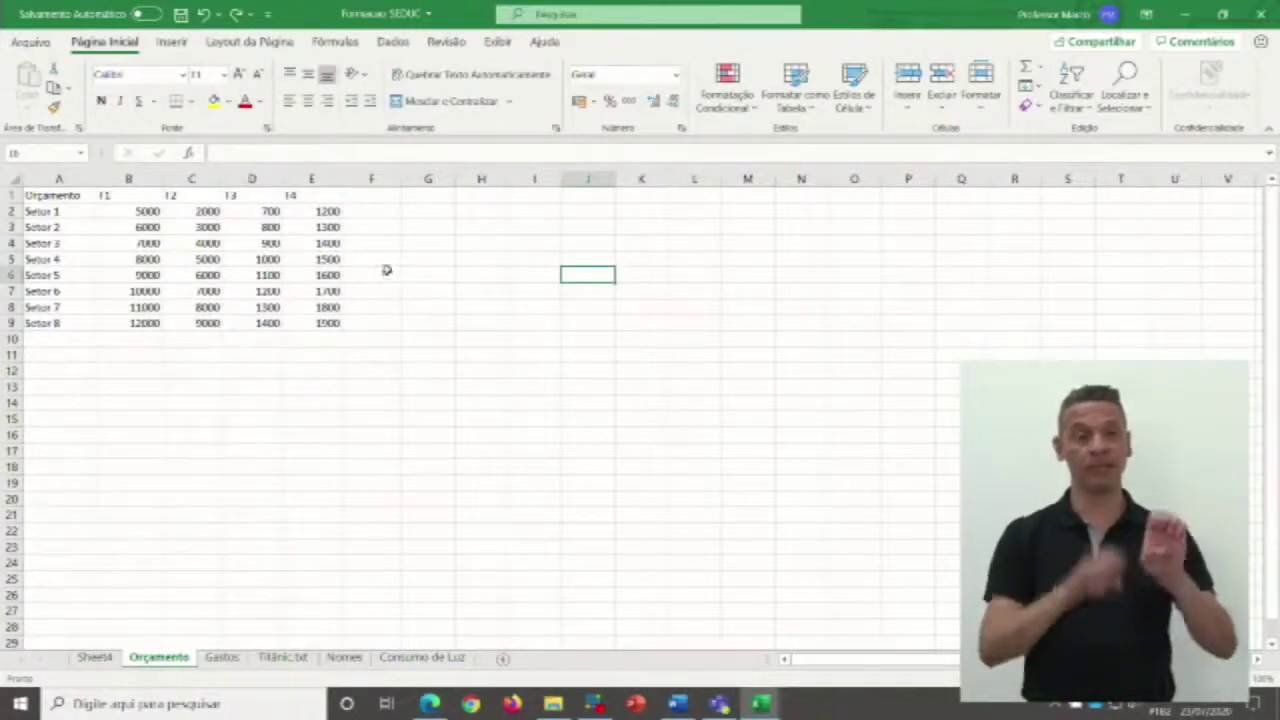
click(387, 273)
click(271, 212)
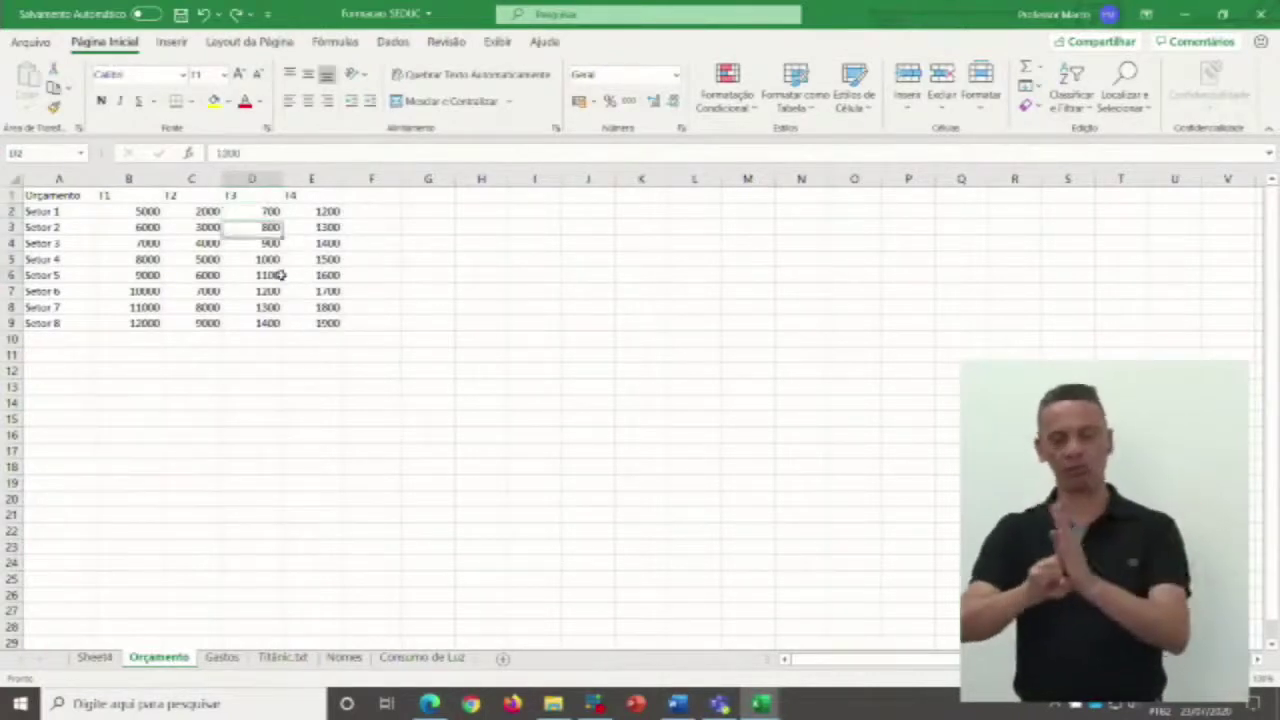
click(280, 275)
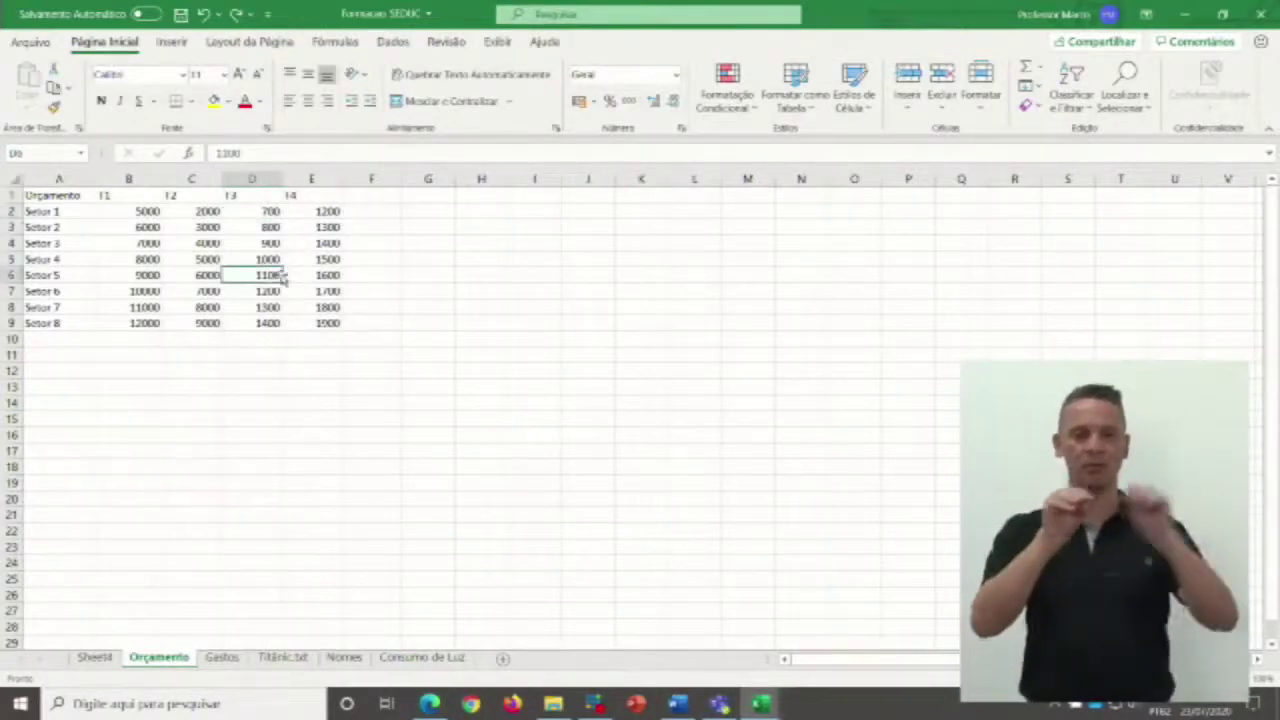
click(267, 242)
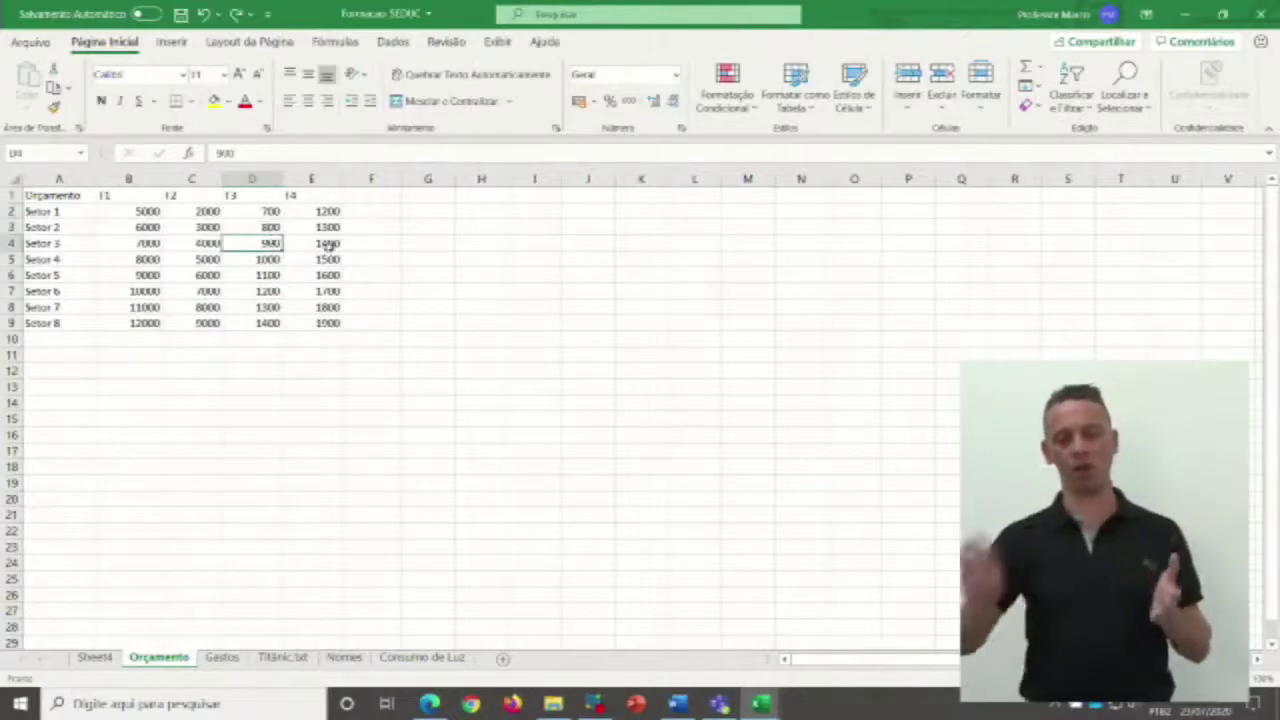
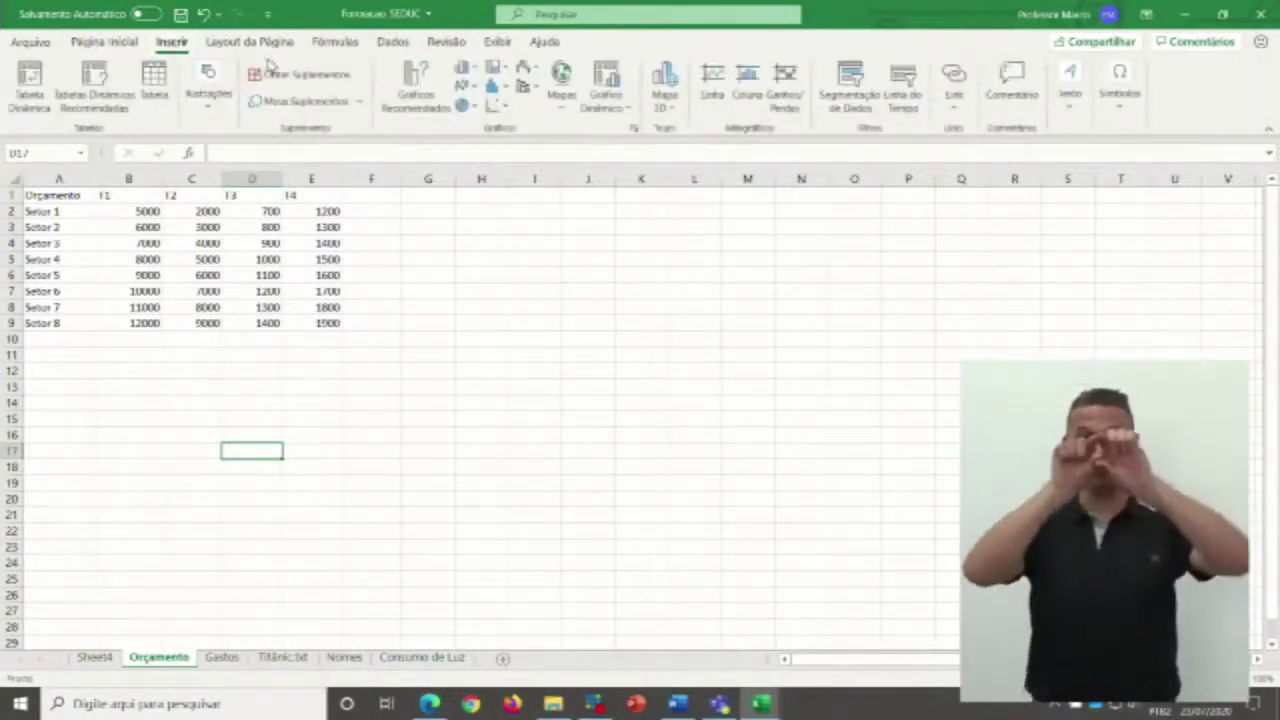
click(104, 42)
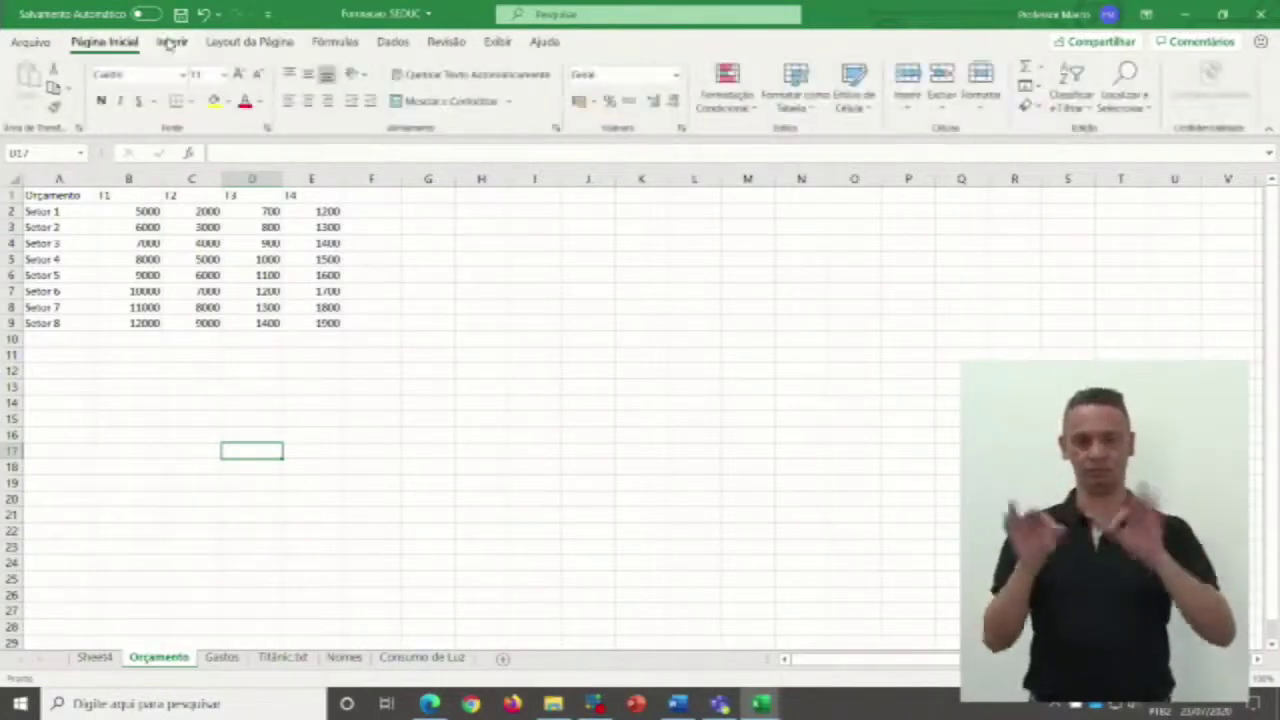
click(172, 43)
click(251, 43)
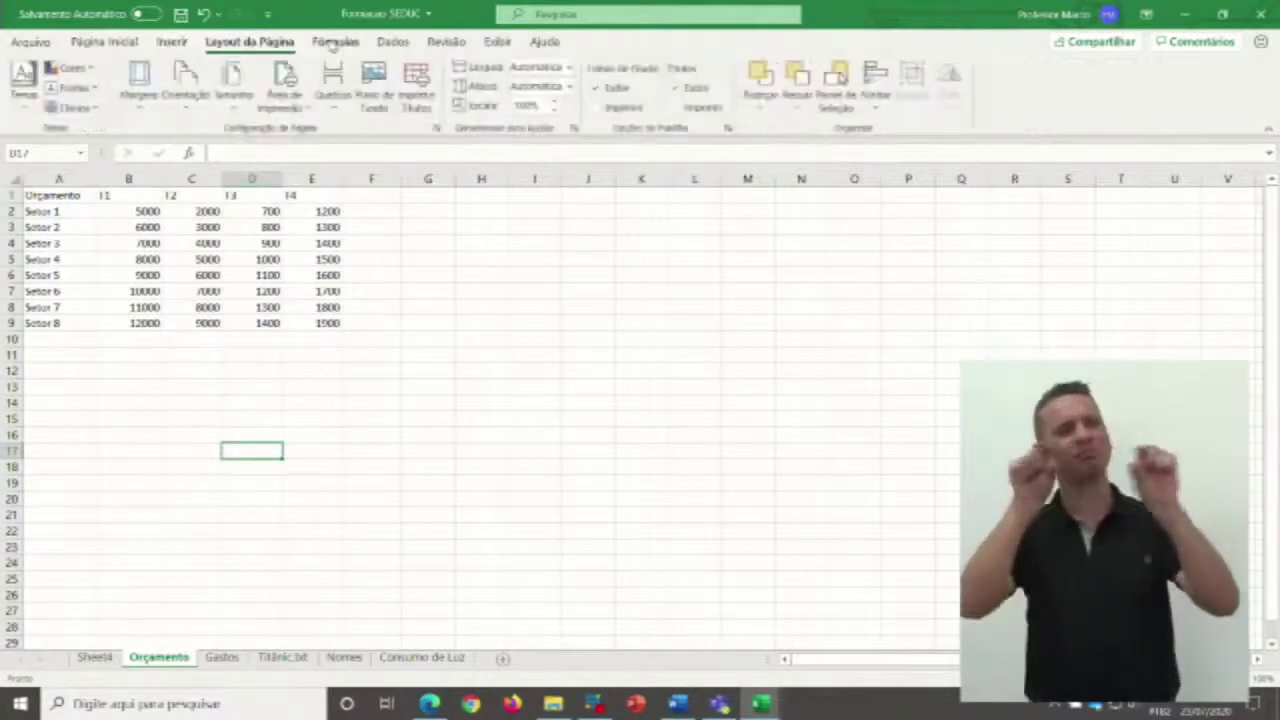
click(335, 42)
click(394, 44)
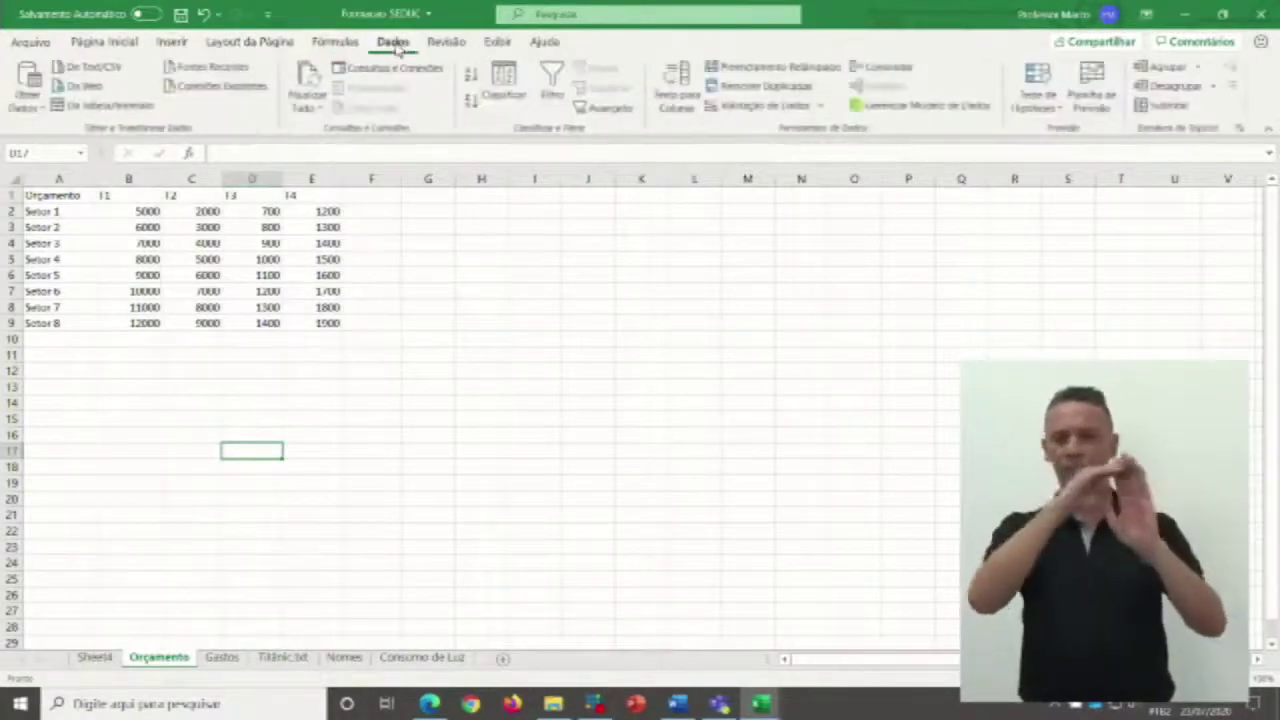
click(446, 42)
Freeze the top row of the Orçamento worksheet and test it against the rows below the table.
click(499, 43)
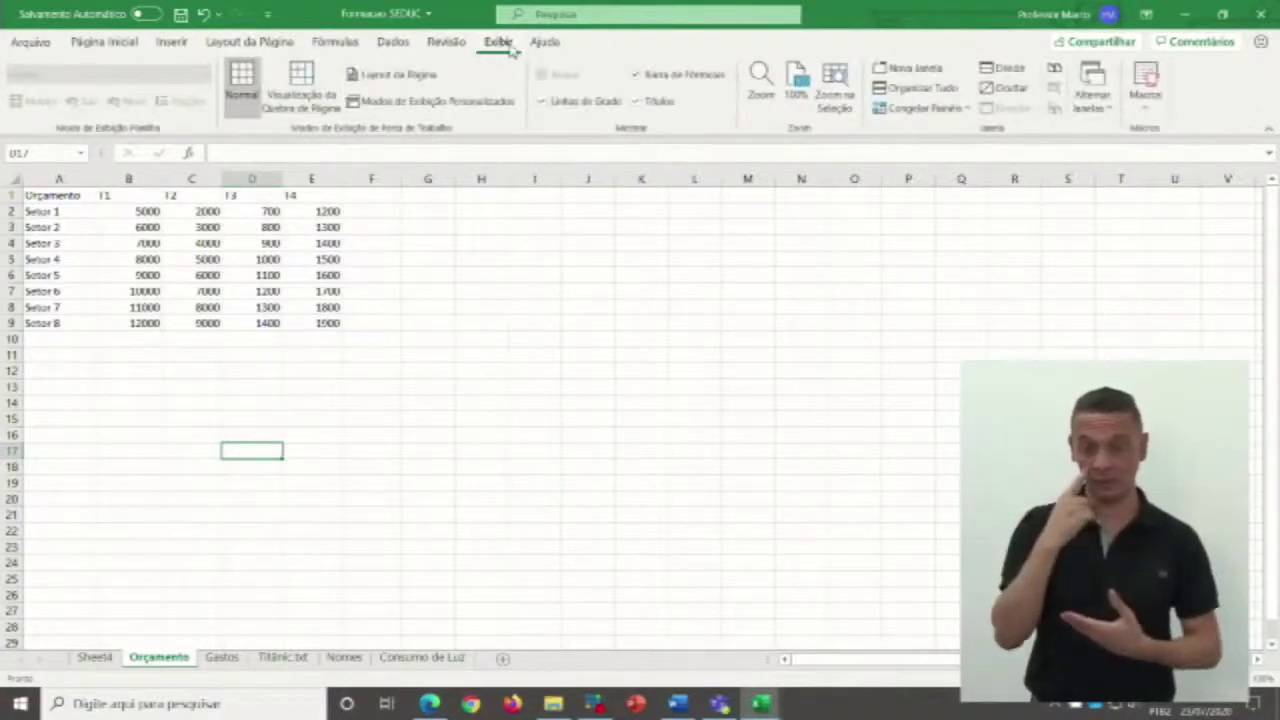
click(969, 110)
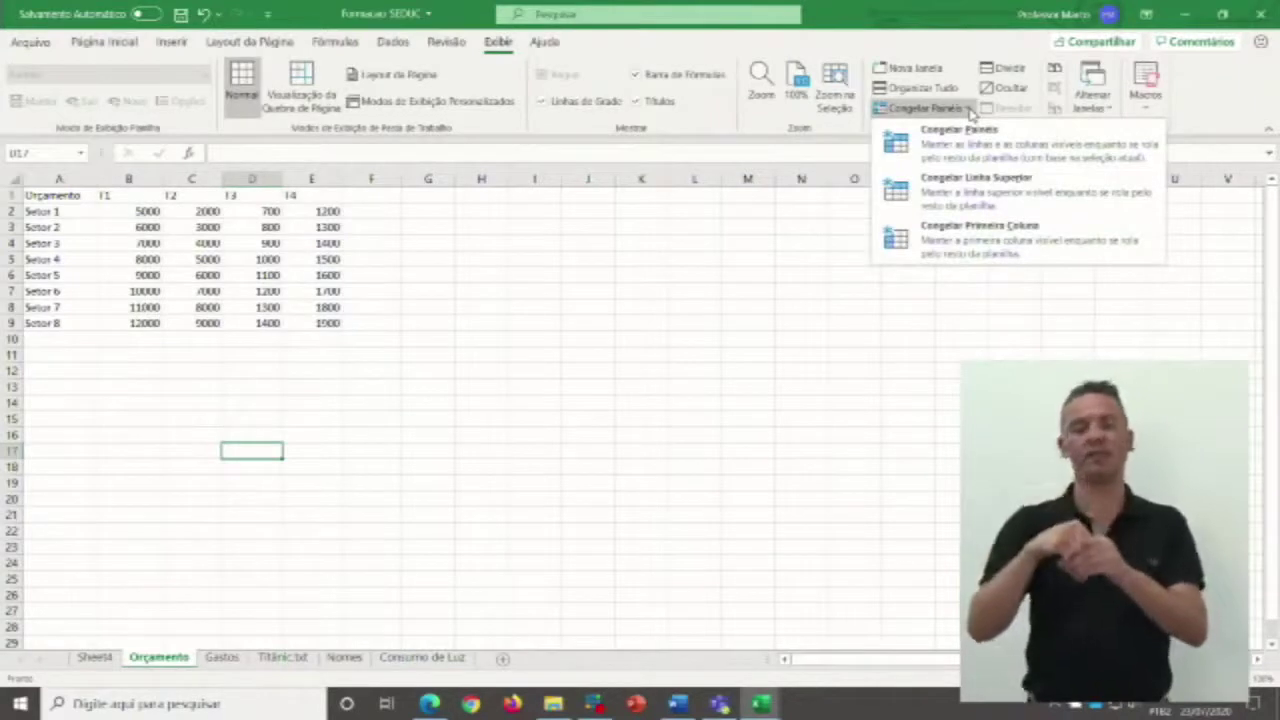
click(955, 199)
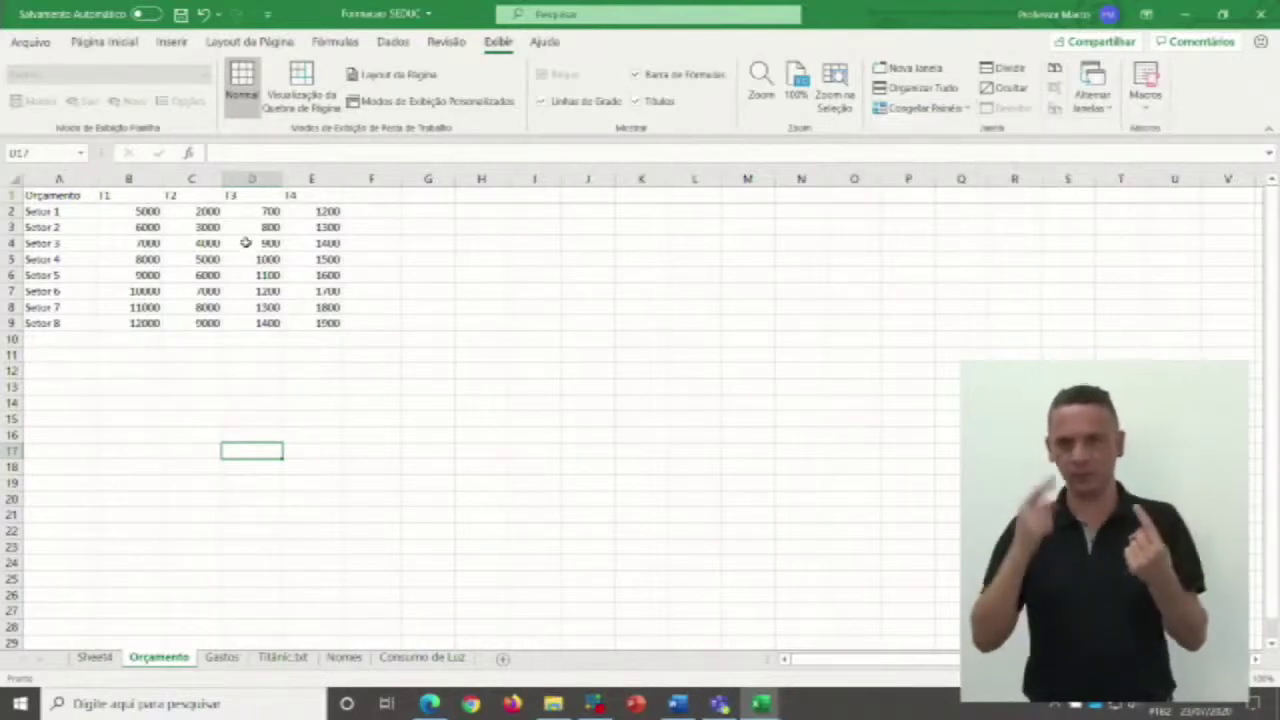
scroll(245, 243, down, 4)
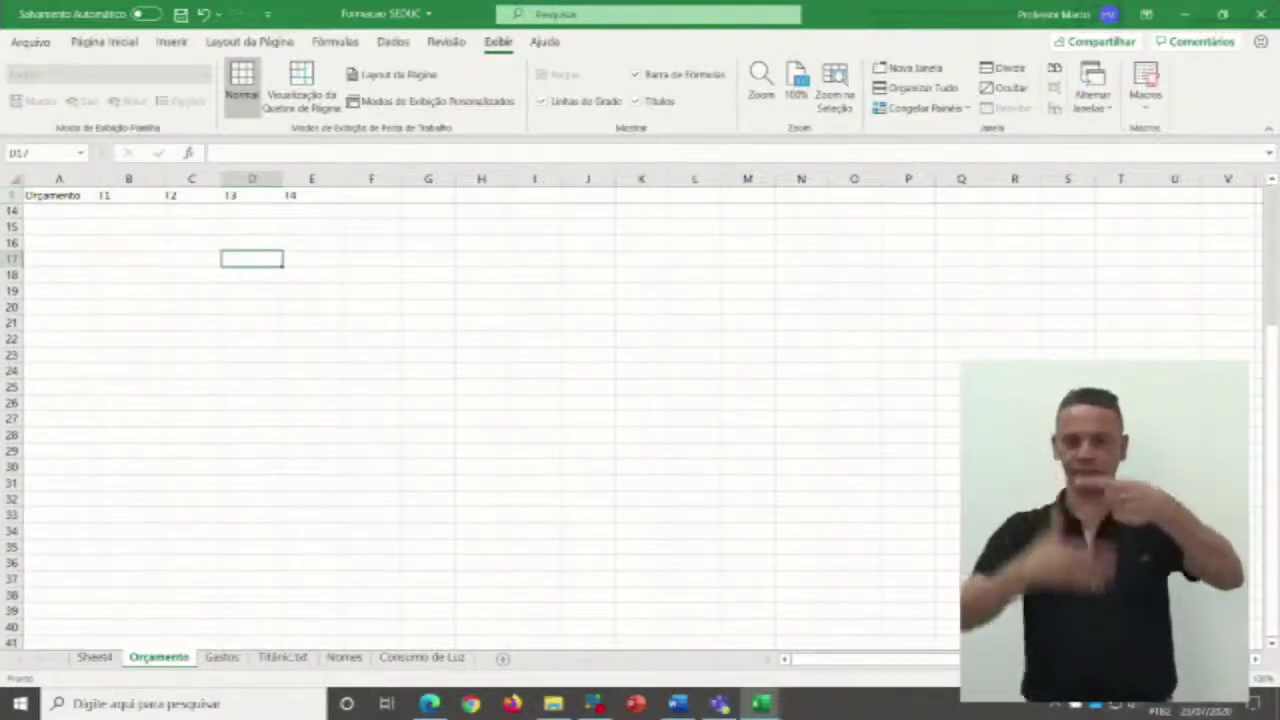
Enlarge the Orçamento worksheet view to inspect the frozen header row above the budget table.
scroll(640, 410, up, 5)
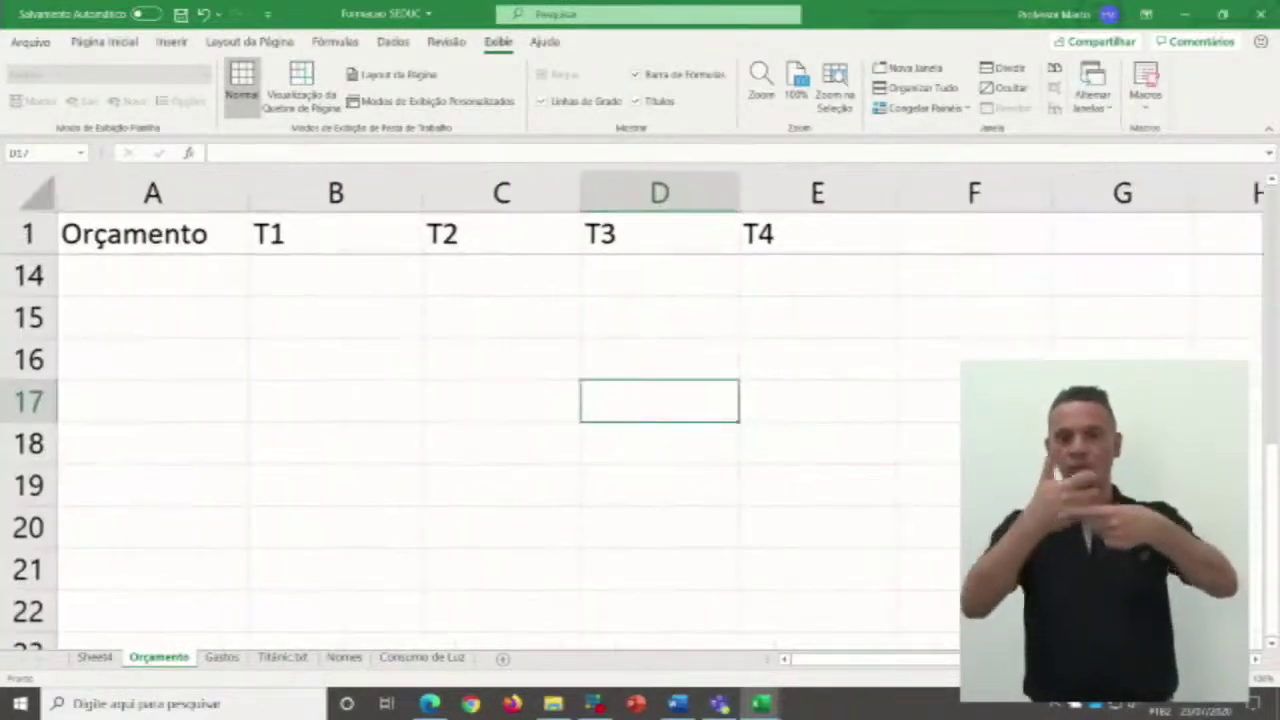
scroll(640, 410, up, 2)
scroll(640, 410, down, 3)
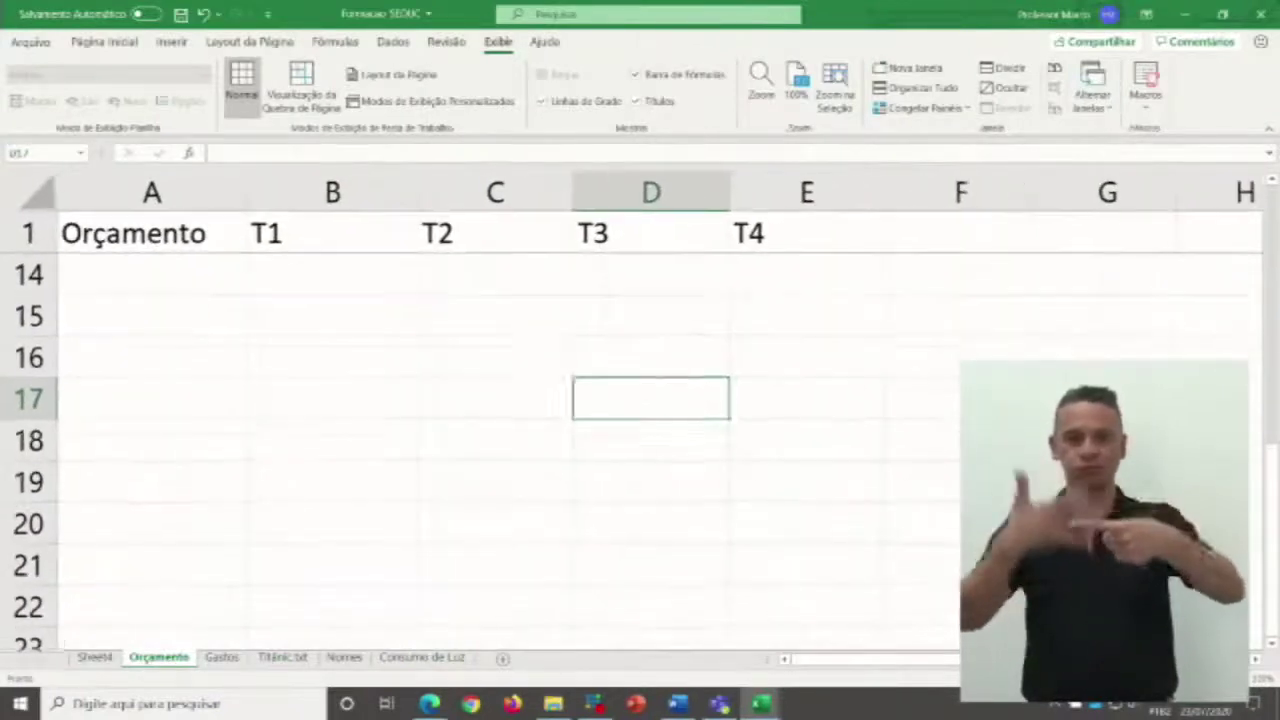
scroll(640, 410, down, 2)
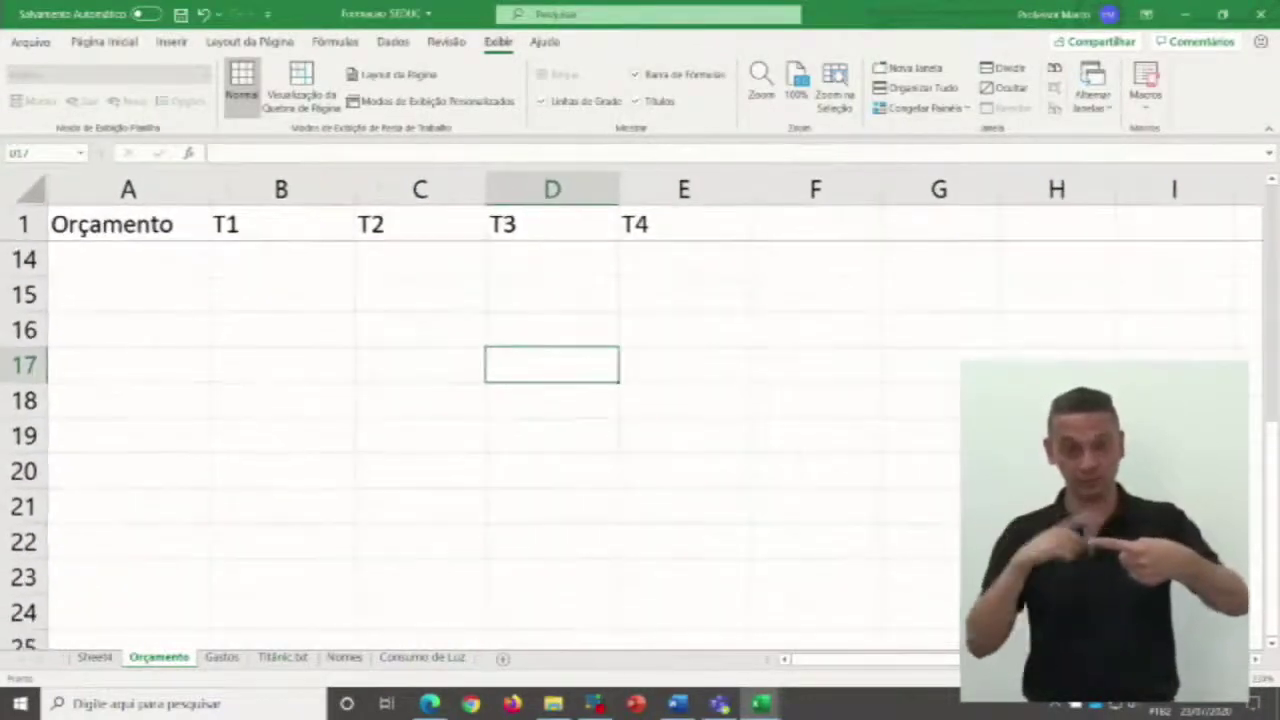
scroll(257, 377, up, 4)
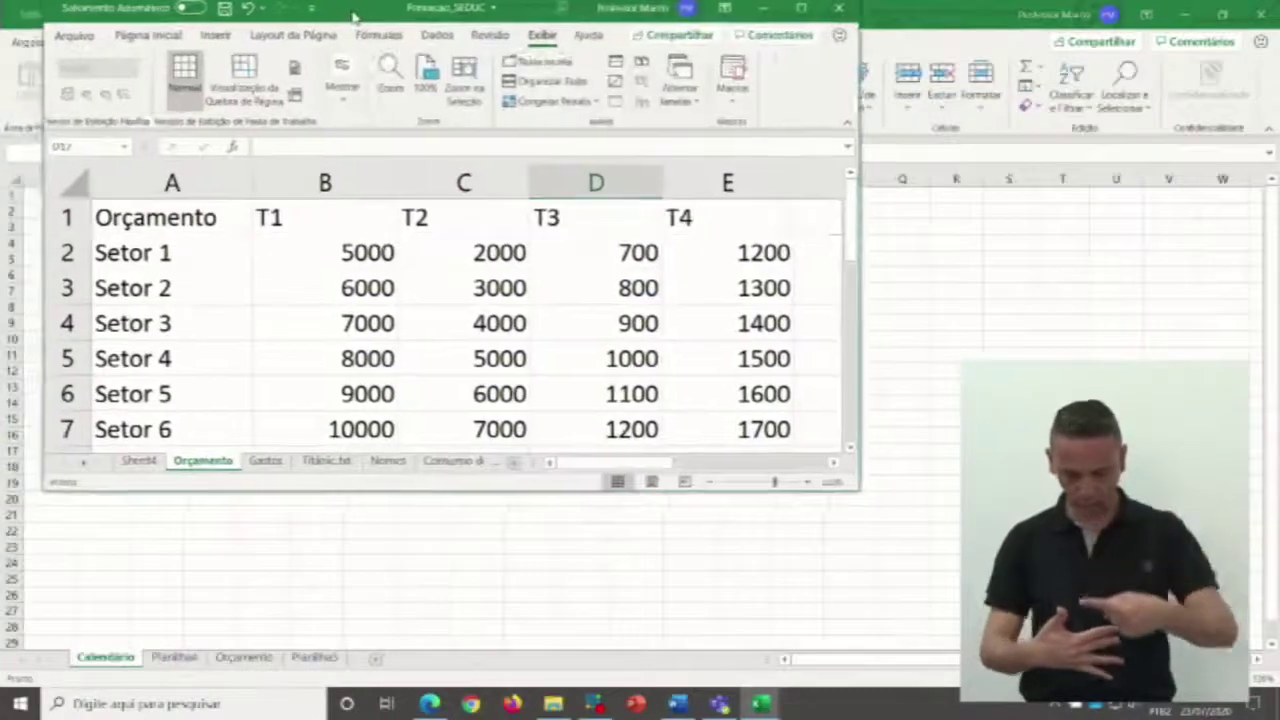
Reposition and widen the Formacao_SEDUC window, and check the frozen header against rows far below the table.
drag(337, 14, 371, 14)
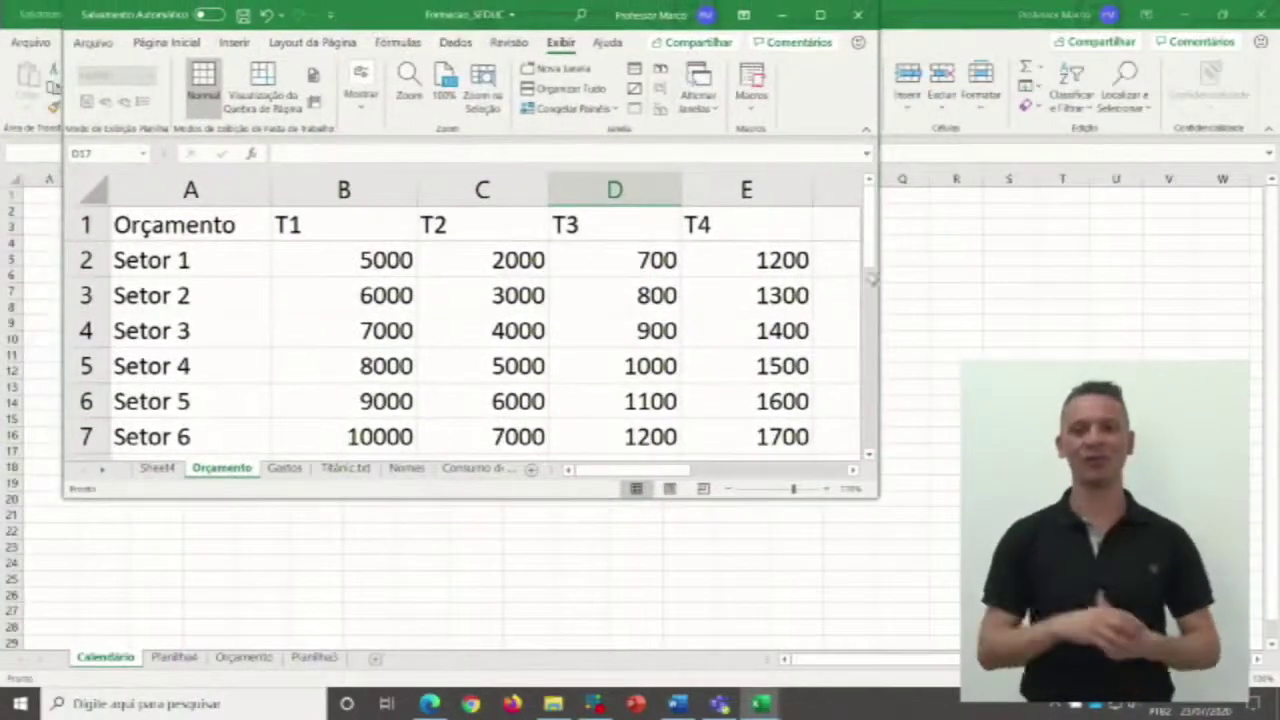
drag(879, 320, 1092, 320)
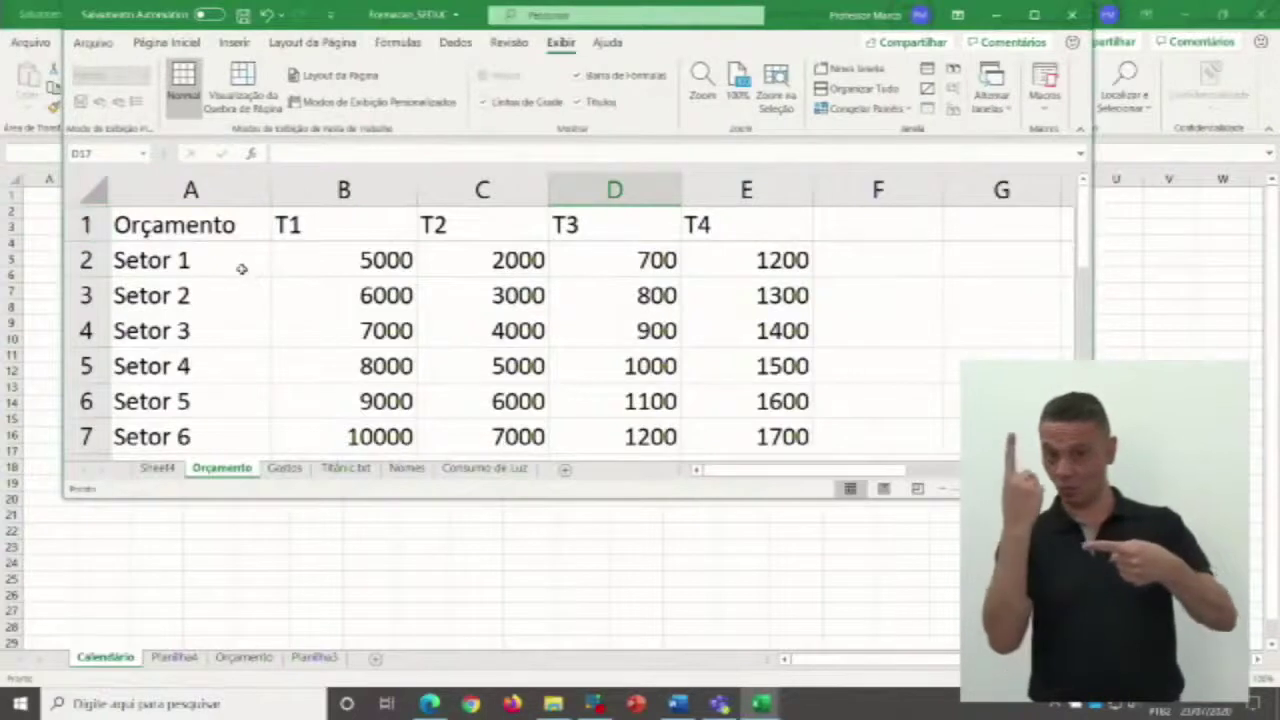
scroll(241, 269, down, 3)
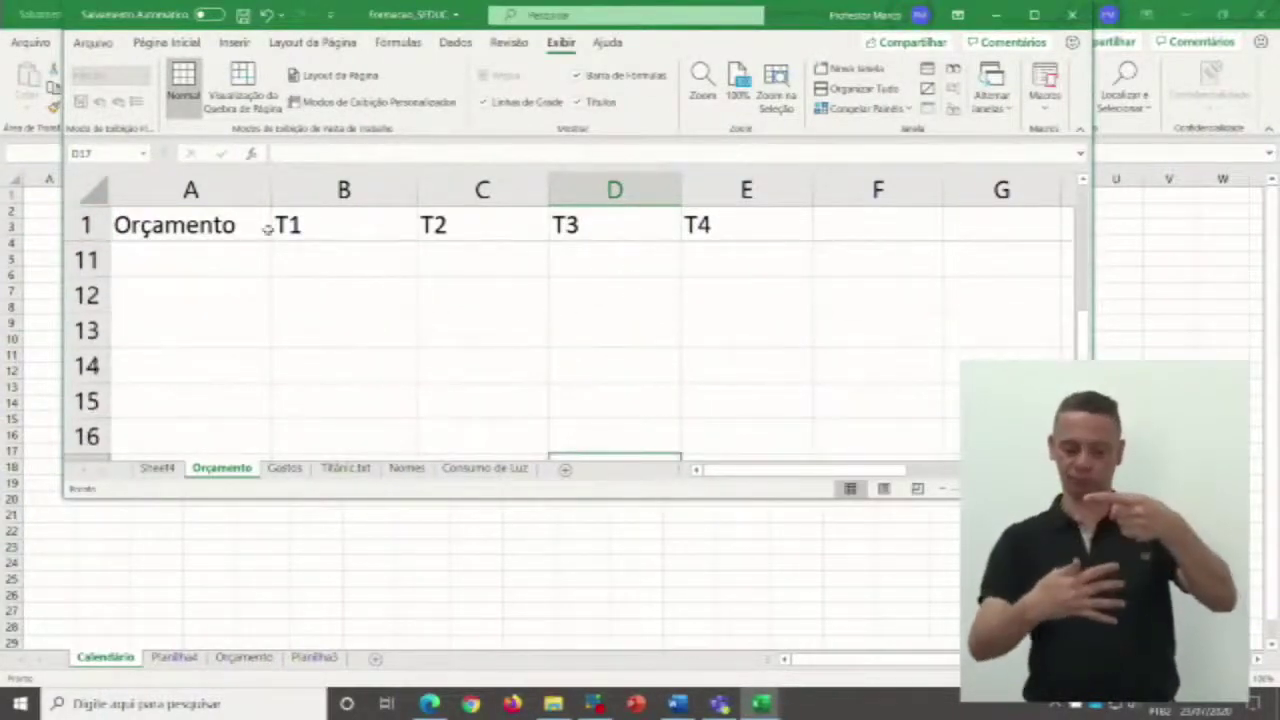
scroll(232, 291, down, 8)
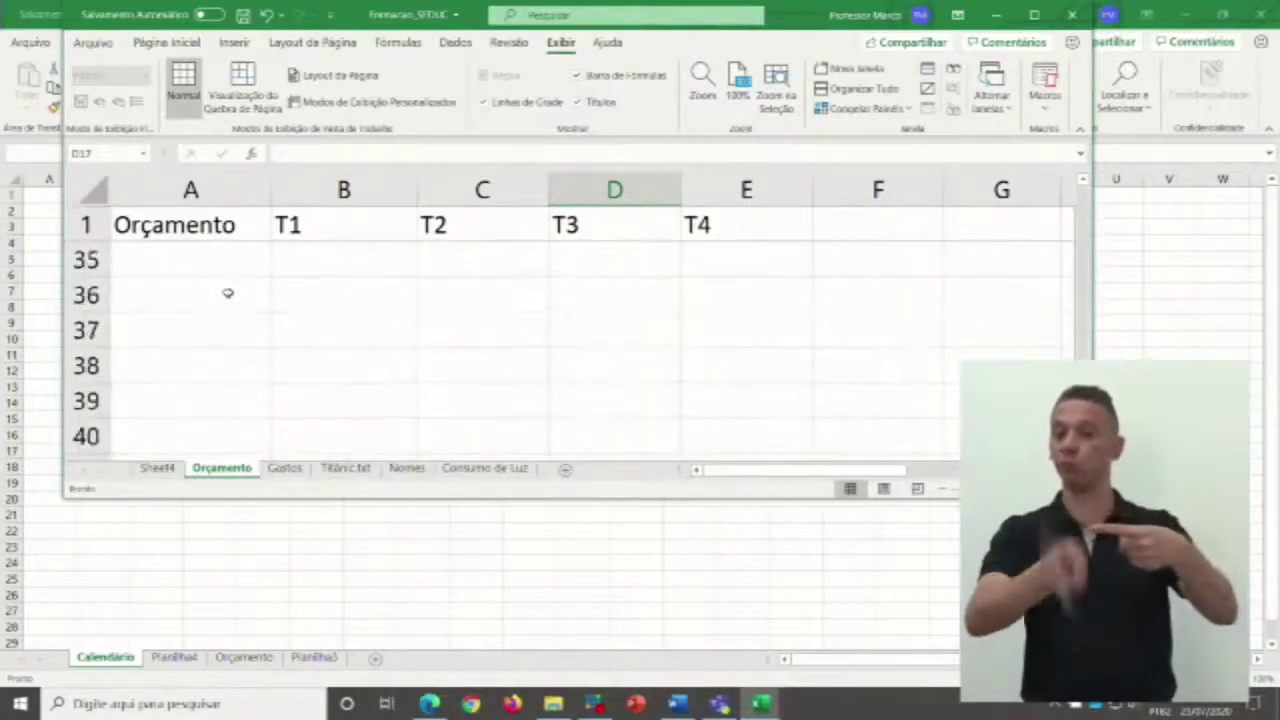
Compare the frozen header row with the budget rows and with the empty rows far below the table.
scroll(228, 293, down, 4)
scroll(246, 330, down, 3)
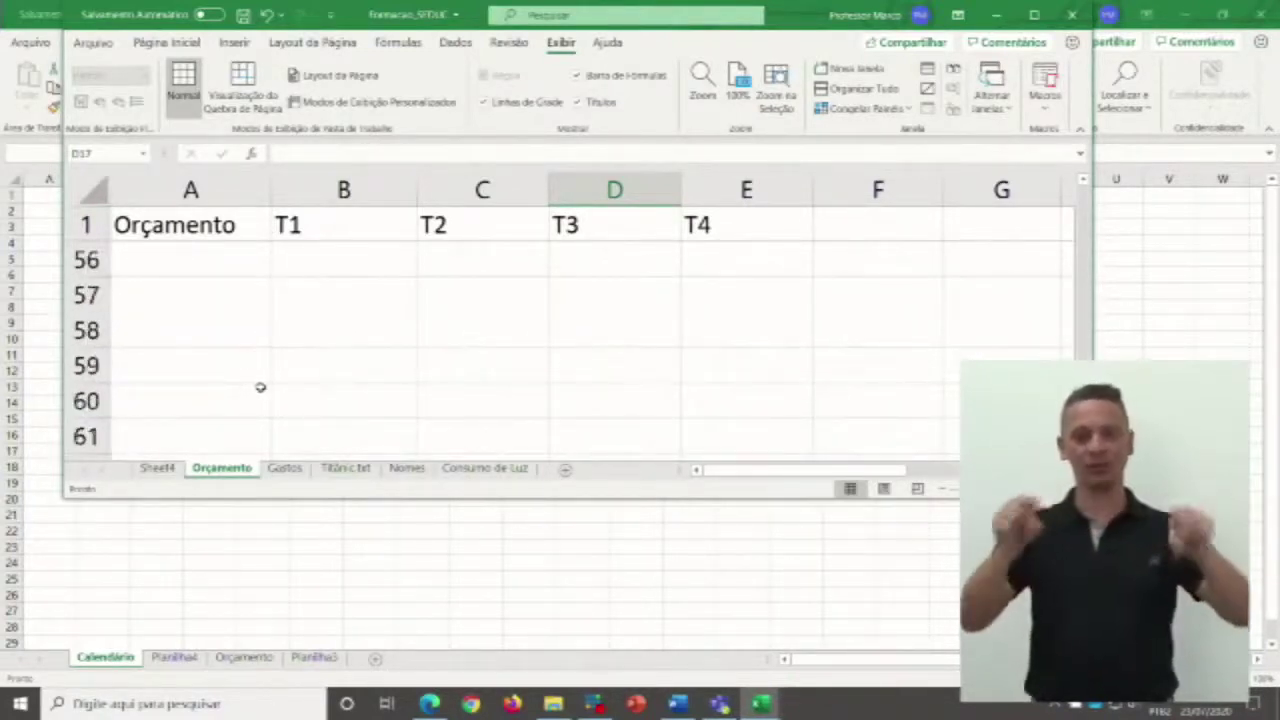
scroll(260, 387, up, 1)
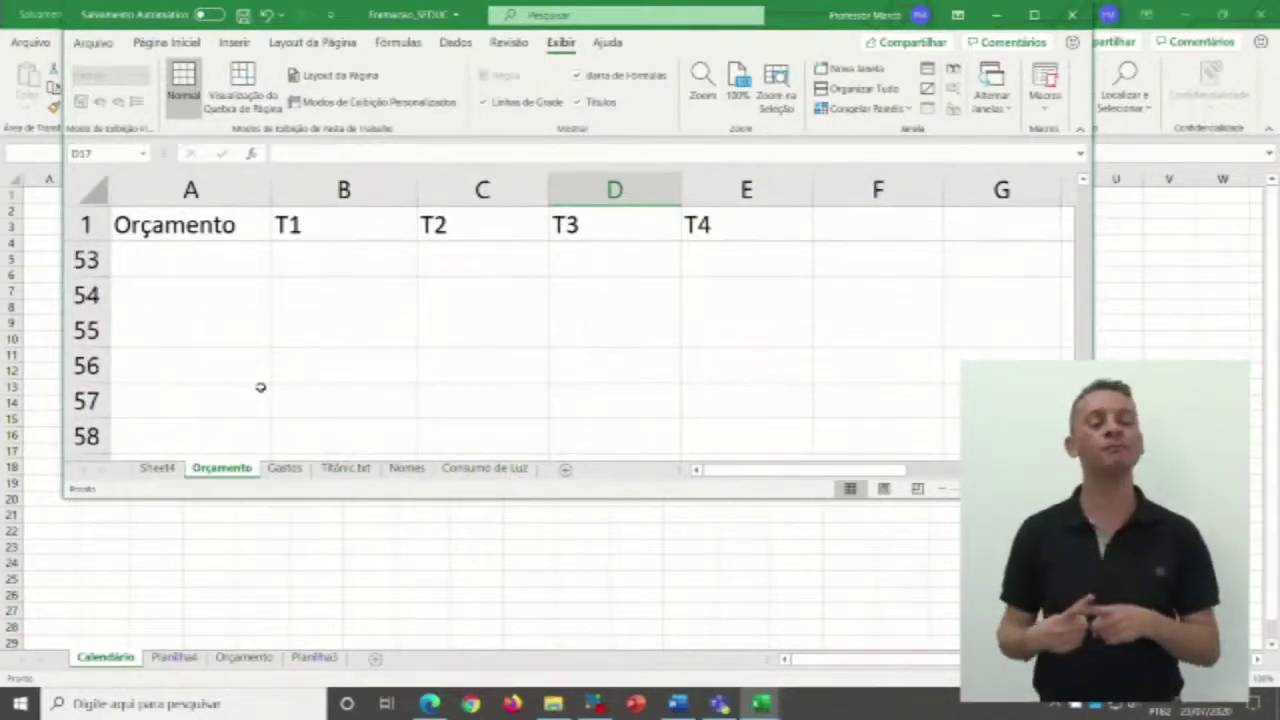
scroll(260, 387, up, 1)
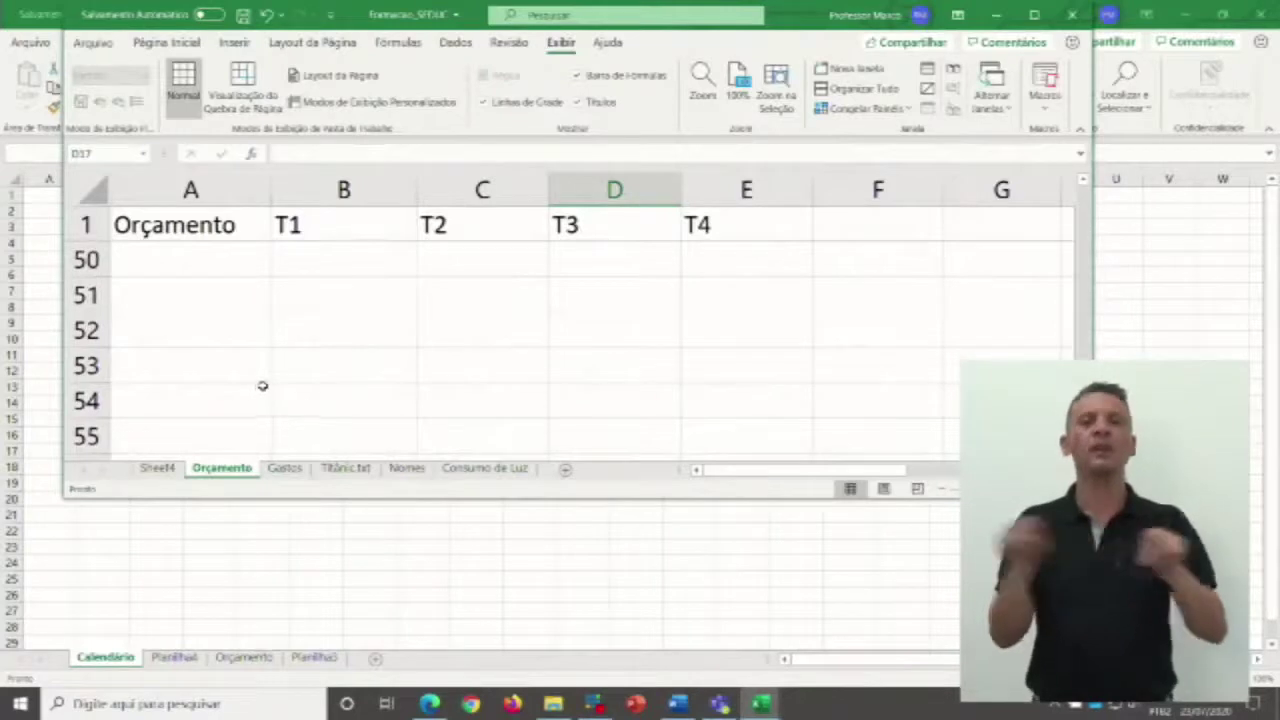
scroll(260, 387, up, 15)
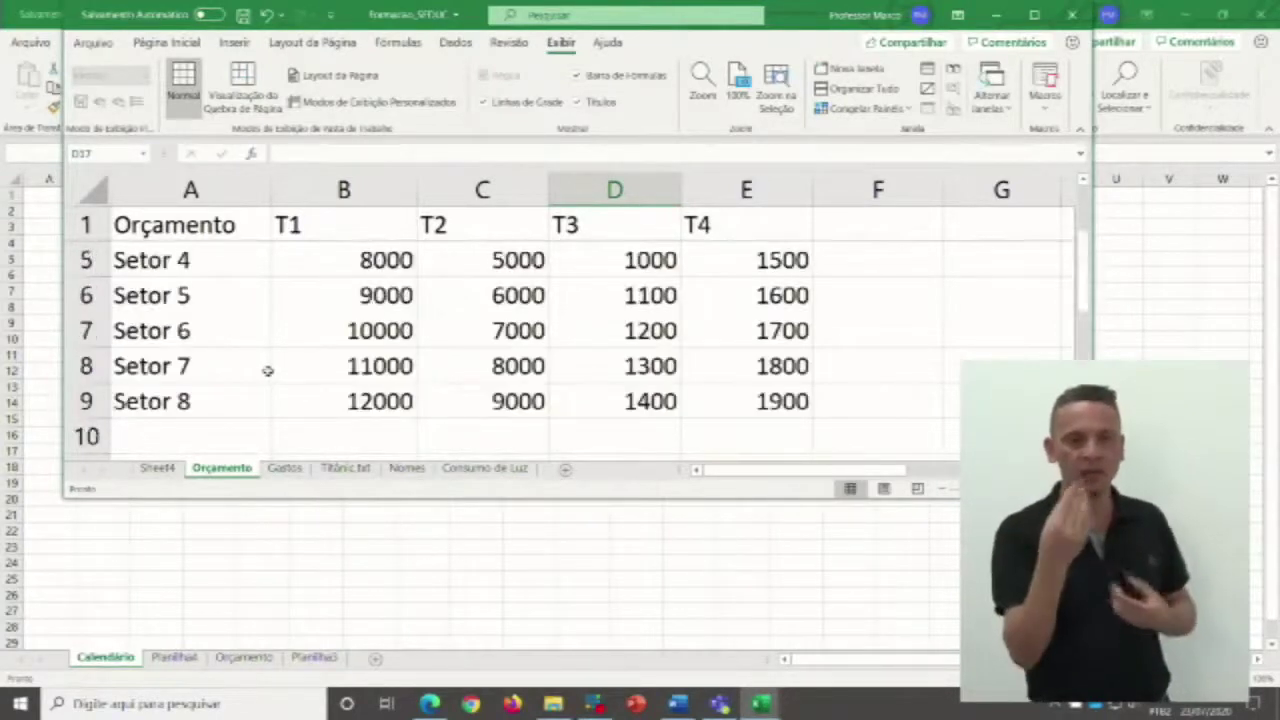
scroll(266, 368, up, 1)
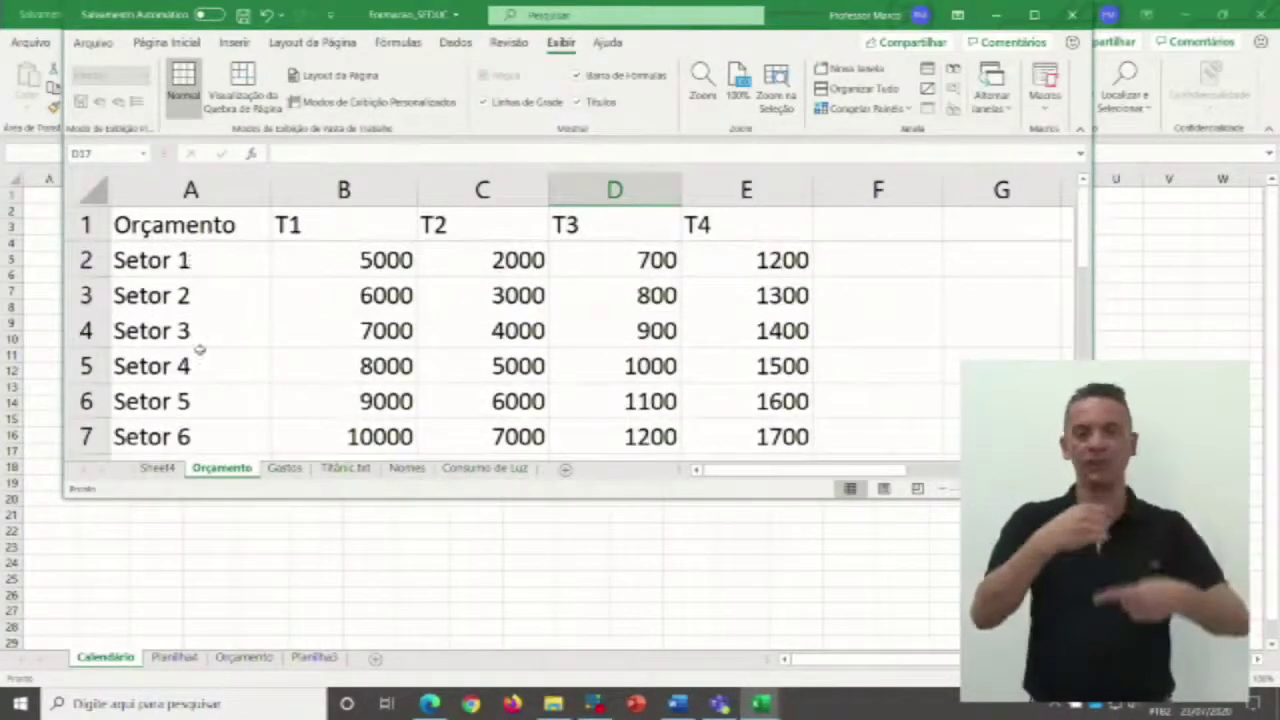
scroll(200, 348, down, 10)
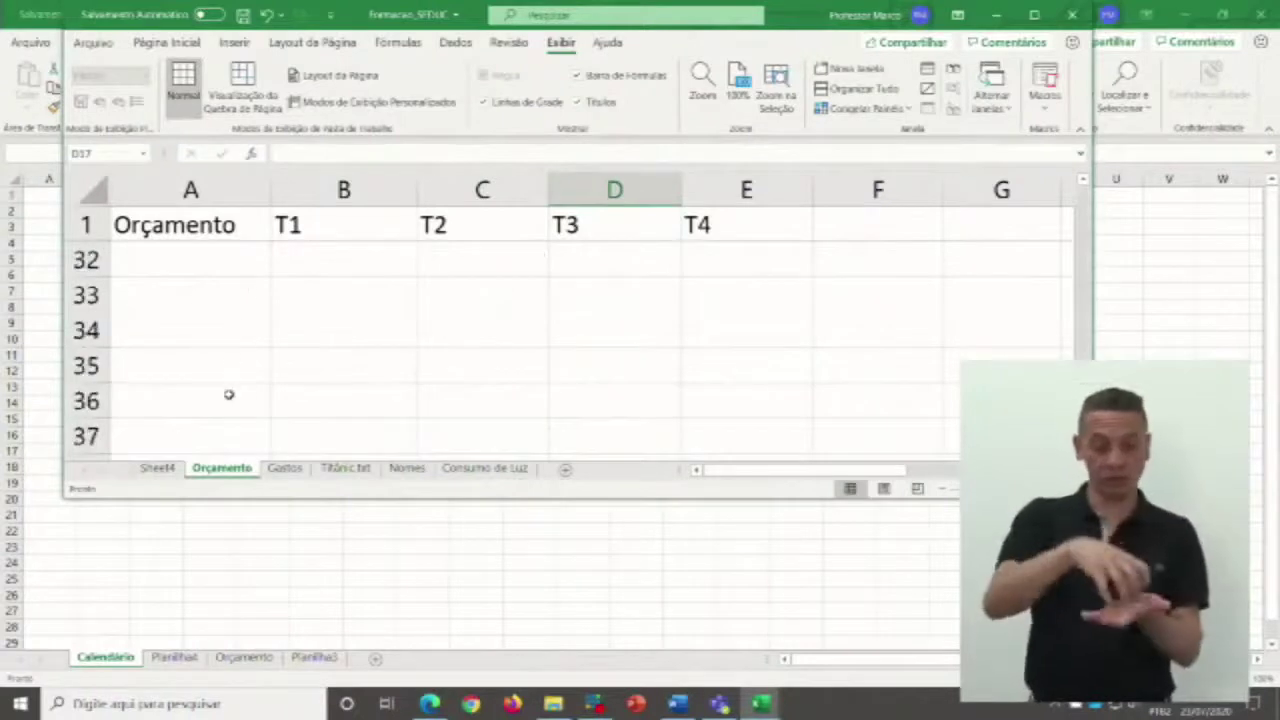
scroll(229, 393, up, 10)
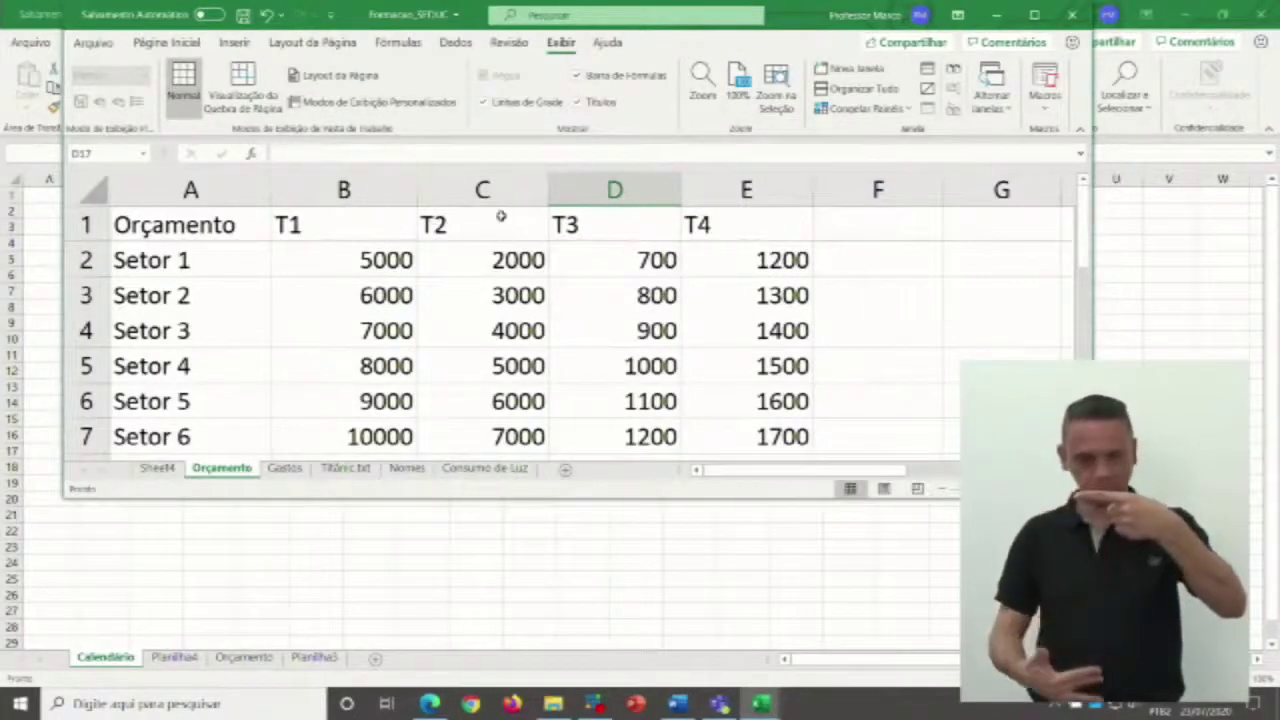
scroll(280, 316, down, 10)
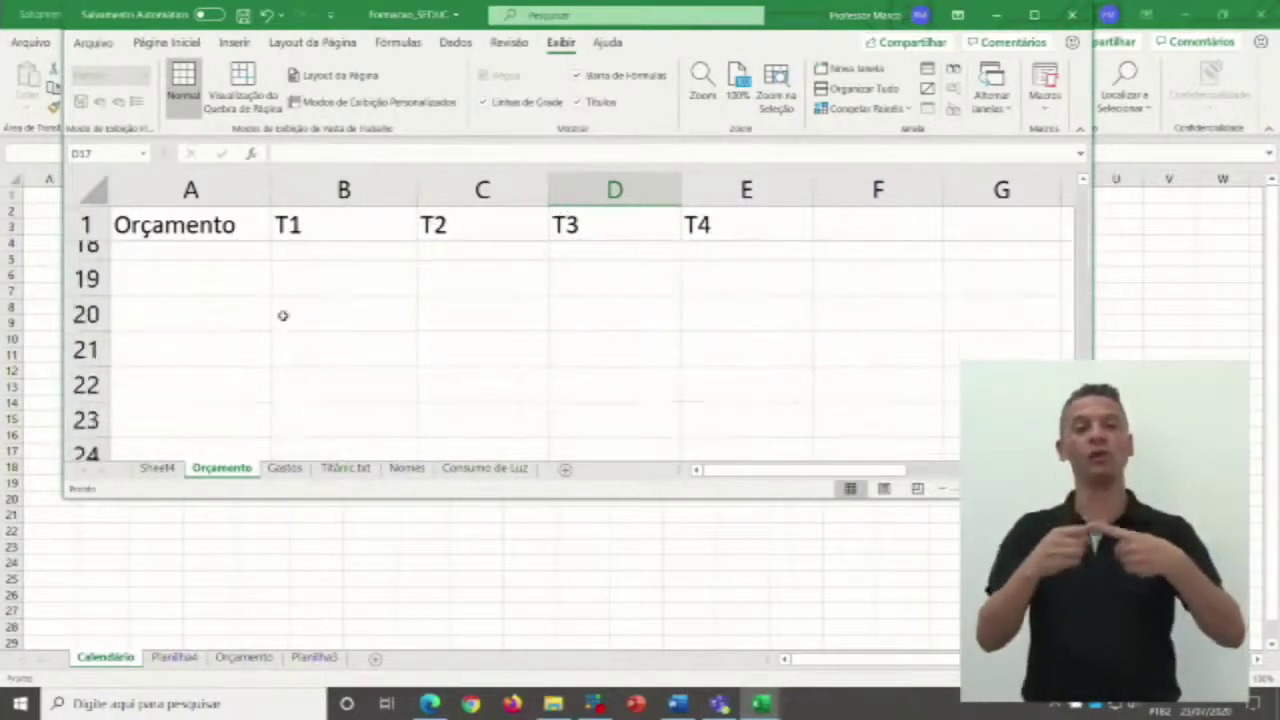
Check cells B35 to E35 and the rows further down against the frozen T1 to T4 headers.
click(312, 360)
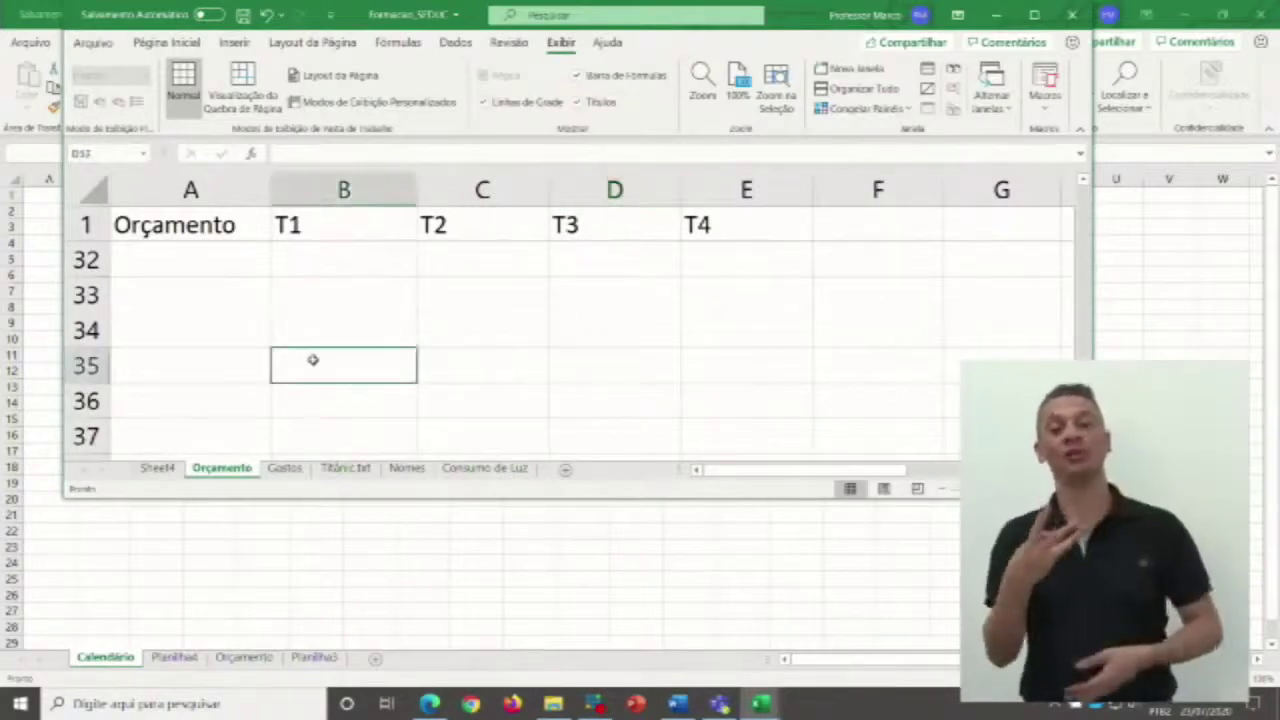
click(463, 366)
click(601, 366)
double_click(715, 366)
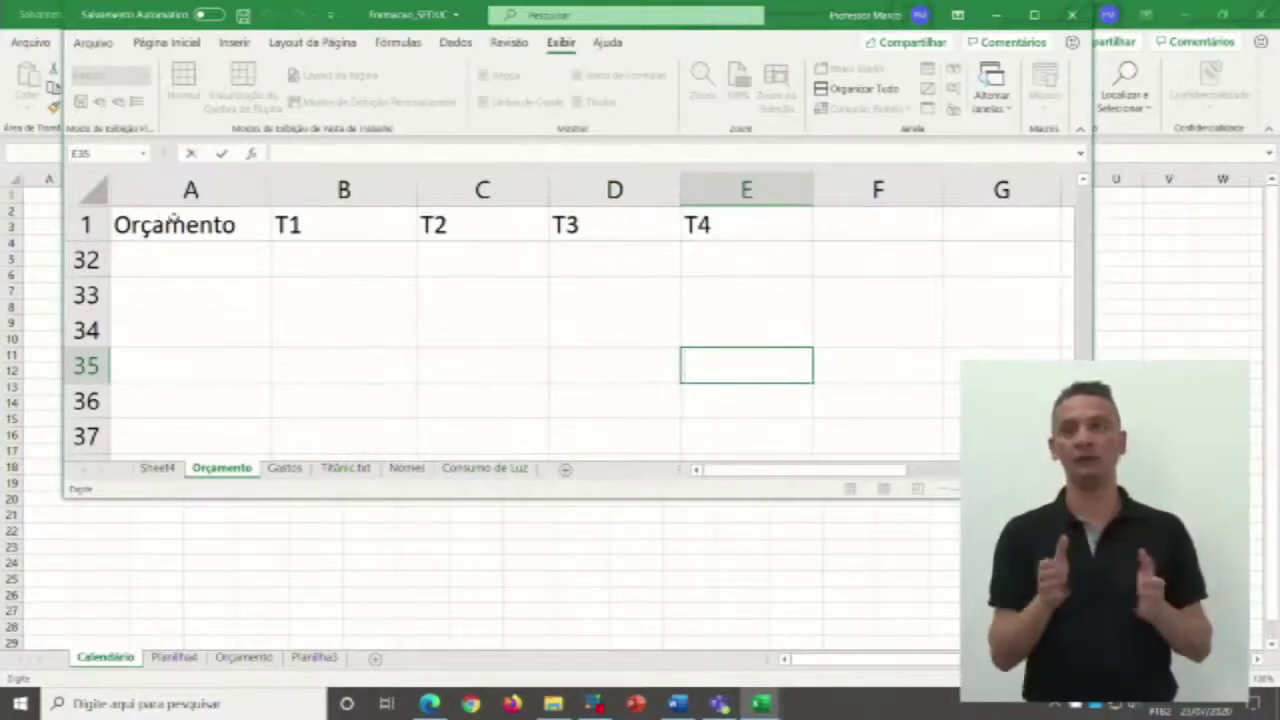
scroll(438, 334, down, 9)
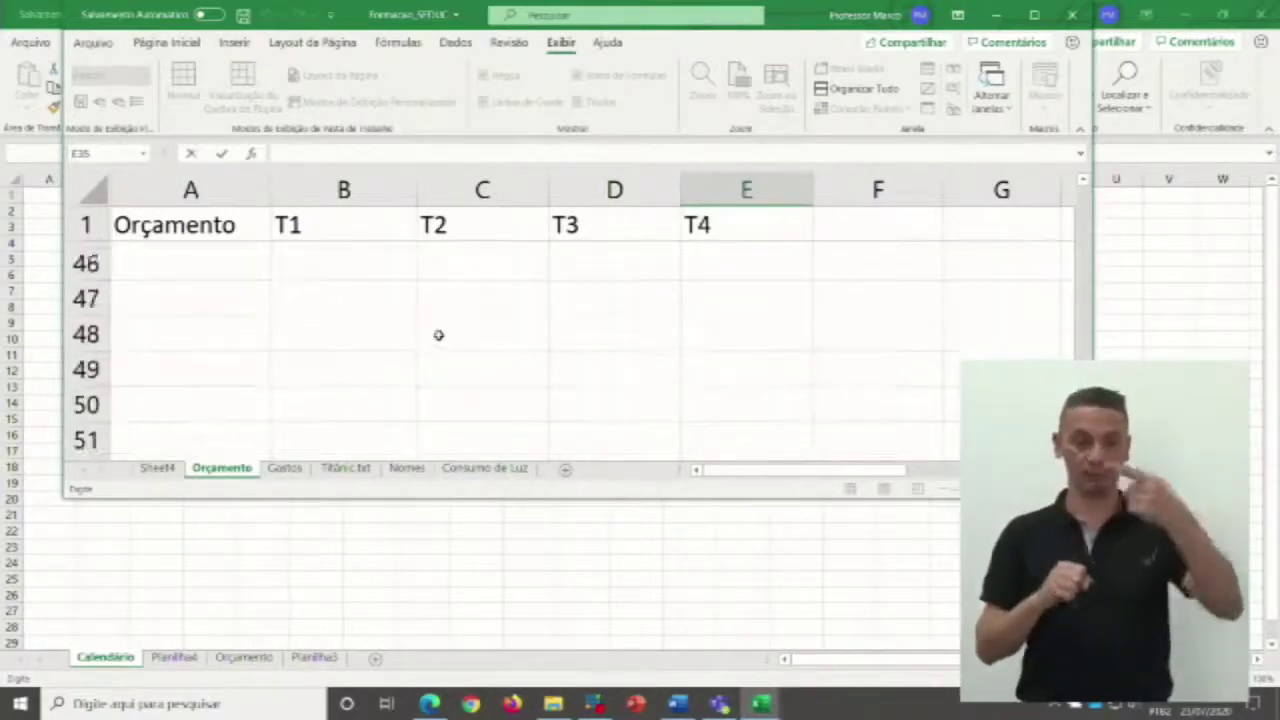
scroll(438, 334, down, 1)
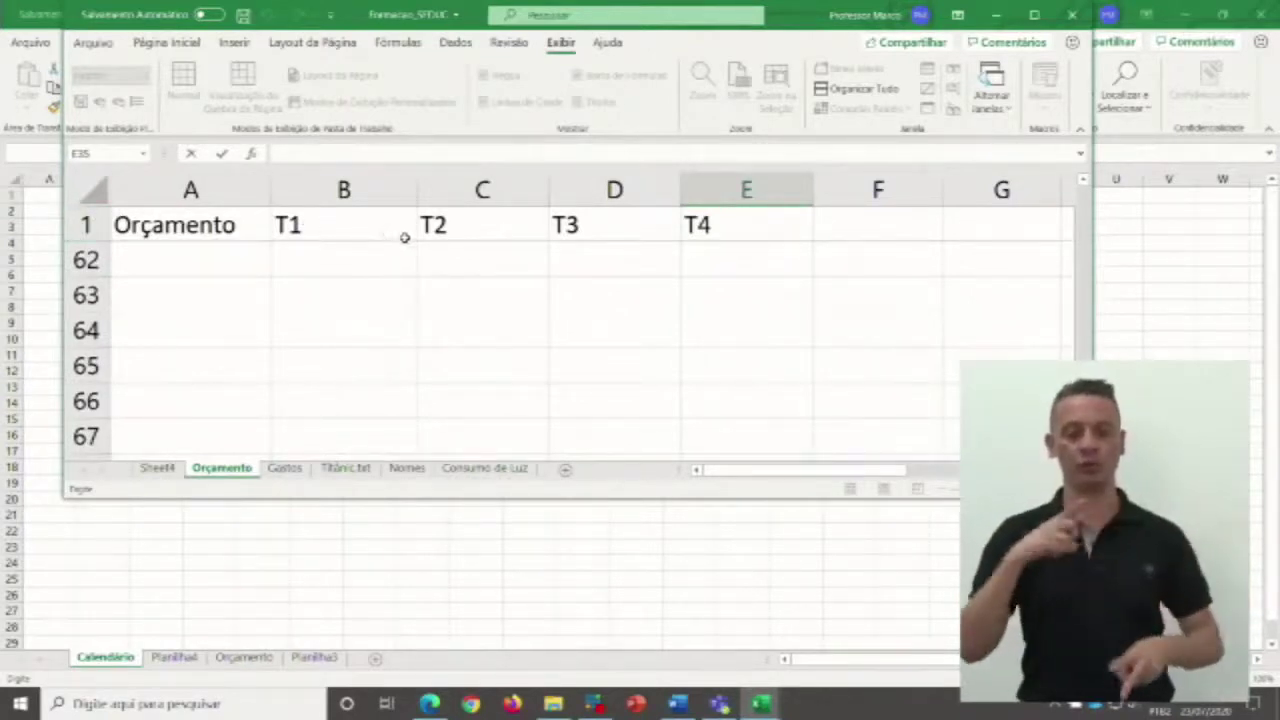
scroll(370, 400, up, 20)
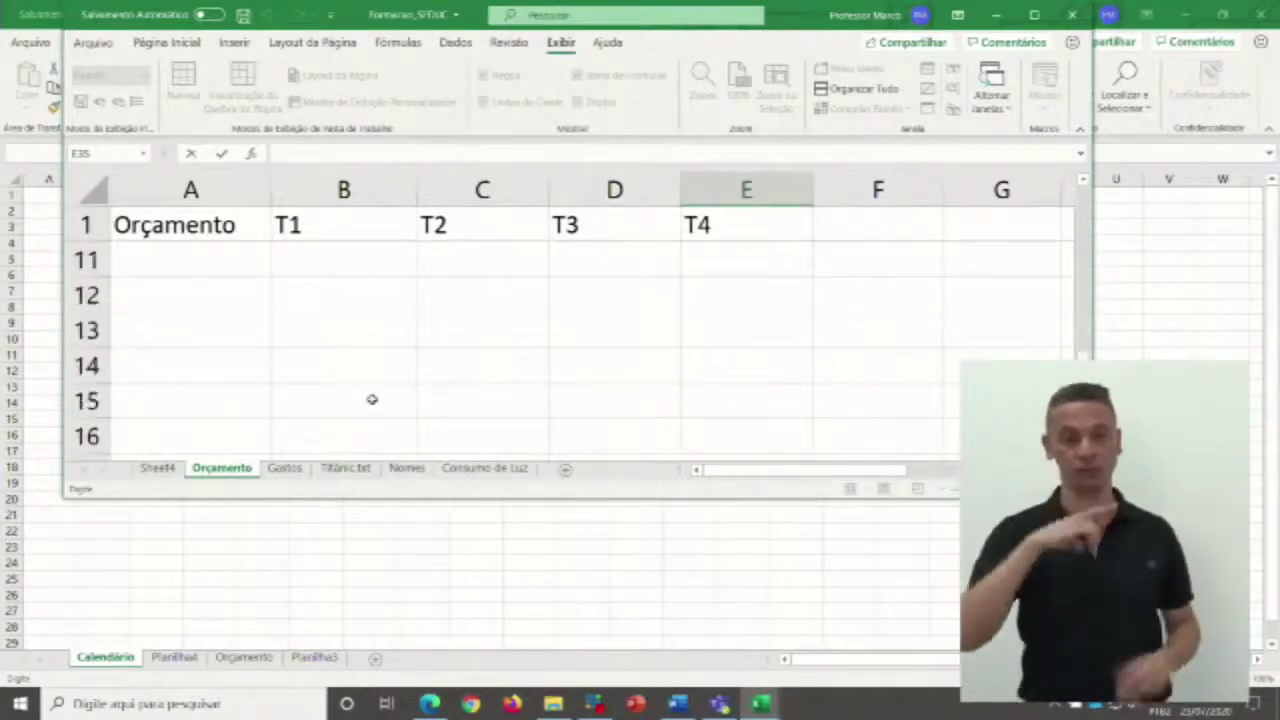
Maximize the workbook window, and select header row 1 and the whole of column A in turn.
click(1030, 15)
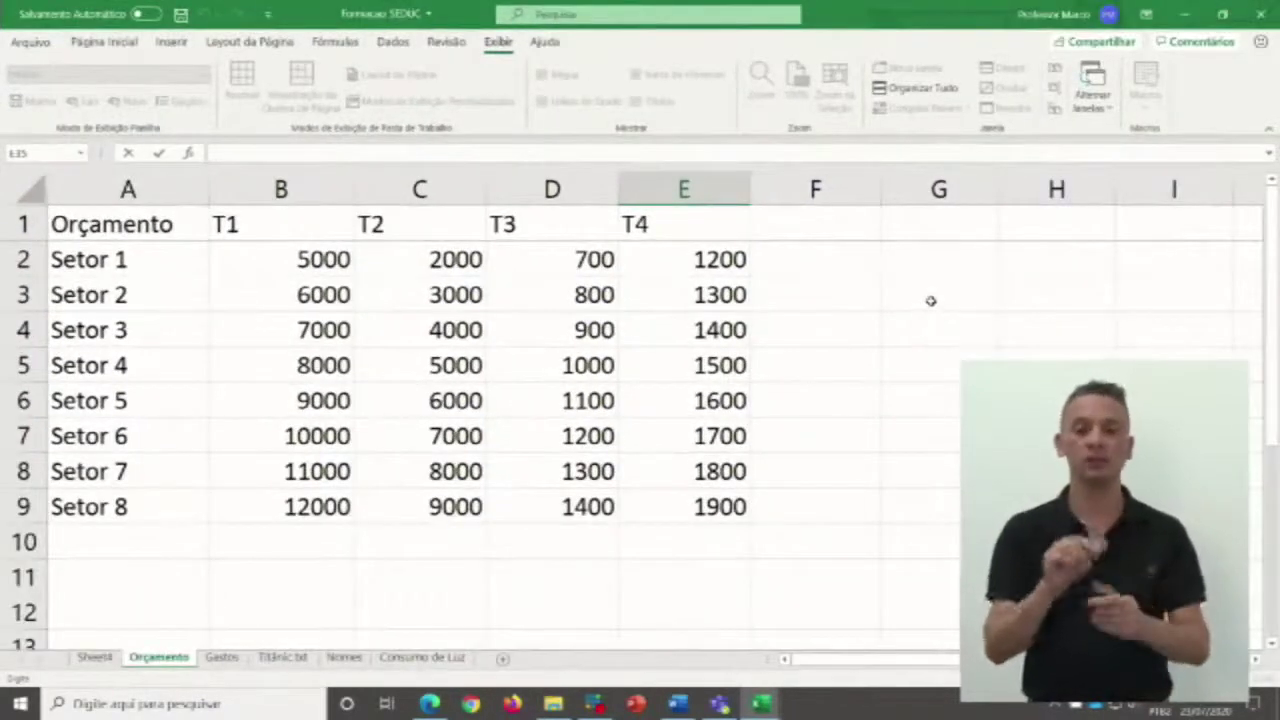
click(195, 233)
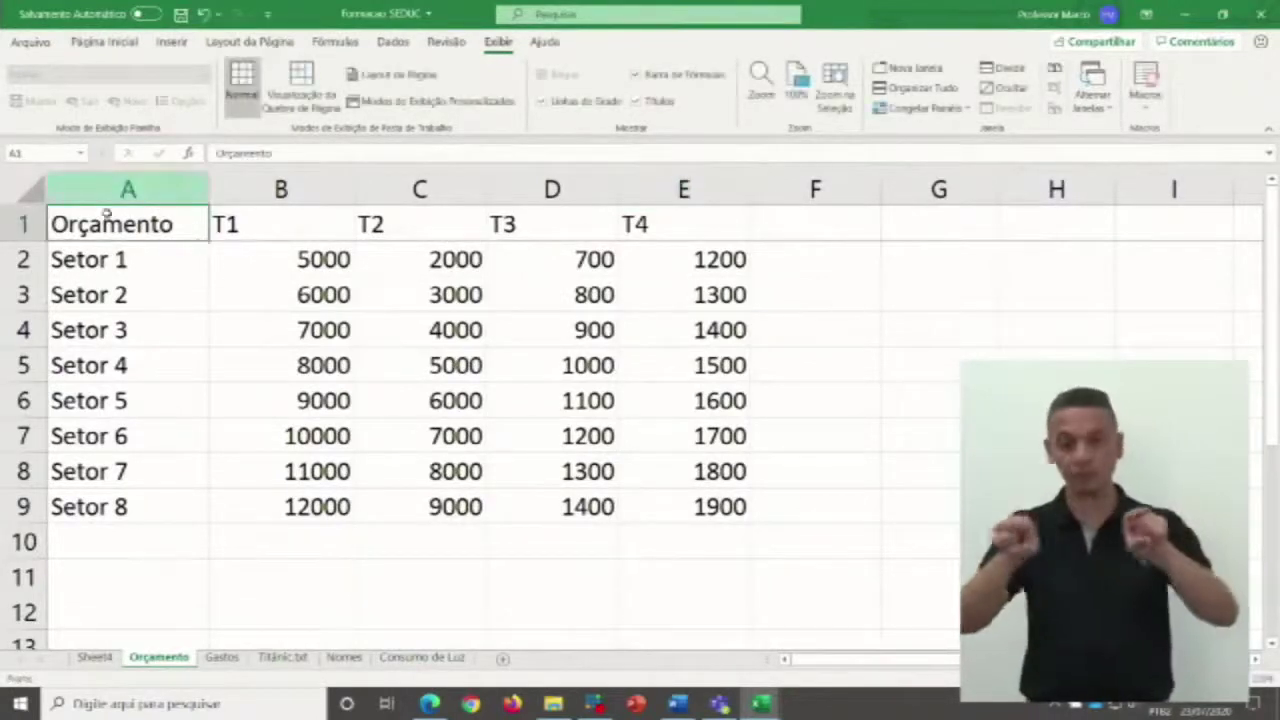
click(26, 222)
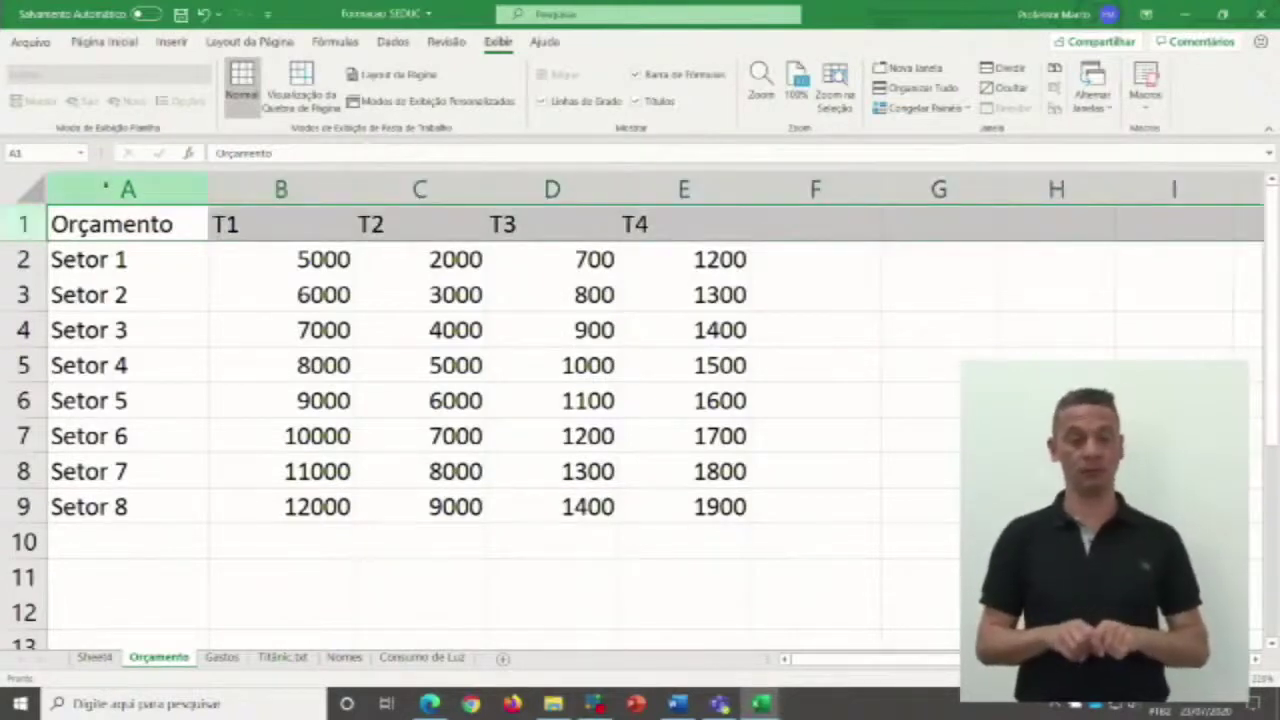
click(105, 189)
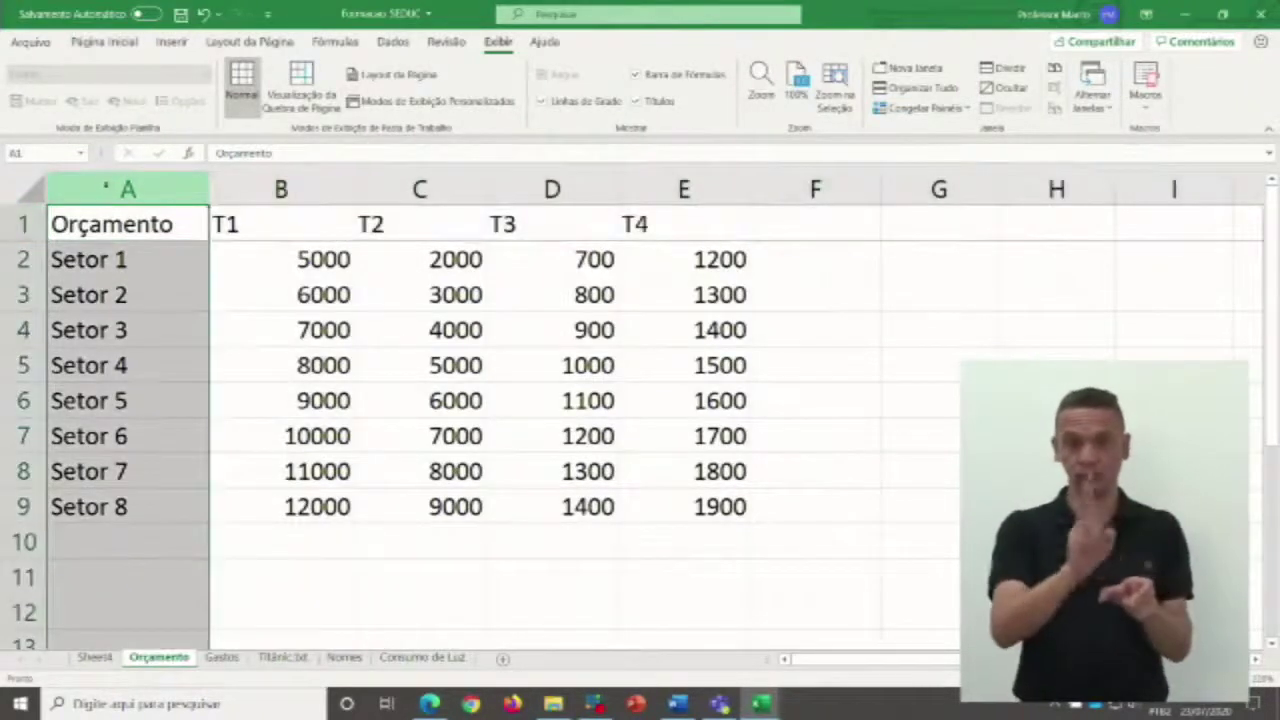
Freeze the first column of the Orçamento worksheet and test it against the empty columns beyond the table.
click(552, 436)
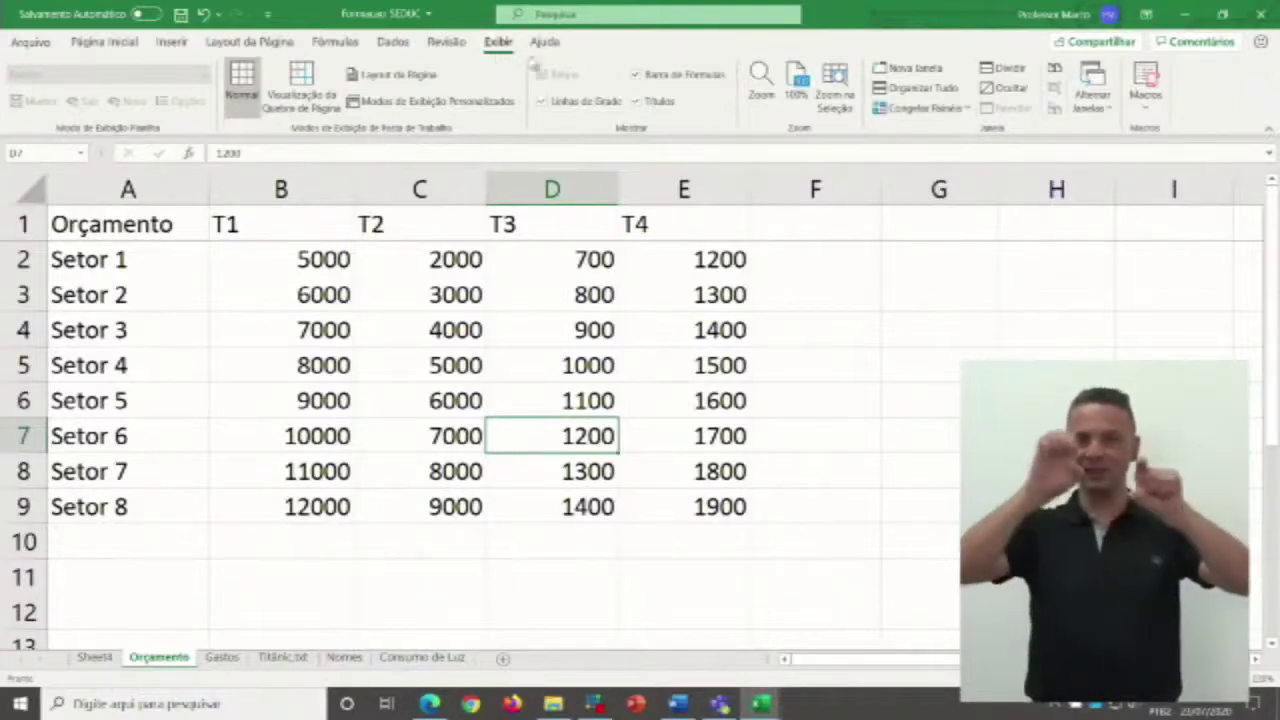
click(968, 107)
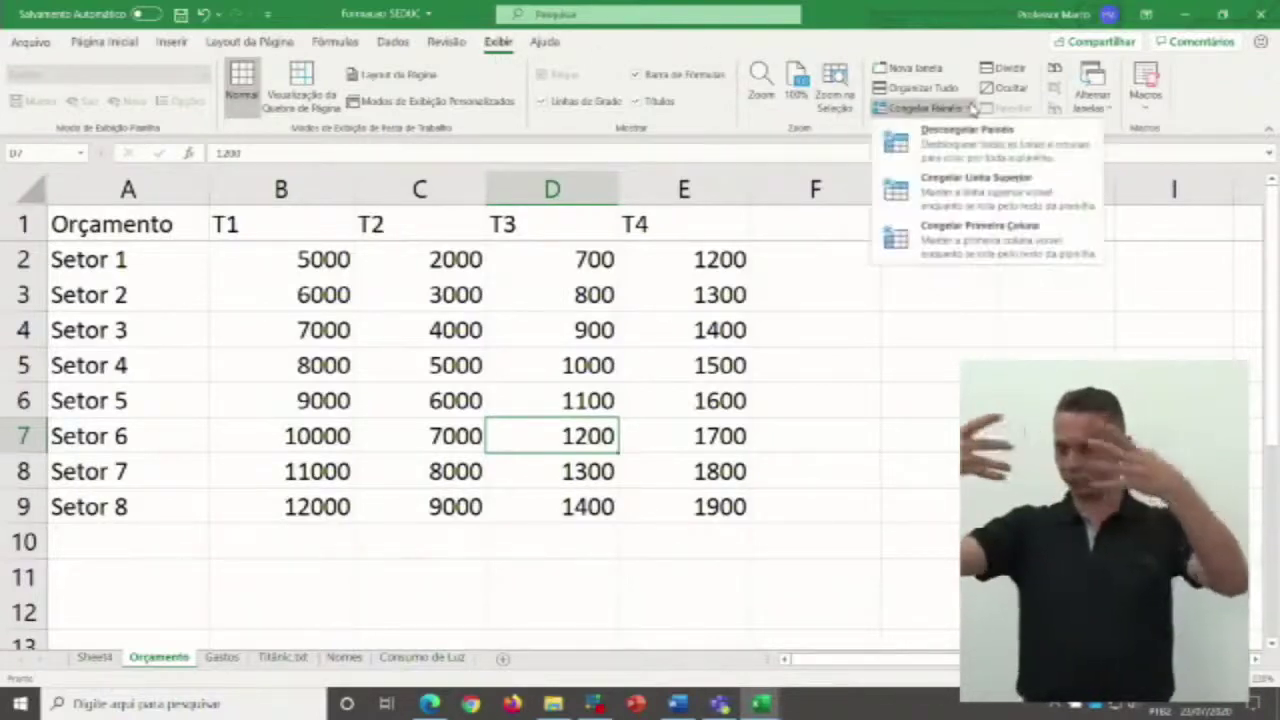
click(975, 241)
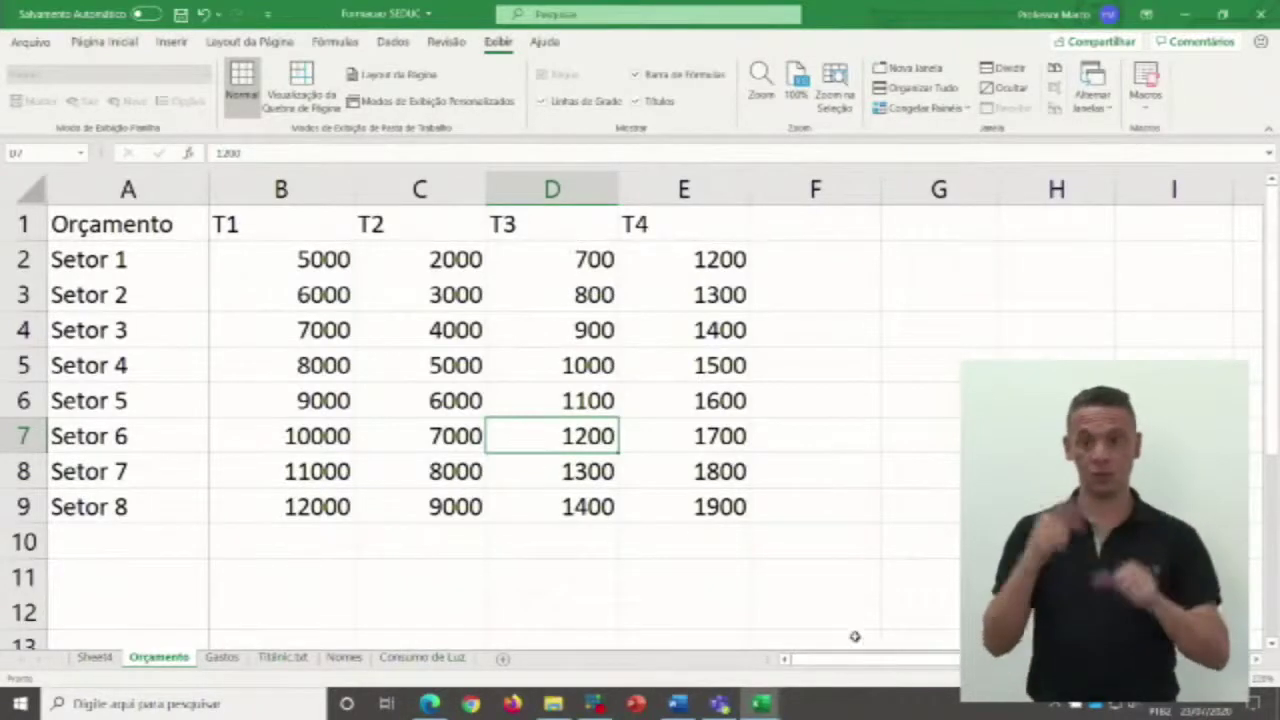
drag(841, 666, 992, 666)
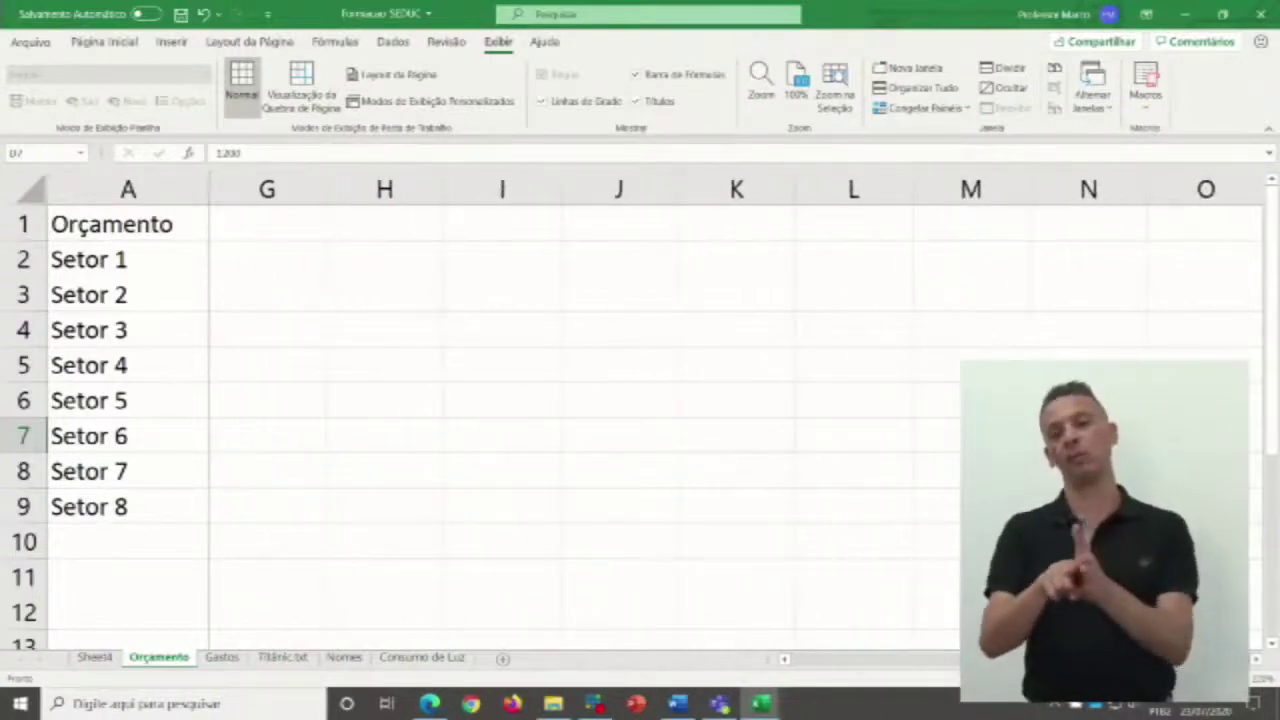
drag(992, 666, 845, 666)
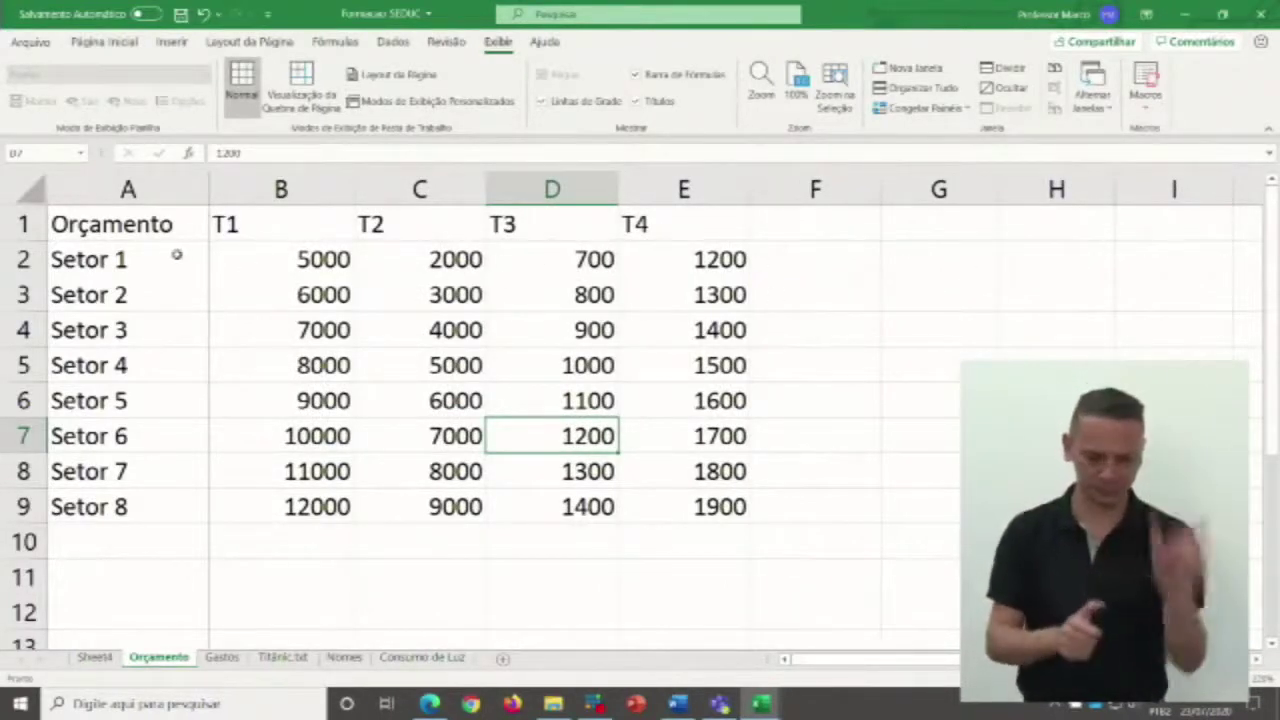
Move the active cell along row 2 from F2 to AH2 to check the frozen sector column.
click(818, 253)
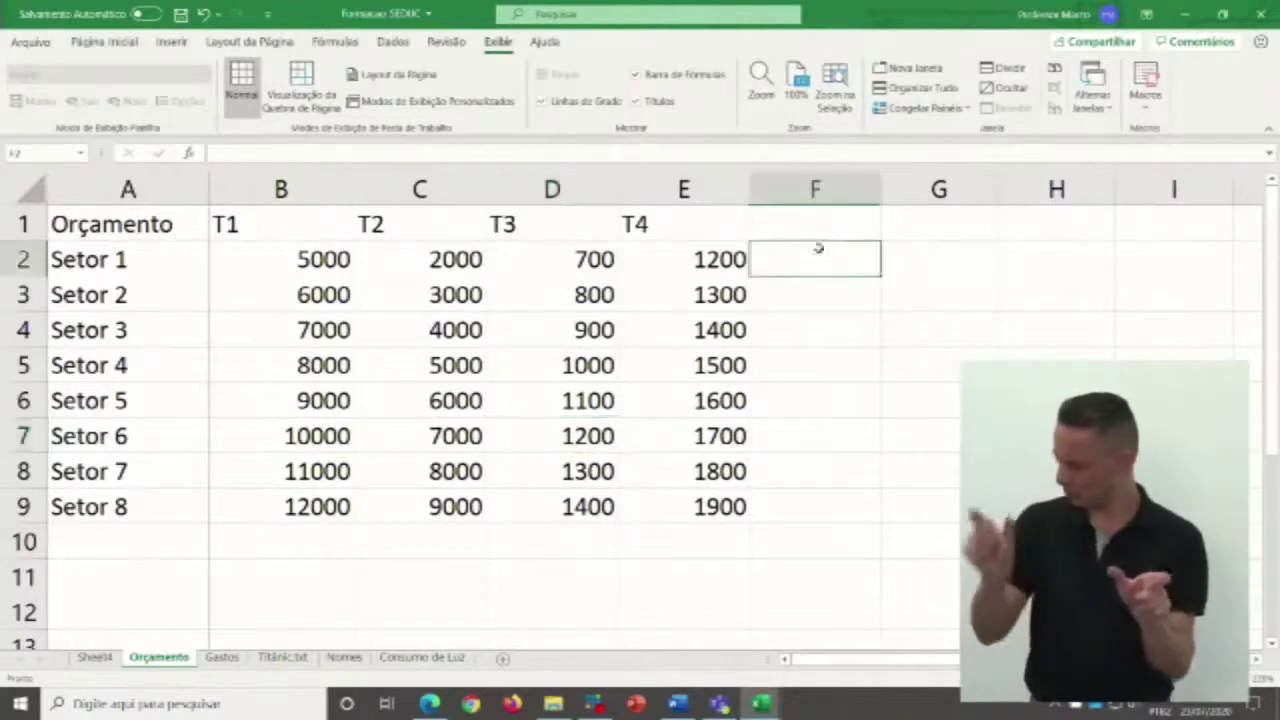
click(803, 303)
click(811, 263)
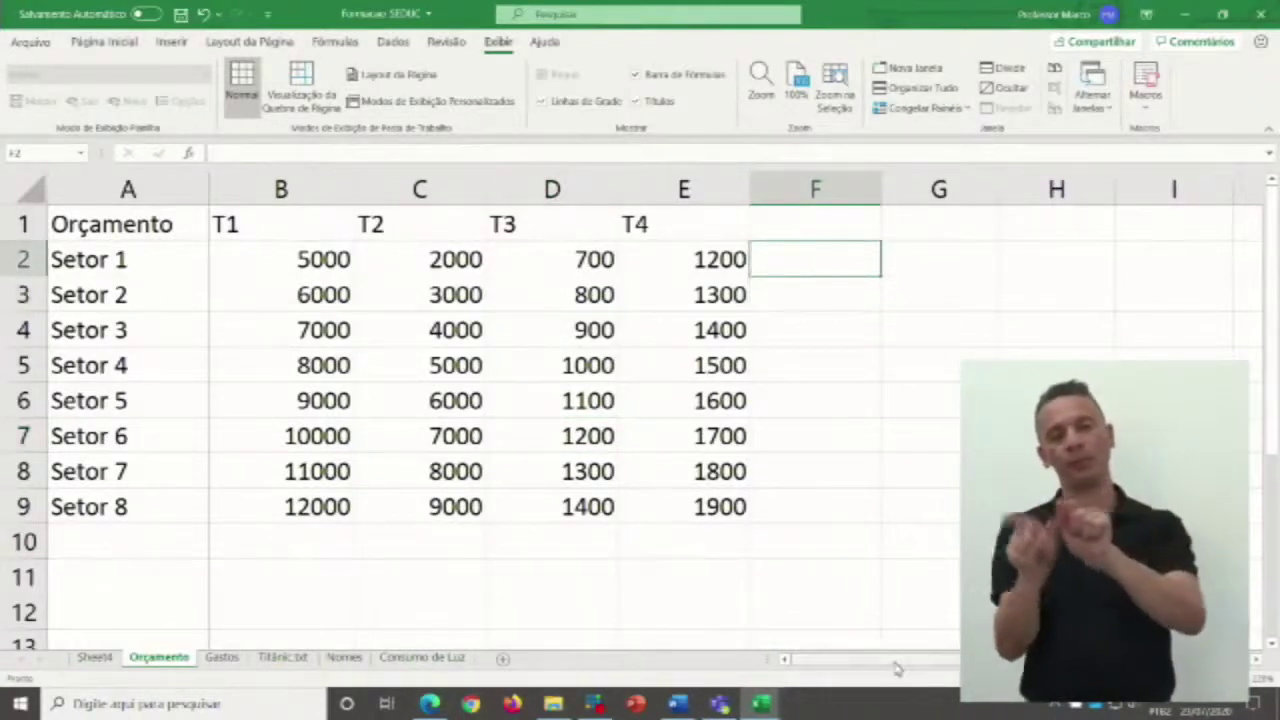
drag(897, 668, 975, 668)
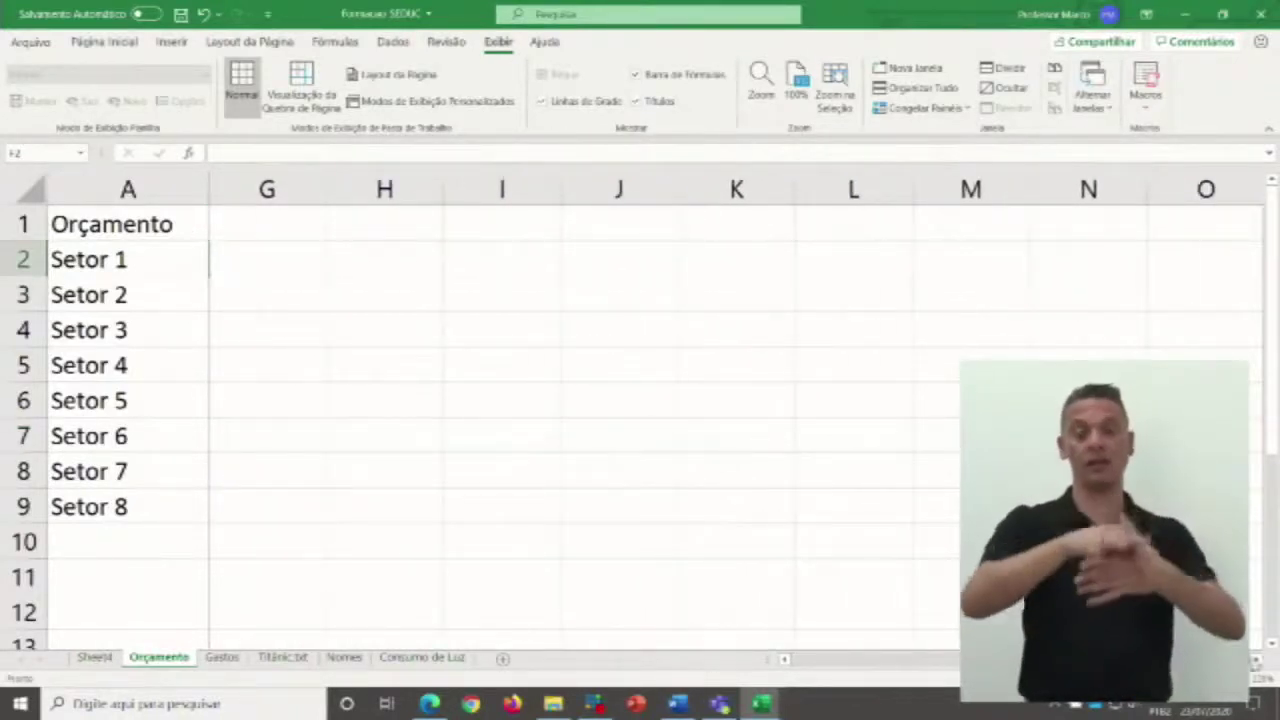
key(Right)
key(Right)
key(Right)
key(Right)
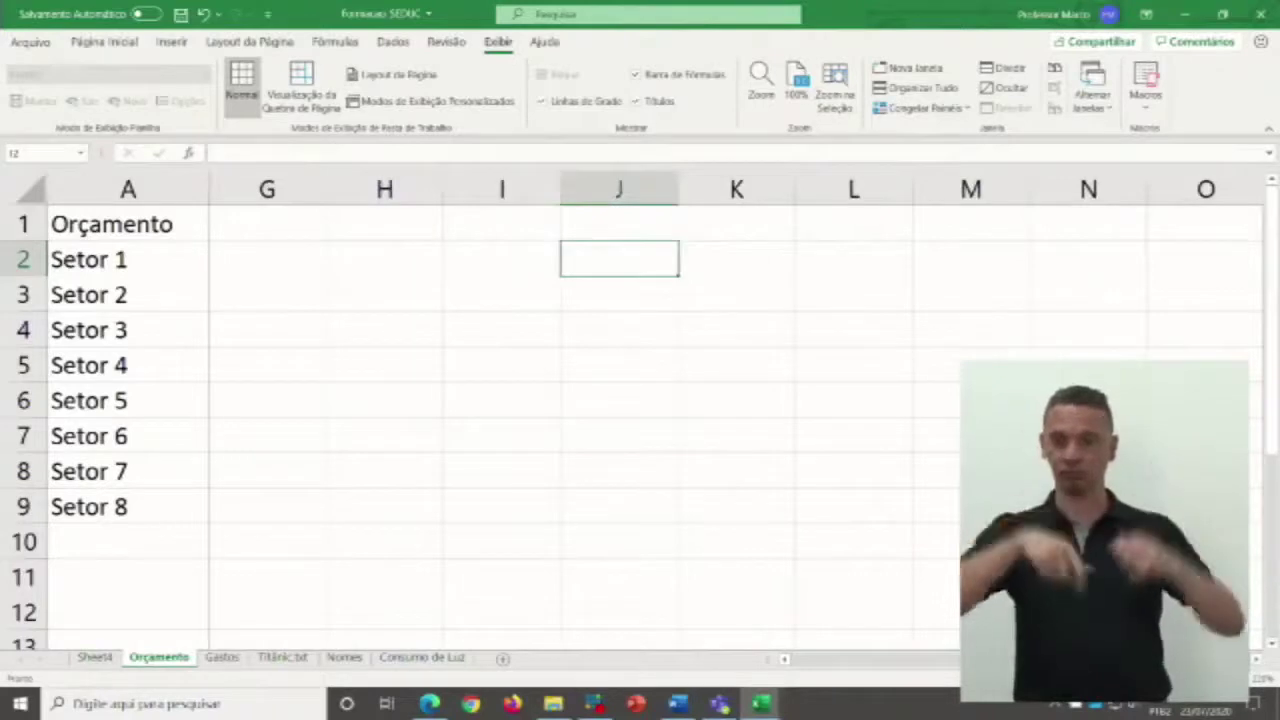
key(Right)
key(Right)
key(Right)
key(Right)
key(Right)
key(Right)
key(Right)
key(Right)
key(Right)
key(Right)
key(Right)
key(Right)
key(Right)
key(Right)
key(Right)
key(Right)
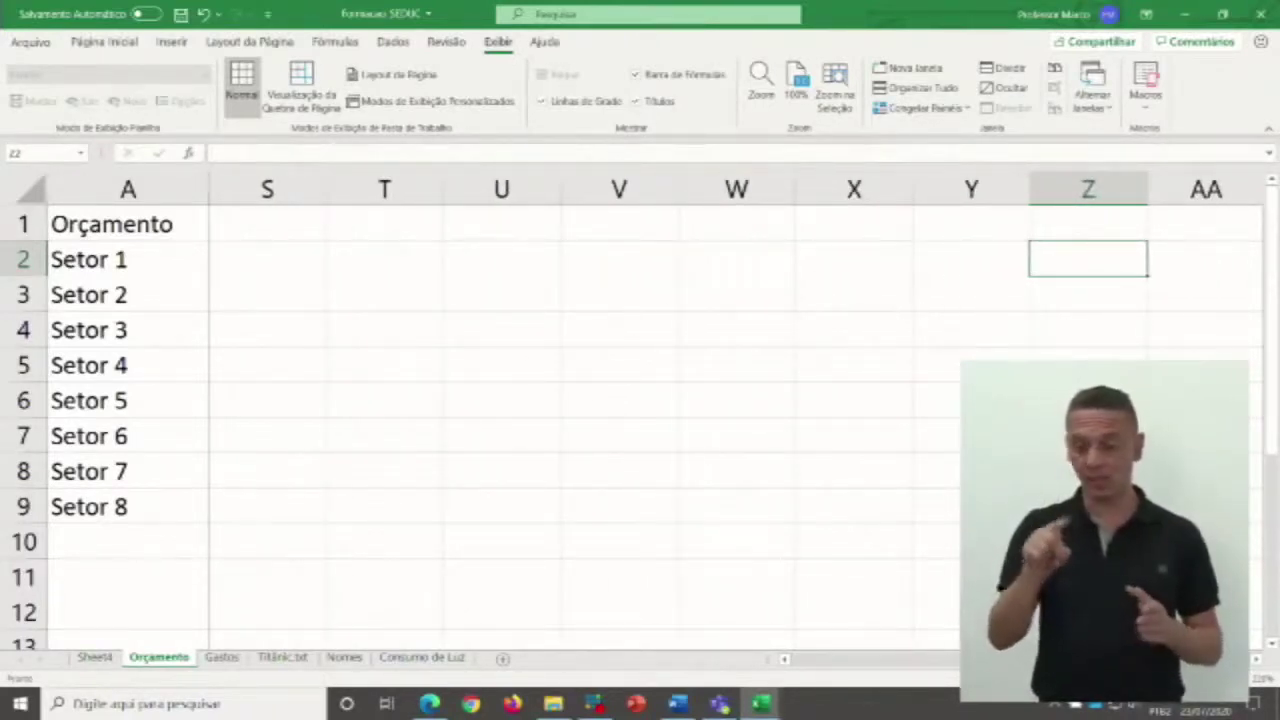
key(Right)
key(Right)
key(Right)
key(Right)
key(Right)
key(Right)
key(Right)
key(Right)
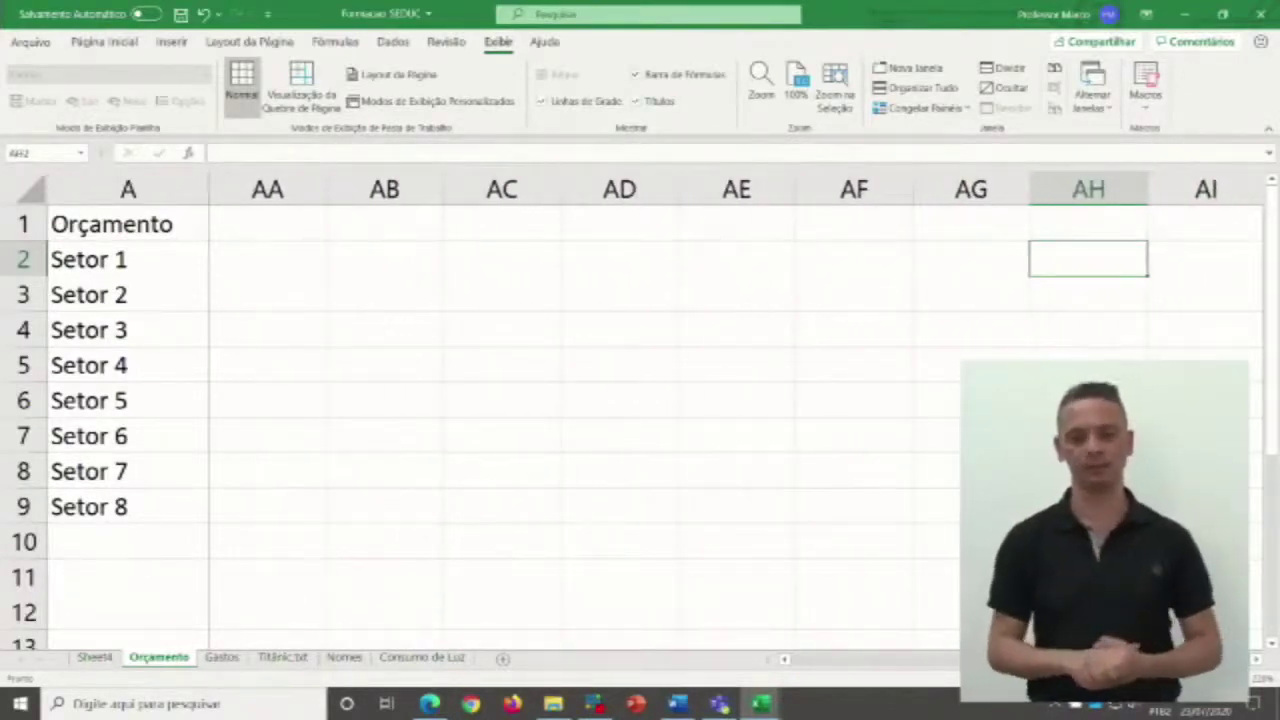
Return along row 2 to cell A2, checking the frozen column against the budget columns.
key(Left)
key(Left)
key(Left)
key(Left)
key(Left)
key(Left)
key(Left)
key(Left)
key(Left)
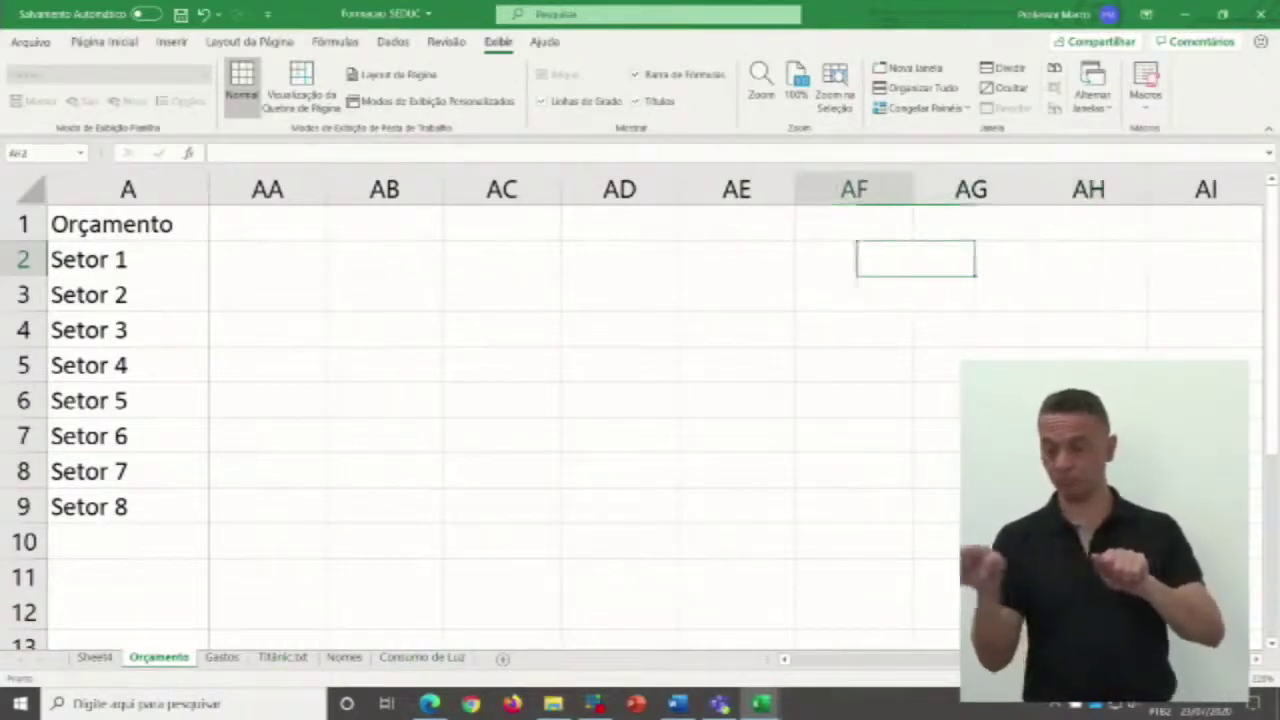
key(Left)
key(Left)
key(Left)
key(Left)
key(Left)
key(Left)
key(Left)
key(Left)
key(Left)
key(Left)
key(Left)
key(Left)
key(Left)
key(Left)
key(Left)
key(Left)
key(Left)
key(Left)
key(Left)
key(Left)
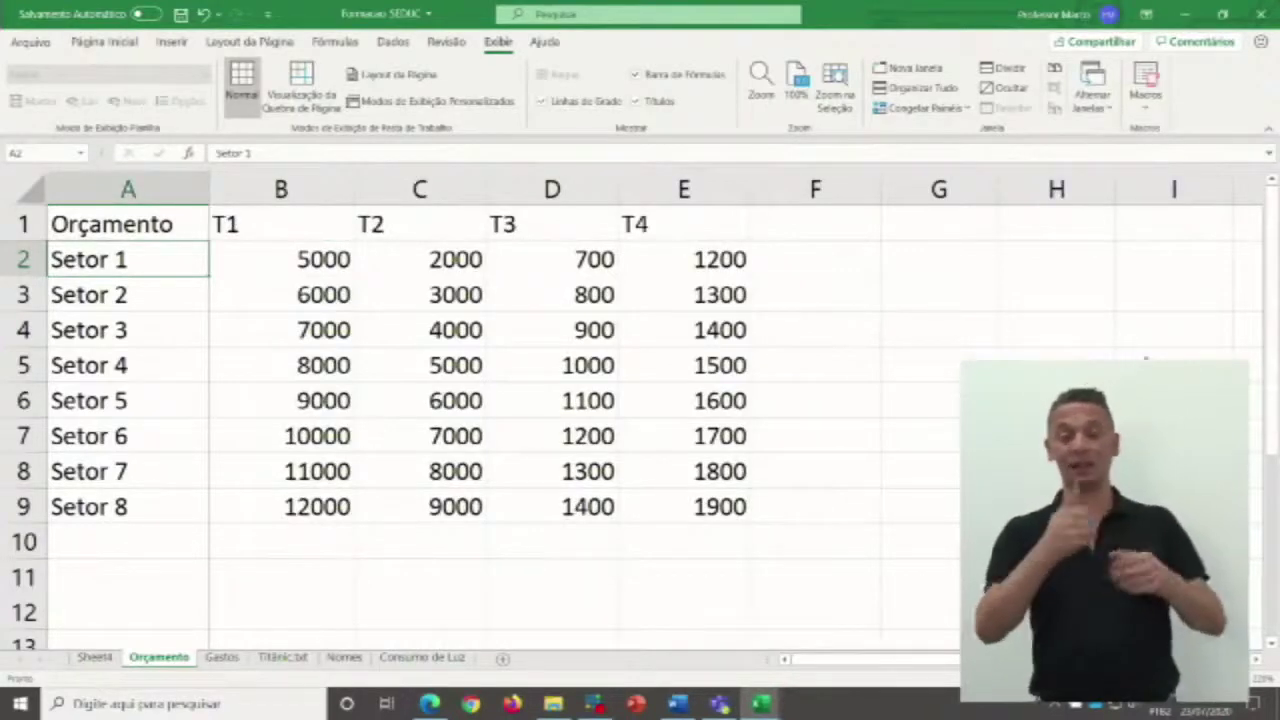
Unfreeze all panes in the Orçamento worksheet and test that the header row scrolls with the data.
click(966, 109)
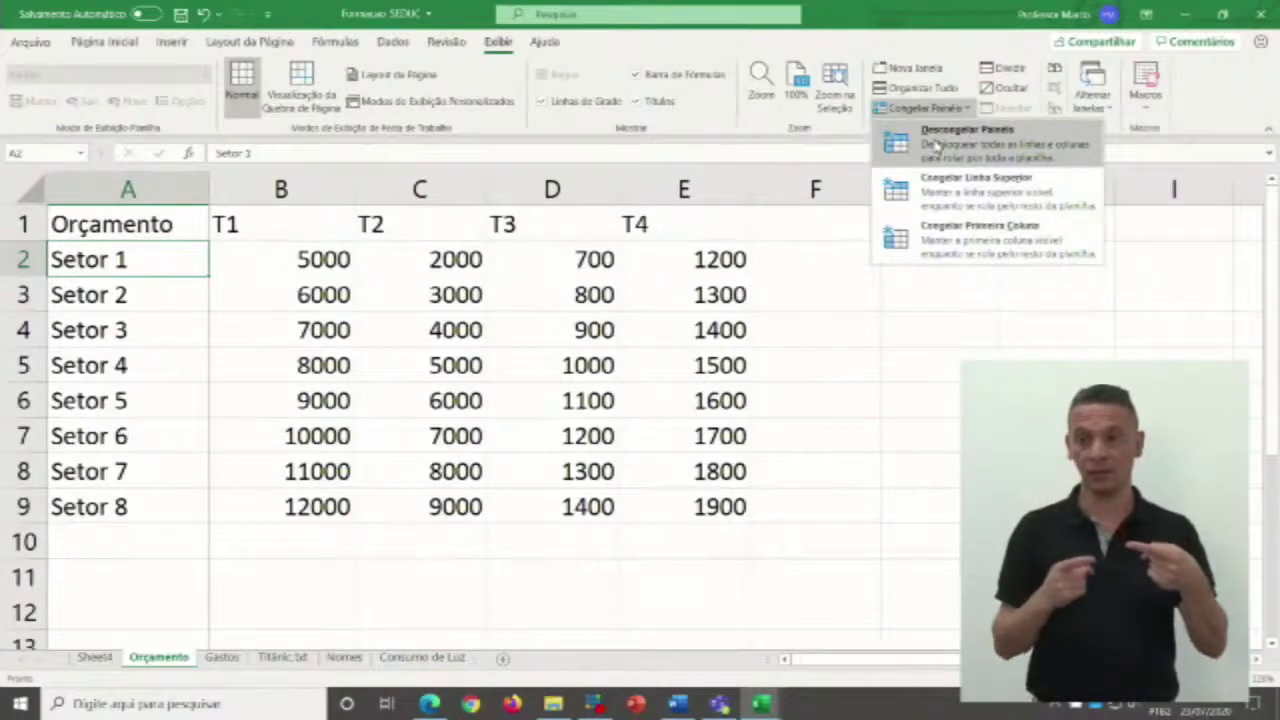
click(935, 145)
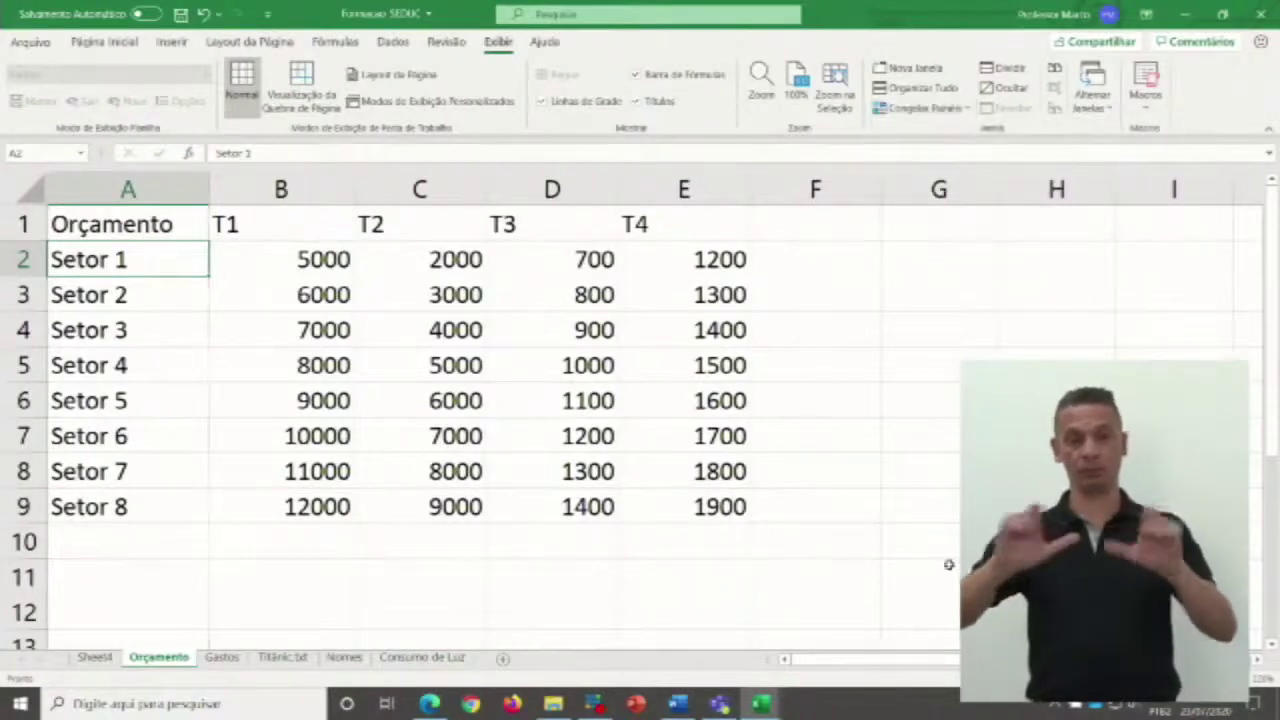
click(323, 278)
scroll(330, 290, down, 8)
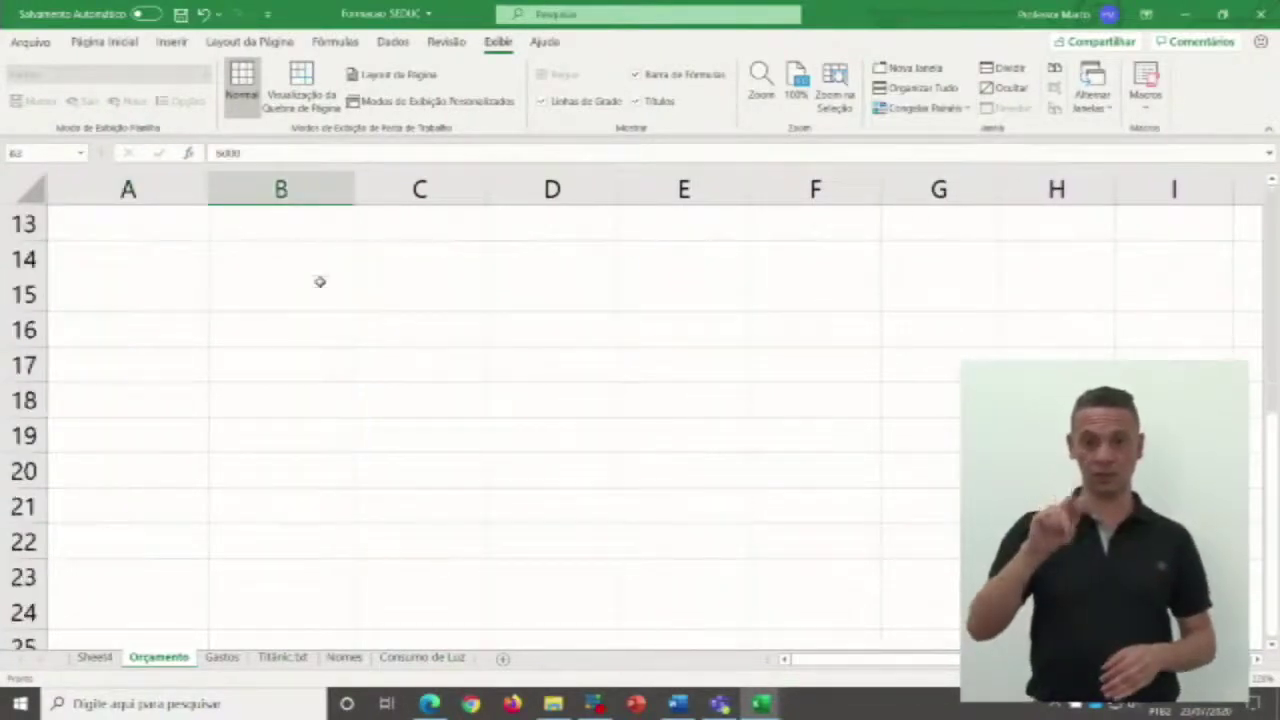
scroll(359, 398, up, 2)
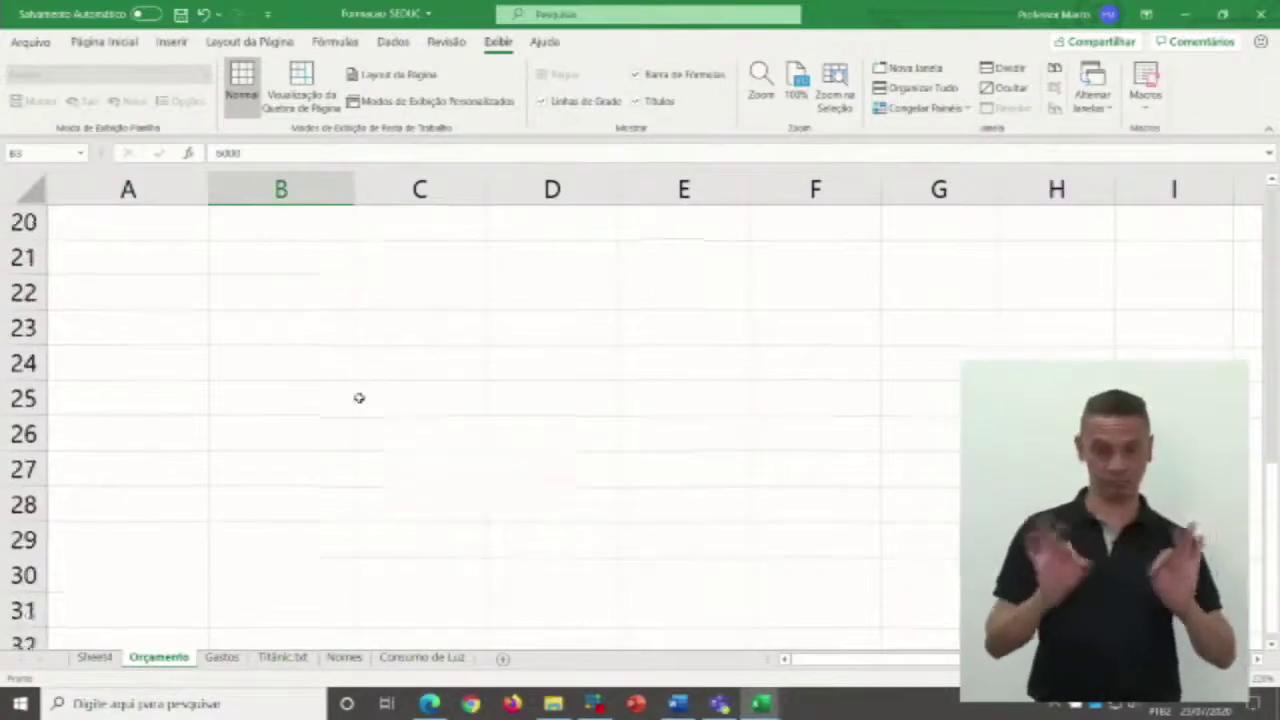
scroll(359, 398, down, 3)
scroll(359, 398, up, 9)
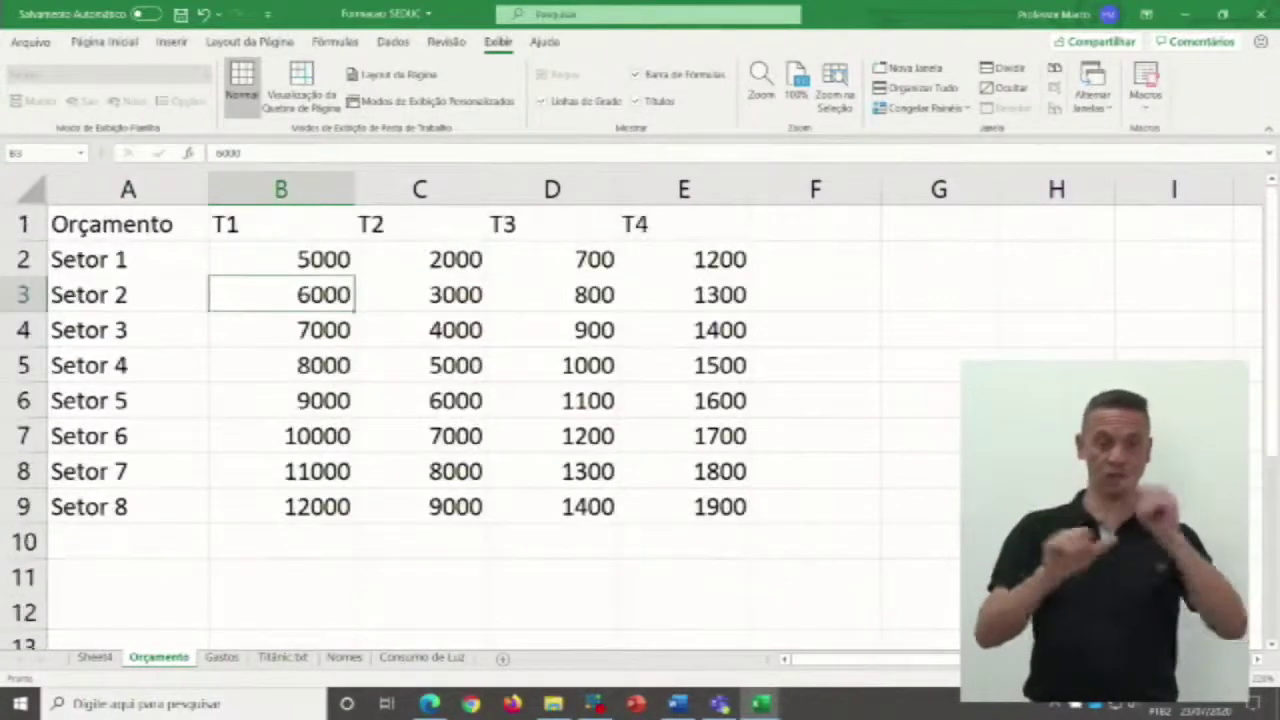
Move the active cell along row 3 from B3 to T3 to check that the sector column scrolls away.
key(Right)
key(Right)
key(Right)
key(Right)
key(Right)
key(Right)
key(Right)
key(Right)
key(Right)
key(Right)
key(Right)
key(Right)
key(Right)
key(Right)
key(Right)
key(Right)
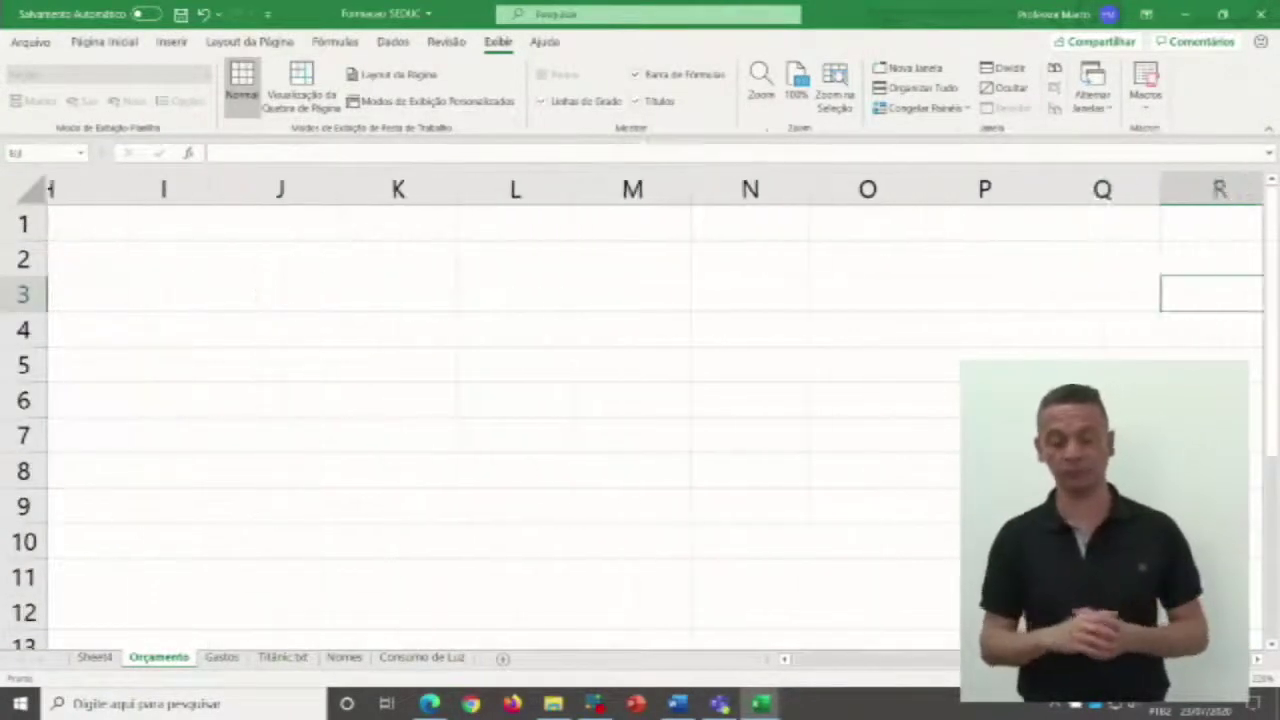
key(Right)
key(Right)
Return along row 3 to cell A3 to bring the budget table back into view.
key(Left)
key(Left)
key(Left)
key(Left)
key(Left)
key(Left)
key(Left)
key(Left)
key(Left)
key(Left)
key(Left)
key(Left)
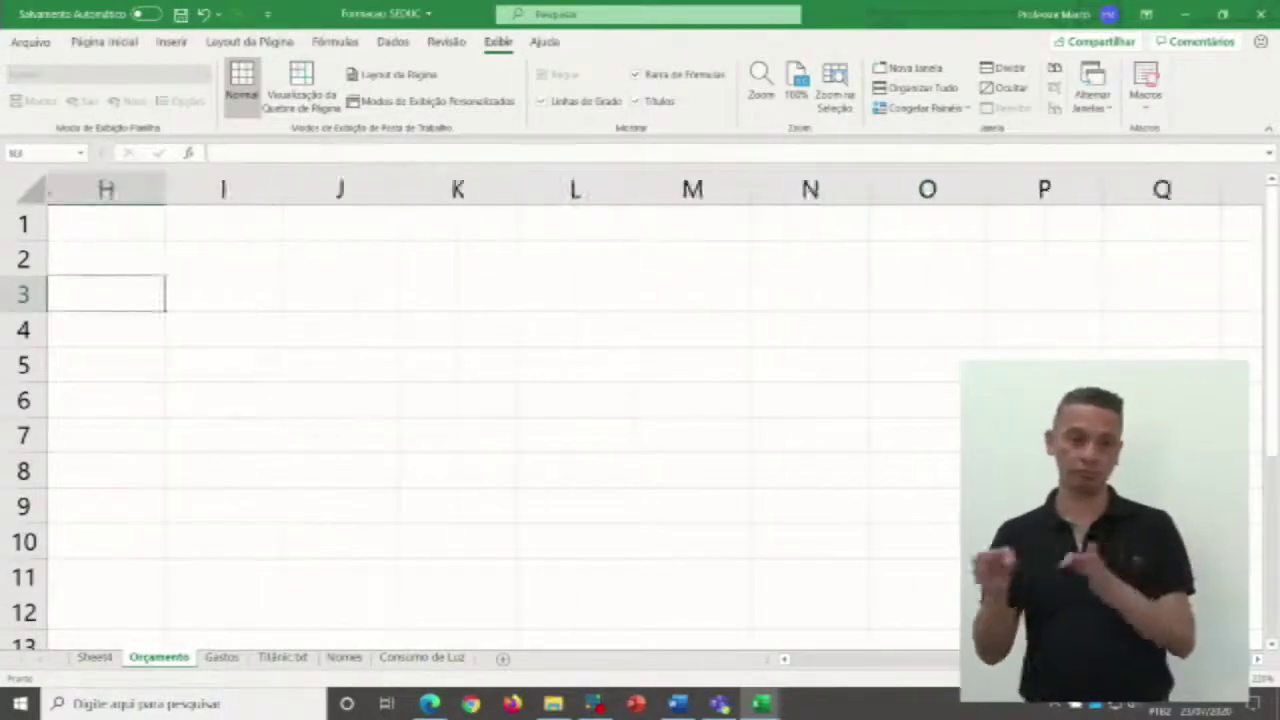
key(Home)
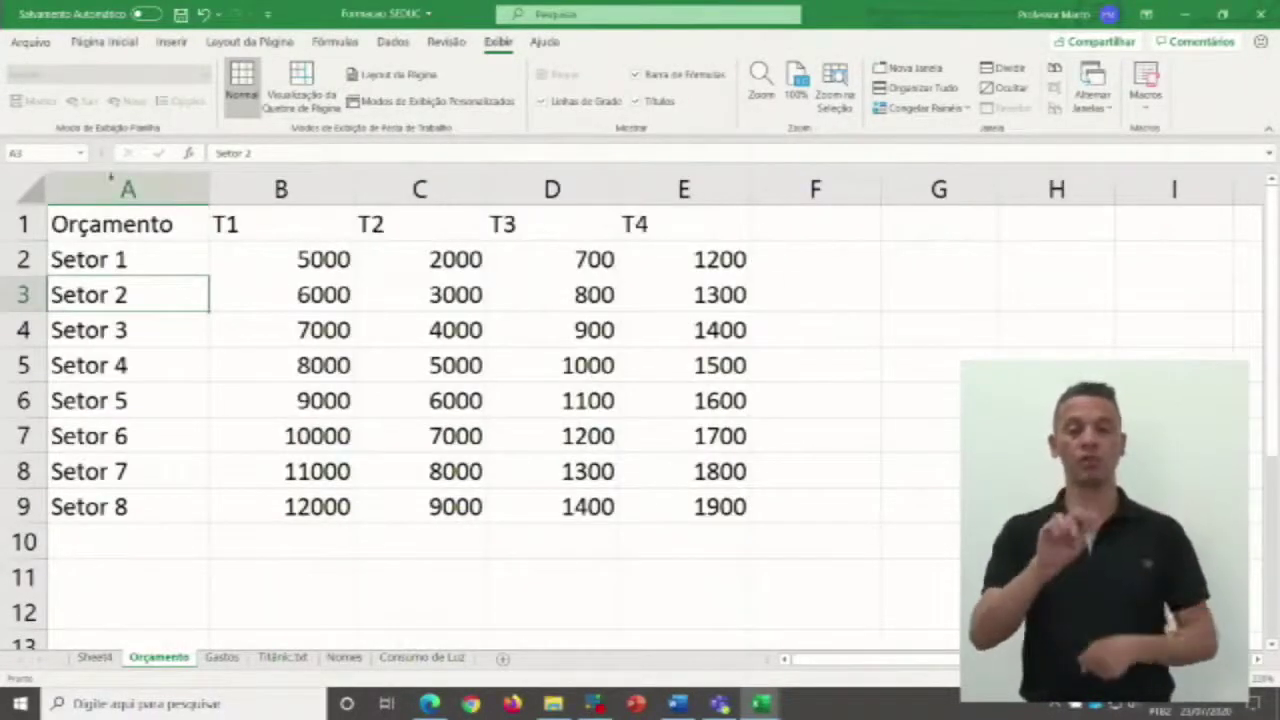
click(131, 216)
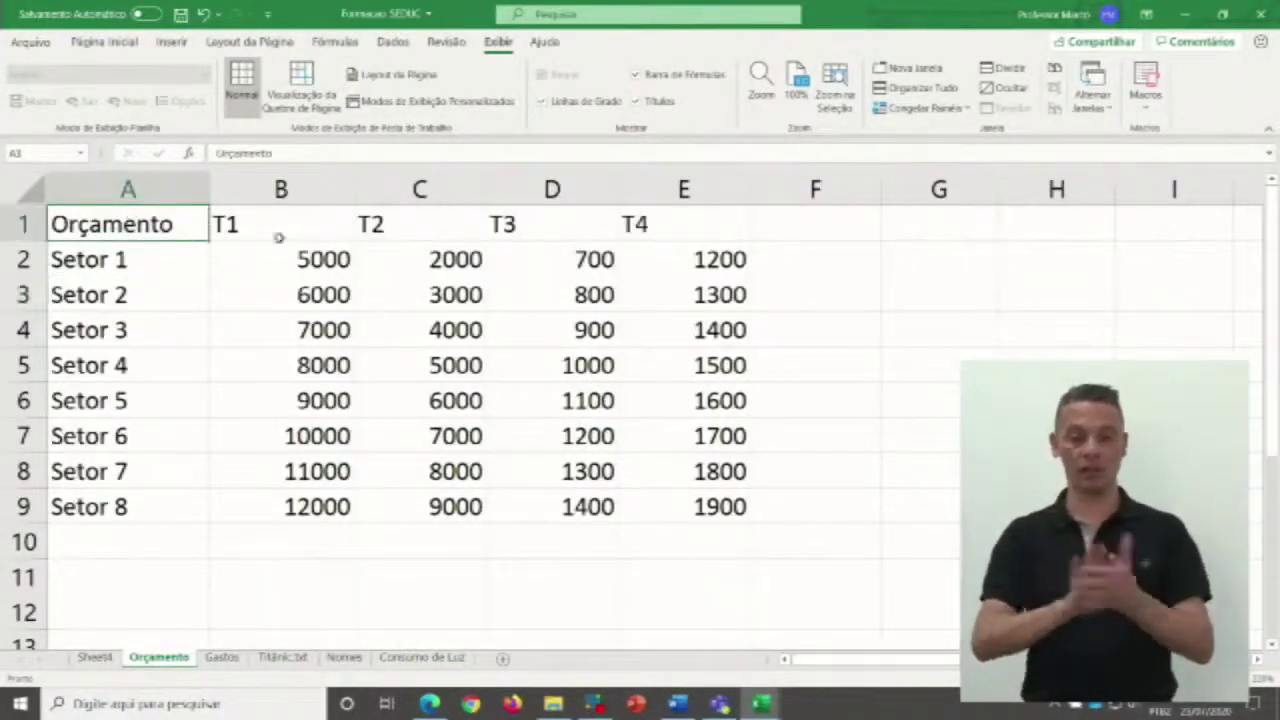
click(960, 108)
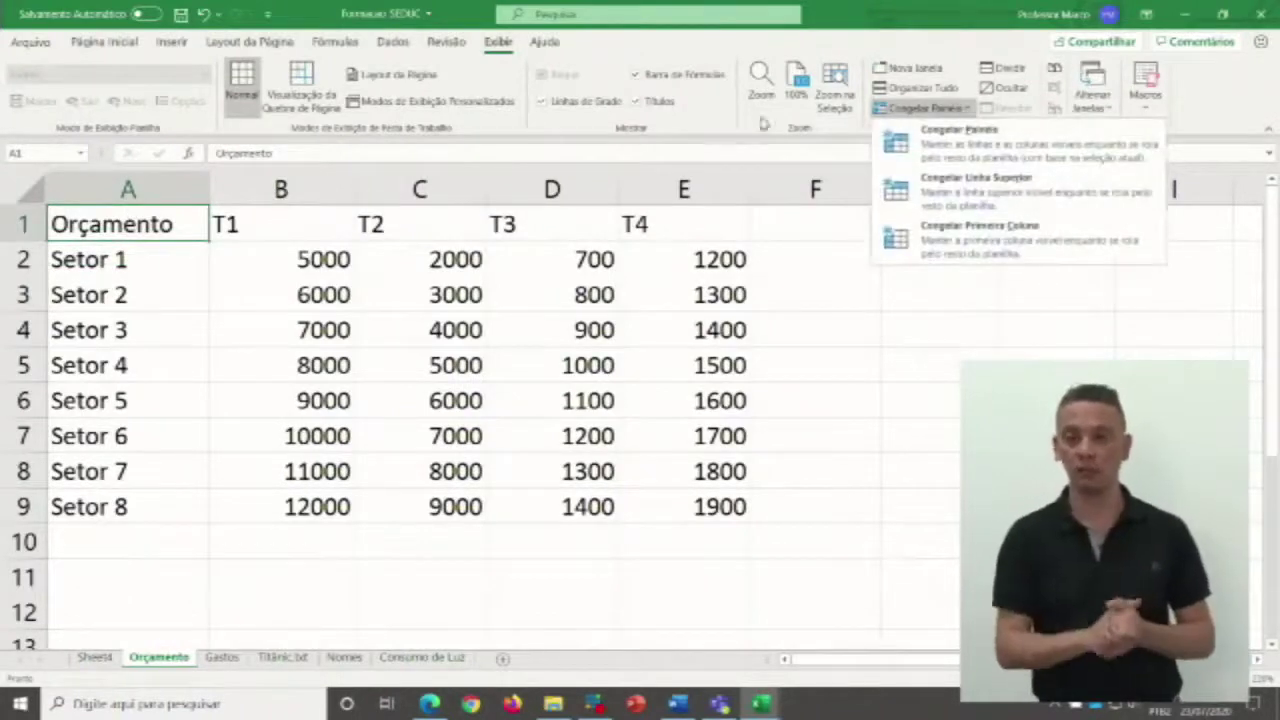
click(566, 285)
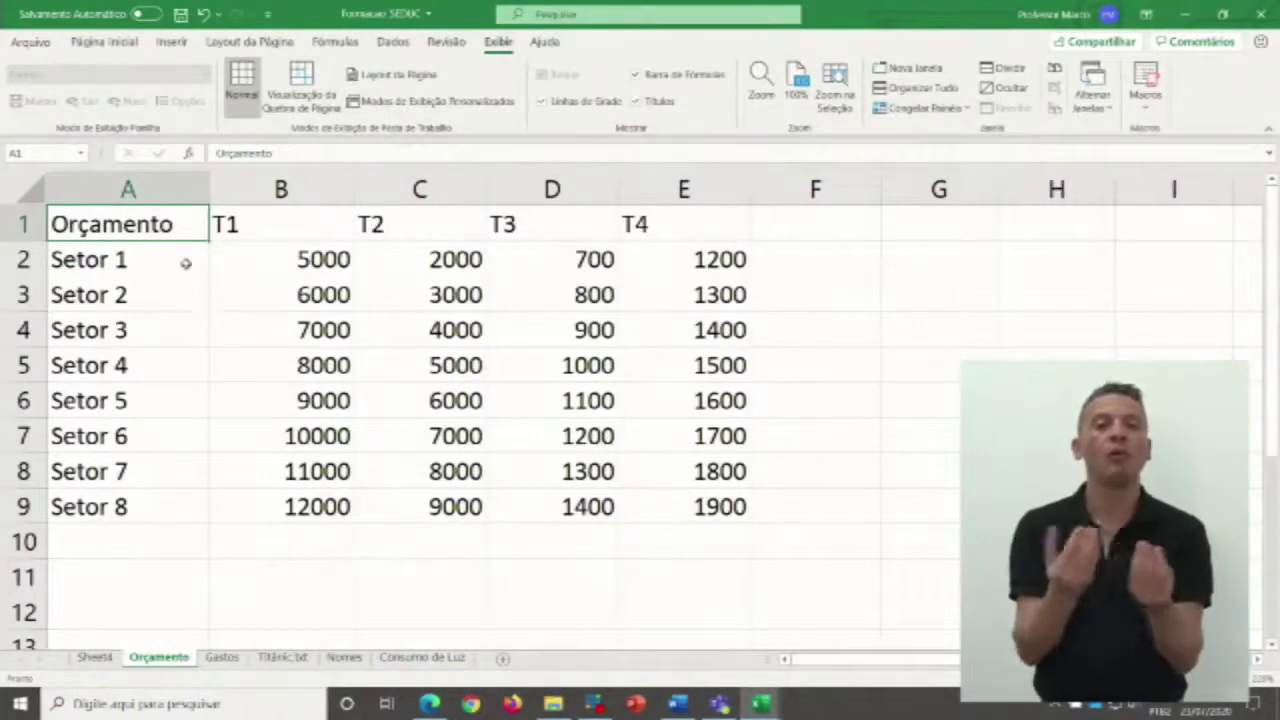
double_click(146, 265)
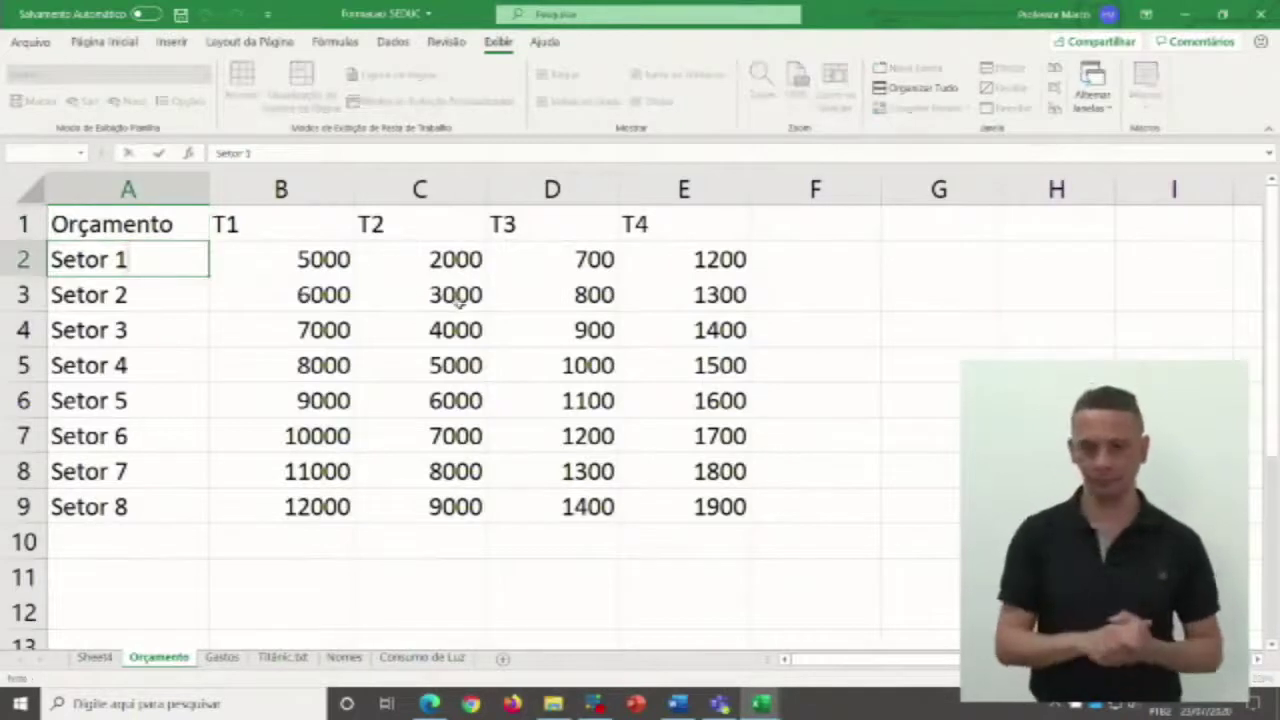
Freeze the panes at cell F10 so that rows 1 to 9 and columns A to E stay fixed.
click(797, 545)
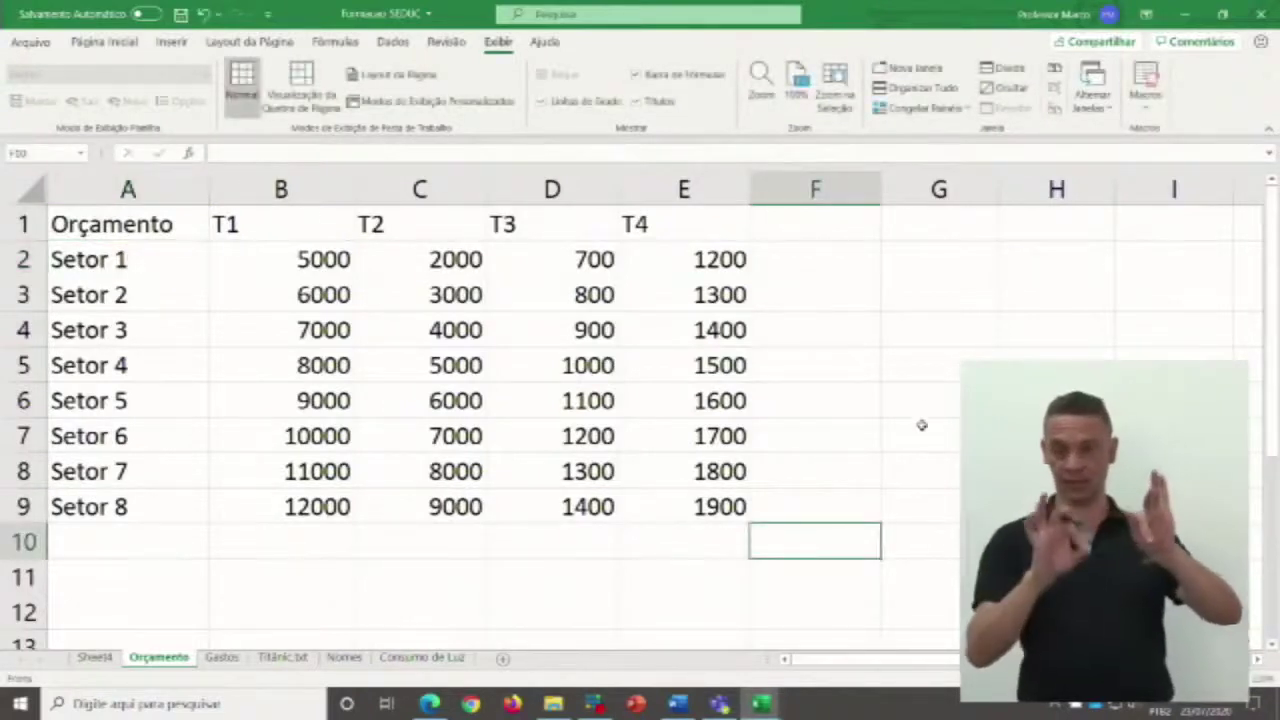
click(958, 110)
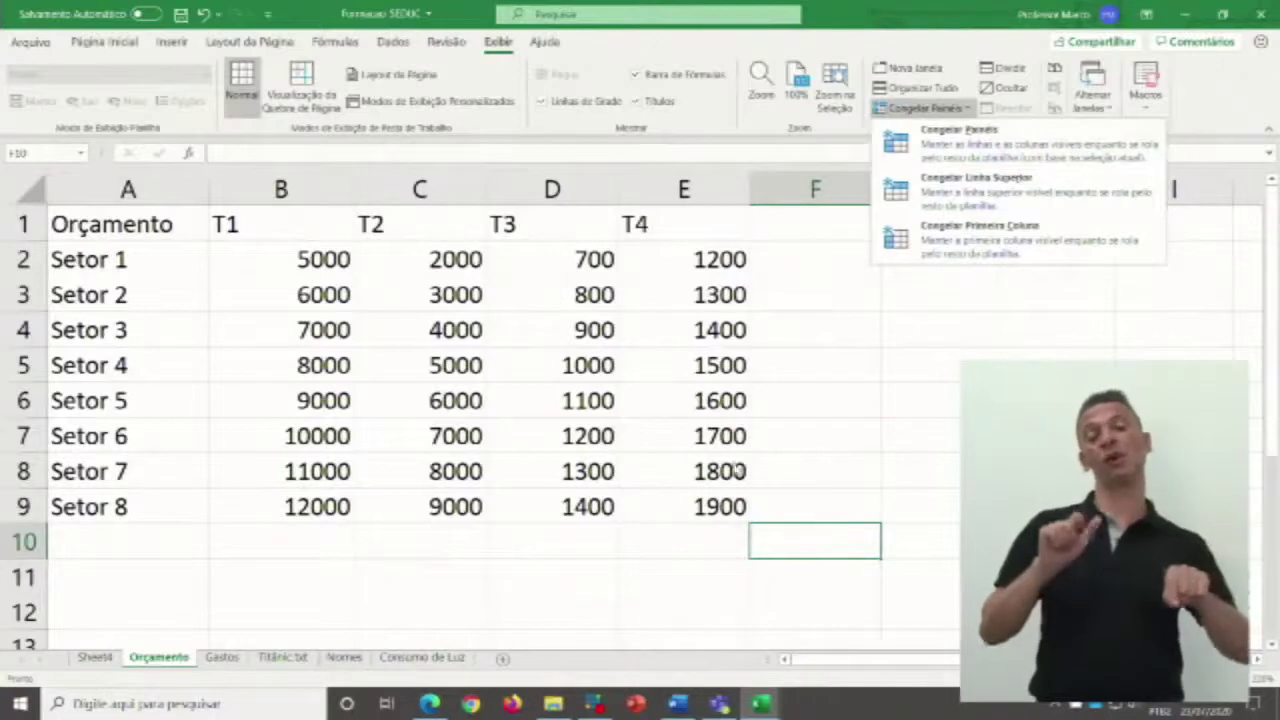
click(805, 538)
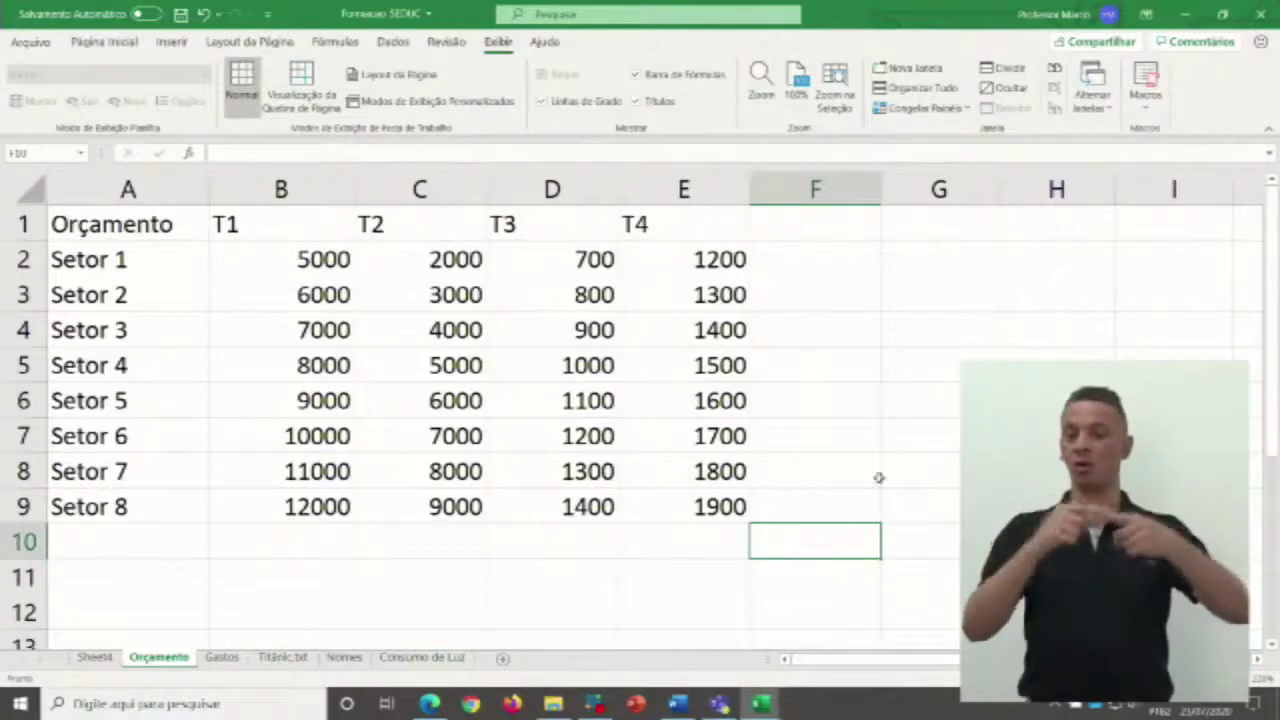
click(922, 107)
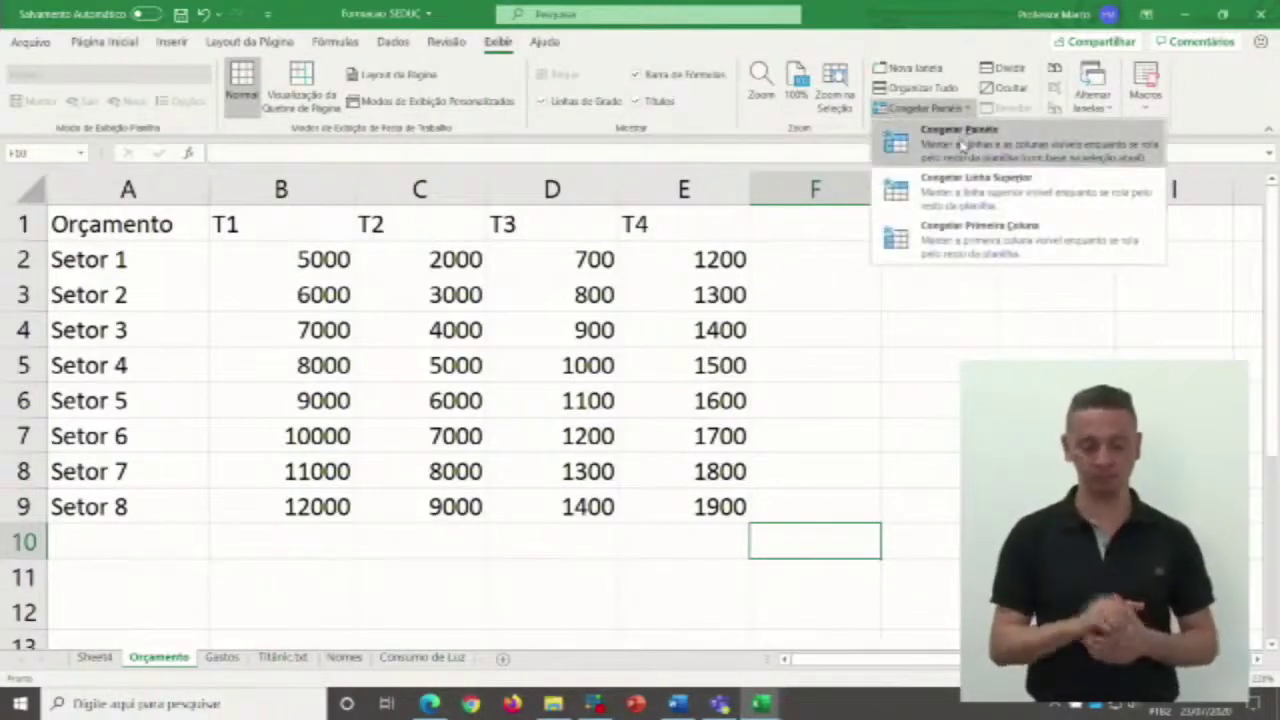
click(960, 140)
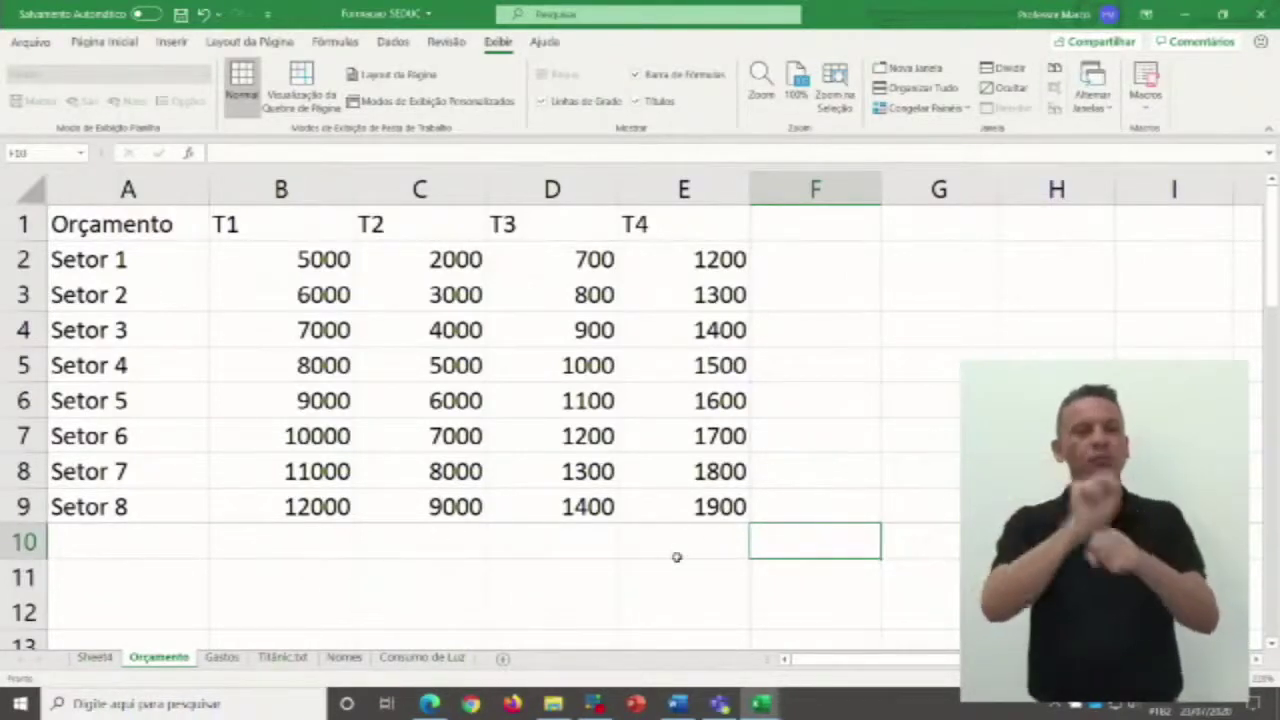
Enlarge the workbook window to show rows below Setor 8 and test the frozen rows by scrolling vertically.
scroll(676, 557, down, 9)
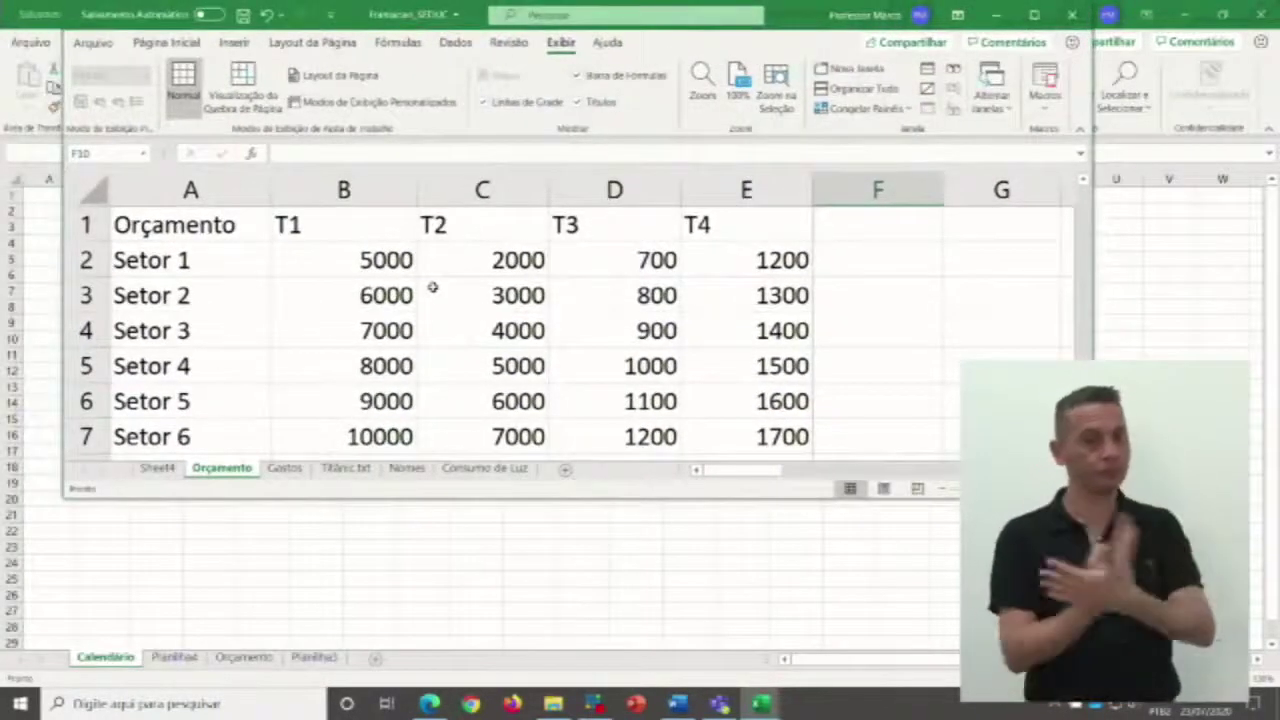
drag(1090, 497, 1090, 670)
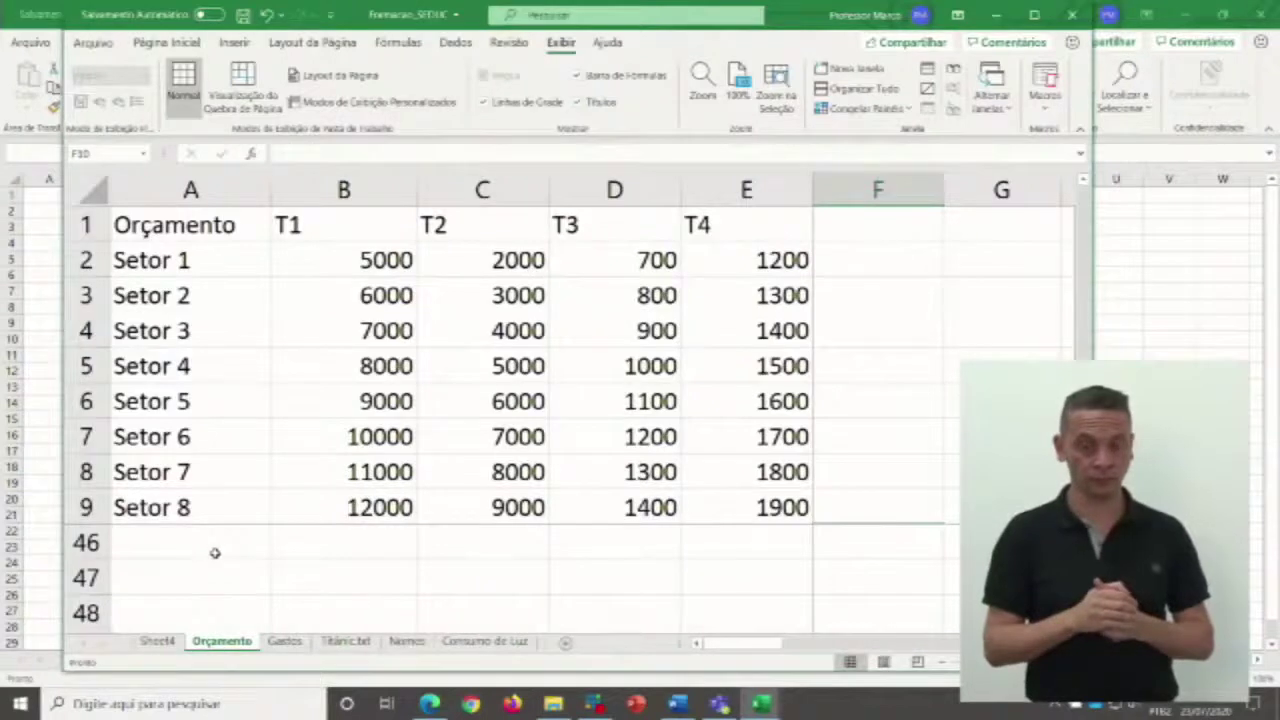
scroll(214, 553, down, 6)
scroll(214, 553, down, 2)
scroll(214, 553, up, 5)
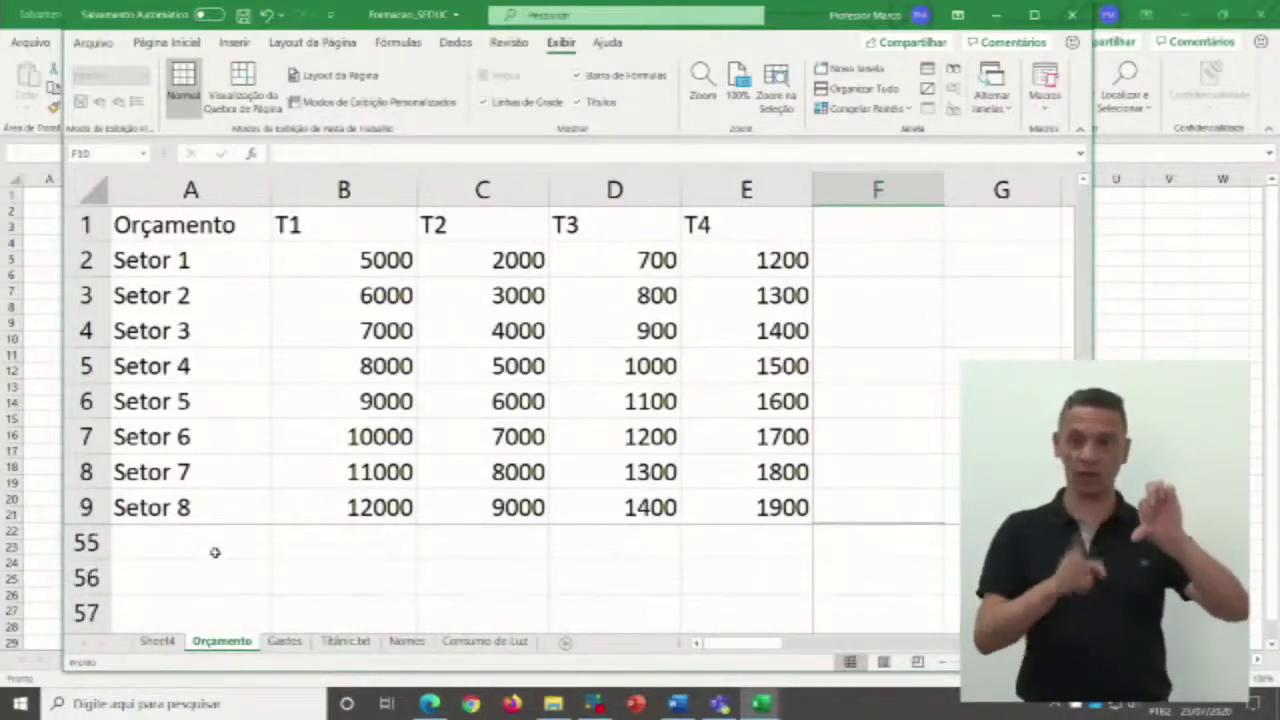
scroll(214, 553, up, 12)
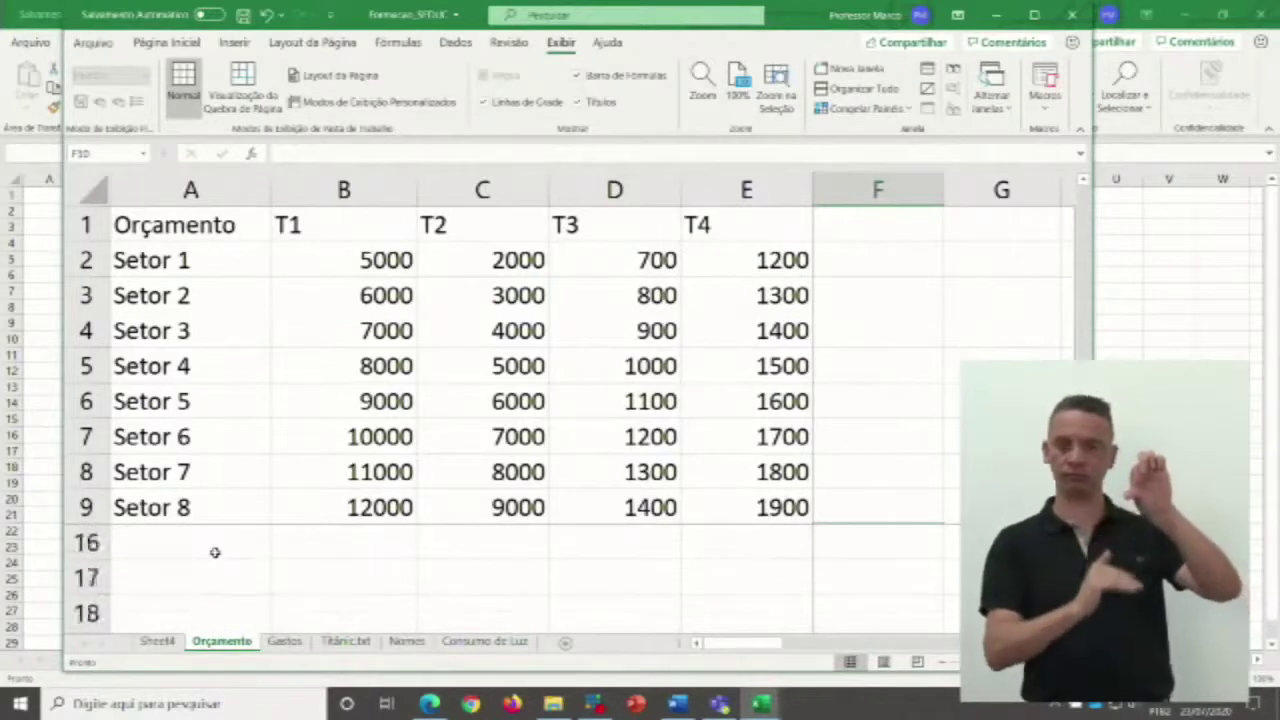
scroll(214, 553, up, 3)
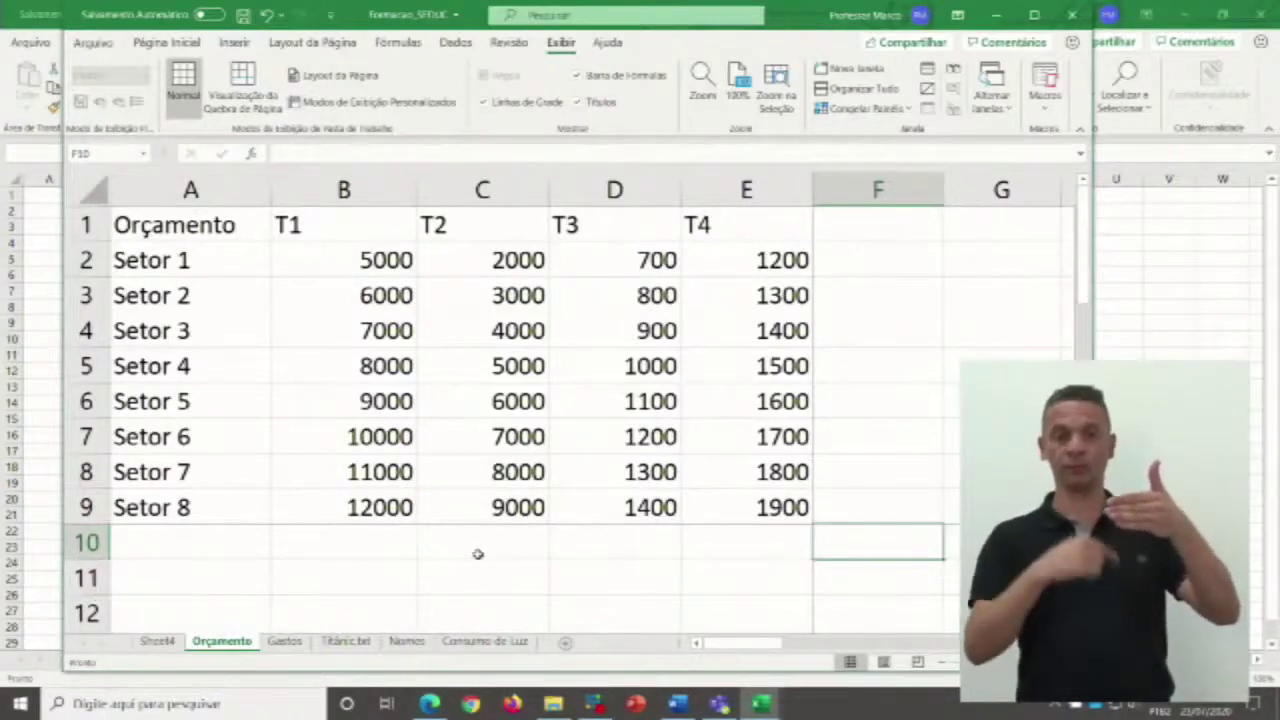
Test the frozen rows and columns by scrolling to row 61 and column M, and maximize the workbook window.
scroll(478, 554, down, 6)
scroll(478, 554, down, 5)
scroll(478, 554, down, 1)
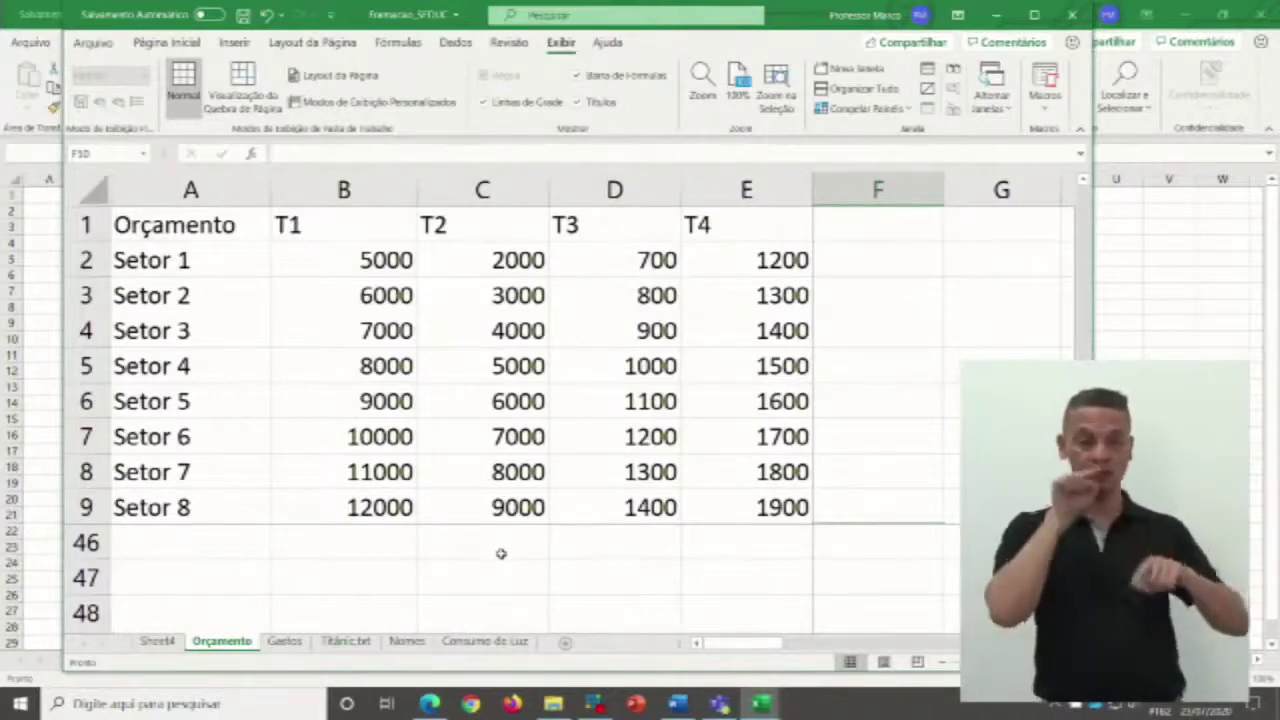
scroll(501, 553, down, 5)
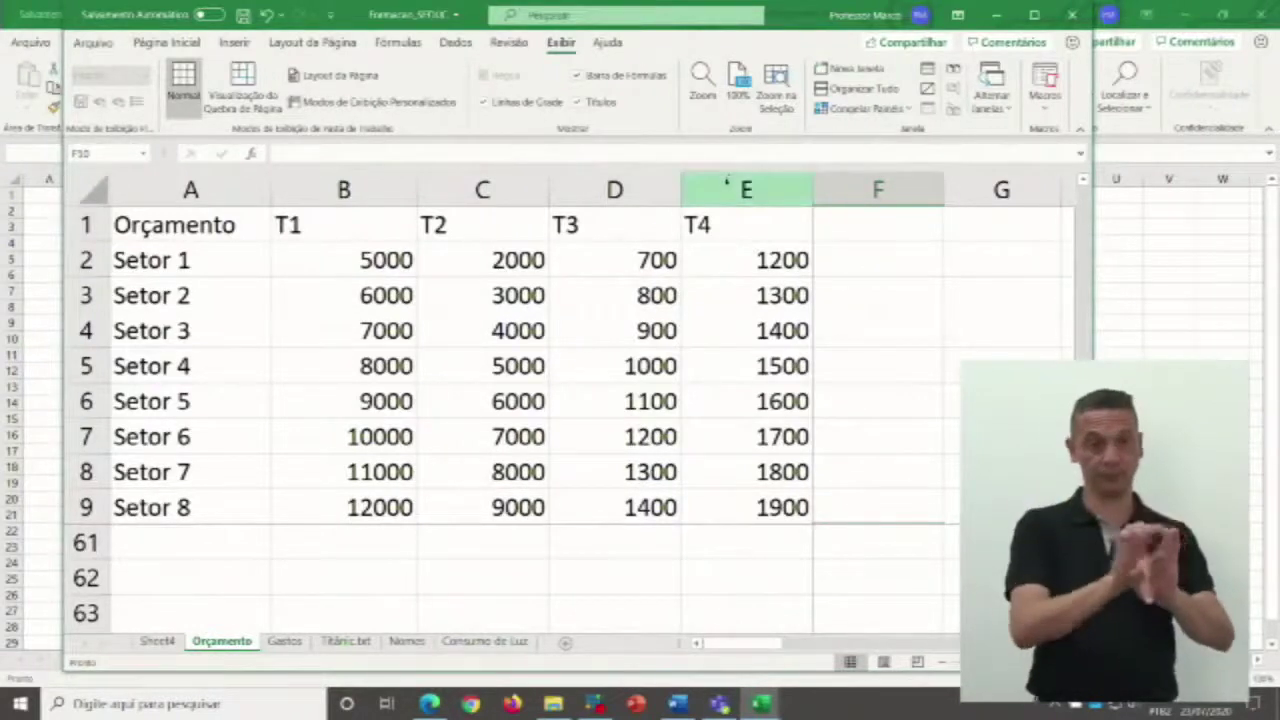
drag(756, 655, 995, 655)
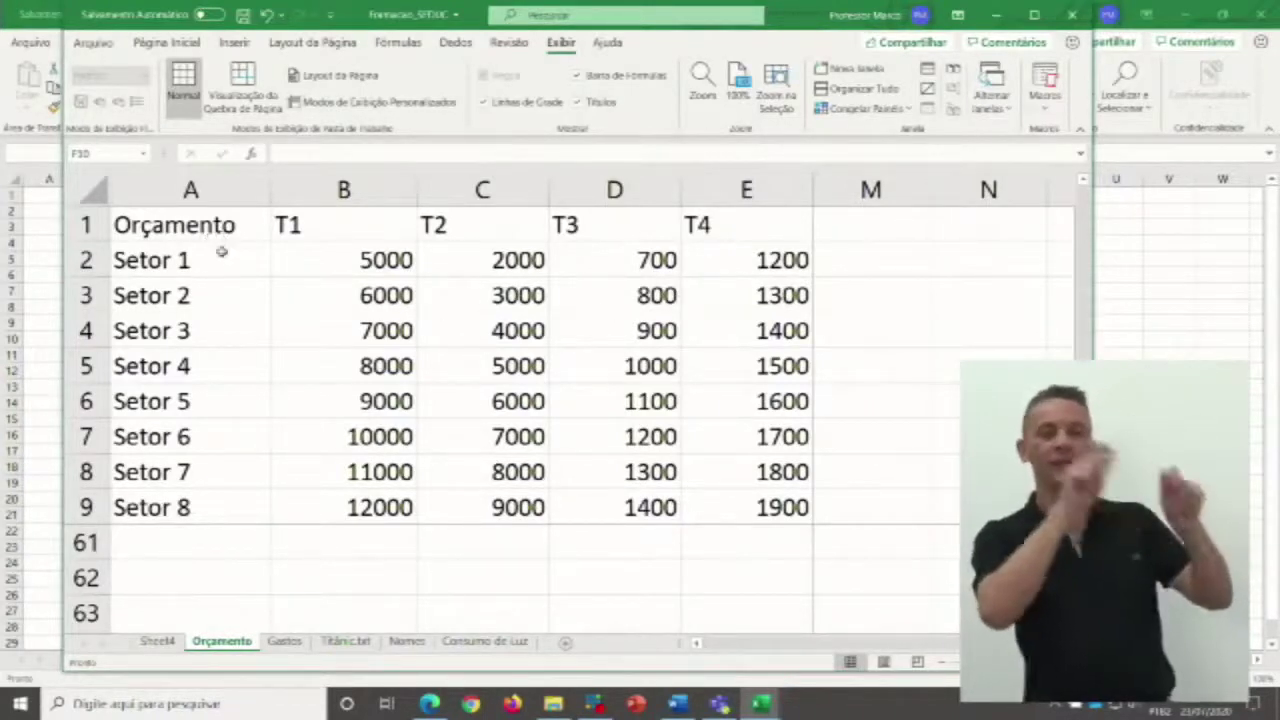
click(1038, 14)
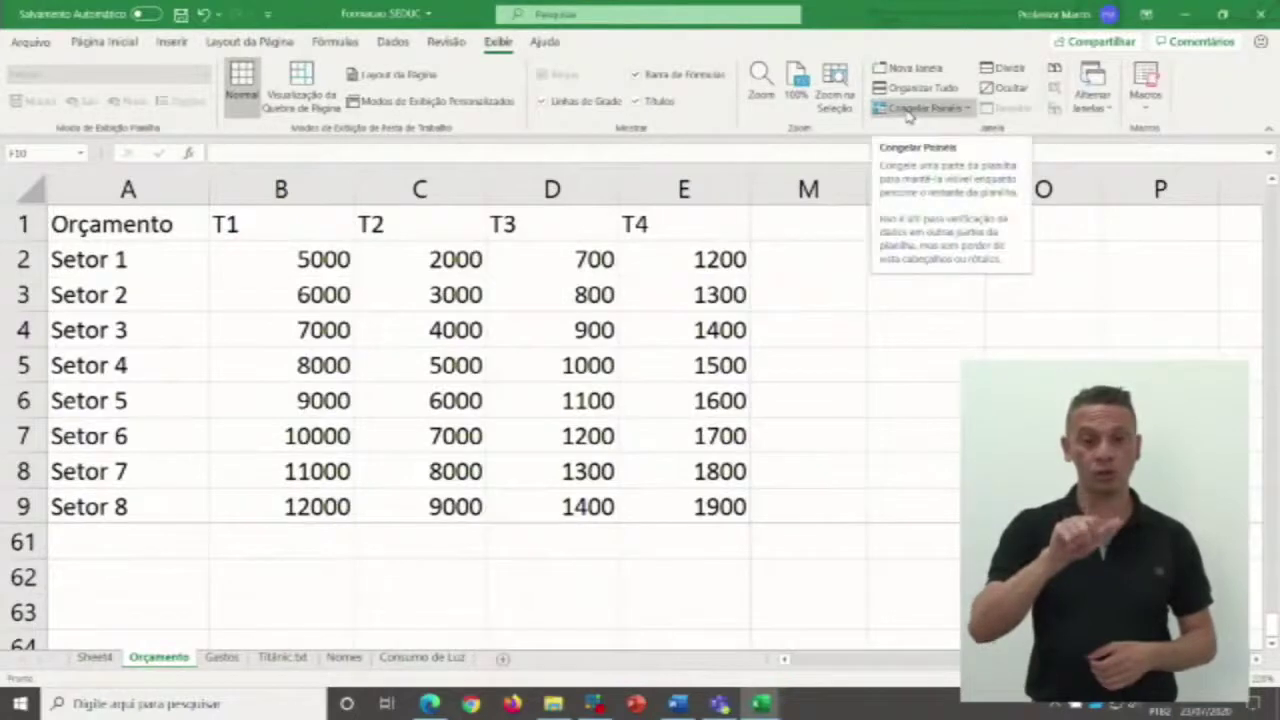
click(875, 373)
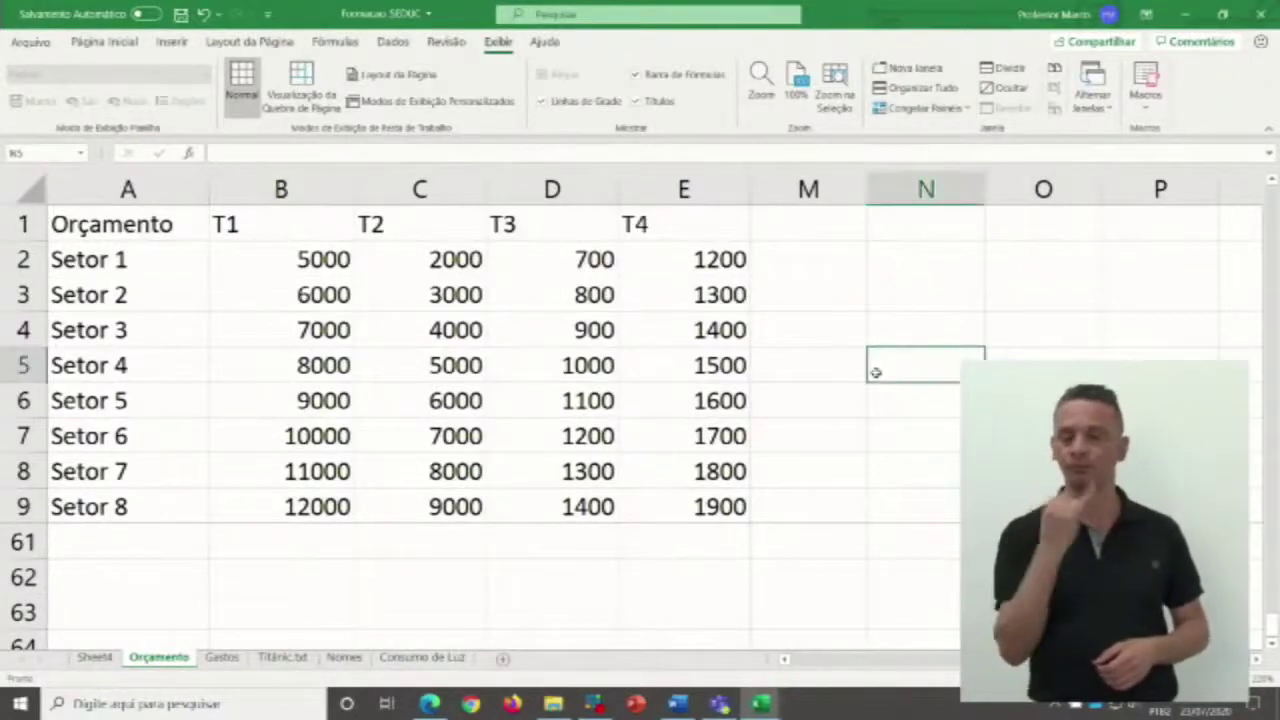
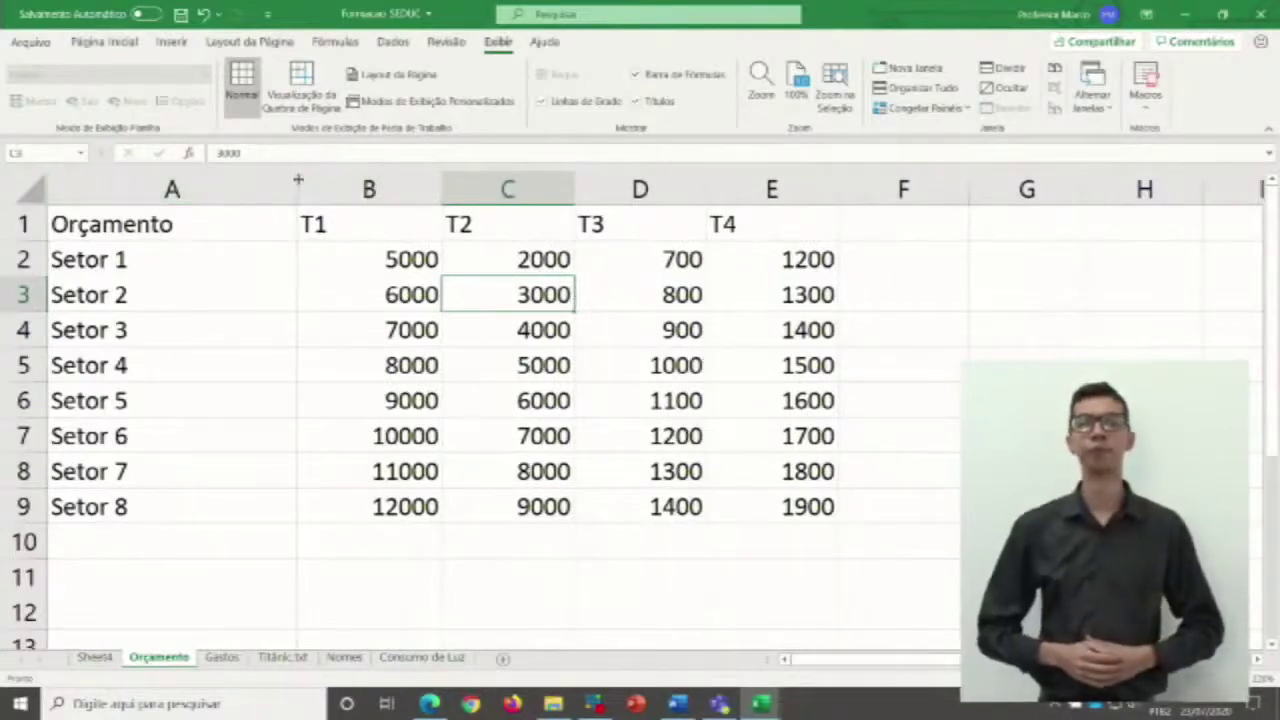
AutoFit the widths of columns A and B to their contents in the Orçamento worksheet.
double_click(298, 180)
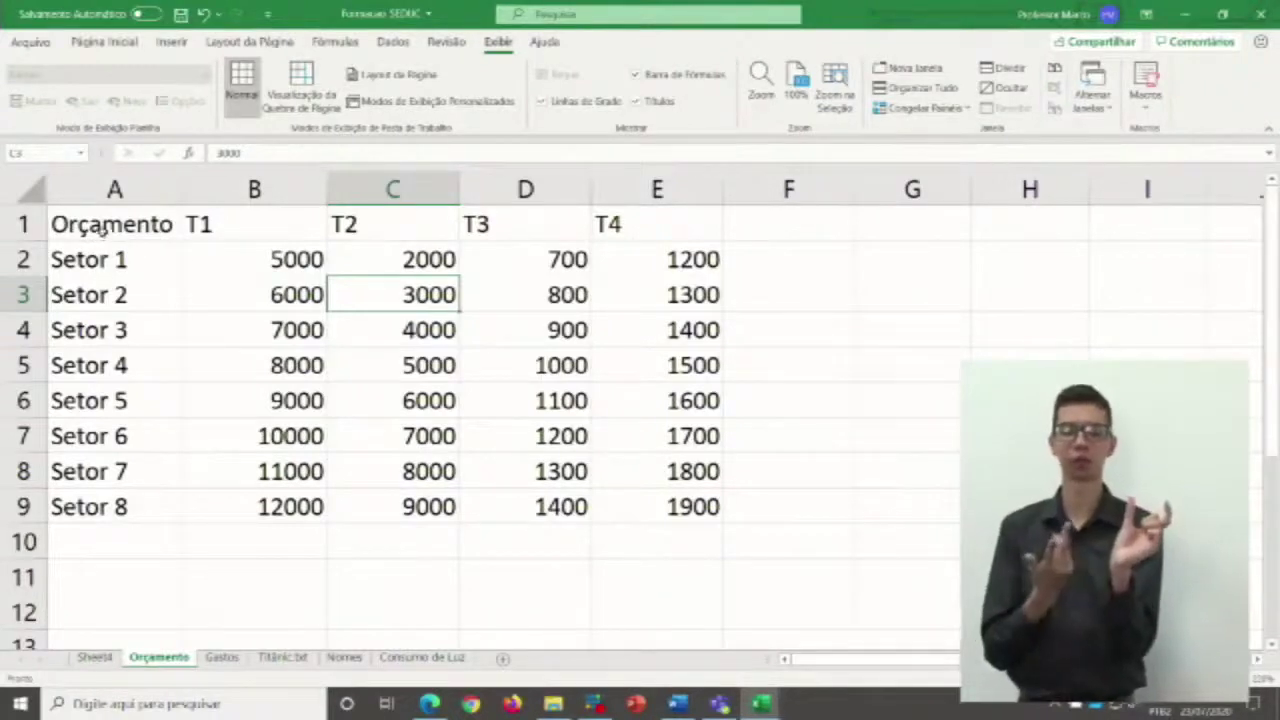
drag(182, 189, 325, 190)
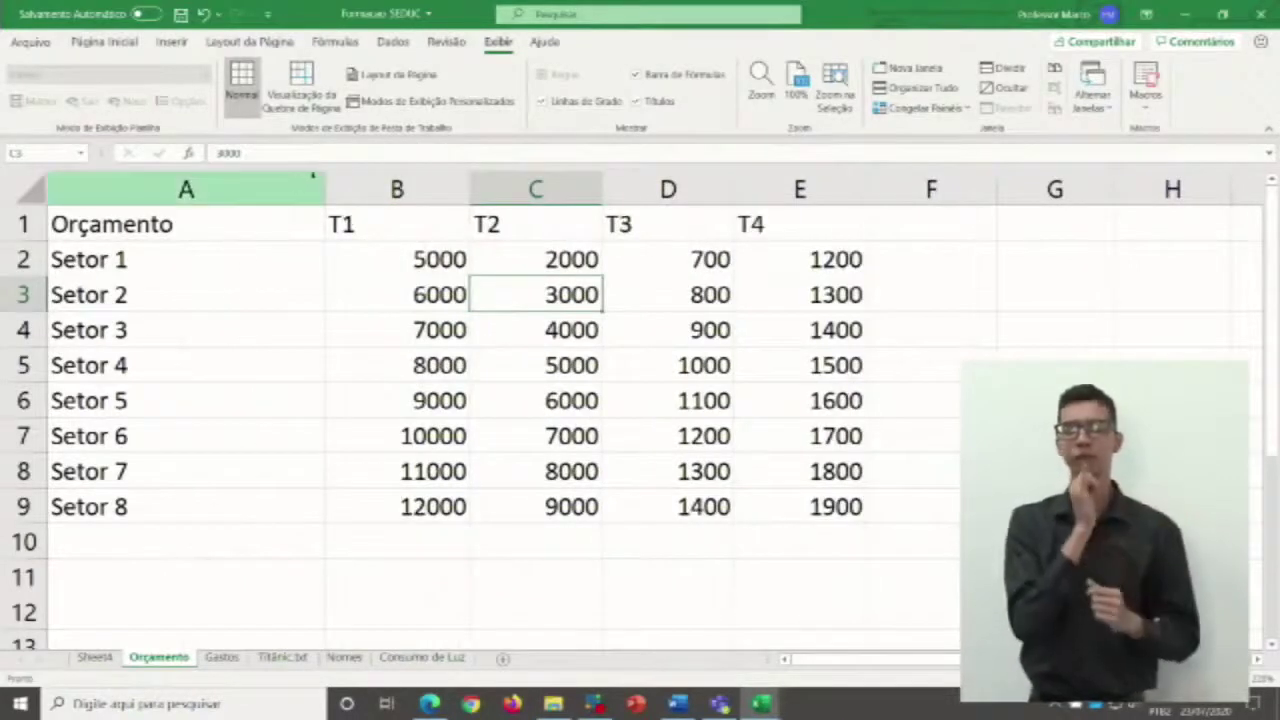
double_click(314, 177)
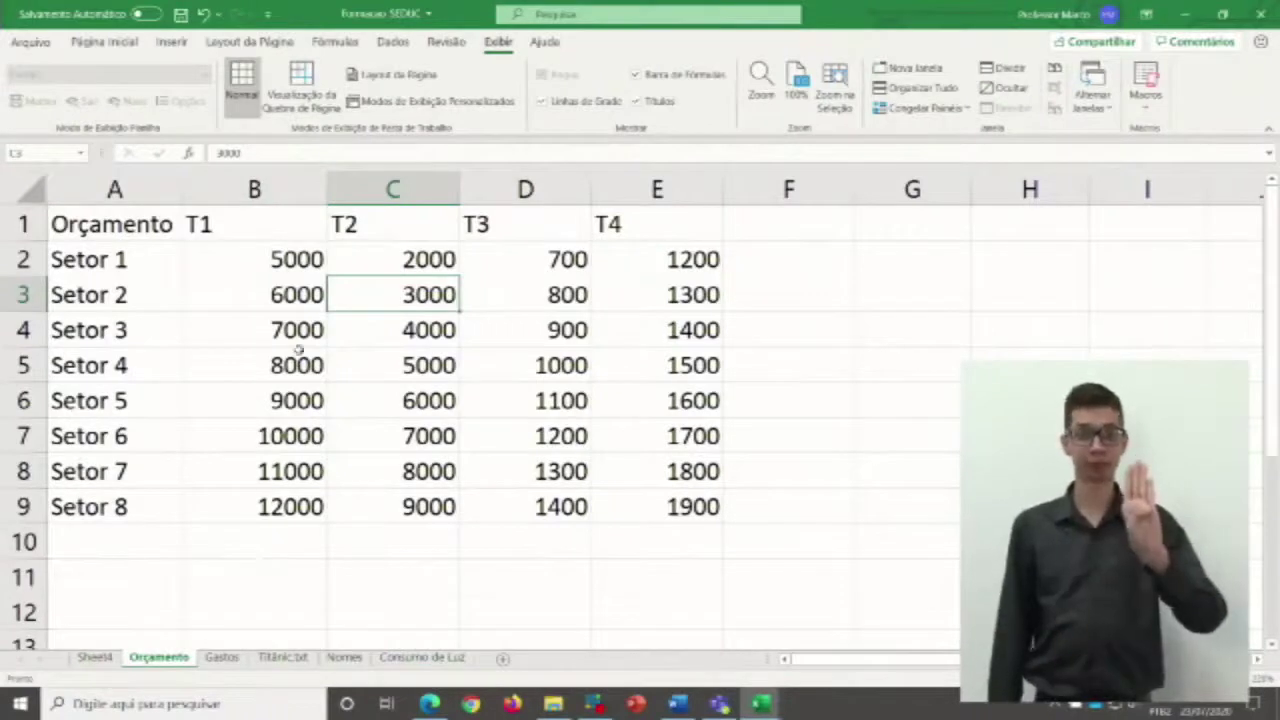
double_click(326, 182)
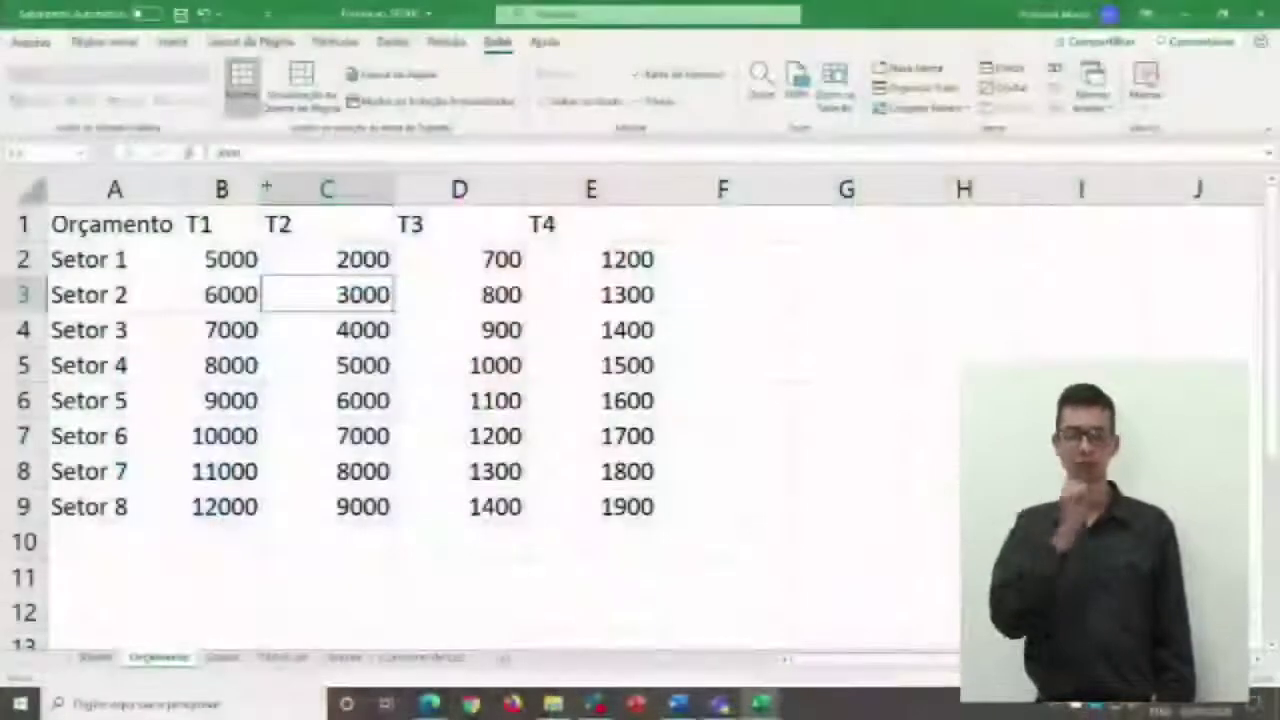
Widen column B, and stretch row 2 taller before auto-fitting its height back to the content.
drag(262, 187, 308, 185)
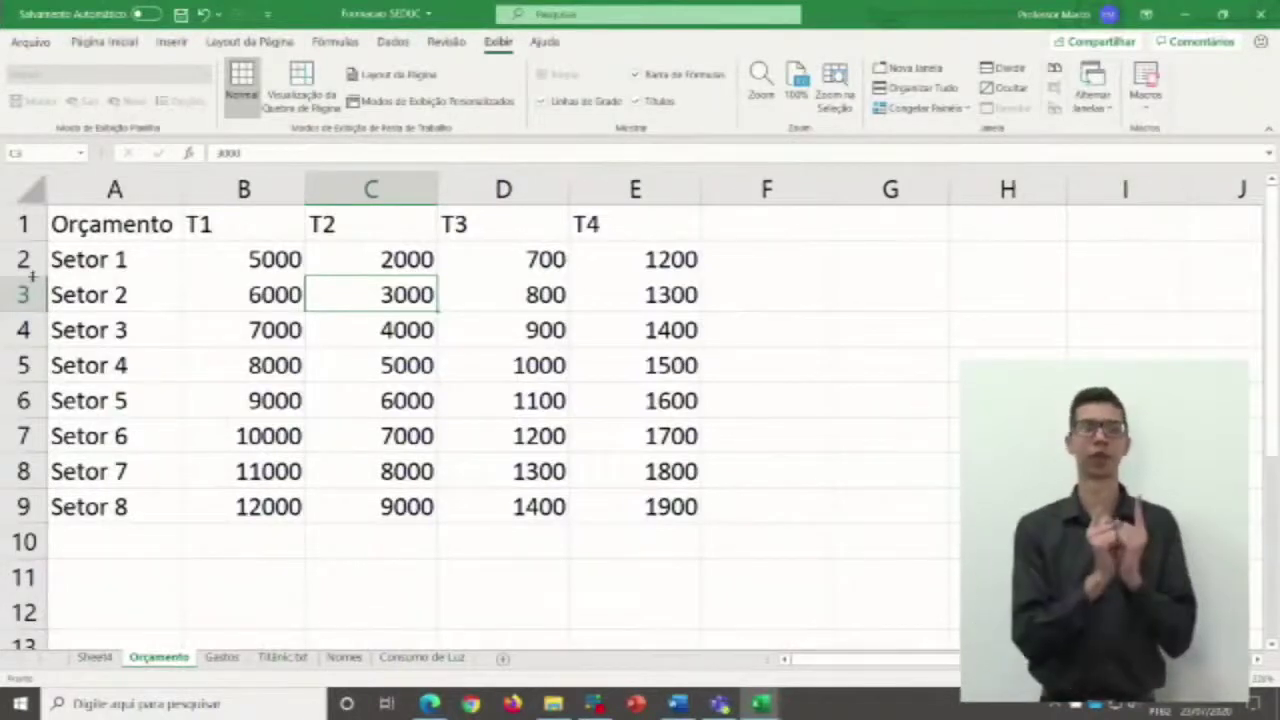
drag(33, 277, 36, 314)
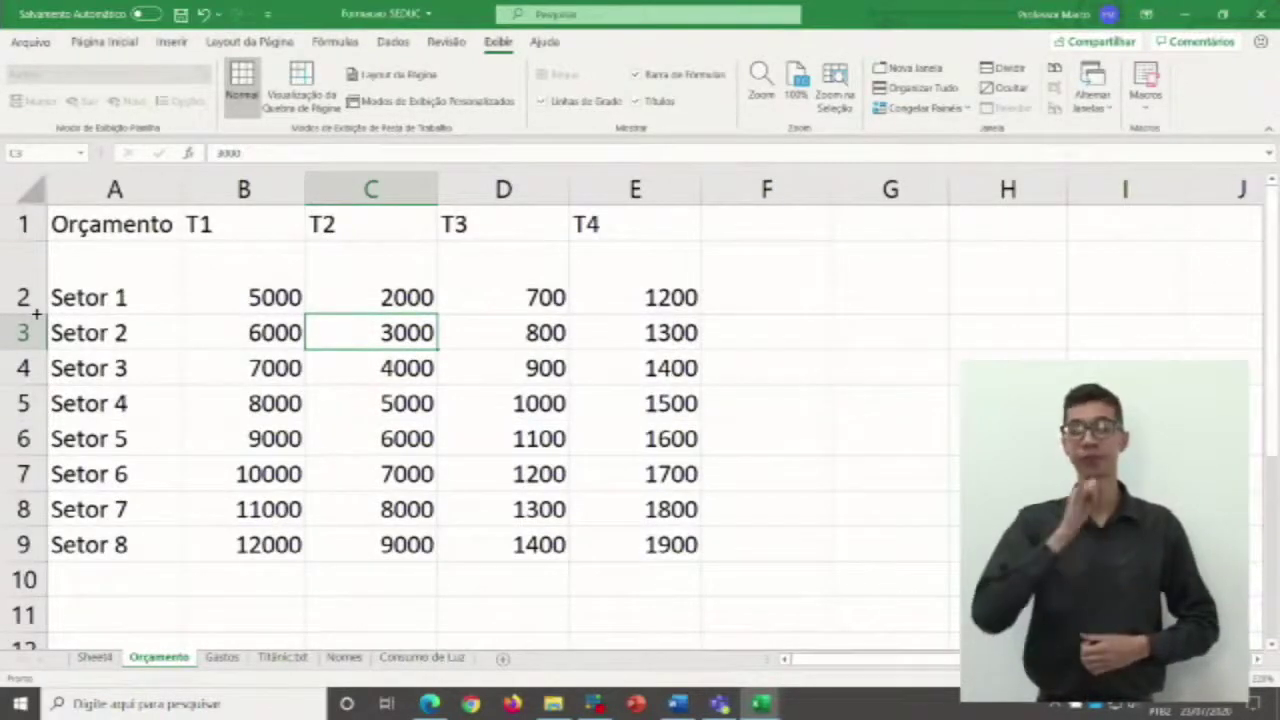
double_click(36, 314)
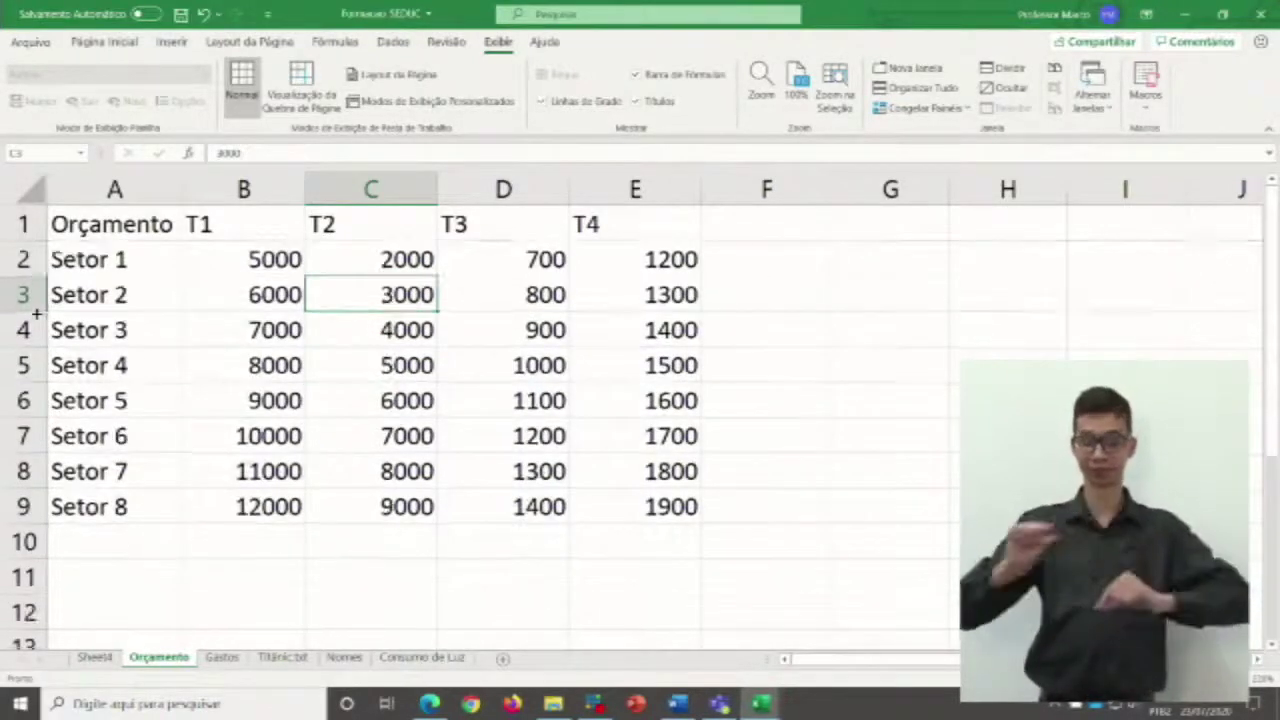
Extend the label in cell A2 to read "Setor 1 - DE Taquaritinga".
click(108, 258)
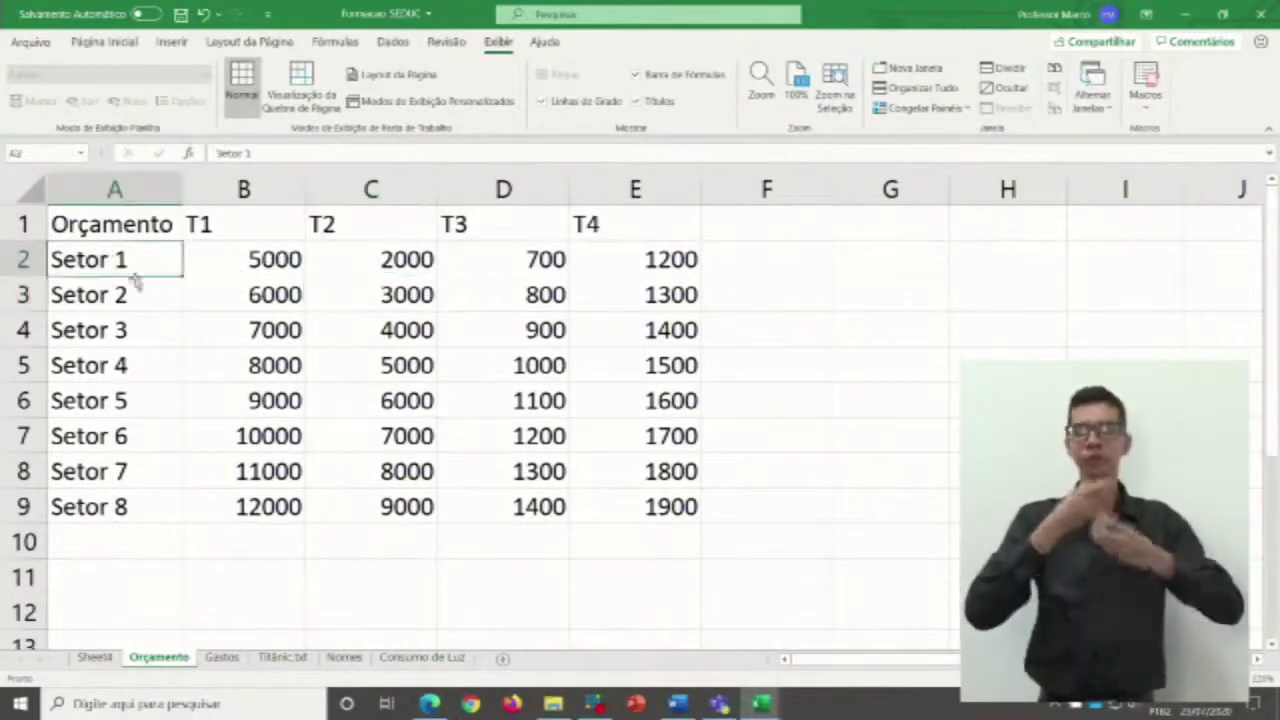
drag(108, 259, 617, 254)
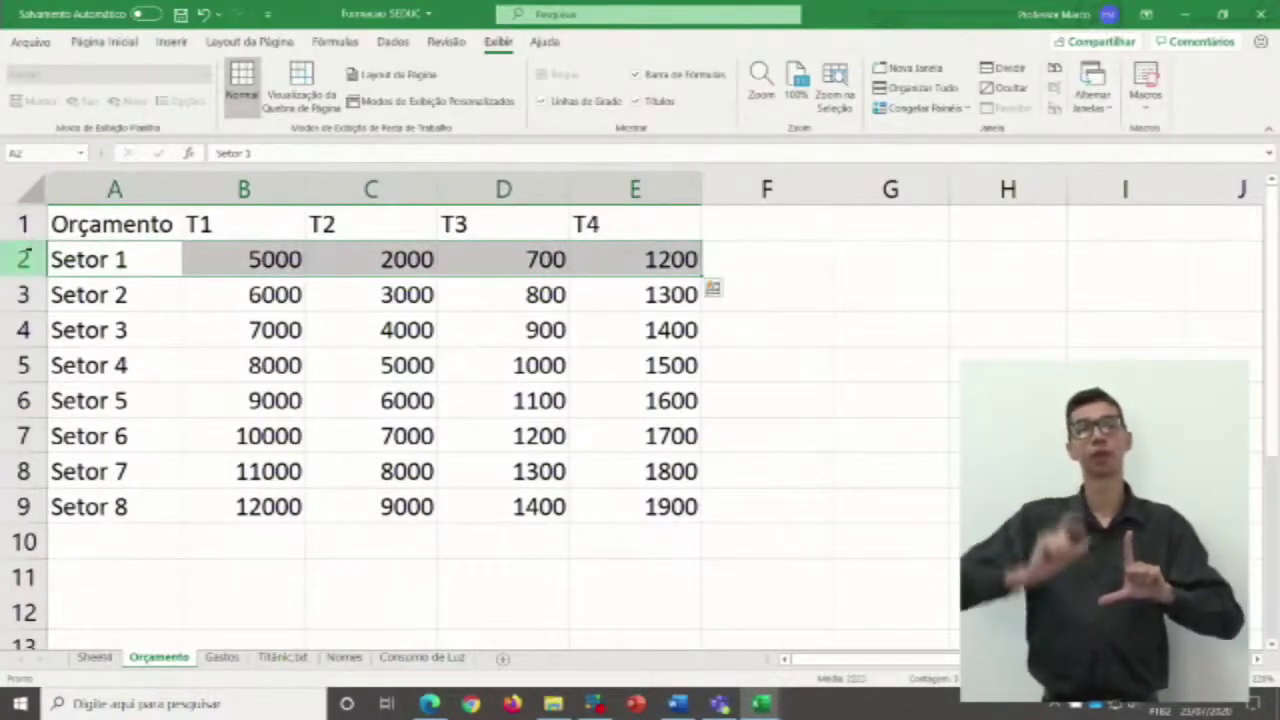
click(145, 262)
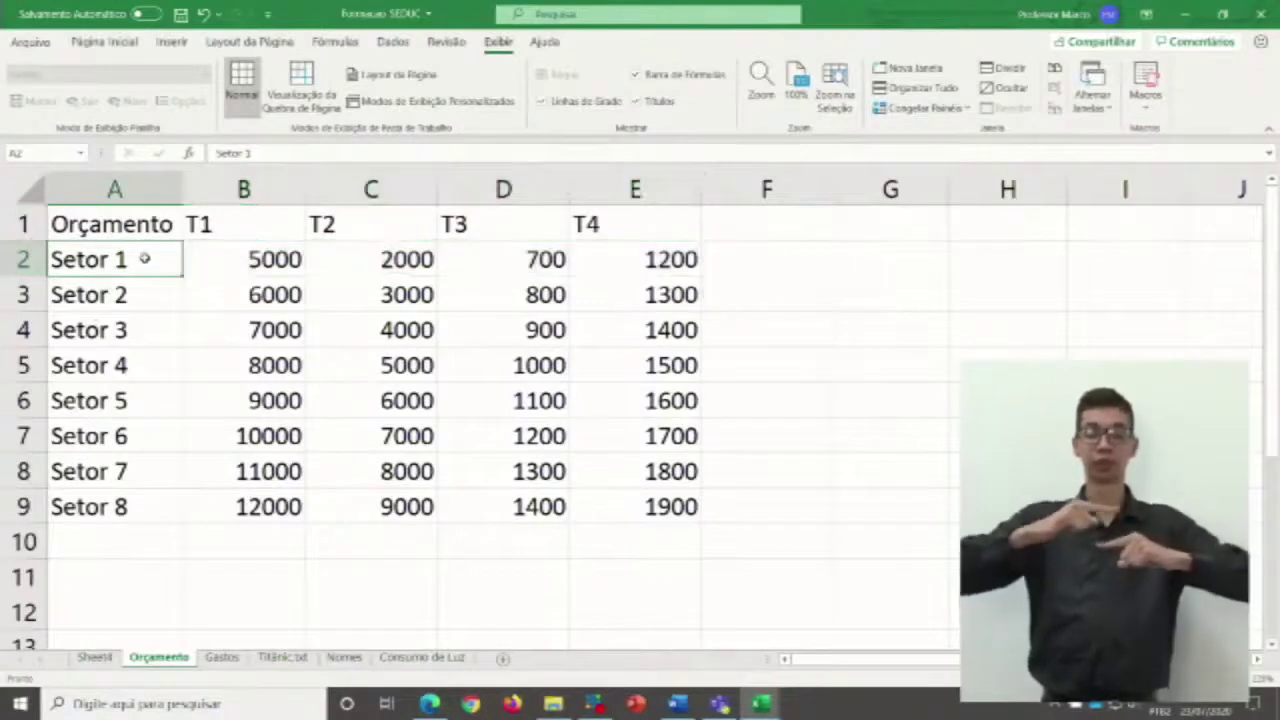
double_click(152, 256)
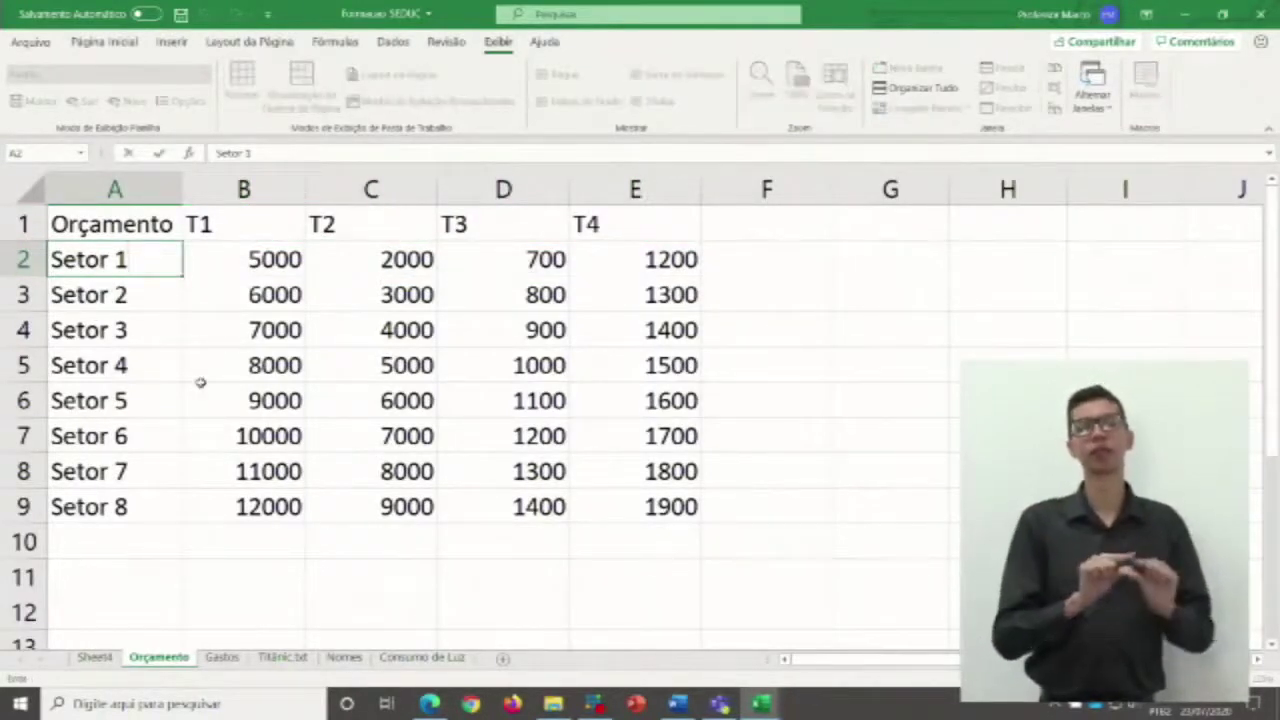
text(- )
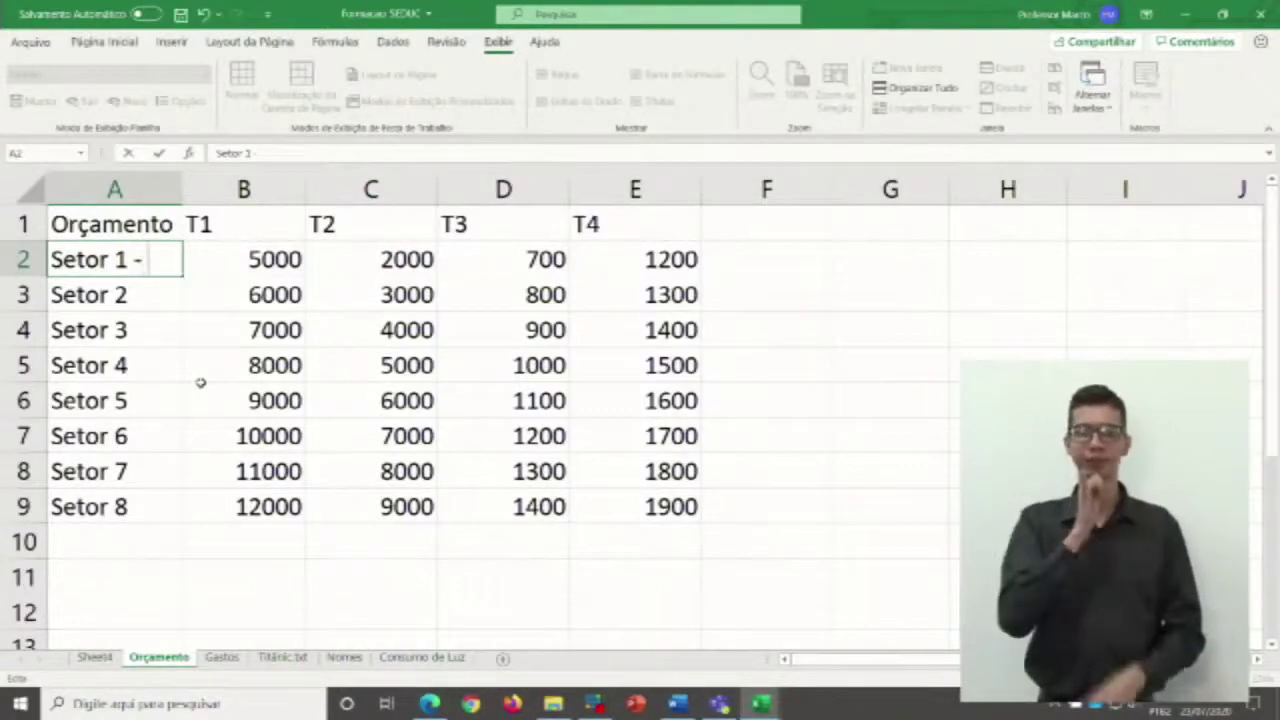
text(DE)
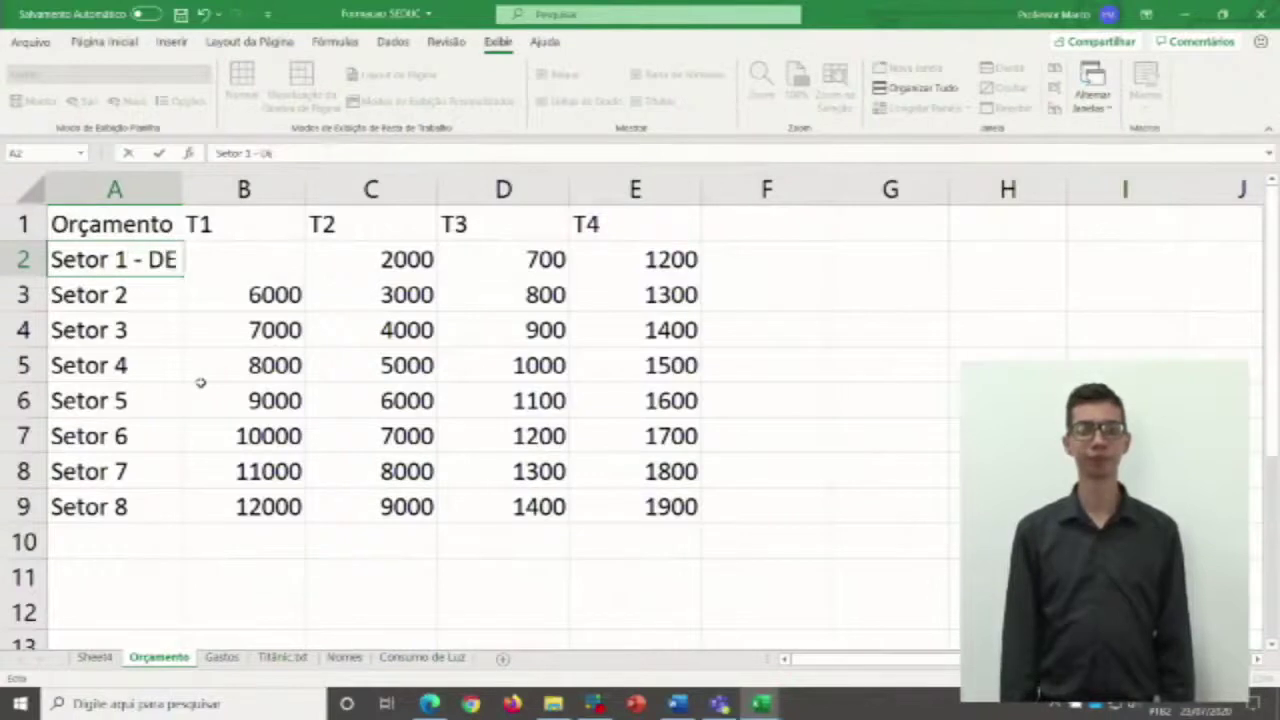
text( Ta)
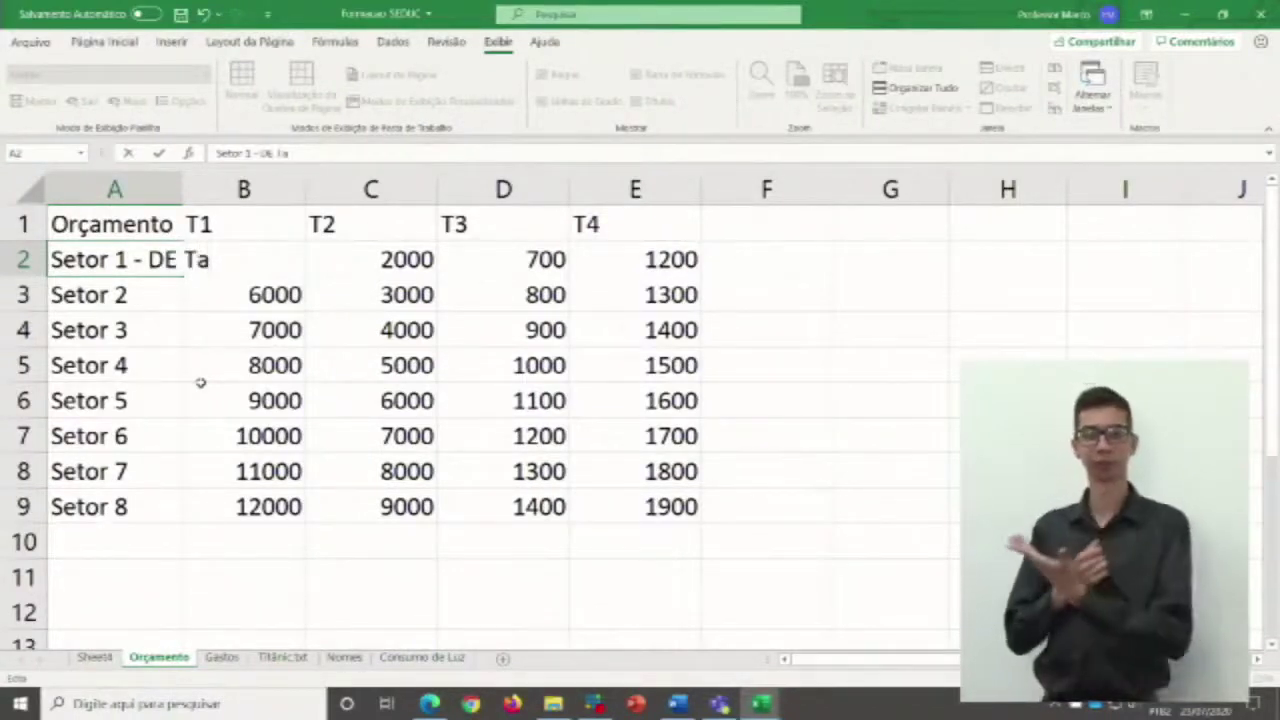
text(quaritinga)
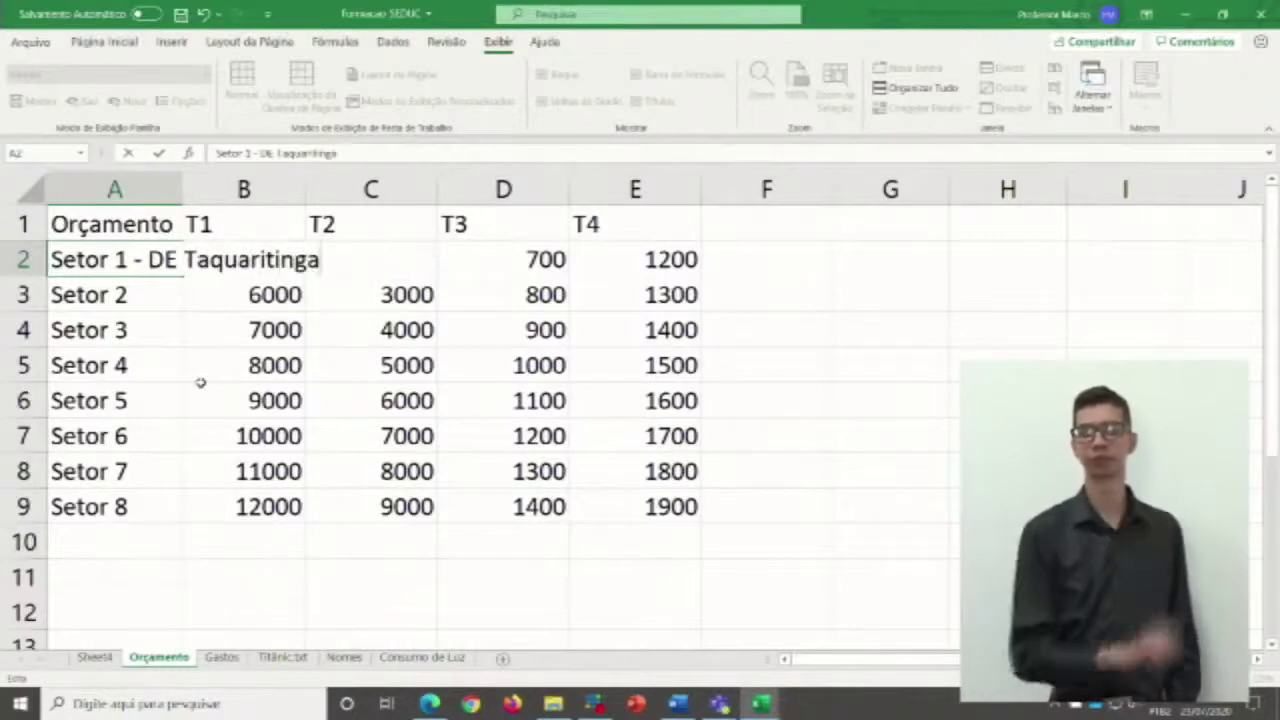
click(215, 368)
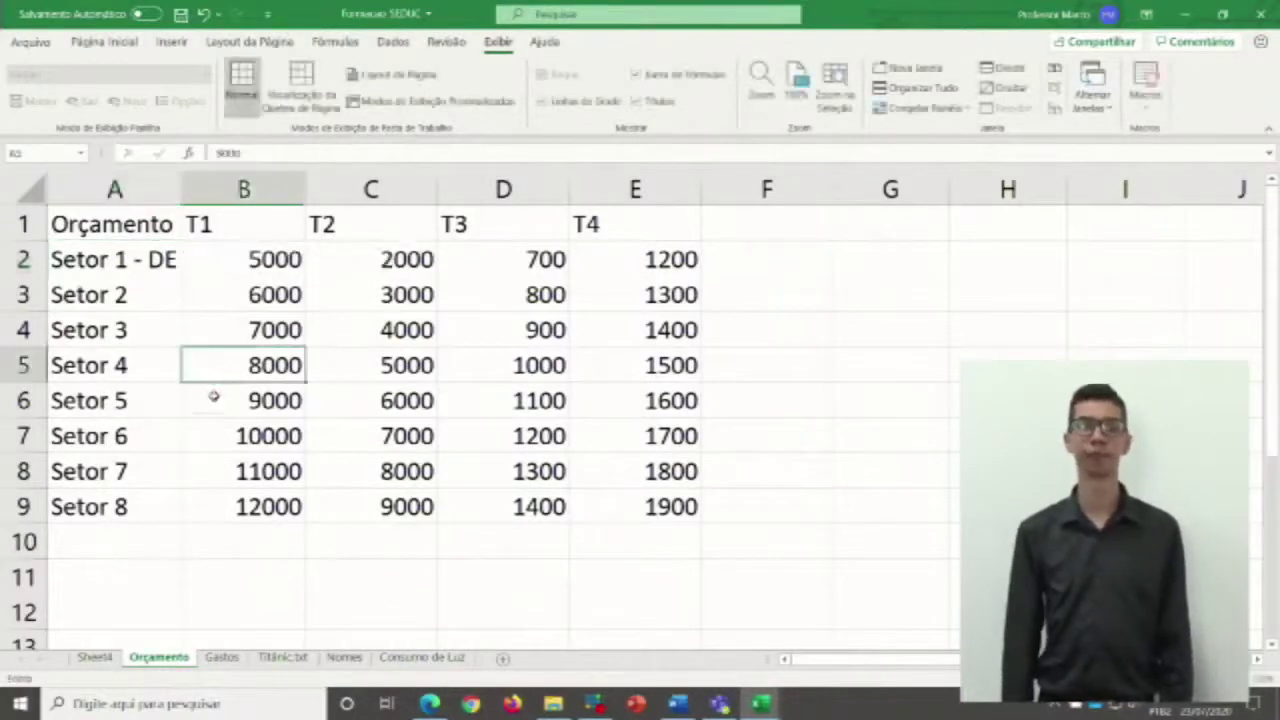
Auto-fit column A to its longest label, and narrow it so that the text in A2 is cut off.
click(133, 262)
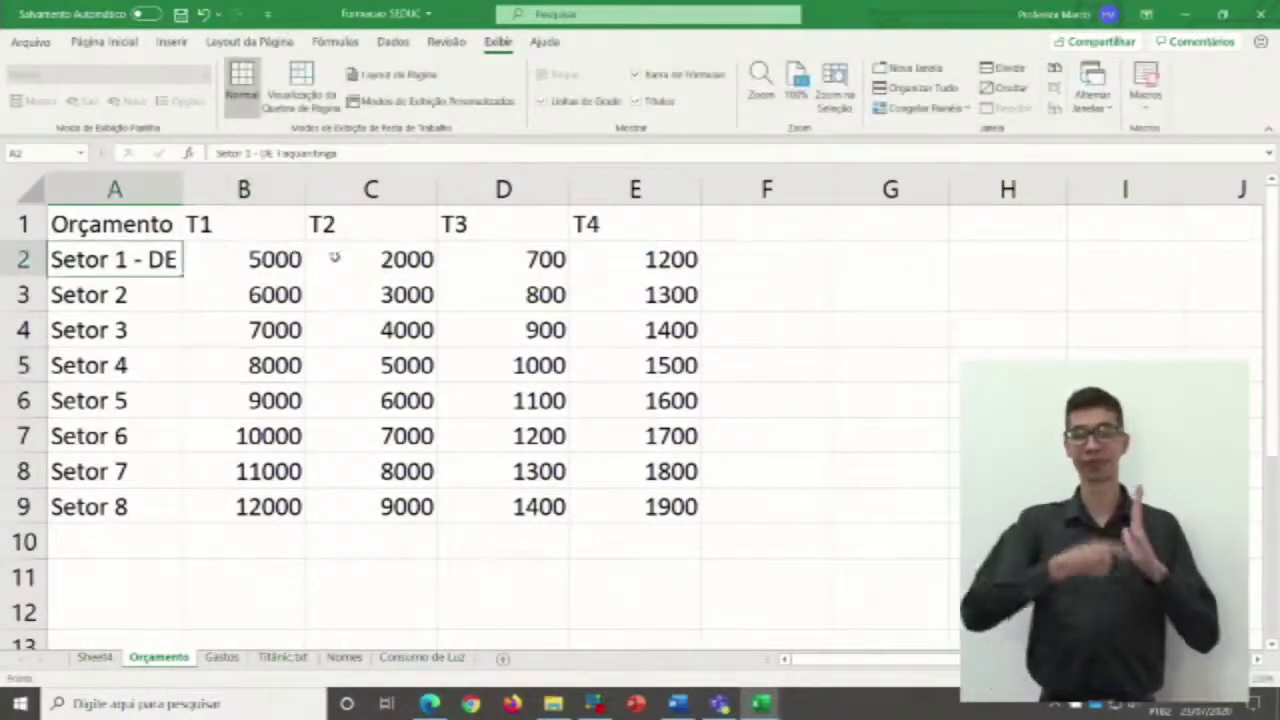
double_click(182, 180)
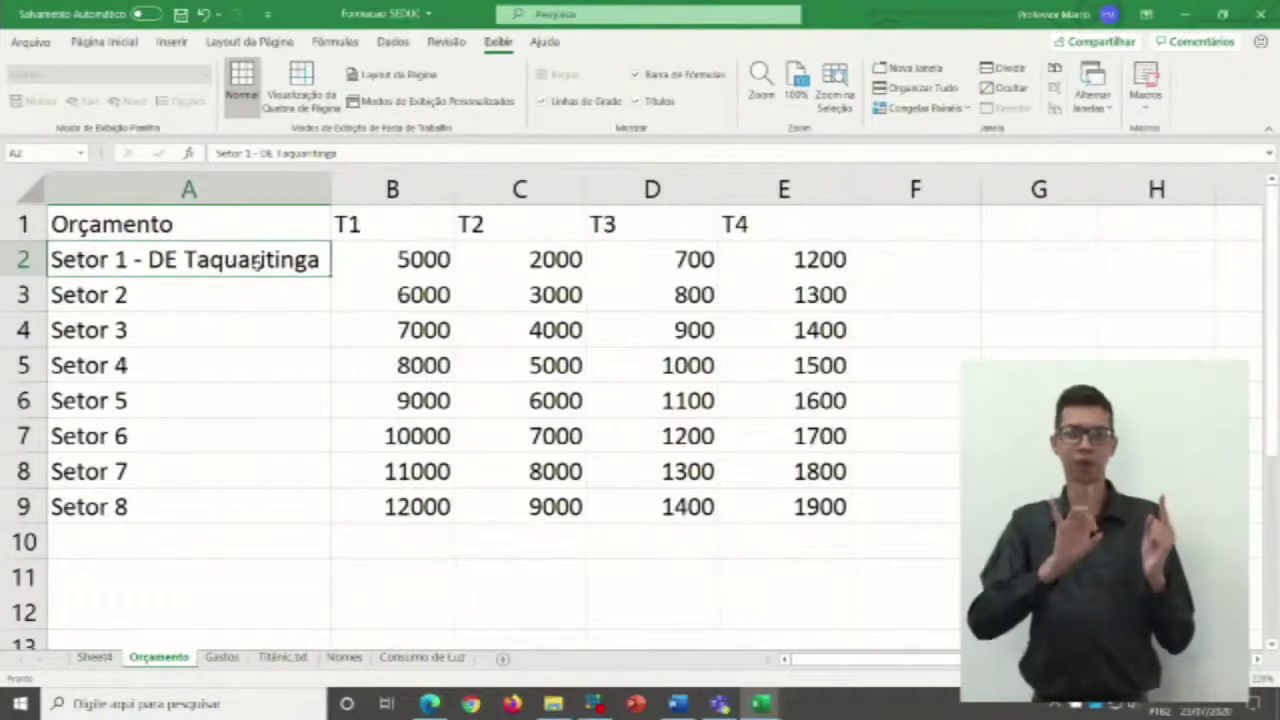
drag(333, 189, 238, 200)
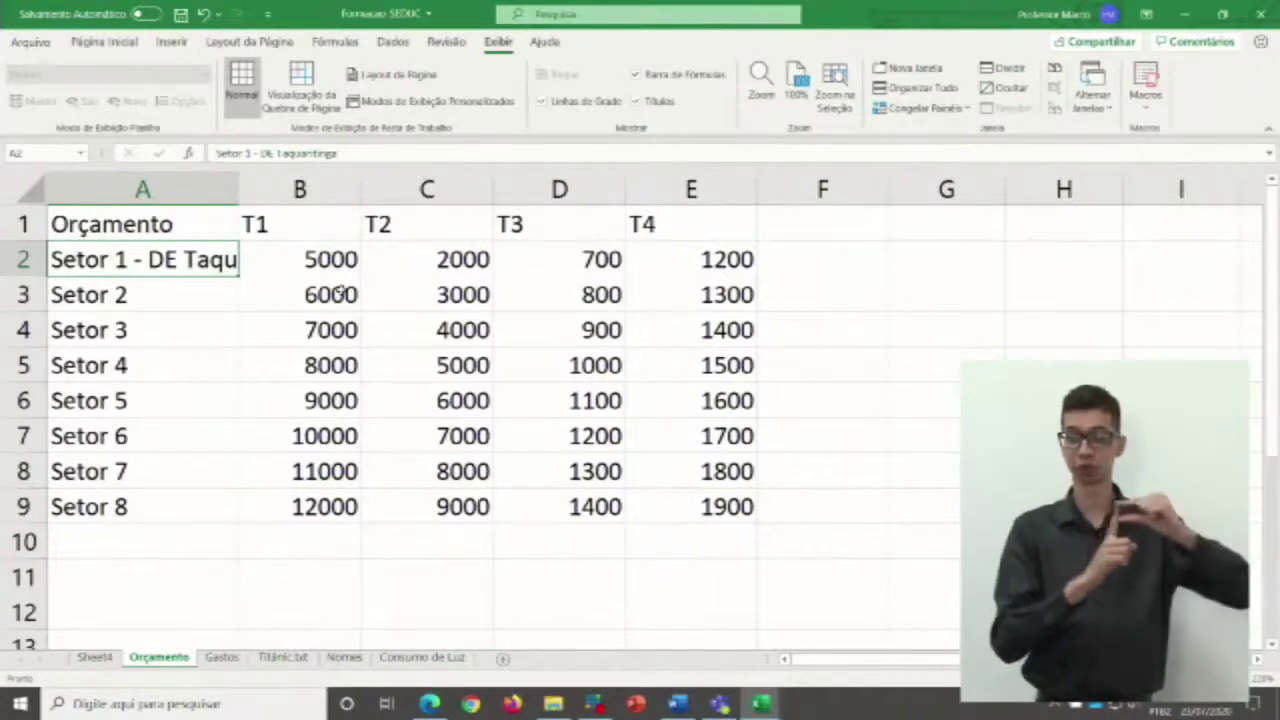
Inspect the full contents of cells B5 and A2 without changing them.
click(344, 290)
click(350, 364)
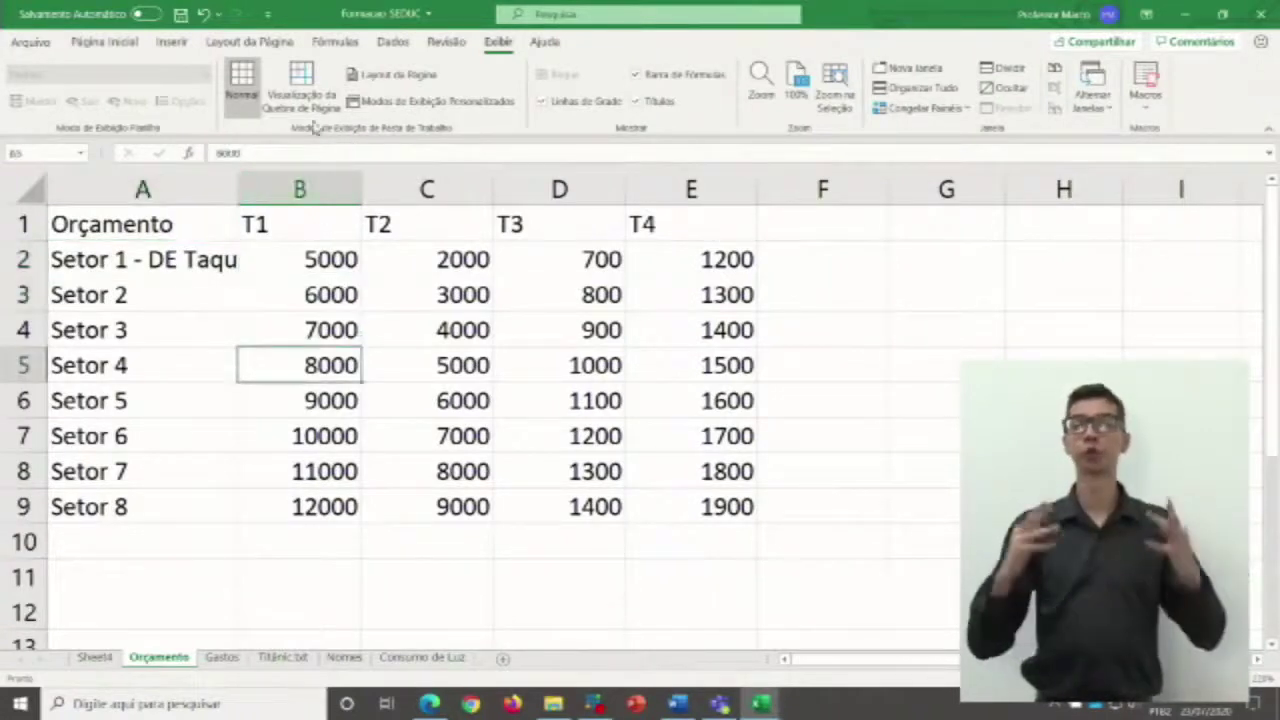
double_click(305, 152)
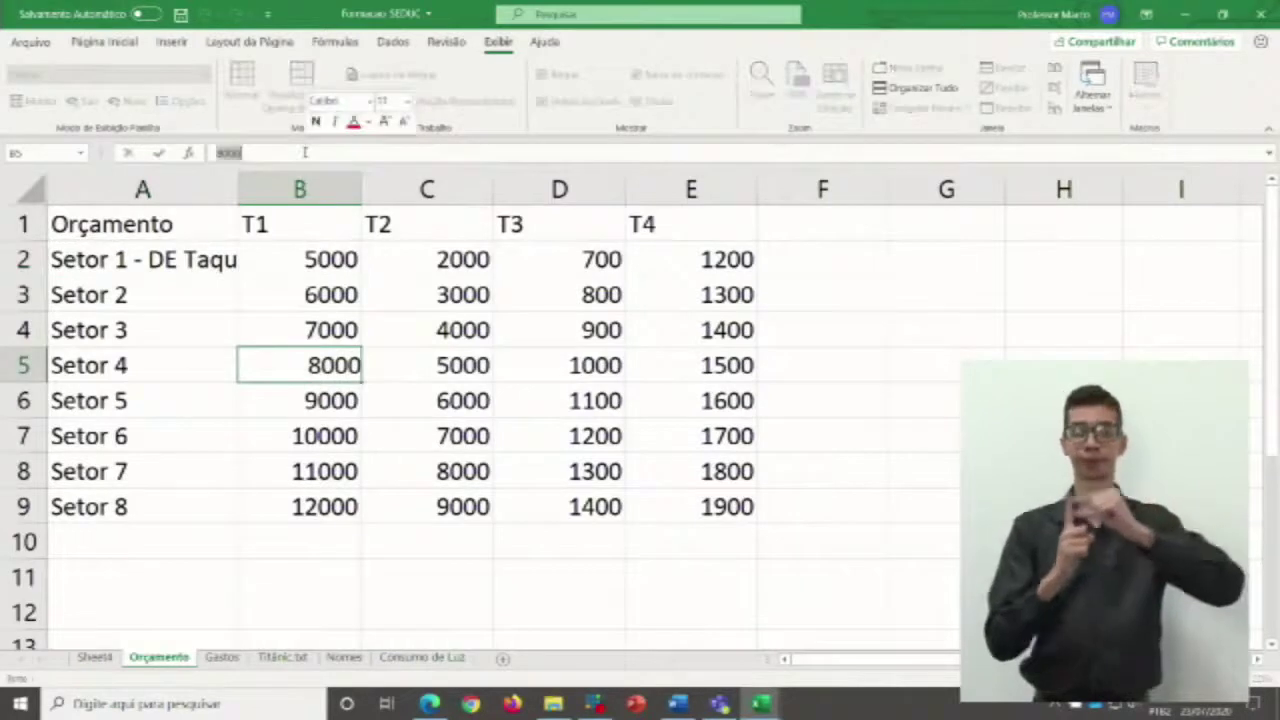
click(187, 258)
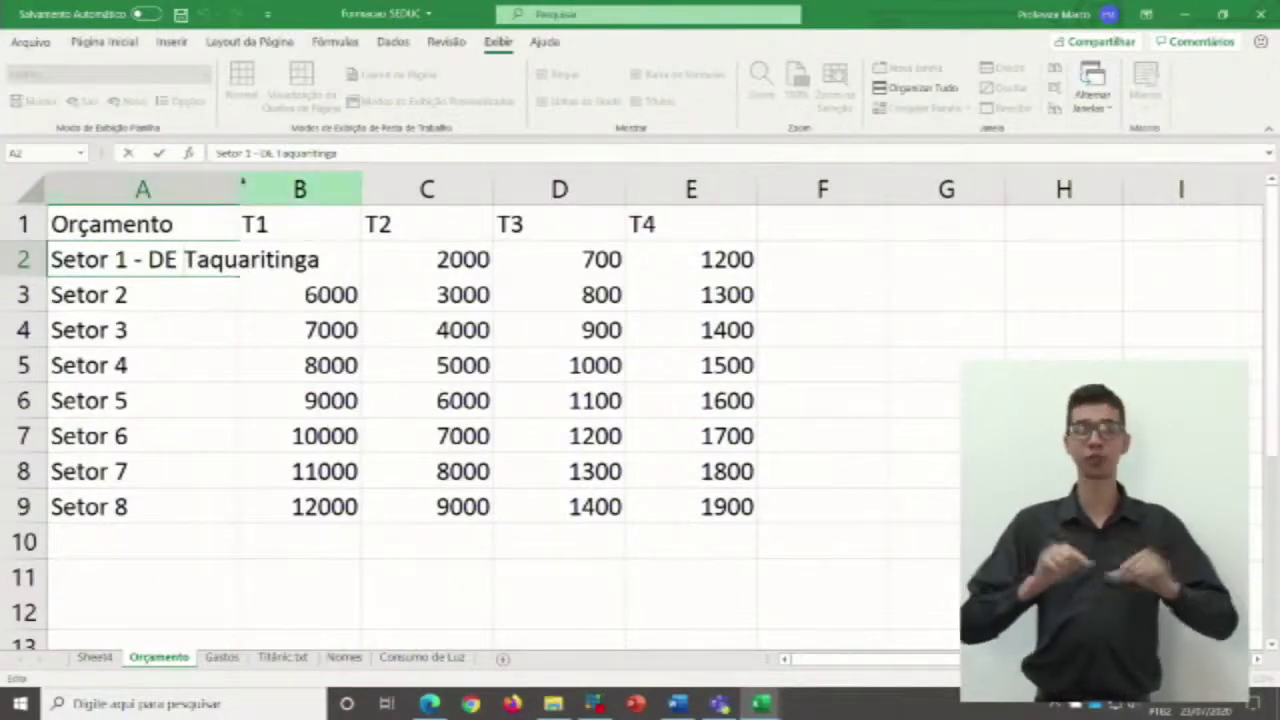
click(218, 224)
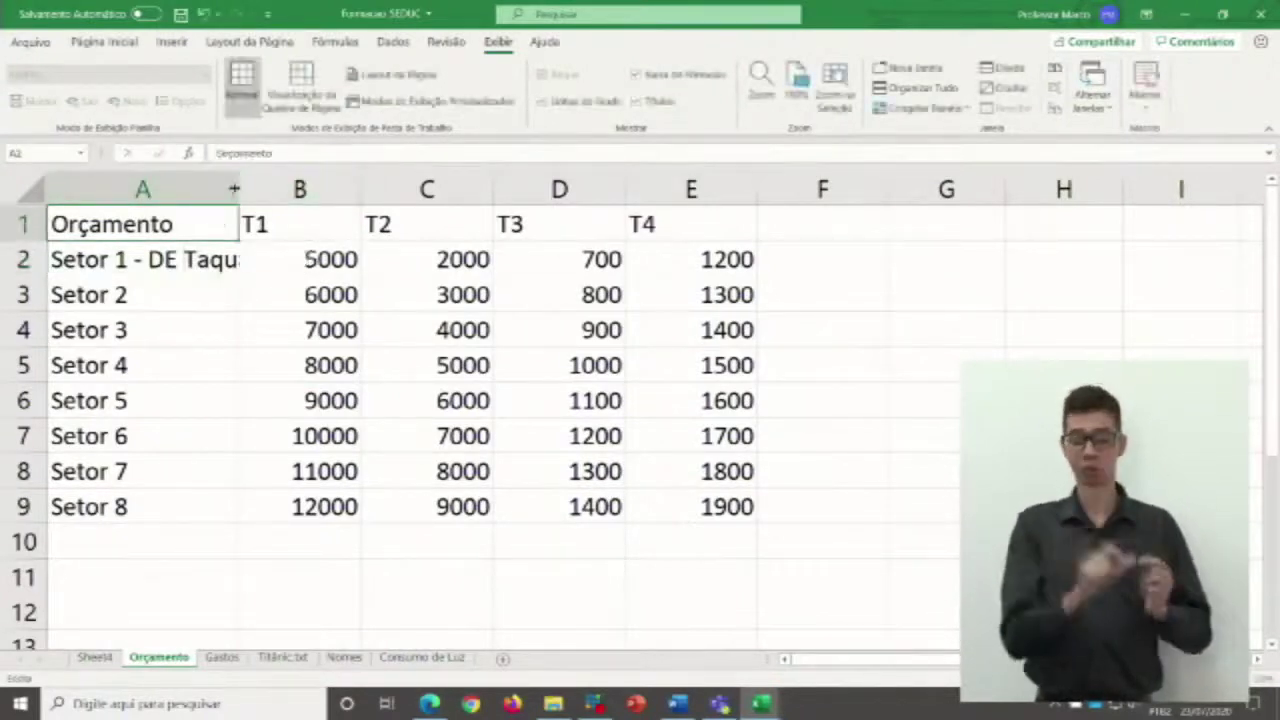
Auto-fit column A again and shrink it to slightly narrower than the A2 label.
double_click(238, 184)
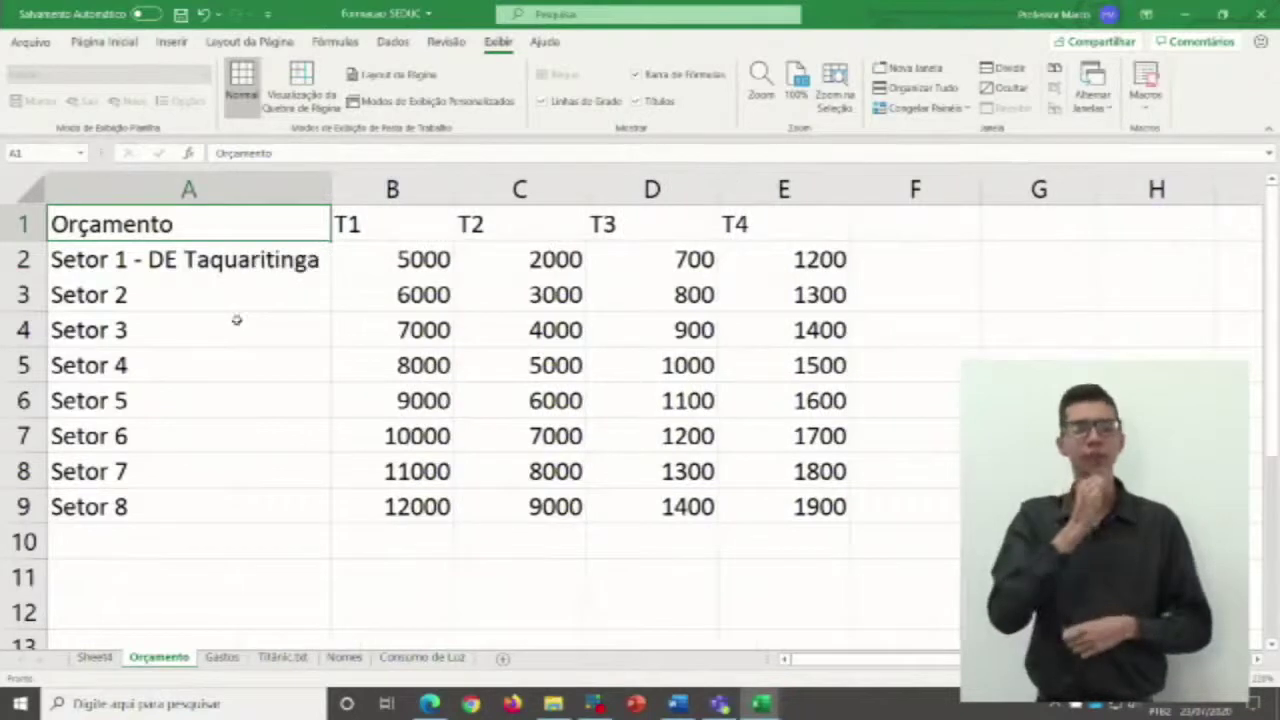
click(232, 270)
drag(329, 186, 275, 192)
Apply automatic text wrapping to the whole of column A.
click(266, 196)
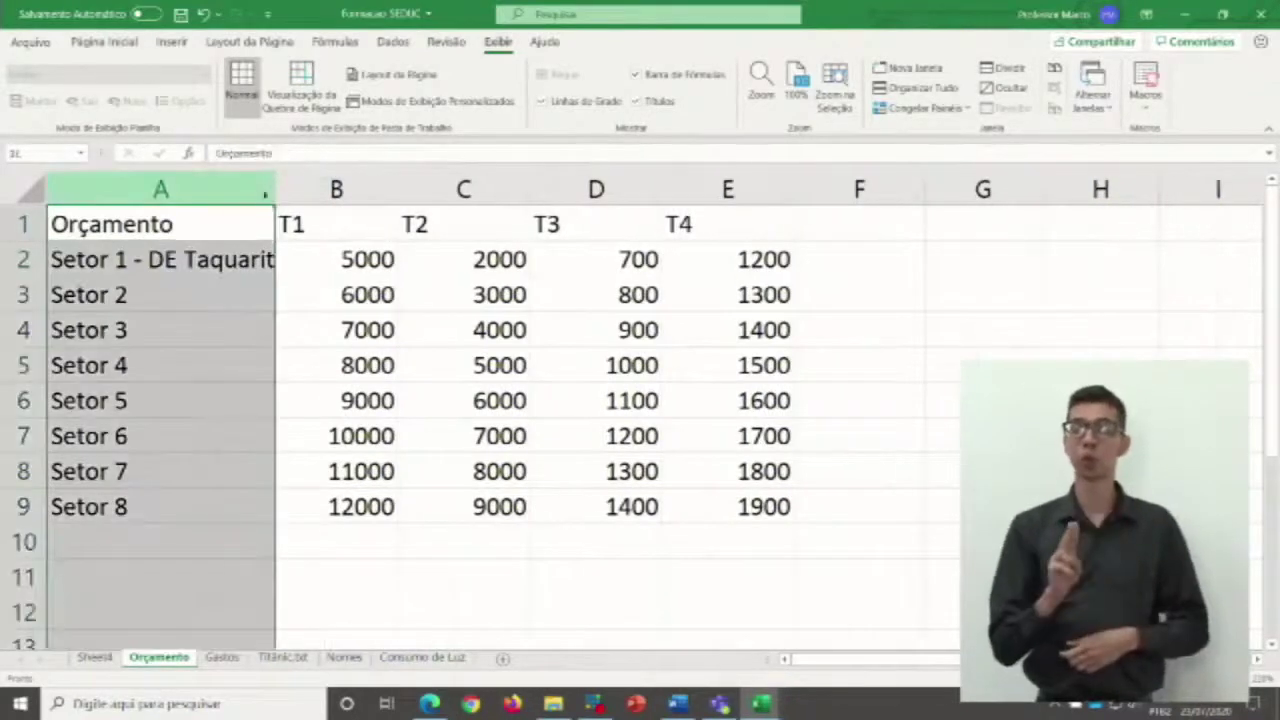
click(102, 44)
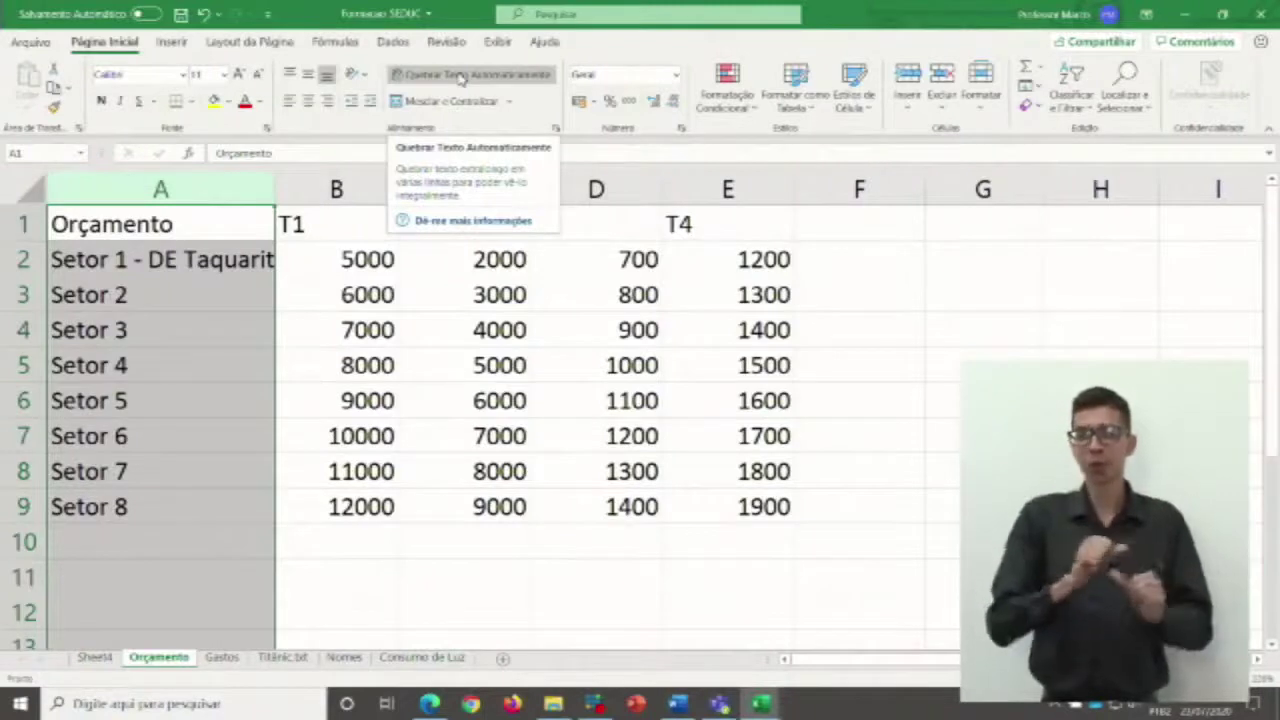
click(461, 78)
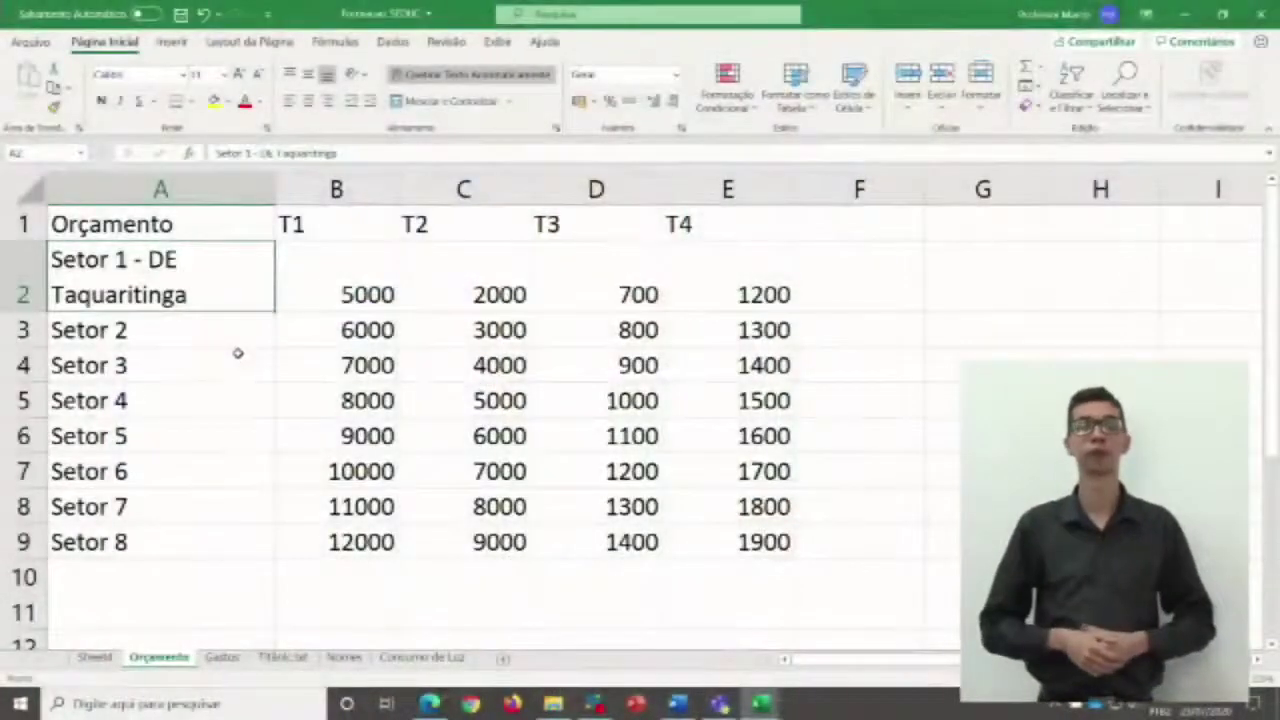
Center the label in A2 horizontally after comparing left alignment, and make row 2 about twice as tall.
click(310, 104)
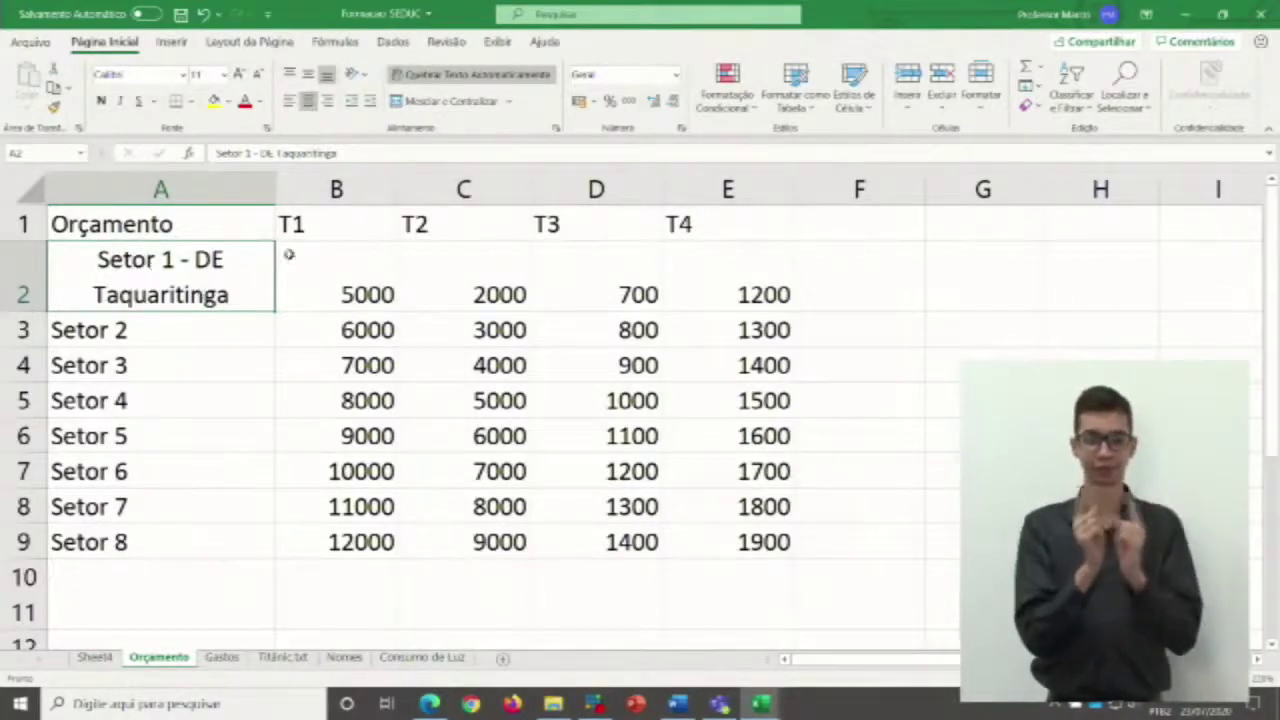
click(289, 104)
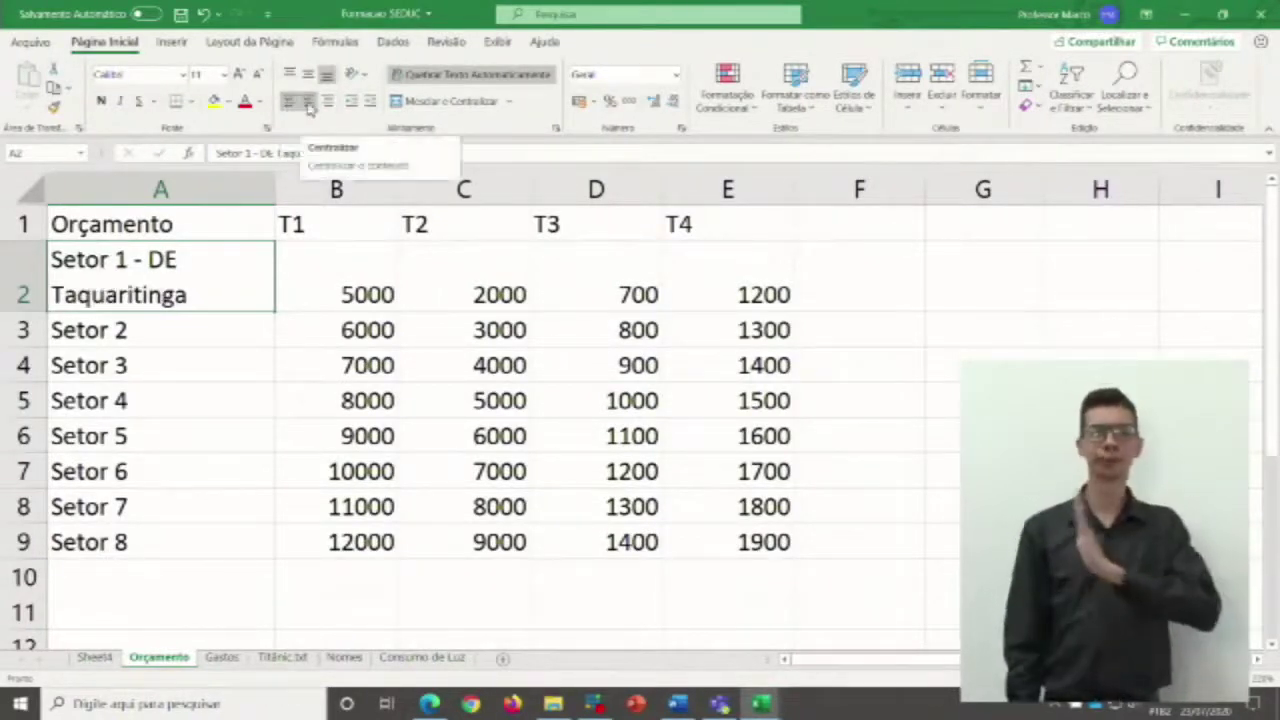
click(308, 103)
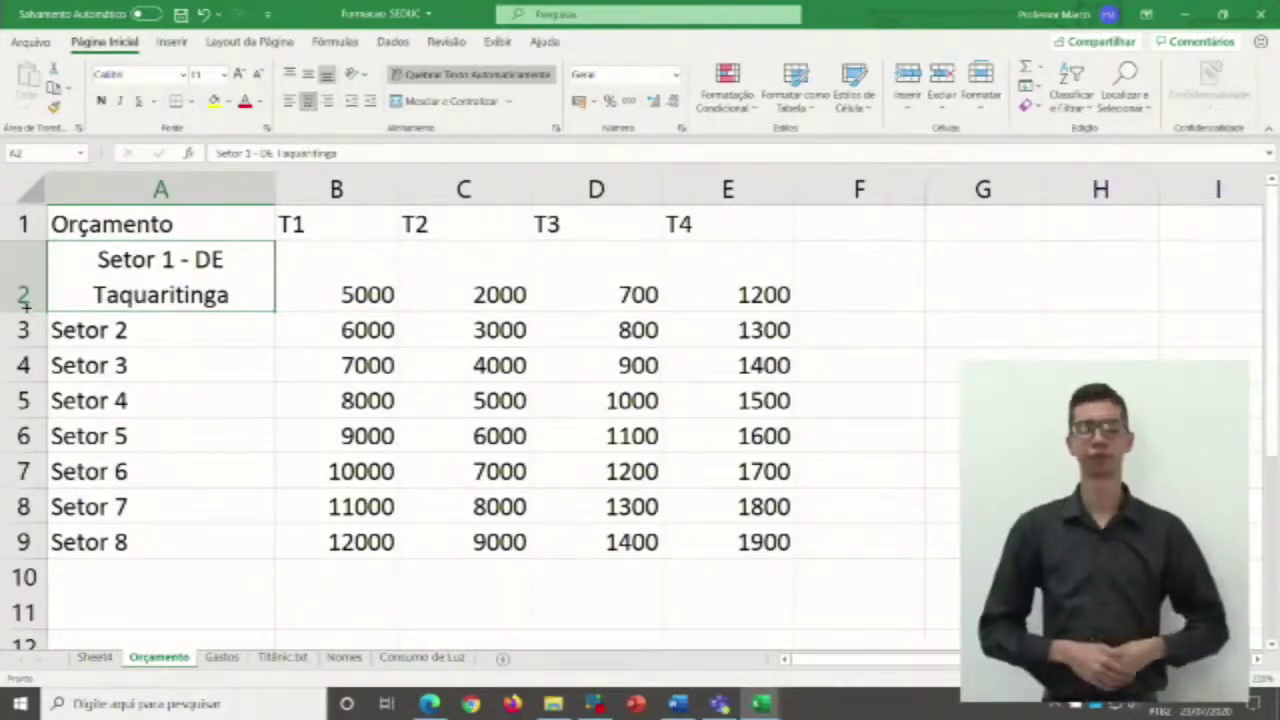
drag(24, 310, 24, 383)
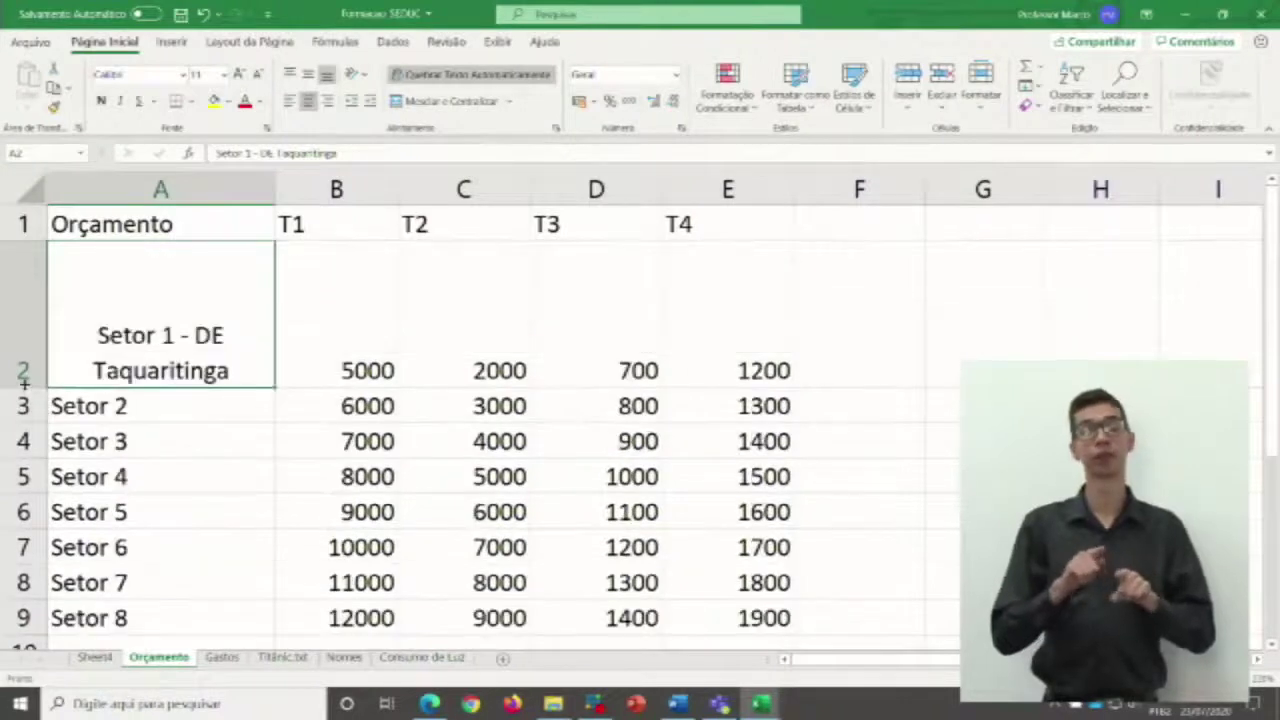
Try left, center and right horizontal alignment on cell A2, returning it to center.
click(292, 104)
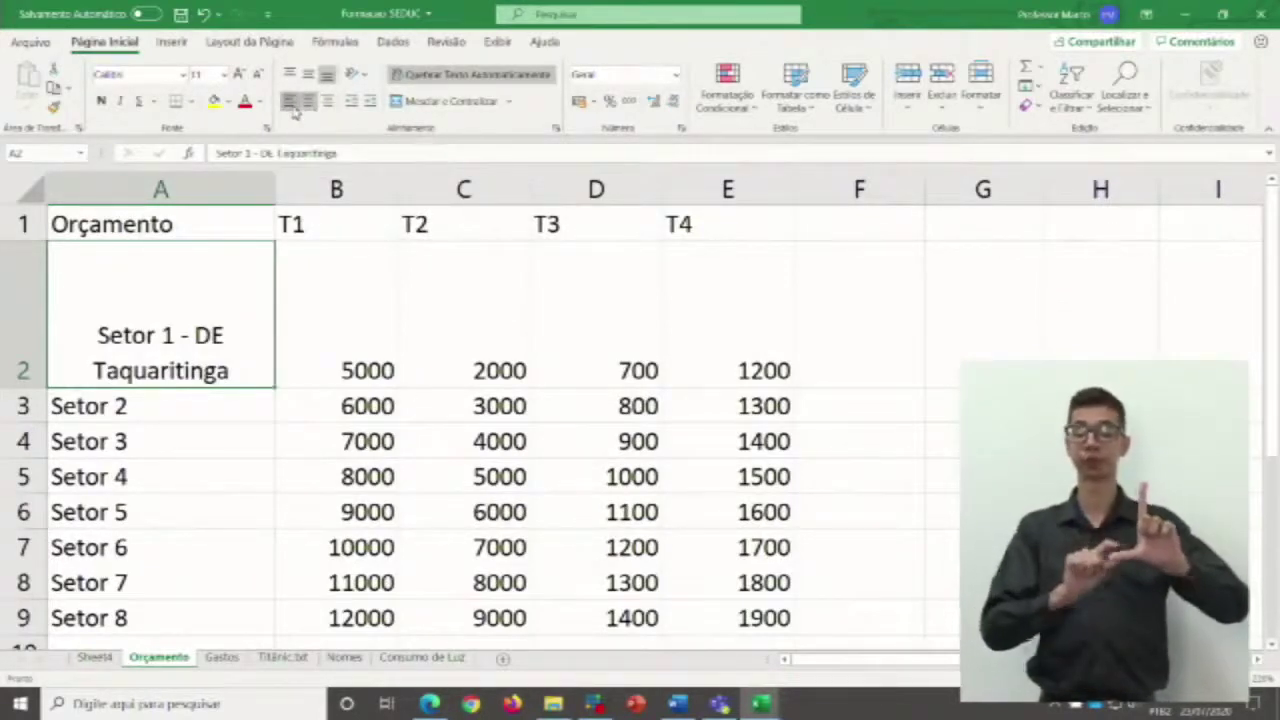
click(311, 104)
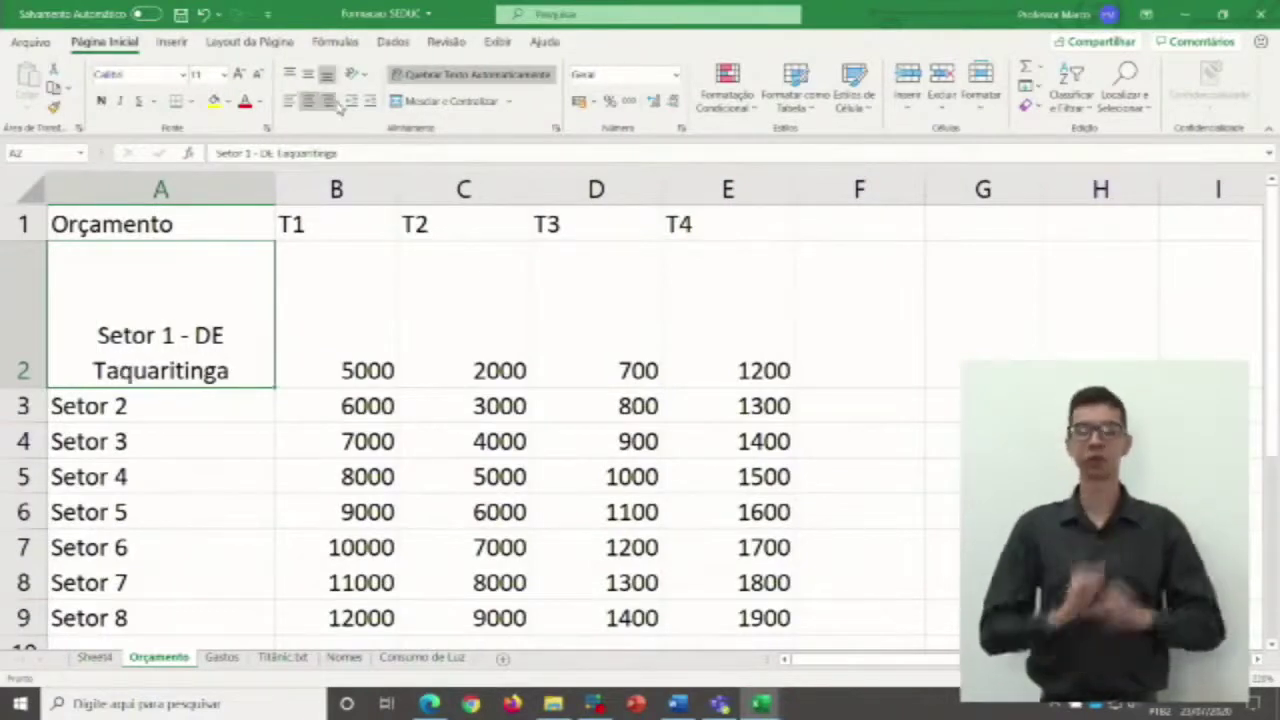
click(330, 104)
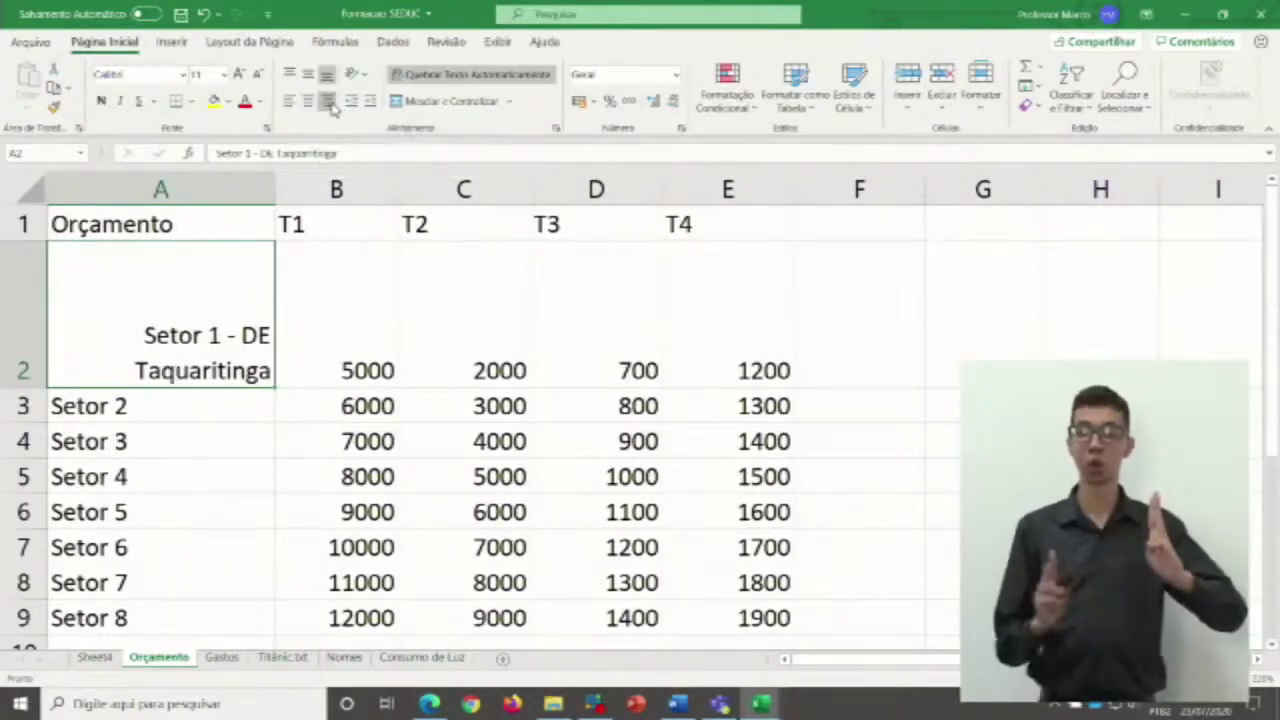
click(308, 103)
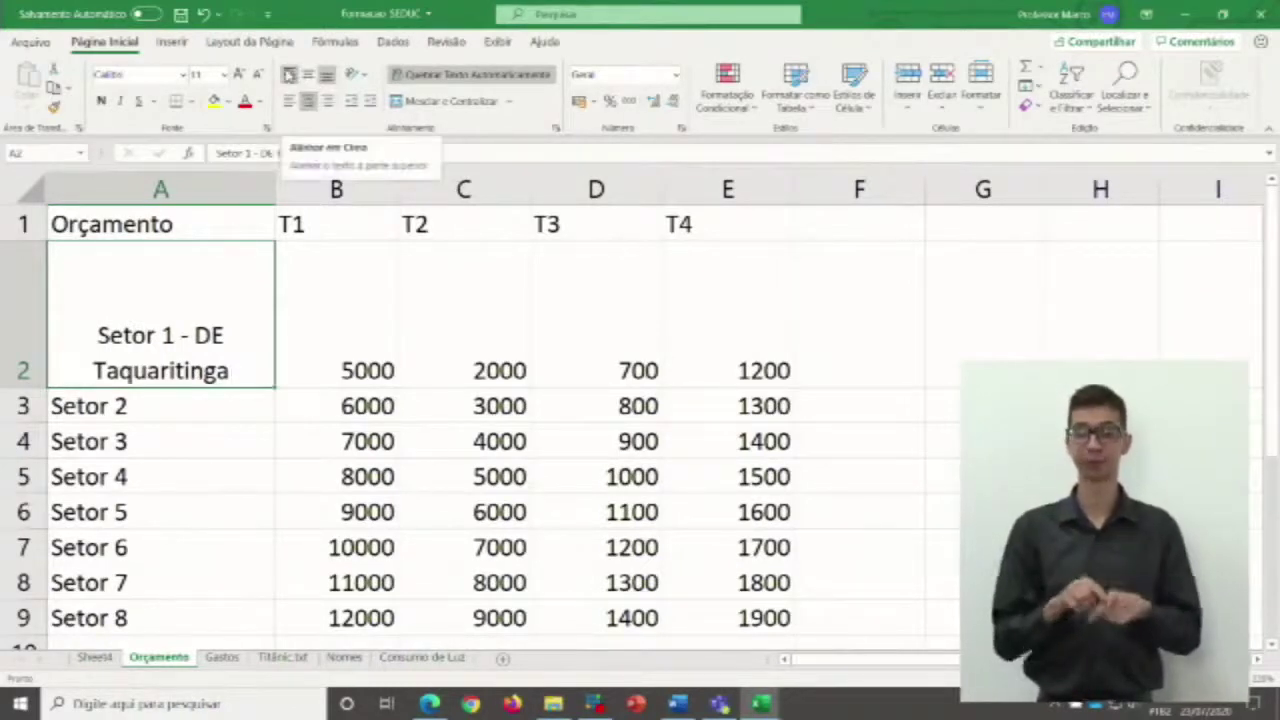
Compare top, middle and bottom vertical alignment on cell A2, and settle on middle alignment.
click(289, 76)
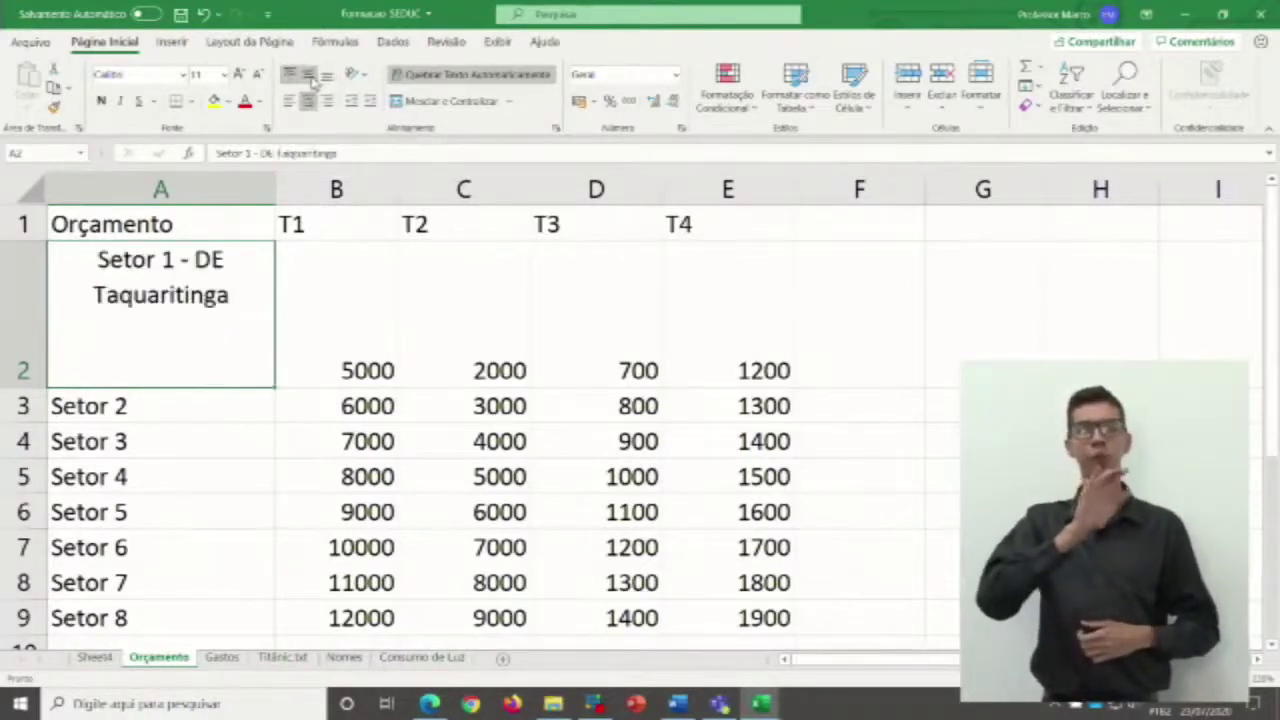
click(310, 77)
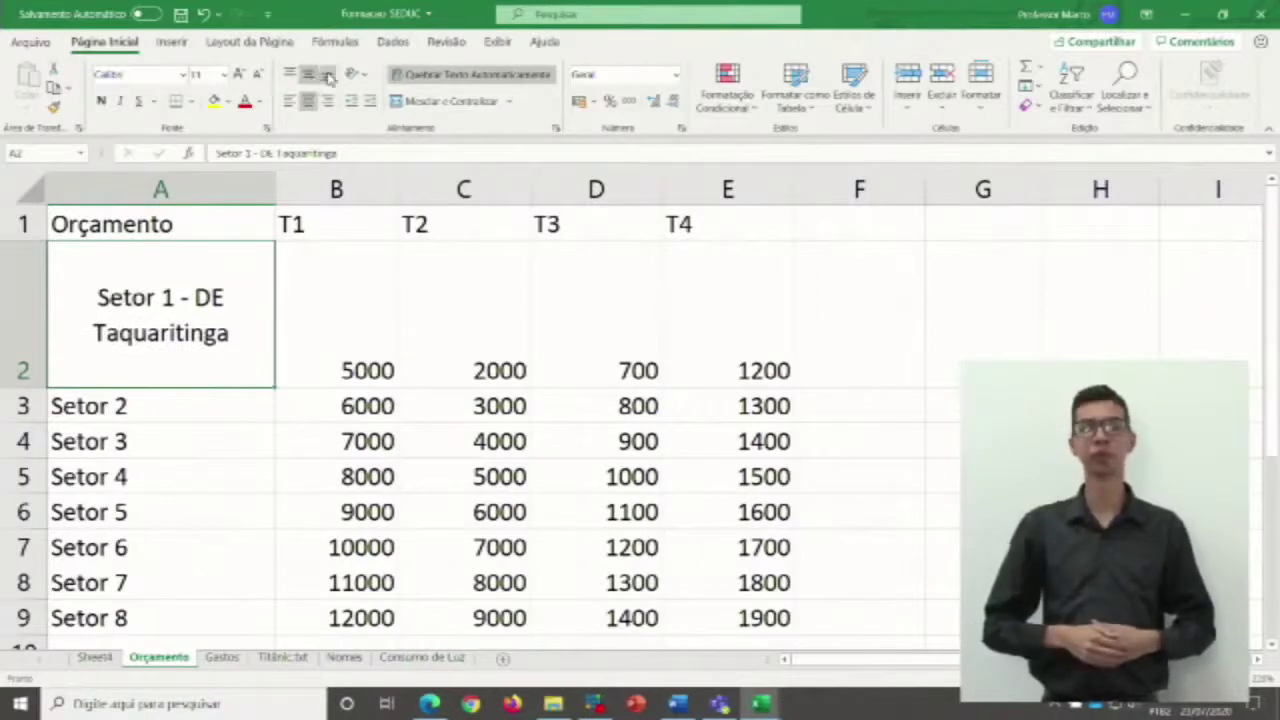
click(328, 76)
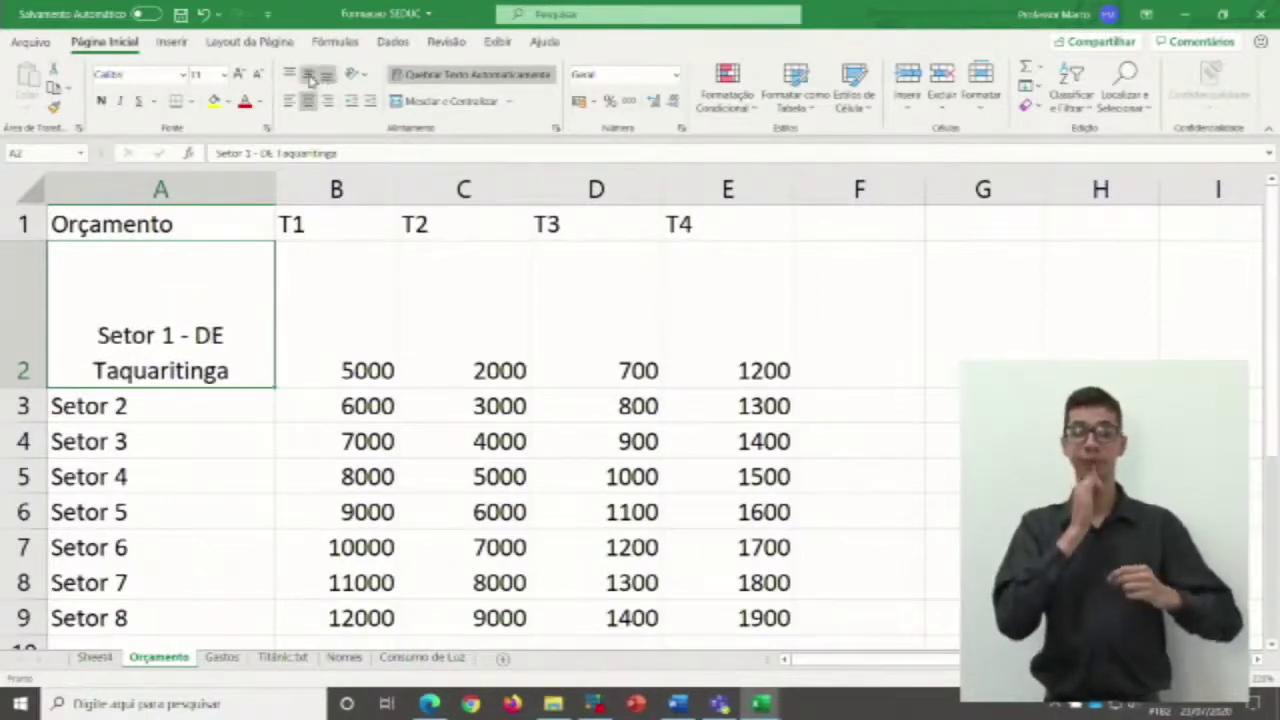
click(310, 77)
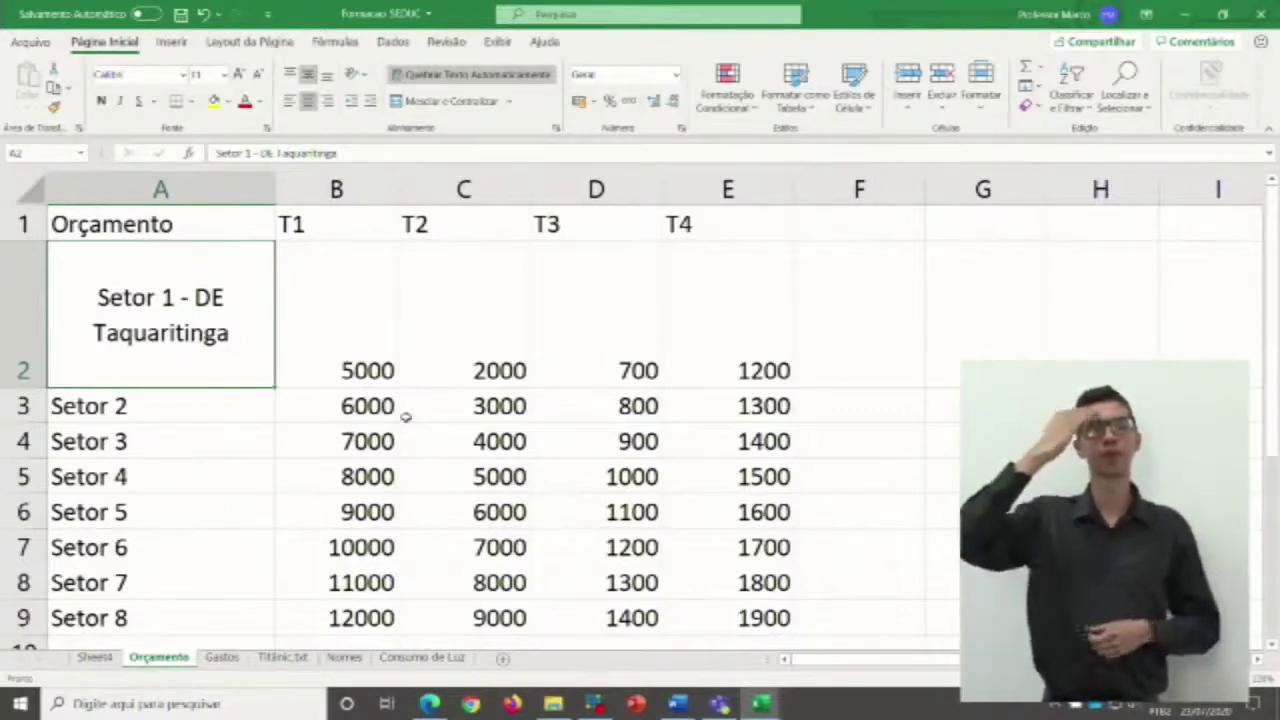
Align the values in B2:E2 to the middle vertically and center them horizontally.
click(321, 298)
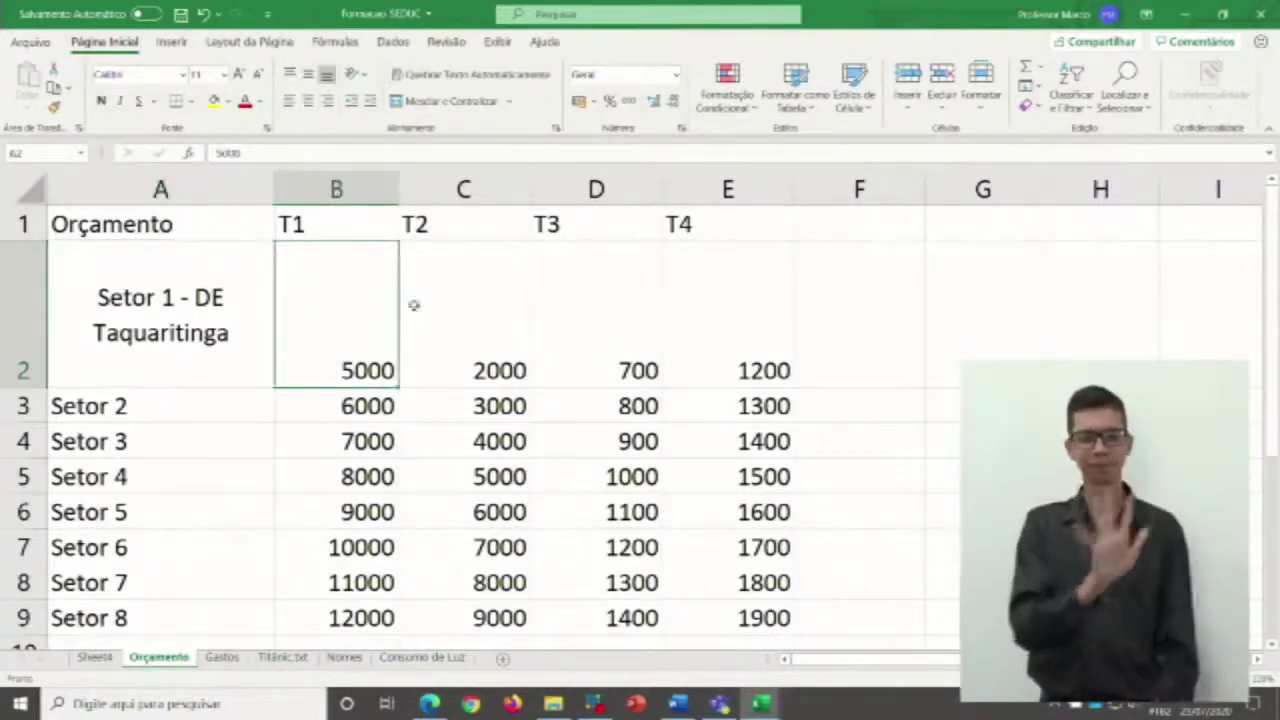
click(308, 75)
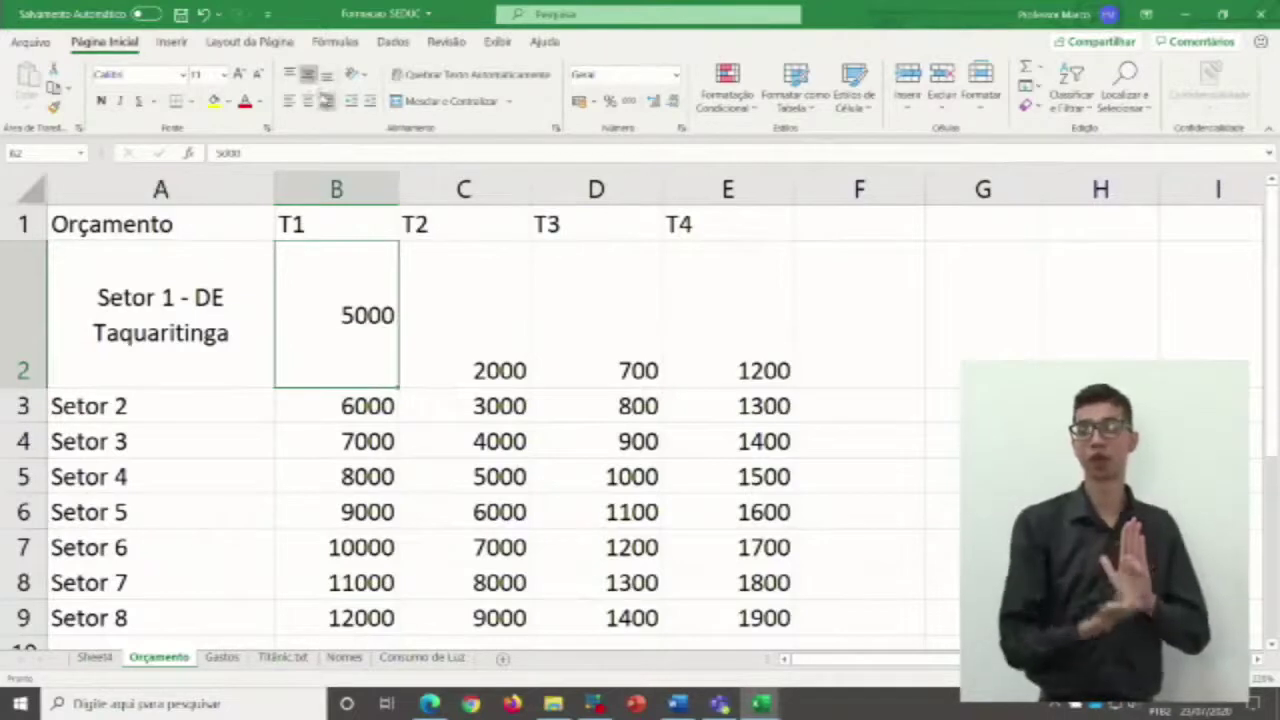
click(475, 326)
click(402, 397)
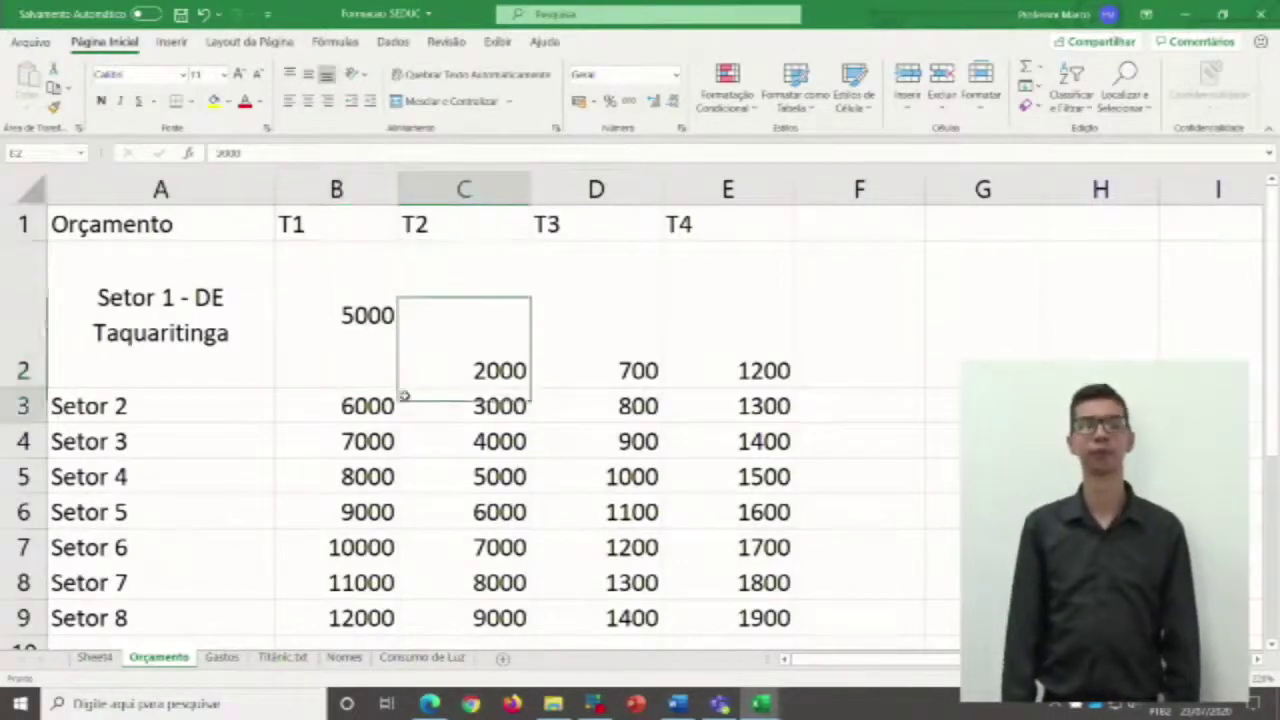
click(325, 285)
drag(331, 303, 740, 317)
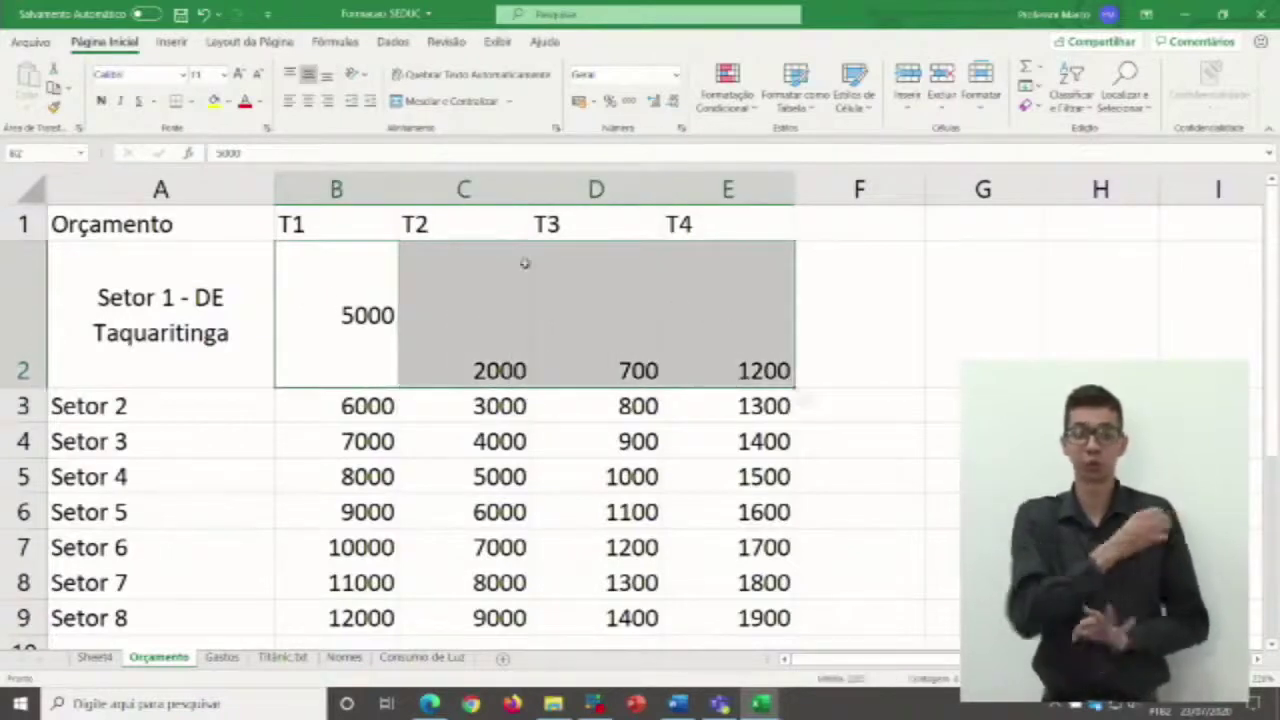
click(309, 75)
click(309, 75)
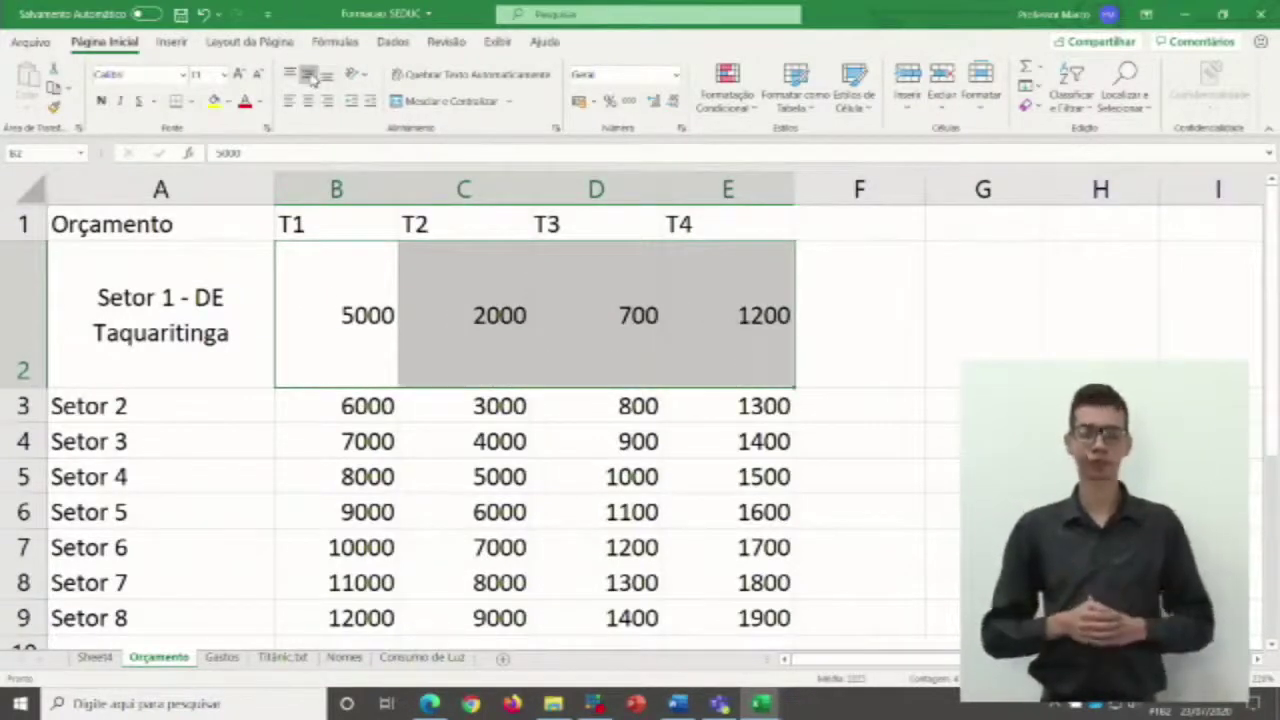
click(309, 101)
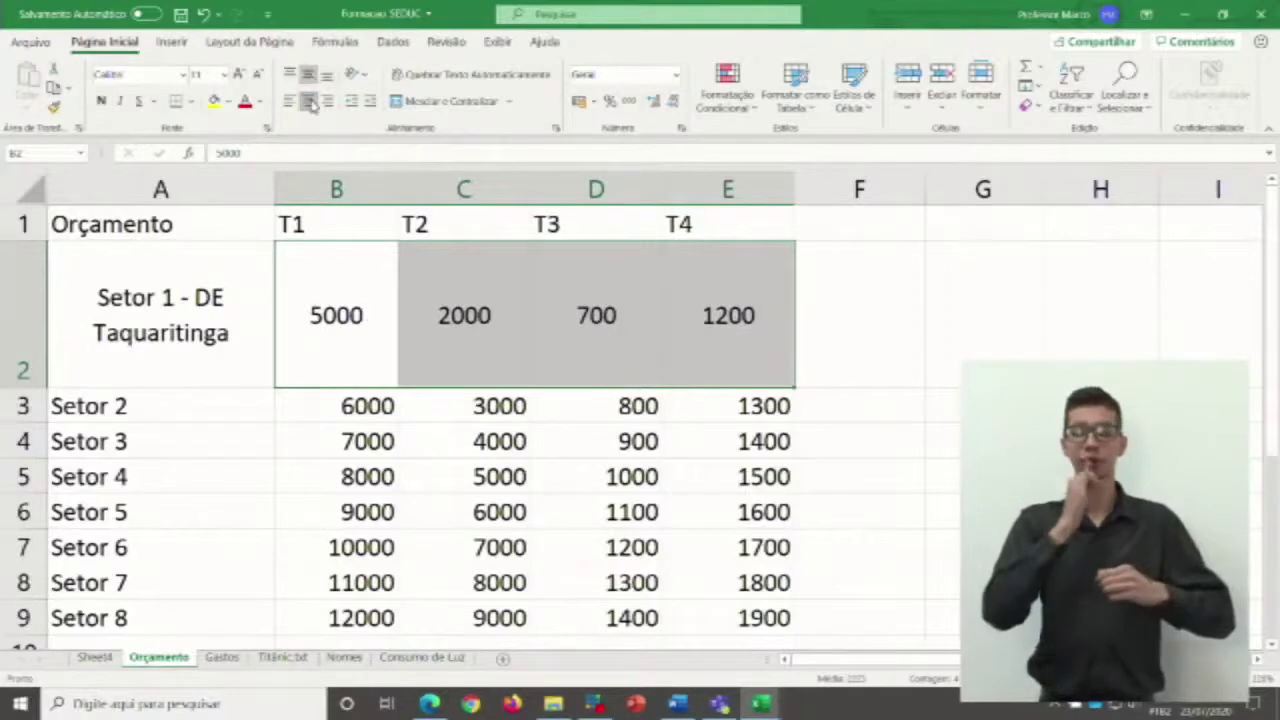
click(350, 327)
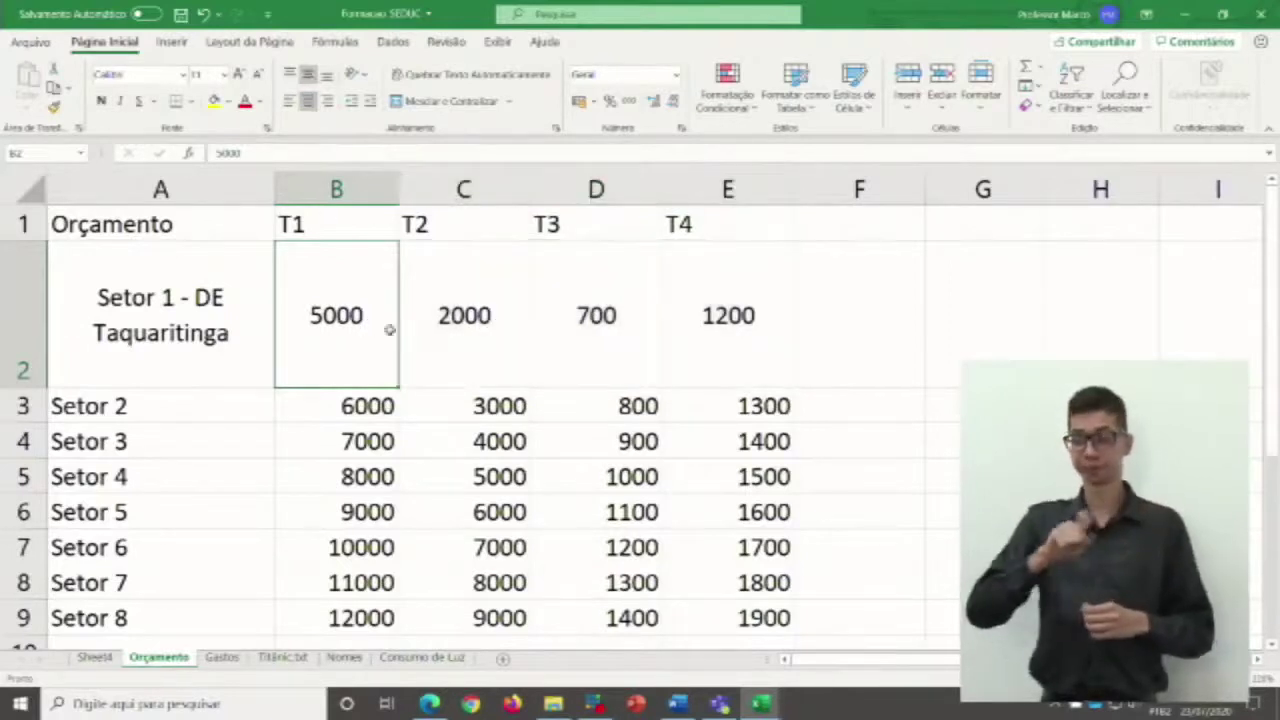
Compare left and center horizontal alignment on cells A2:E2, settle on left, and align them to the bottom vertically.
drag(206, 300, 727, 291)
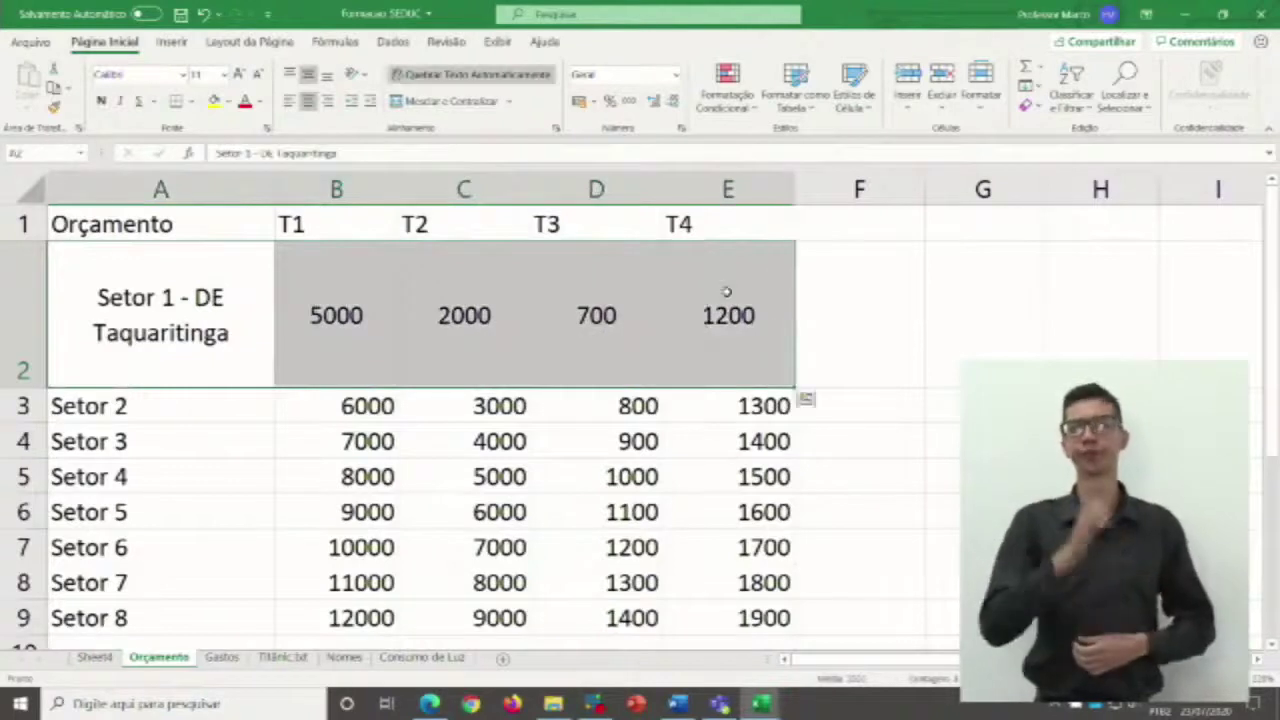
click(293, 103)
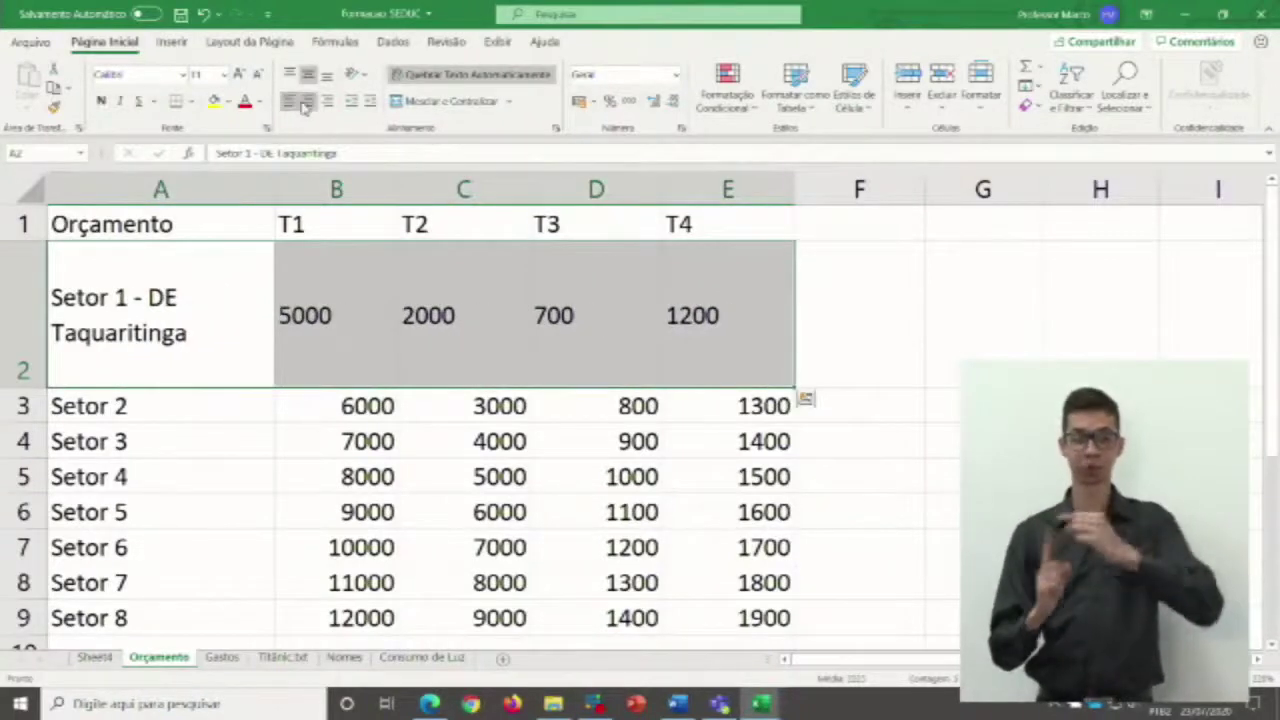
click(307, 102)
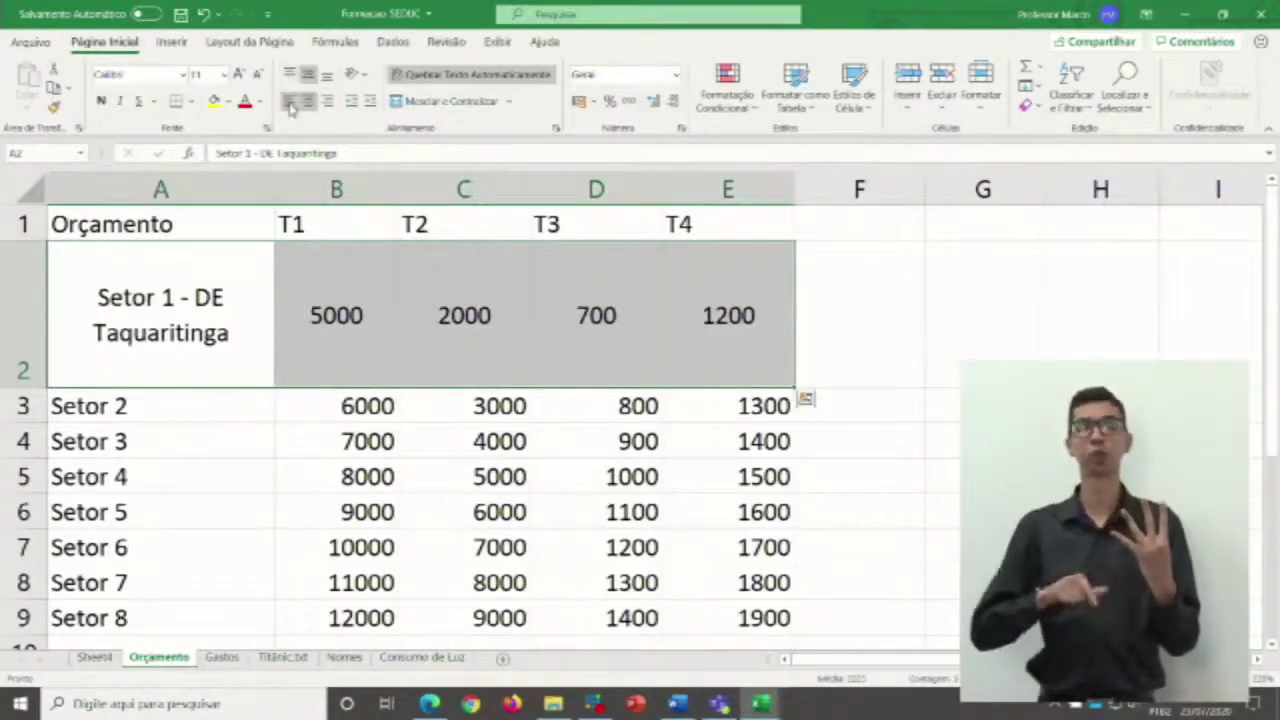
click(290, 101)
click(326, 75)
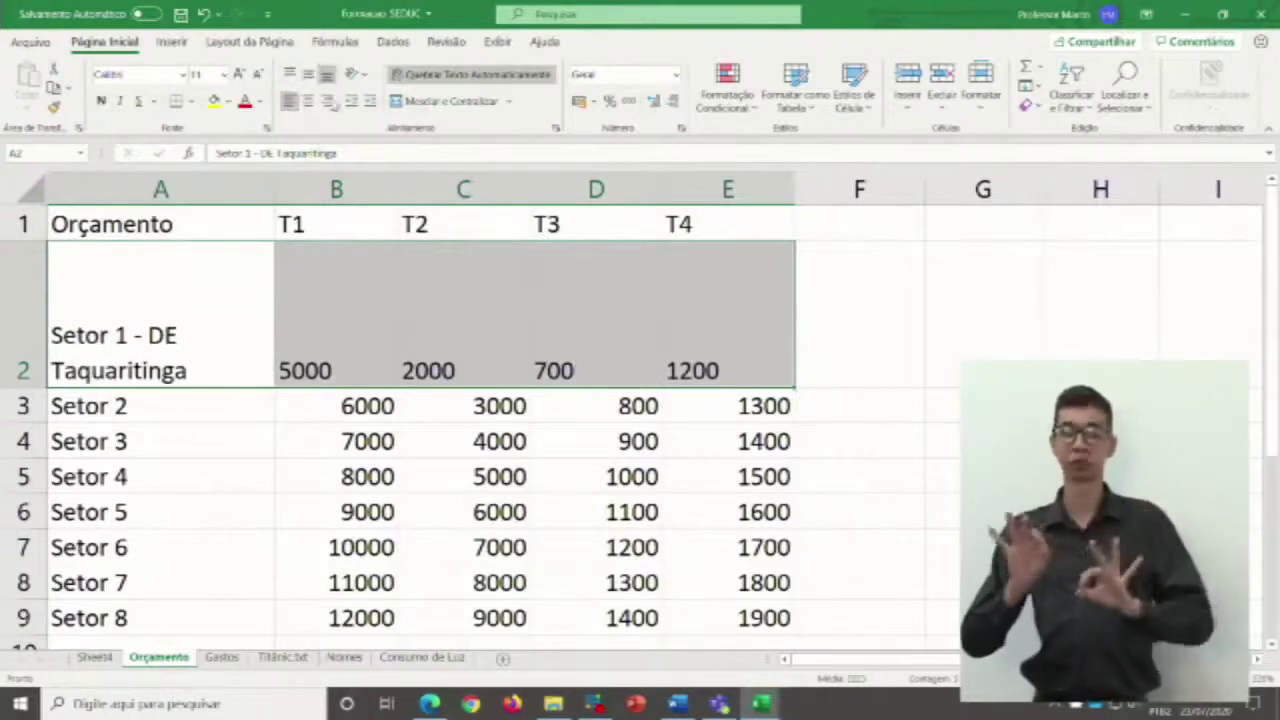
Autofit the height of row 2 and right-align the values in B2:E2.
double_click(35, 388)
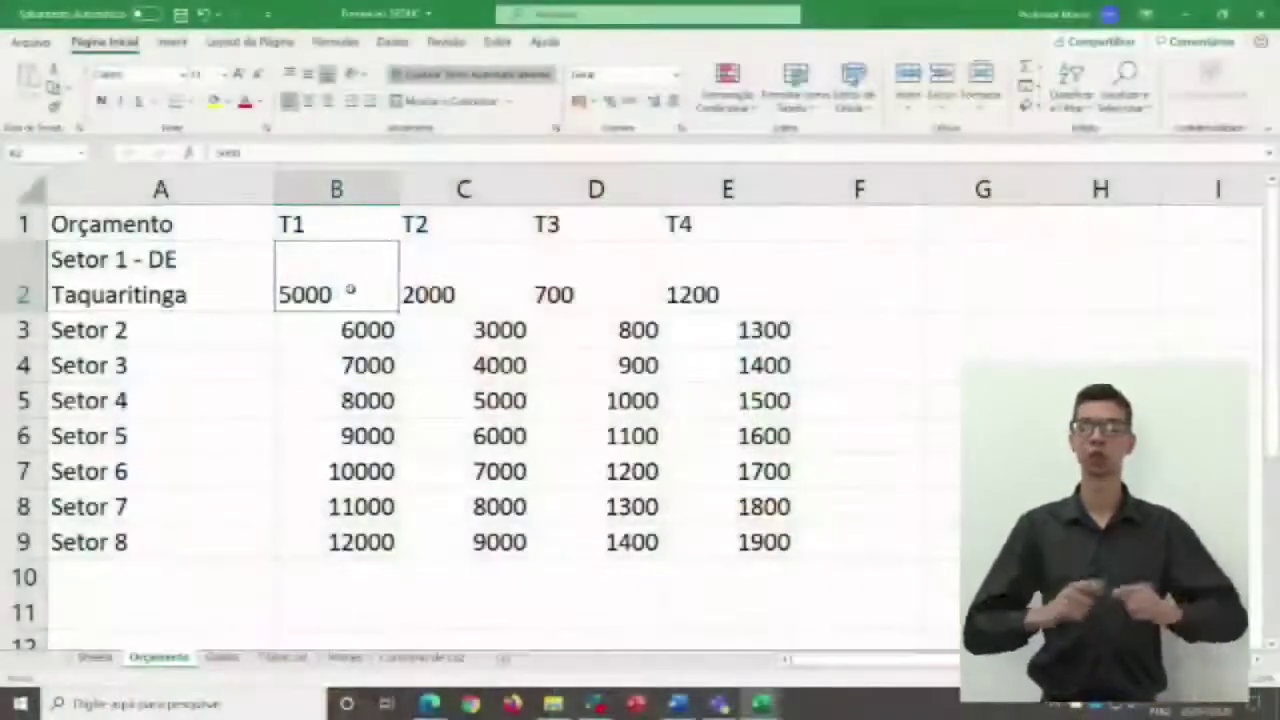
drag(351, 289, 671, 289)
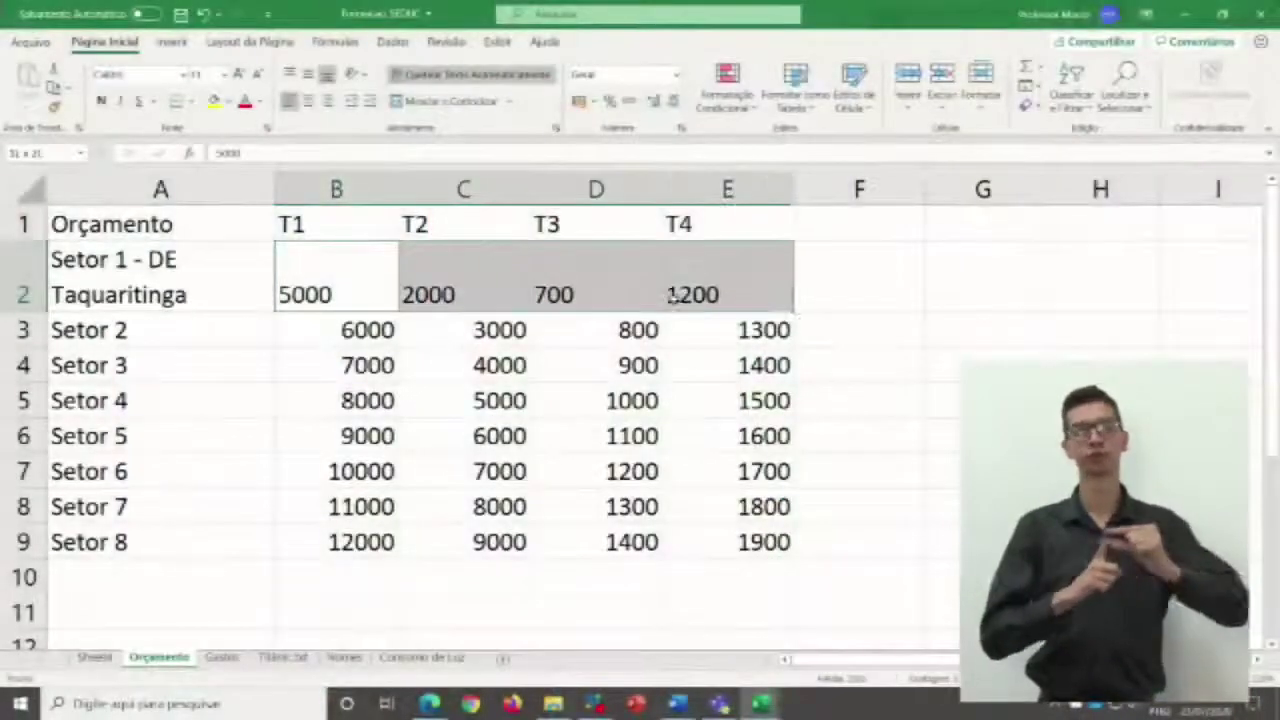
click(328, 102)
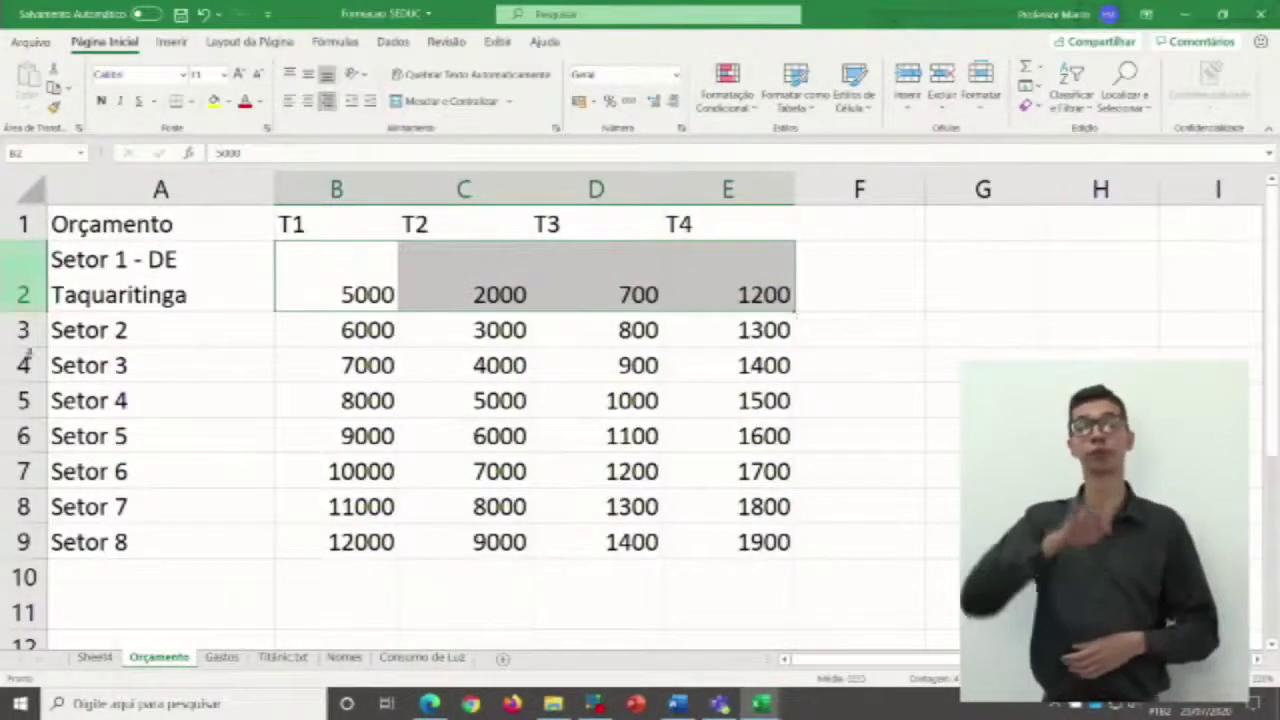
Remove "- DE Taquaritinga" from the label in A2 so that it reads "Setor 1".
click(167, 284)
double_click(140, 265)
drag(134, 265, 209, 303)
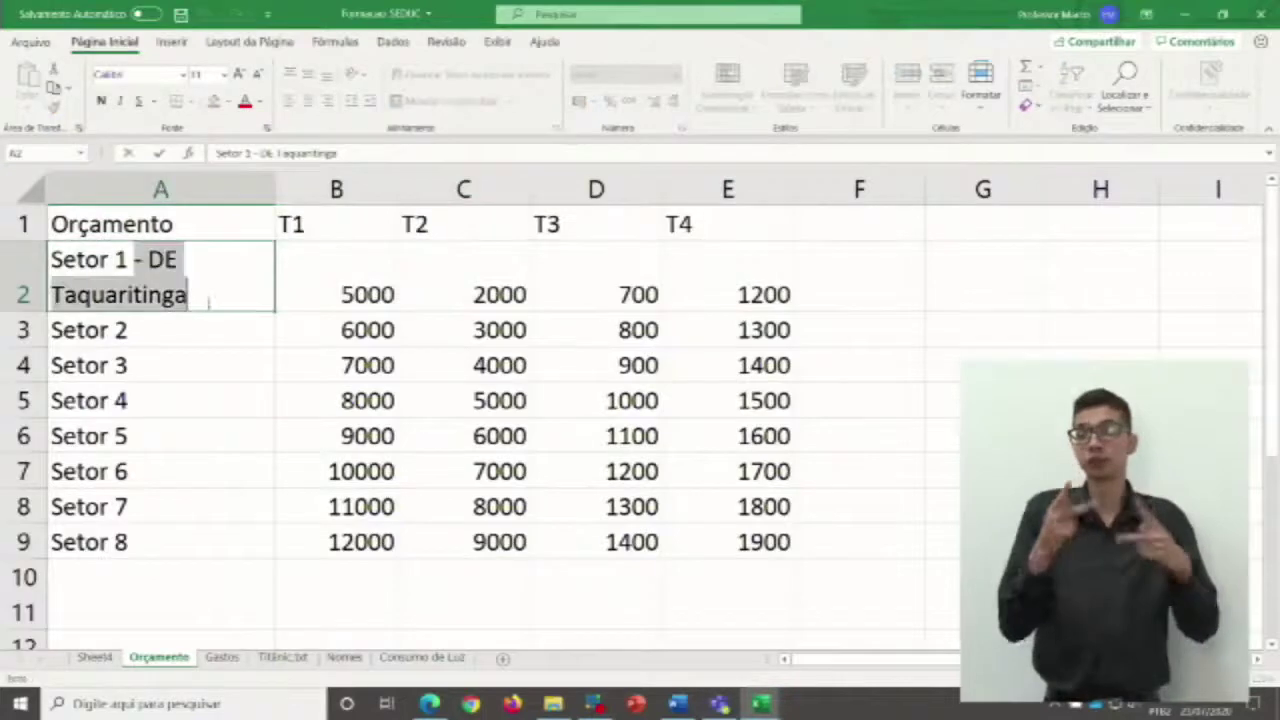
key(BackSpace)
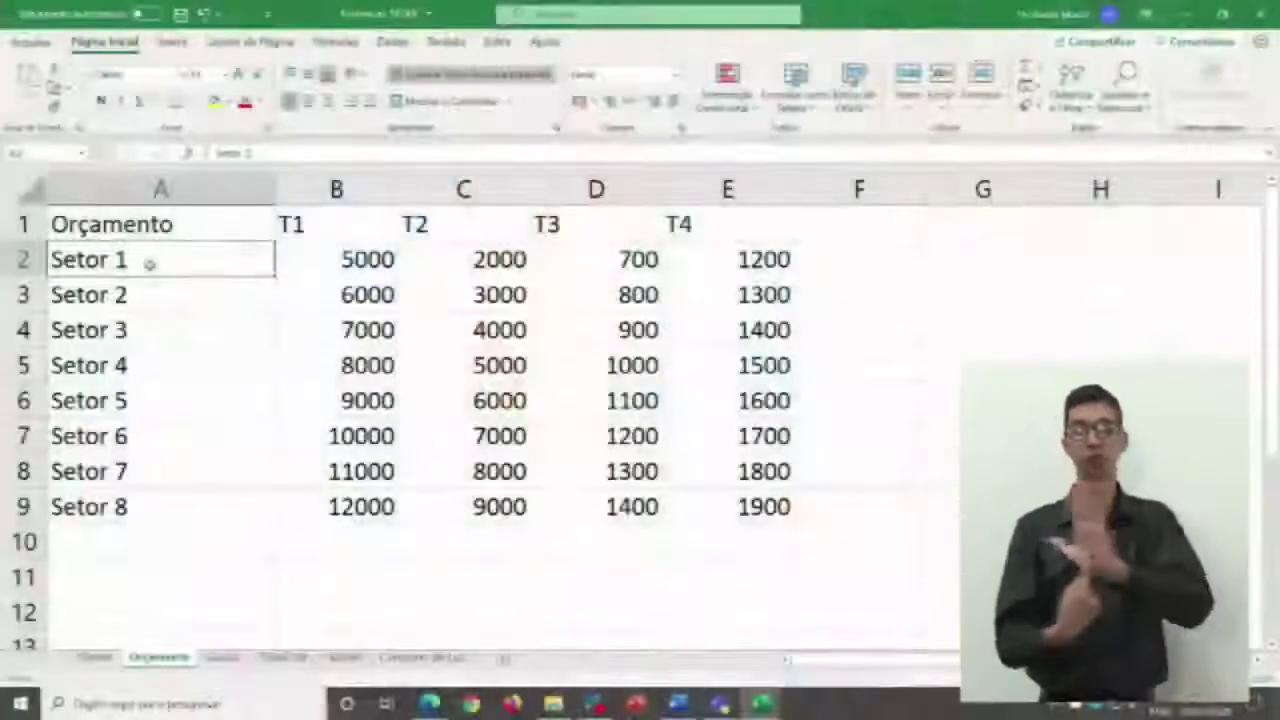
click(183, 295)
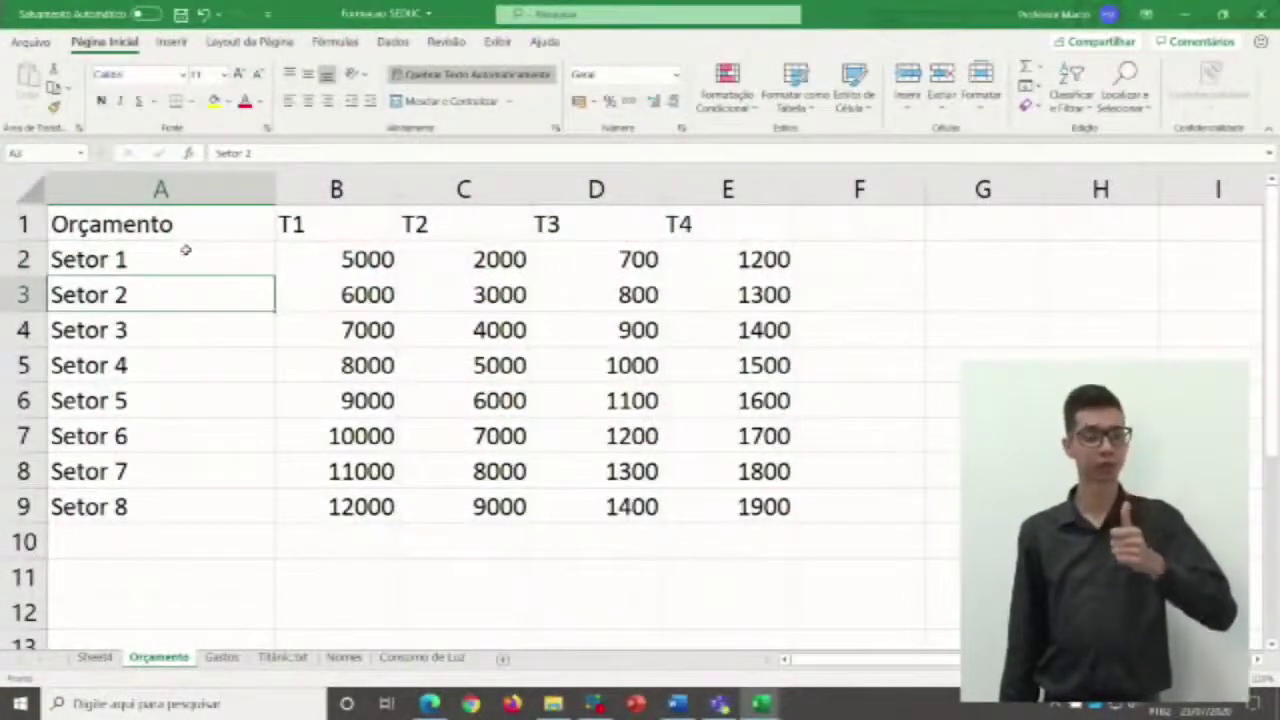
click(167, 226)
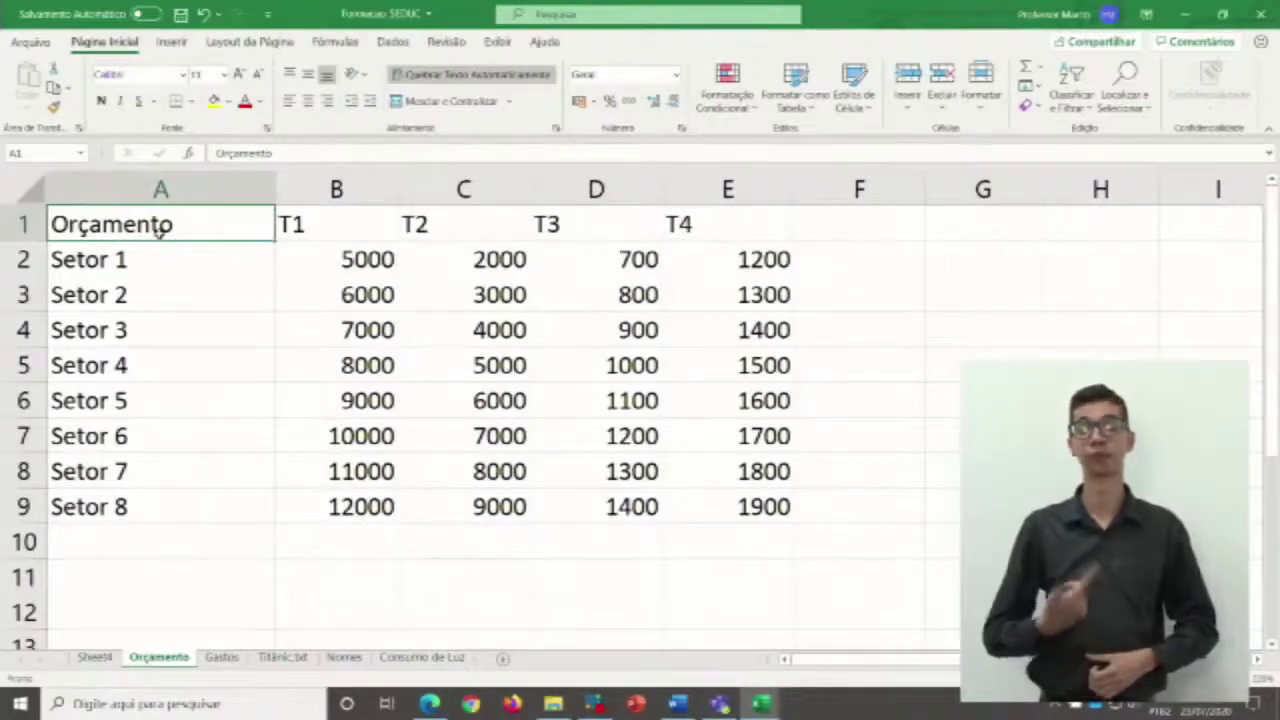
click(217, 298)
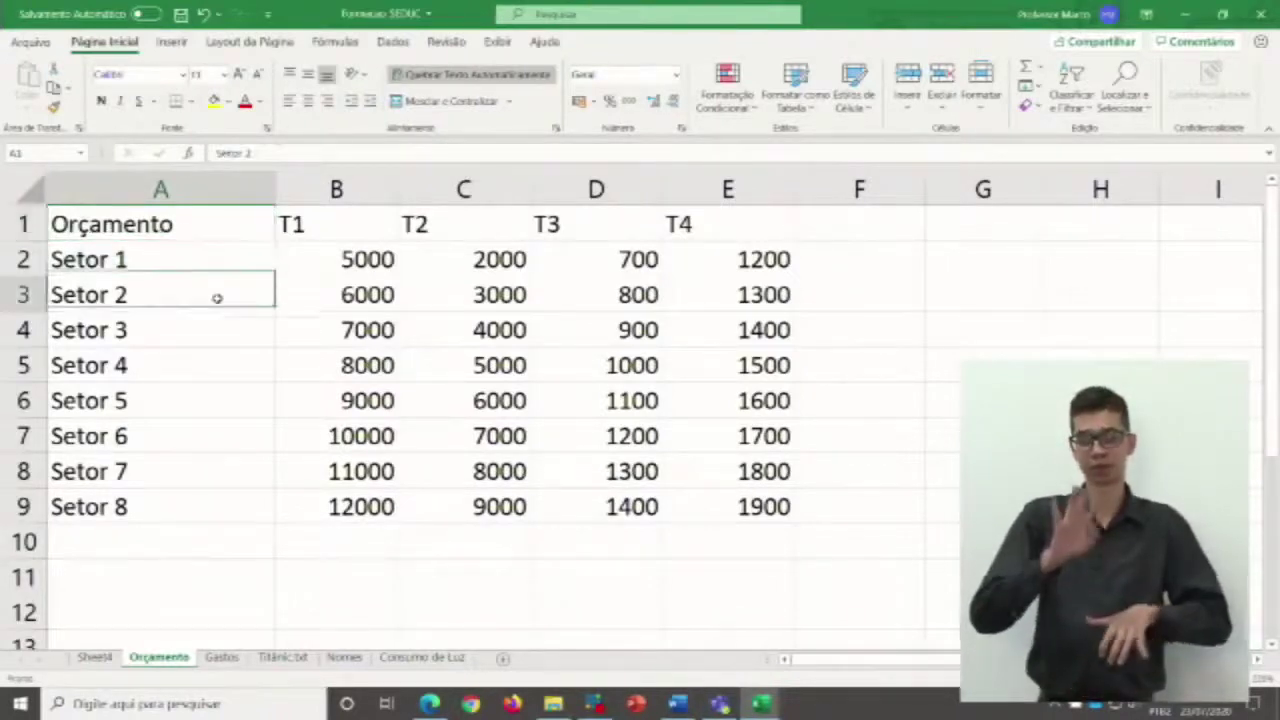
click(153, 227)
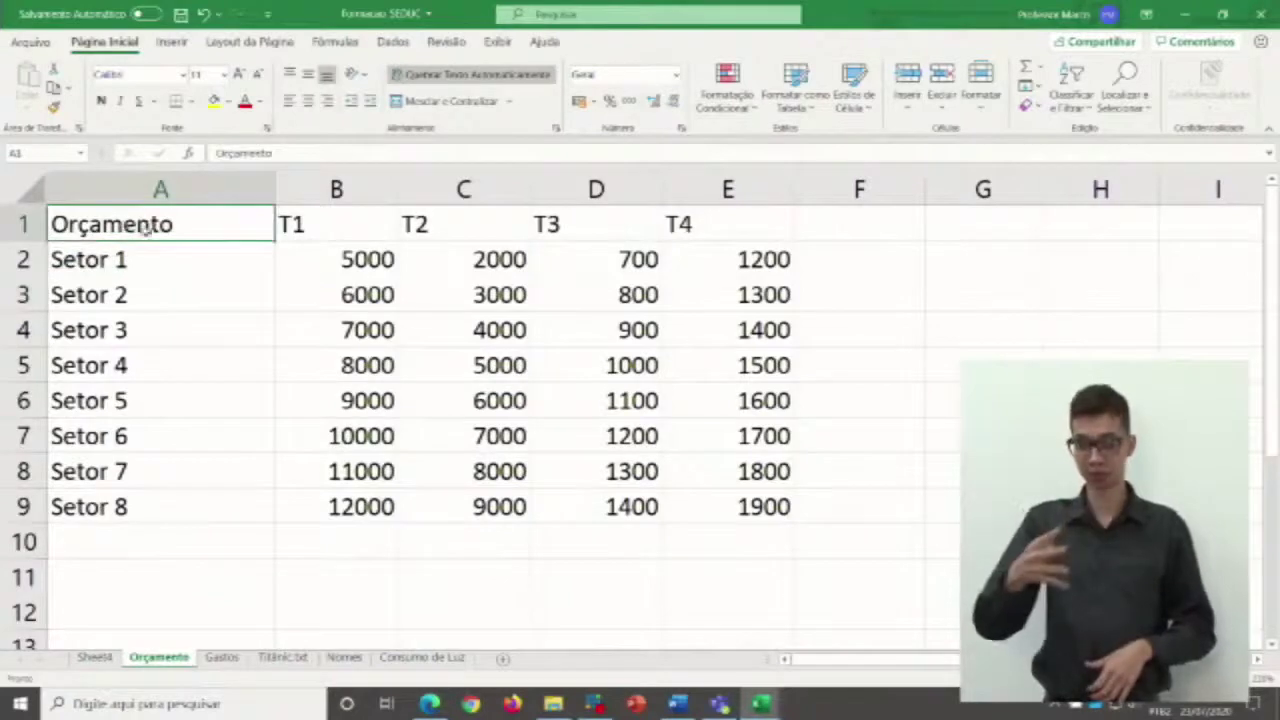
click(1089, 110)
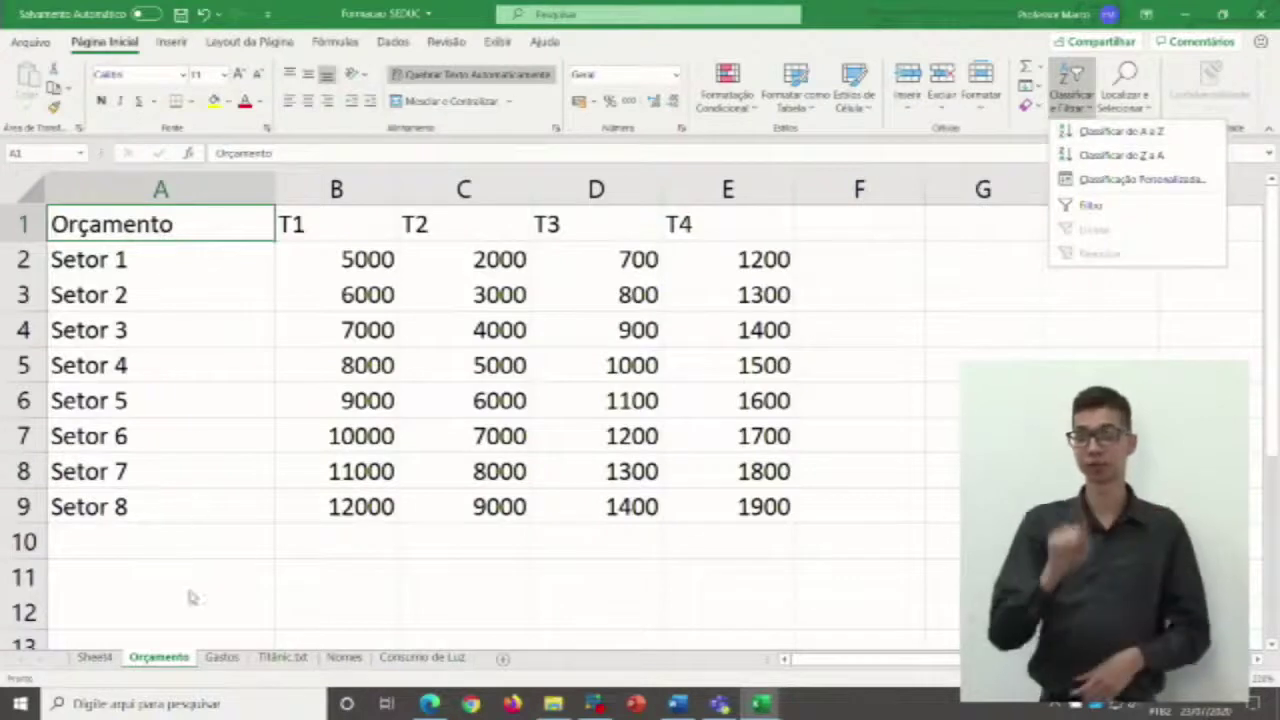
Switch to the Nomes worksheet.
click(345, 658)
click(345, 658)
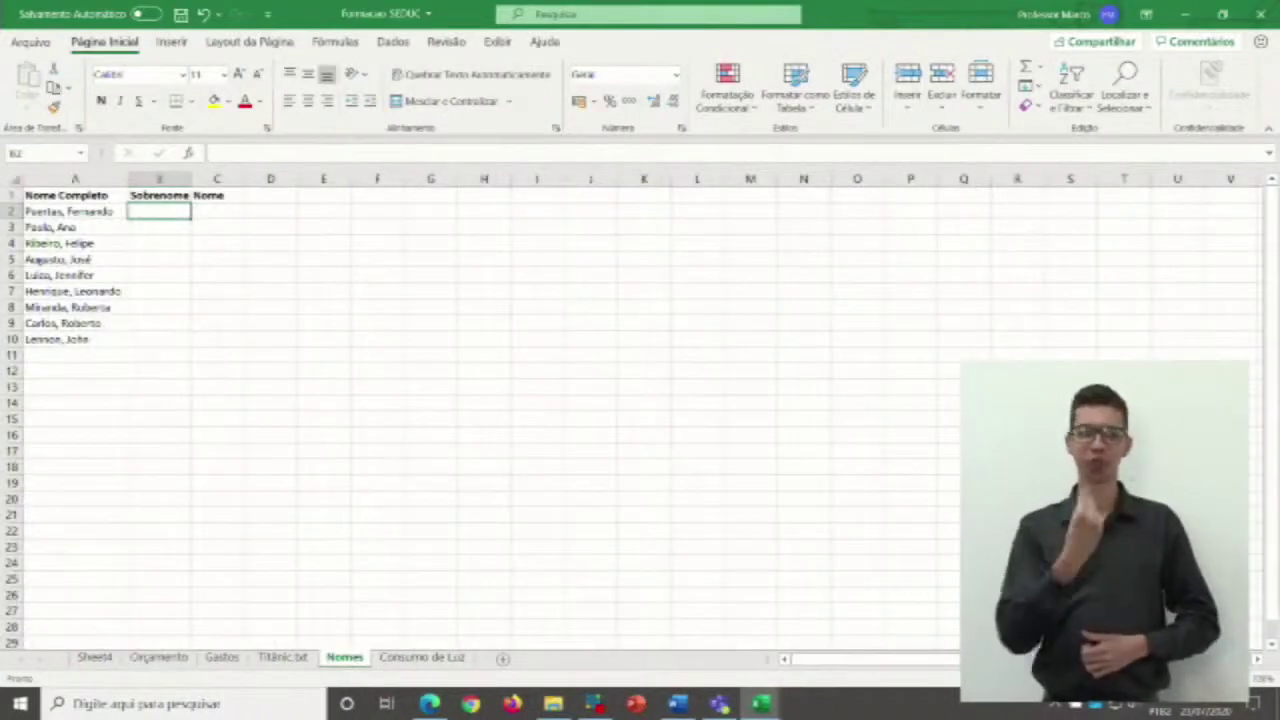
scroll(640, 410, up, 6)
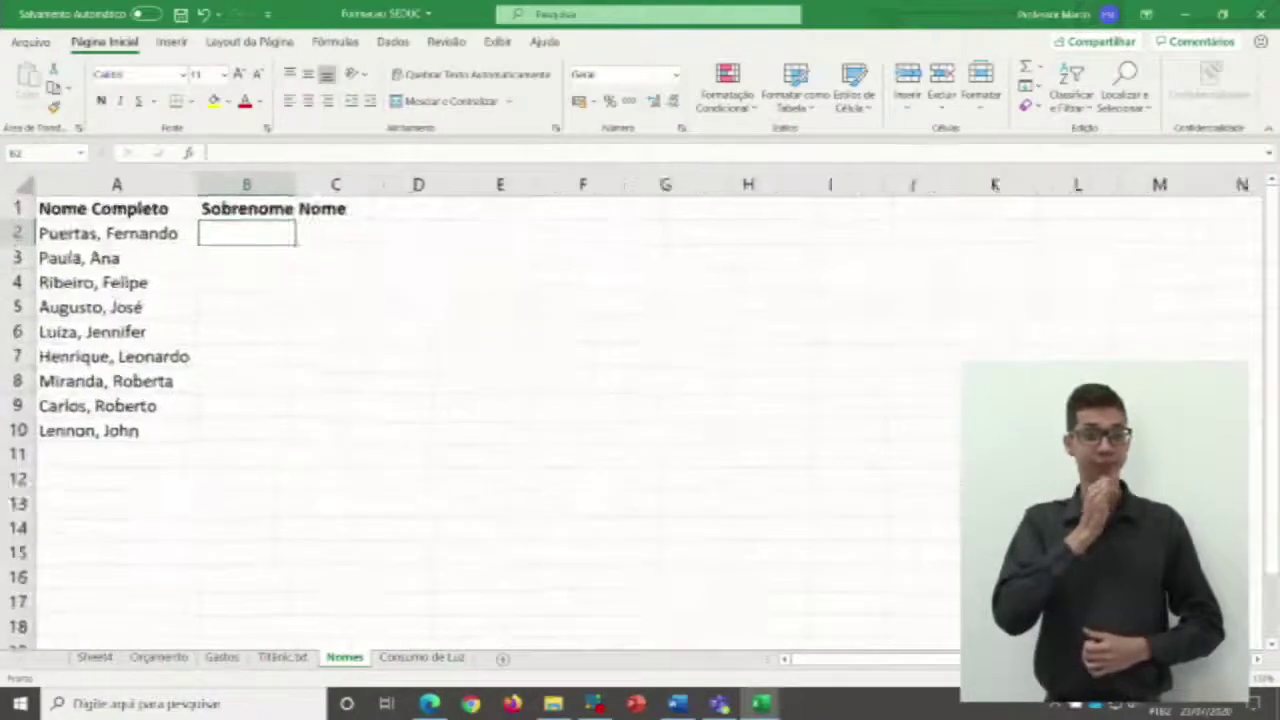
scroll(640, 410, up, 1)
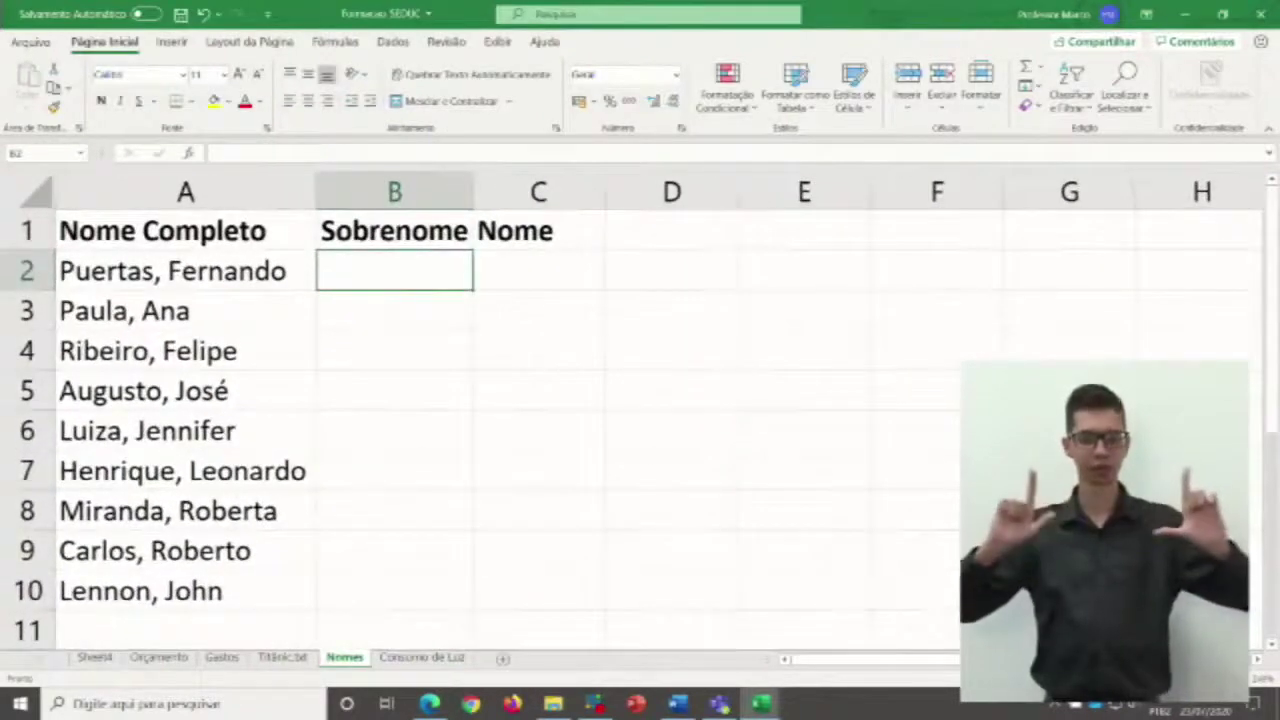
scroll(242, 262, down, 3)
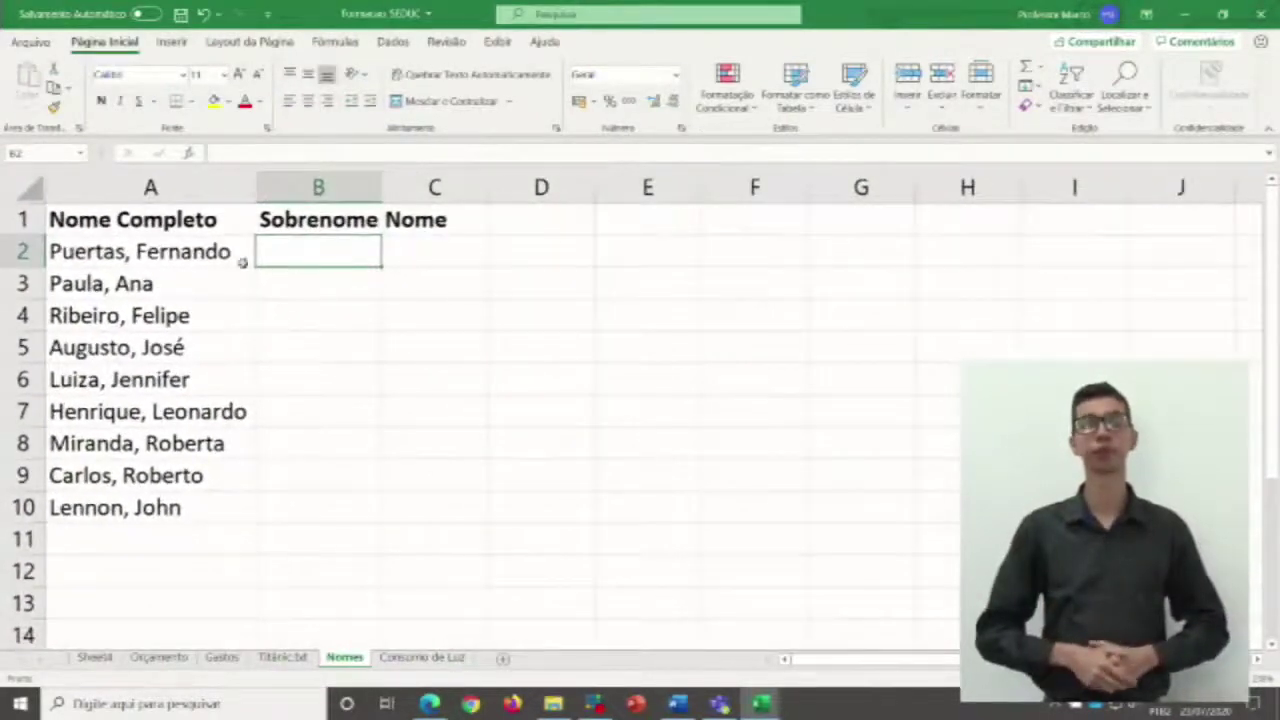
Sort the full names in A2:A10 from A to Z, expanding the selection to the adjacent data.
click(215, 252)
click(202, 178)
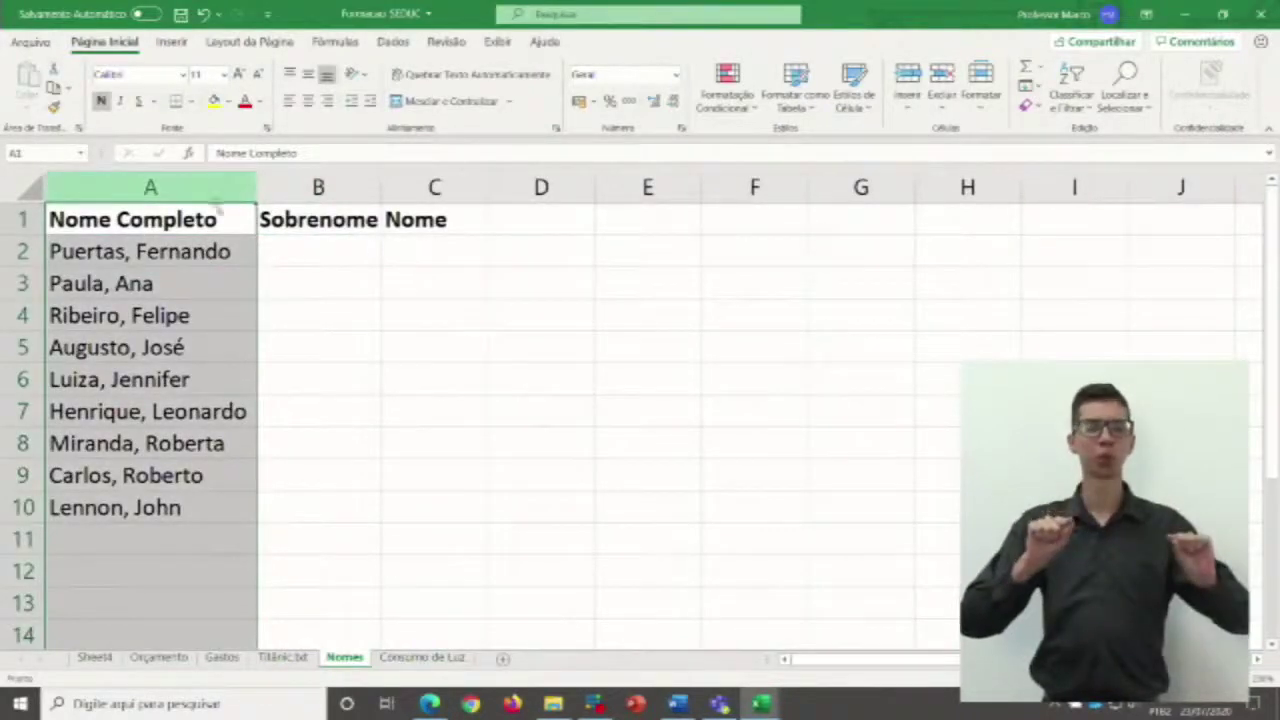
click(210, 252)
drag(203, 252, 187, 507)
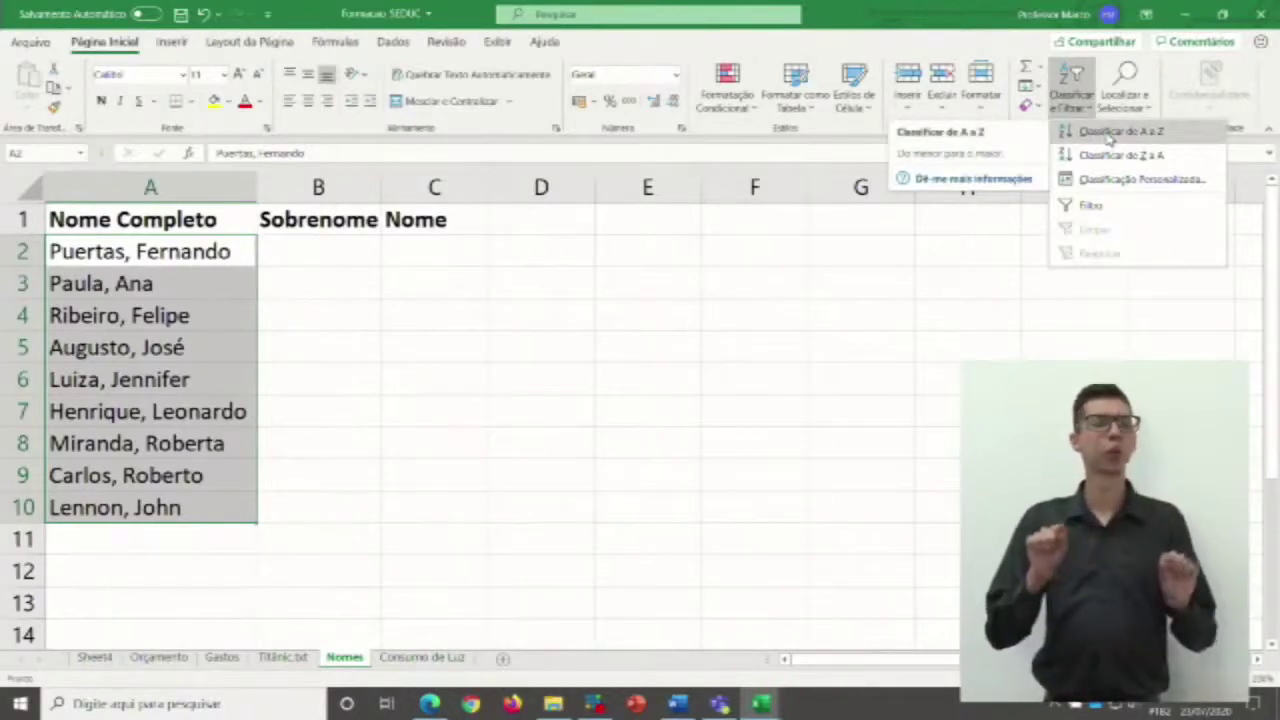
click(1108, 134)
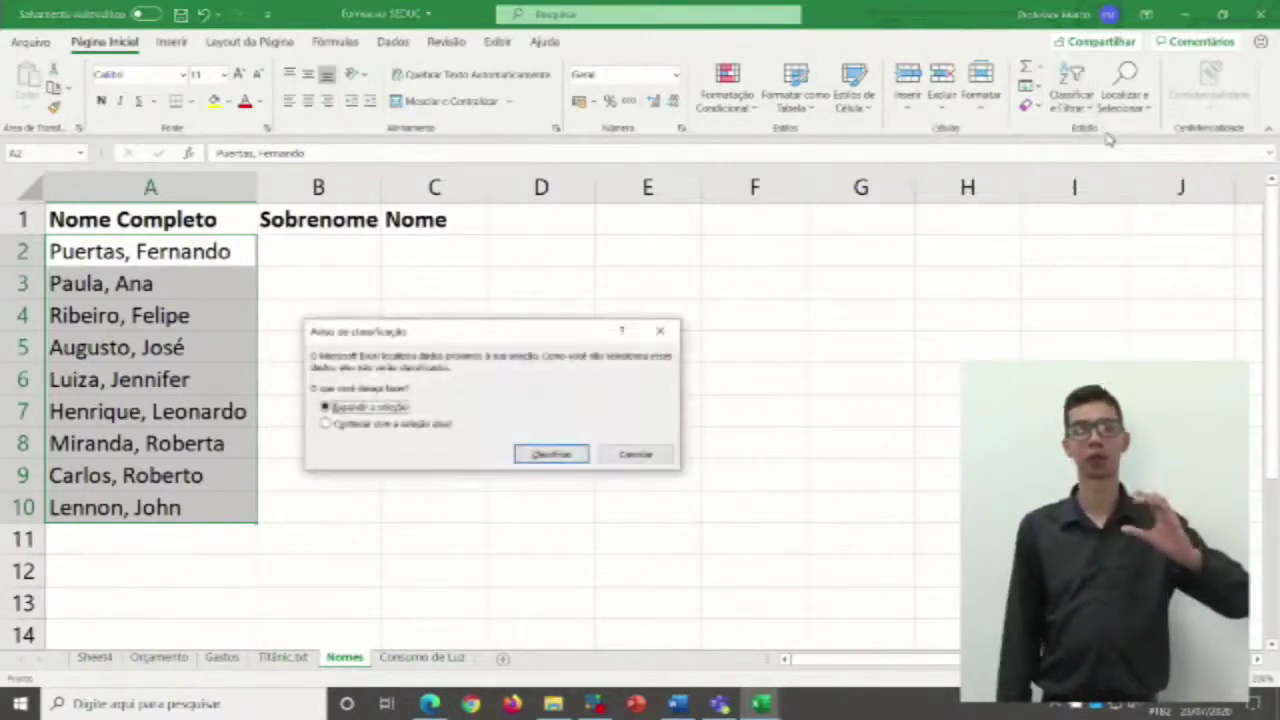
click(551, 455)
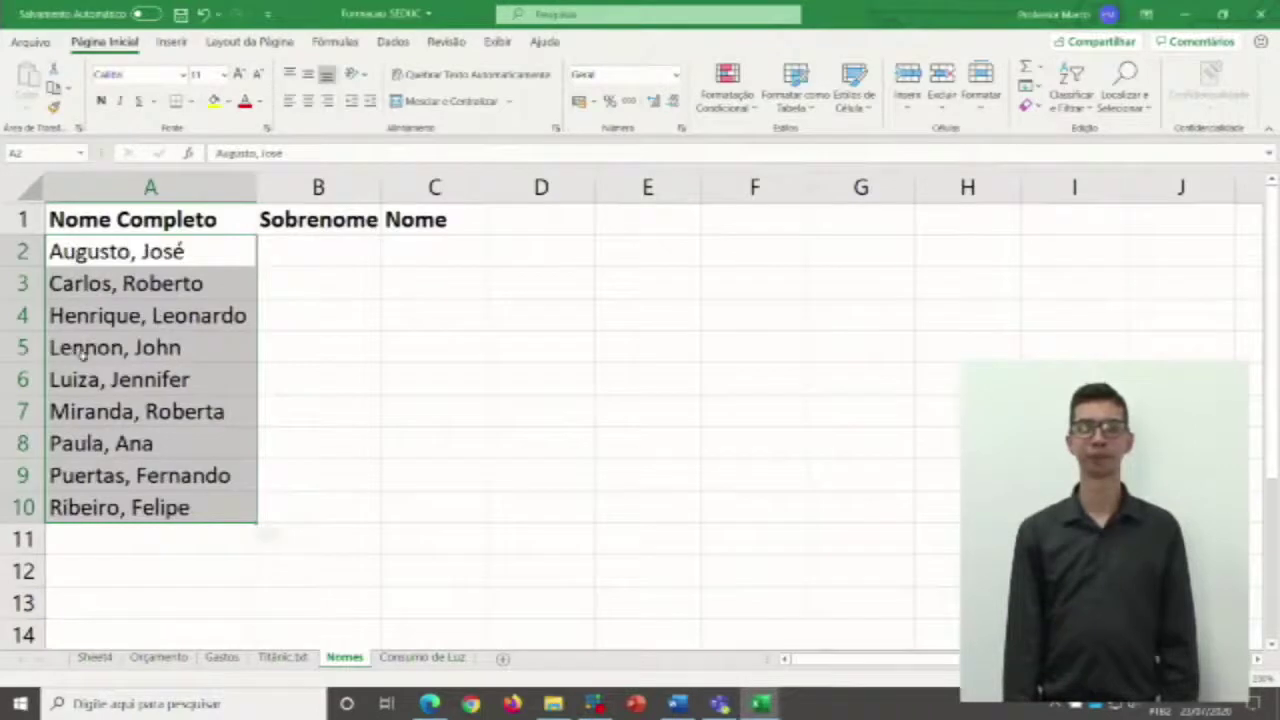
Sort the full names in A2:A10 from Z to A, expanding the selection to the adjacent data.
click(129, 258)
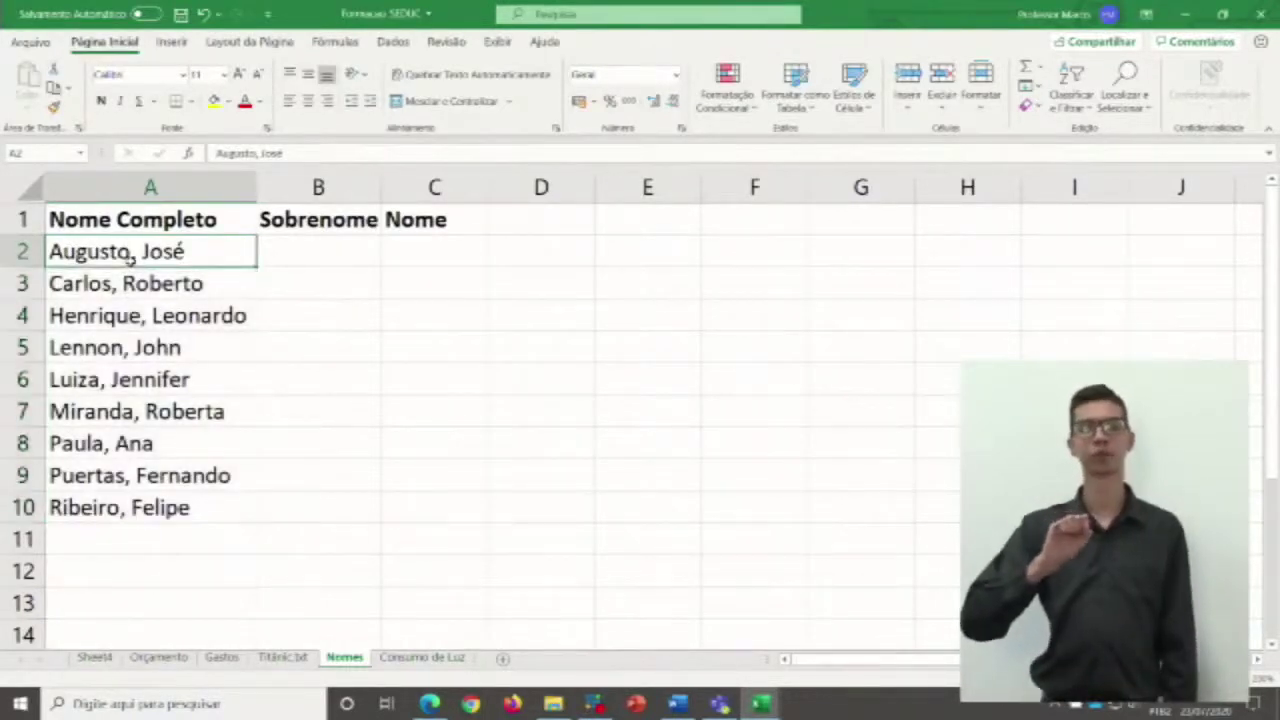
drag(129, 266, 170, 507)
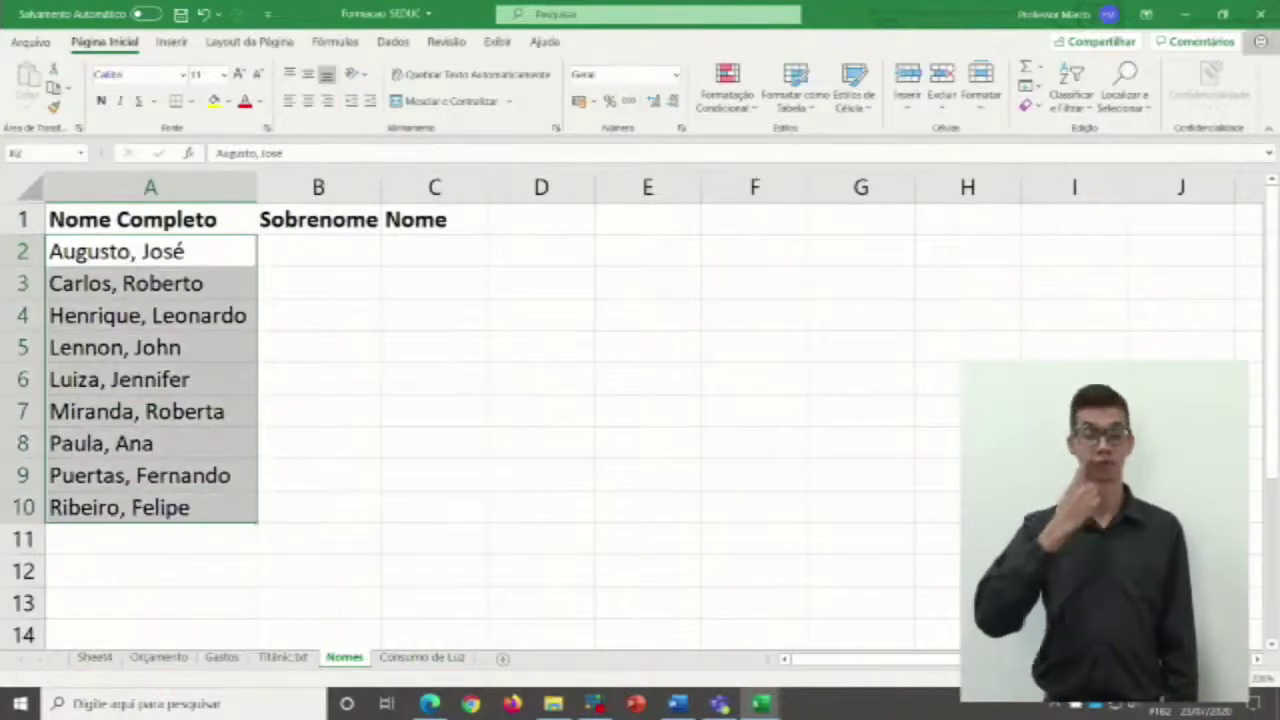
click(1072, 98)
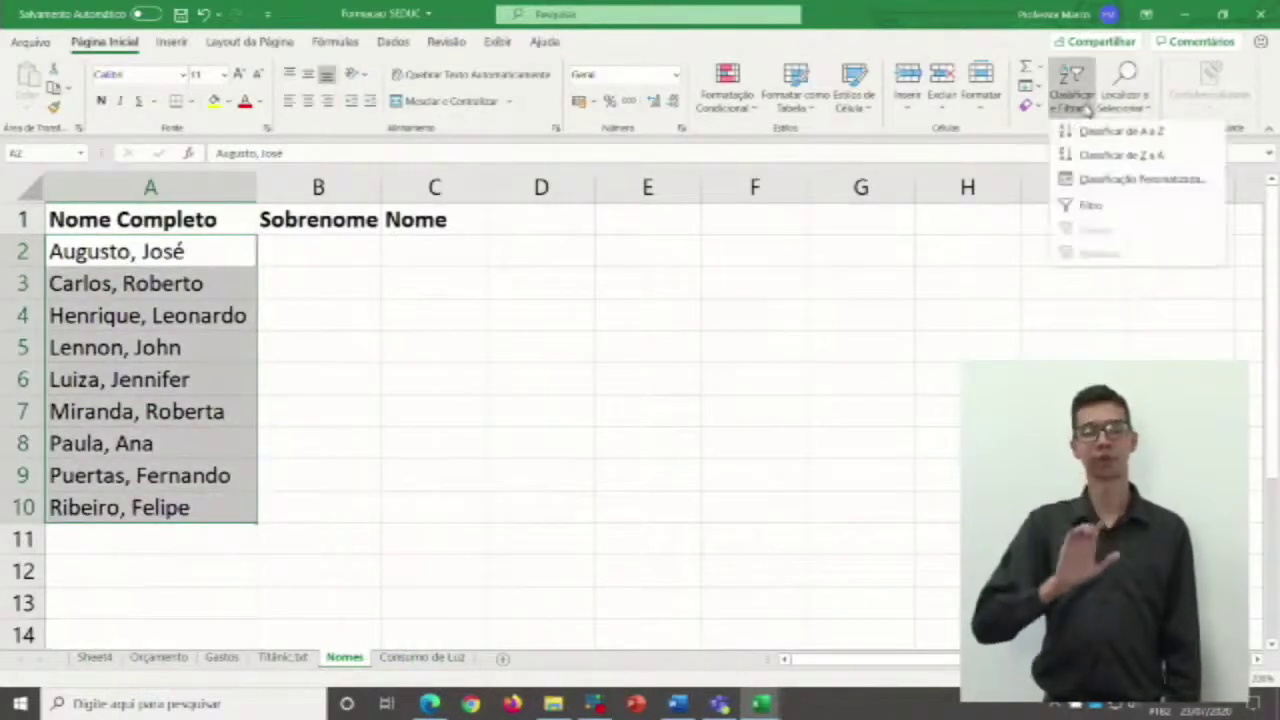
click(1108, 156)
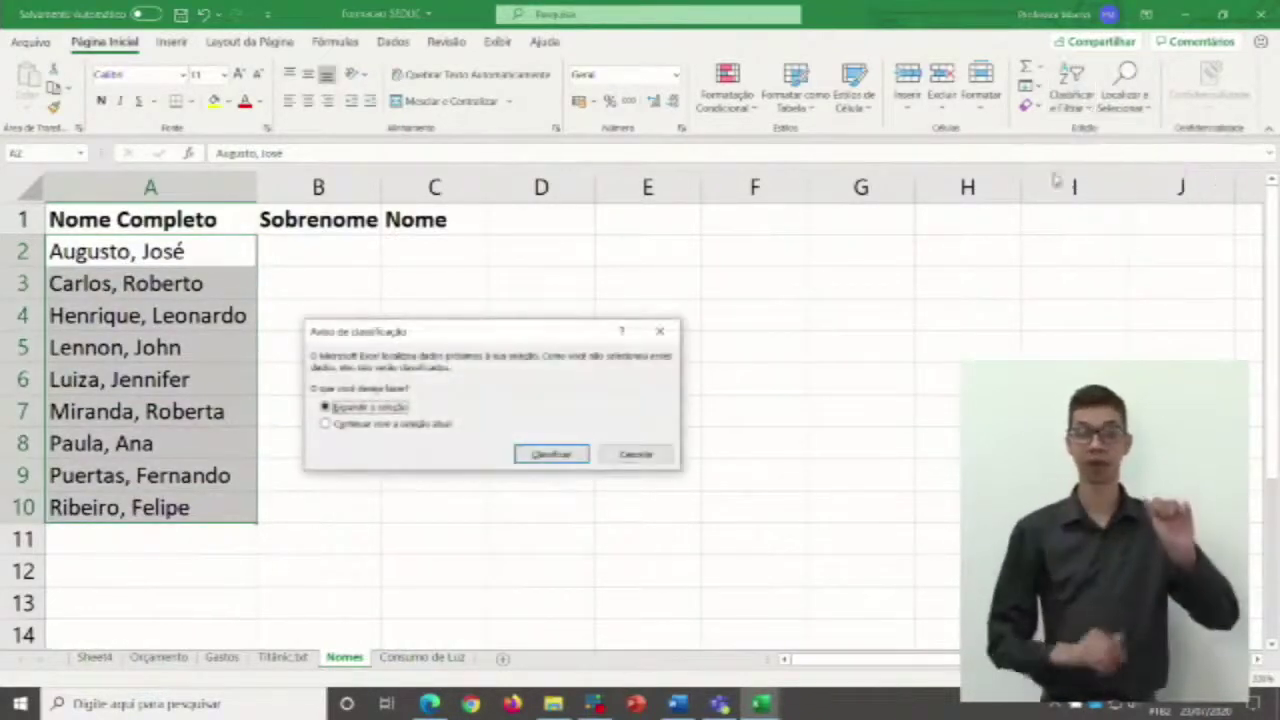
click(531, 456)
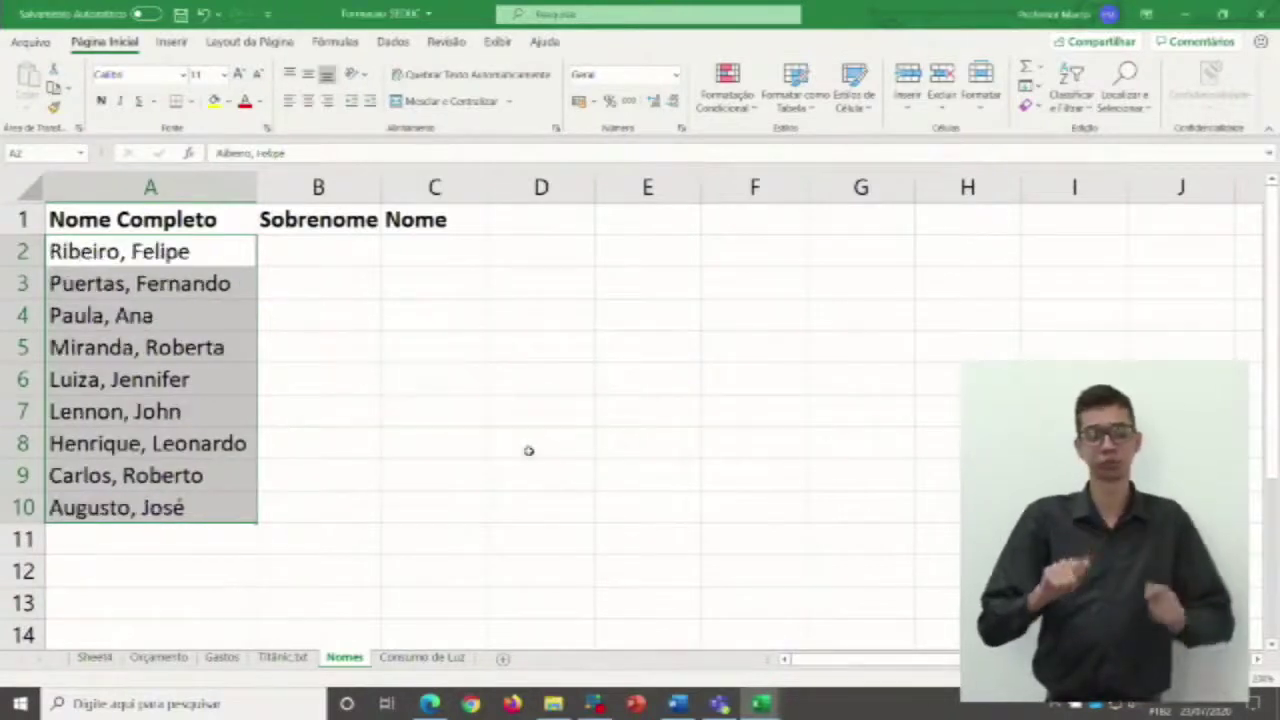
click(183, 251)
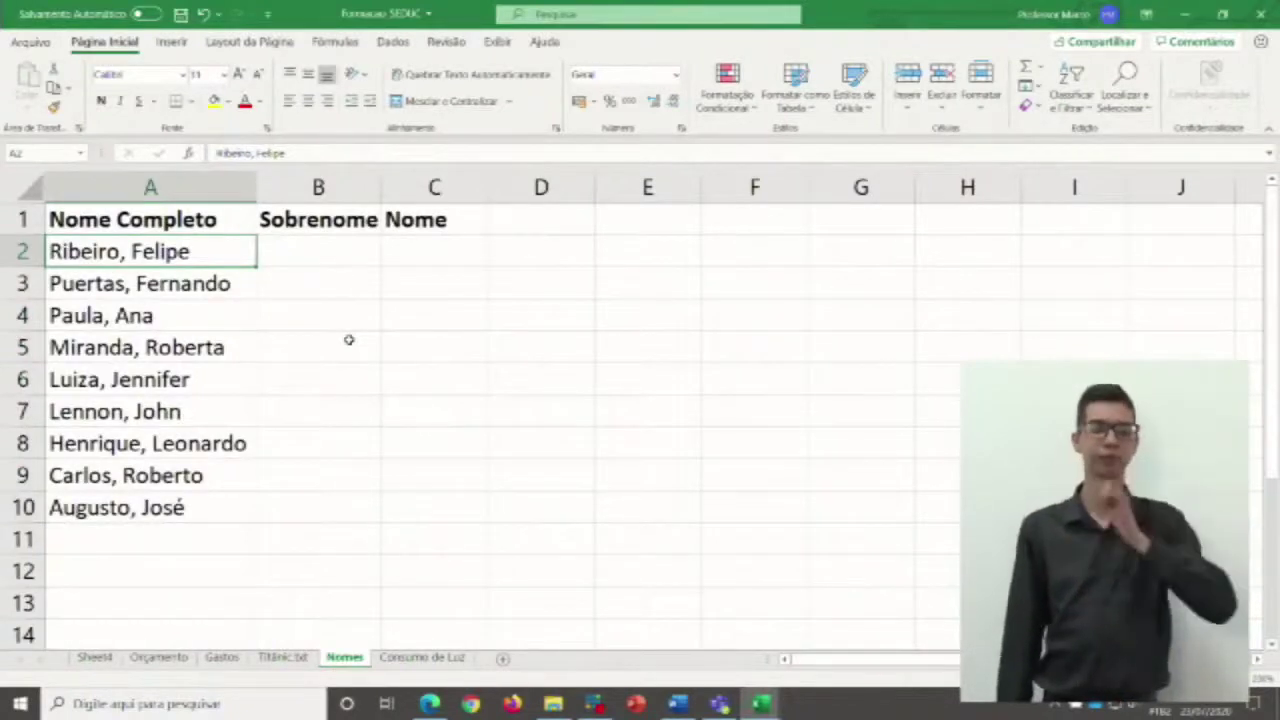
click(155, 499)
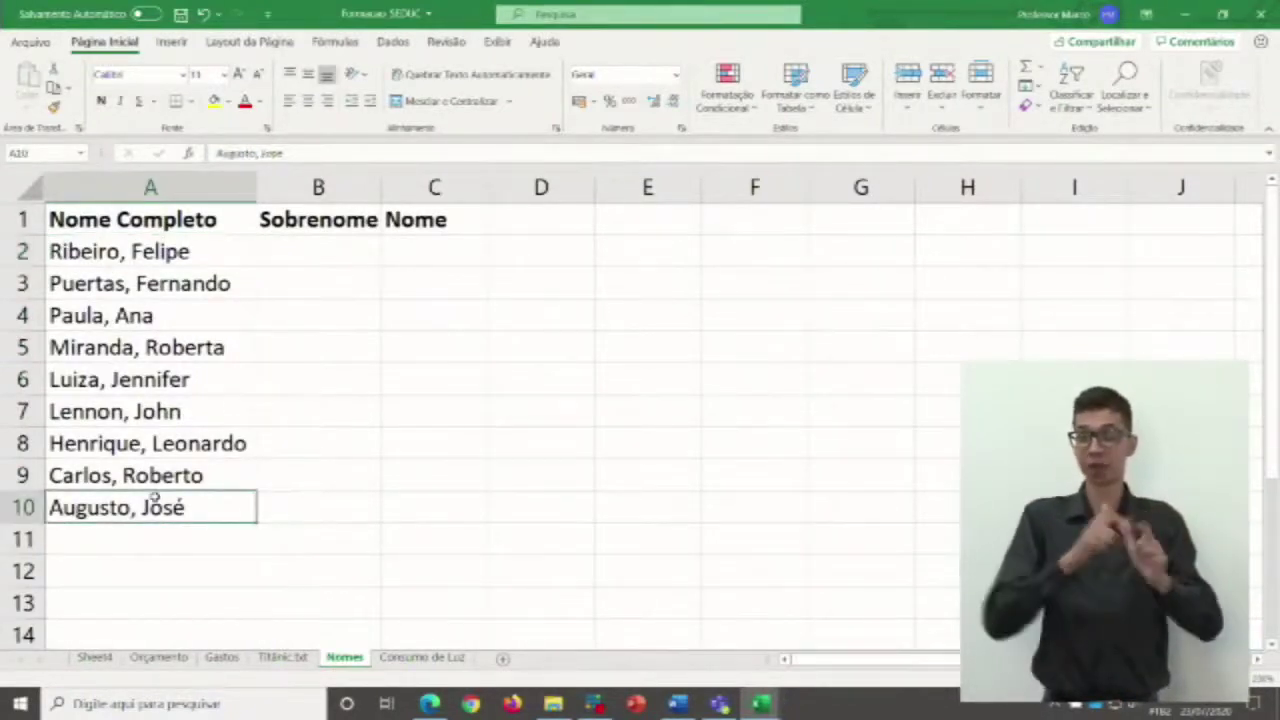
click(156, 412)
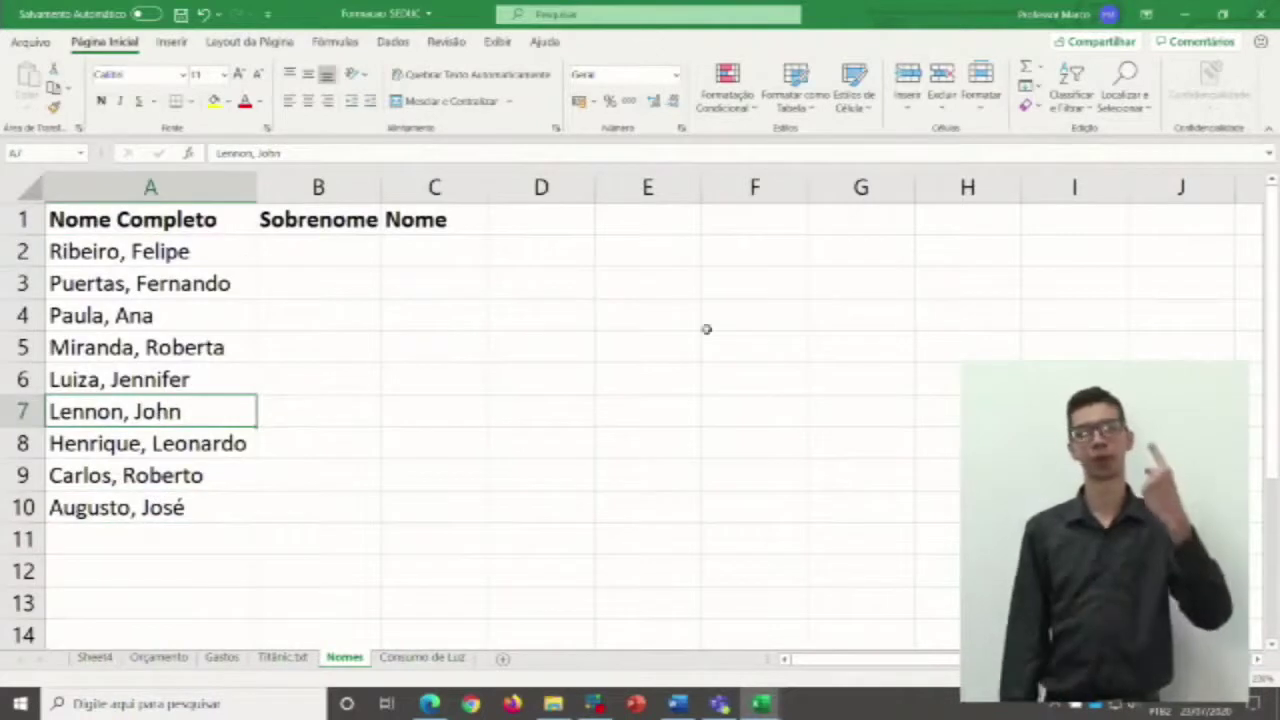
click(597, 319)
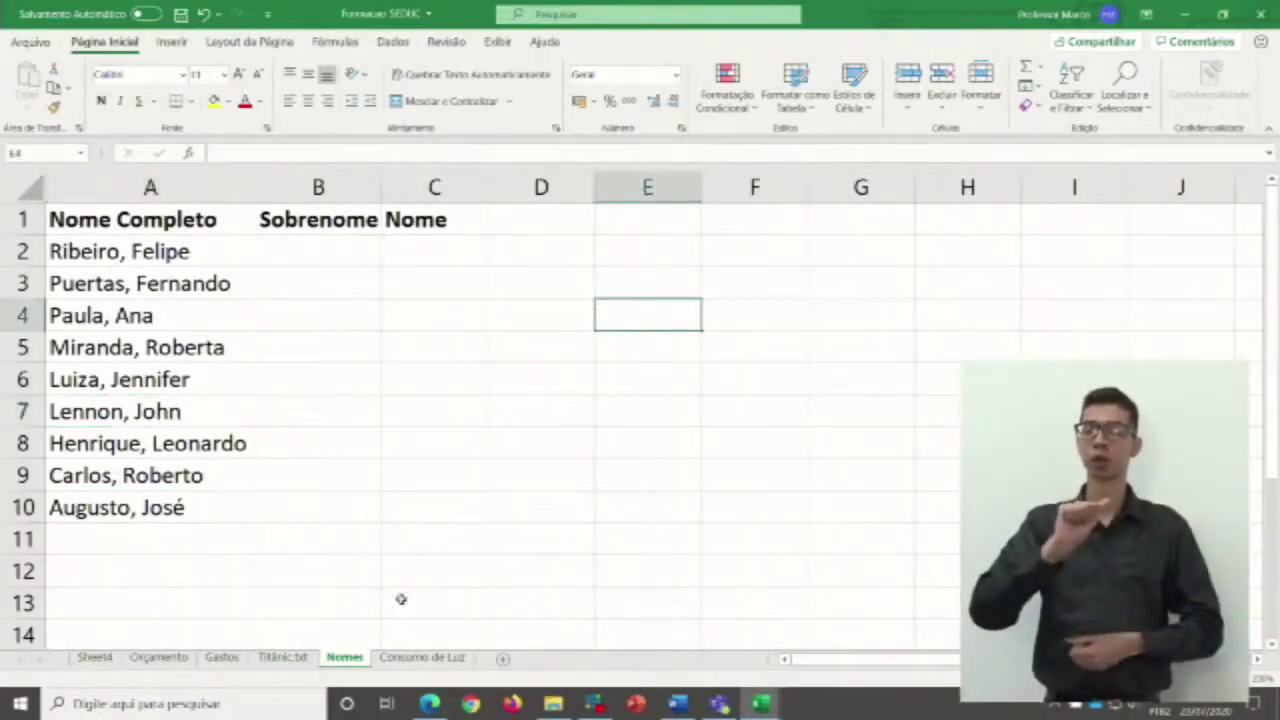
Switch to the Orçamento worksheet and turn on filtering for the table's header row.
click(158, 657)
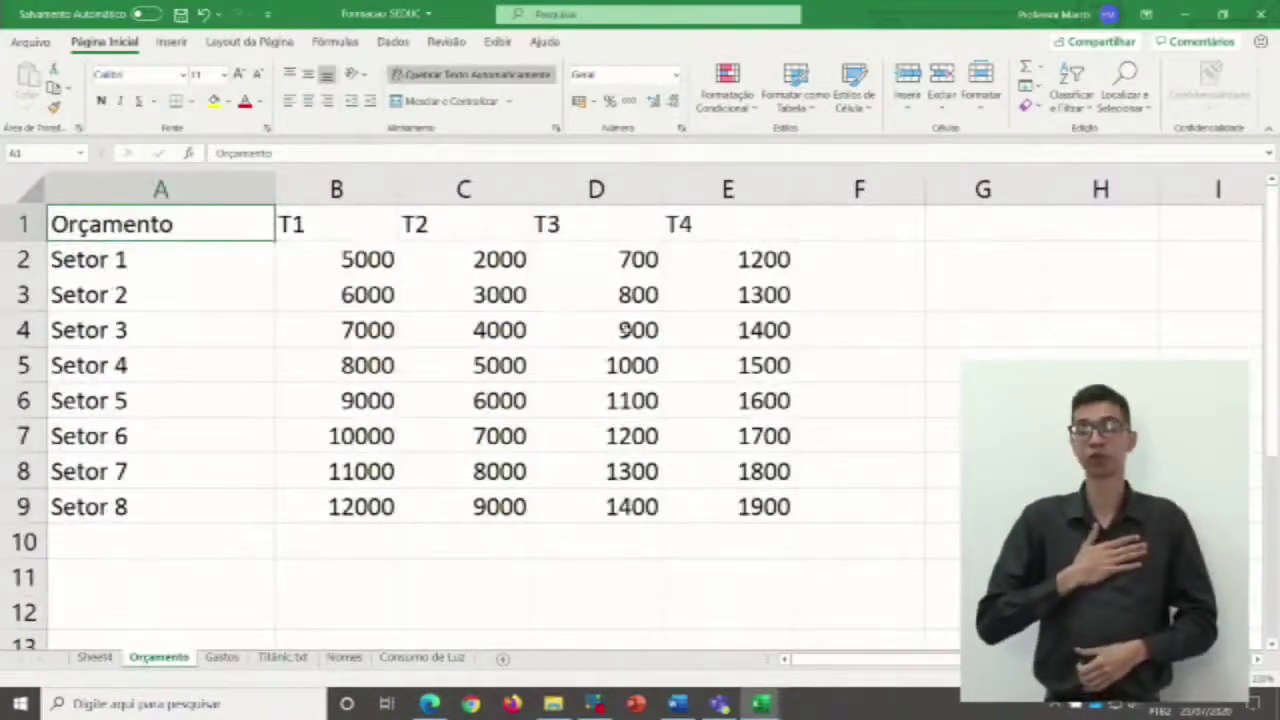
click(1080, 105)
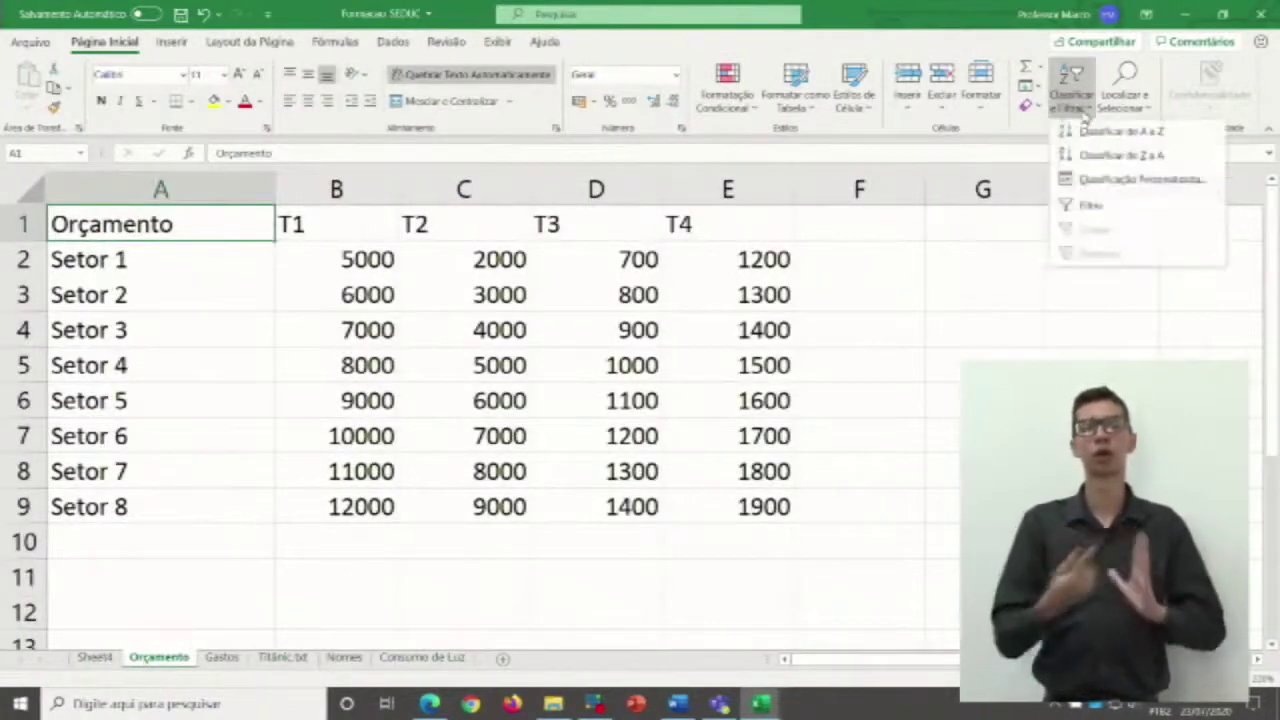
click(1094, 207)
click(1090, 210)
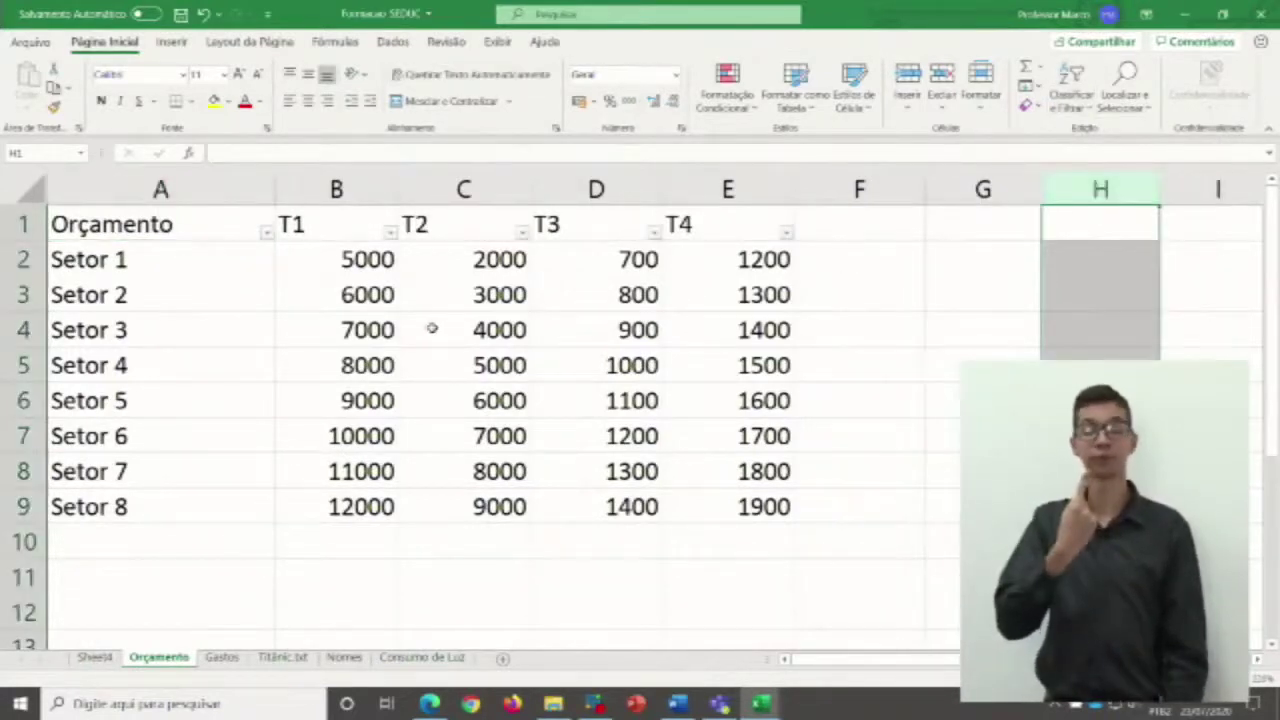
double_click(213, 231)
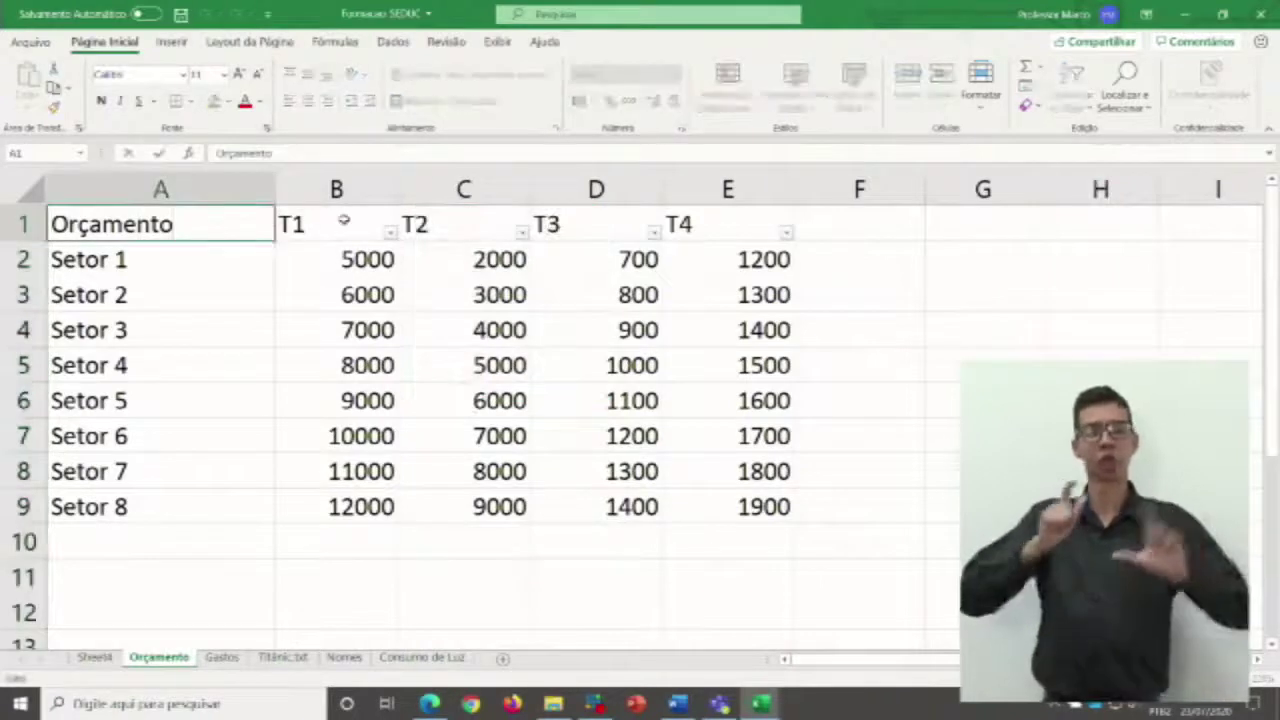
click(343, 220)
click(487, 219)
click(593, 218)
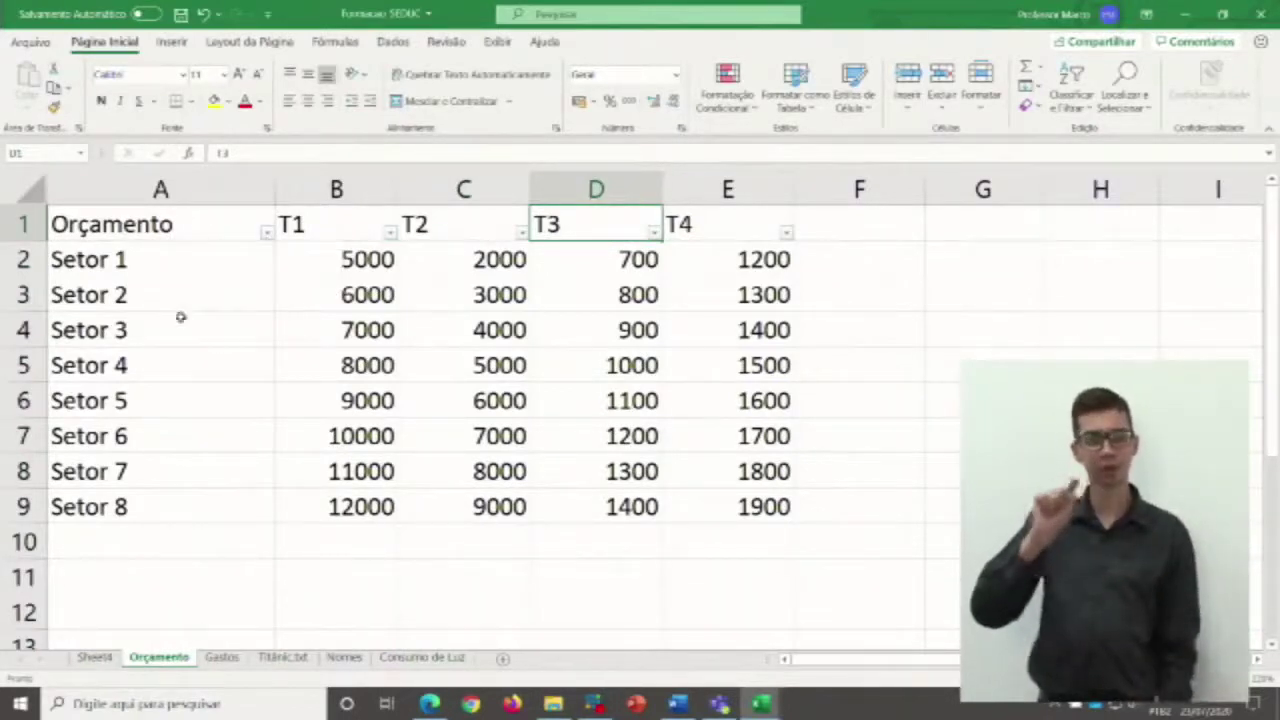
Filter the Orçamento column to show only Setor 2, Setor 3 and Setor 4.
click(267, 233)
click(267, 233)
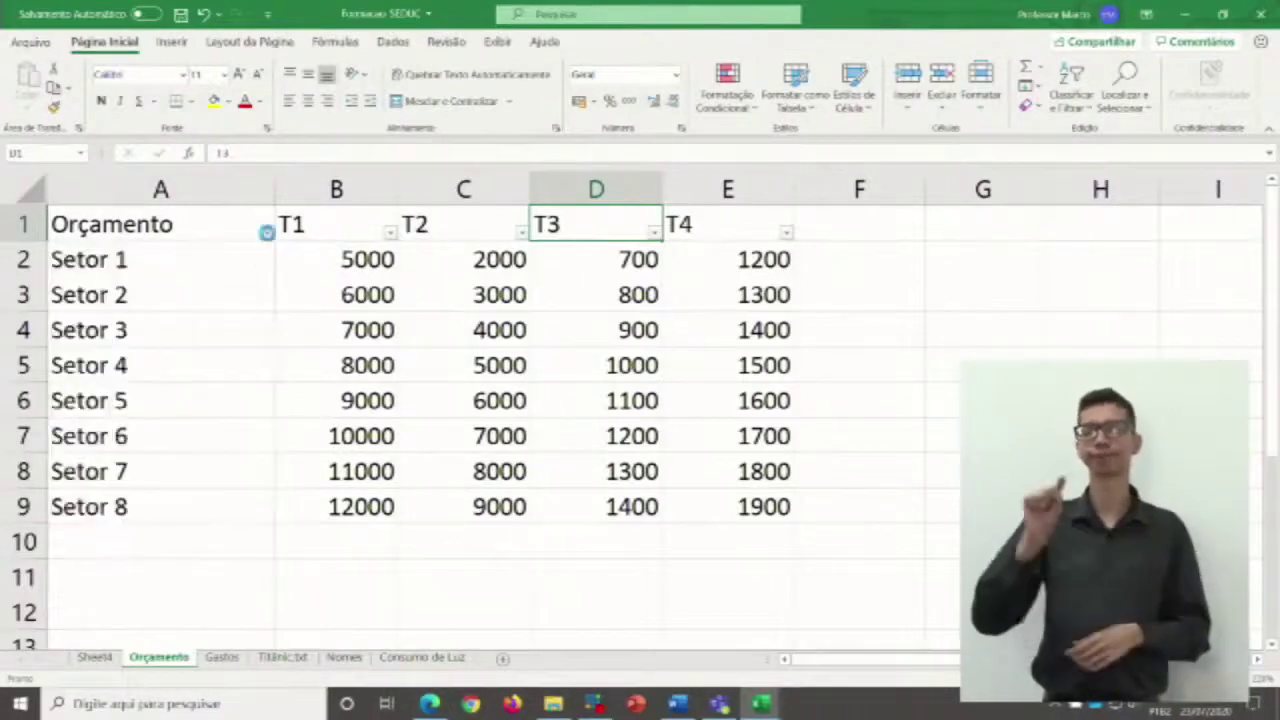
click(266, 234)
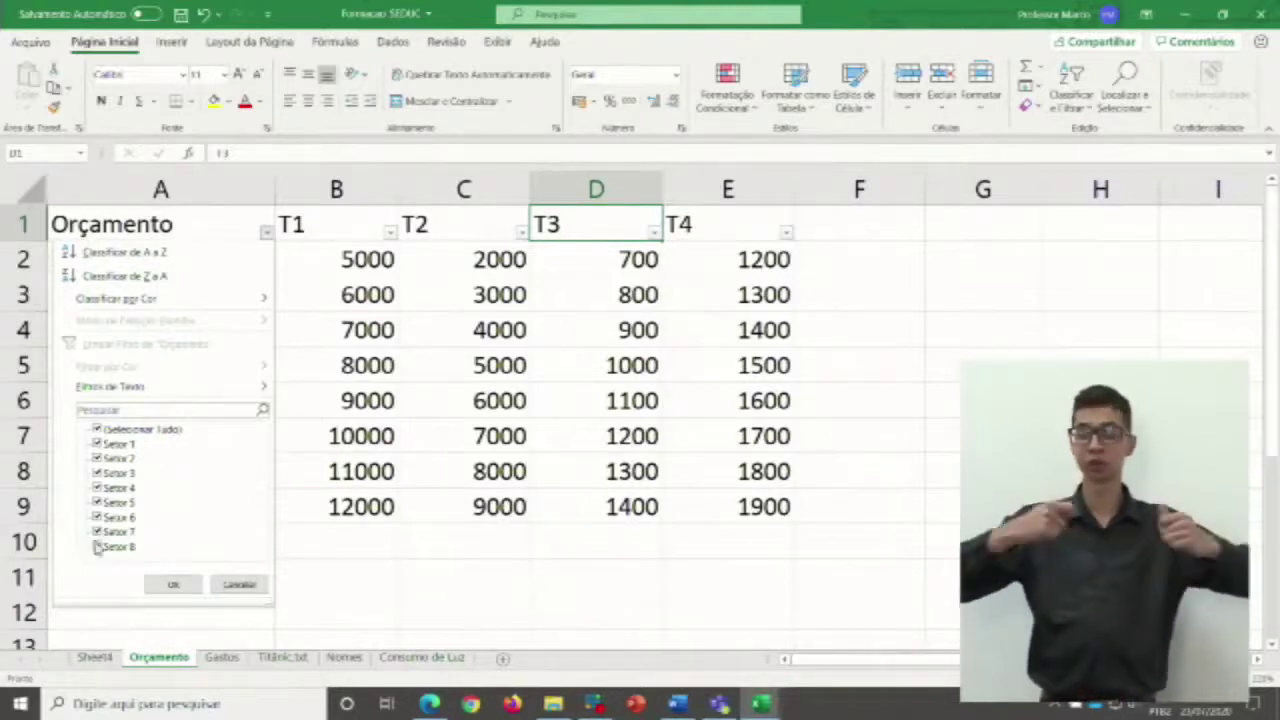
click(98, 429)
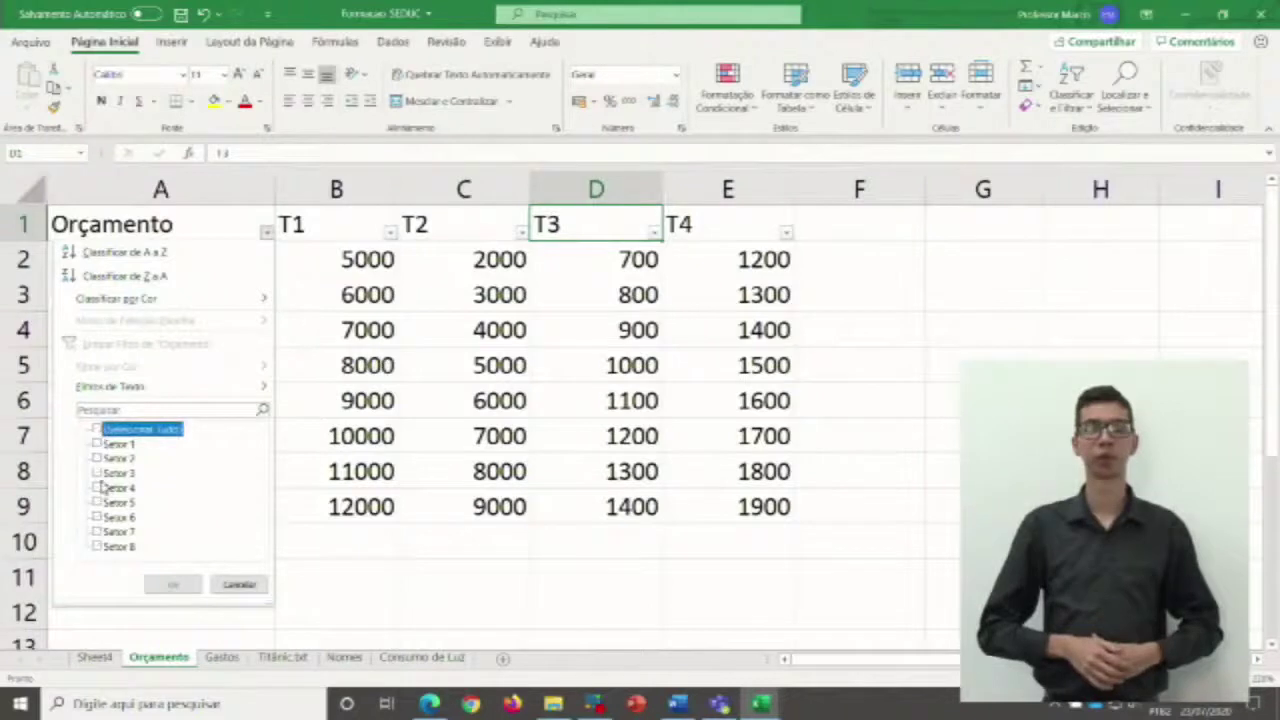
click(97, 458)
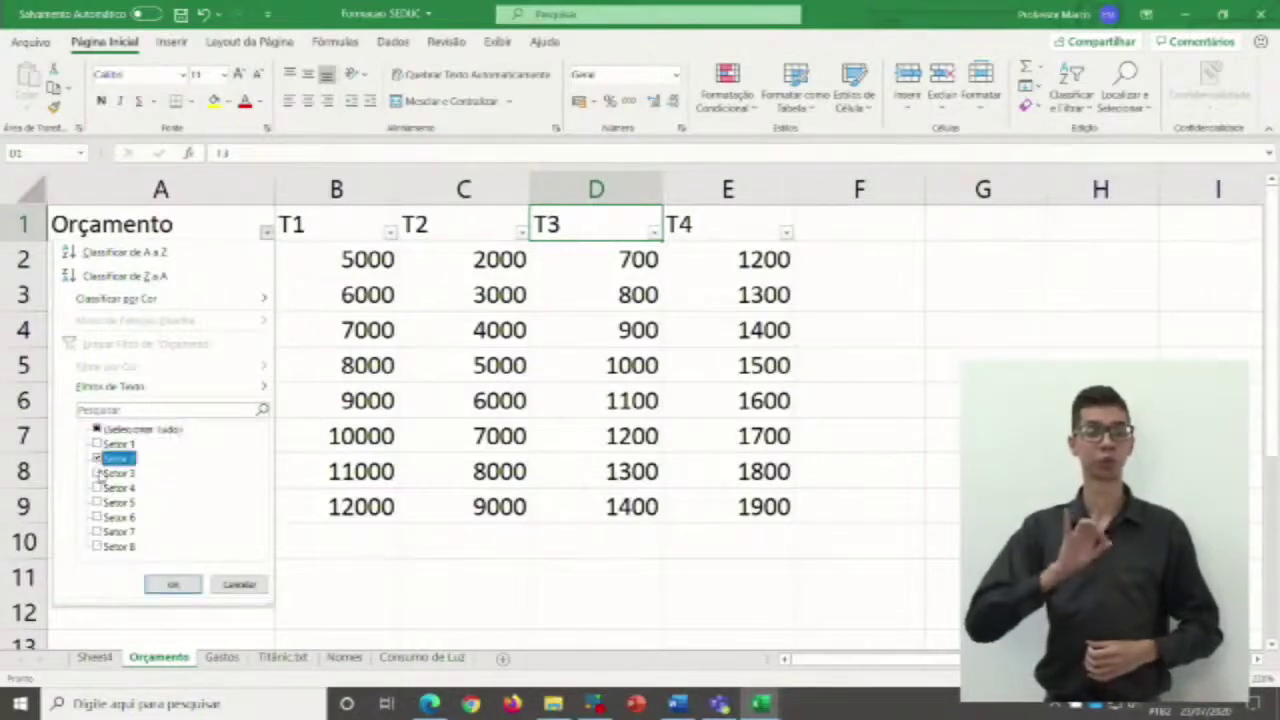
click(97, 473)
click(97, 487)
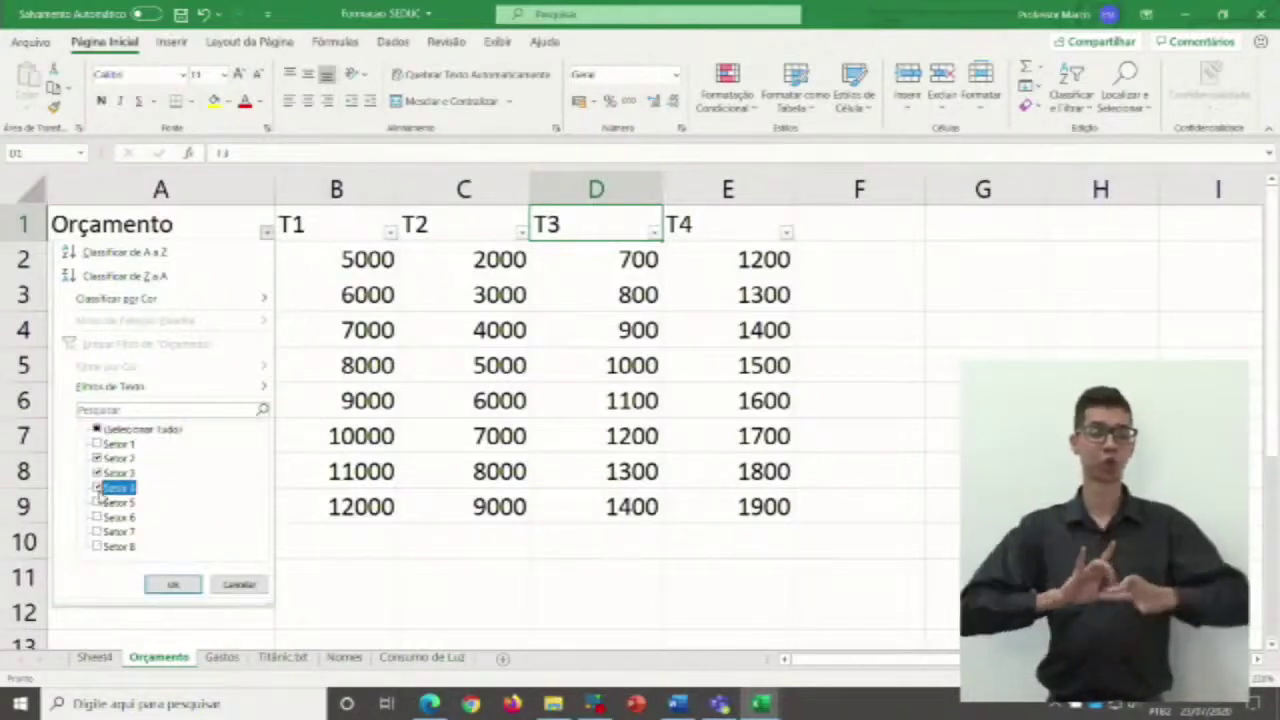
click(174, 584)
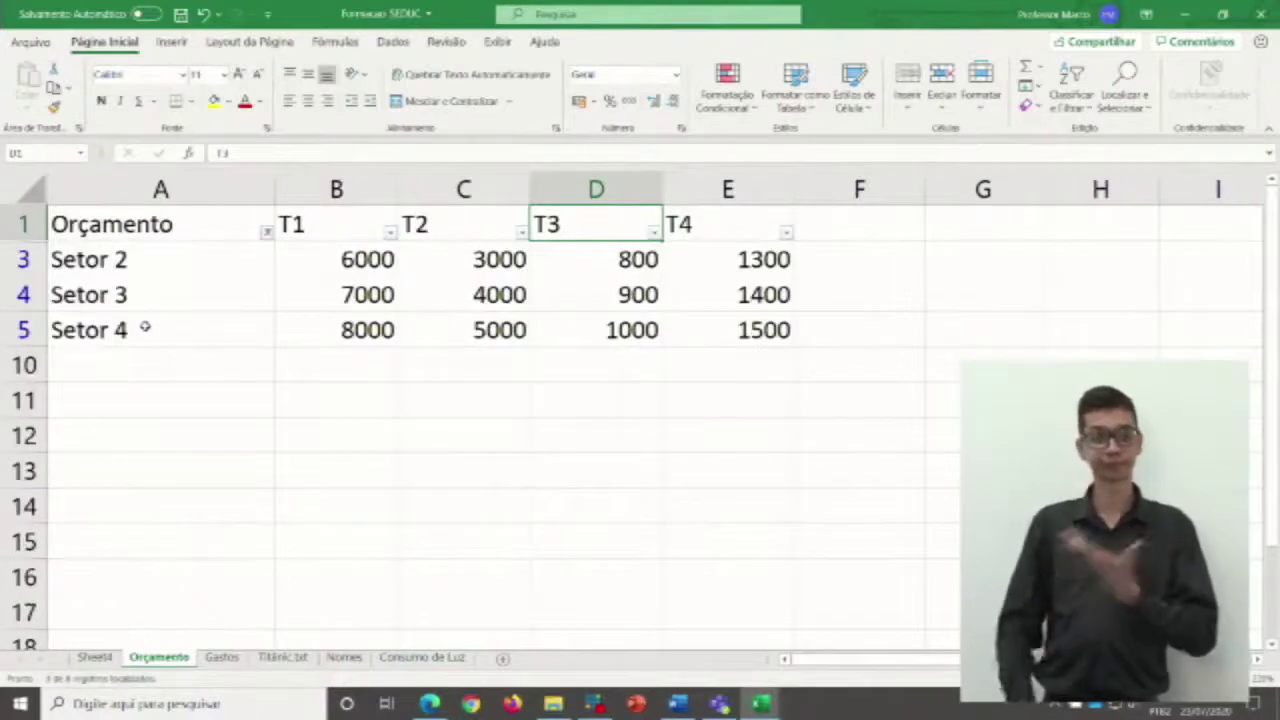
click(170, 262)
click(160, 298)
click(159, 323)
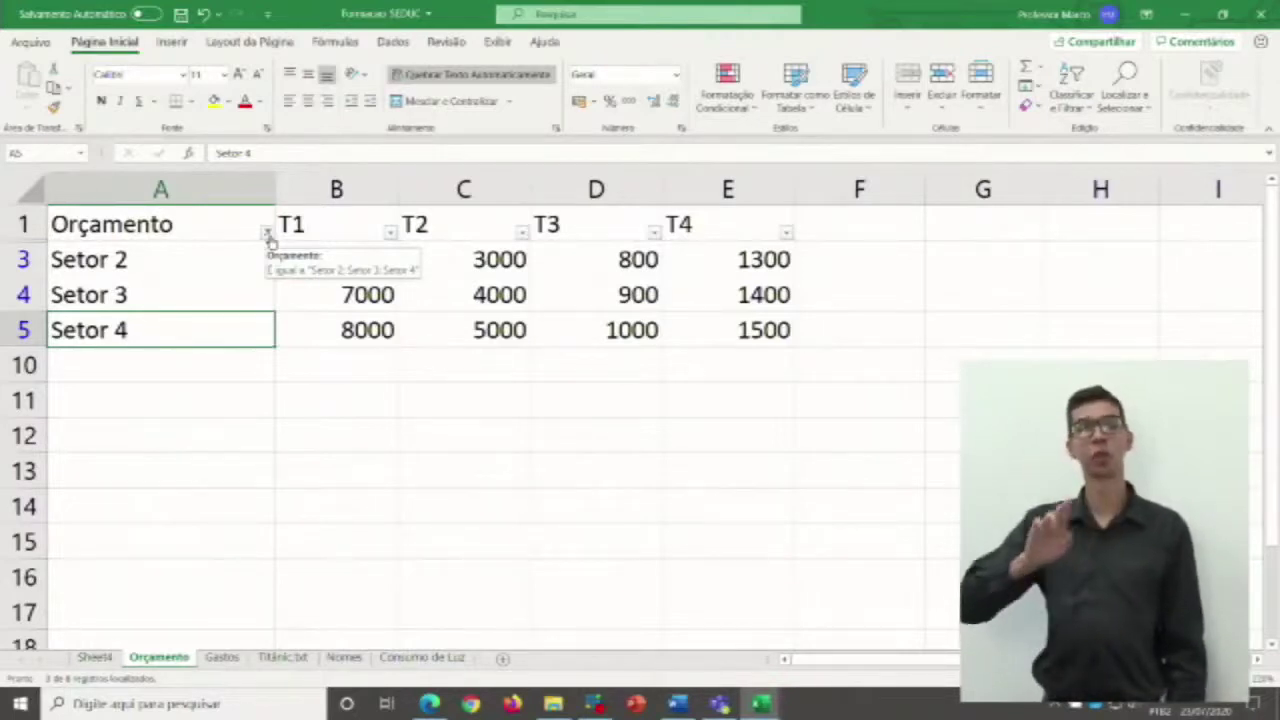
Change the Orçamento column filter to show only Setor 3, Setor 5 and Setor 8.
click(267, 233)
click(97, 430)
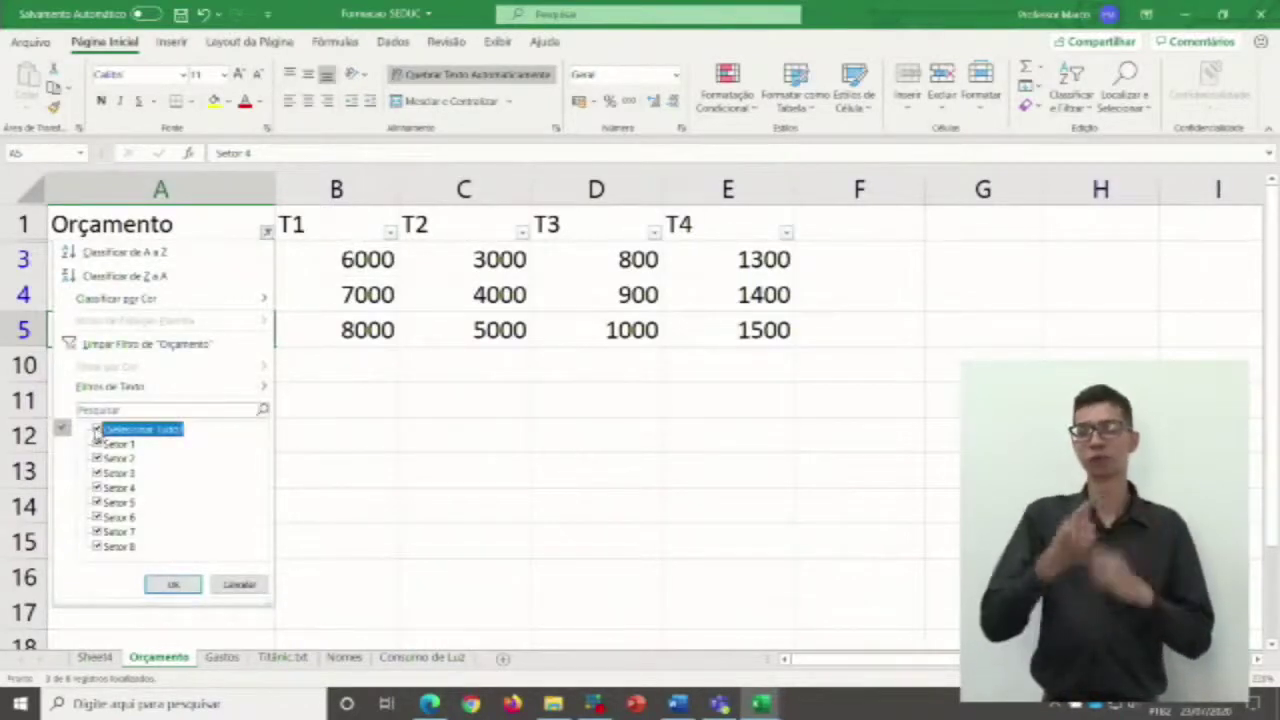
click(97, 429)
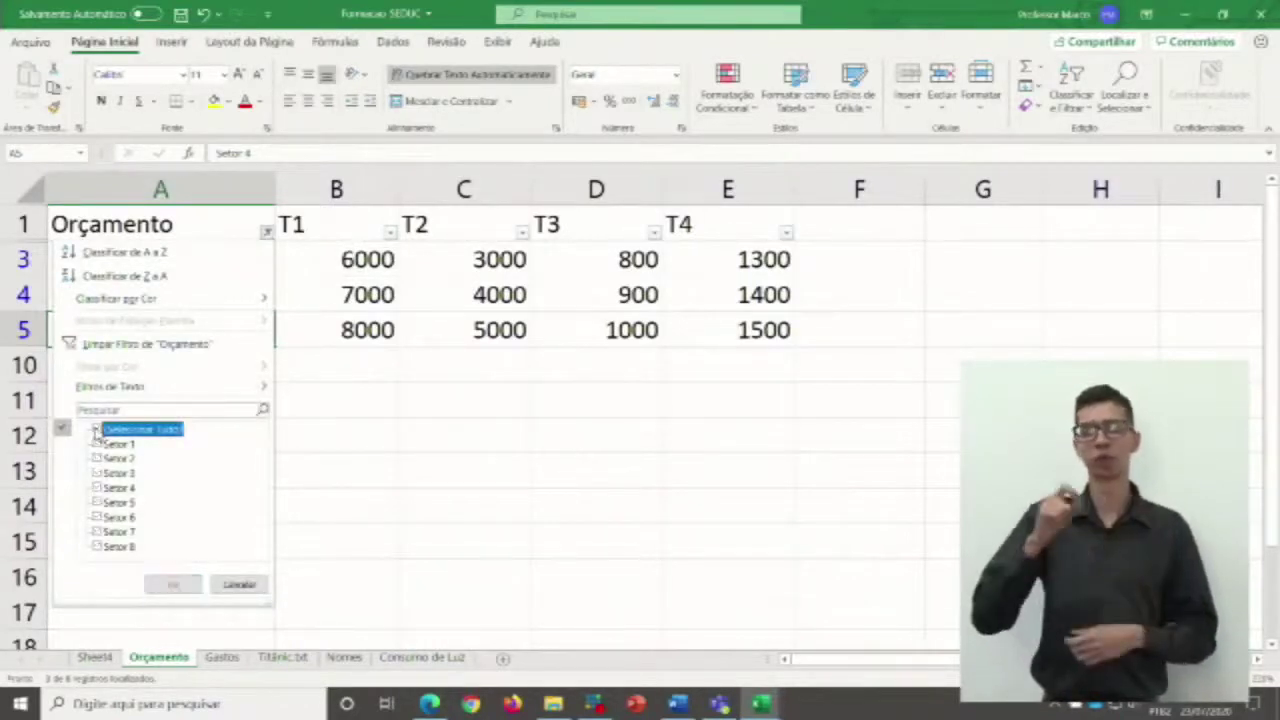
click(97, 502)
click(97, 547)
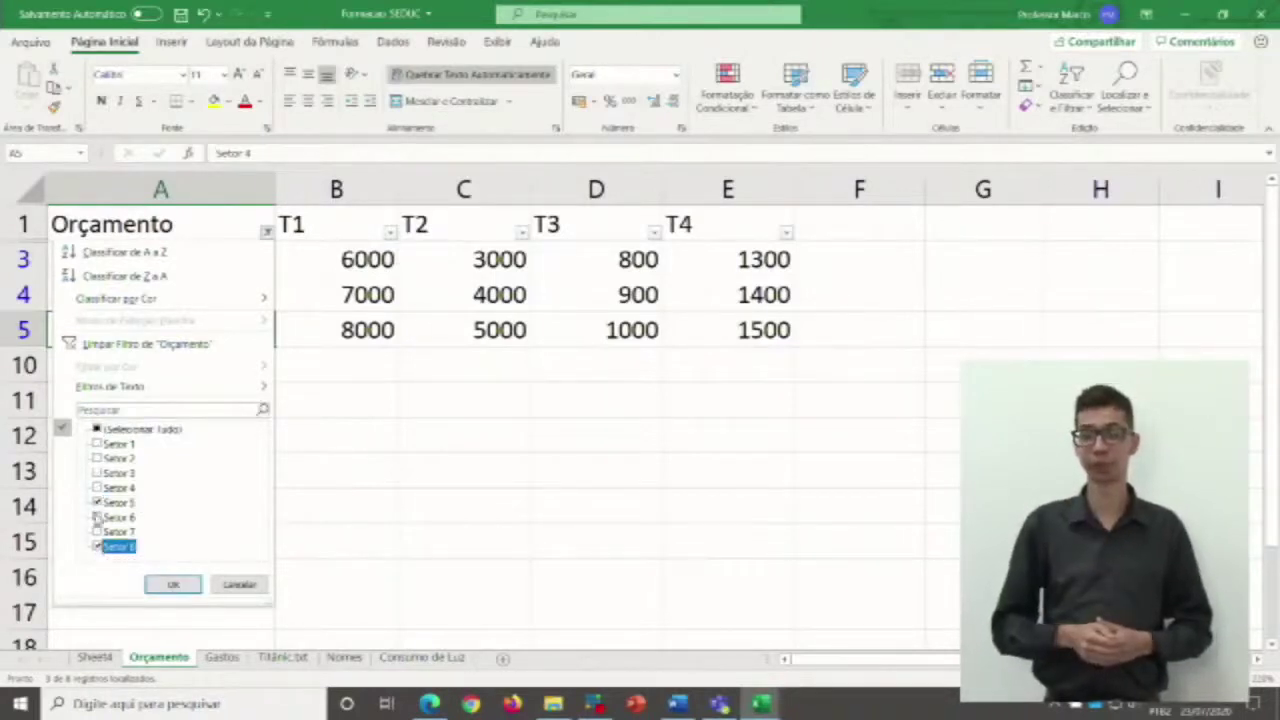
click(97, 473)
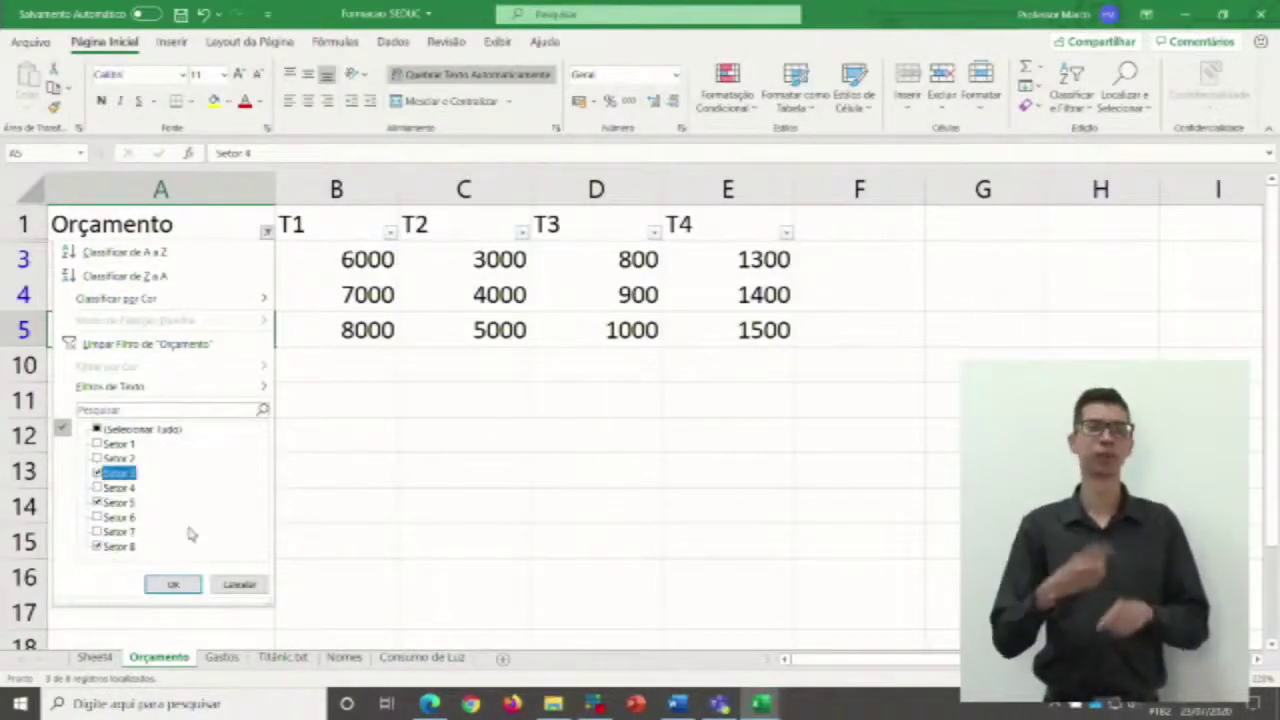
click(176, 586)
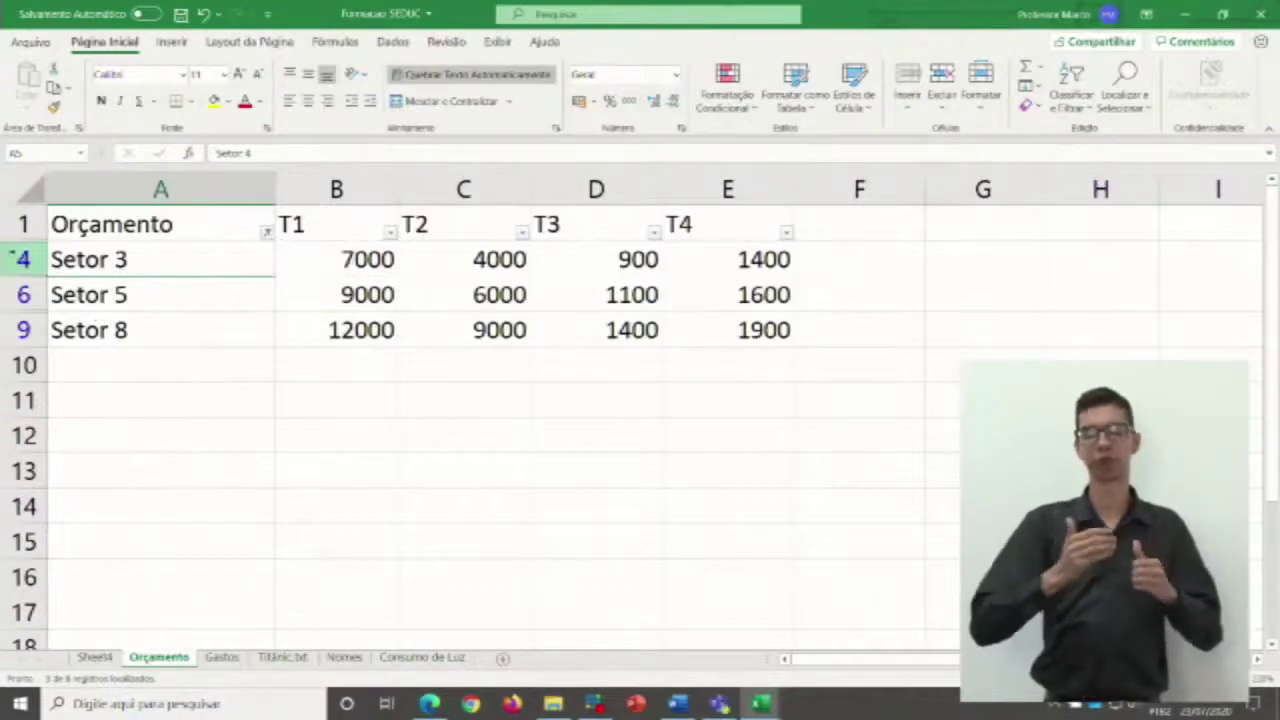
drag(304, 13, 375, 15)
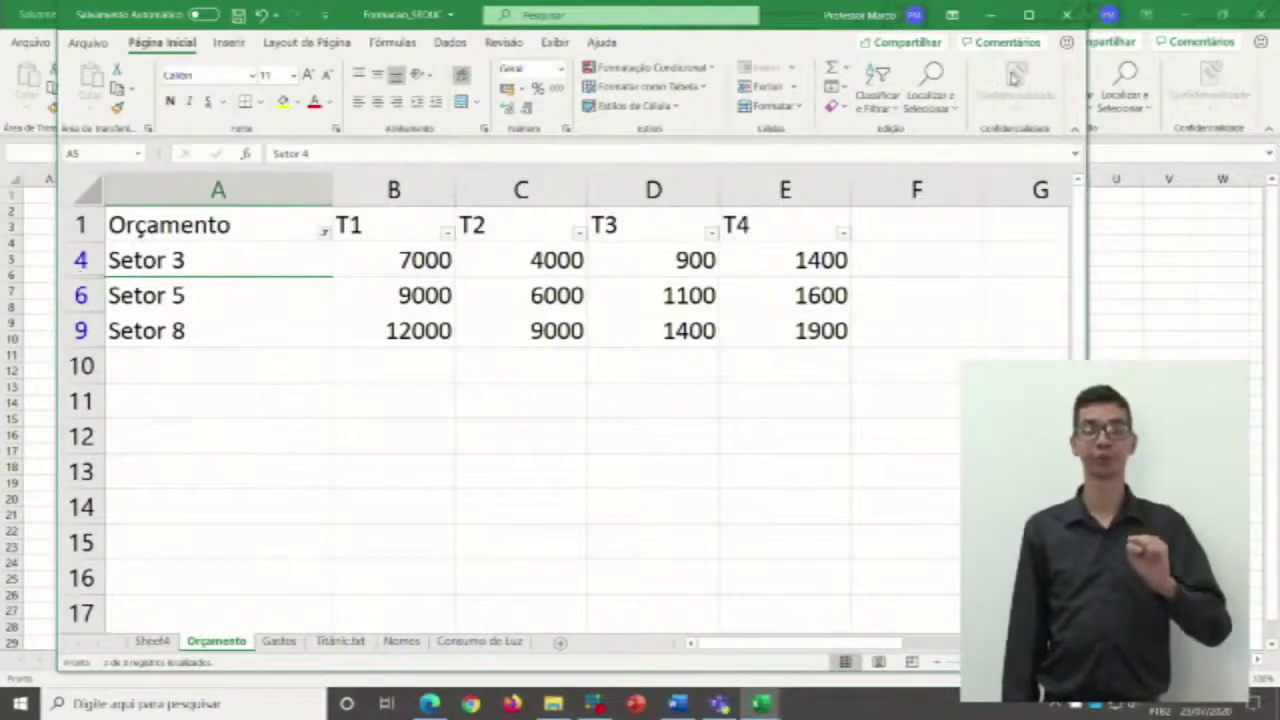
click(1028, 14)
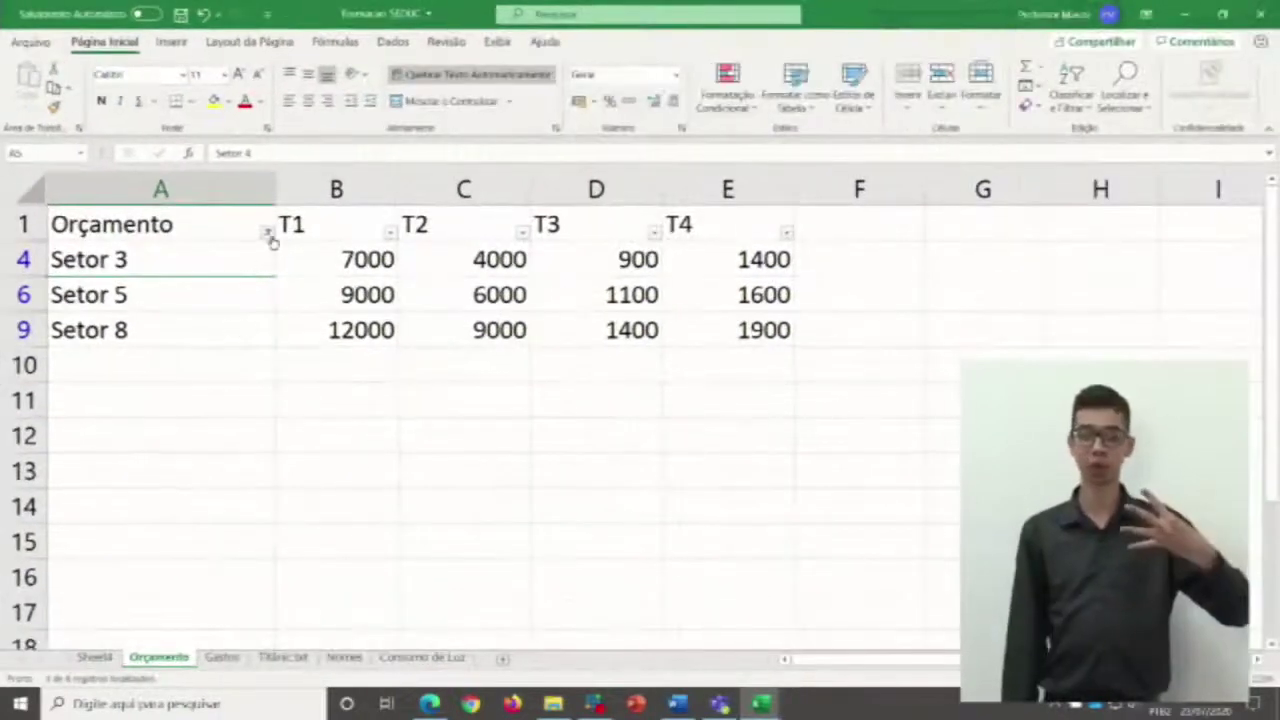
Select all sectors in the Orçamento column filter to show every row again.
click(267, 233)
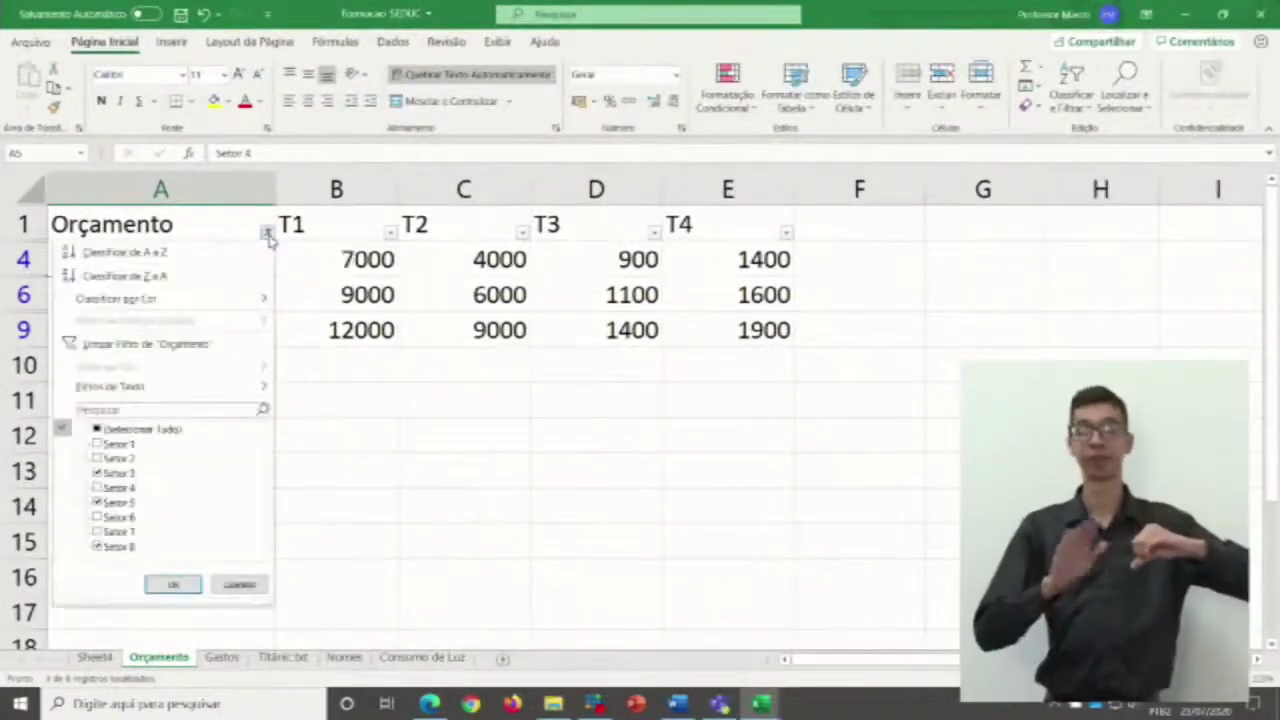
click(97, 429)
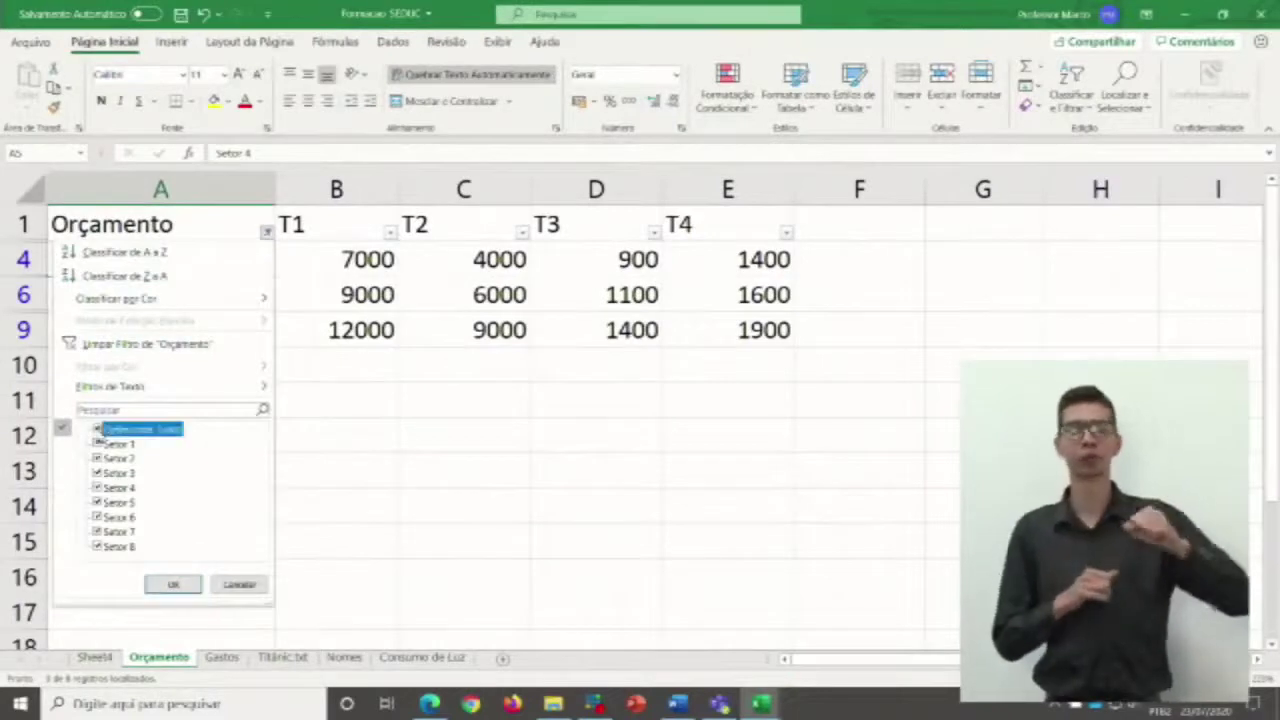
click(178, 585)
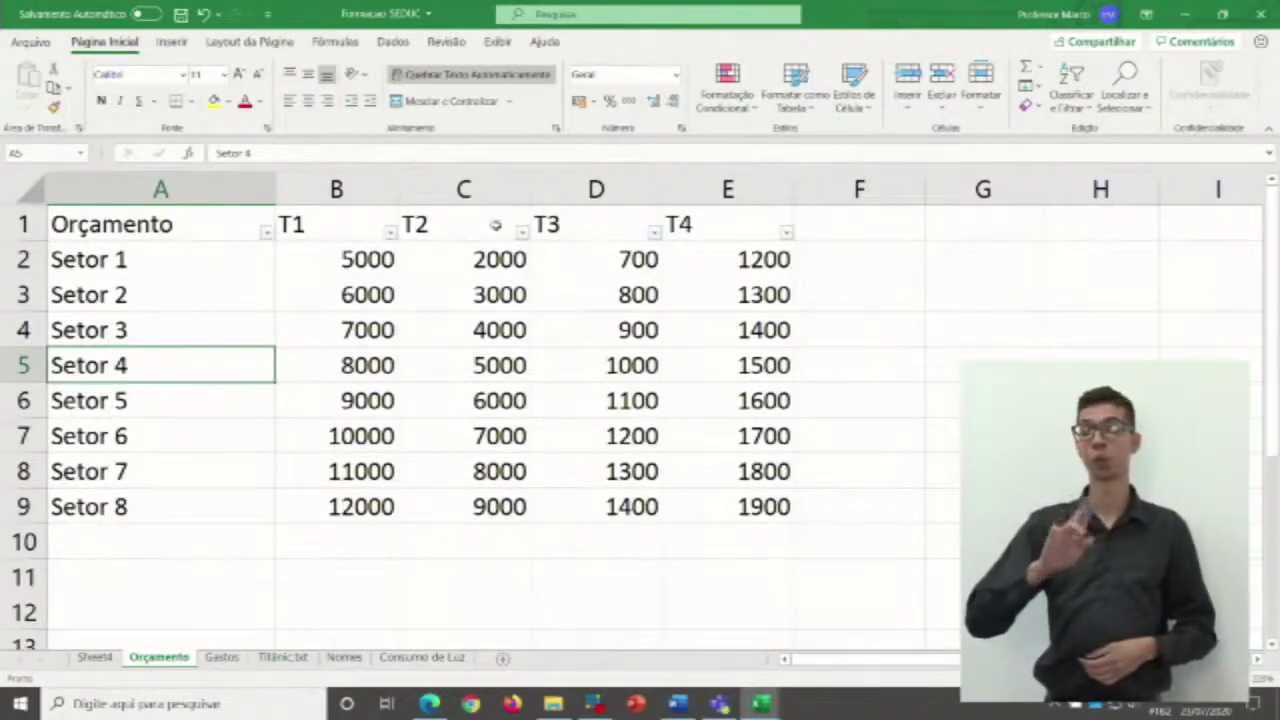
double_click(106, 222)
drag(106, 222, 422, 218)
key(Return)
click(334, 291)
drag(180, 222, 704, 225)
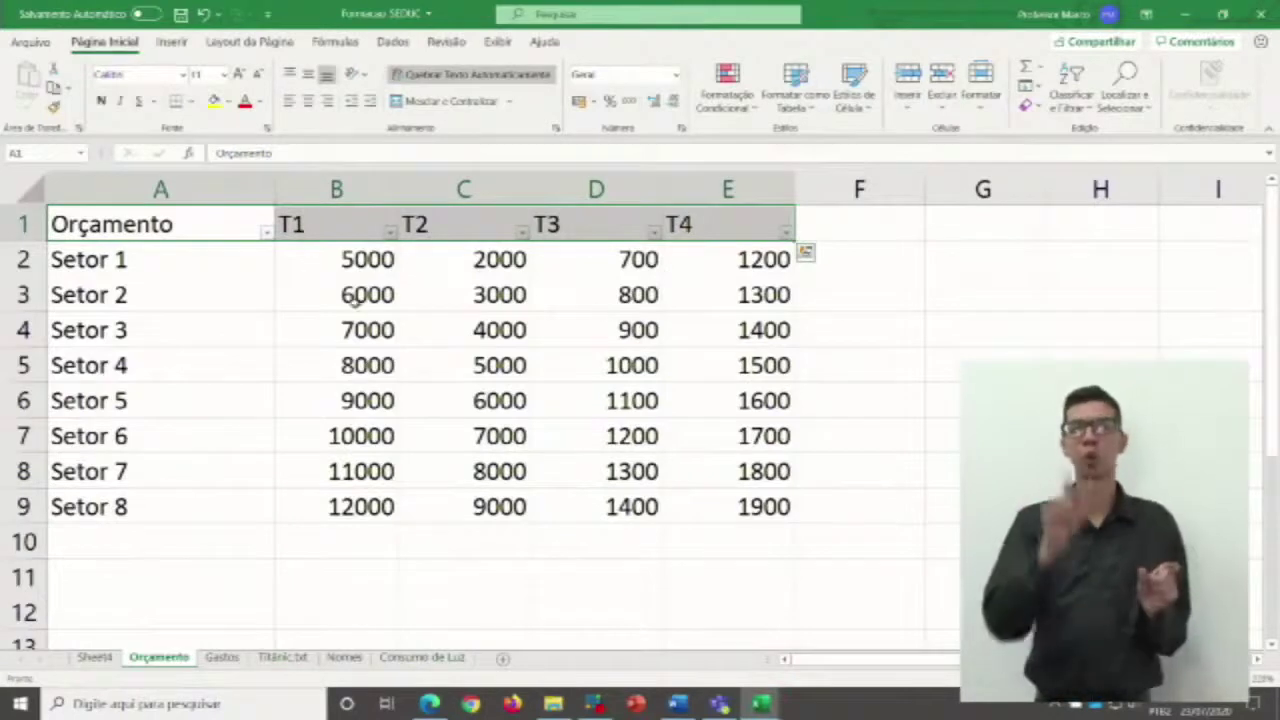
click(381, 278)
click(193, 224)
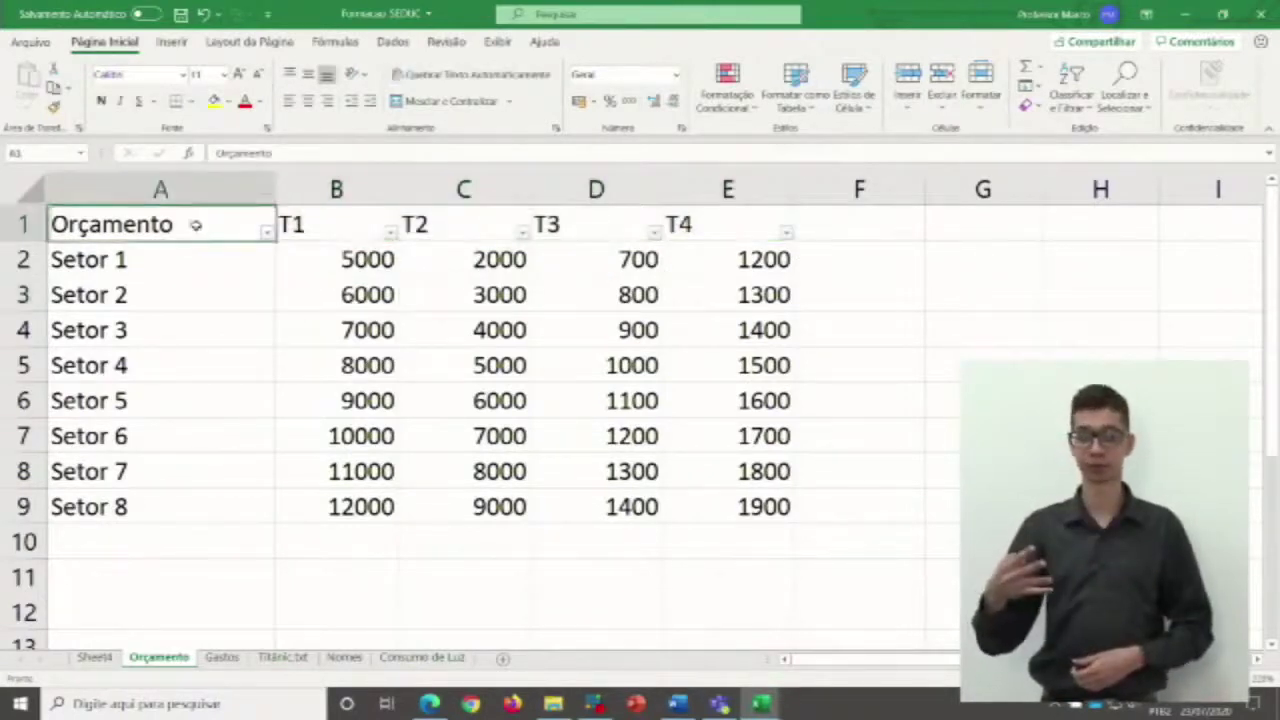
click(146, 256)
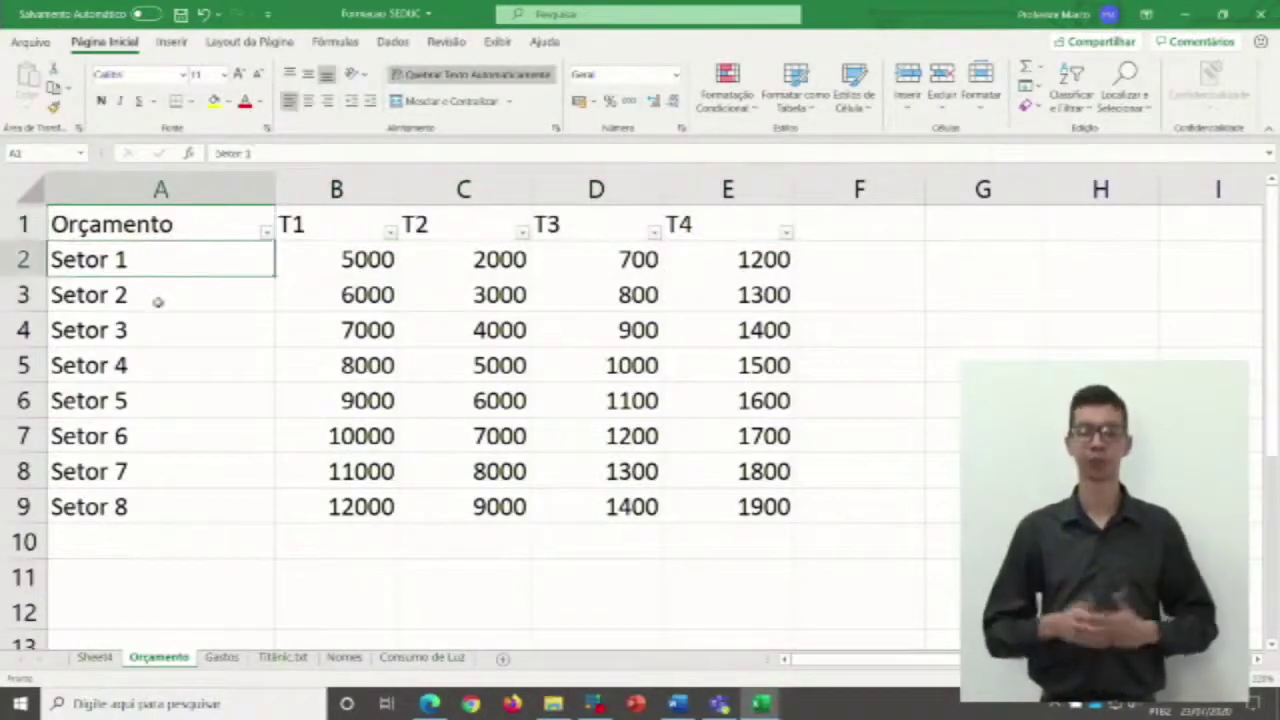
click(157, 297)
click(172, 265)
click(166, 283)
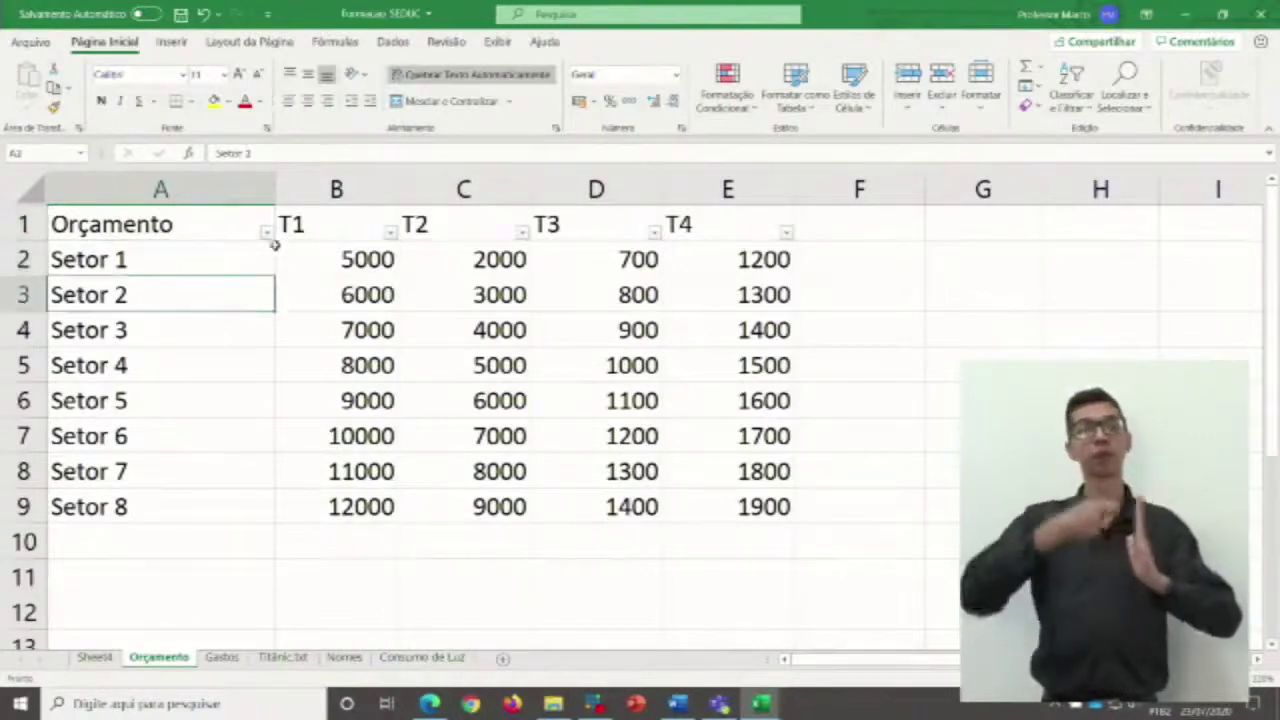
Filter the T1 column with a custom number filter for values greater than 7000 and less than an upper limit.
click(348, 222)
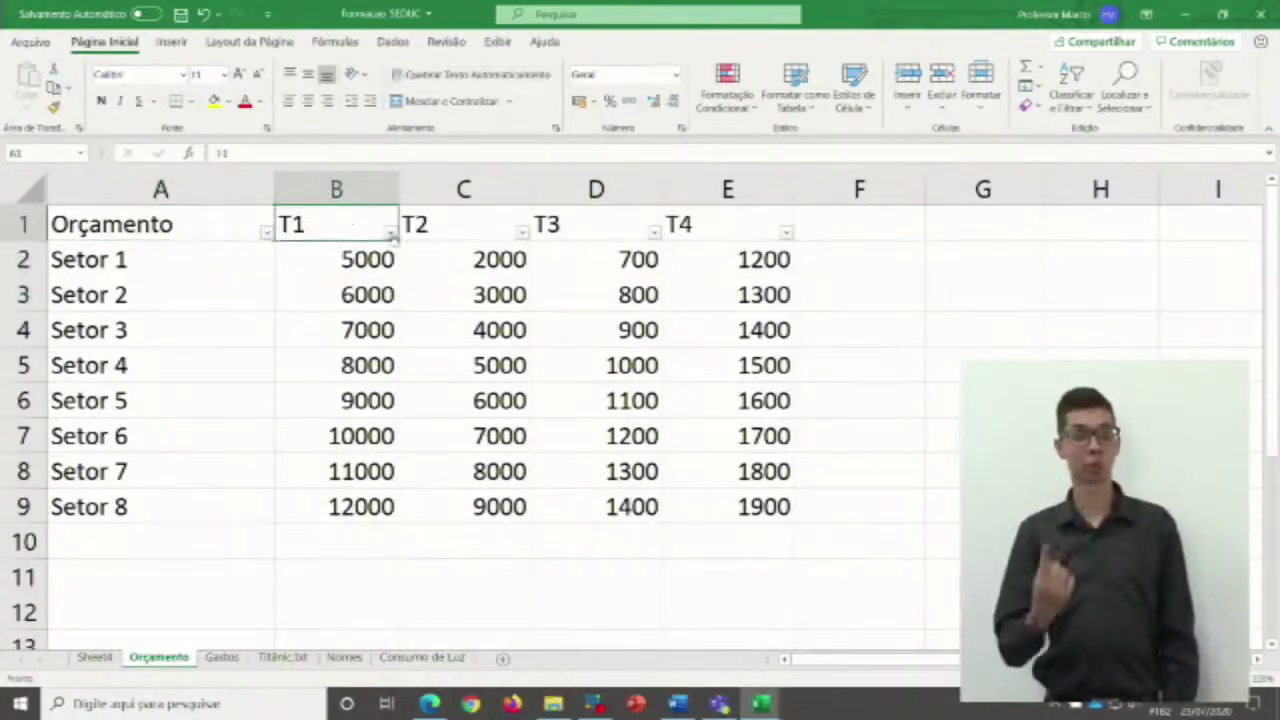
click(389, 233)
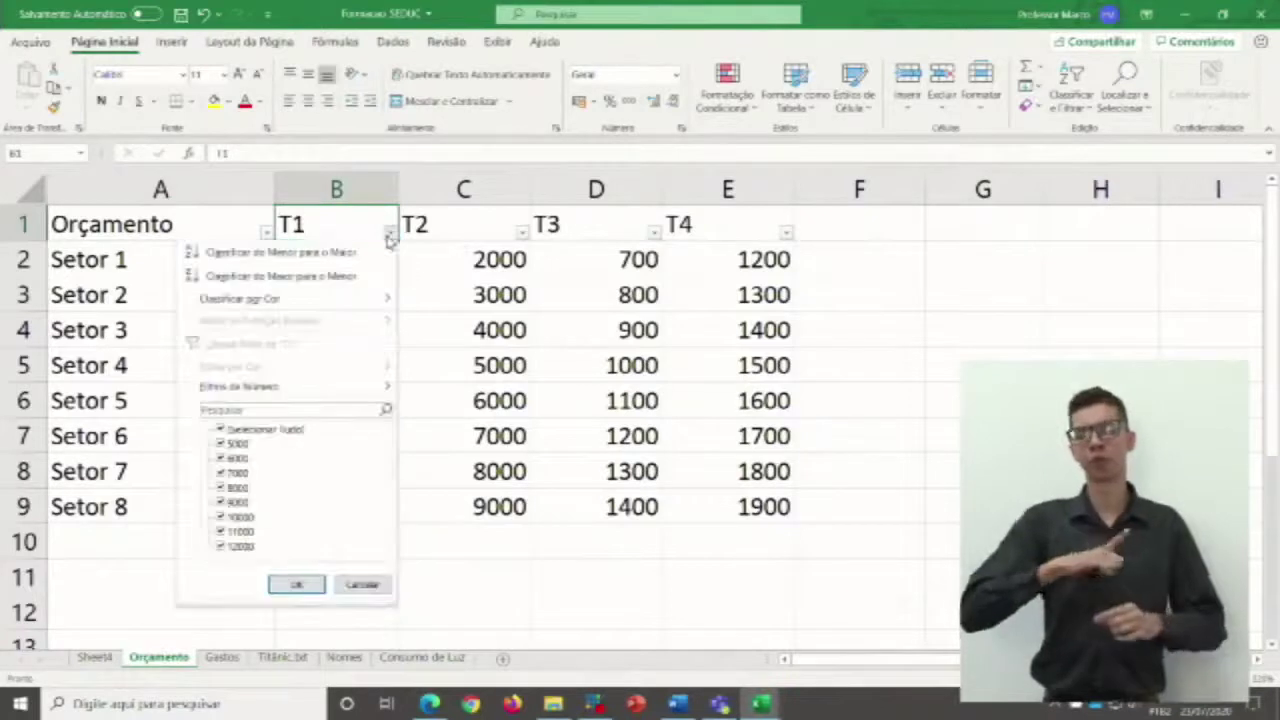
mouse_move(304, 388)
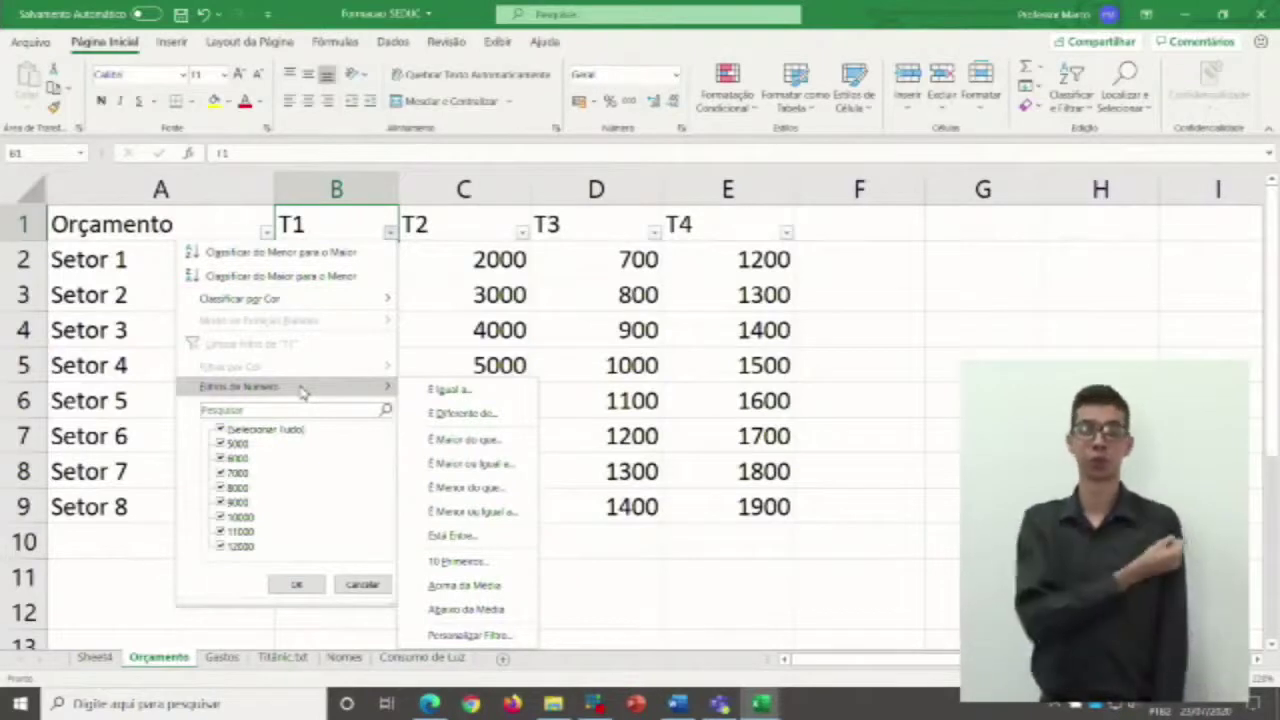
click(475, 447)
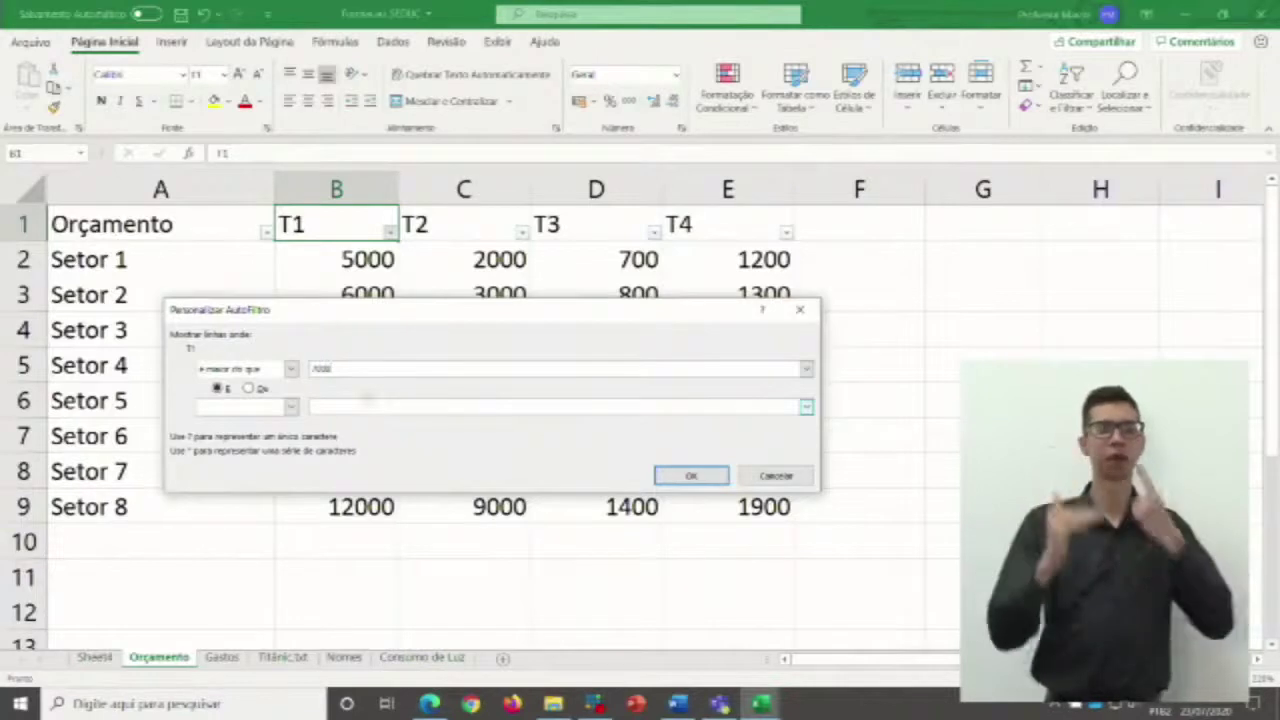
click(291, 408)
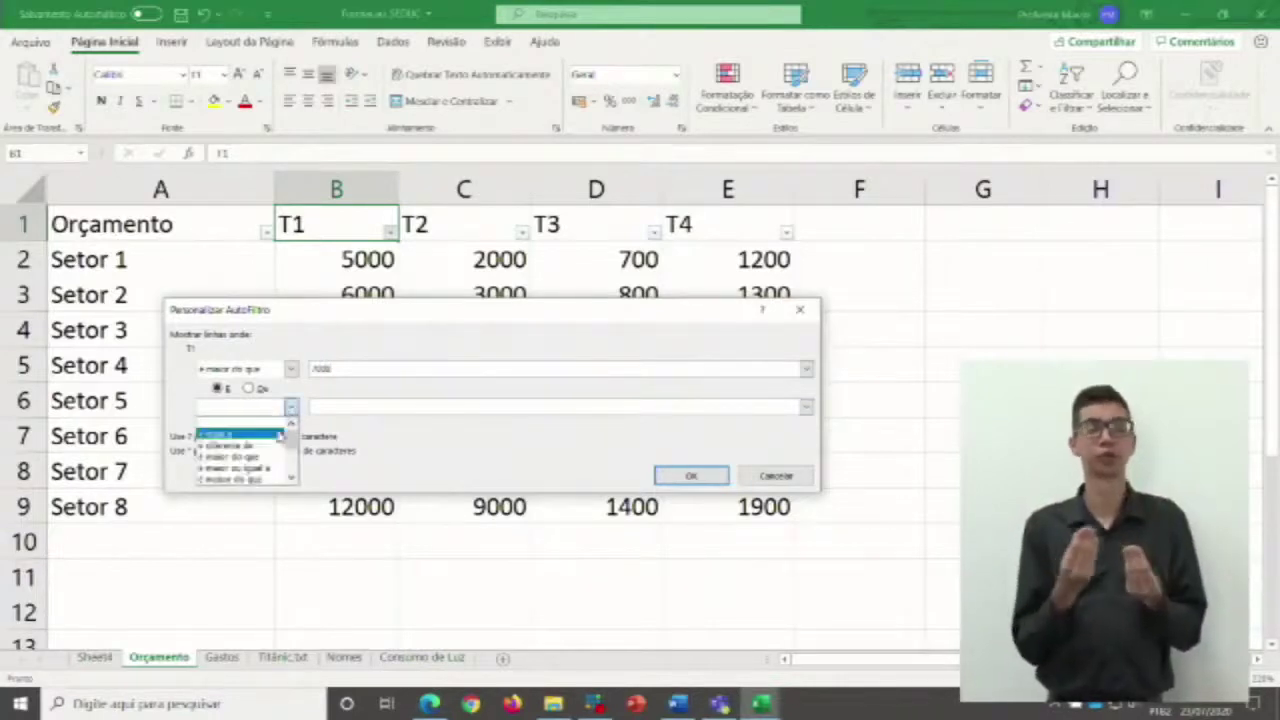
click(262, 480)
click(379, 406)
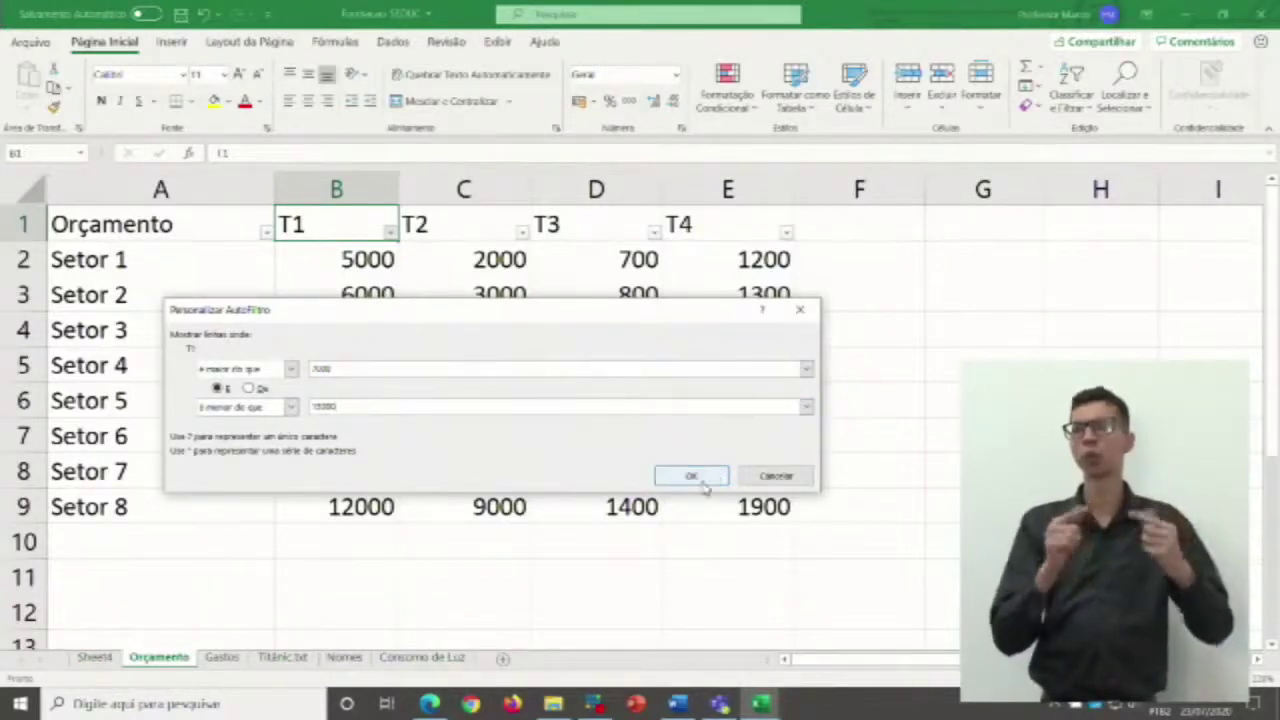
click(692, 476)
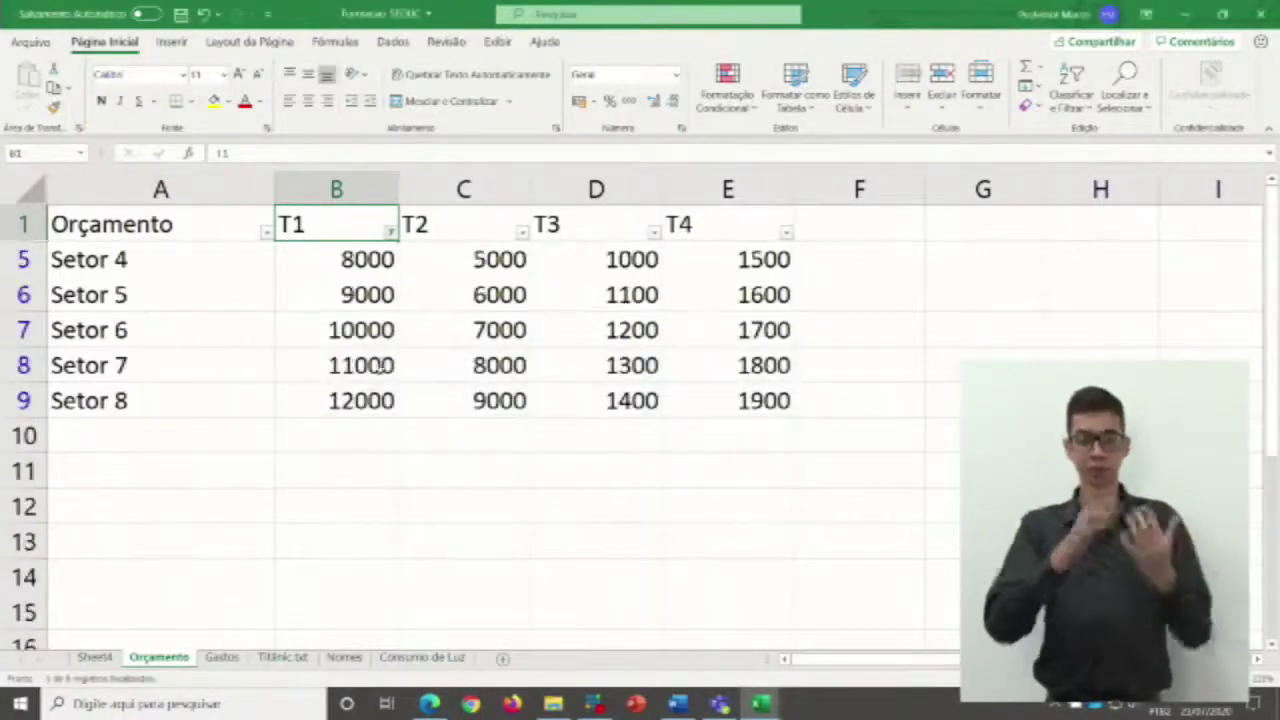
click(370, 400)
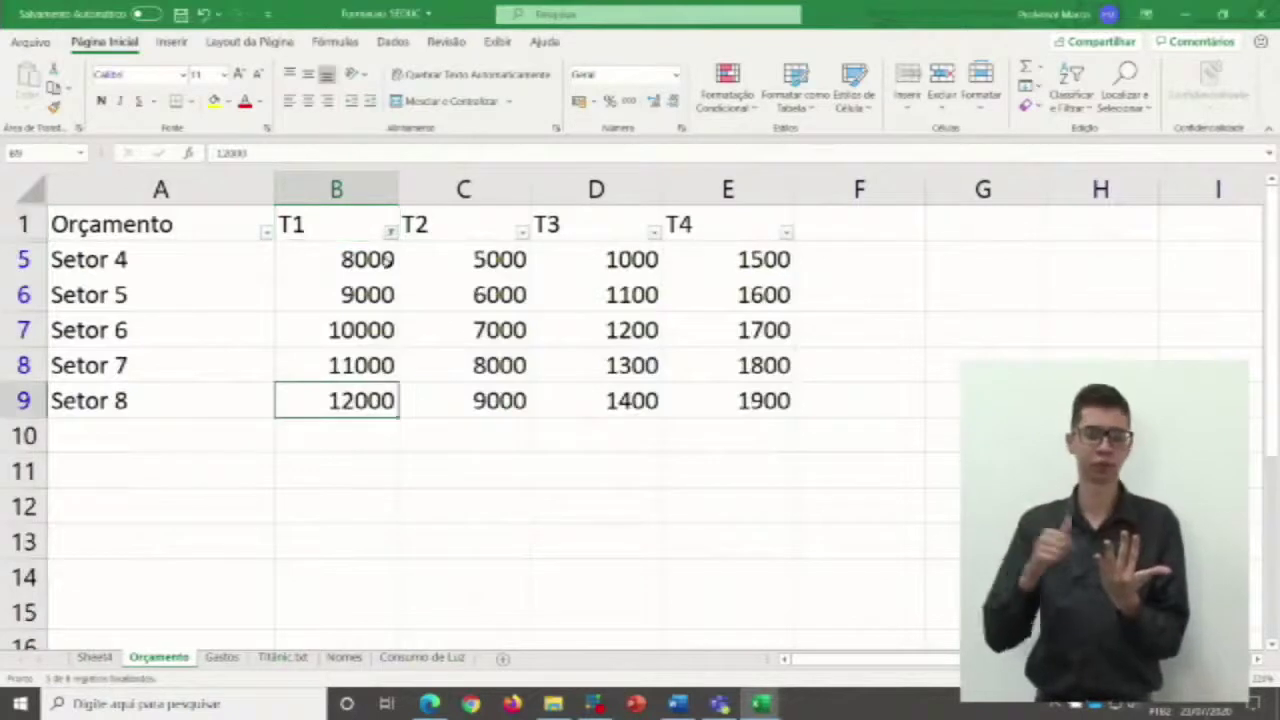
Clear the T1 filter and apply a top-items number filter that shows only the 5 highest T1 values.
click(390, 232)
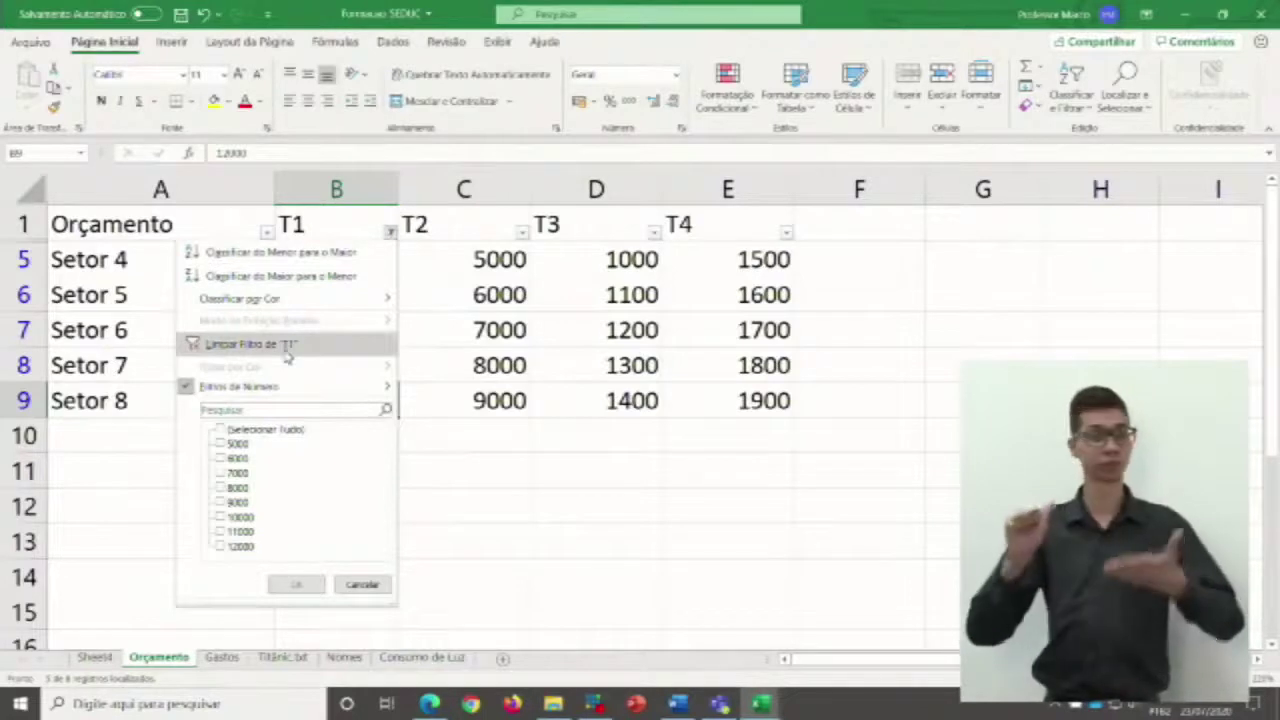
click(250, 344)
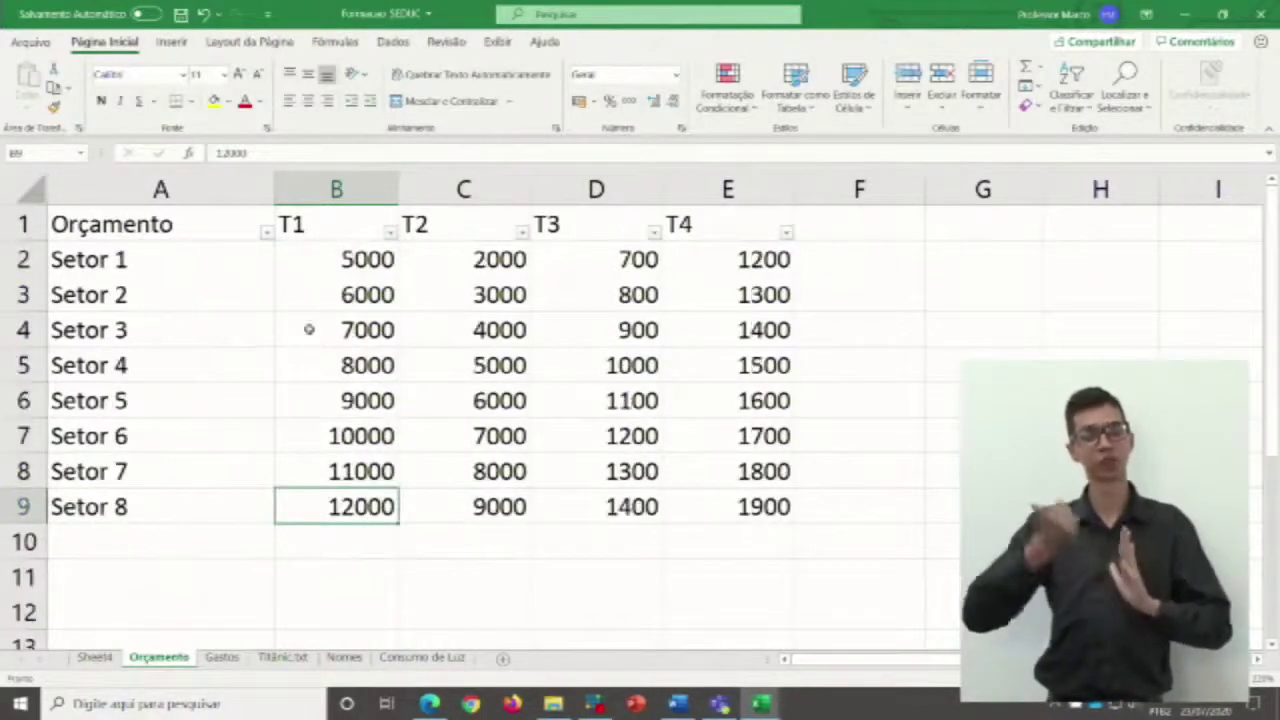
click(389, 233)
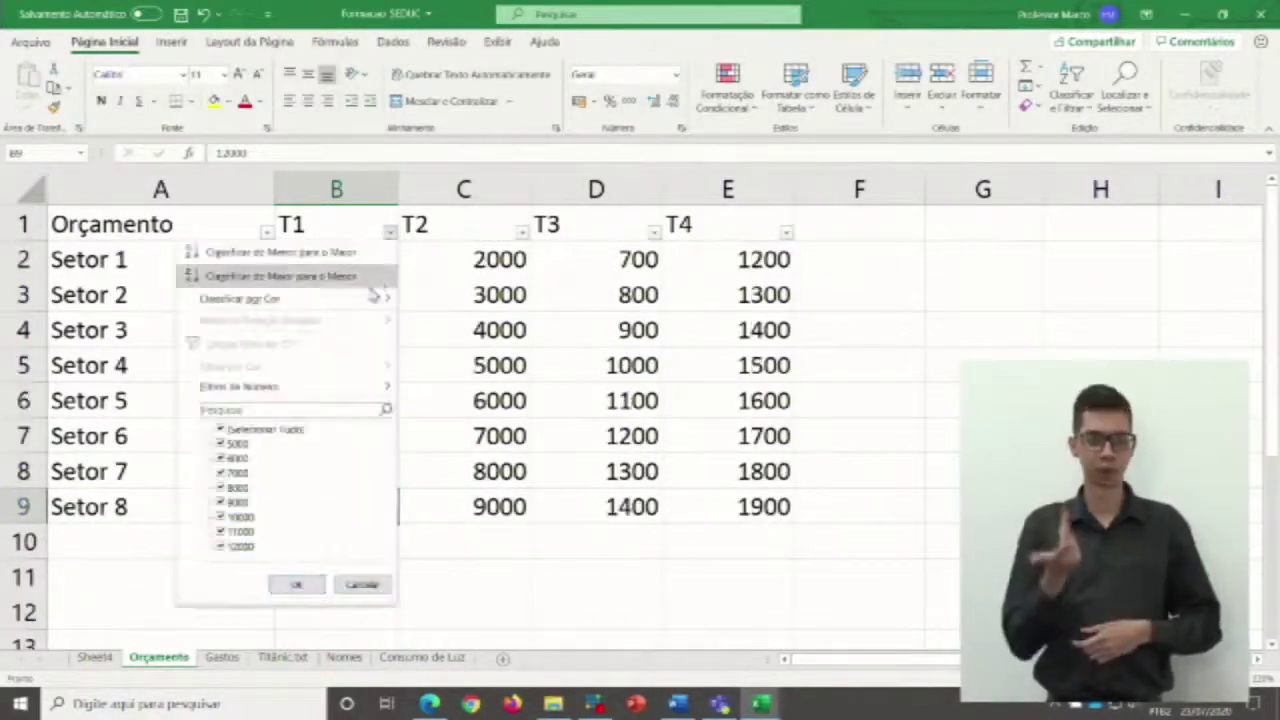
mouse_move(355, 390)
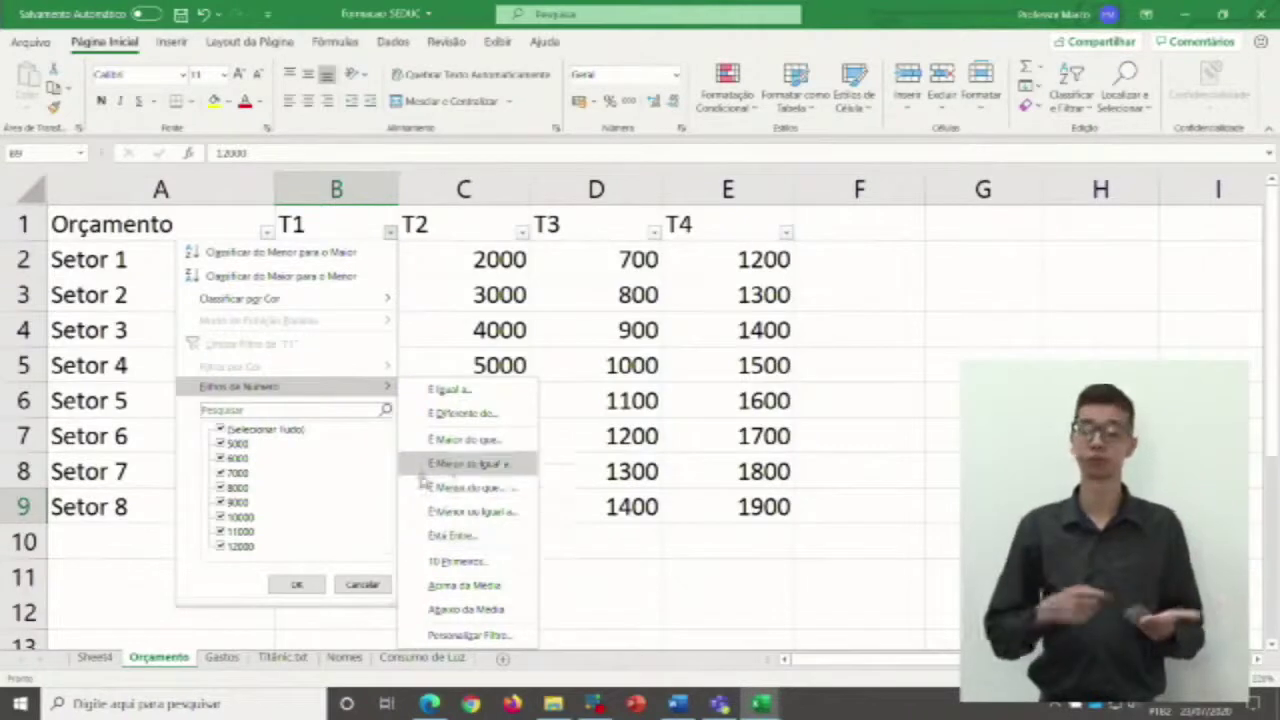
click(457, 563)
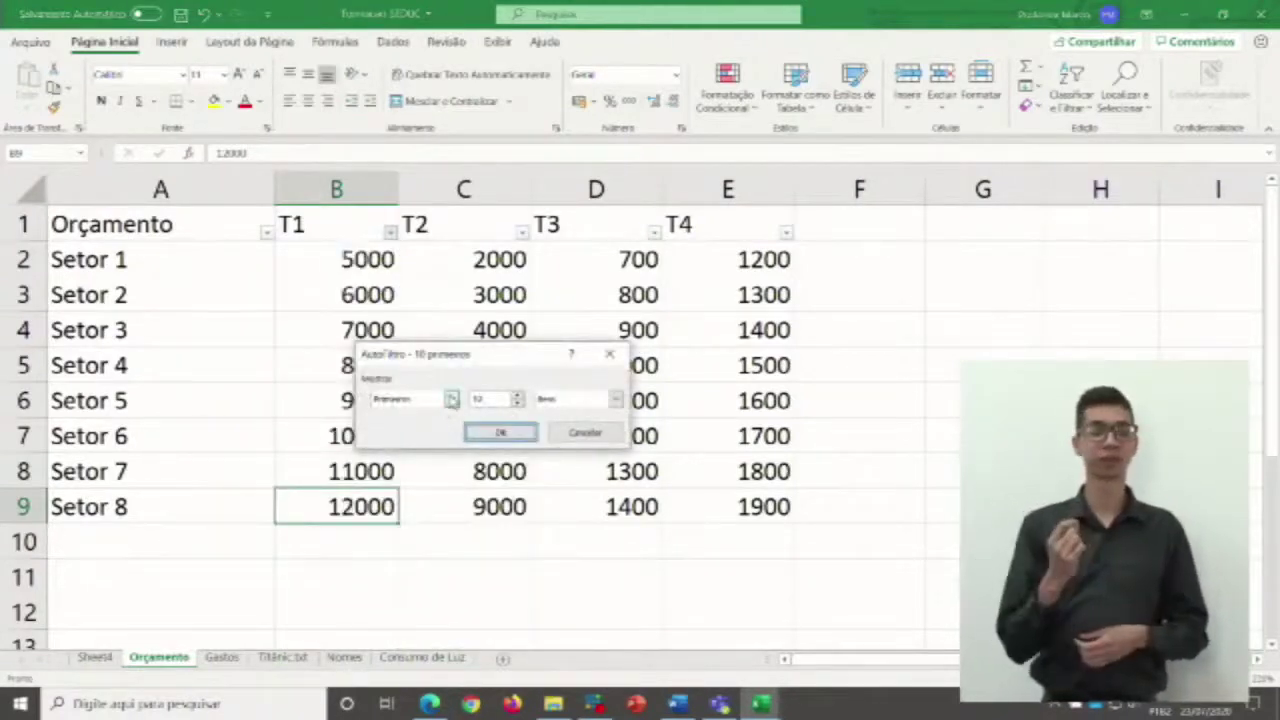
click(451, 399)
click(440, 410)
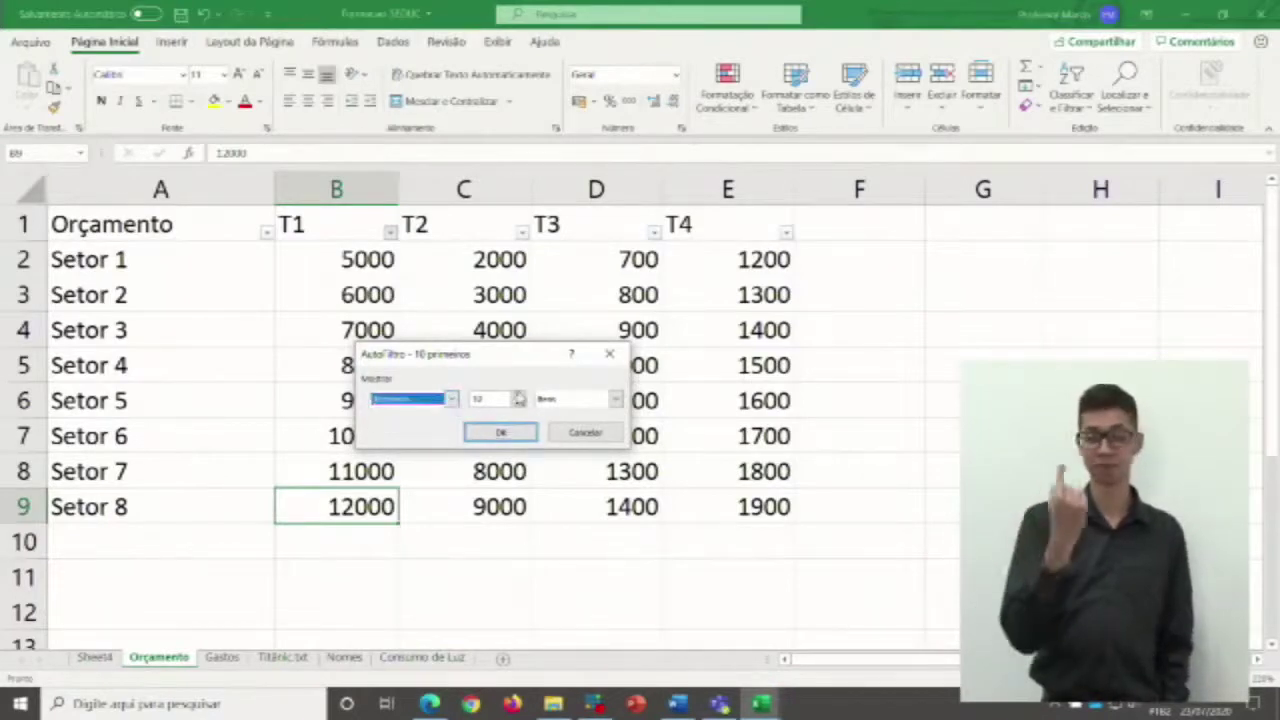
click(519, 398)
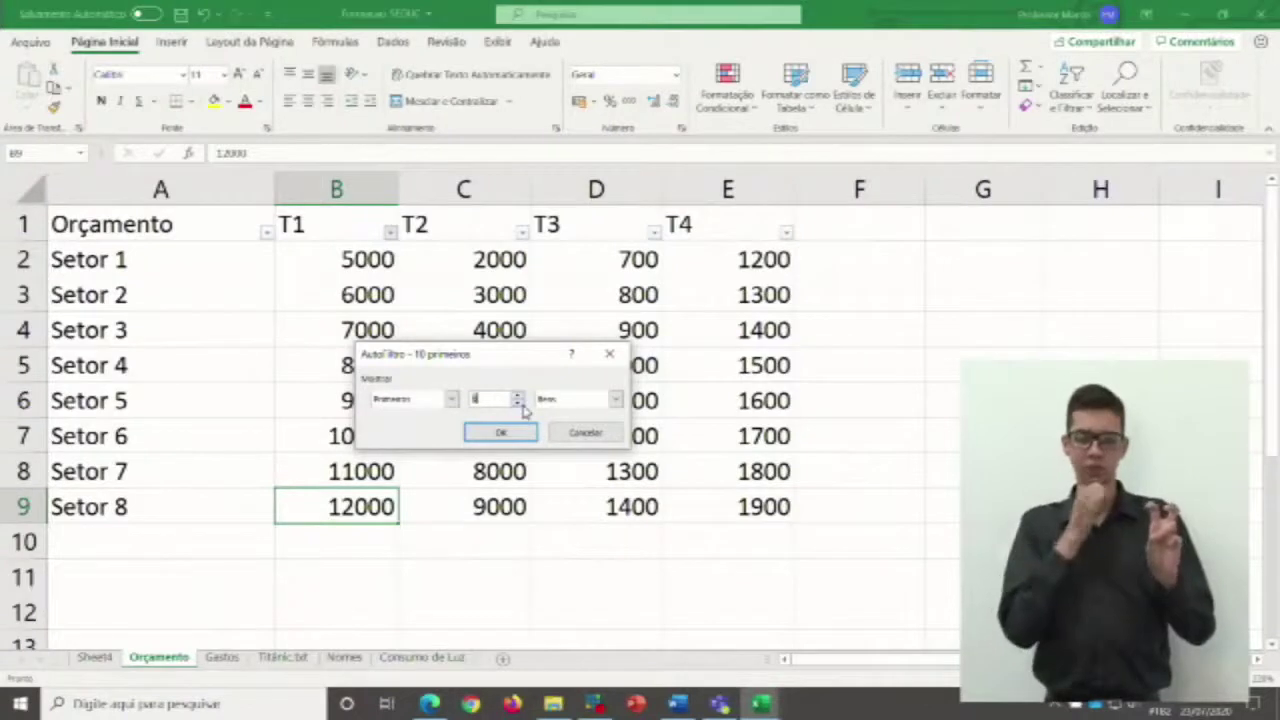
click(500, 432)
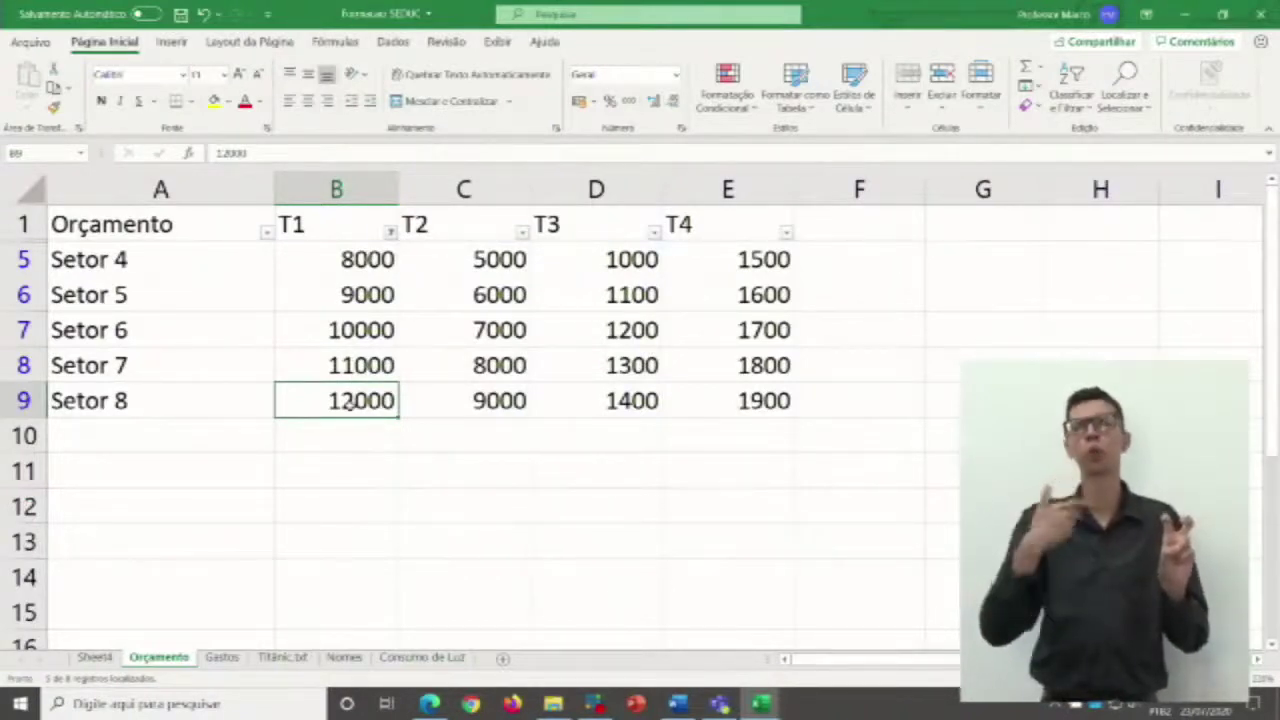
Clear the T1 filter to show all sector rows again, and select the Setor 1 cell.
click(390, 232)
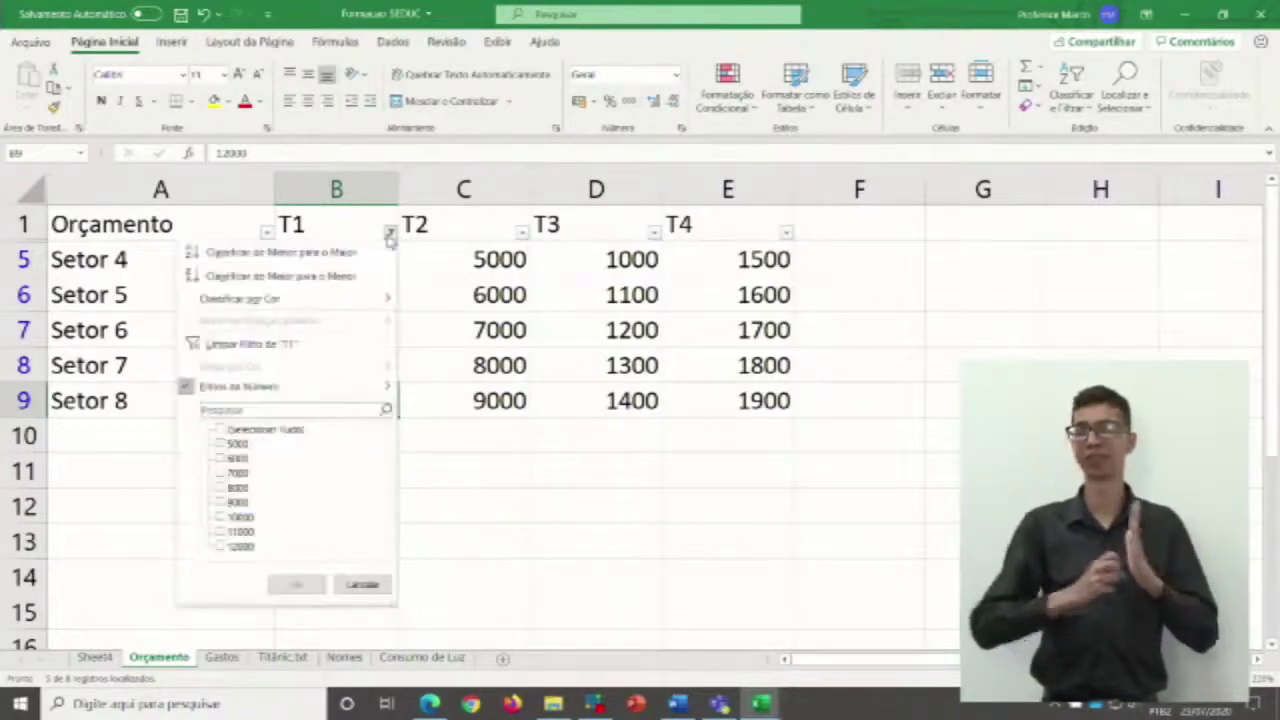
click(353, 348)
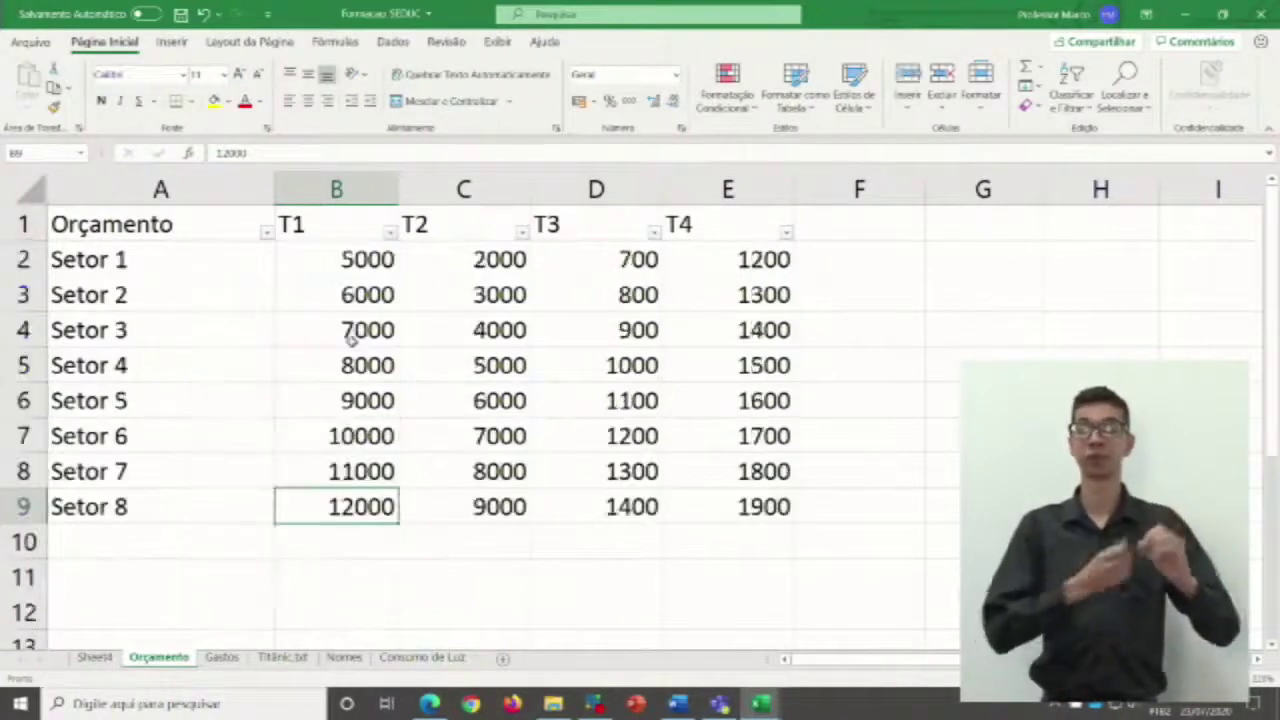
scroll(374, 428, down, 2)
scroll(374, 428, up, 2)
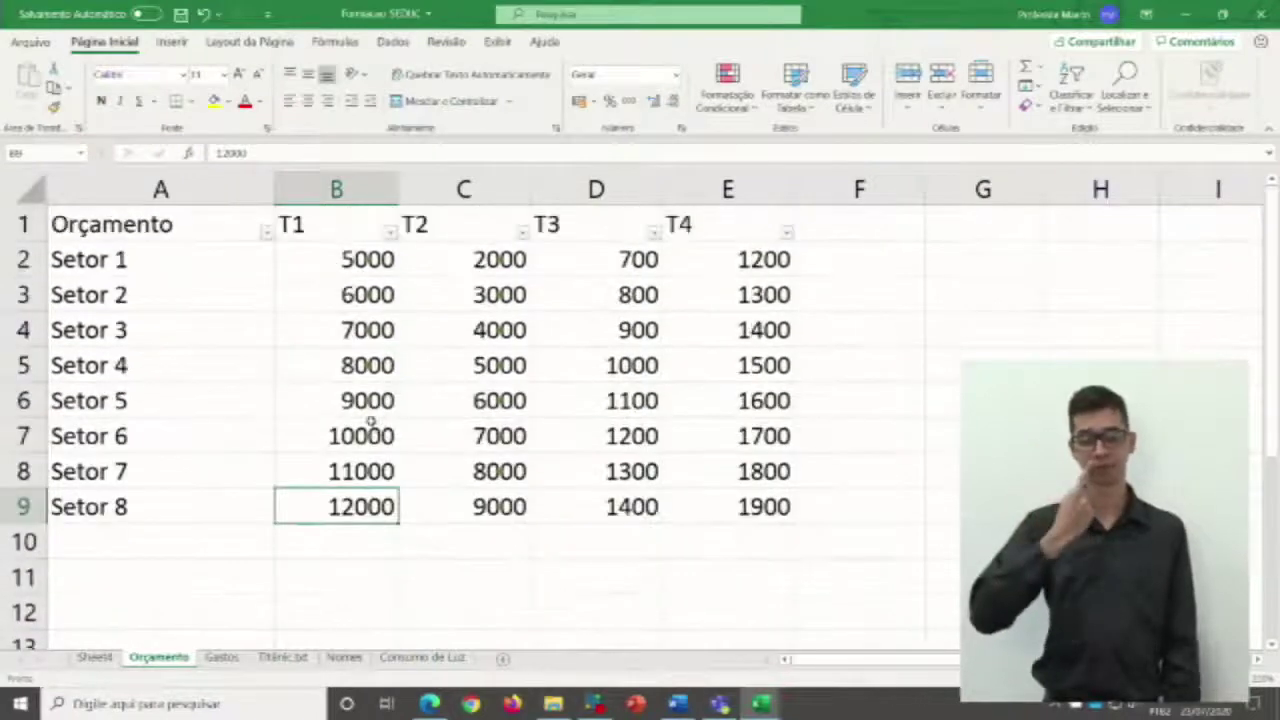
click(198, 252)
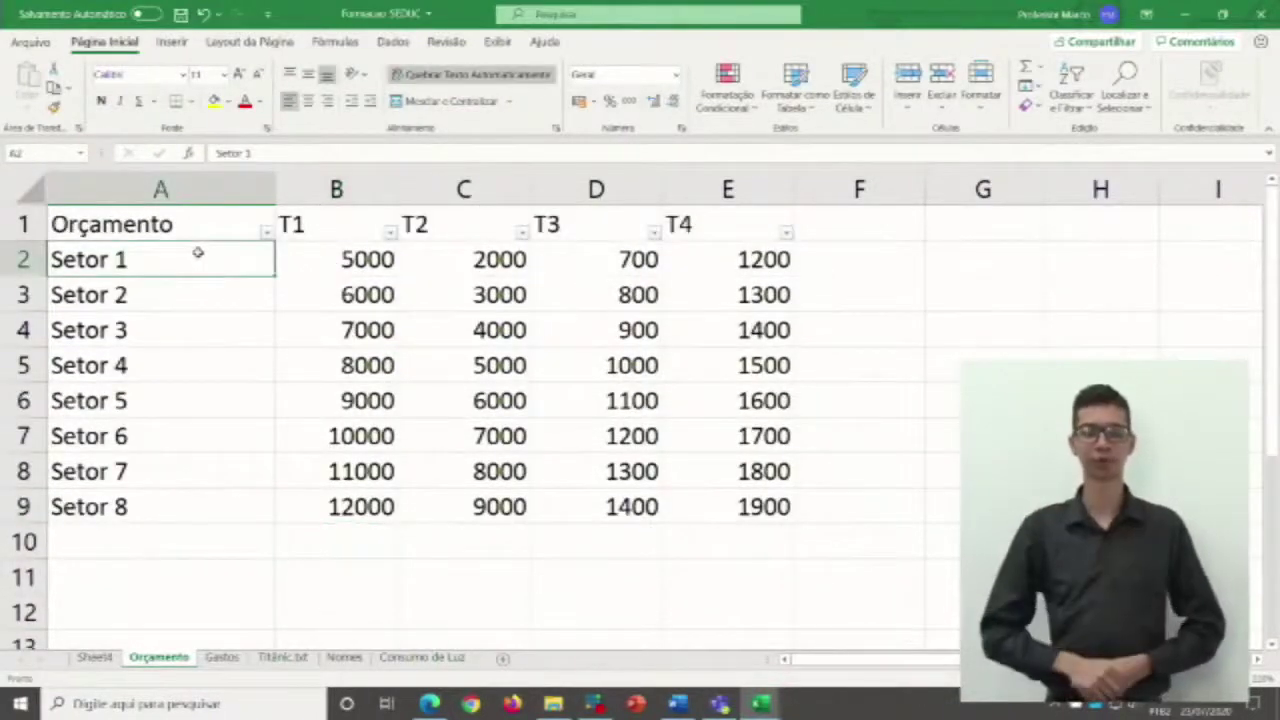
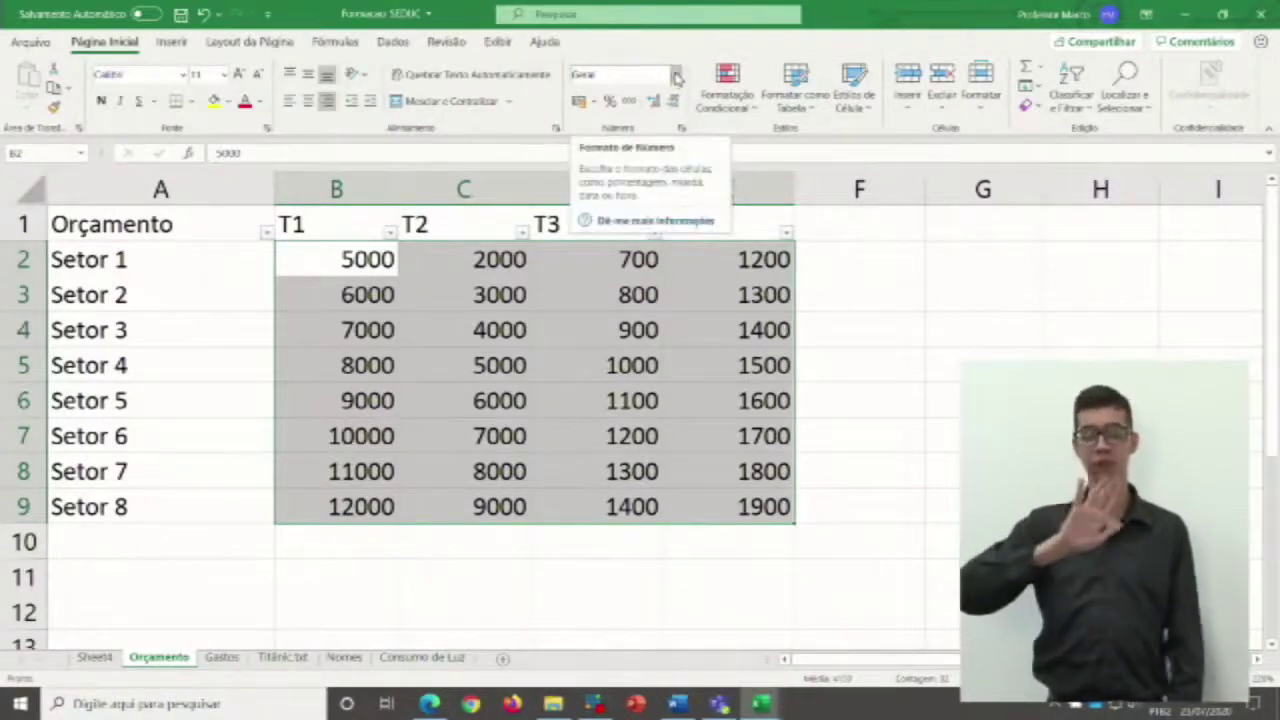
Apply the Moeda format to the budget values in B2:E9 and autofit the T1 column's width.
click(676, 76)
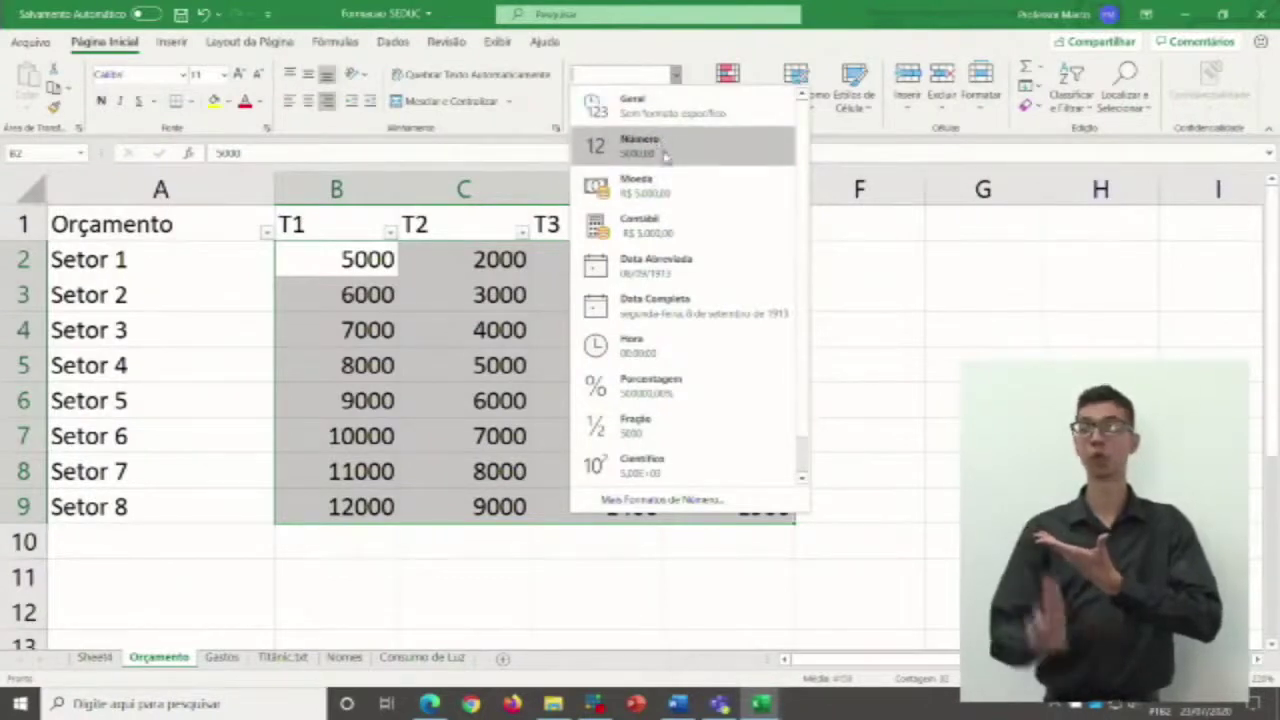
click(668, 188)
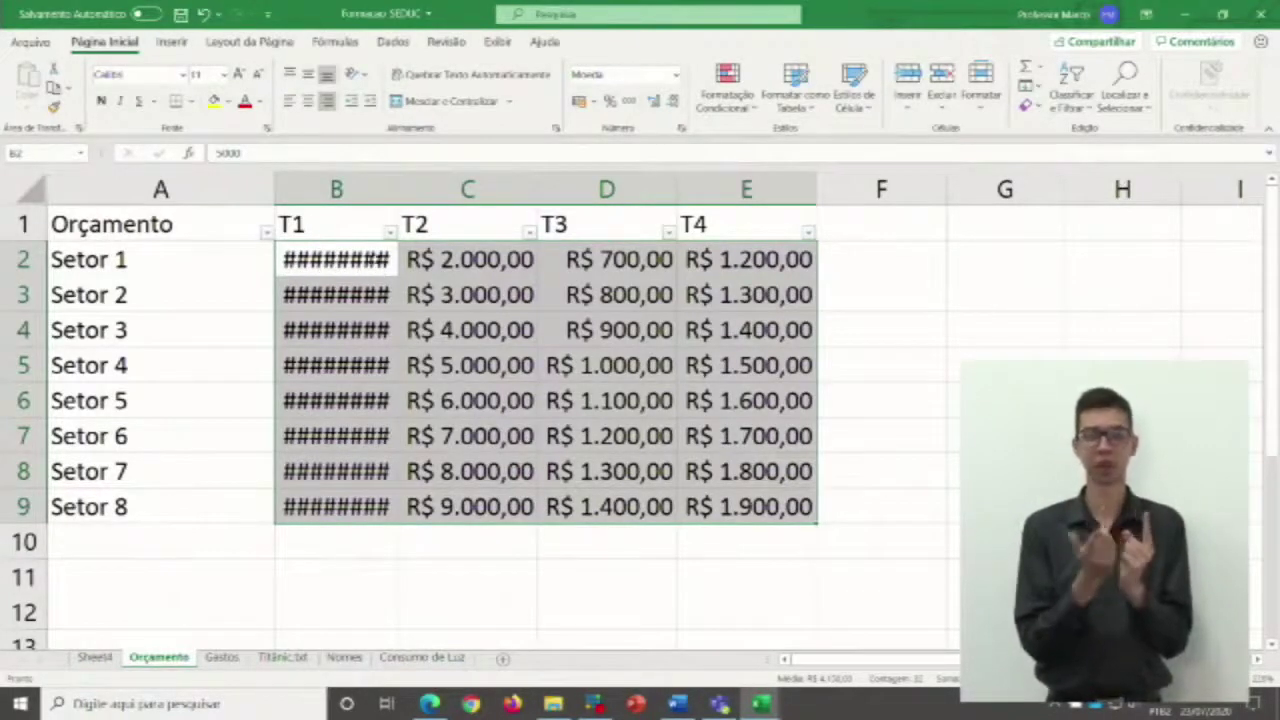
double_click(398, 183)
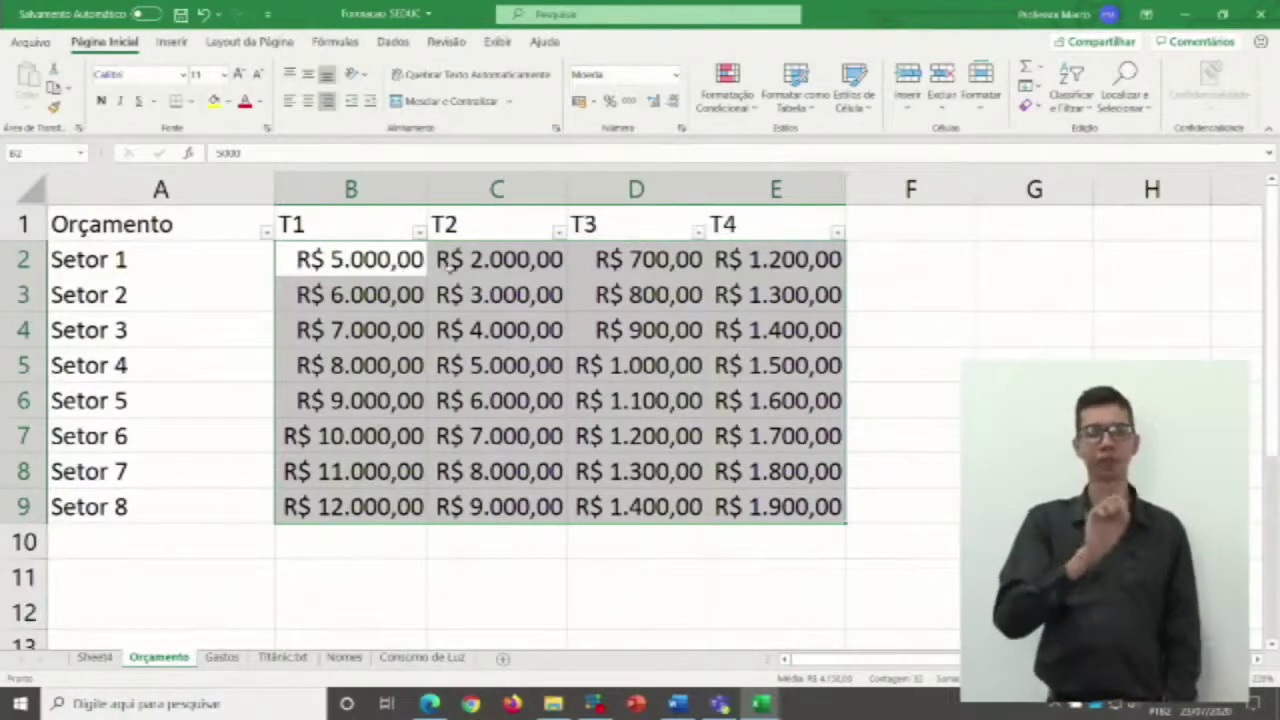
Change the number format of the budget values in B2:E9 to Contábil.
click(676, 74)
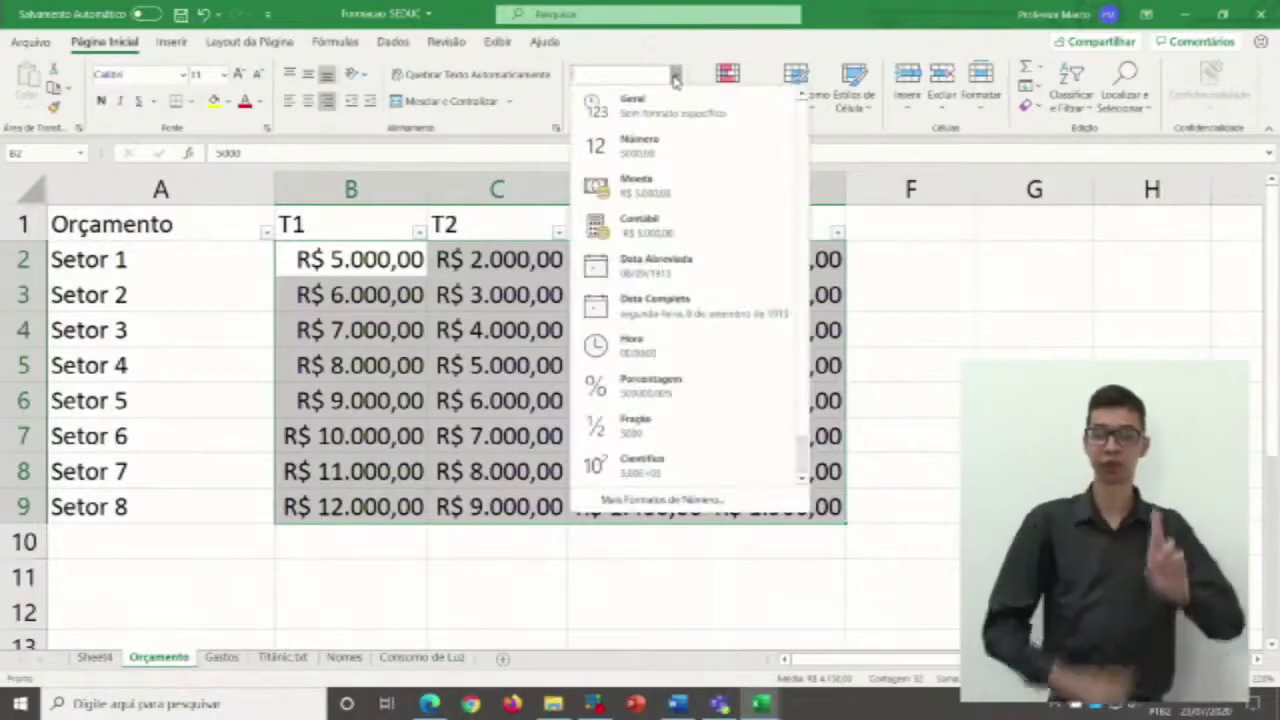
click(671, 233)
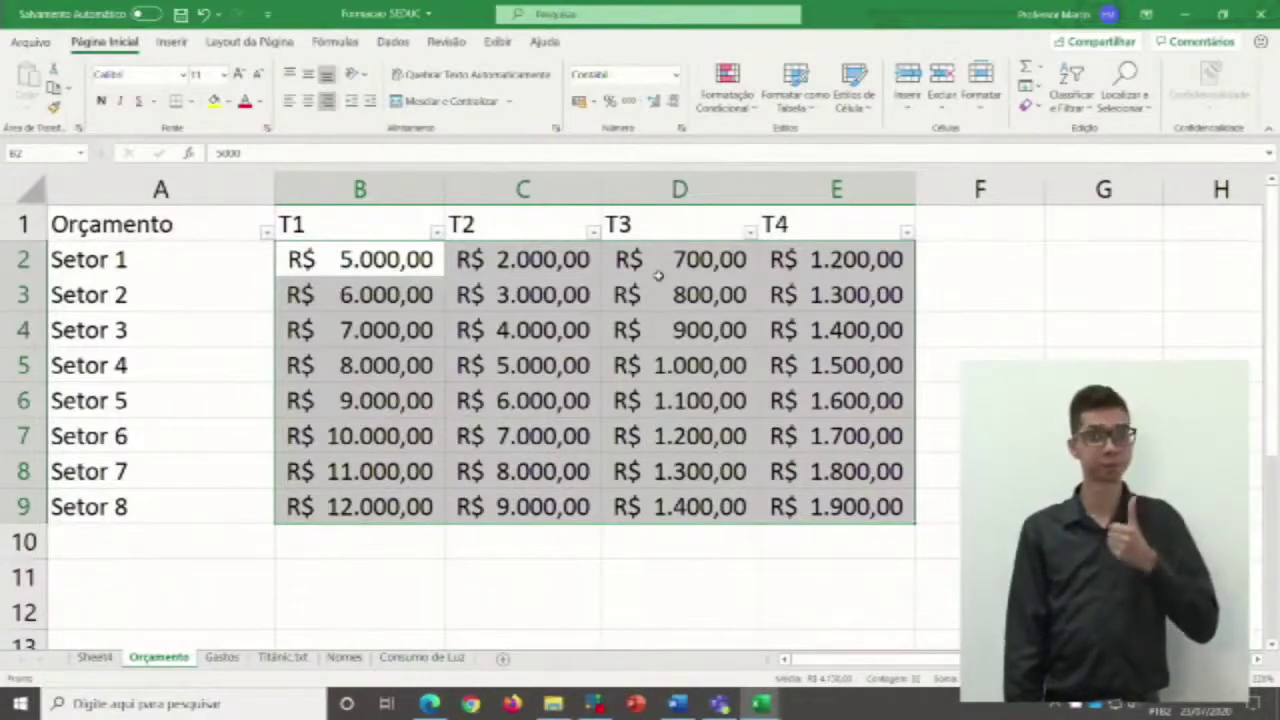
Open the full number format options for B2:E9 and choose the Personalizado category.
click(677, 75)
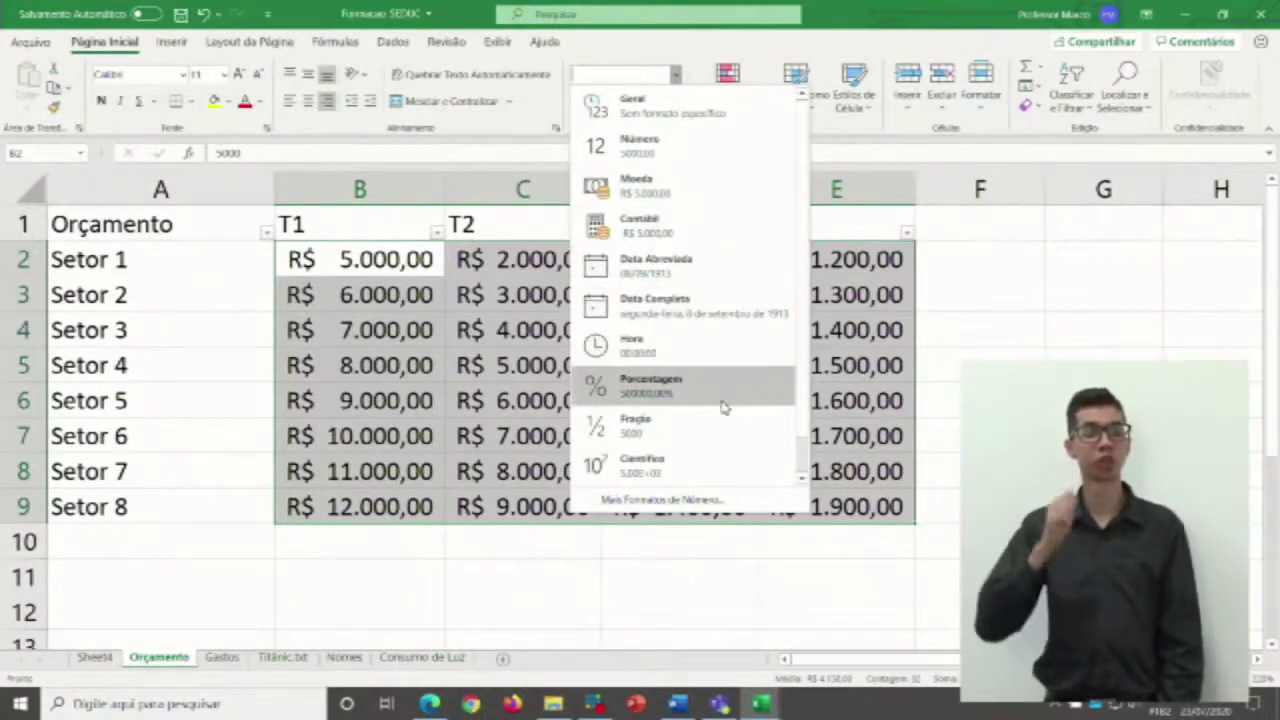
scroll(681, 438, down, 1)
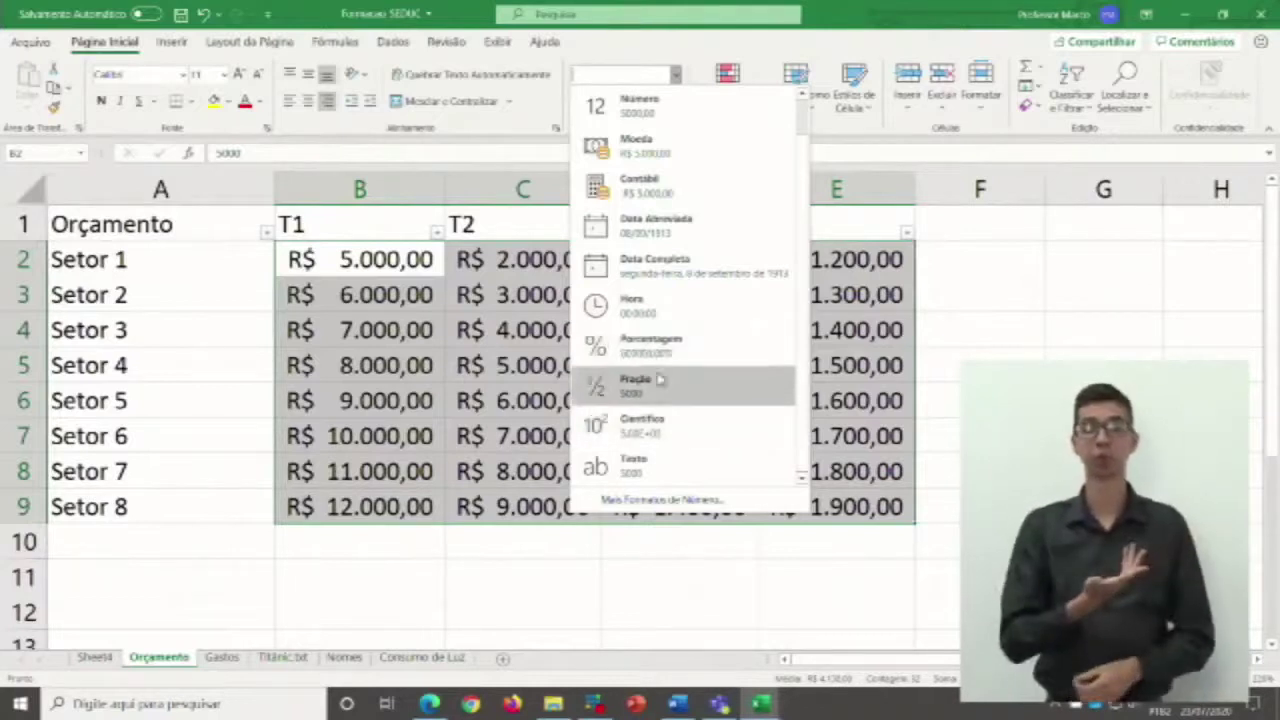
click(640, 500)
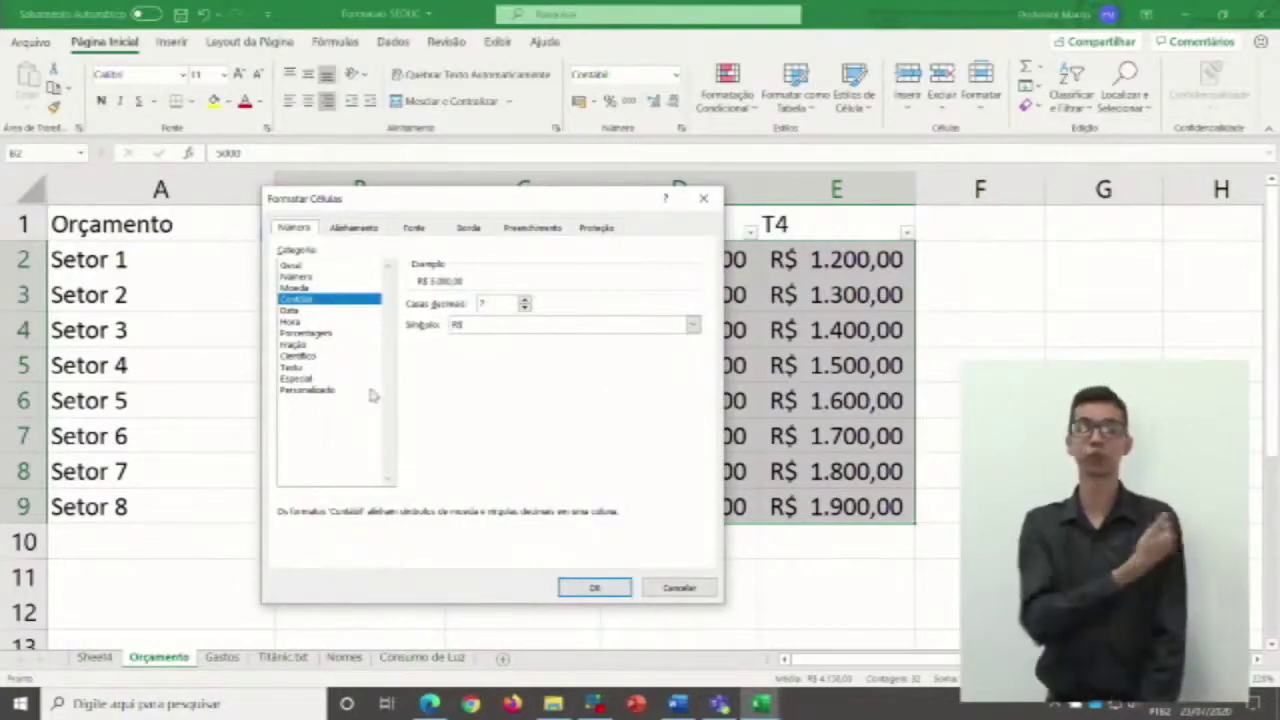
click(313, 390)
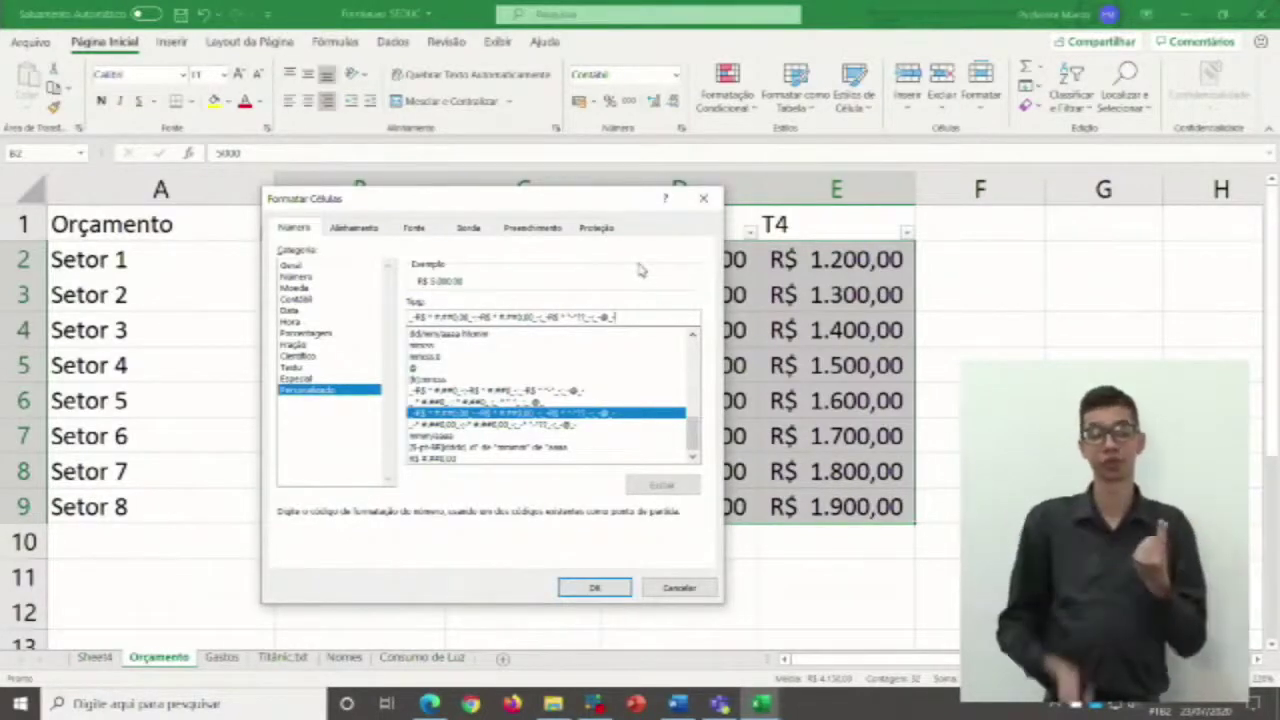
Try to append the word "reais" to the end of the two-decimal R$ accounting format code.
text(;)
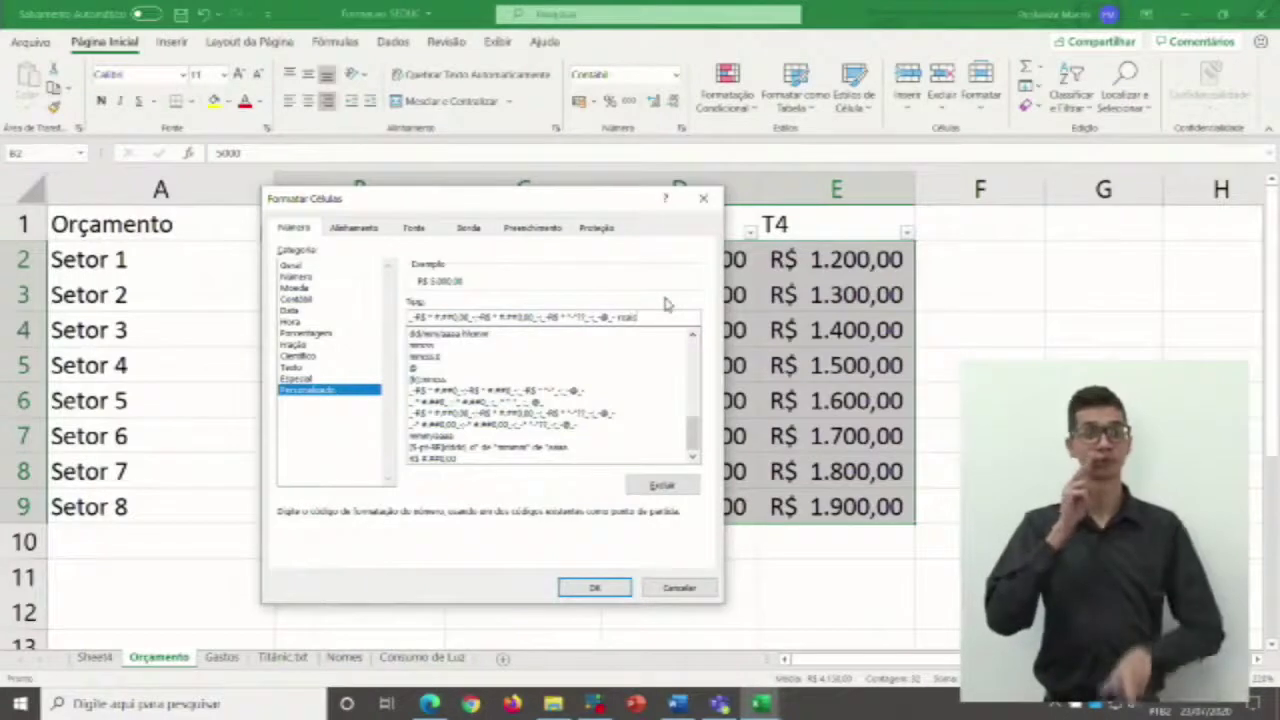
key(BackSpace)
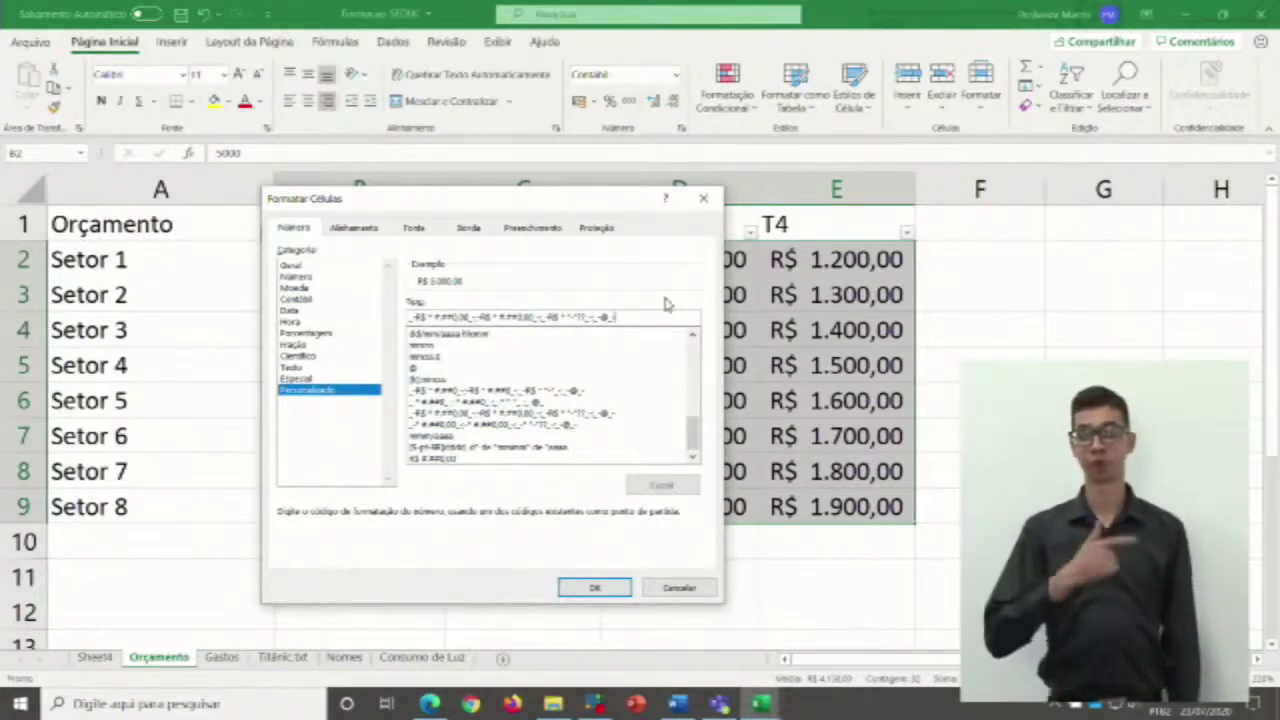
text(-;@)
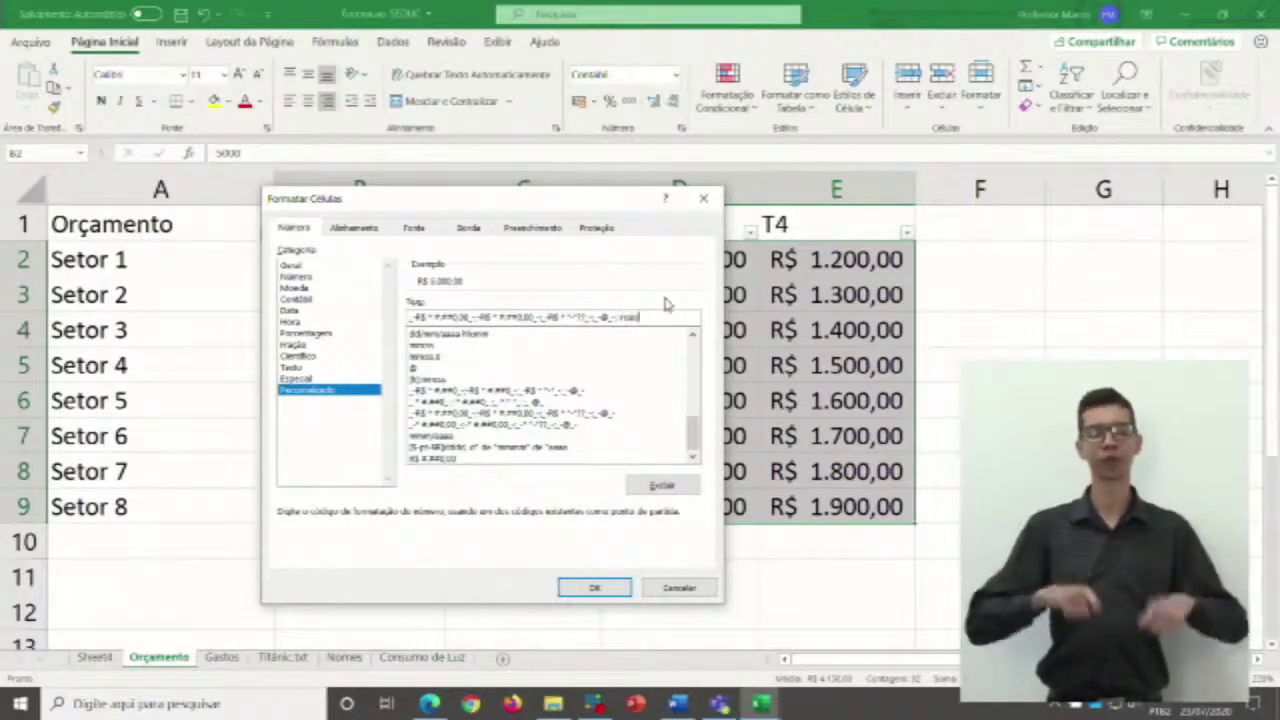
key(Return)
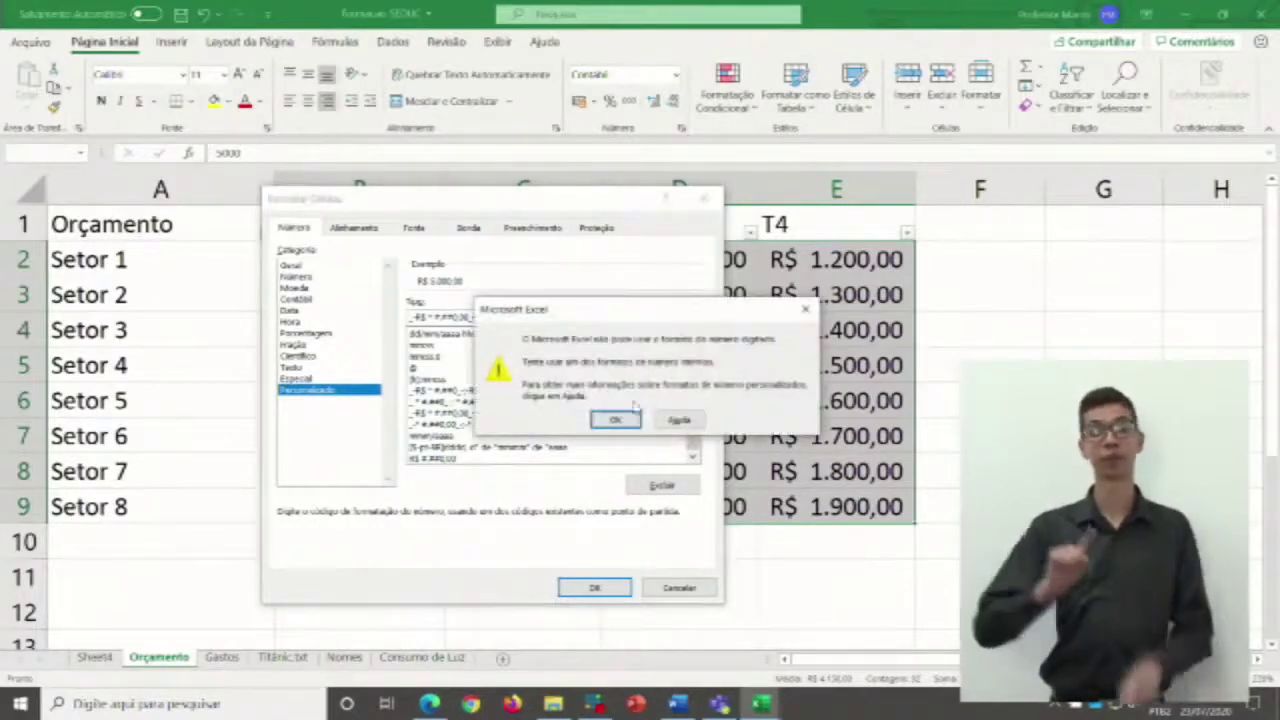
click(617, 421)
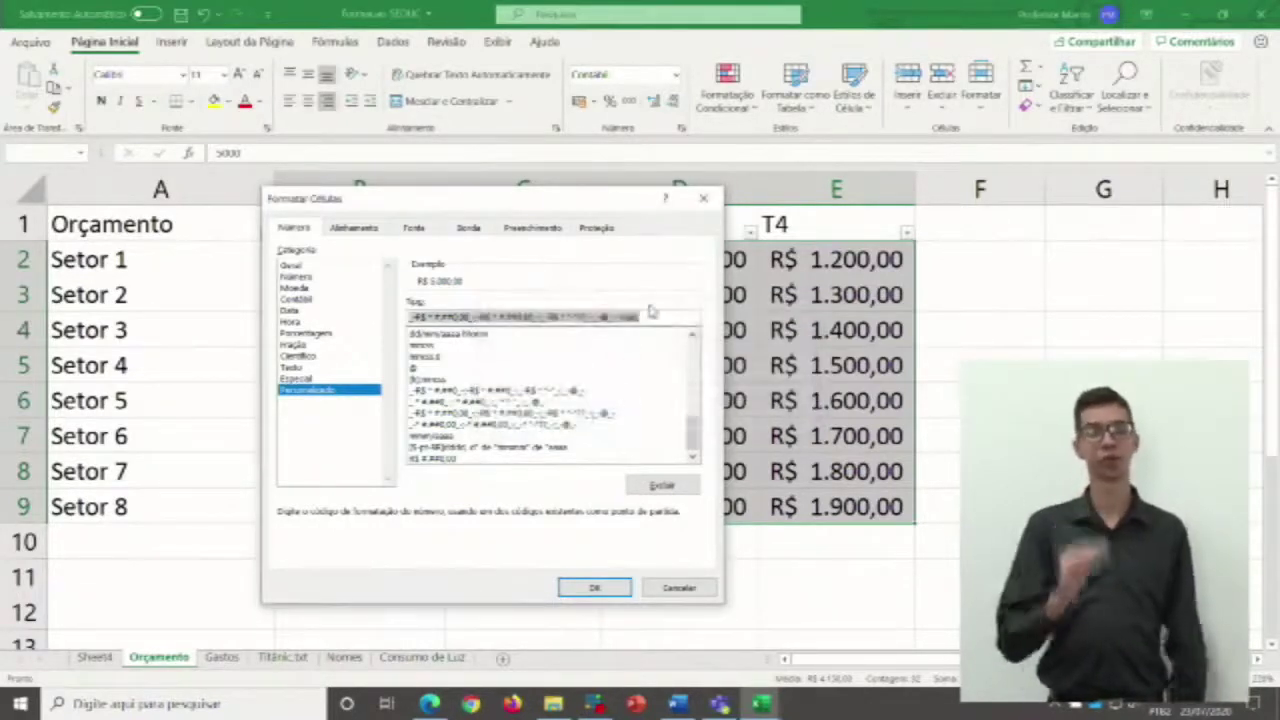
click(660, 317)
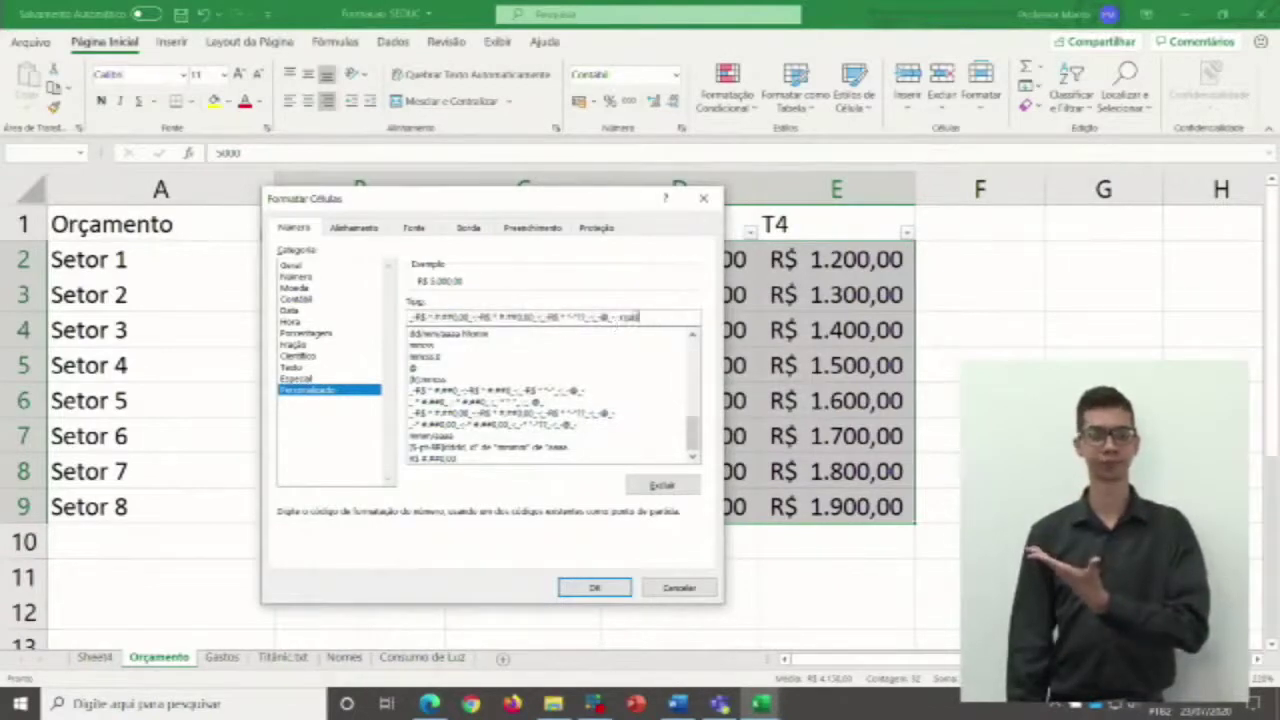
drag(653, 316, 612, 318)
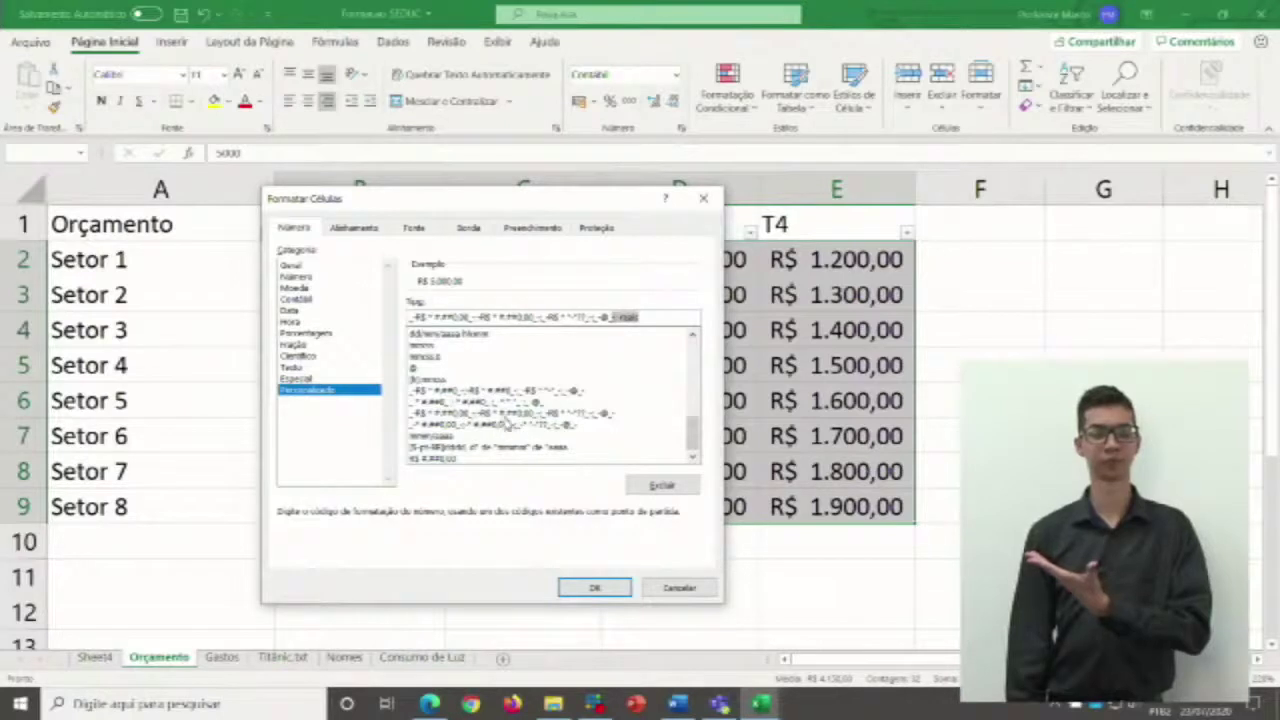
Reselect the two-decimal R$ accounting code, try adding text beside its @ placeholder, and remove the added text.
click(509, 414)
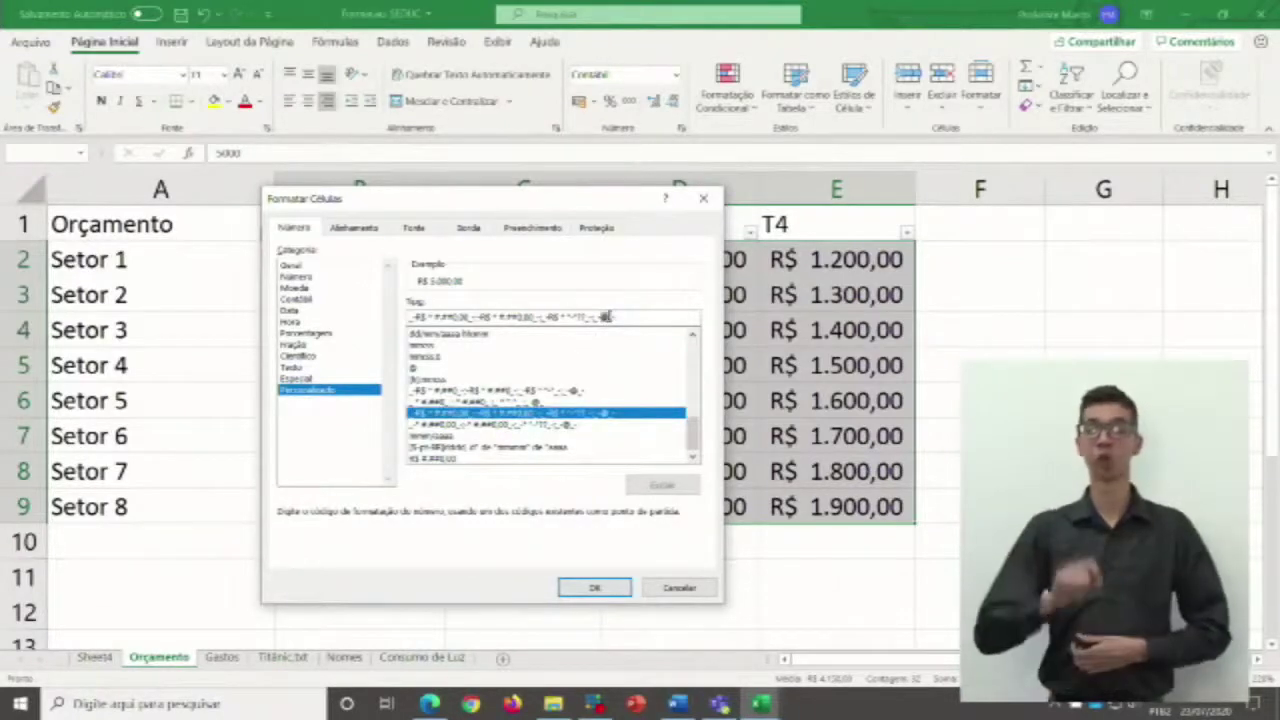
text(mil)
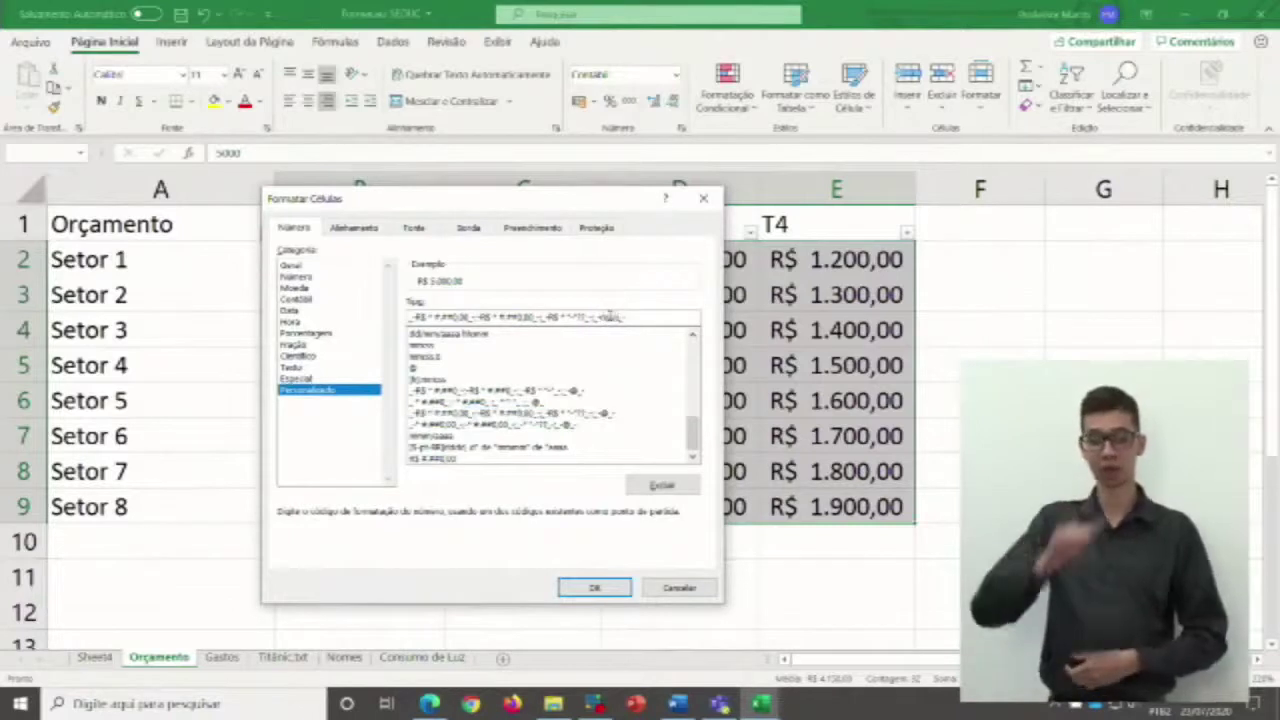
key(Return)
click(612, 419)
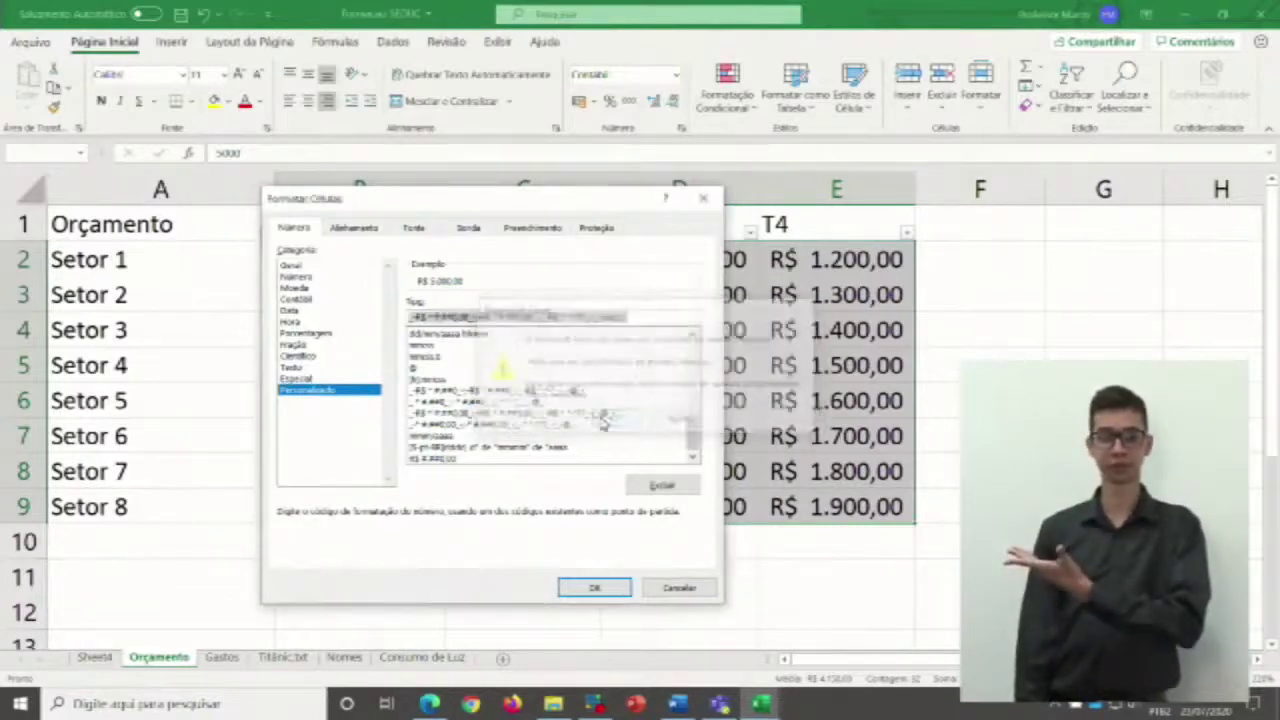
click(622, 317)
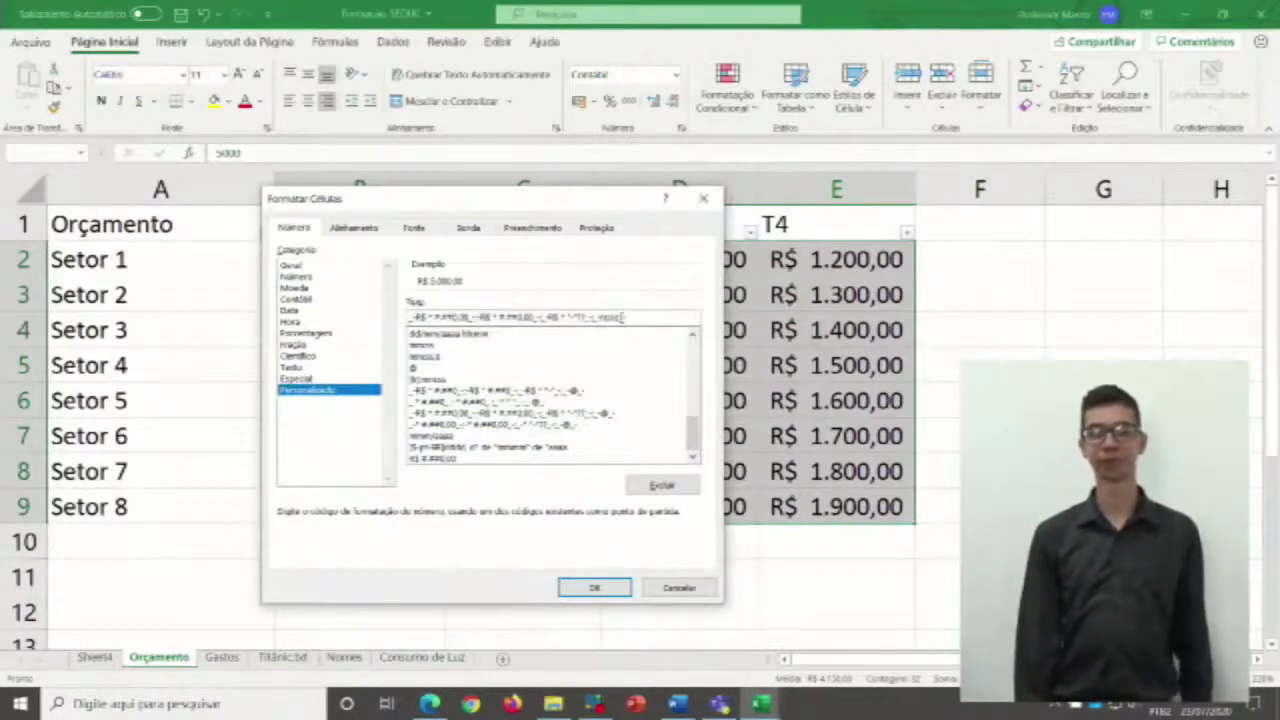
double_click(607, 317)
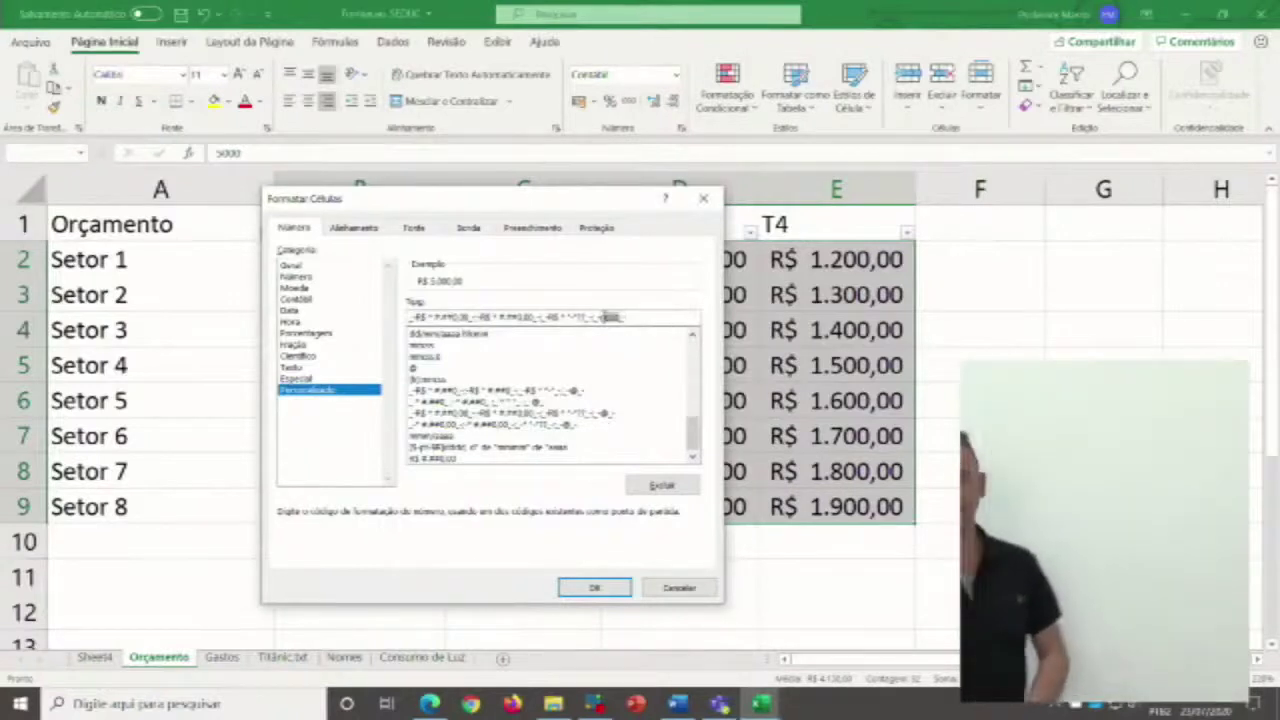
key(BackSpace)
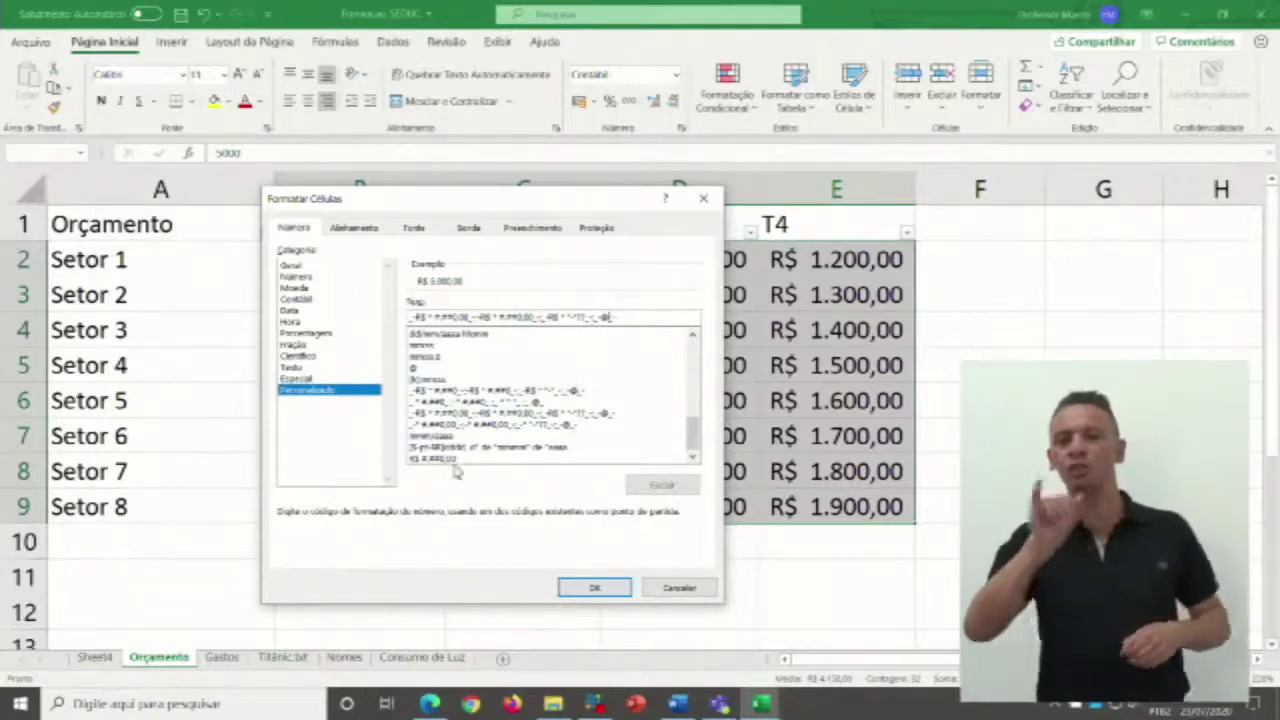
Browse the custom format codes and preview the mmm/aaaa, mm:ss,0 and 0,00E+00 types on the sample value.
click(431, 437)
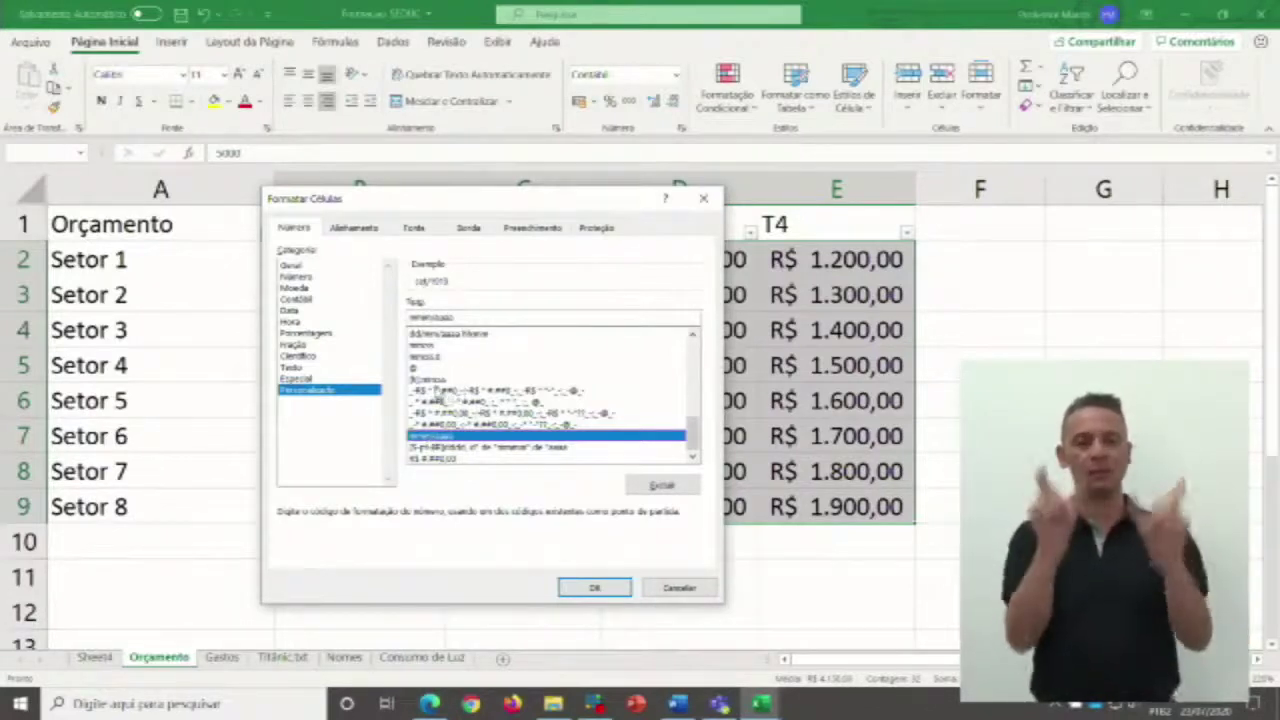
click(433, 358)
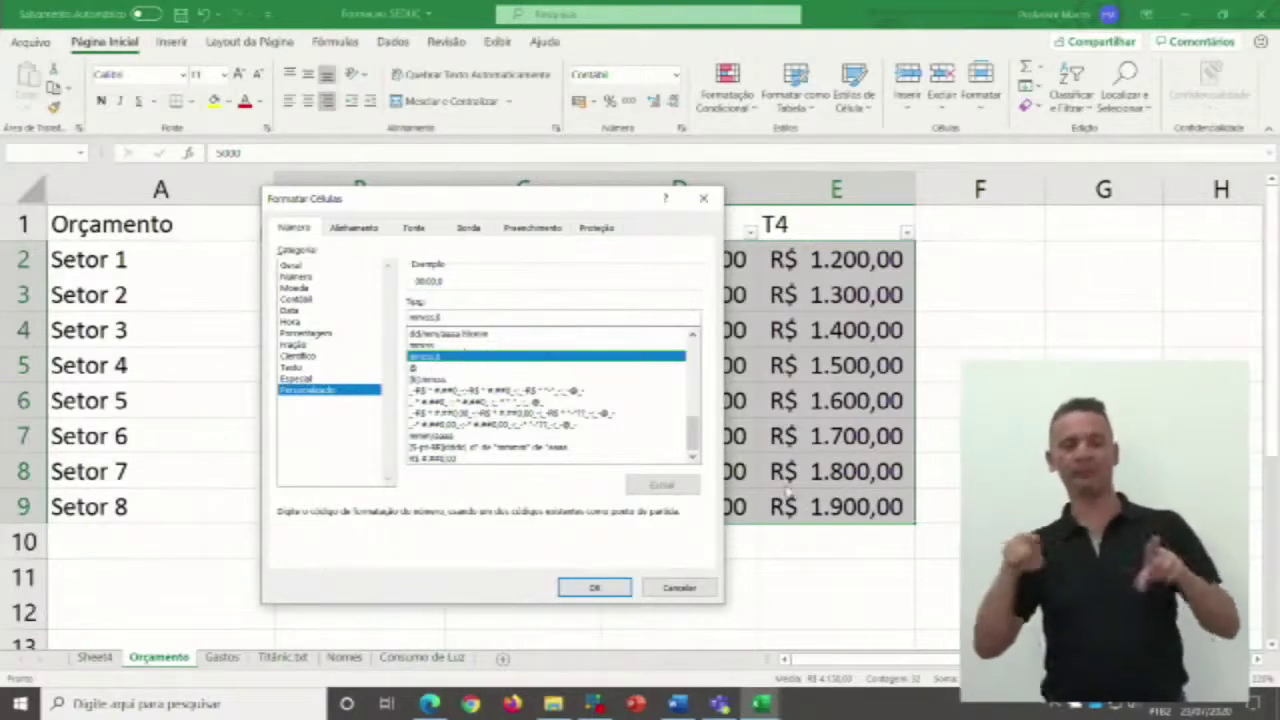
scroll(545, 415, up, 2)
scroll(543, 417, up, 3)
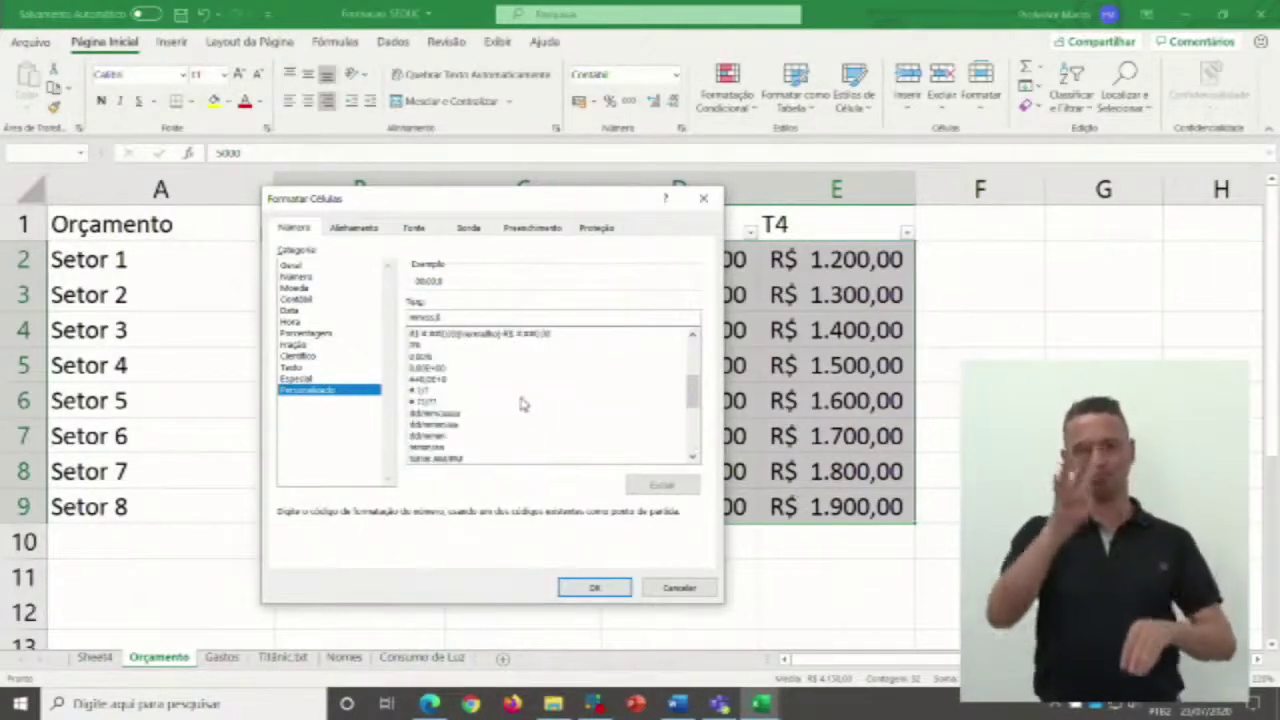
scroll(520, 402, up, 1)
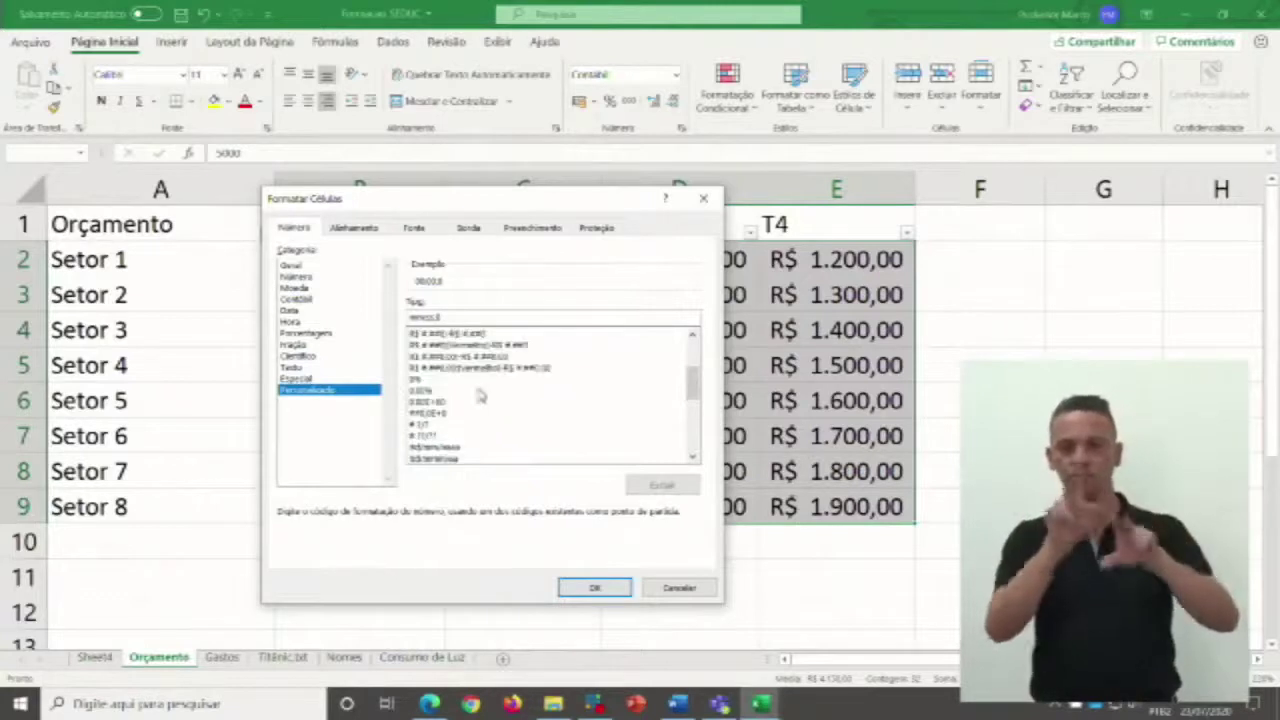
click(438, 401)
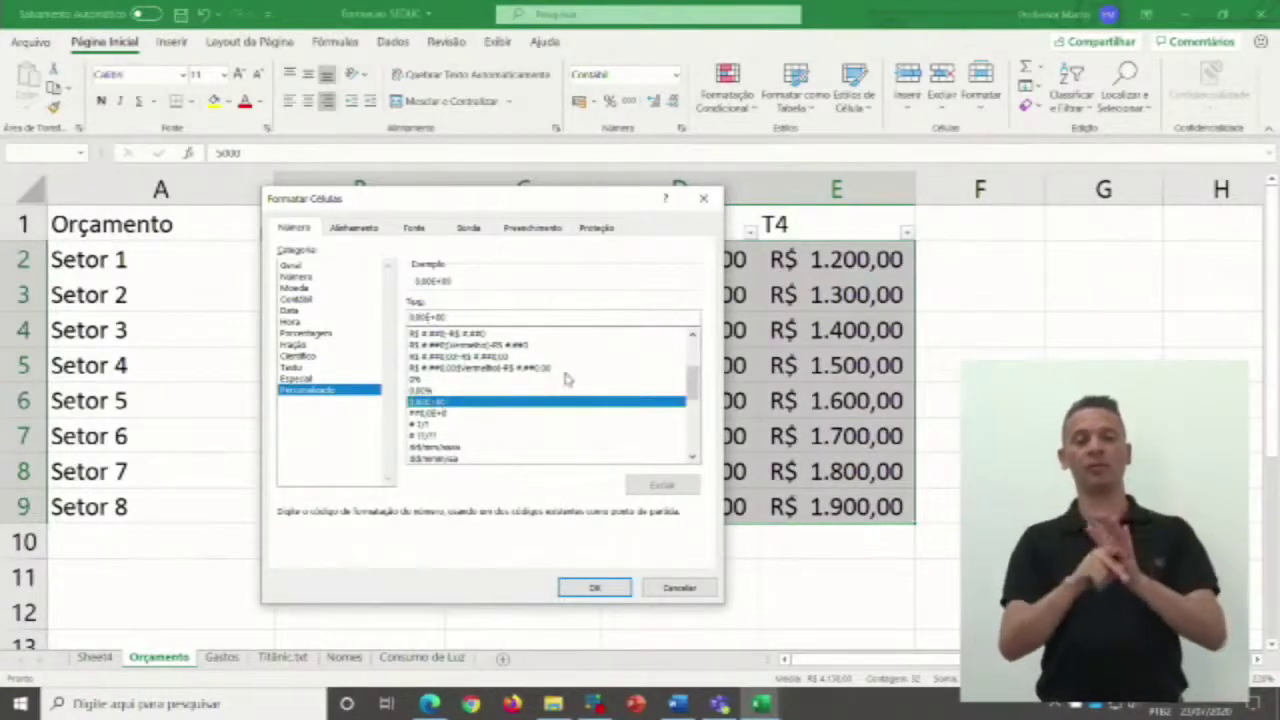
scroll(523, 440, up, 3)
scroll(528, 410, down, 10)
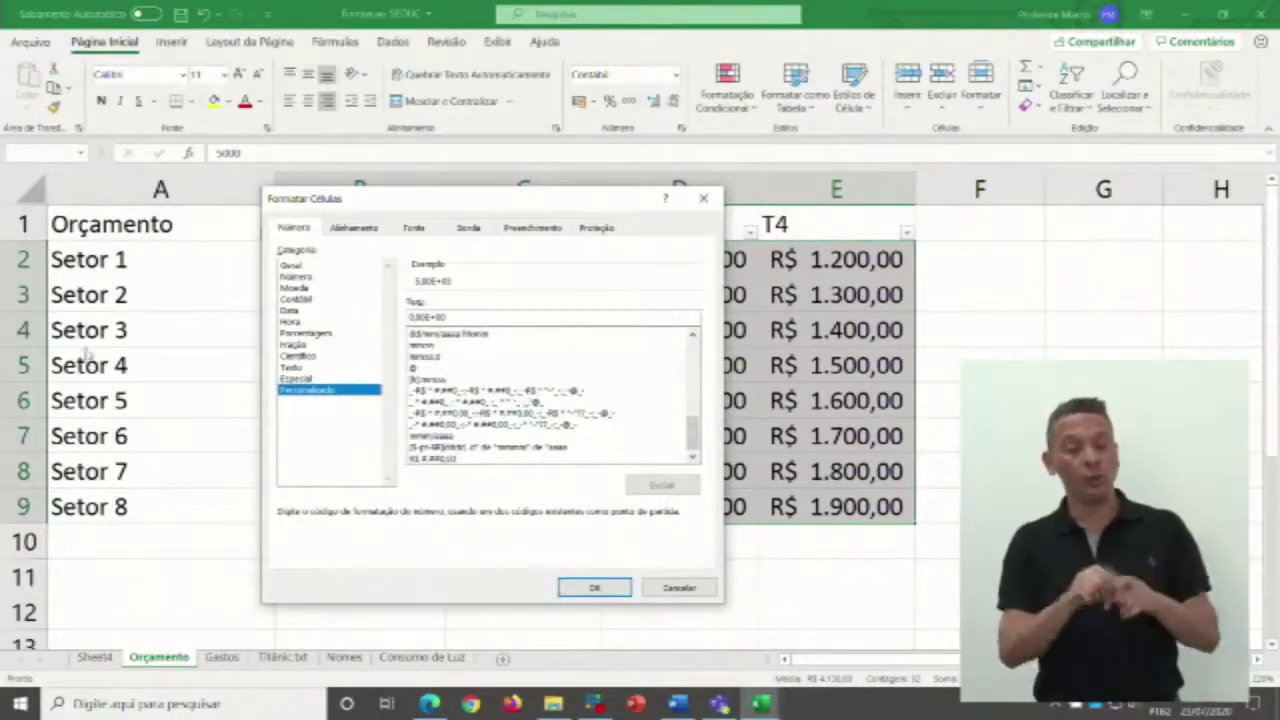
Switch the budget values in B2:E9 to the Moeda format with the R$ symbol and two decimals.
click(315, 289)
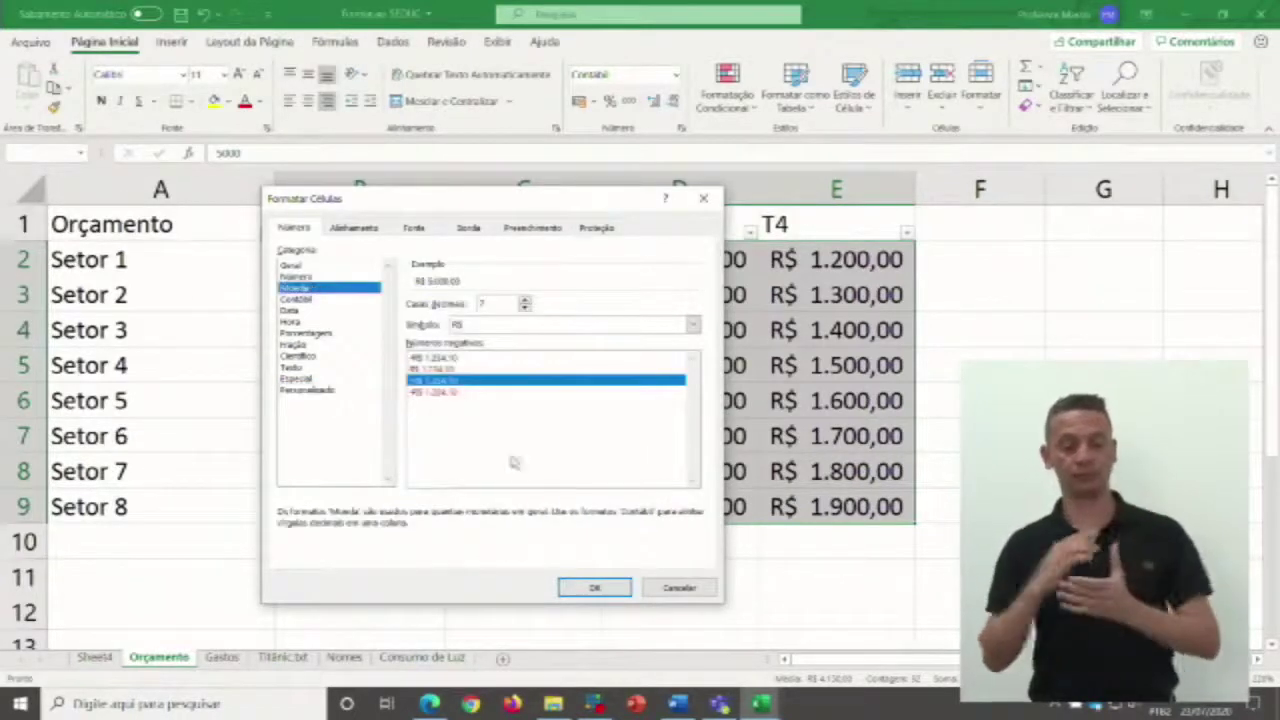
click(593, 586)
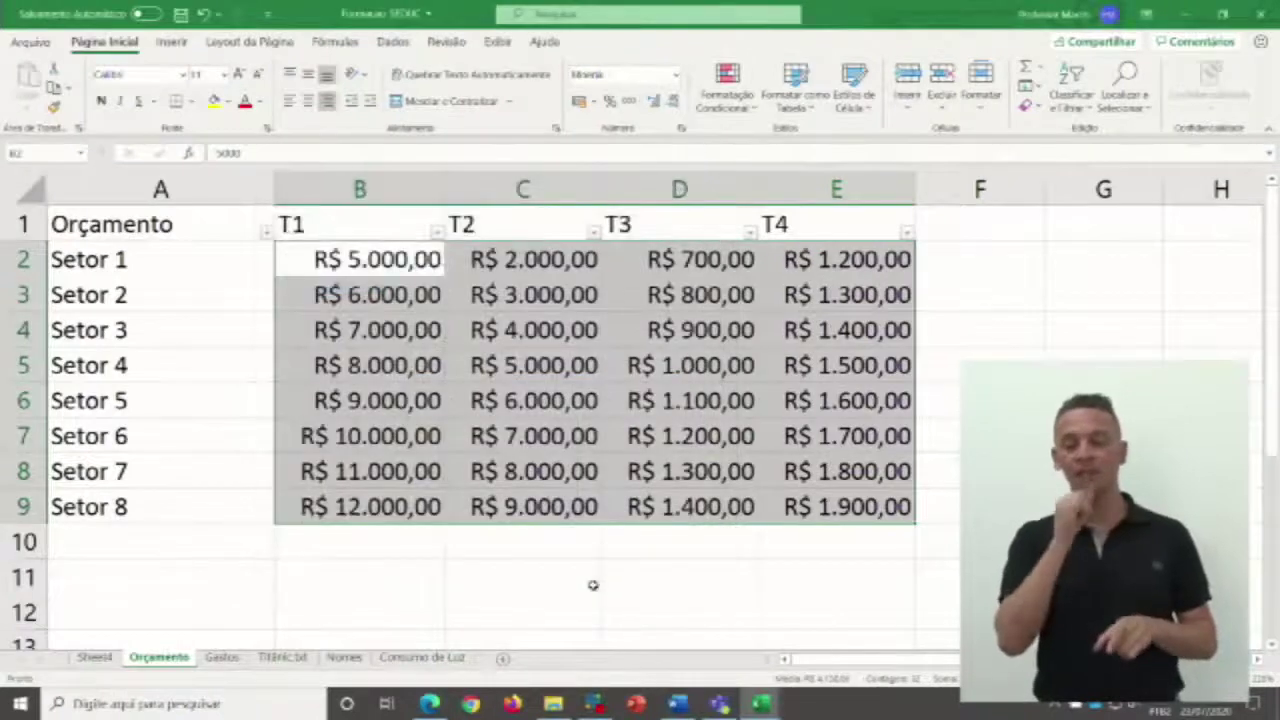
click(592, 400)
drag(672, 290, 789, 500)
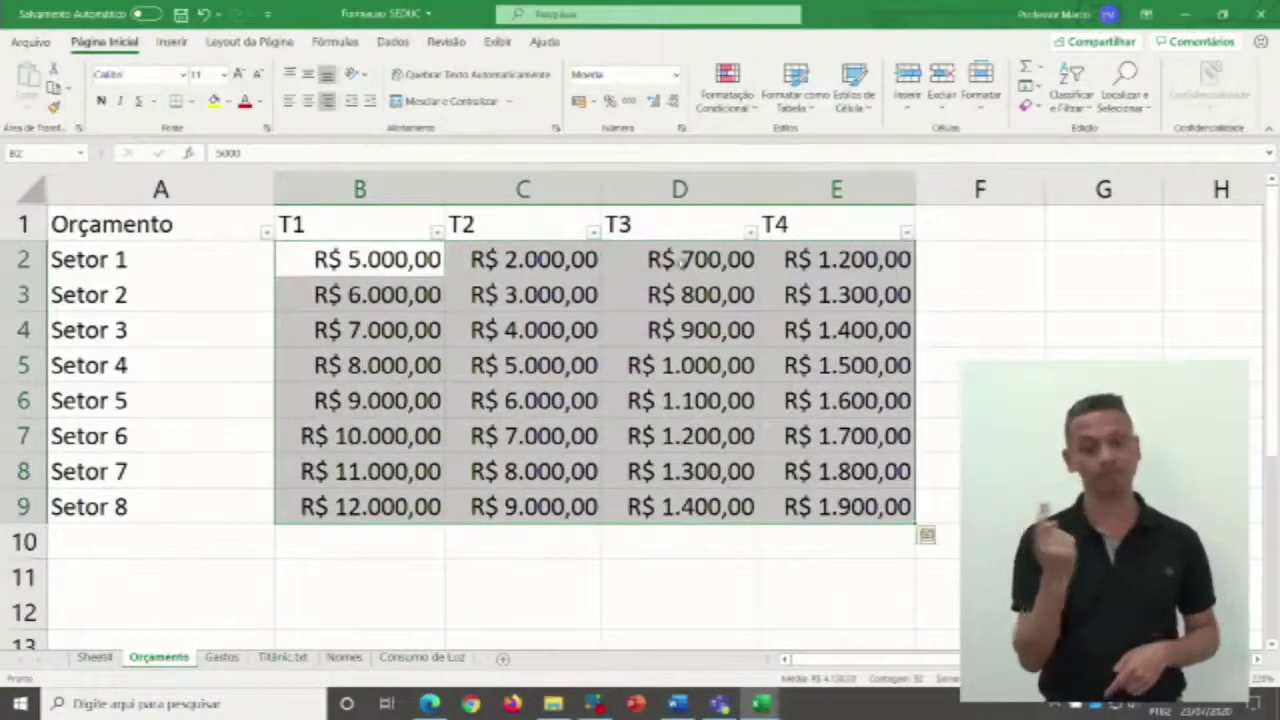
click(670, 264)
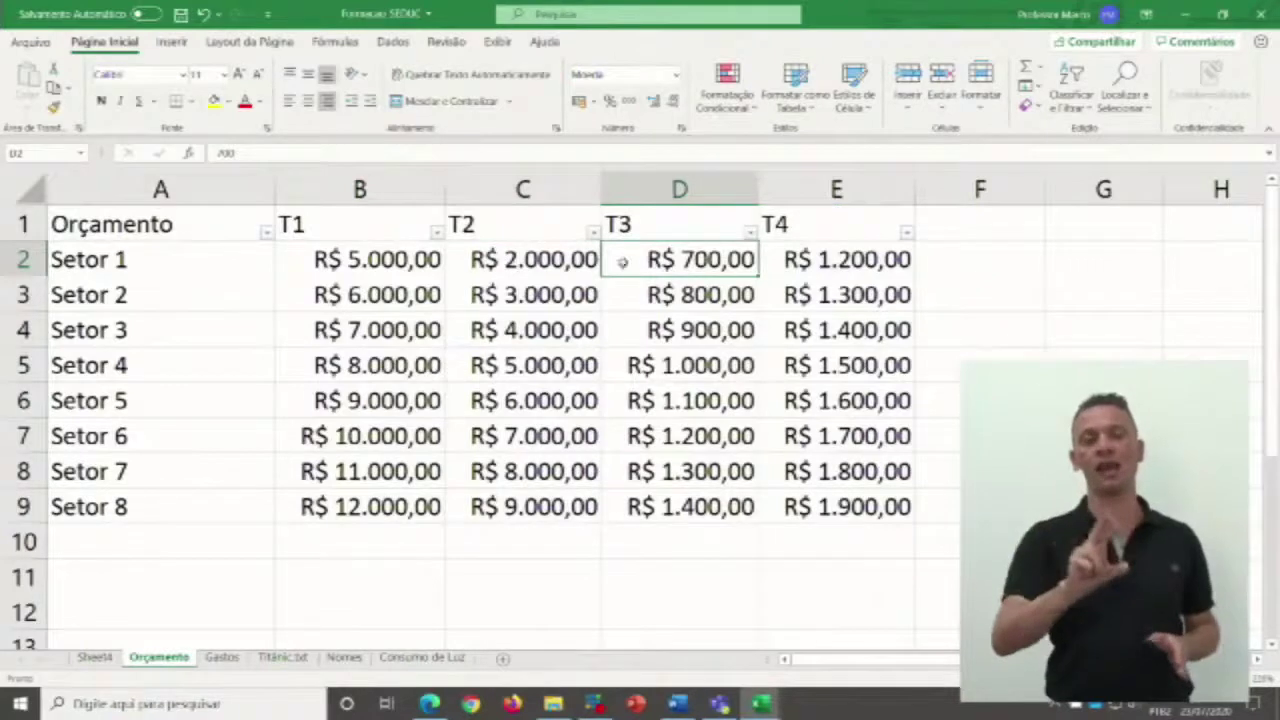
click(481, 262)
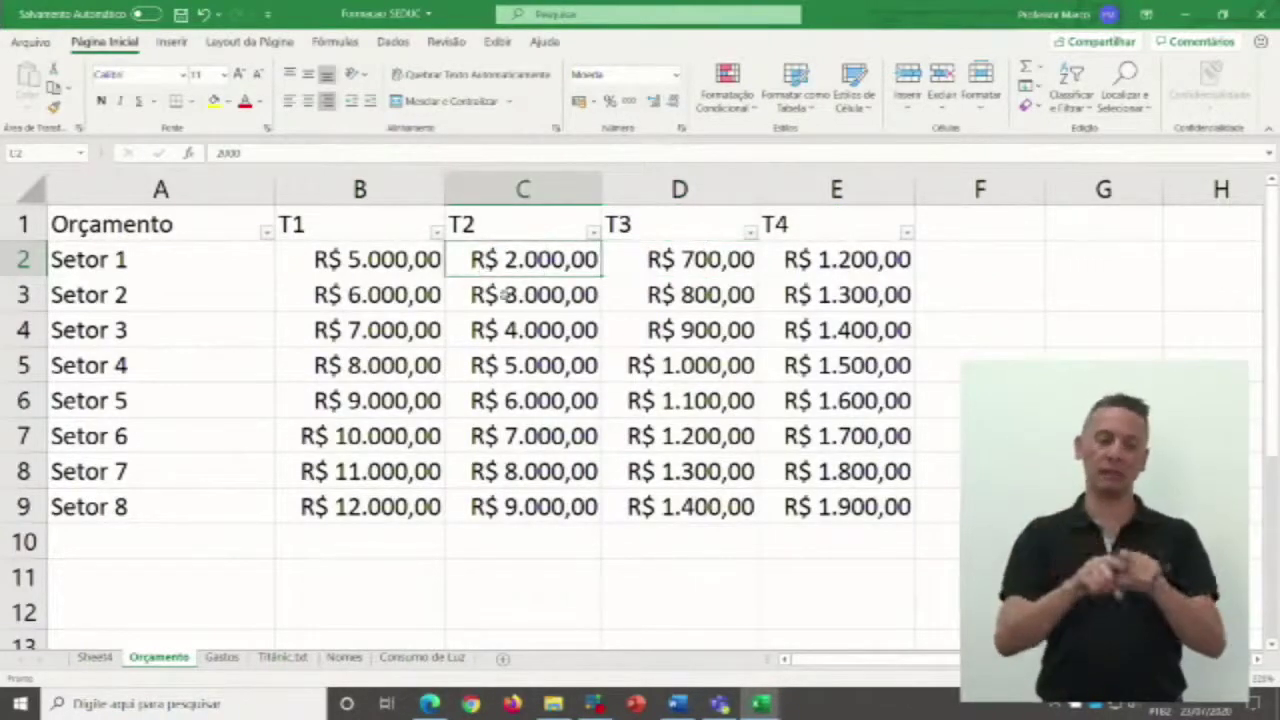
click(529, 306)
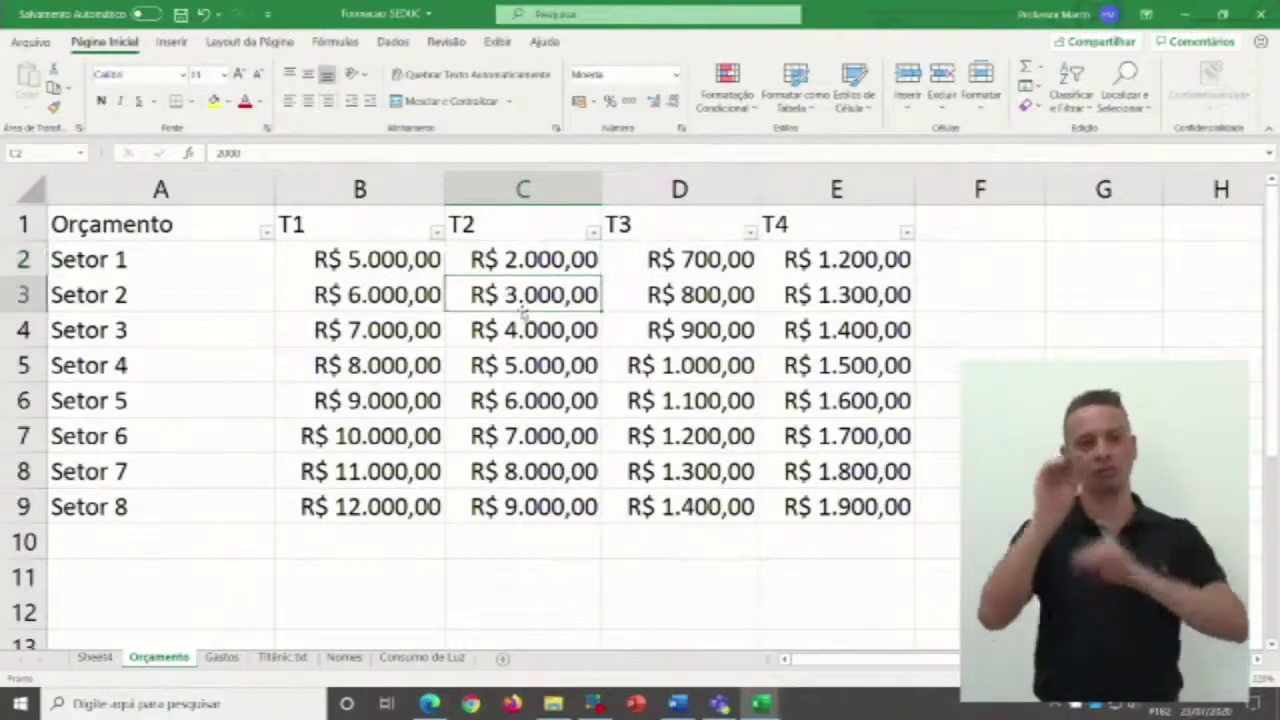
click(385, 256)
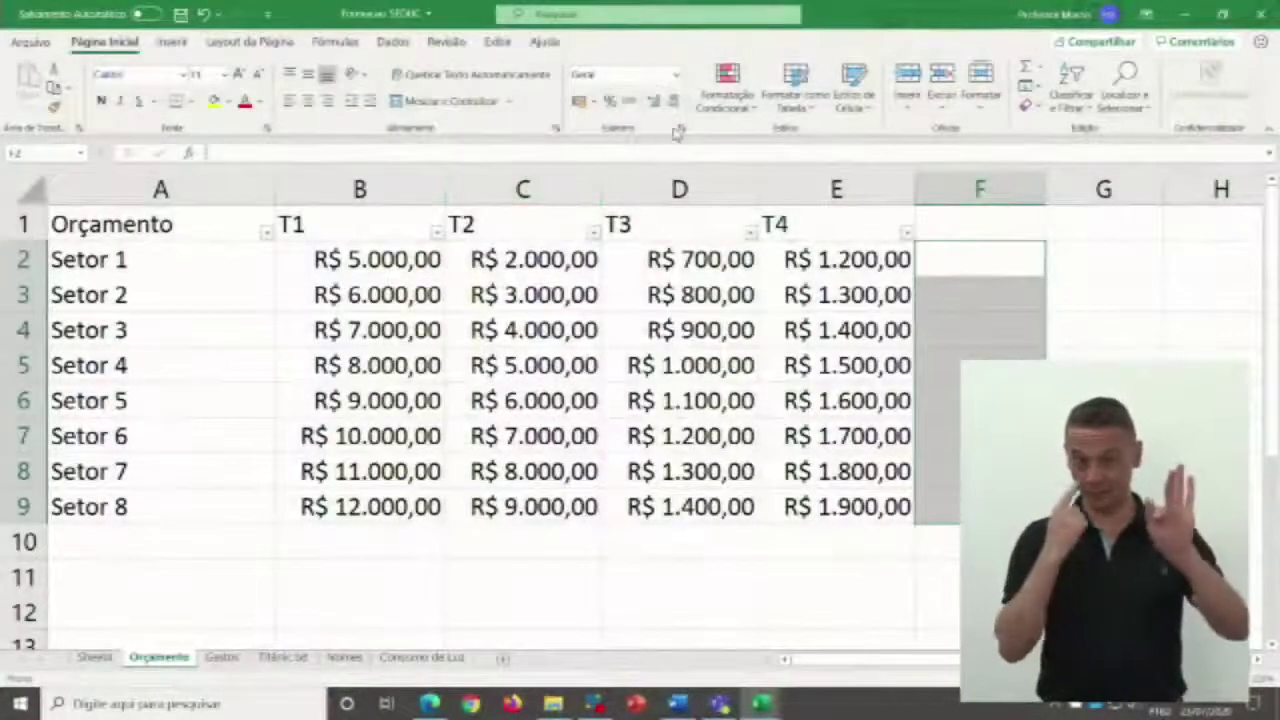
Apply the Moeda format to the empty cells F2:F9 and enter 2 in F3.
click(677, 74)
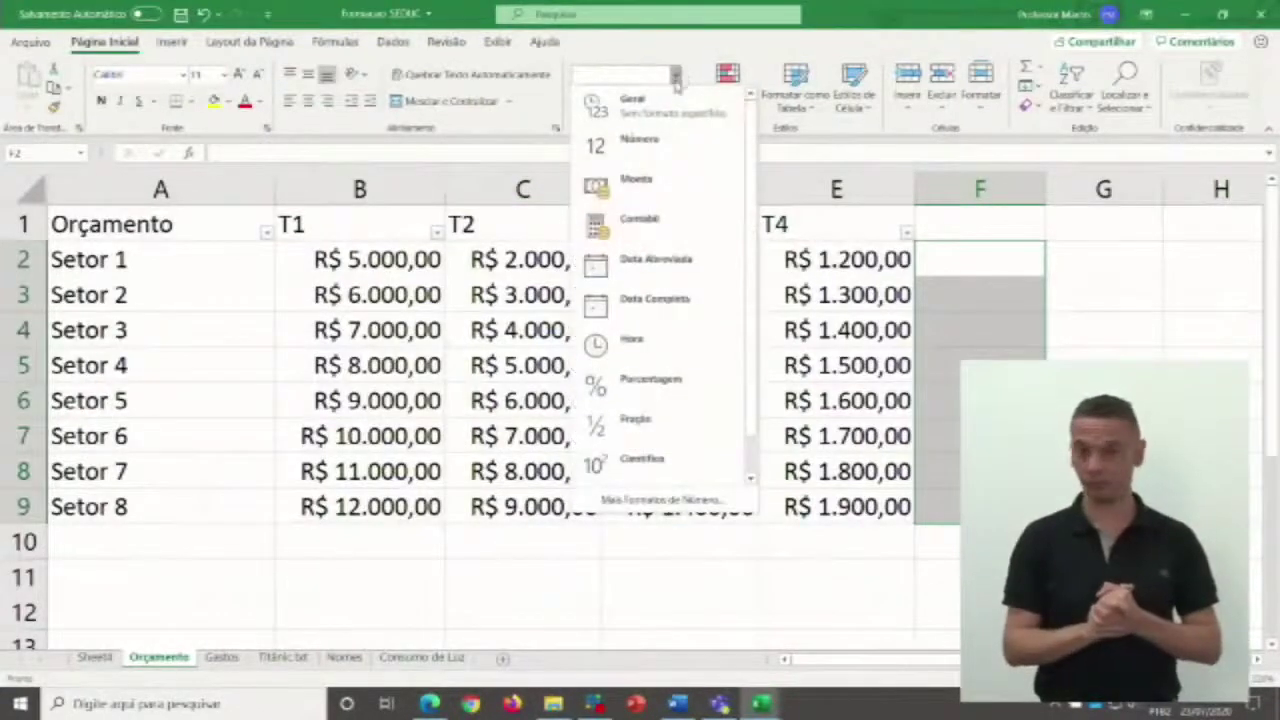
click(640, 178)
click(956, 300)
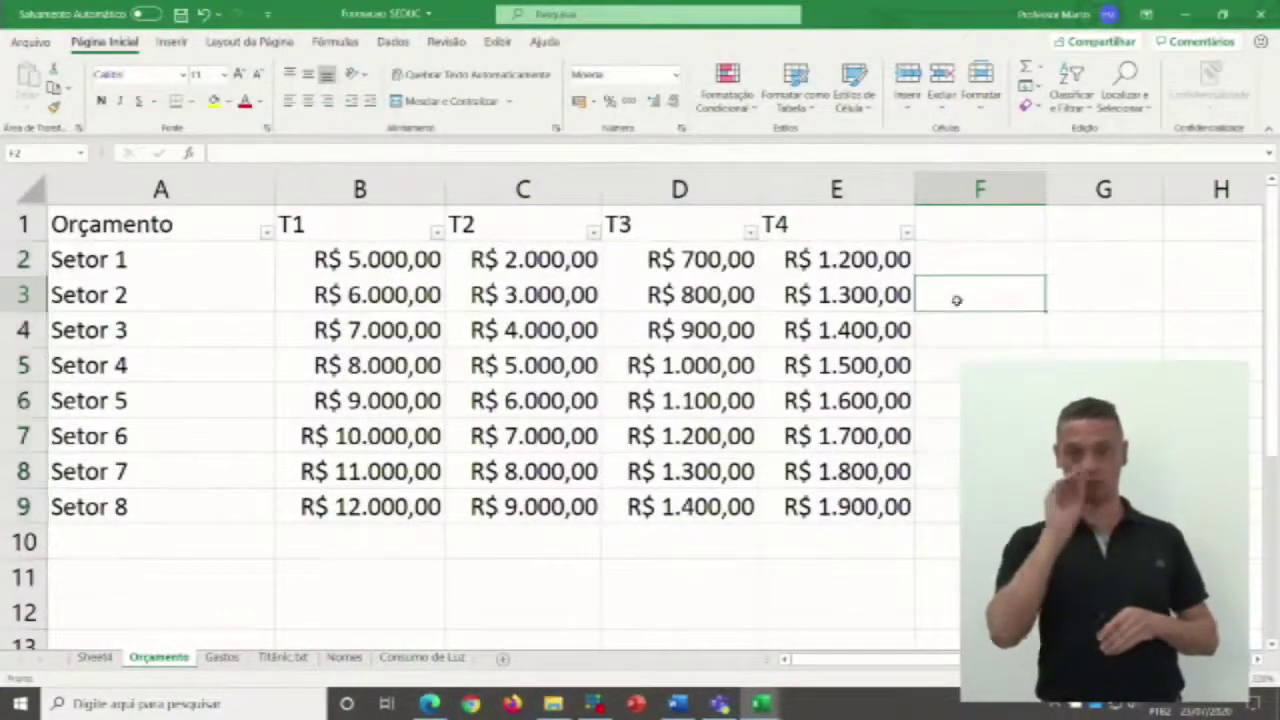
text(2)
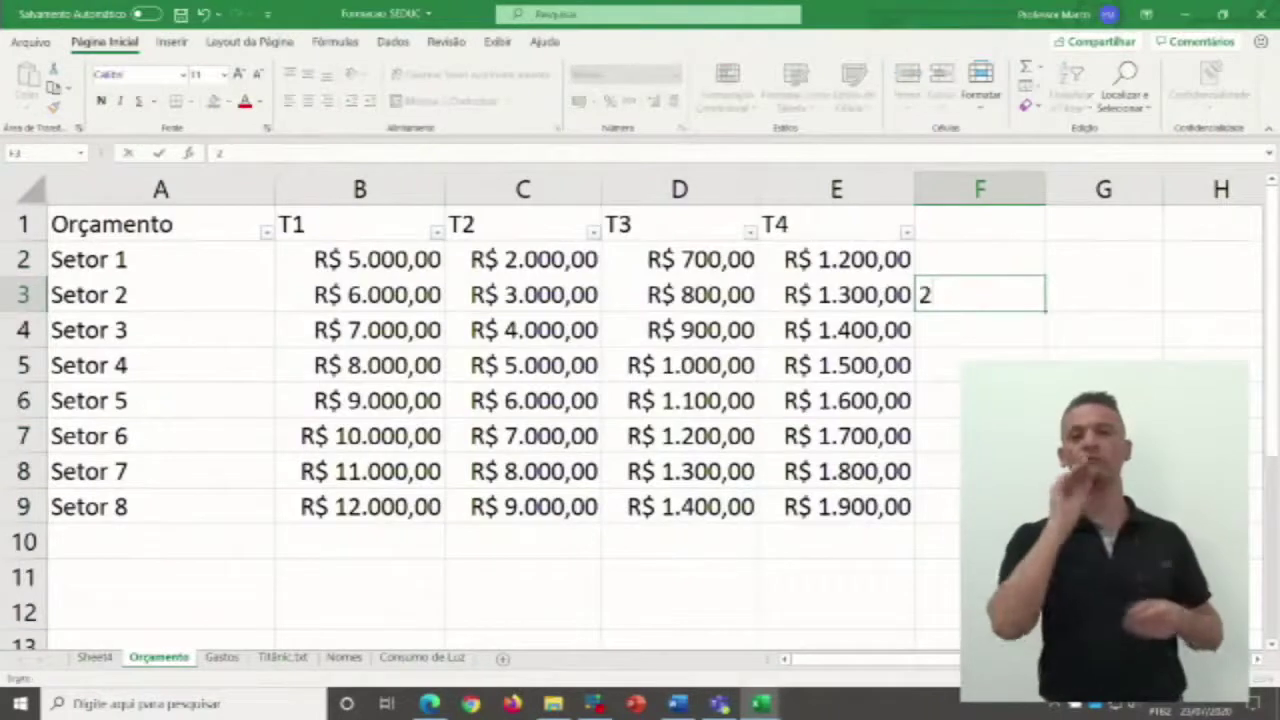
key(Return)
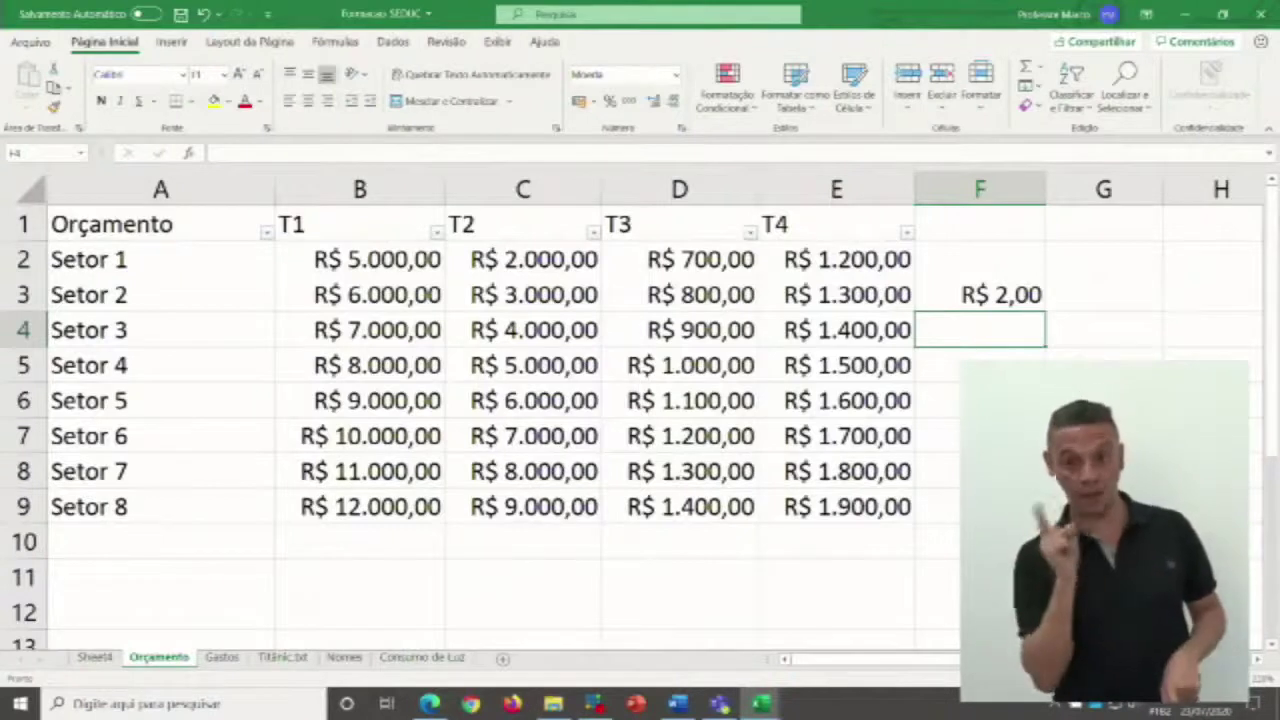
Enter 3,50 in F5 and 125,7 in F2 to try out the preset currency format.
click(980, 365)
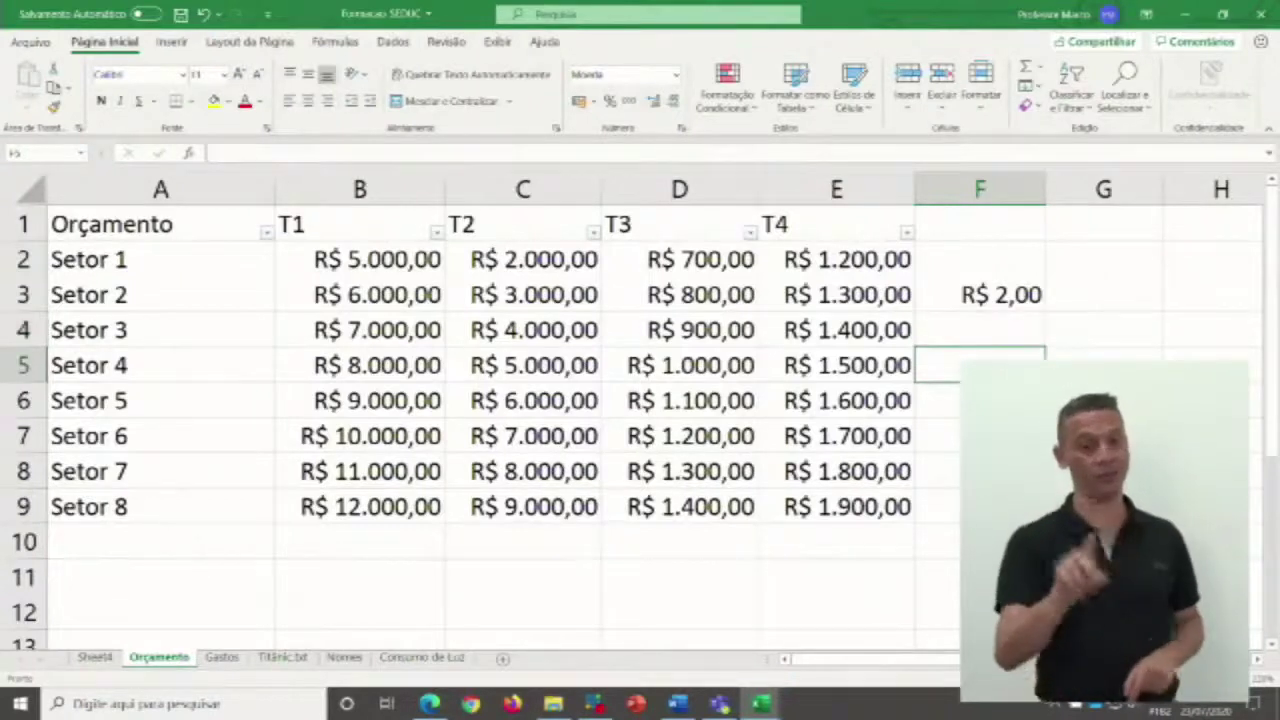
text(3,50)
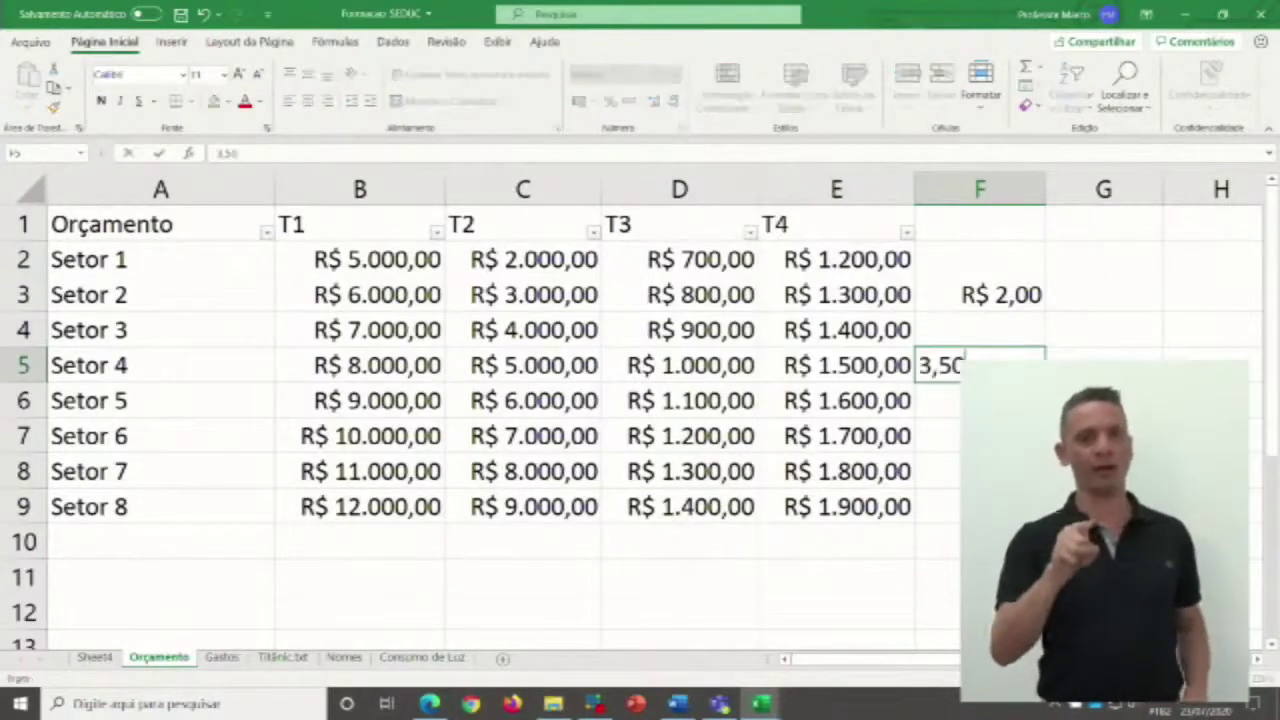
key(Return)
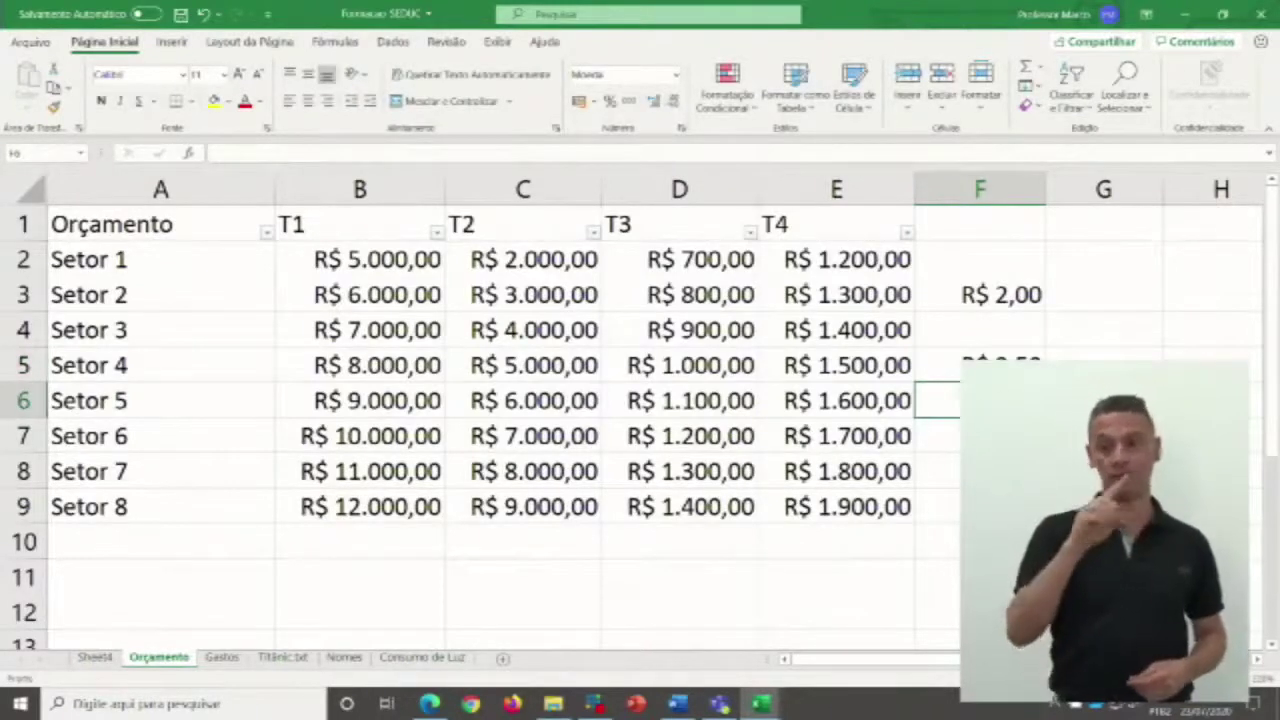
click(989, 258)
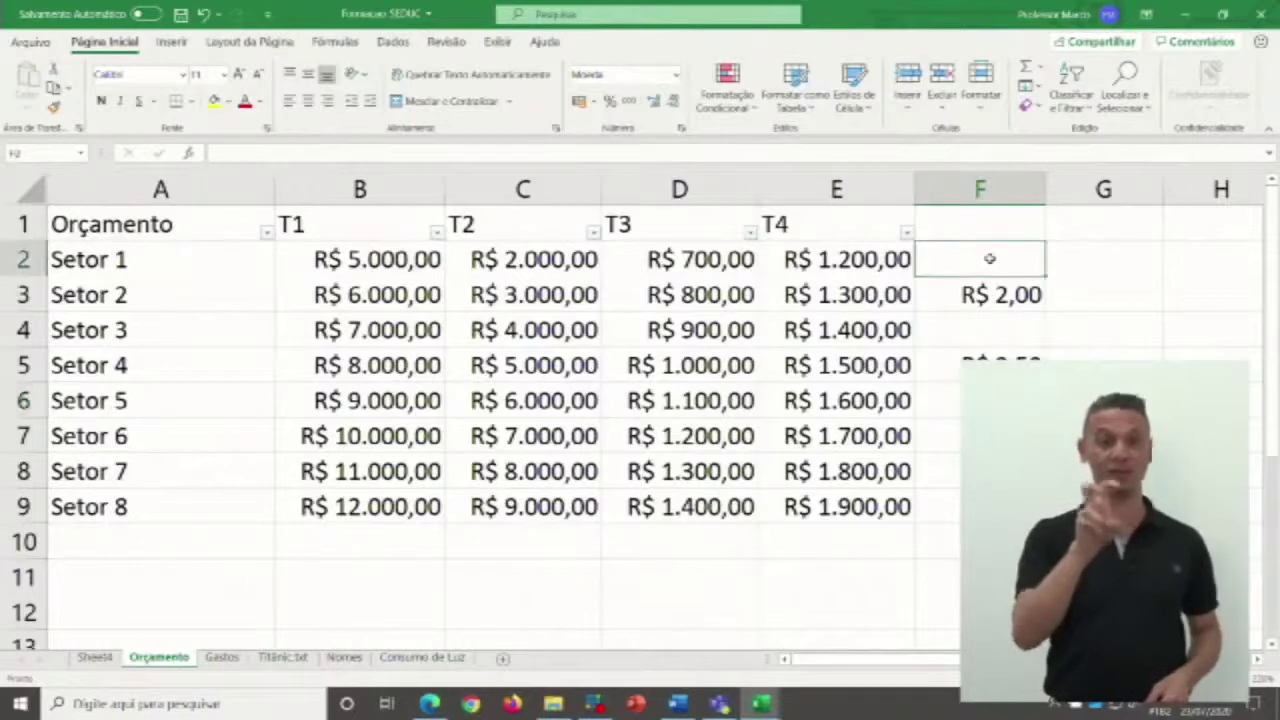
text(125,7)
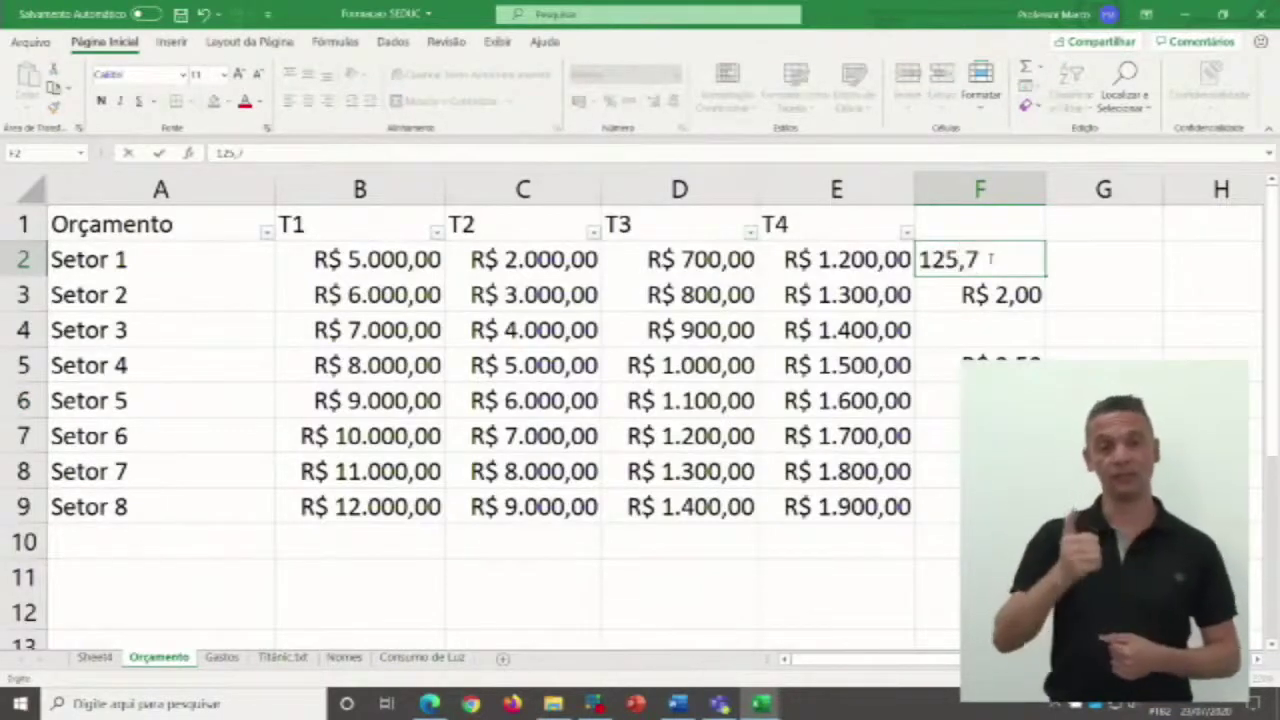
key(Return)
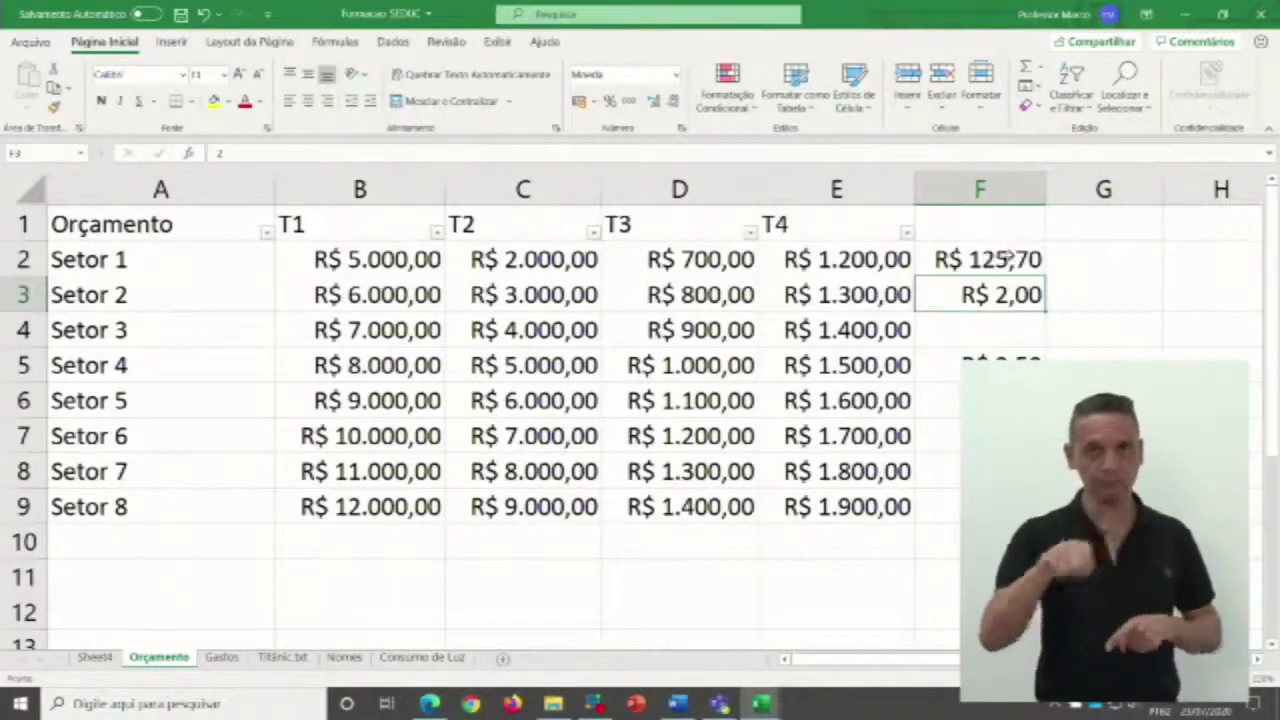
Clear the test values from F2:F9.
drag(968, 262, 940, 506)
double_click(940, 506)
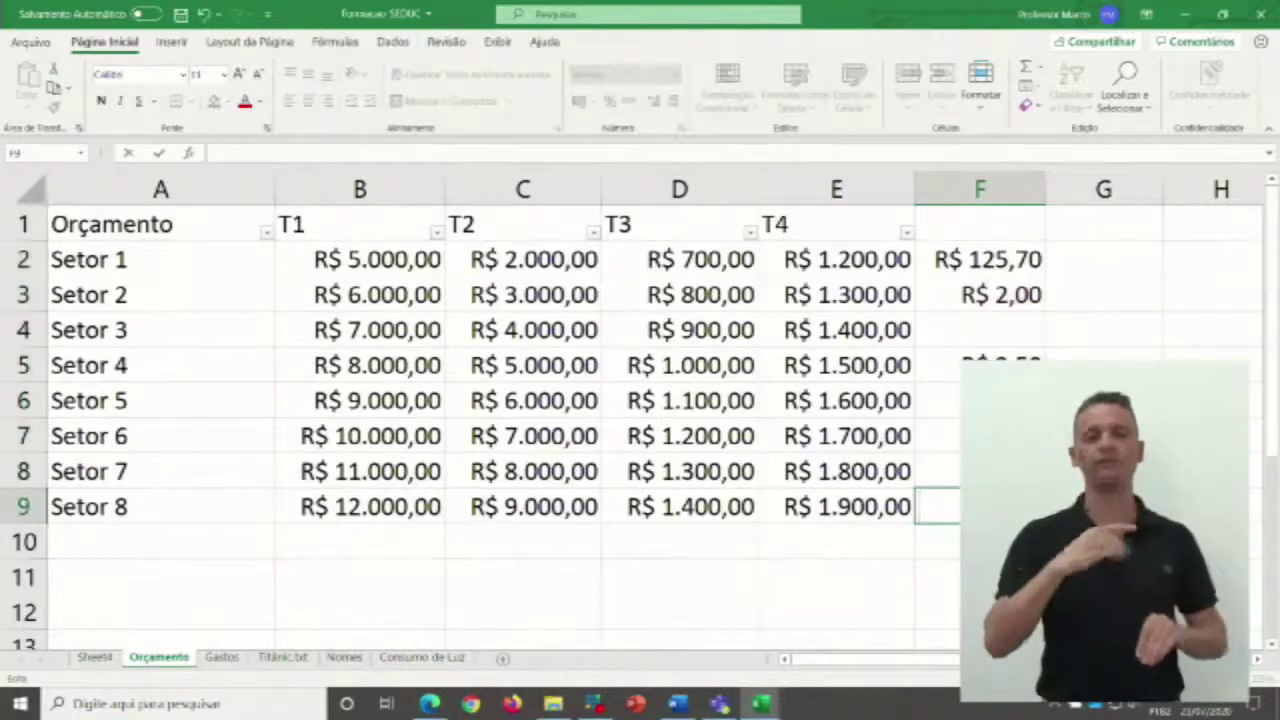
drag(1018, 256, 995, 471)
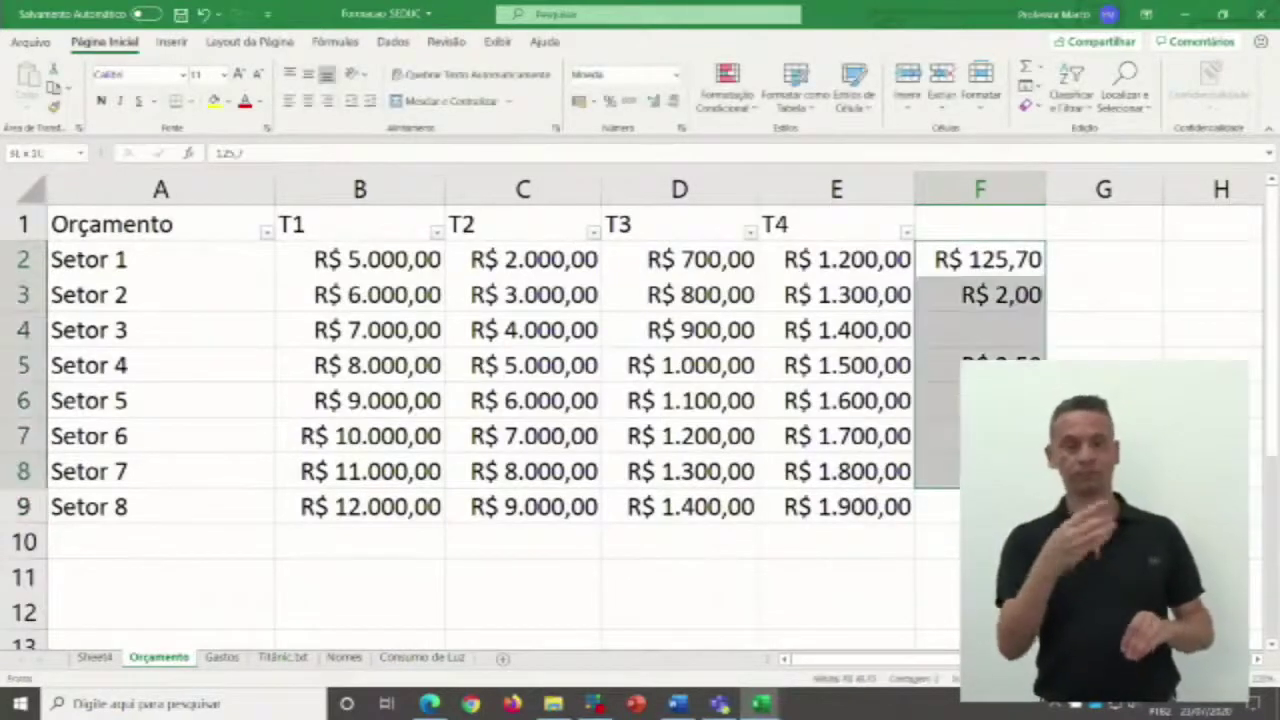
click(937, 506)
drag(1003, 262, 940, 506)
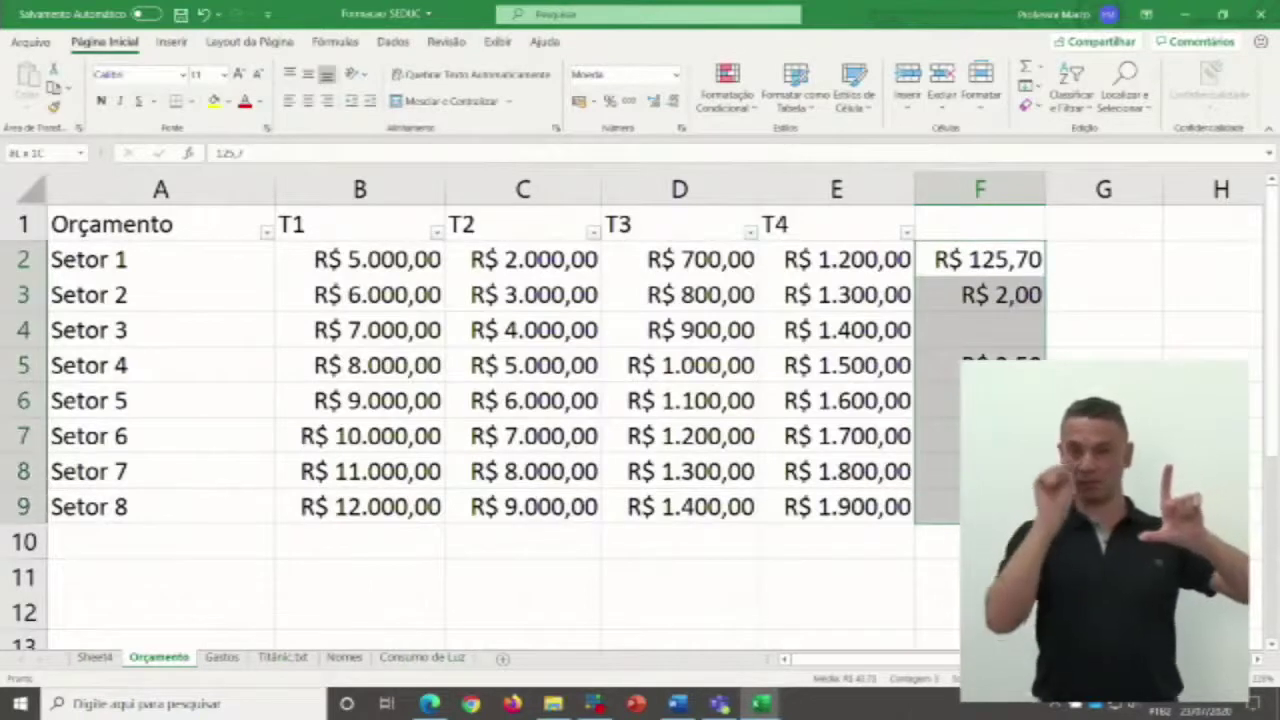
key(Delete)
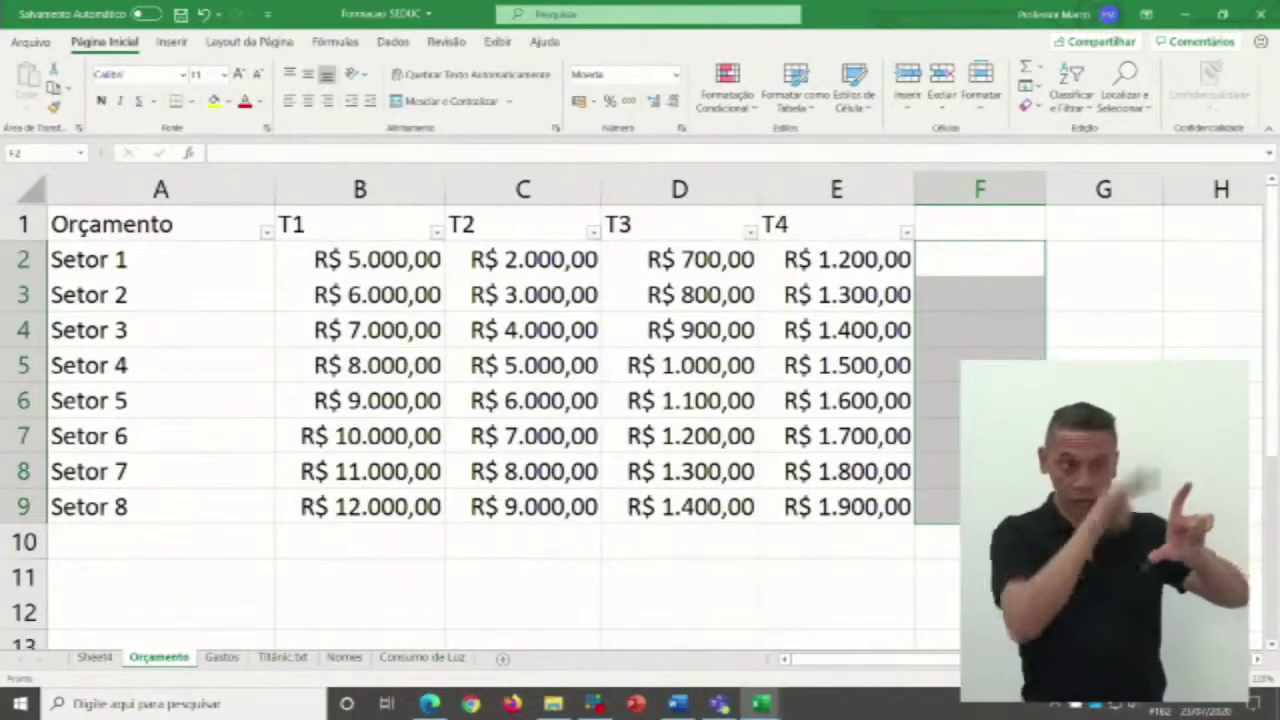
Return the empty cell F2 to the Geral number format.
click(985, 263)
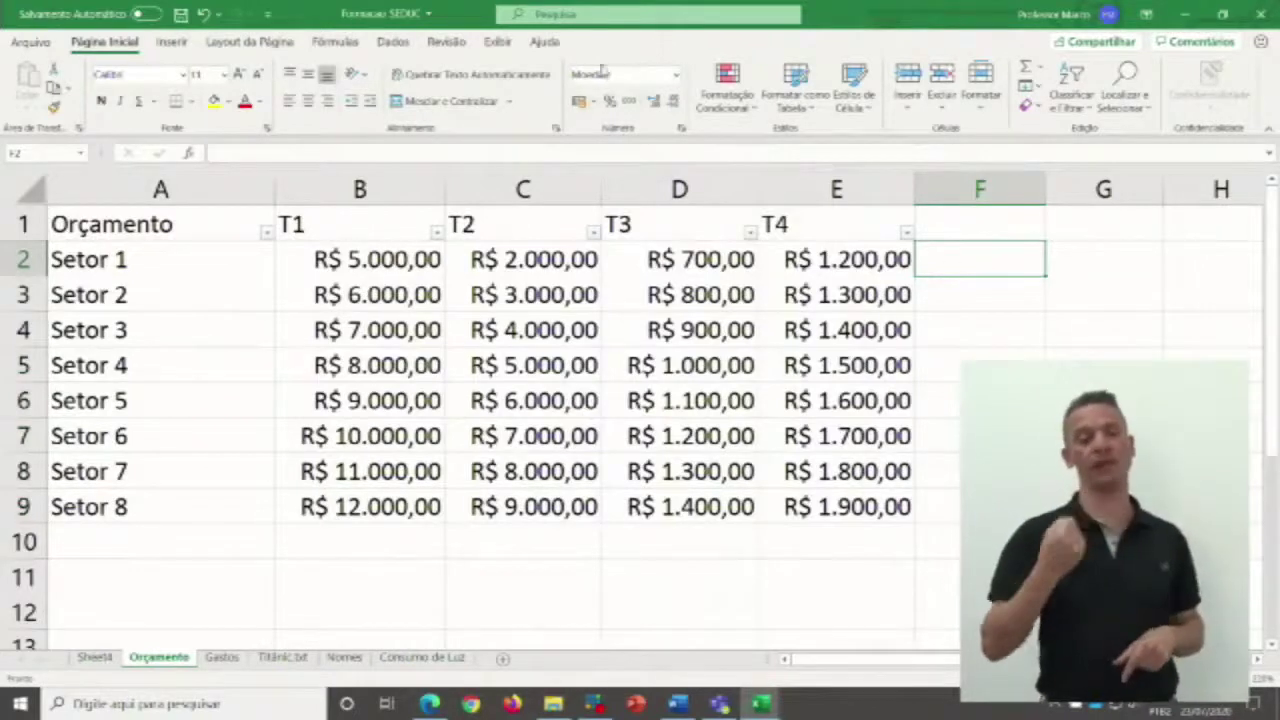
click(677, 75)
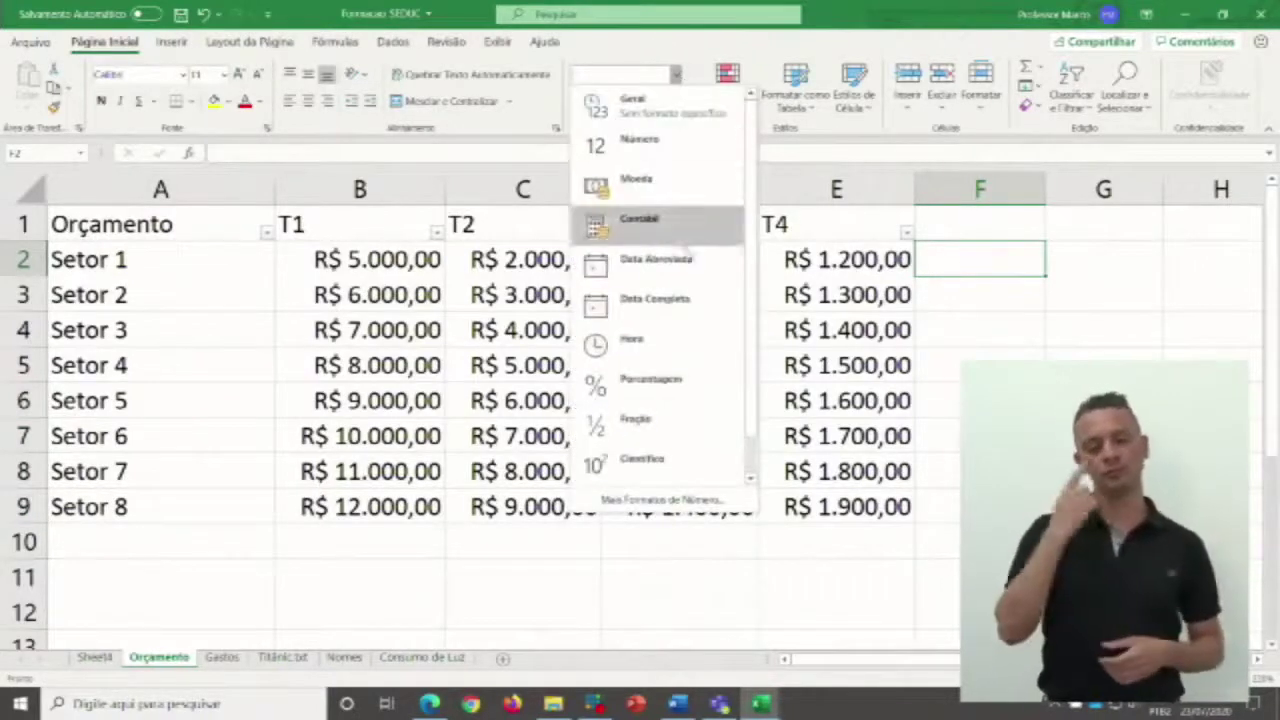
click(645, 122)
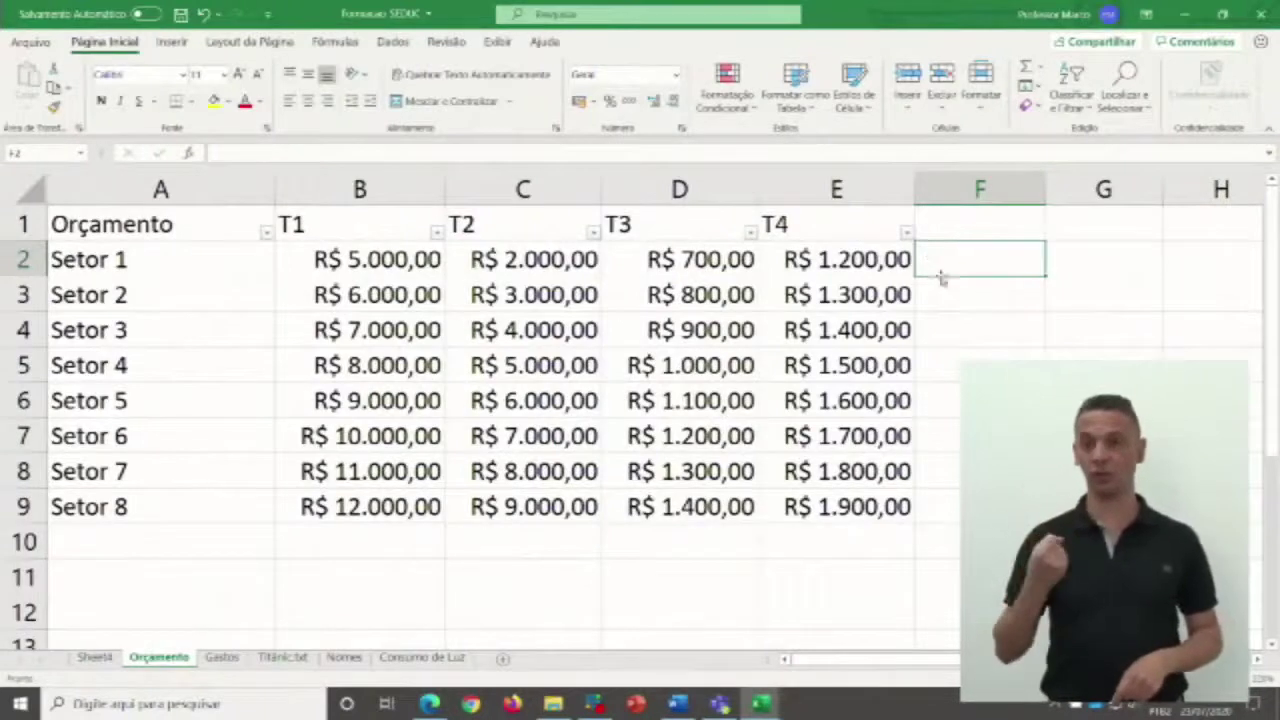
click(960, 314)
click(949, 263)
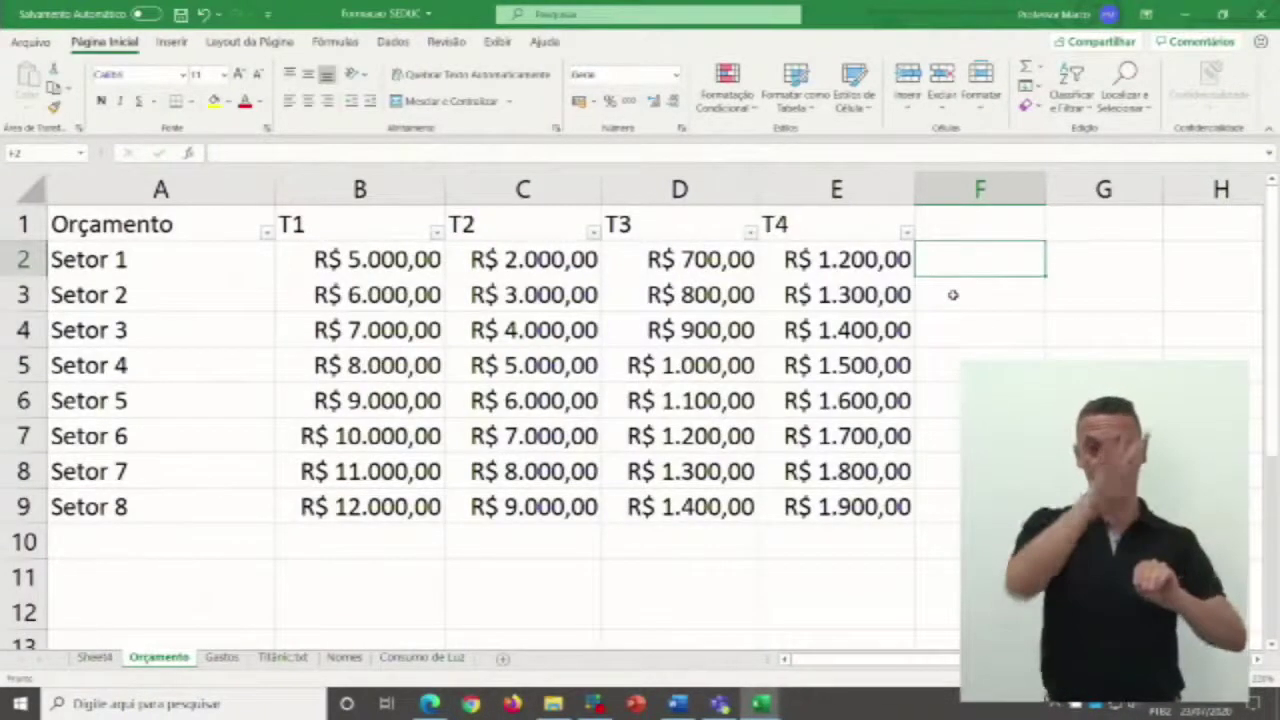
click(953, 295)
Browse the conditional formatting options for D2 and preview the red-yellow-green colour scale on it.
click(778, 258)
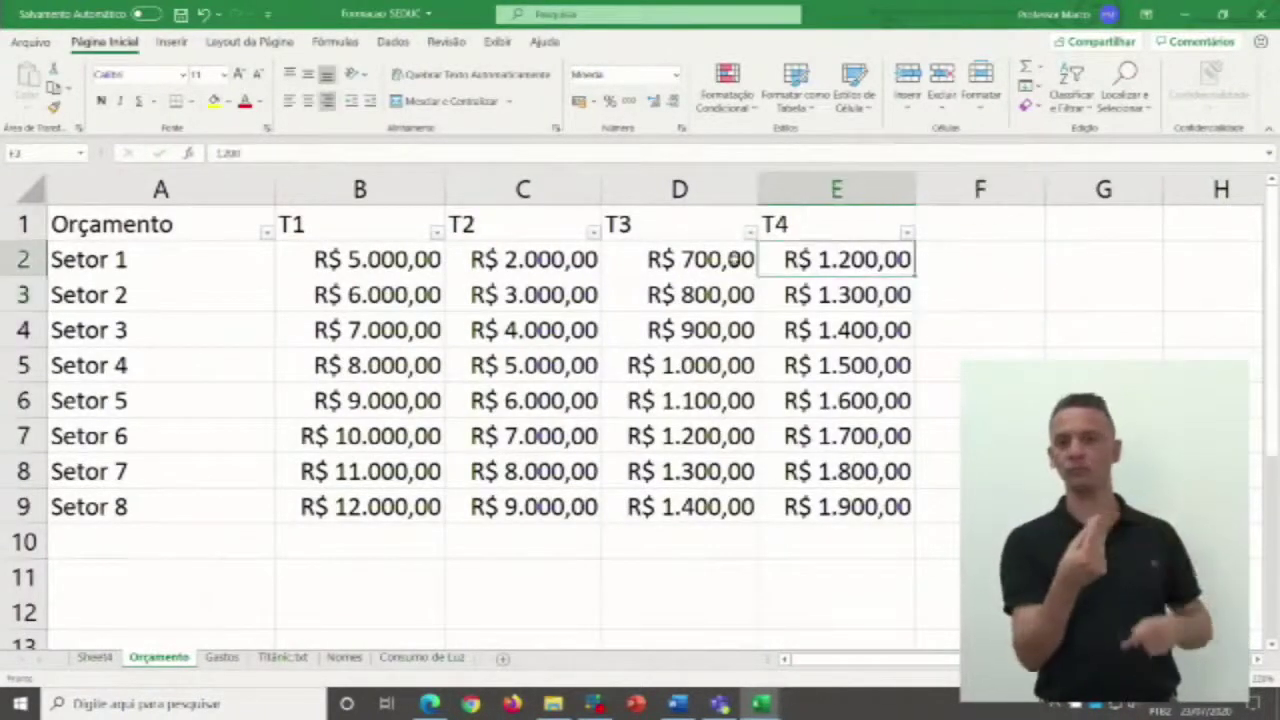
click(734, 259)
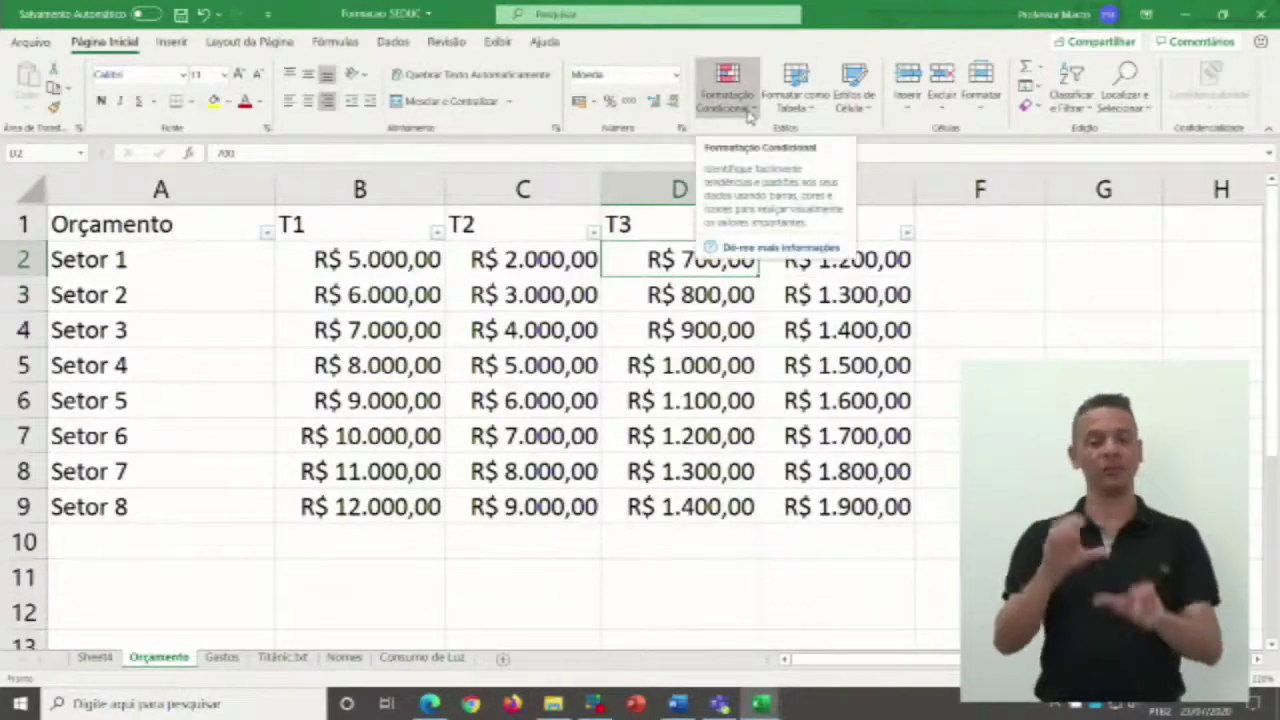
click(748, 116)
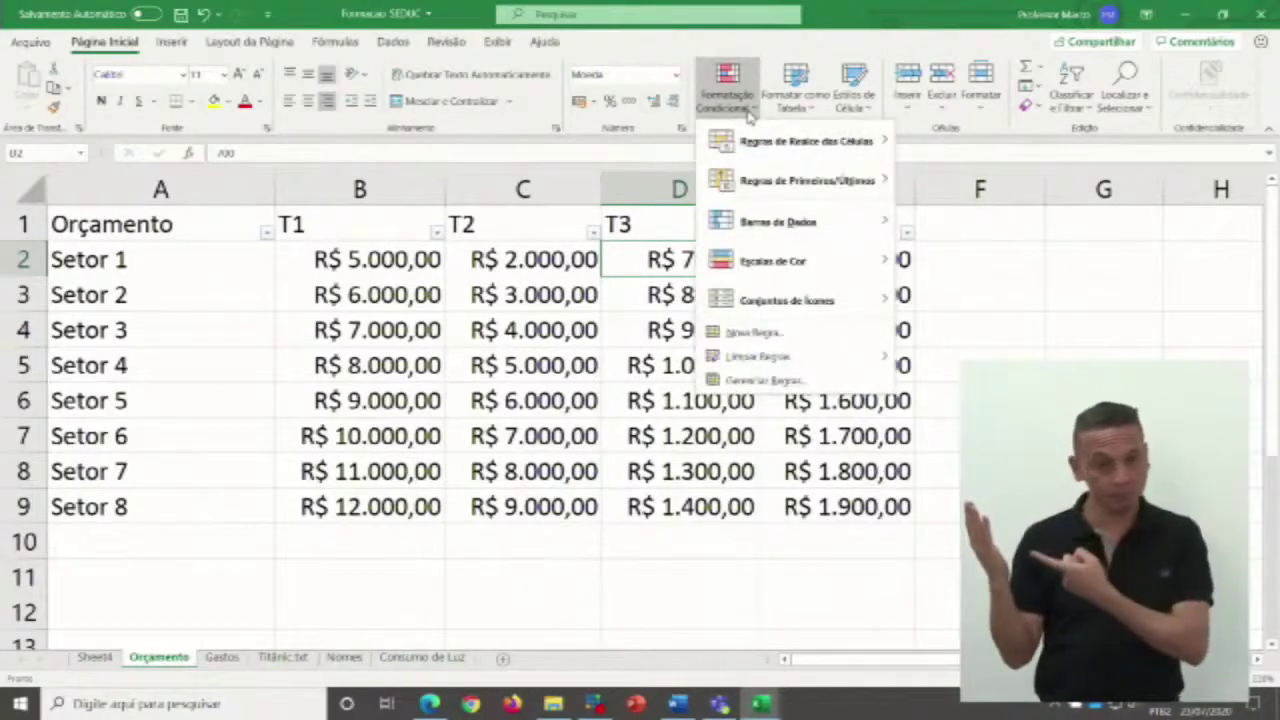
mouse_move(780, 263)
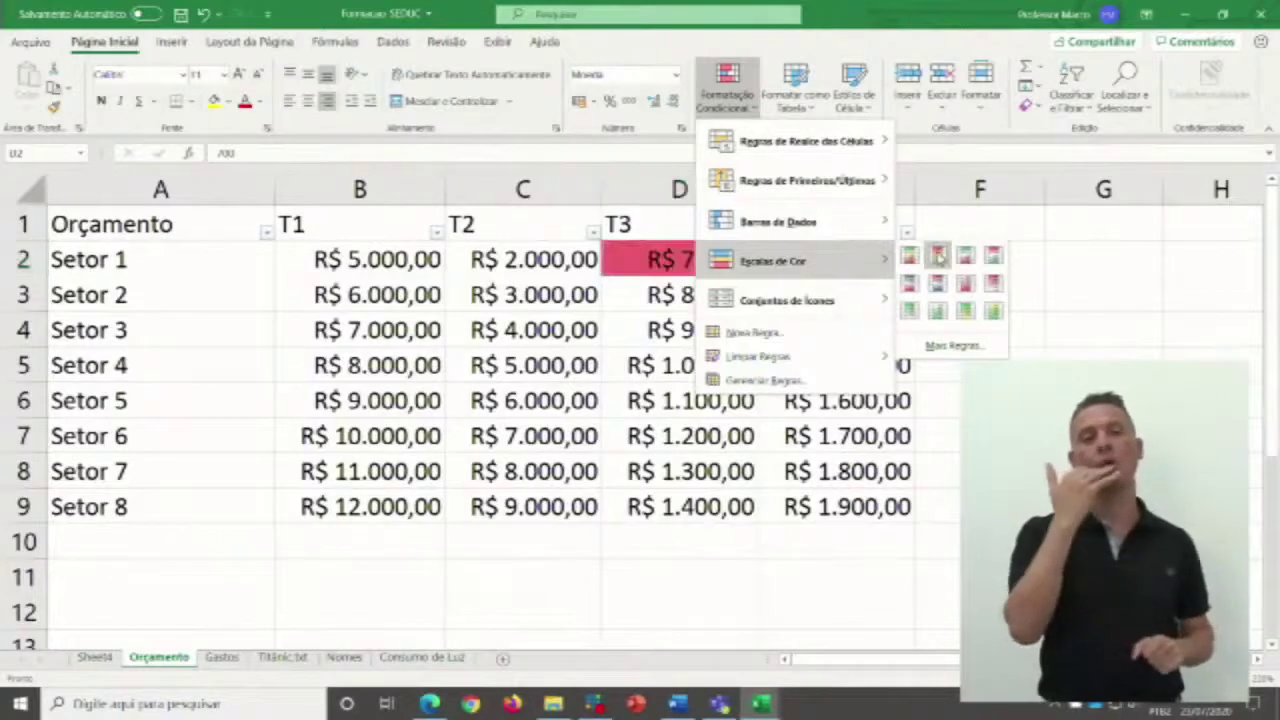
key(Escape)
Apply the red-yellow-green colour scale to the budget values in B2:E9, with red for the highest amounts.
click(386, 259)
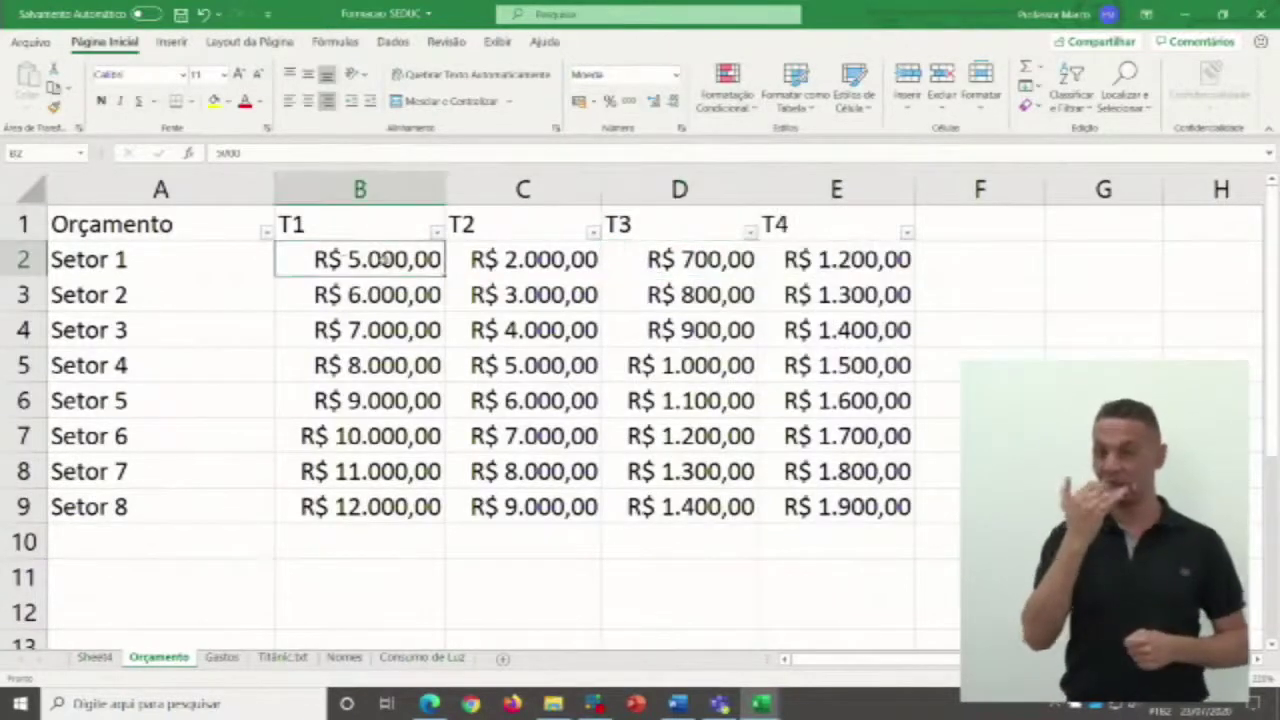
drag(398, 262, 836, 508)
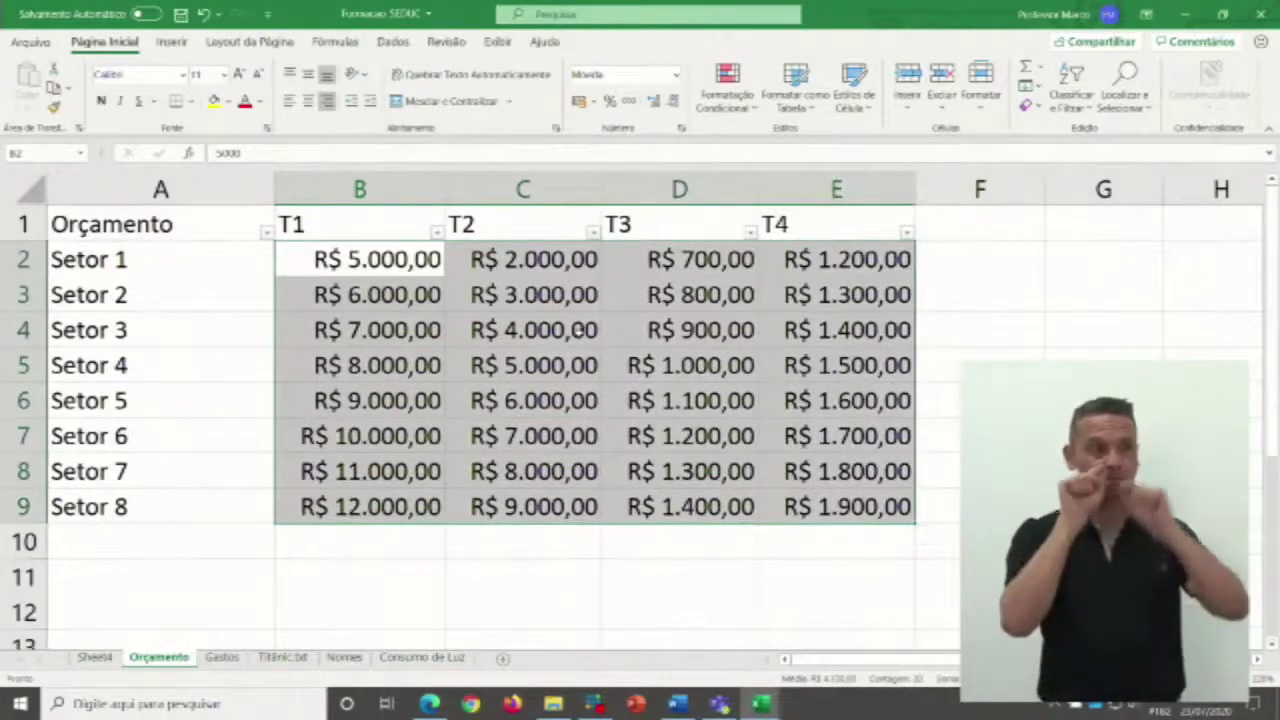
click(727, 88)
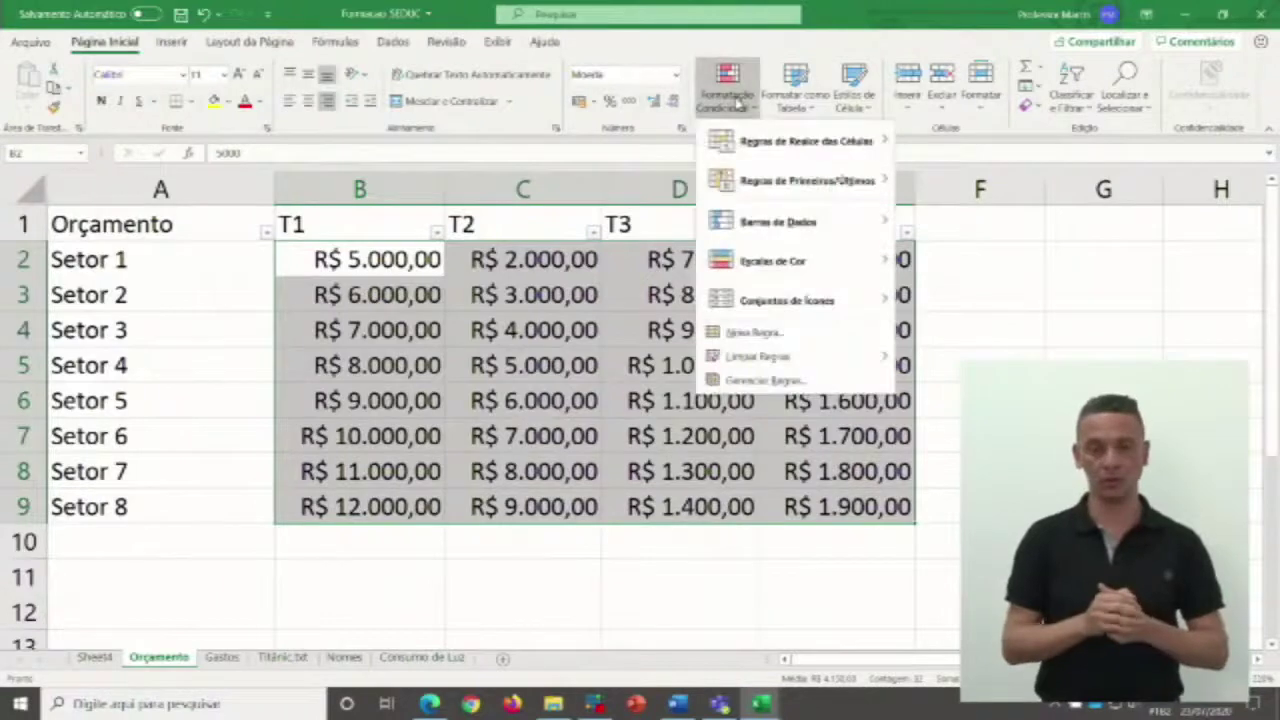
mouse_move(805, 260)
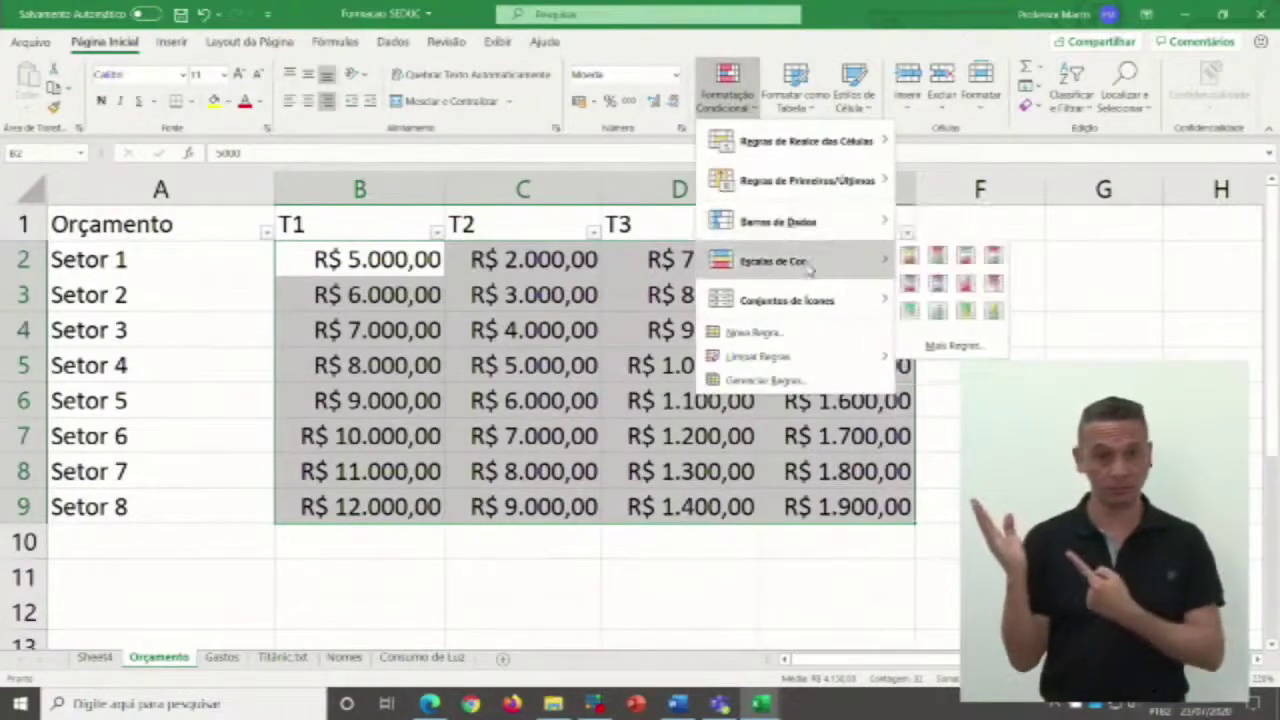
click(936, 256)
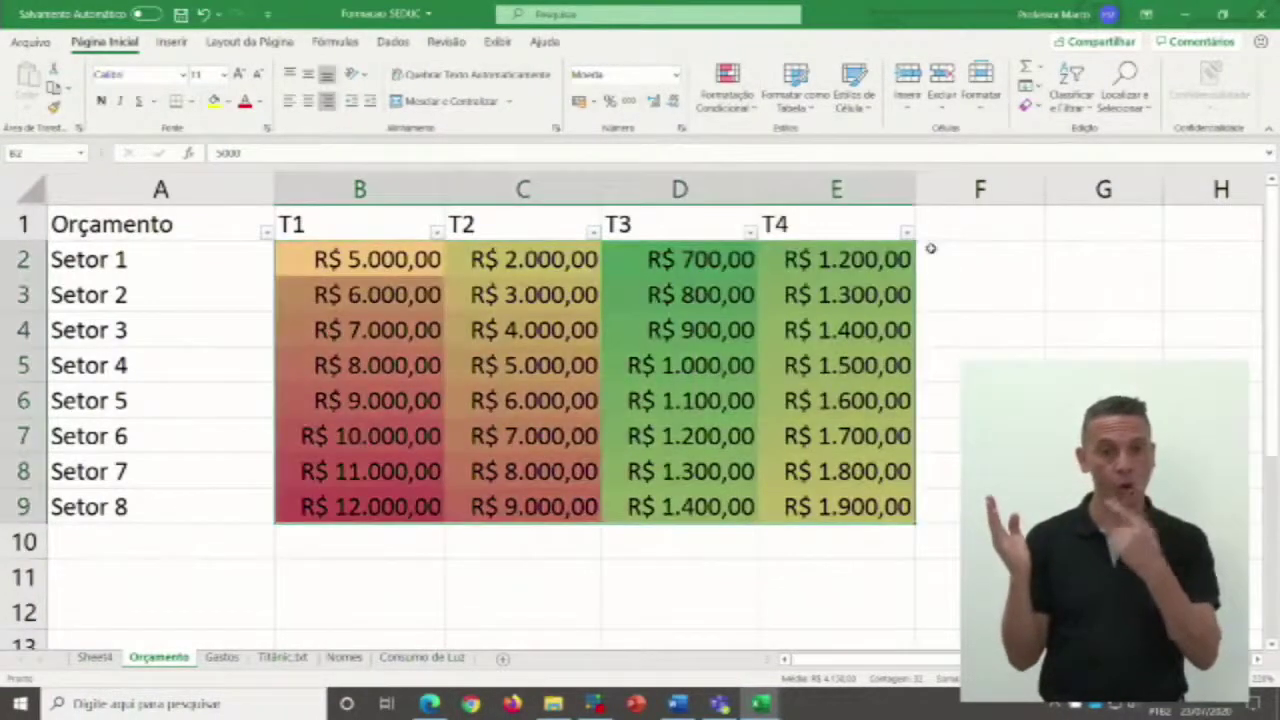
click(935, 435)
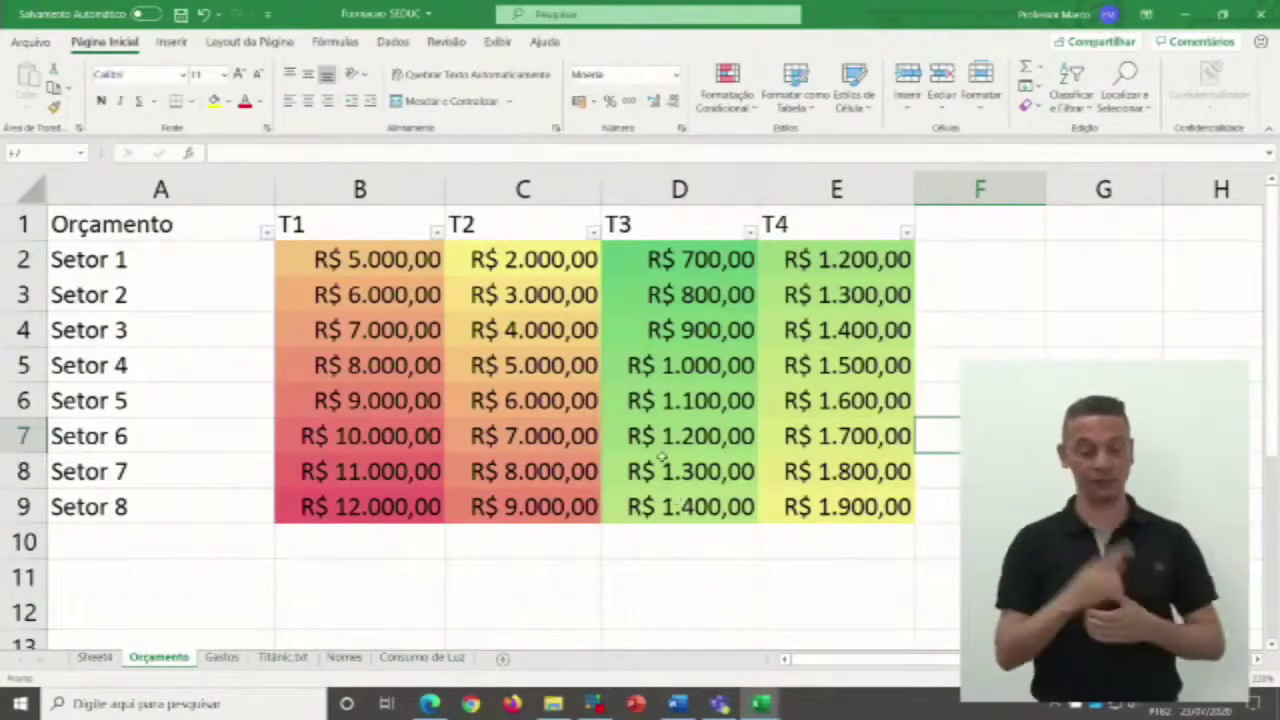
Add the three grey arrows directional icon set to the budget values in B2:E9.
drag(395, 260, 880, 506)
click(727, 88)
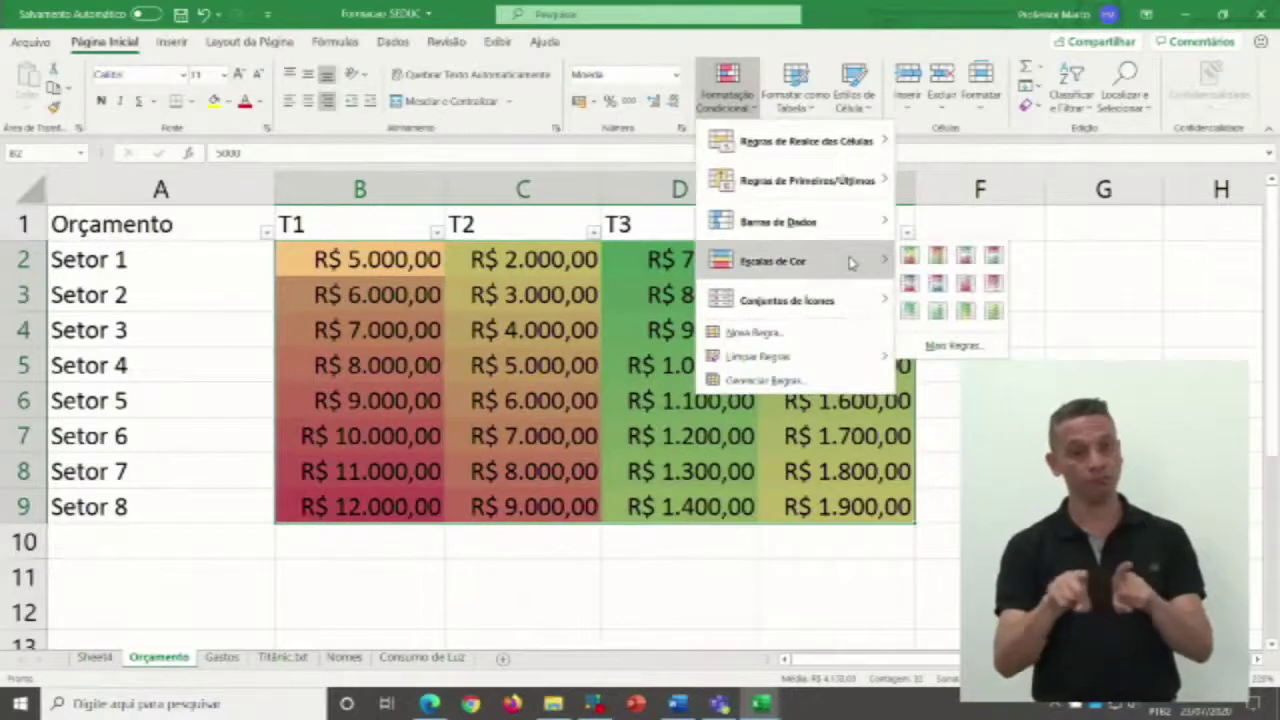
mouse_move(848, 308)
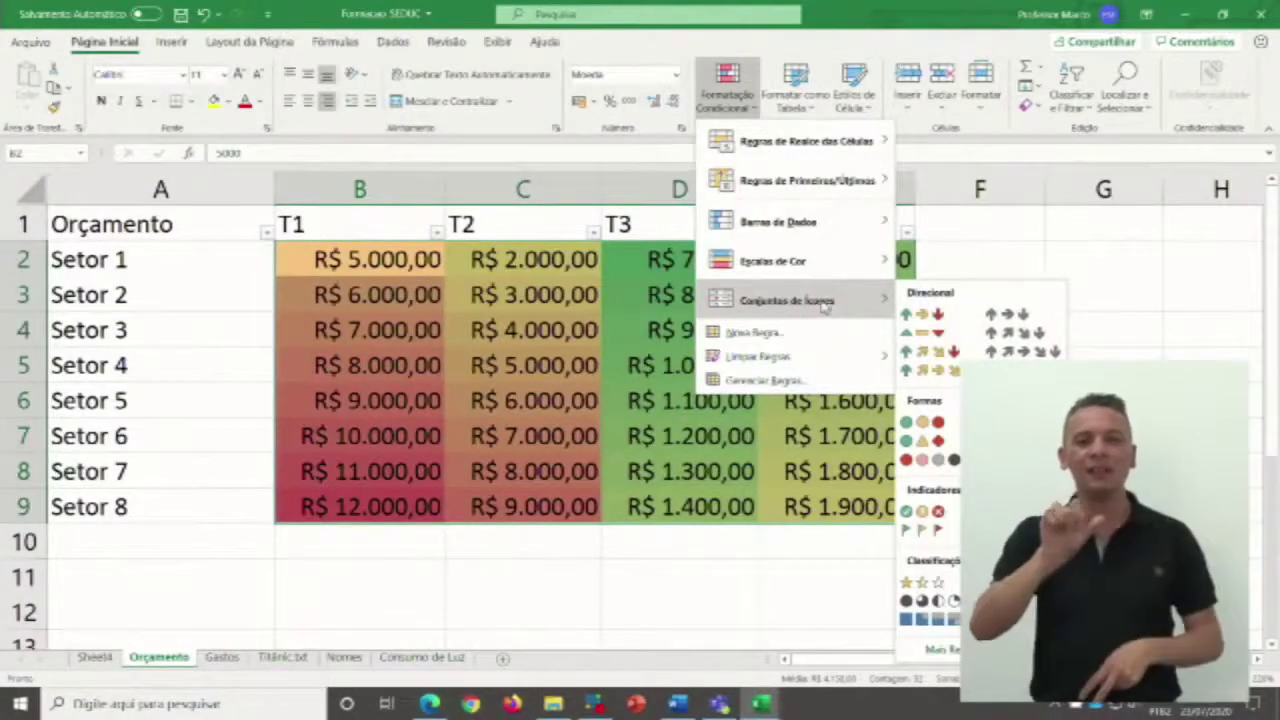
click(1010, 313)
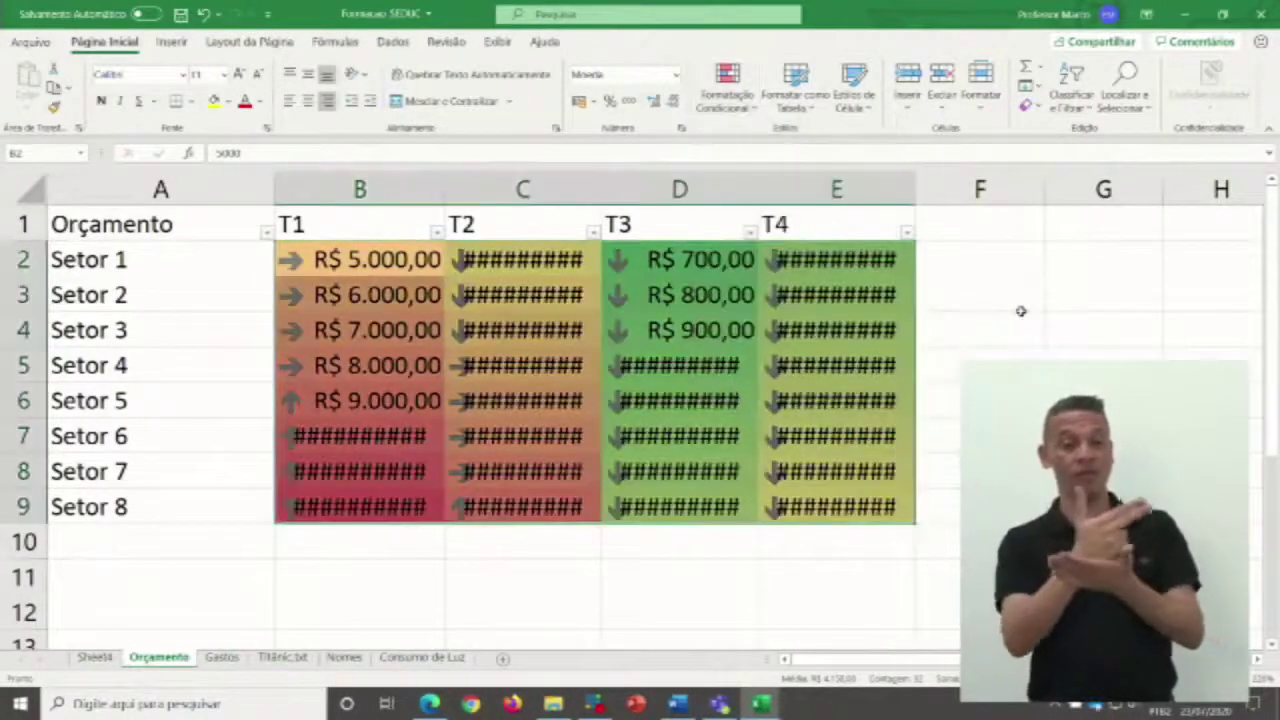
AutoFit the widths of columns B, C, D and E to their contents.
double_click(600, 190)
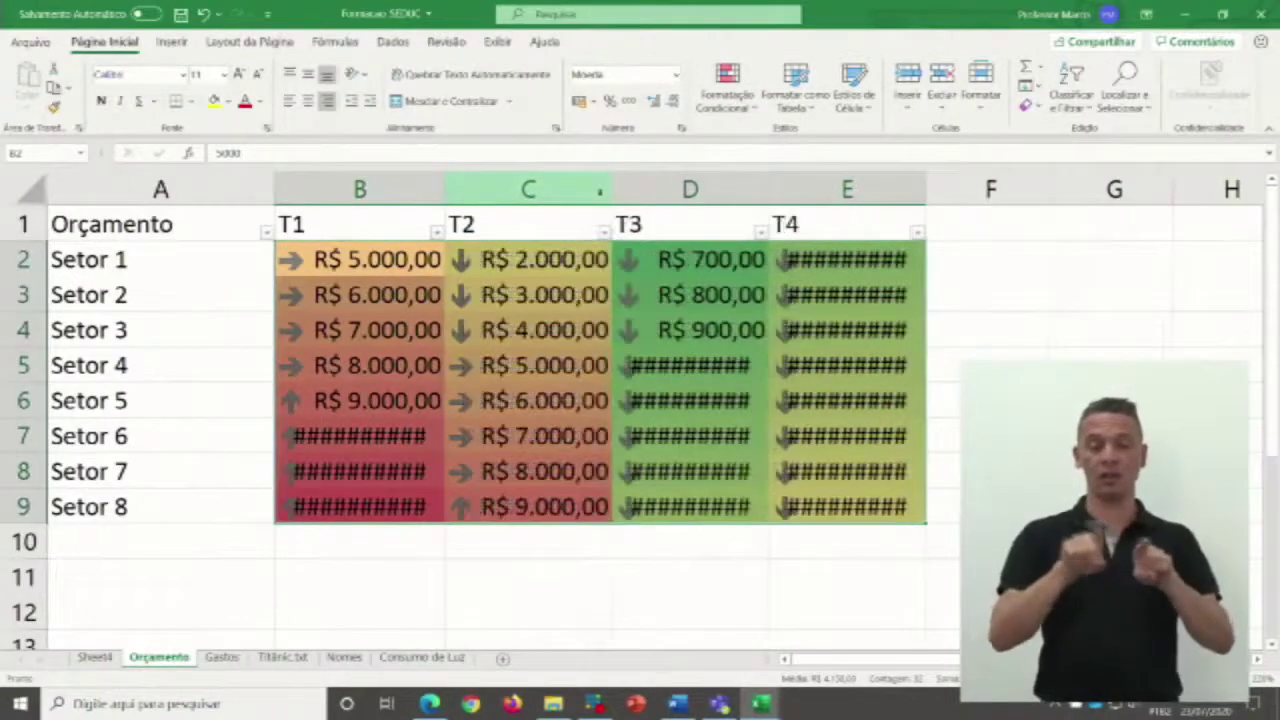
double_click(446, 189)
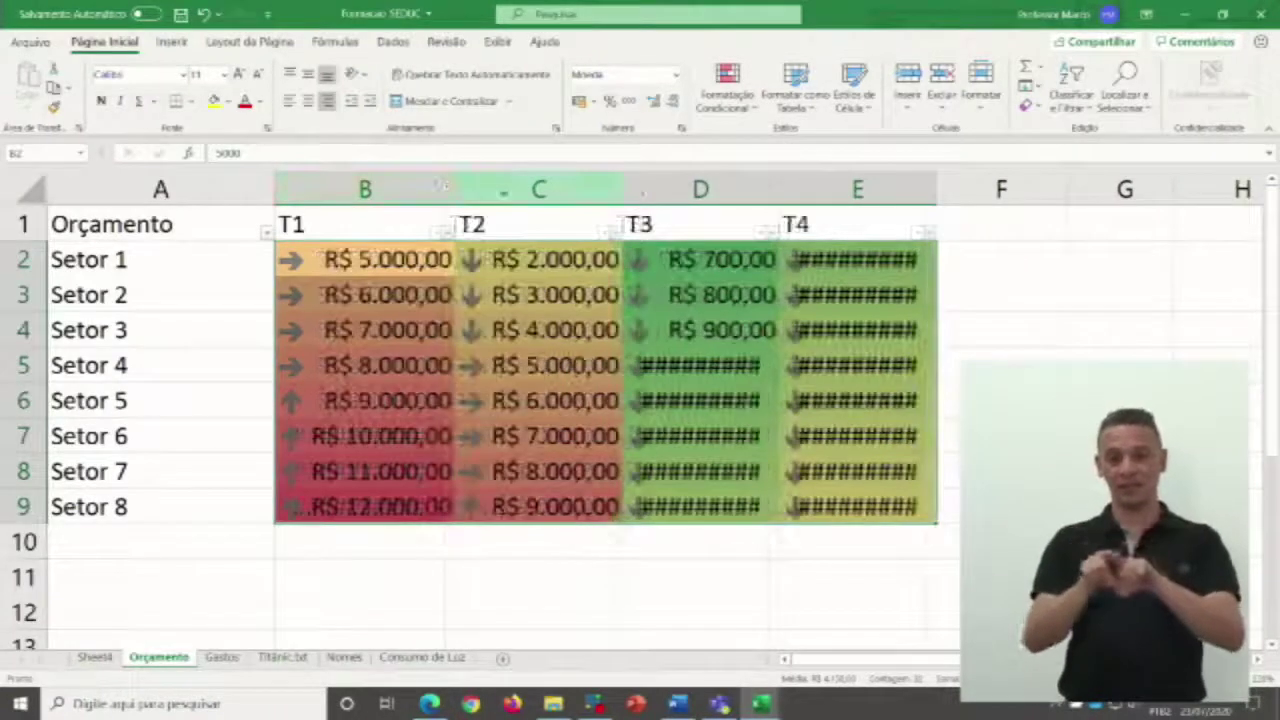
double_click(775, 186)
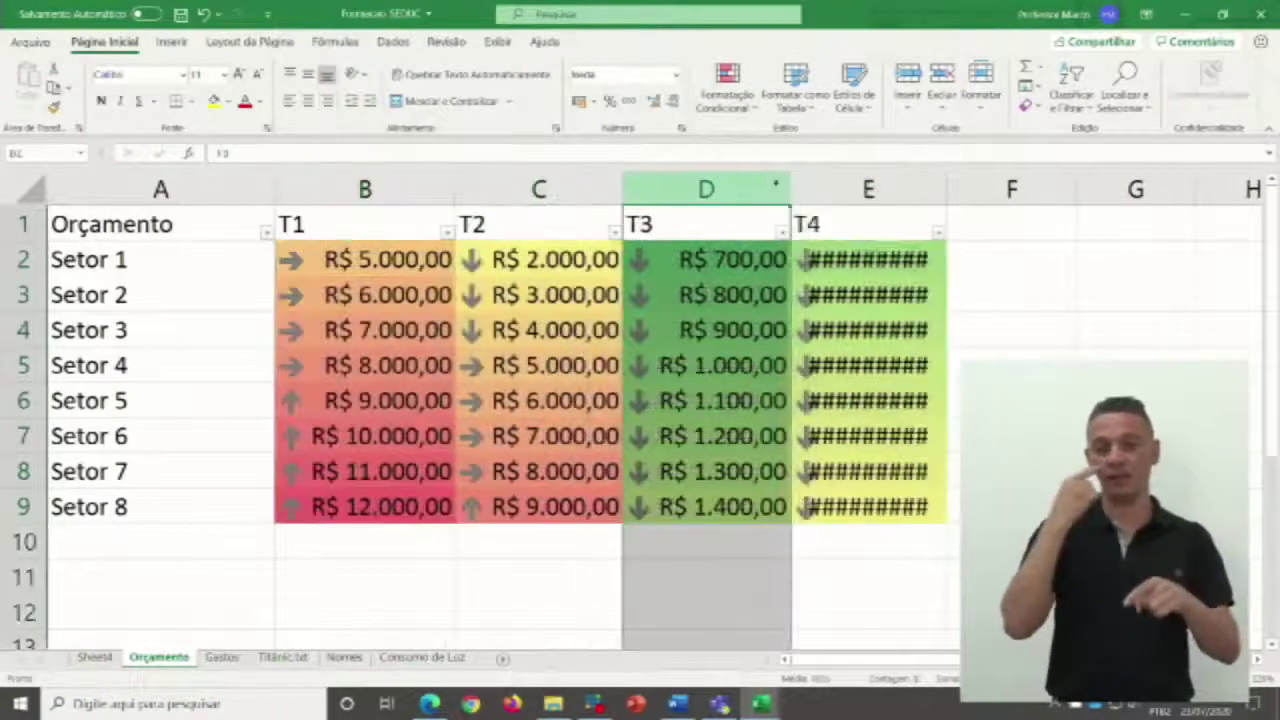
double_click(950, 181)
click(1020, 436)
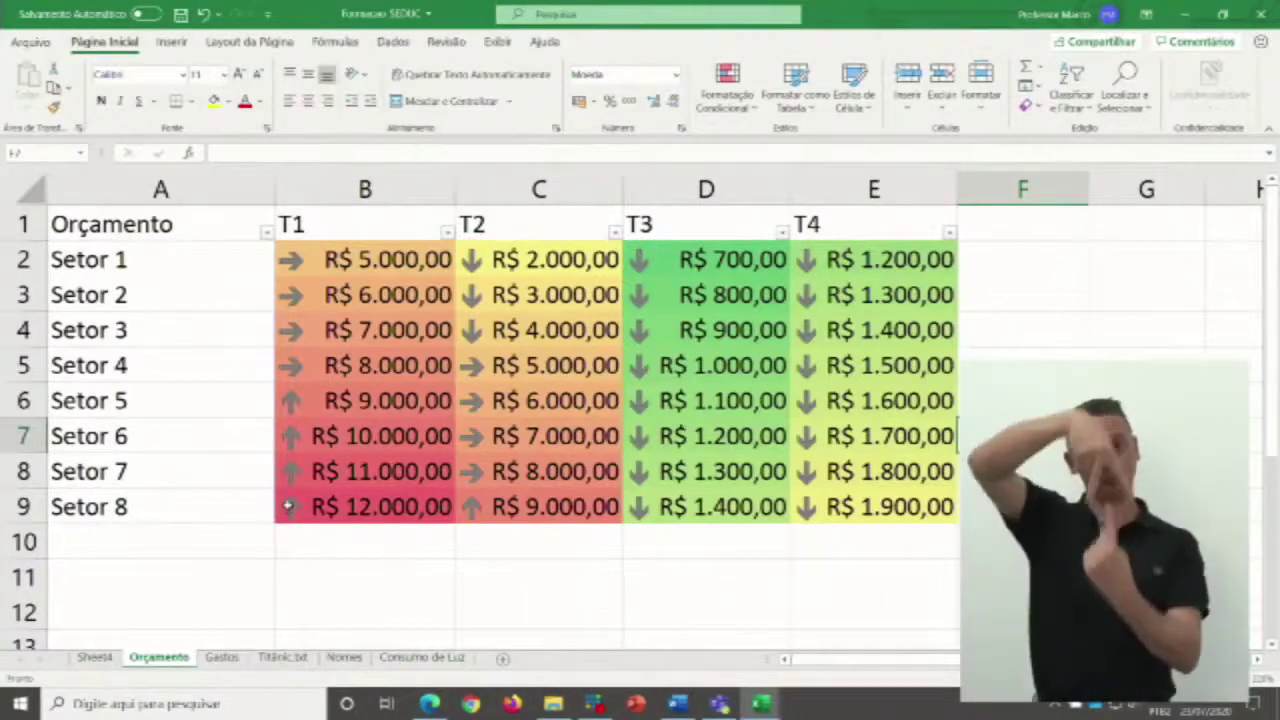
drag(340, 400, 445, 496)
click(443, 493)
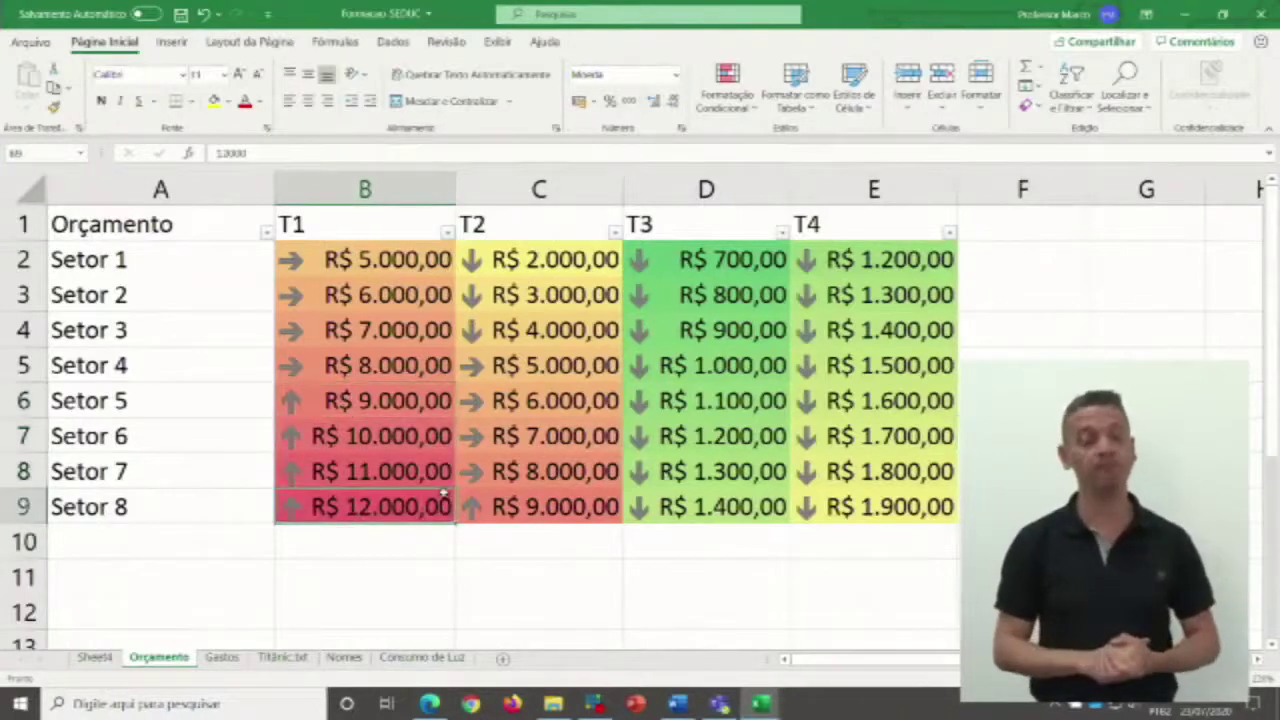
key(Up)
key(Right)
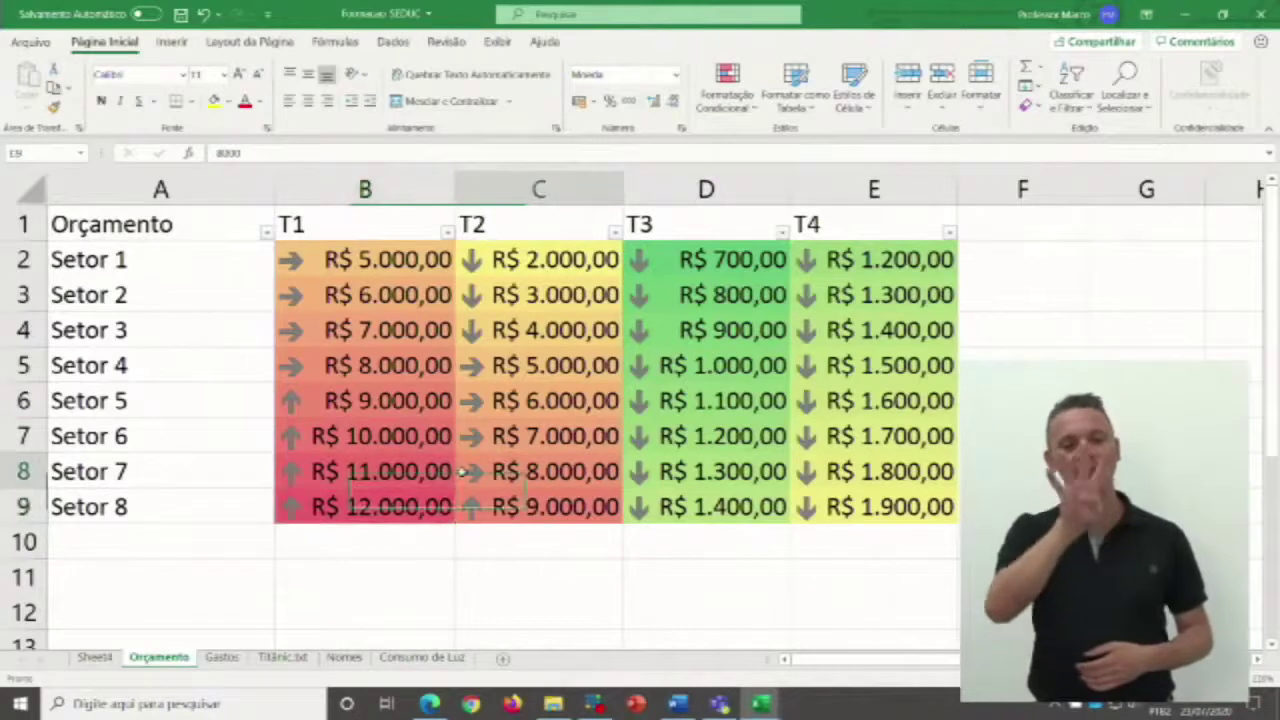
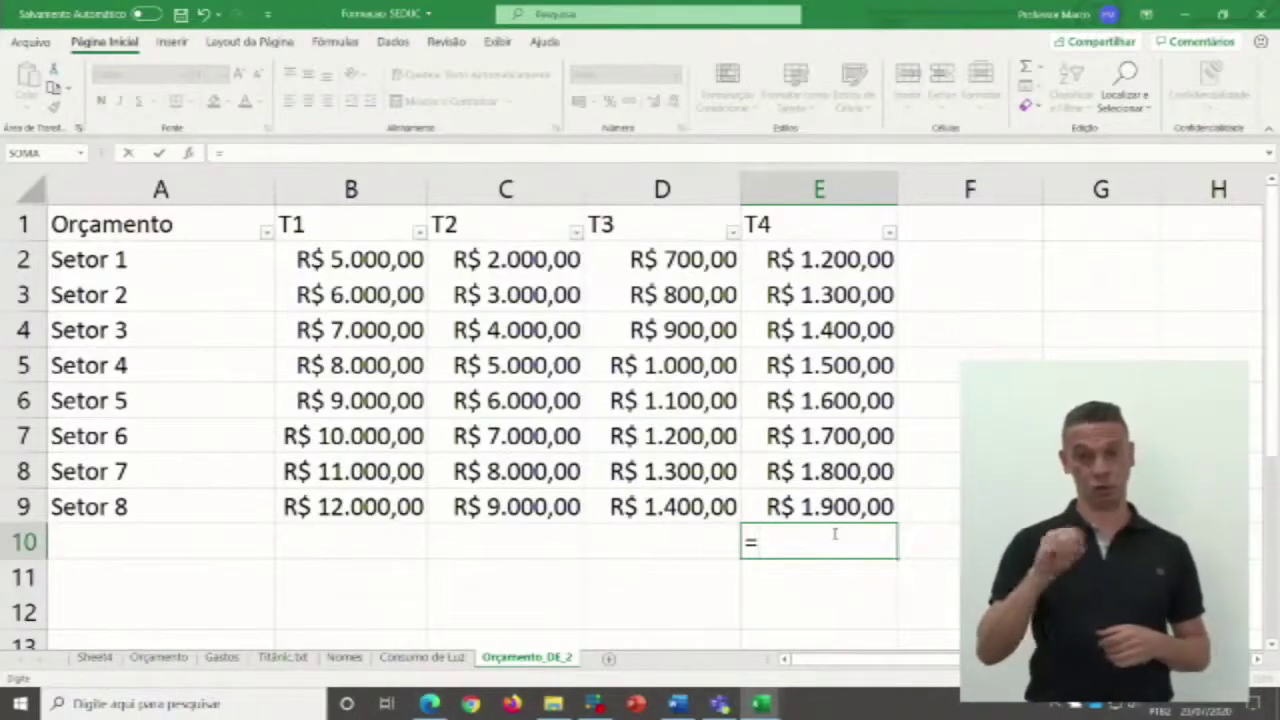
Total the T4 column in E10 with the formula =SOMA(E2:E9).
text(SOMA)
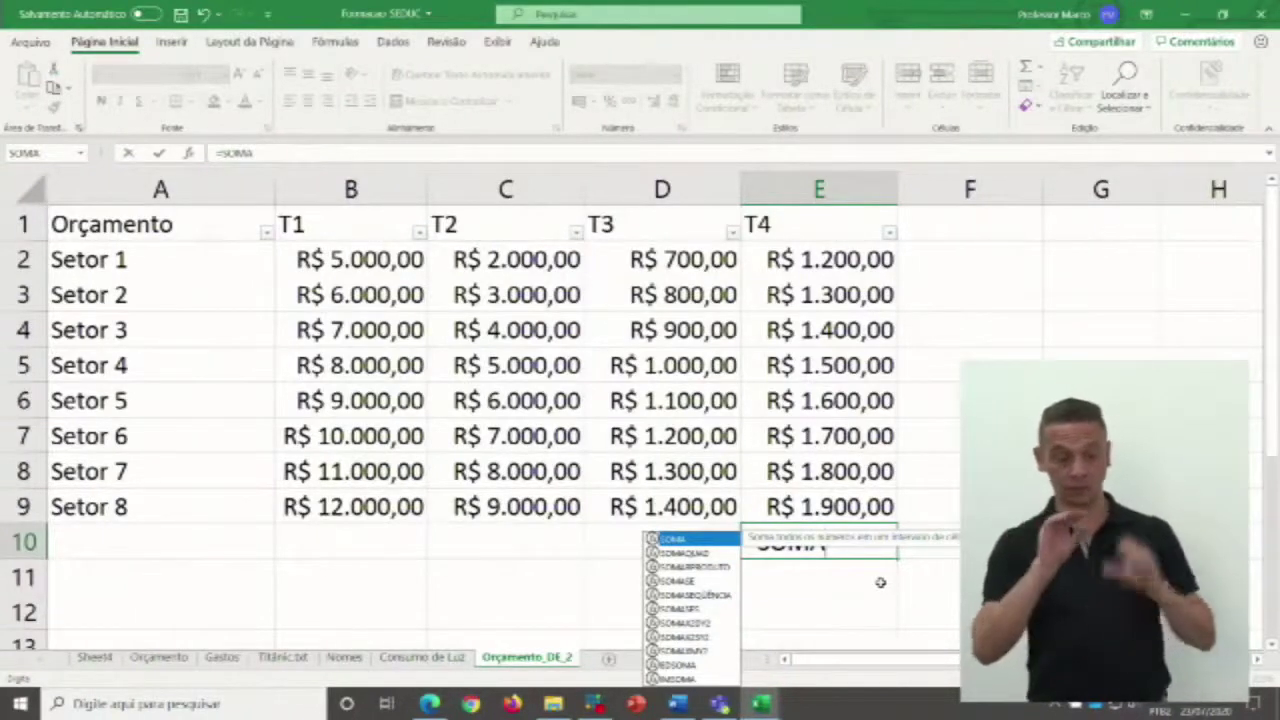
text(()
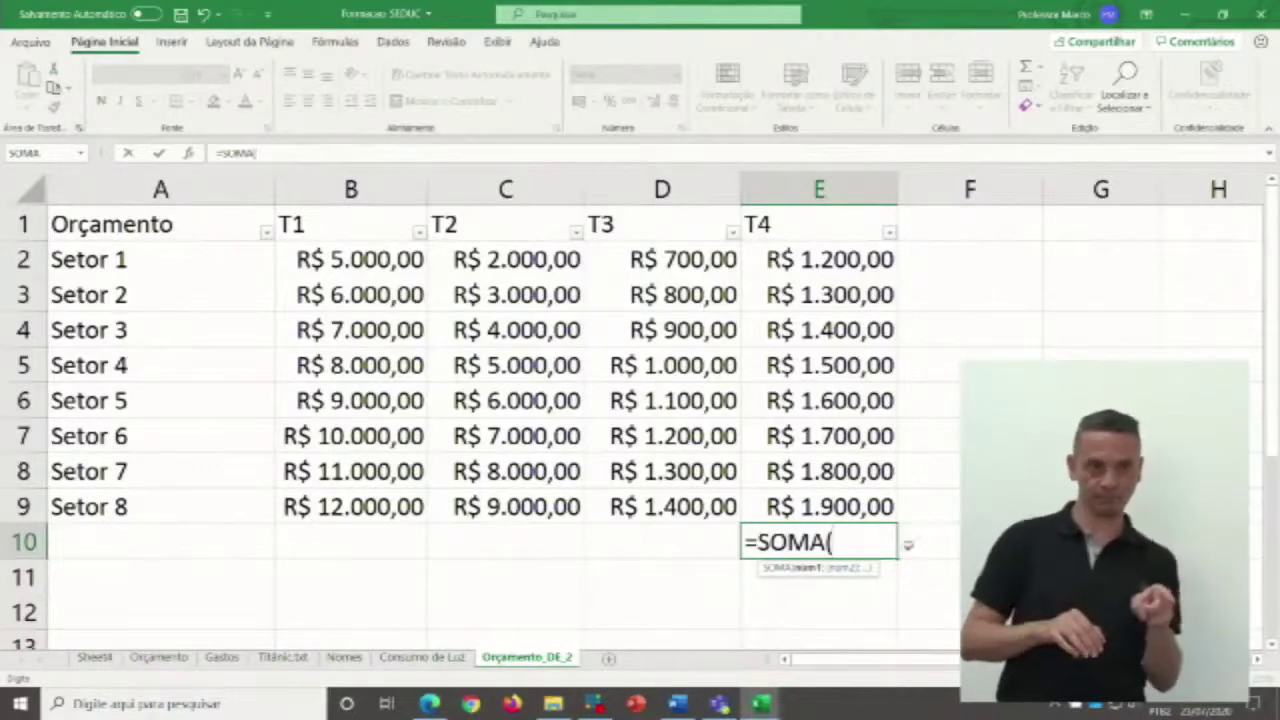
click(843, 259)
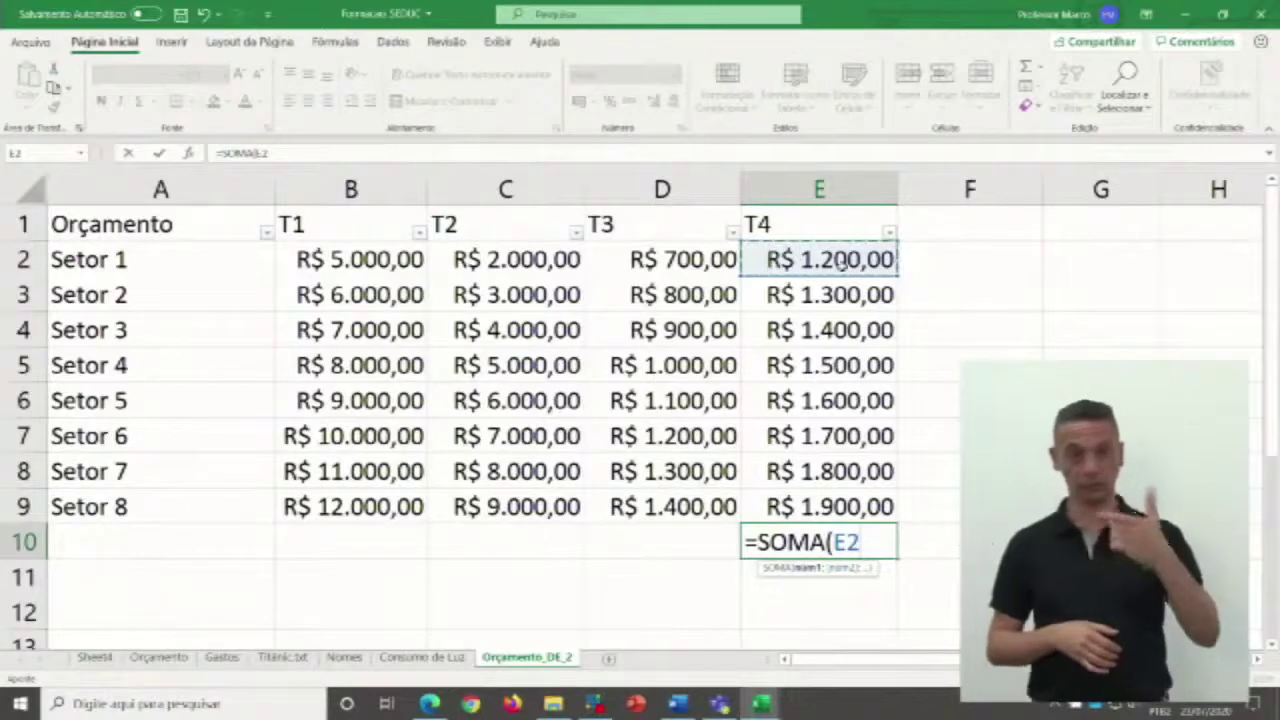
drag(840, 270, 829, 495)
click(828, 496)
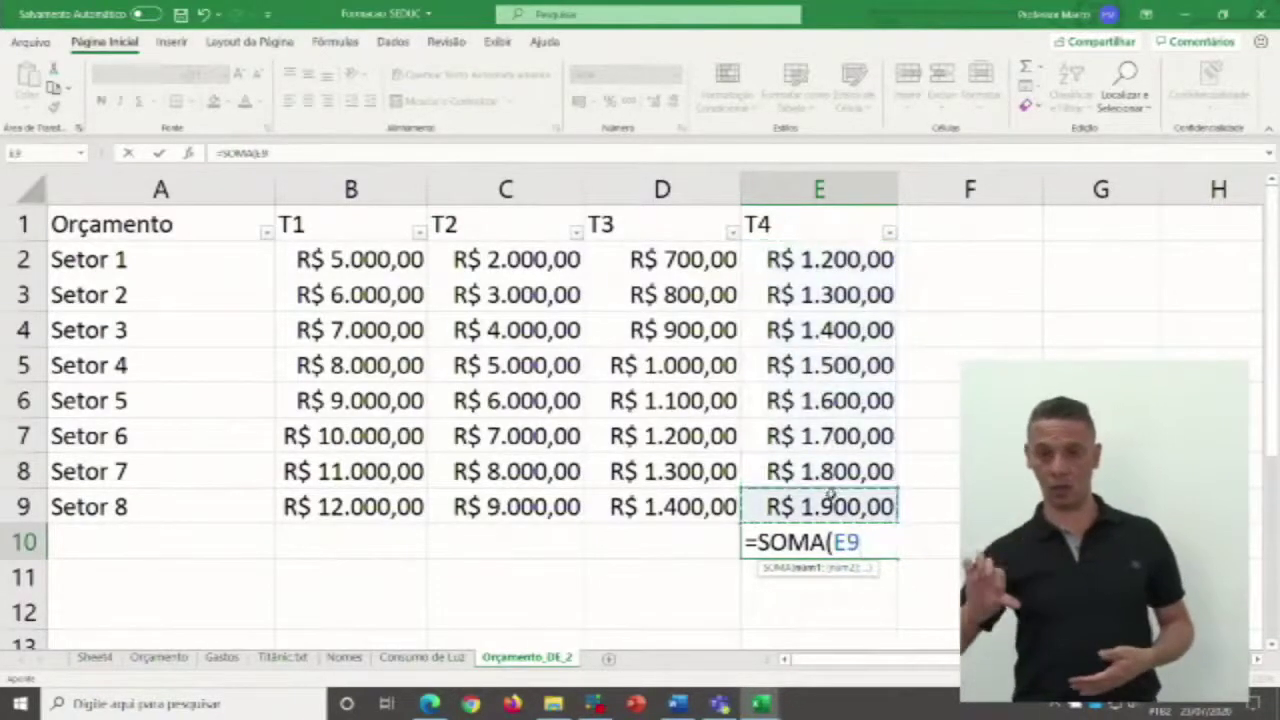
drag(830, 262, 829, 491)
click(829, 496)
click(835, 259)
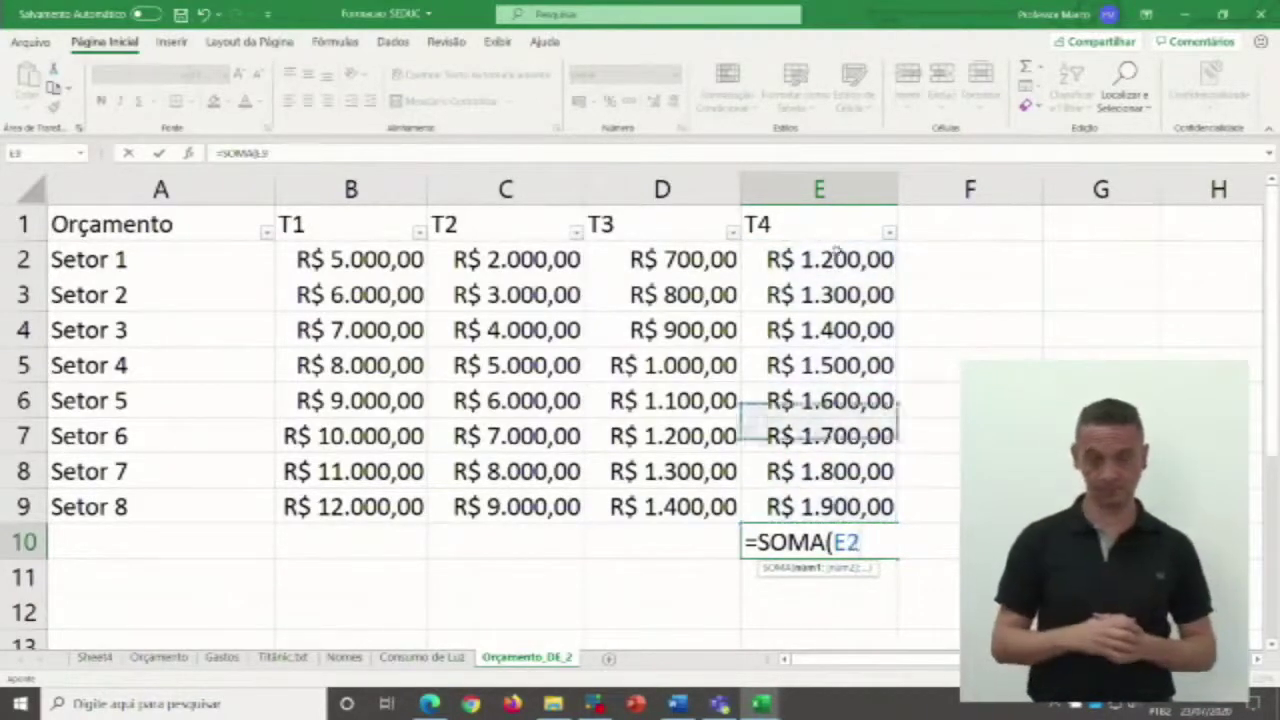
drag(835, 259, 845, 493)
click(845, 493)
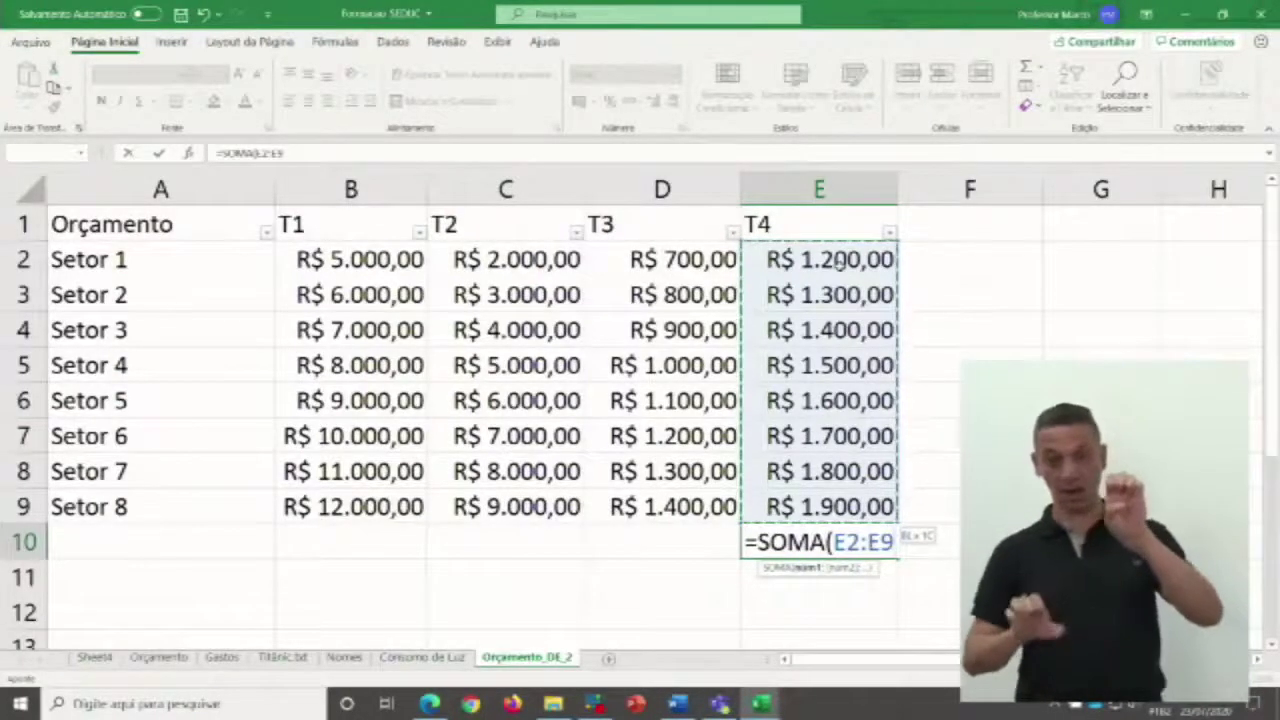
text())
key(Return)
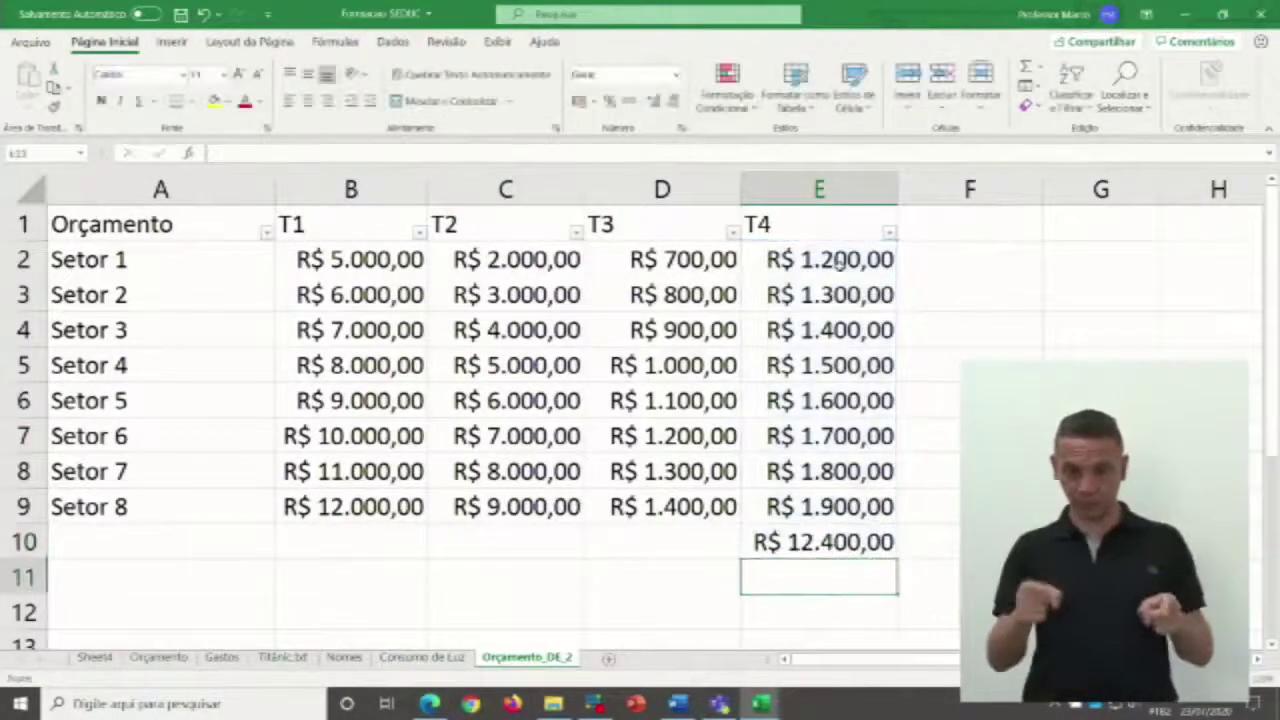
Copy the sum formula from E10 across D10, C10 and B10 to total the other quarters.
click(792, 535)
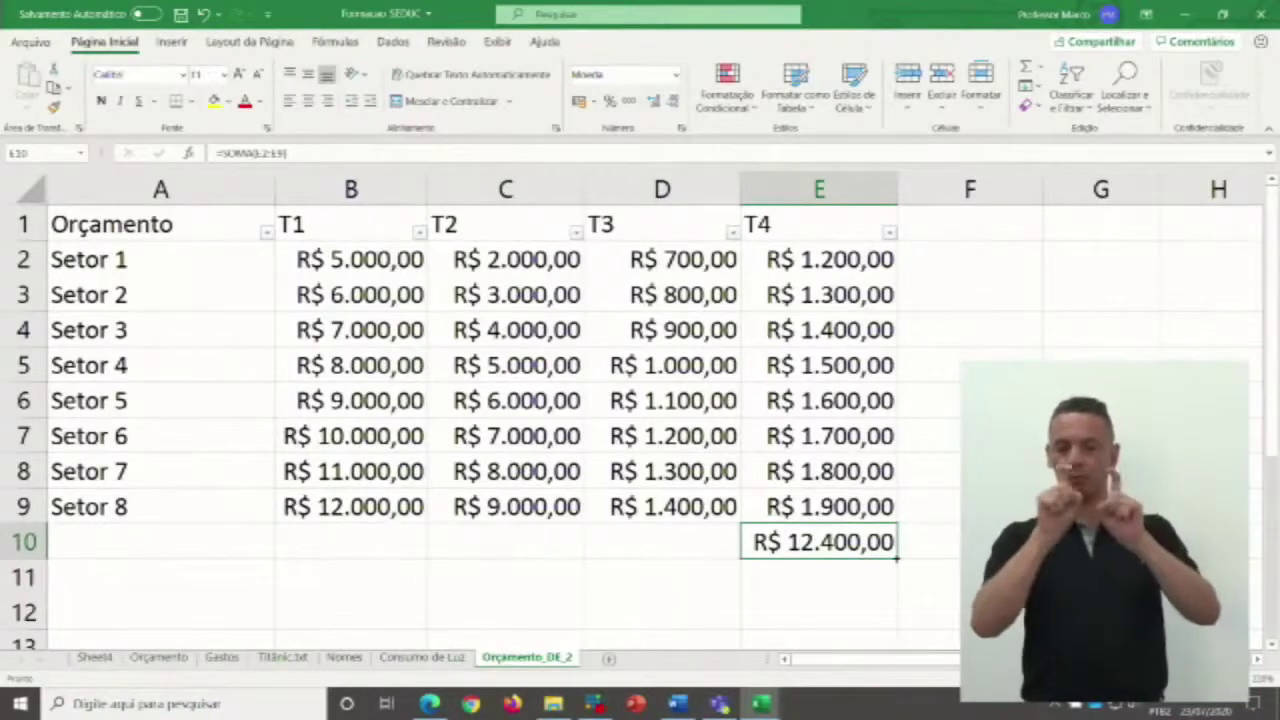
drag(897, 560, 850, 556)
drag(733, 548, 300, 543)
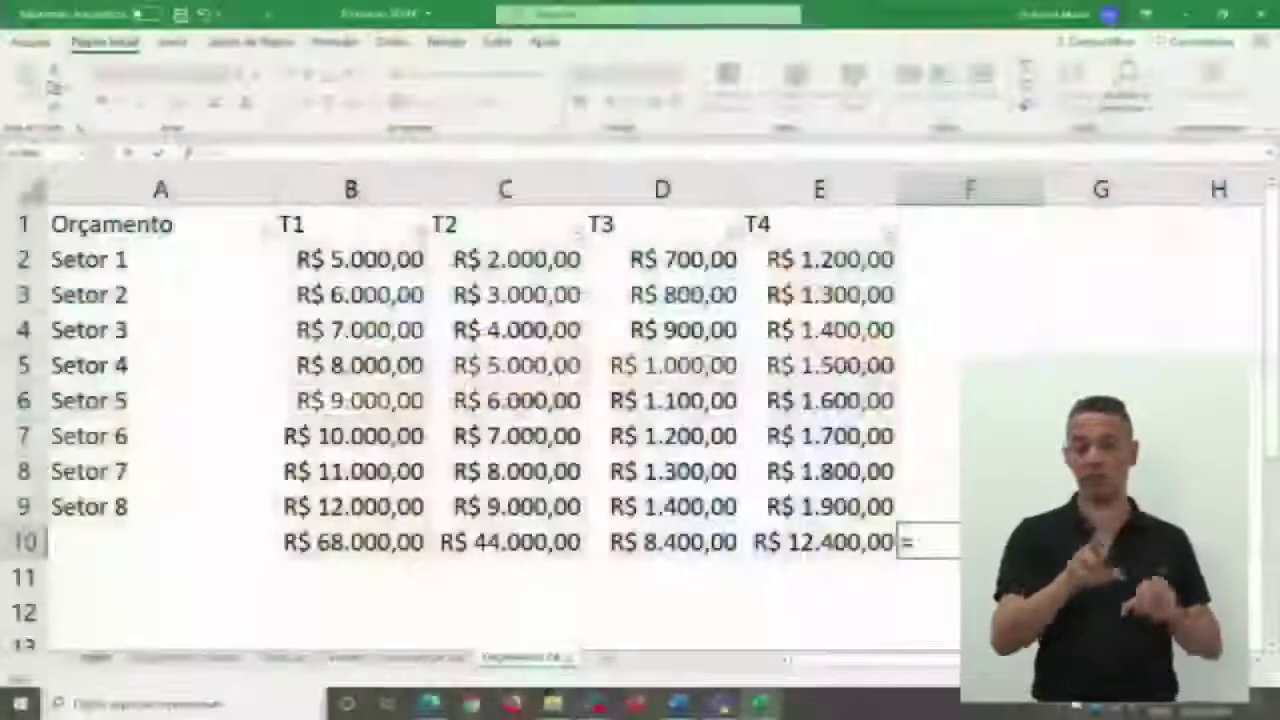
Sum the non-adjacent T4 and T2 columns in F10 with the formula =Soma(E2:E9;C2:C9).
text(oma)
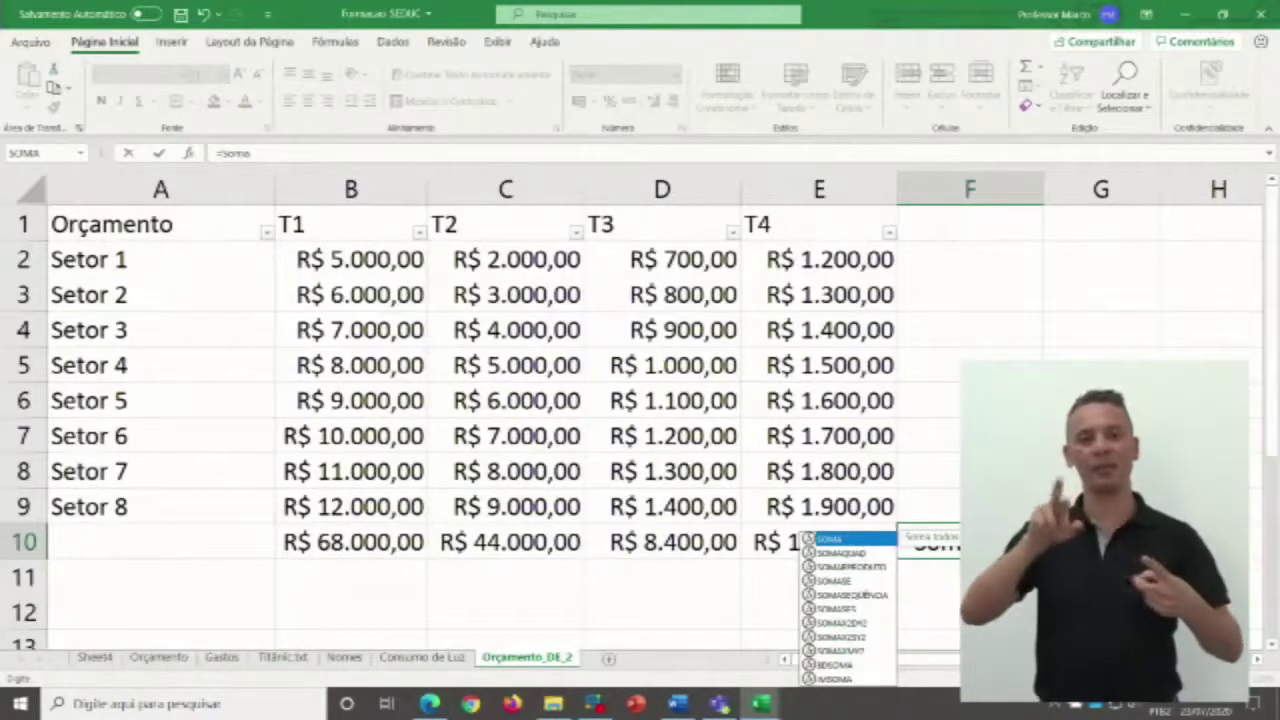
text(()
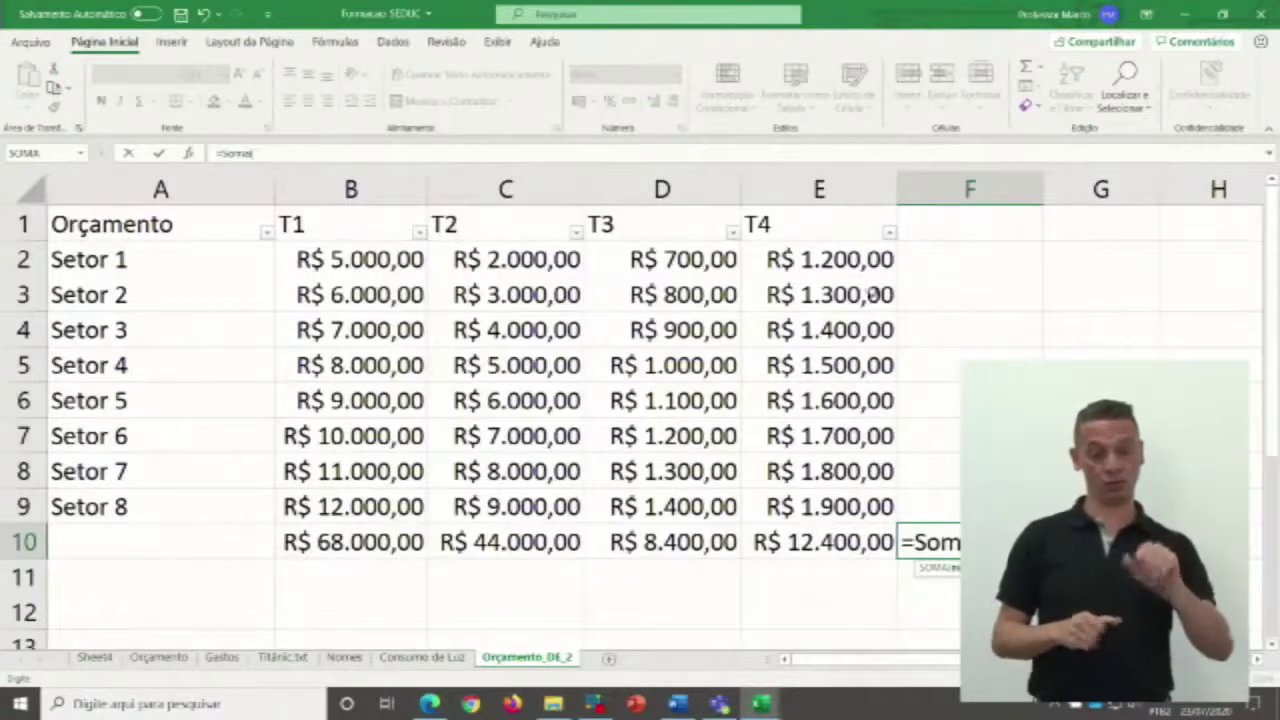
click(840, 259)
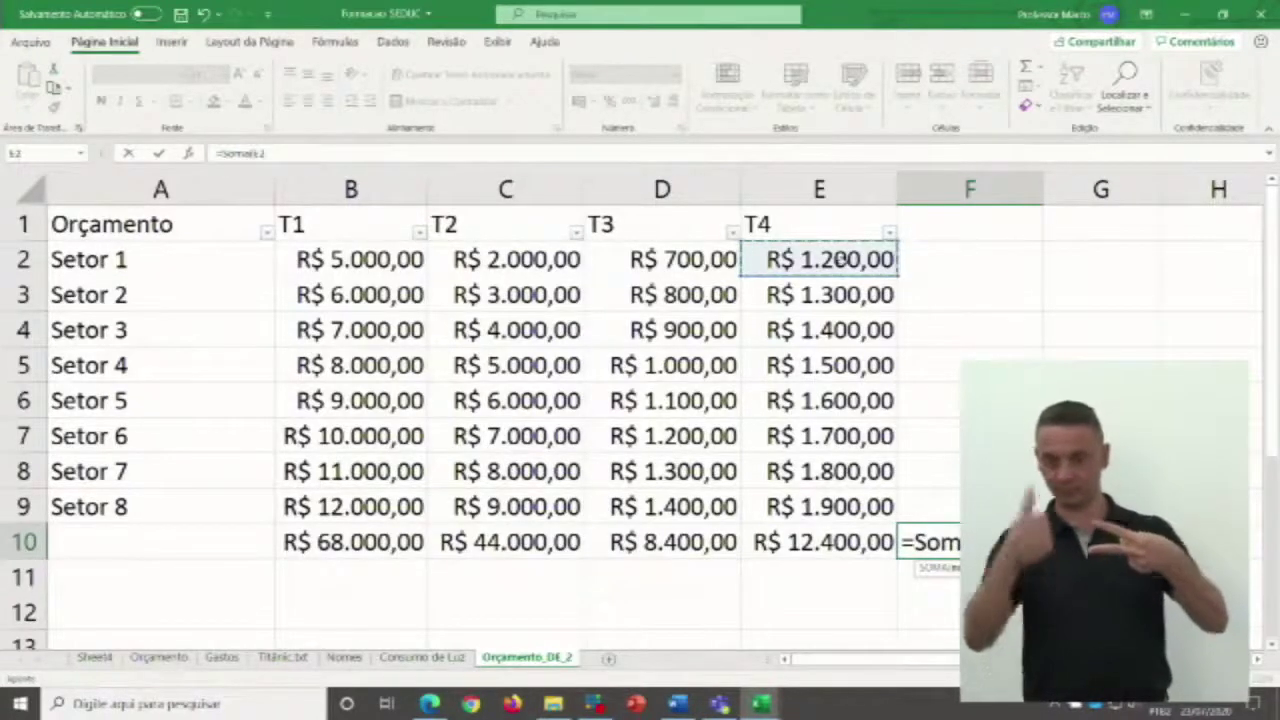
key(shift+Down)
key(shift+Down)
key(shift+Down)
key(shift+Down)
key(shift+Down)
key(shift+Down)
key(shift+Down)
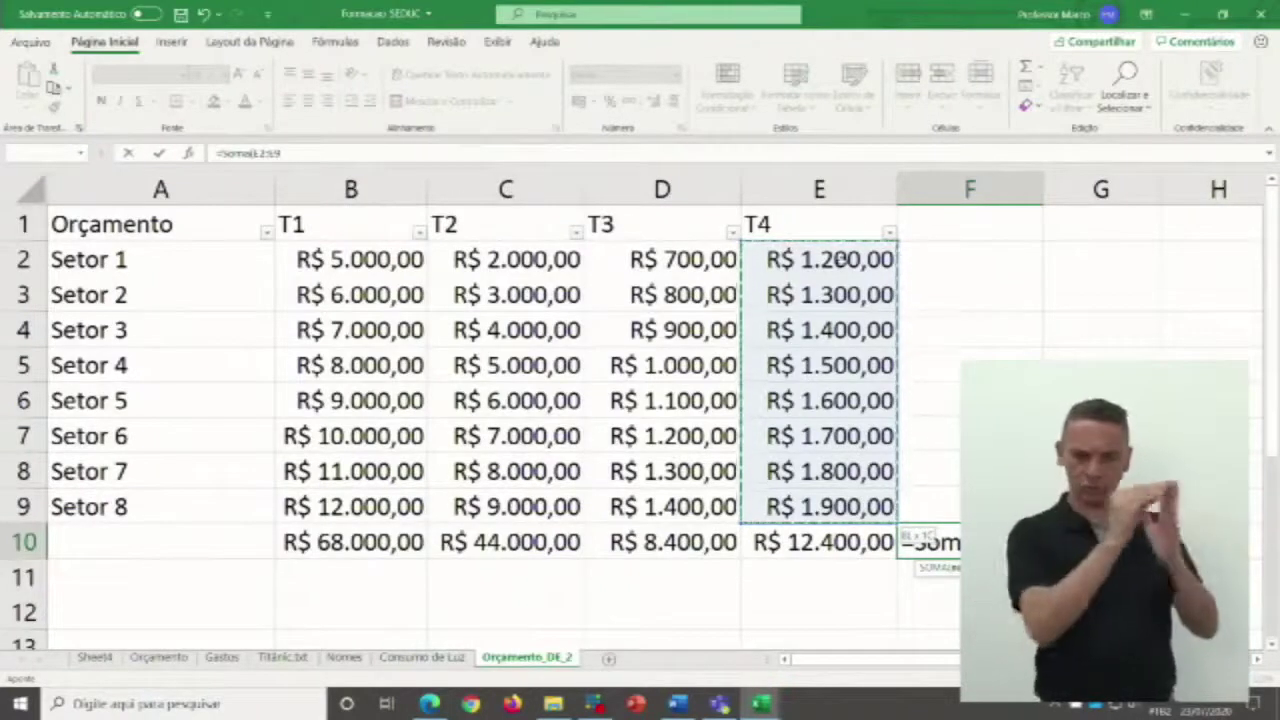
drag(843, 259, 843, 259)
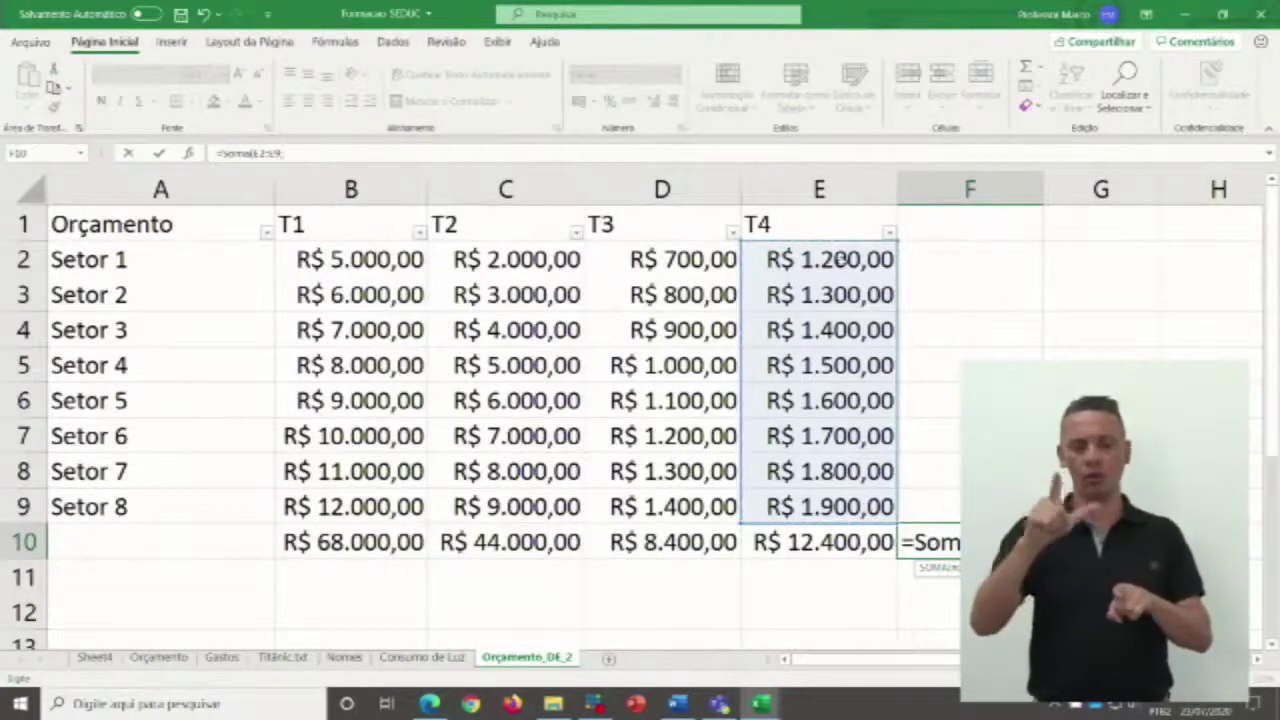
click(552, 260)
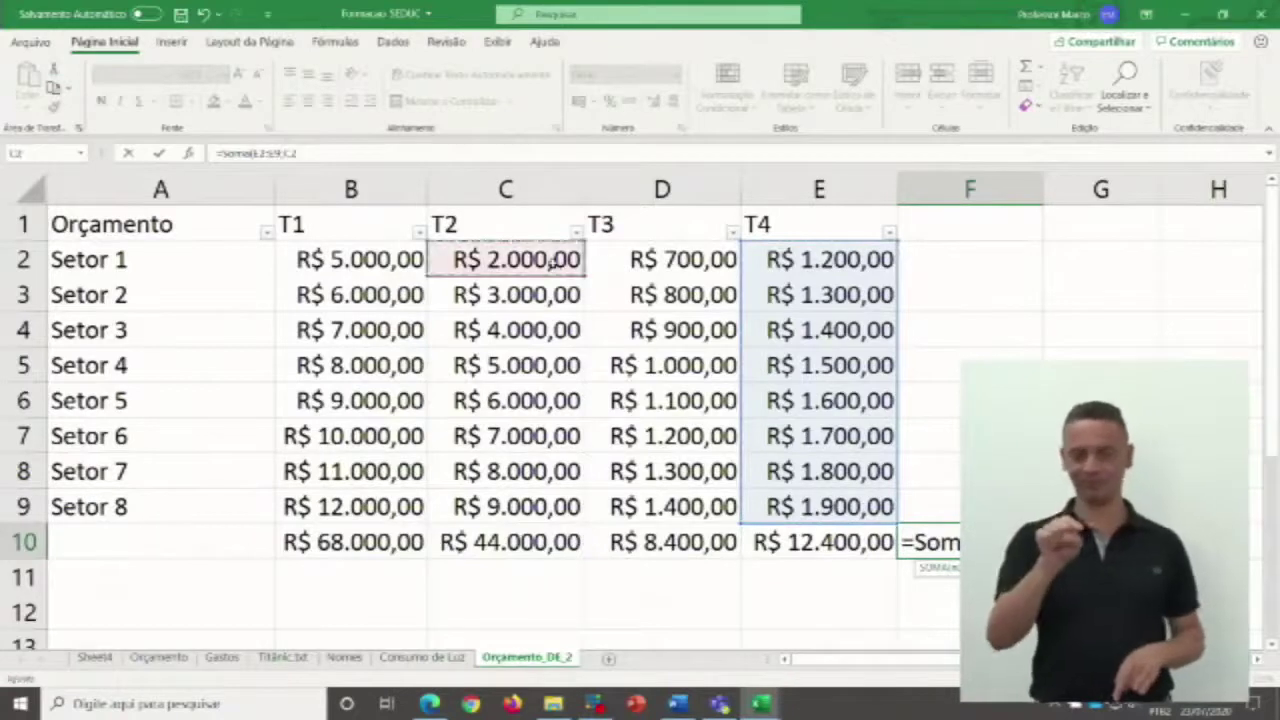
drag(552, 260, 565, 515)
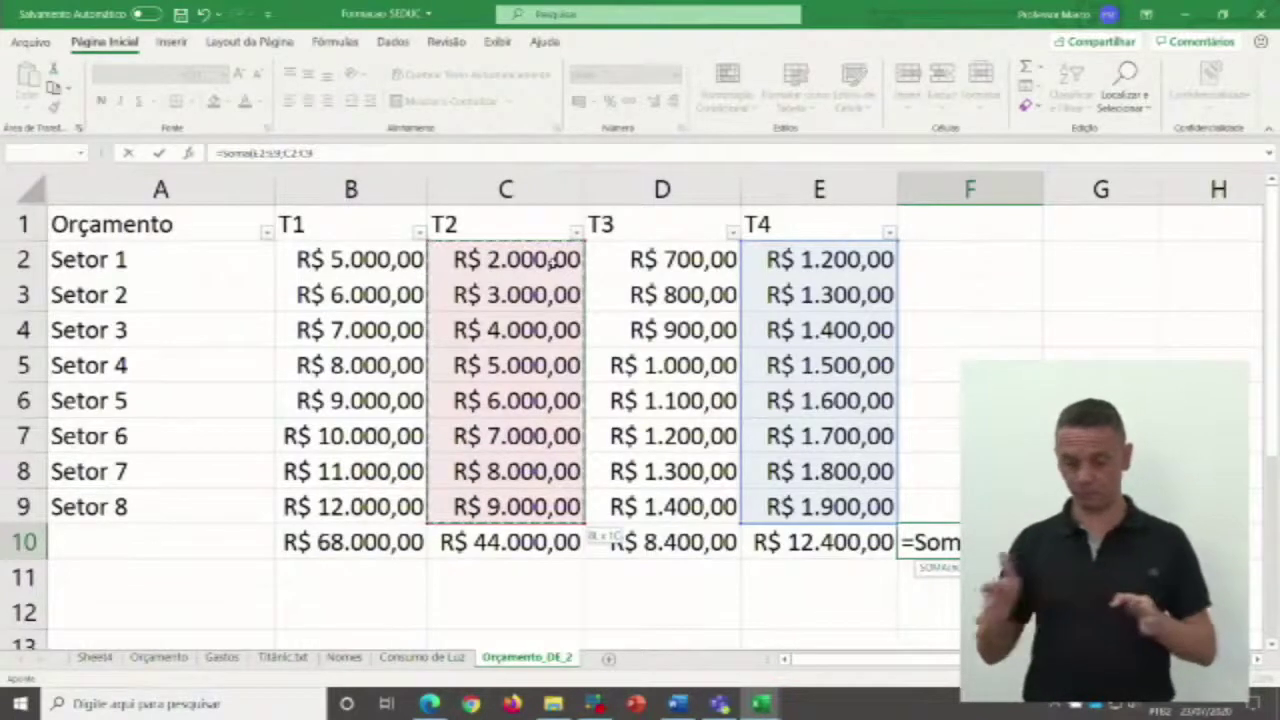
text())
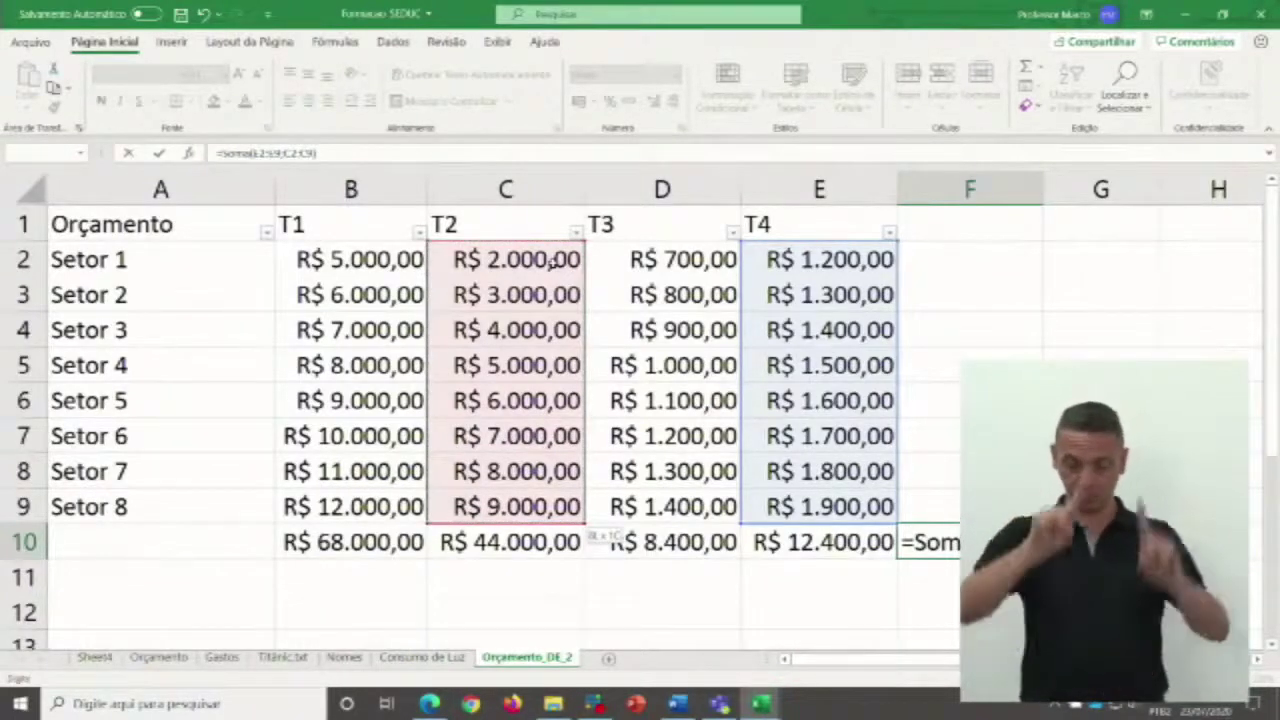
key(Return)
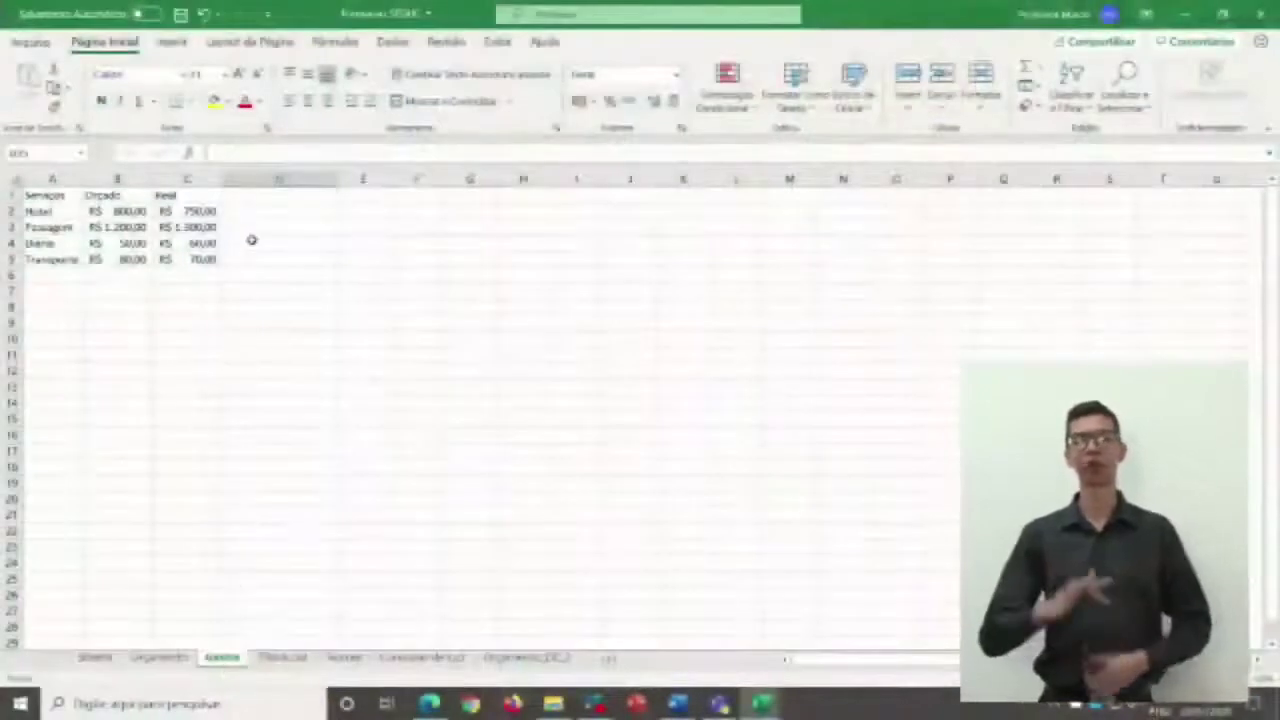
AutoFit the widths of the Orçado and Real columns on the Gastos sheet.
click(271, 208)
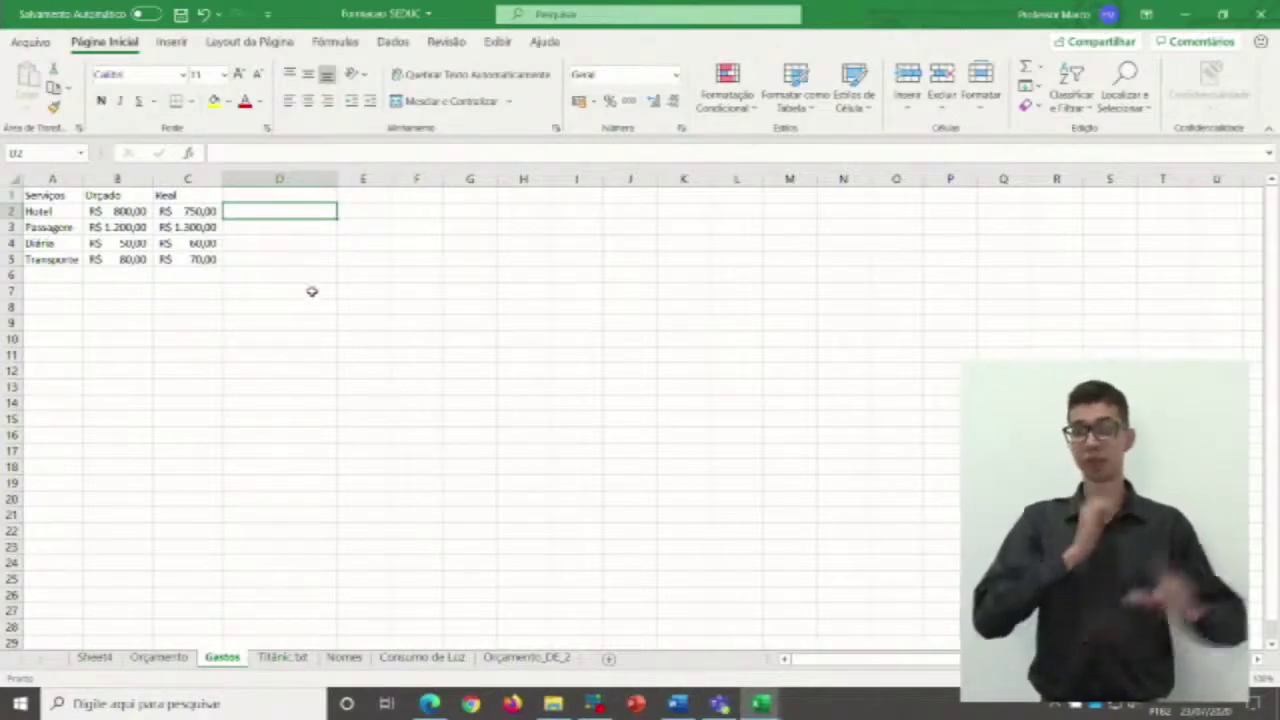
click(310, 262)
click(280, 215)
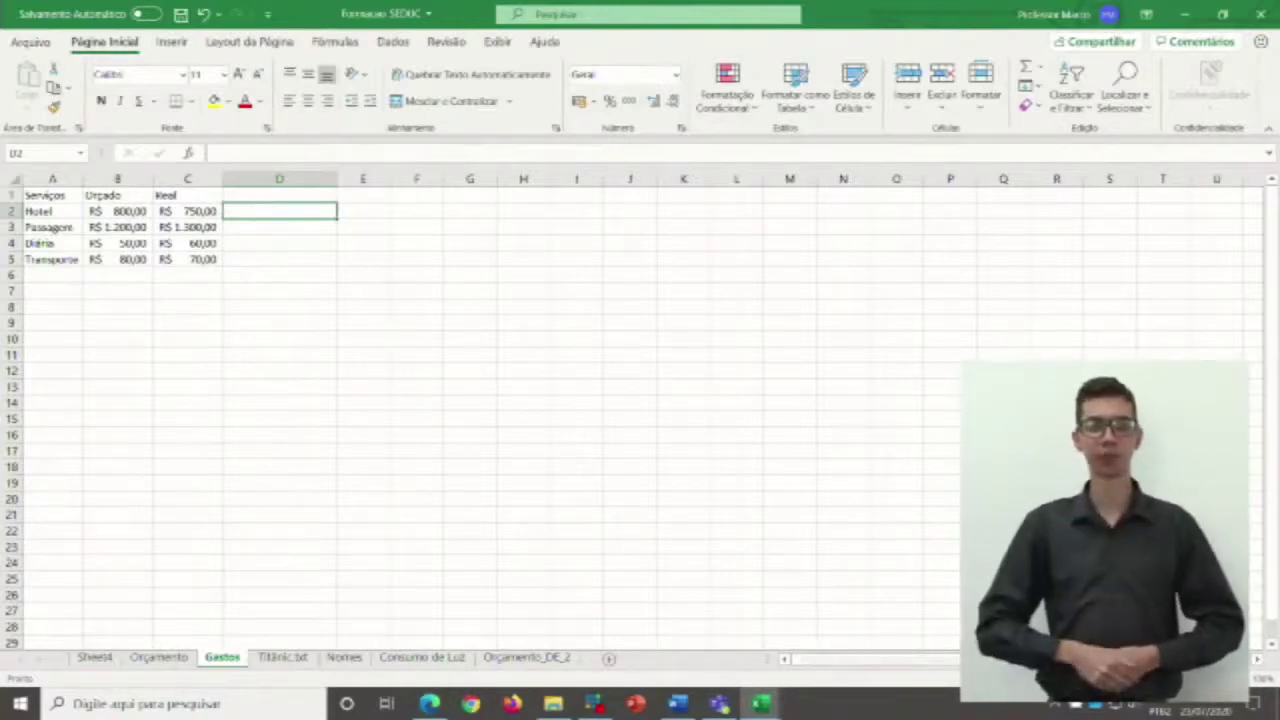
scroll(640, 410, up, 8)
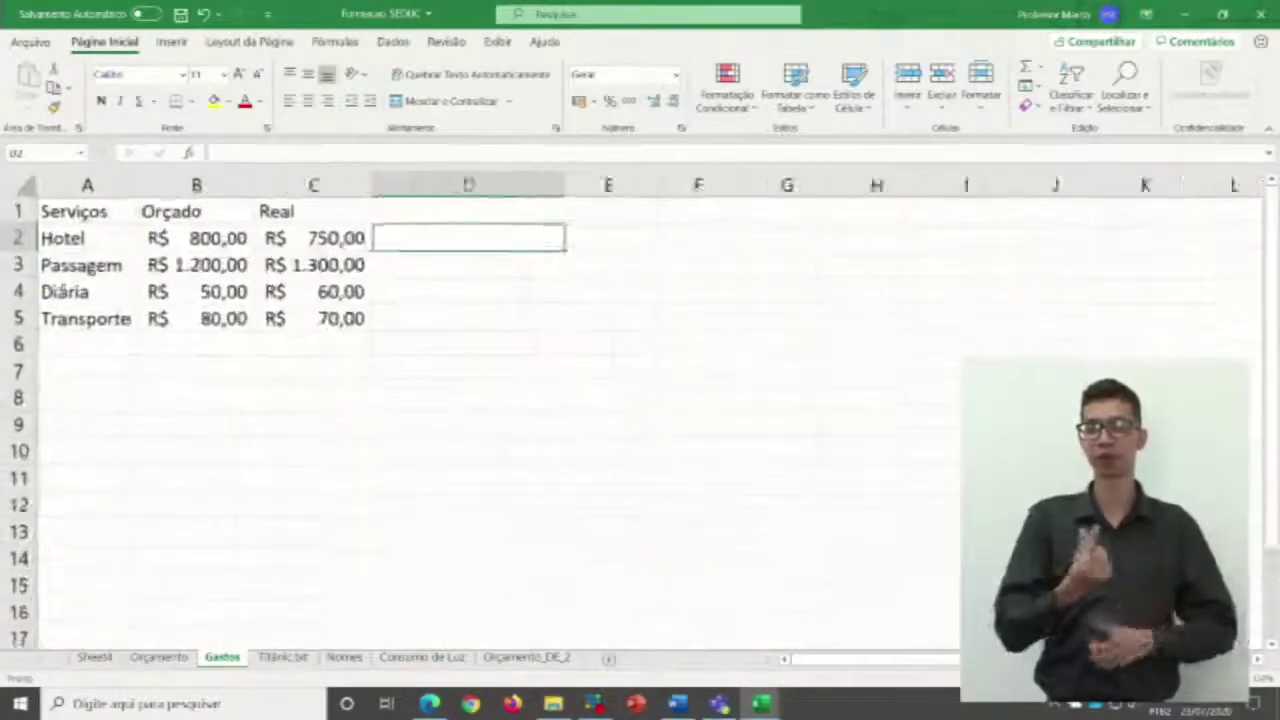
scroll(793, 355, down, 2)
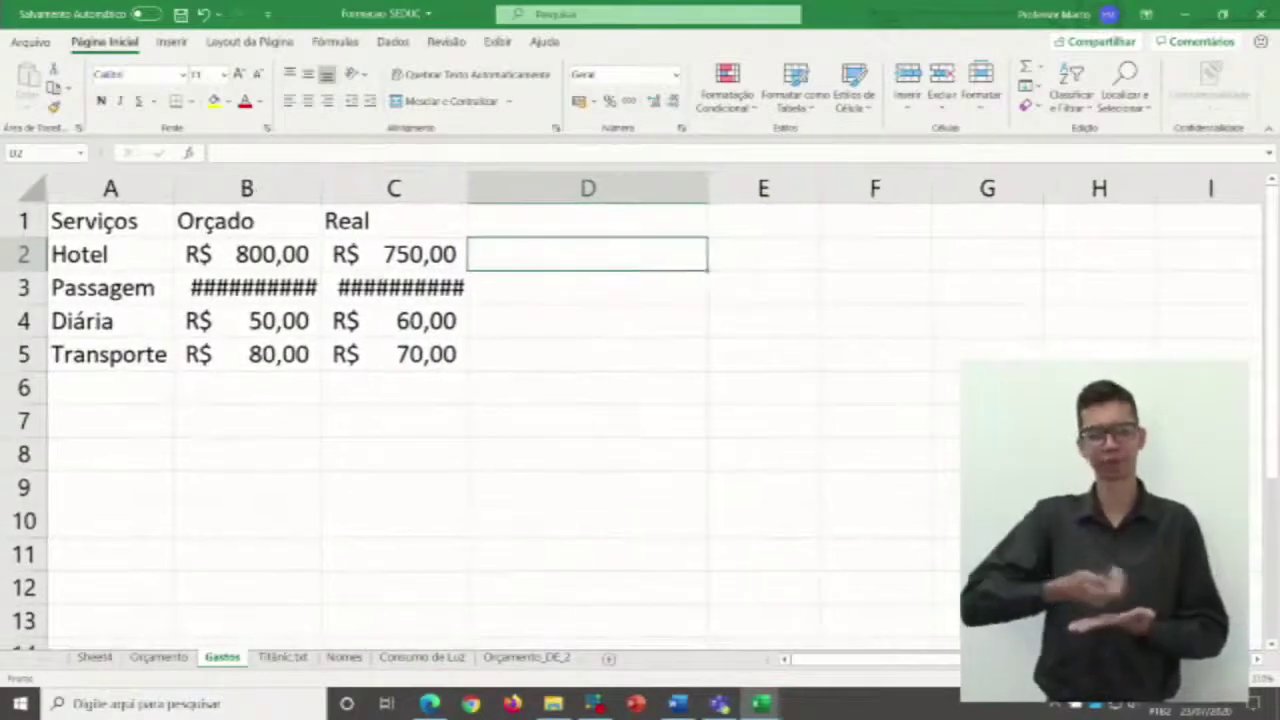
click(563, 286)
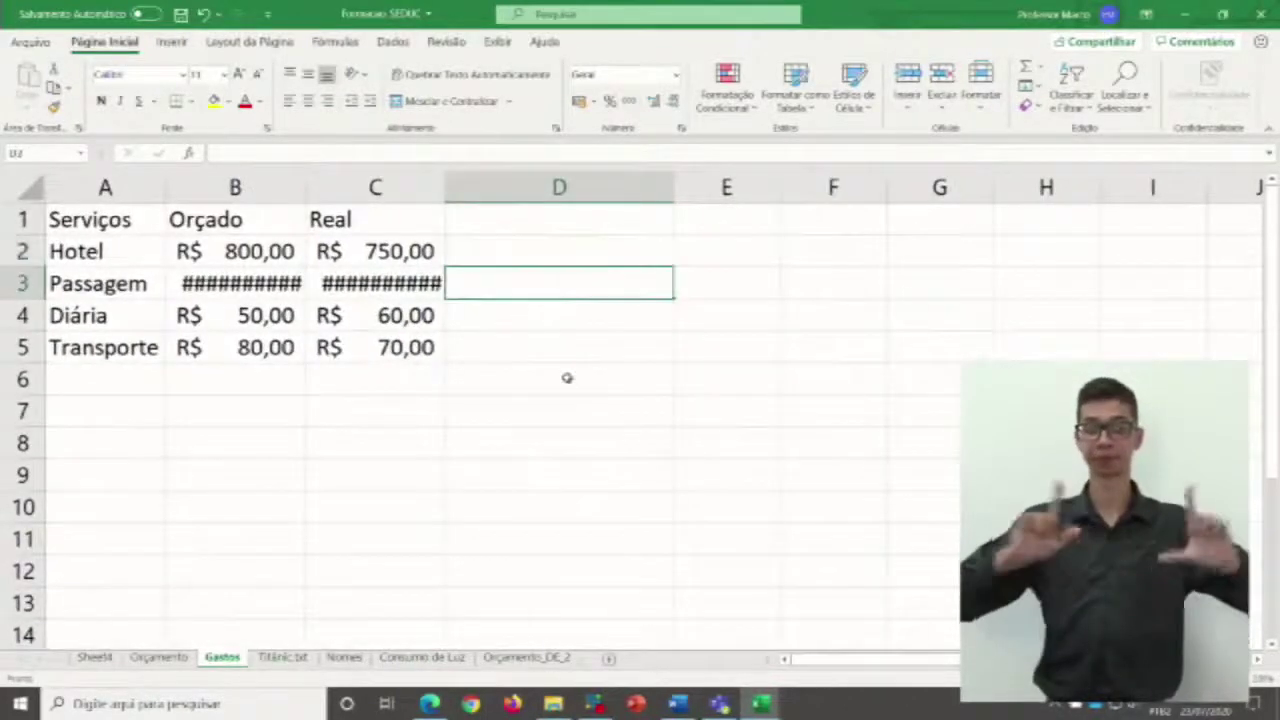
click(563, 251)
double_click(305, 188)
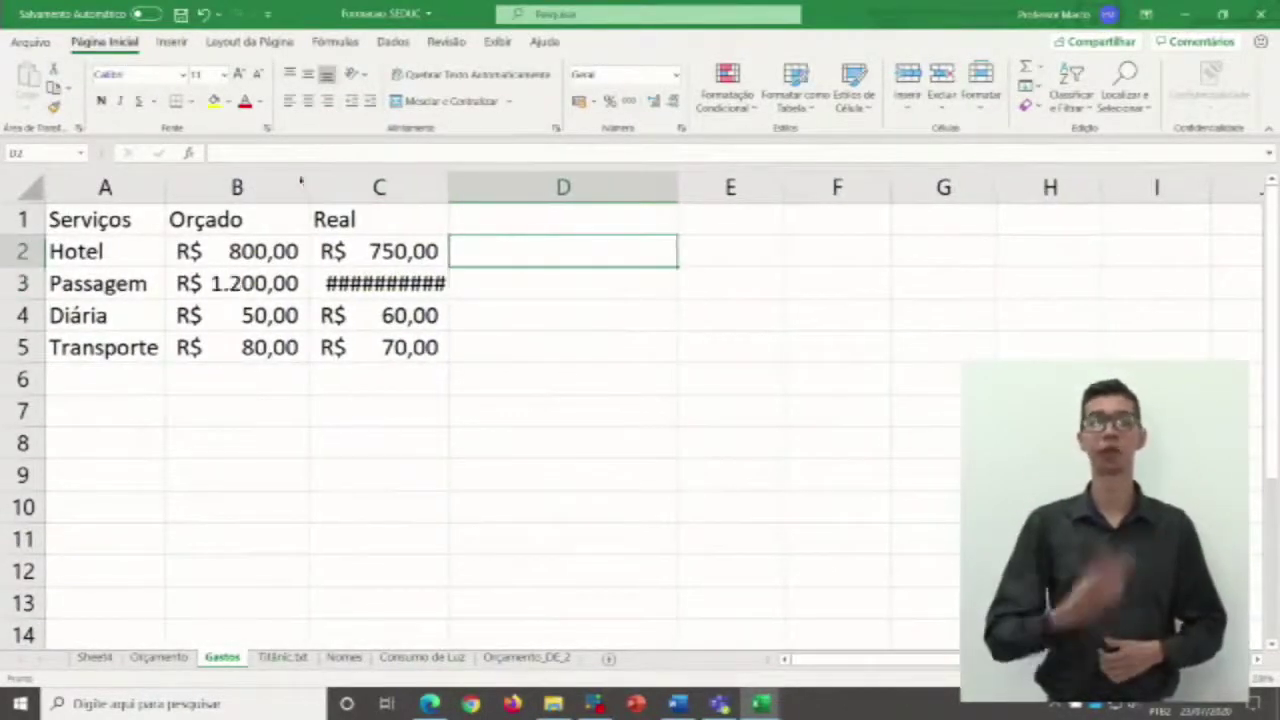
double_click(452, 188)
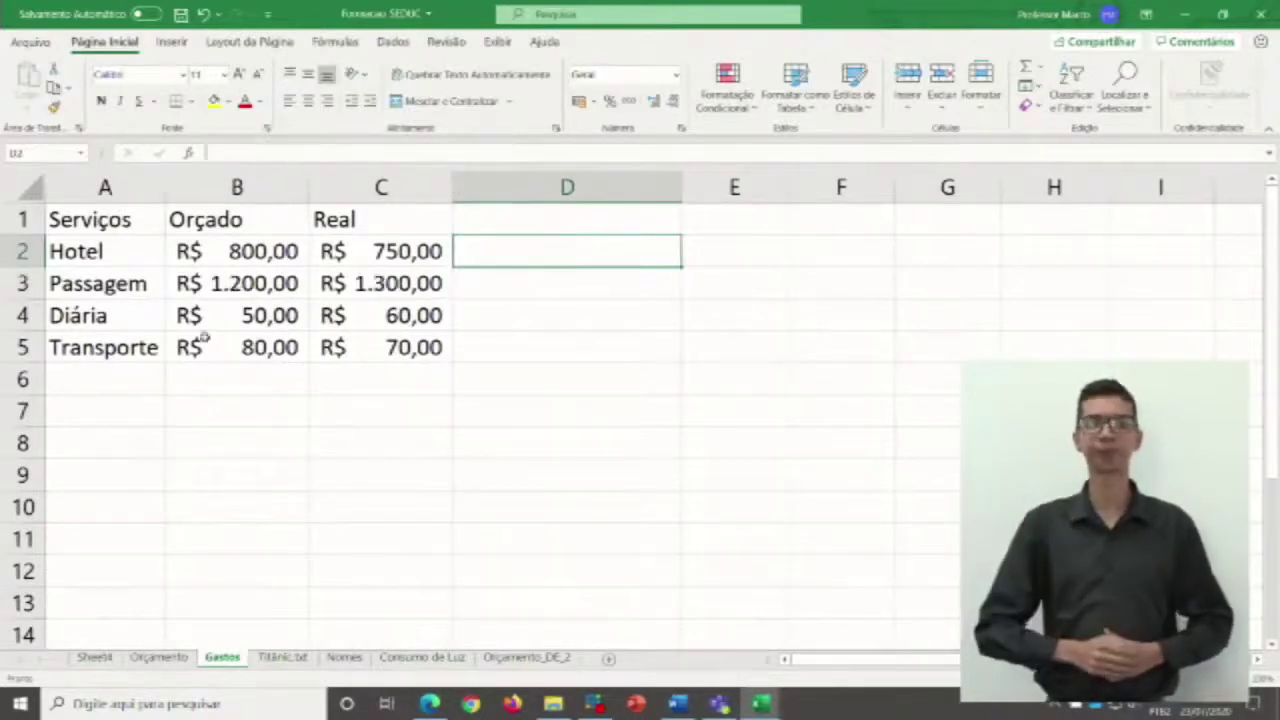
Start an SE formula in D2 that tests C2>B2 and returns "acima do orçamento" when true.
click(530, 283)
click(534, 260)
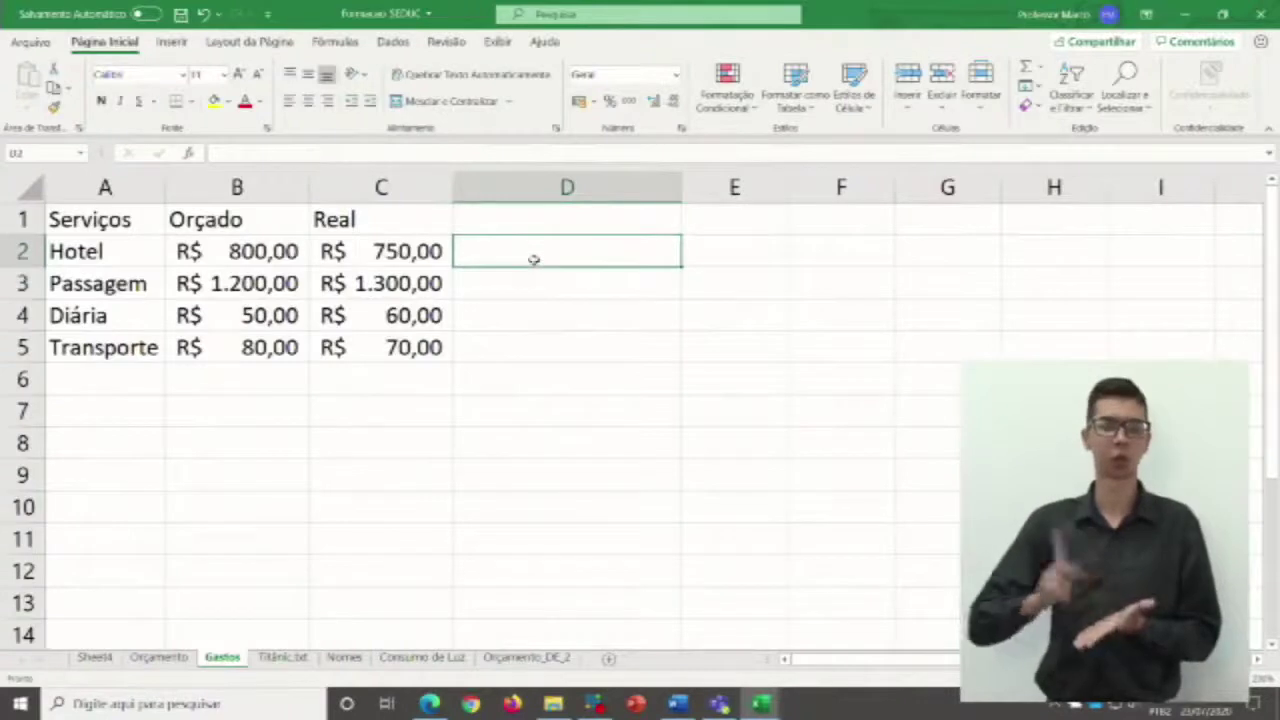
text(=)
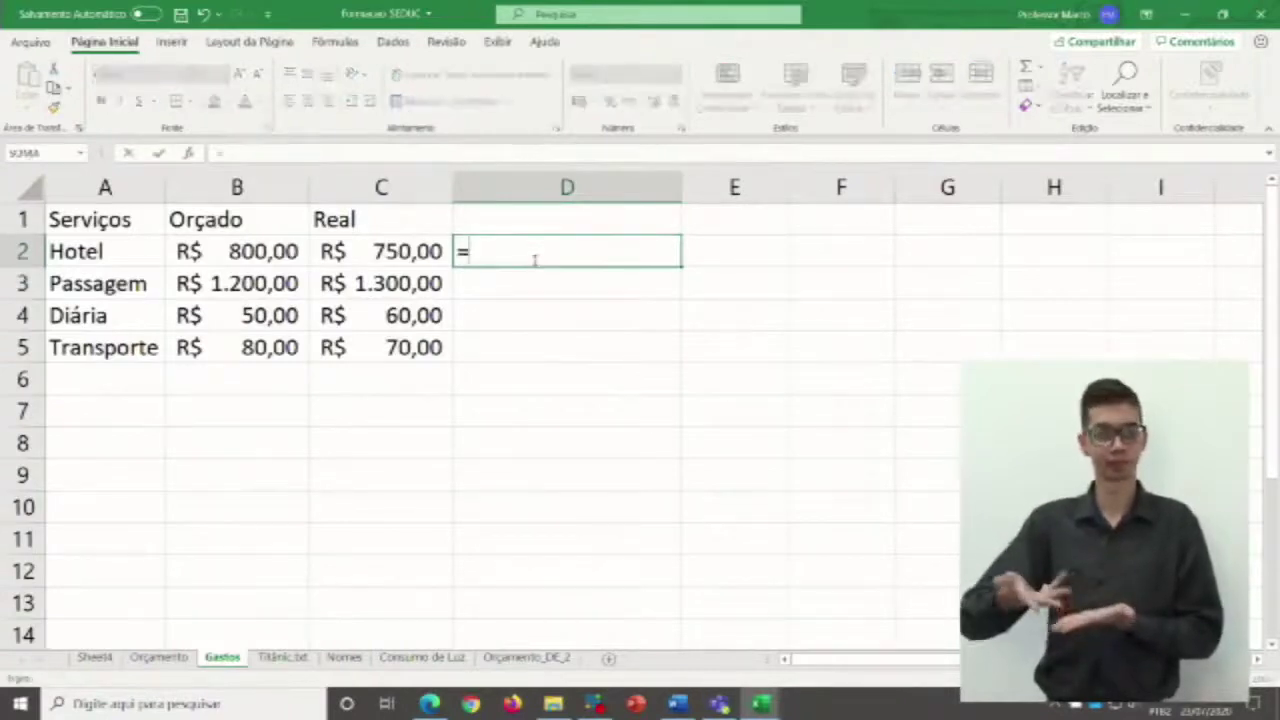
text(SE()
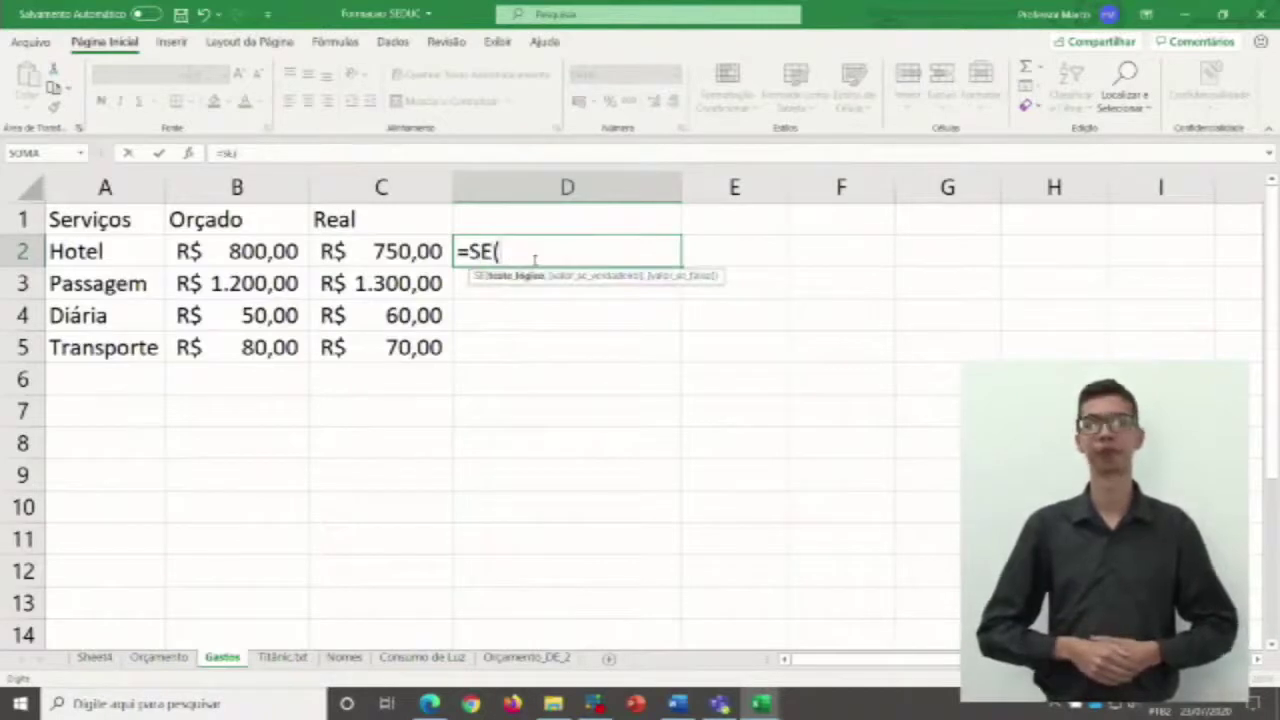
click(397, 251)
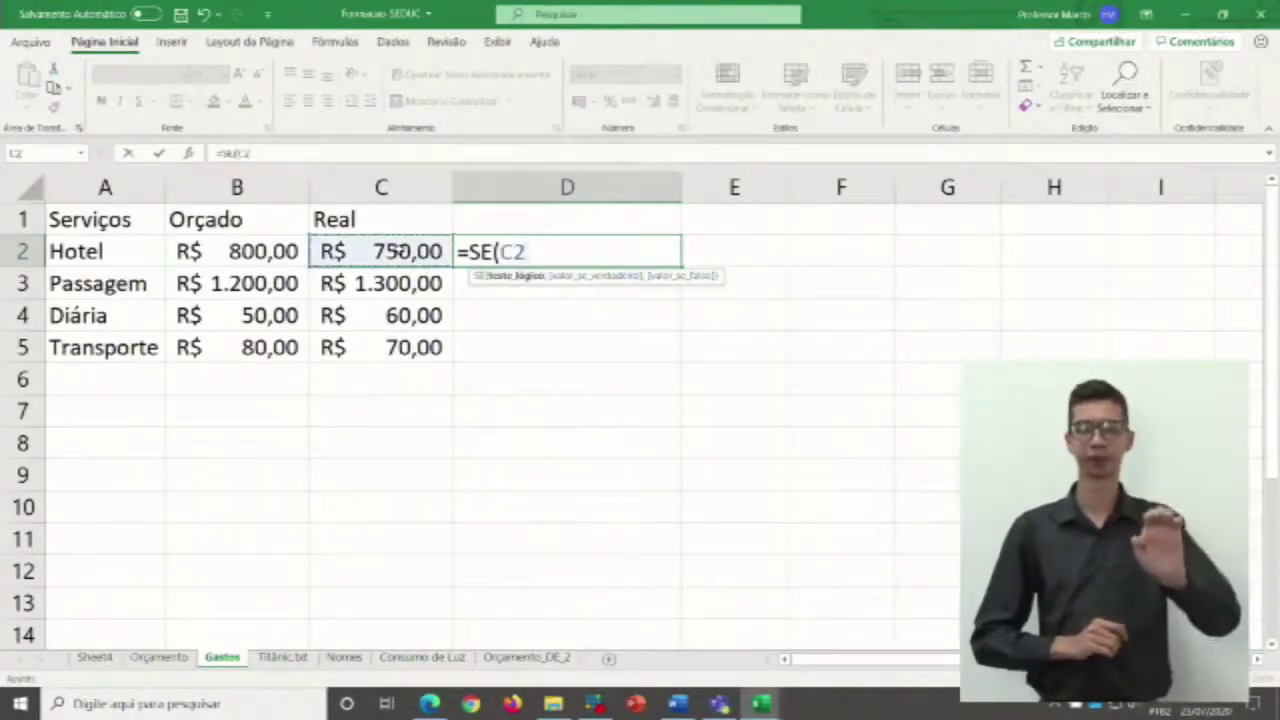
text(>)
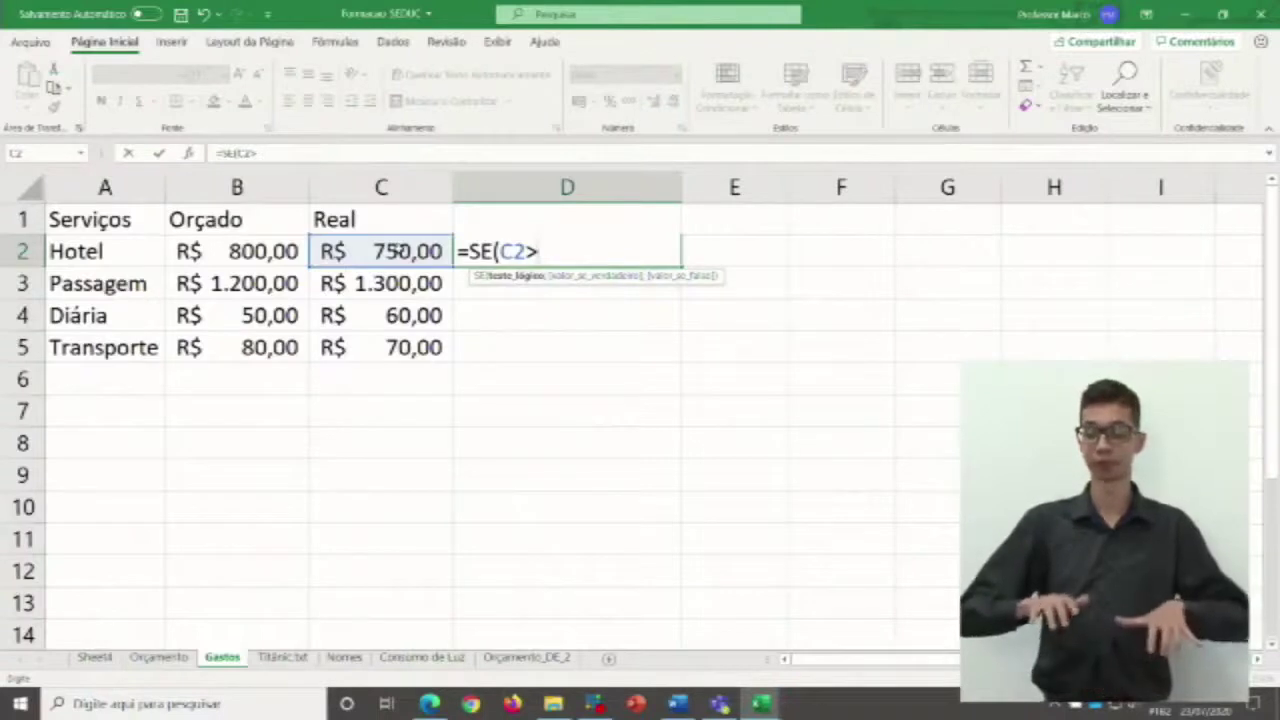
click(262, 251)
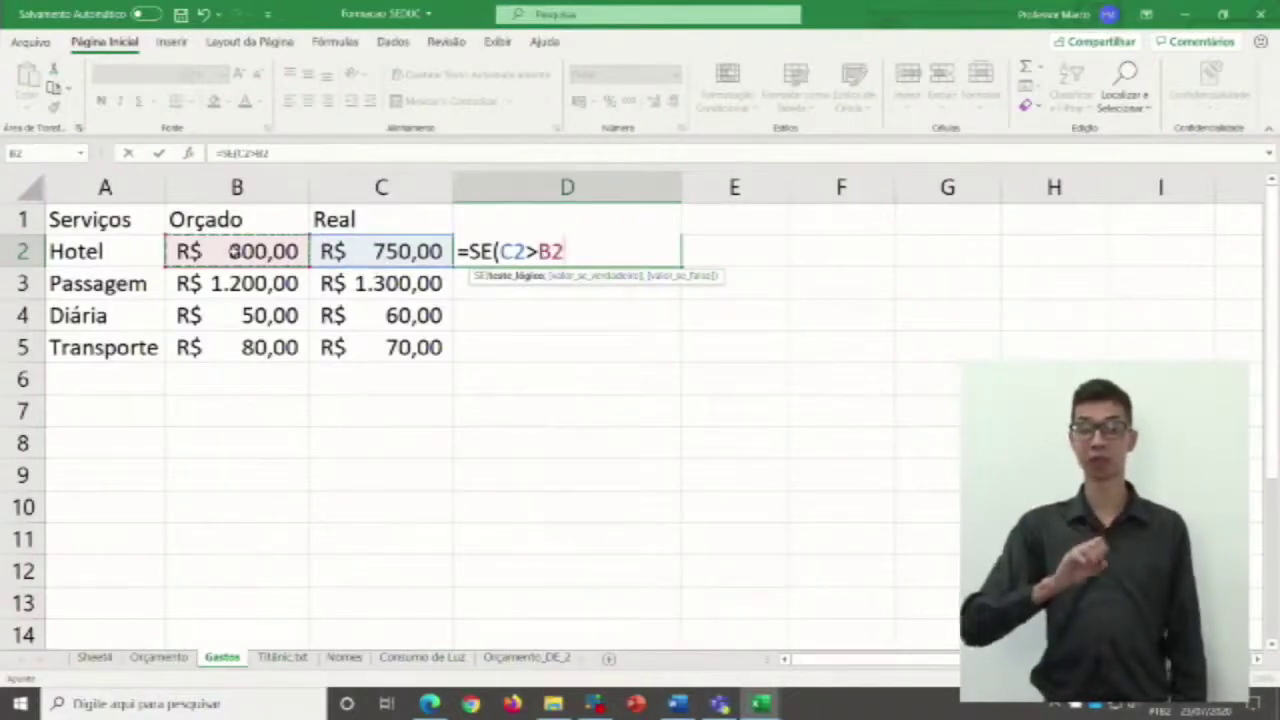
text(;)
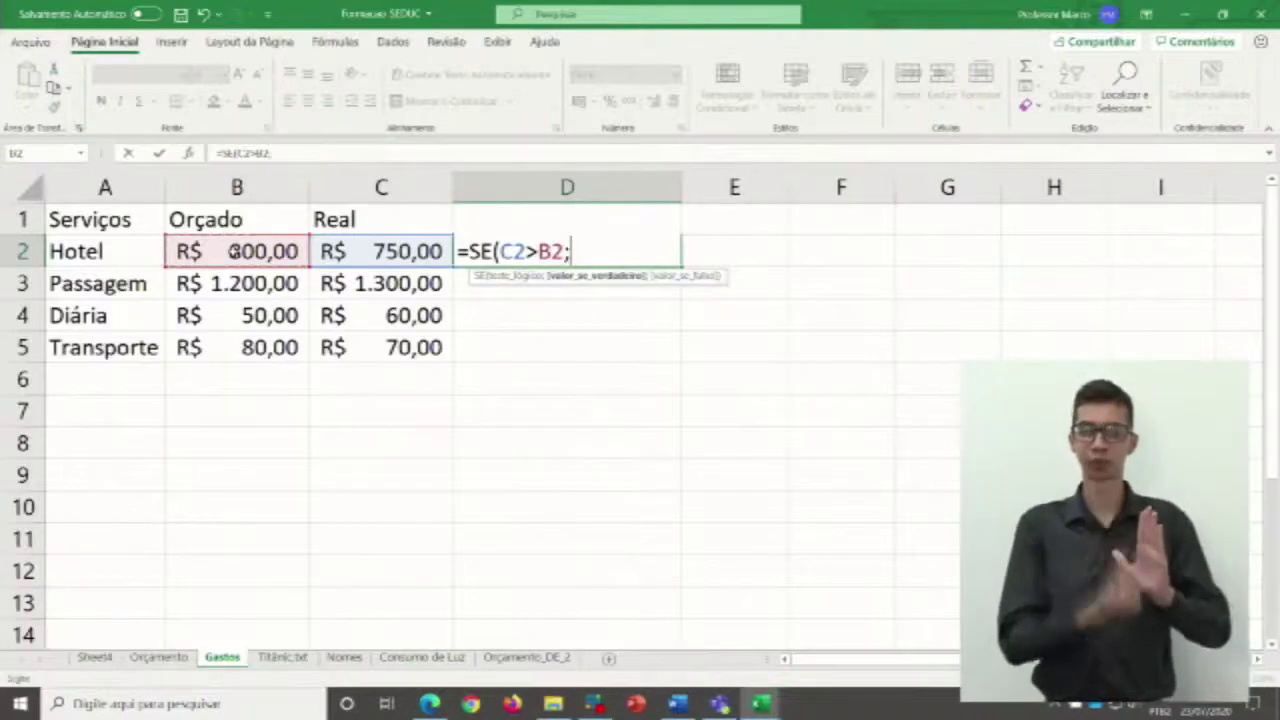
text(")
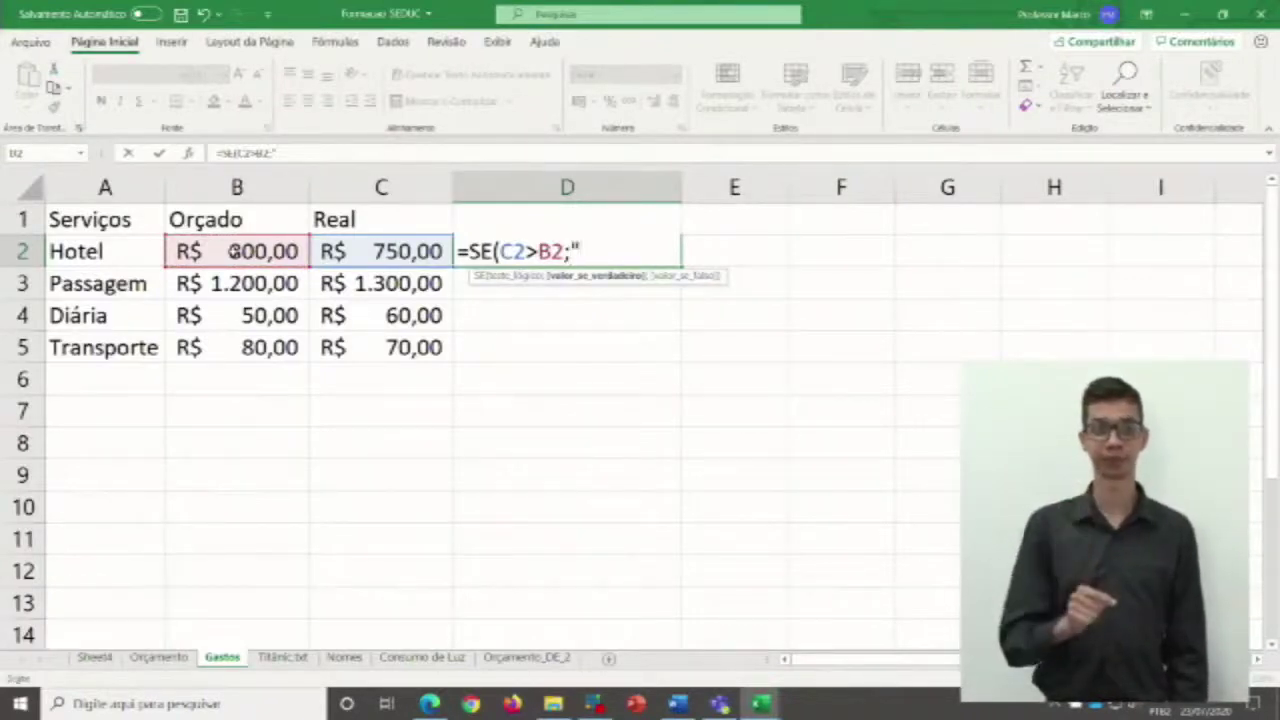
text(acima do orçamento)
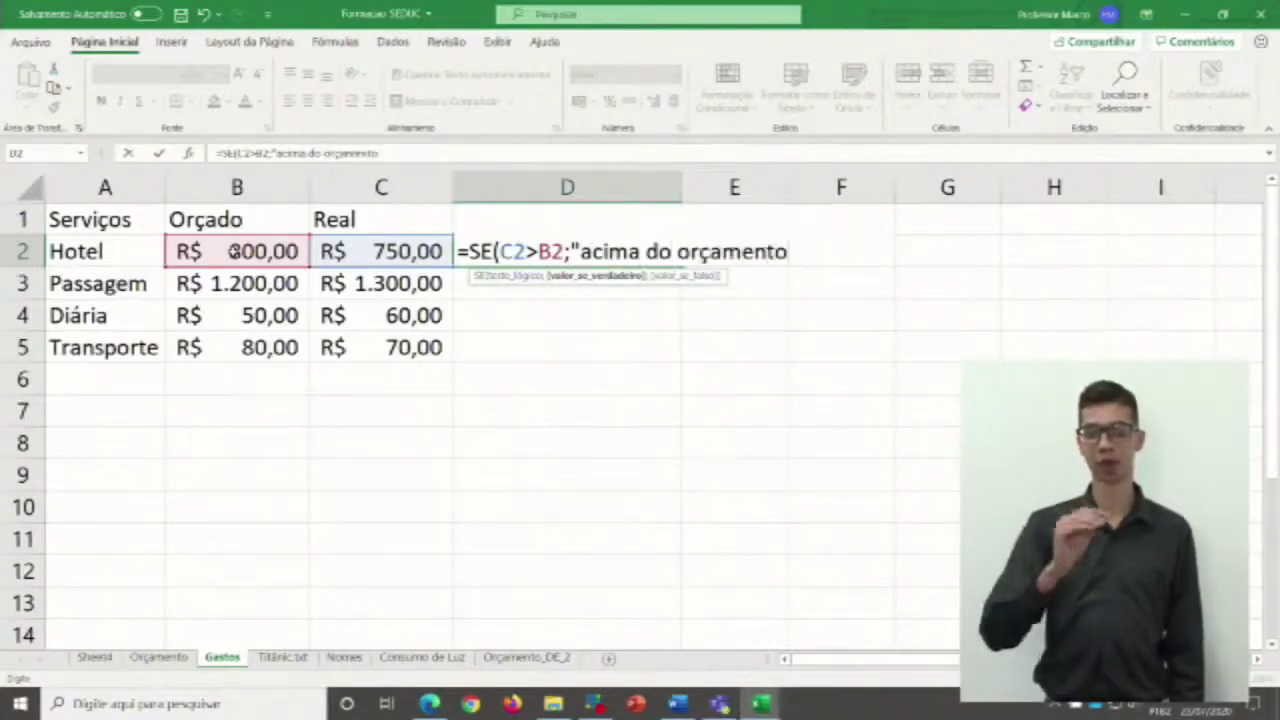
text(";)
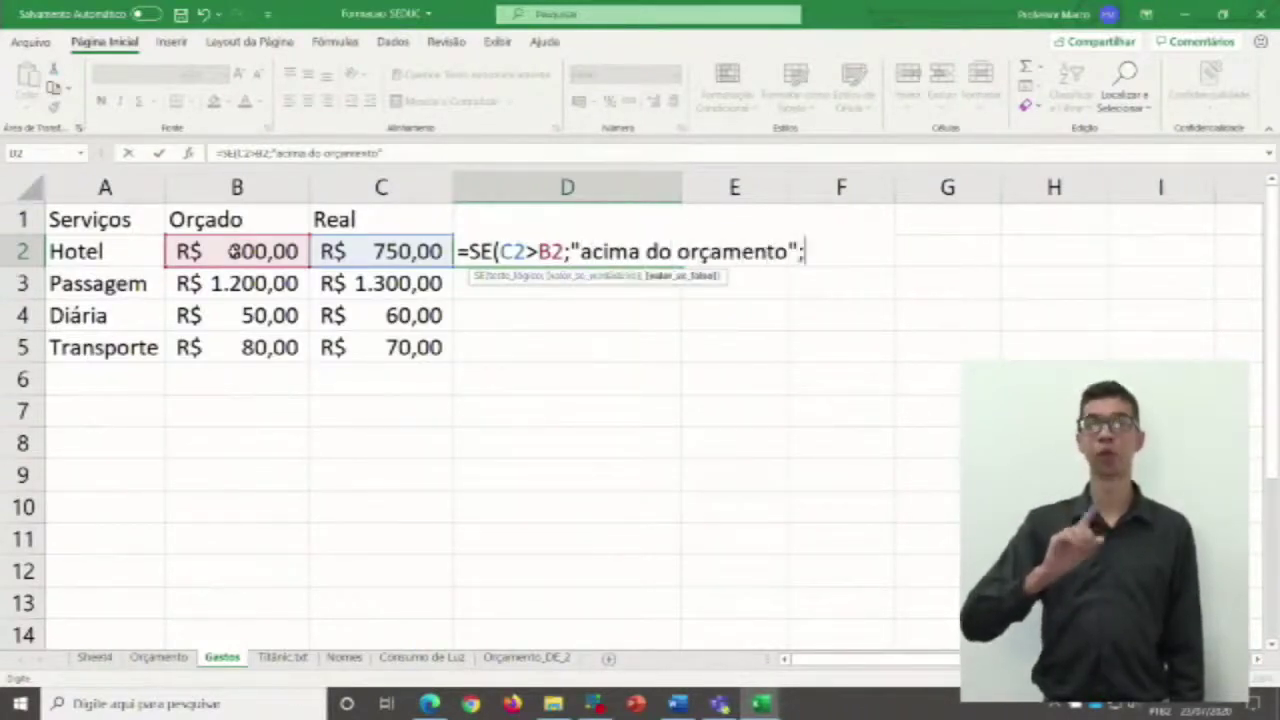
Complete the D2 formula with "dentro do orçamento" as the value if false.
text("Dentro)
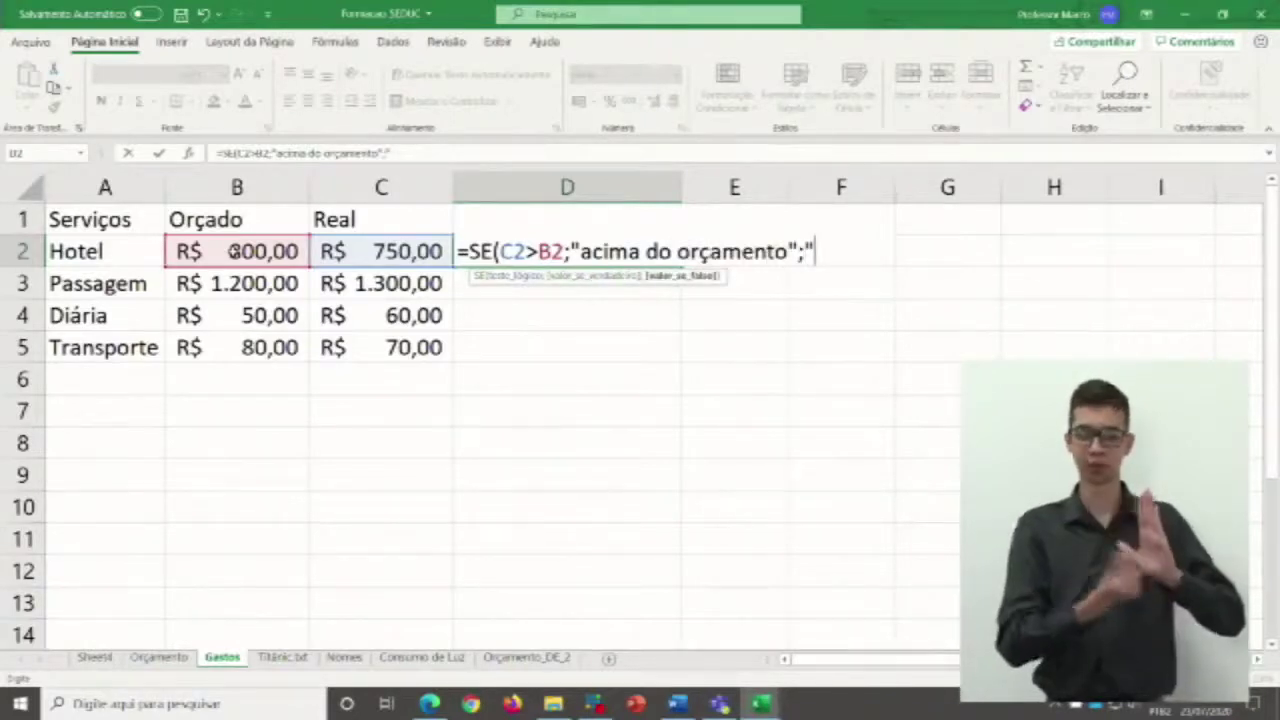
key(BackSpace)
key(BackSpace)
key(BackSpace)
key(BackSpace)
key(BackSpace)
key(BackSpace)
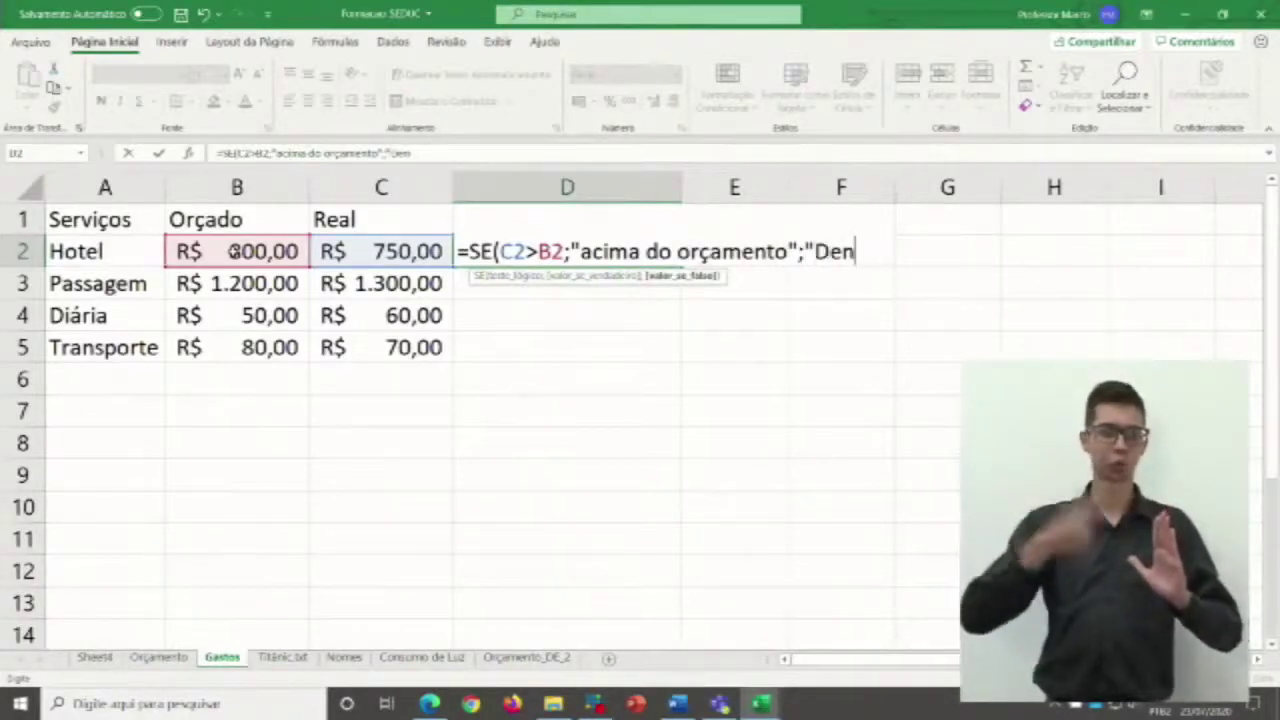
text(dentro do or)
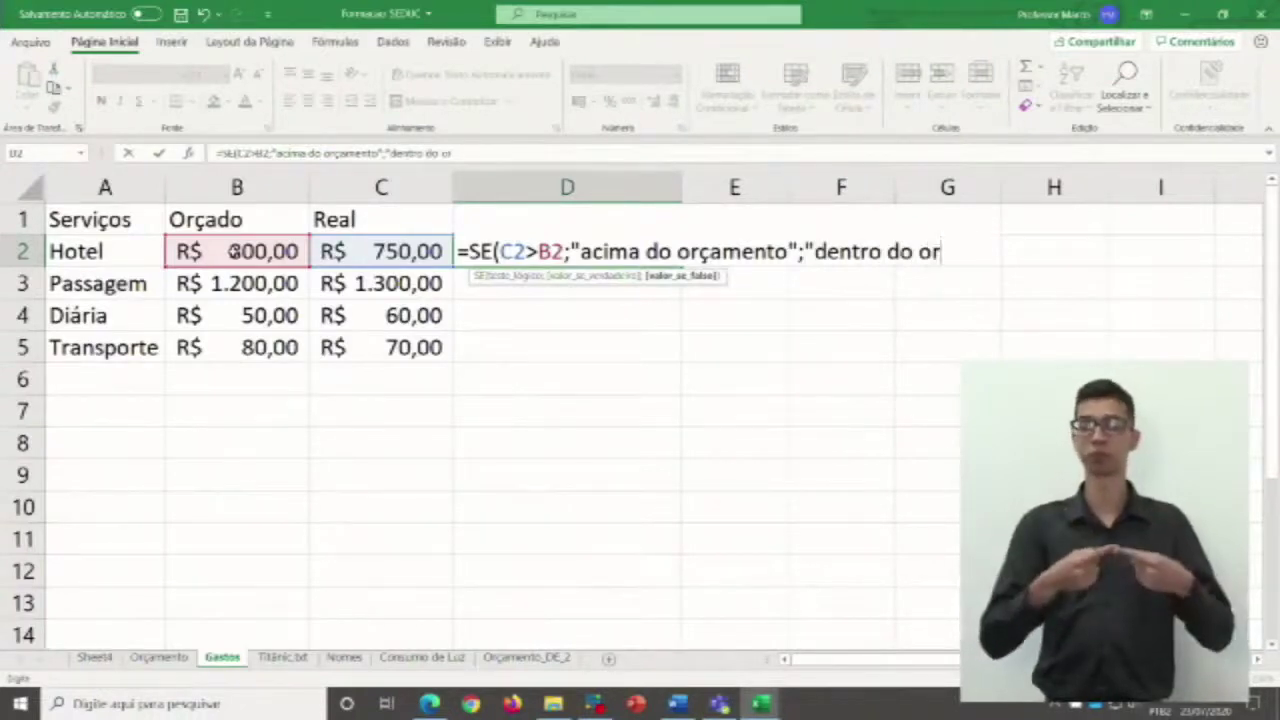
text(çamento)
text("))
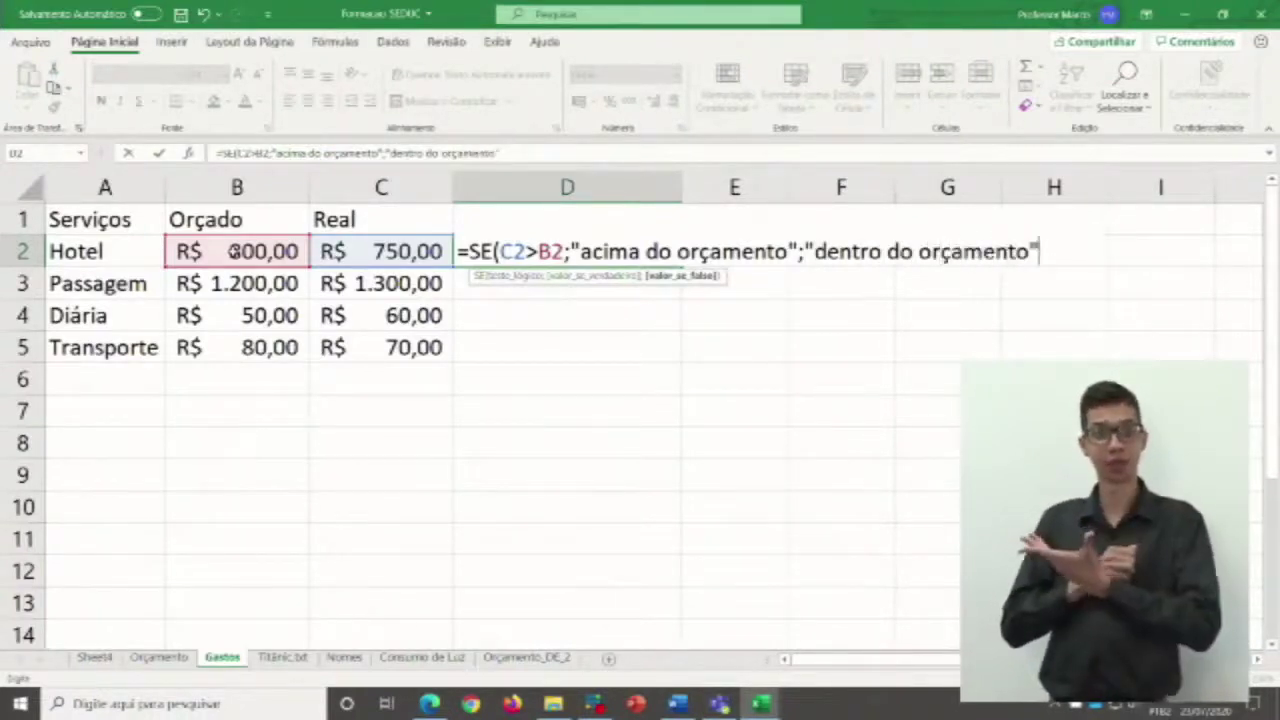
key(Return)
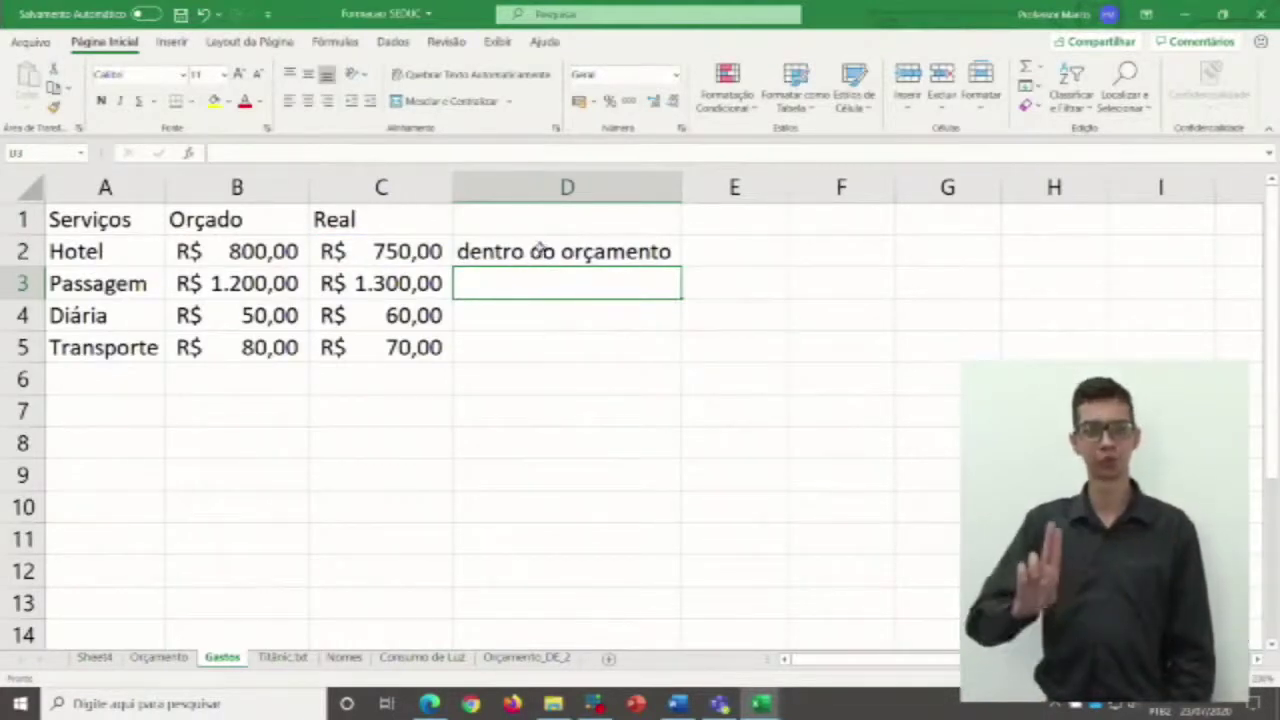
Review the SE formula in D2, copy it down through D5 and check the copied formulas.
click(538, 248)
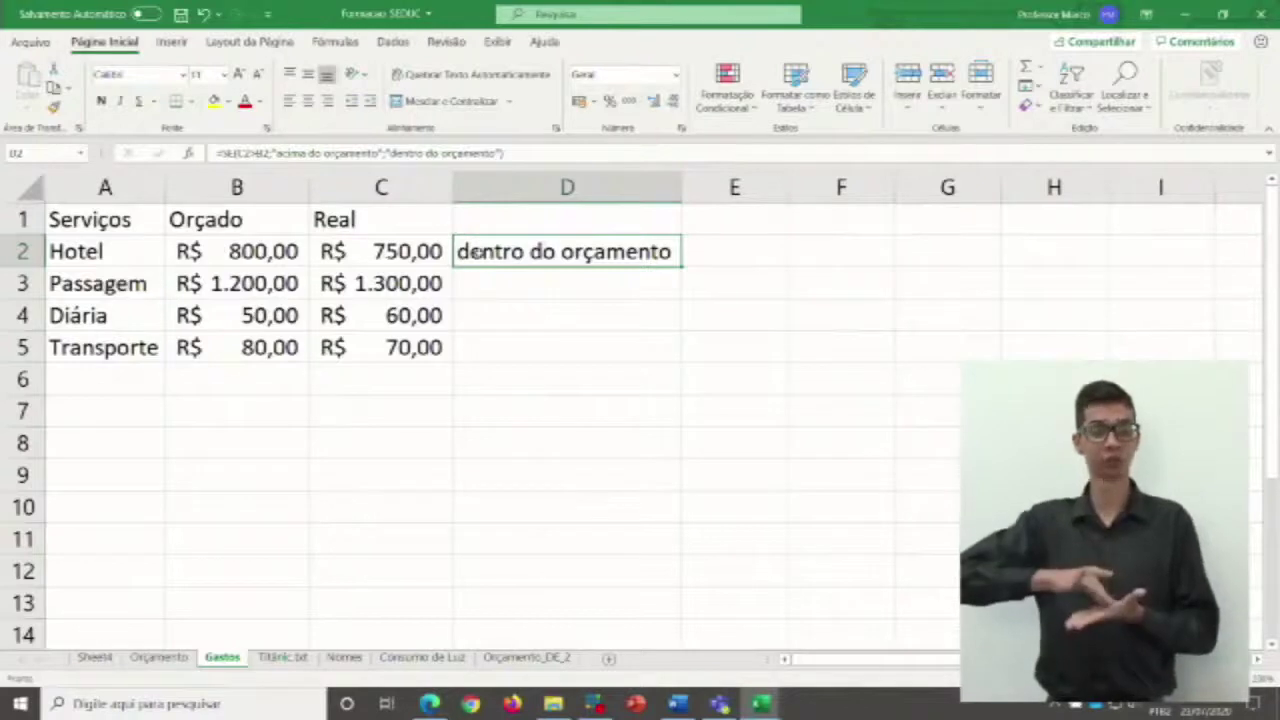
click(522, 152)
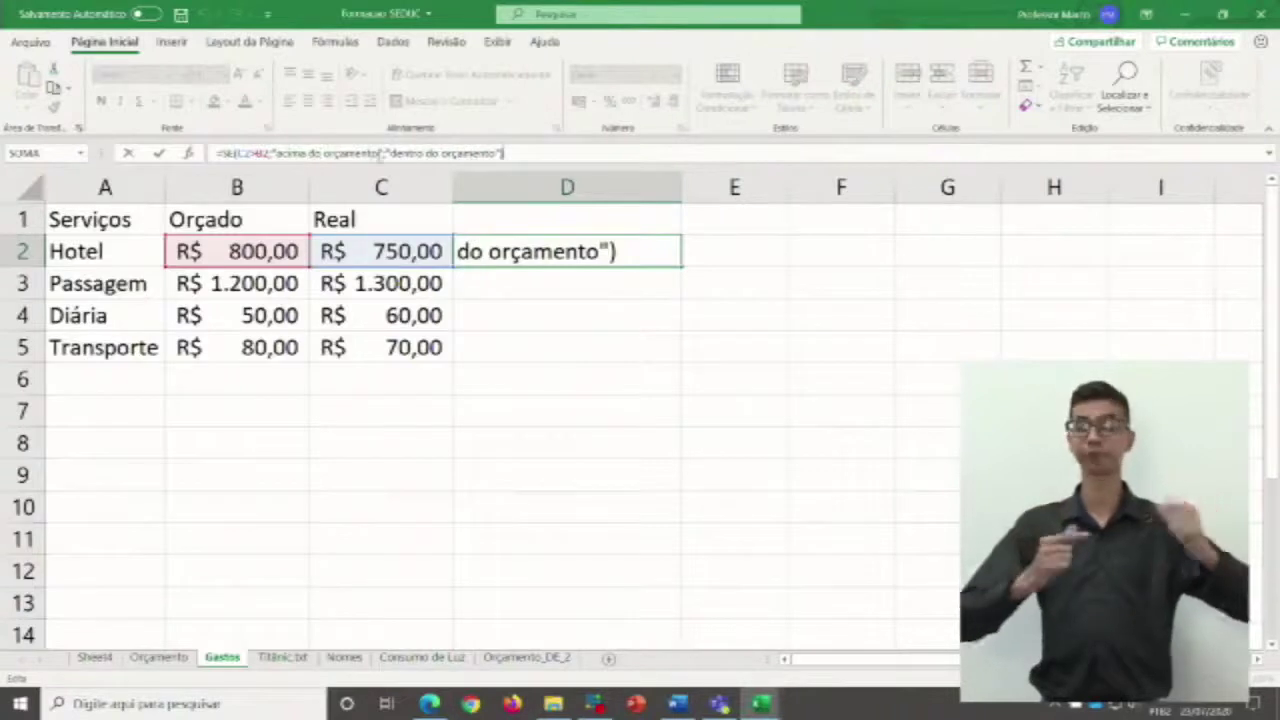
click(571, 301)
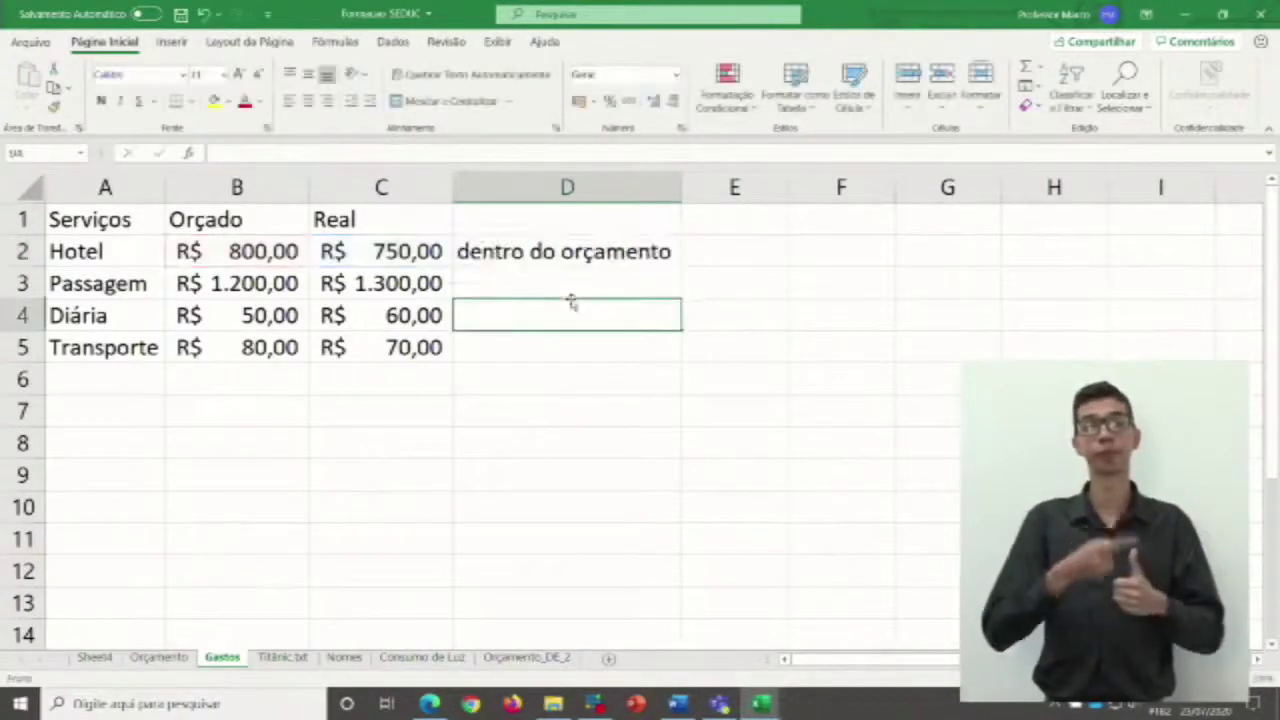
click(541, 256)
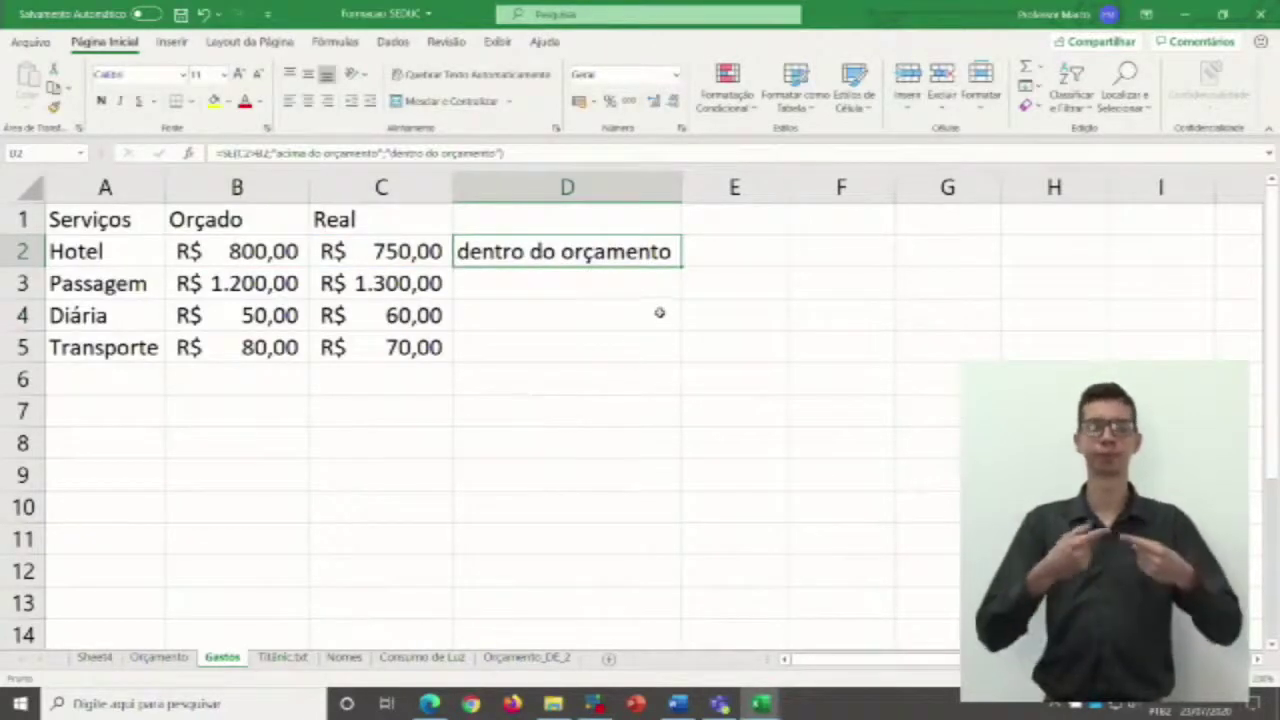
drag(682, 268, 679, 356)
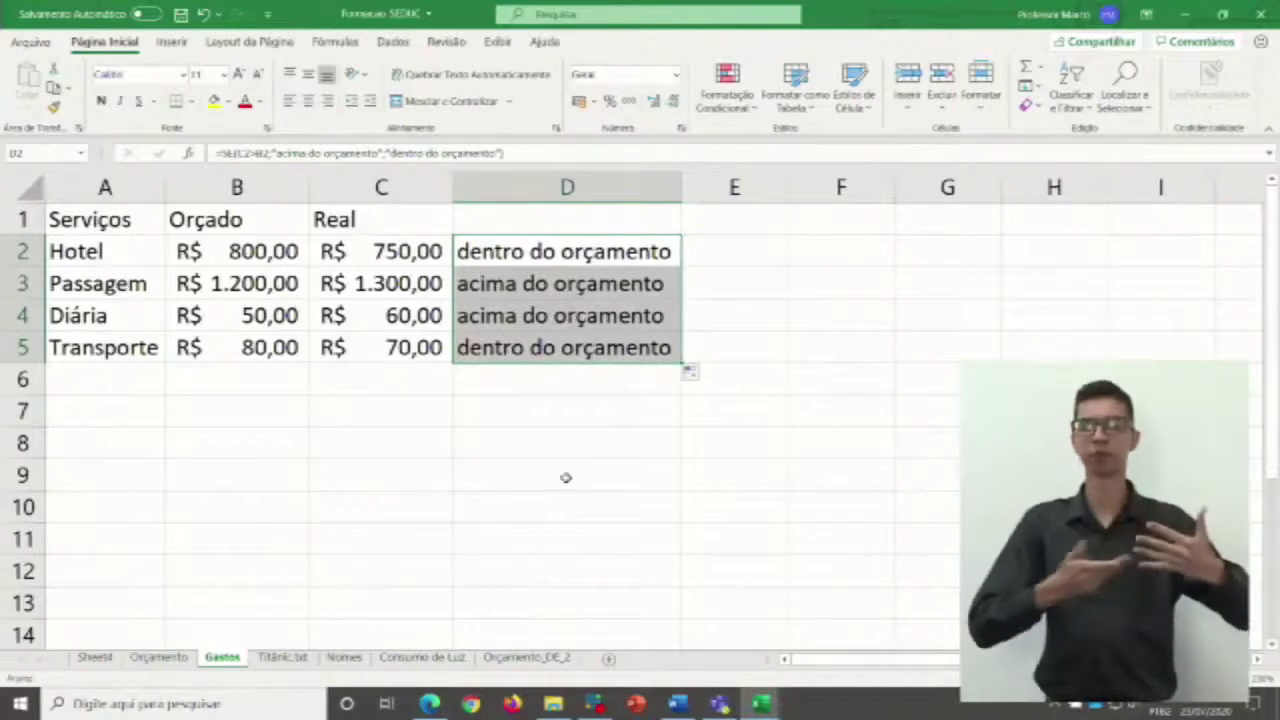
click(567, 287)
click(561, 316)
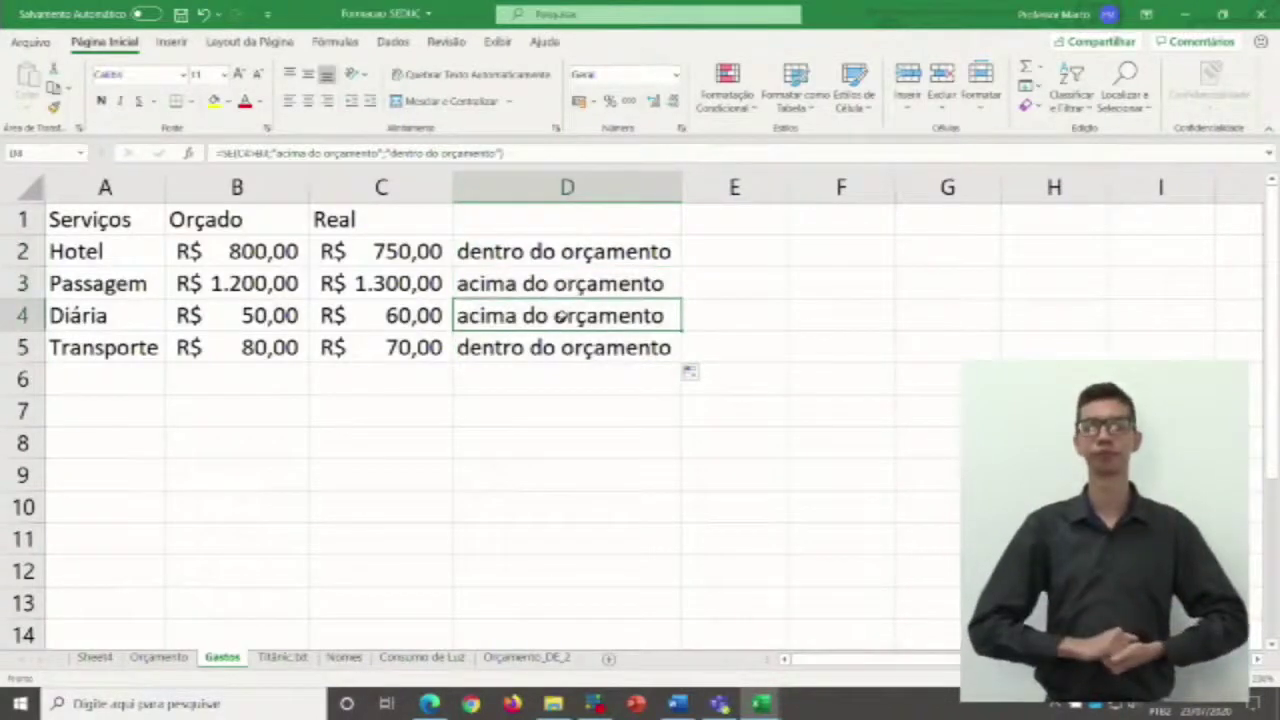
click(557, 347)
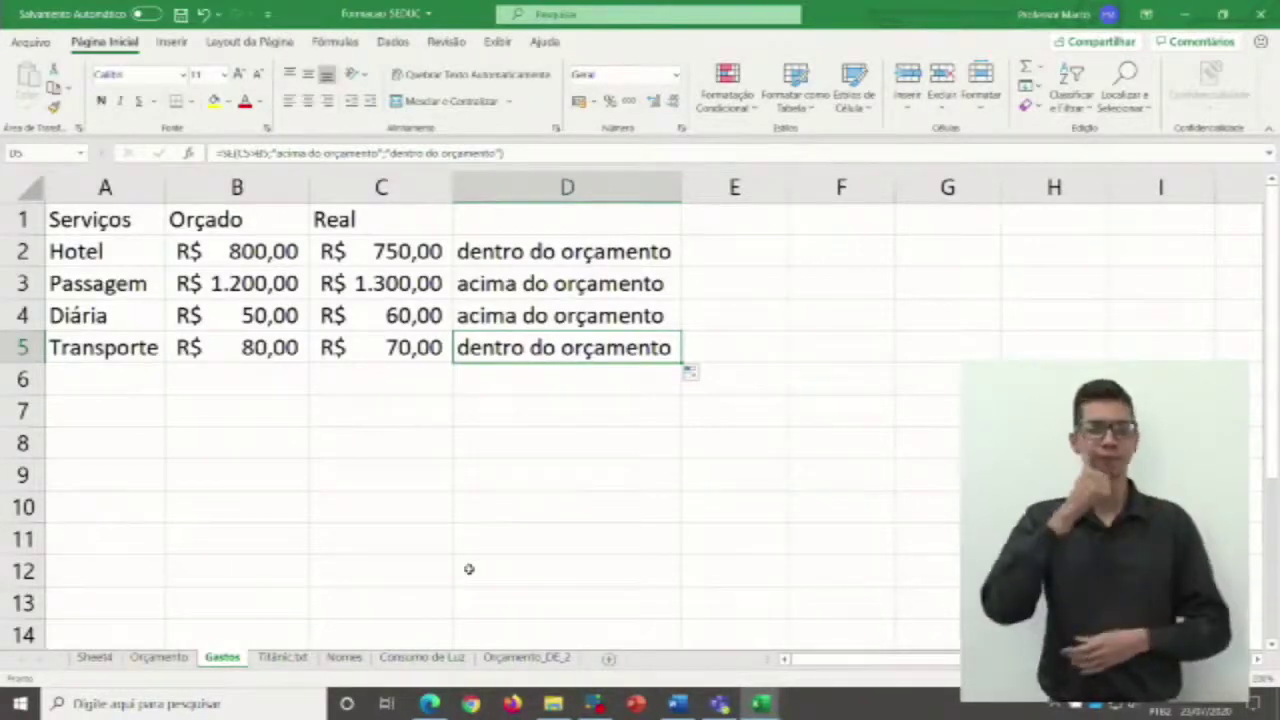
Switch to the Nomes sheet and review the Sobrenome and Nome columns beside the full names.
click(345, 659)
click(482, 436)
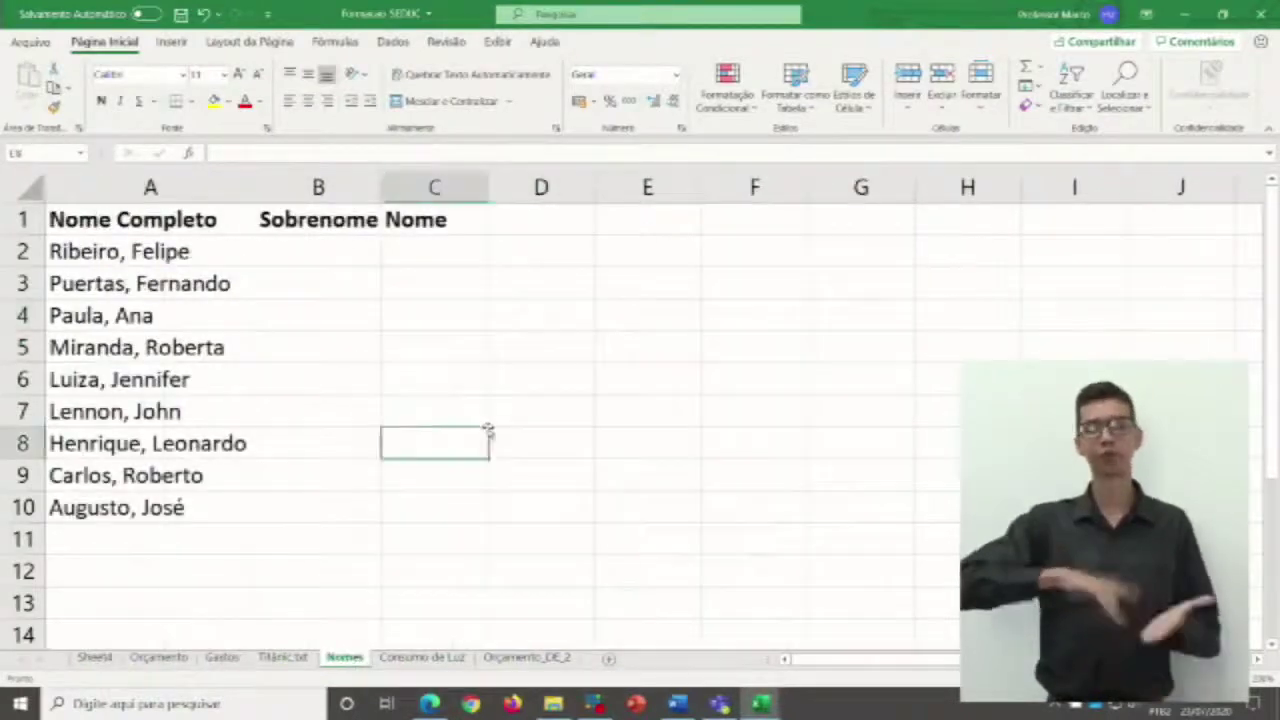
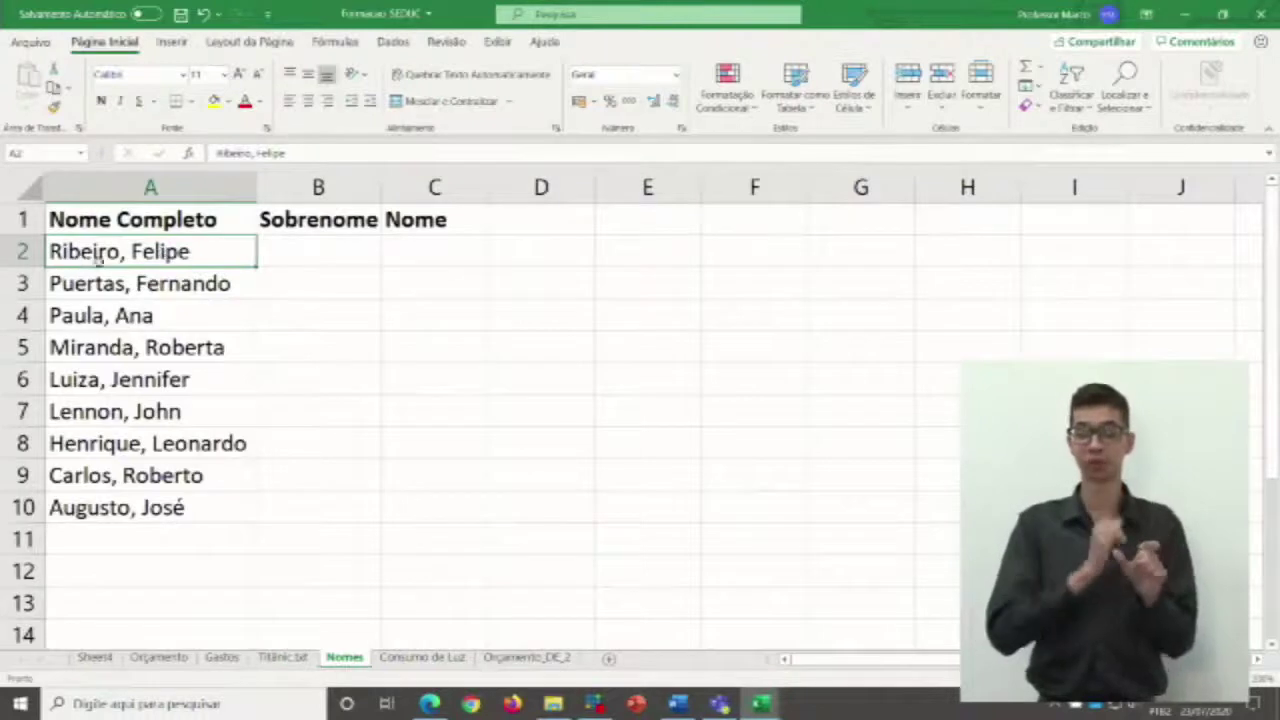
click(404, 252)
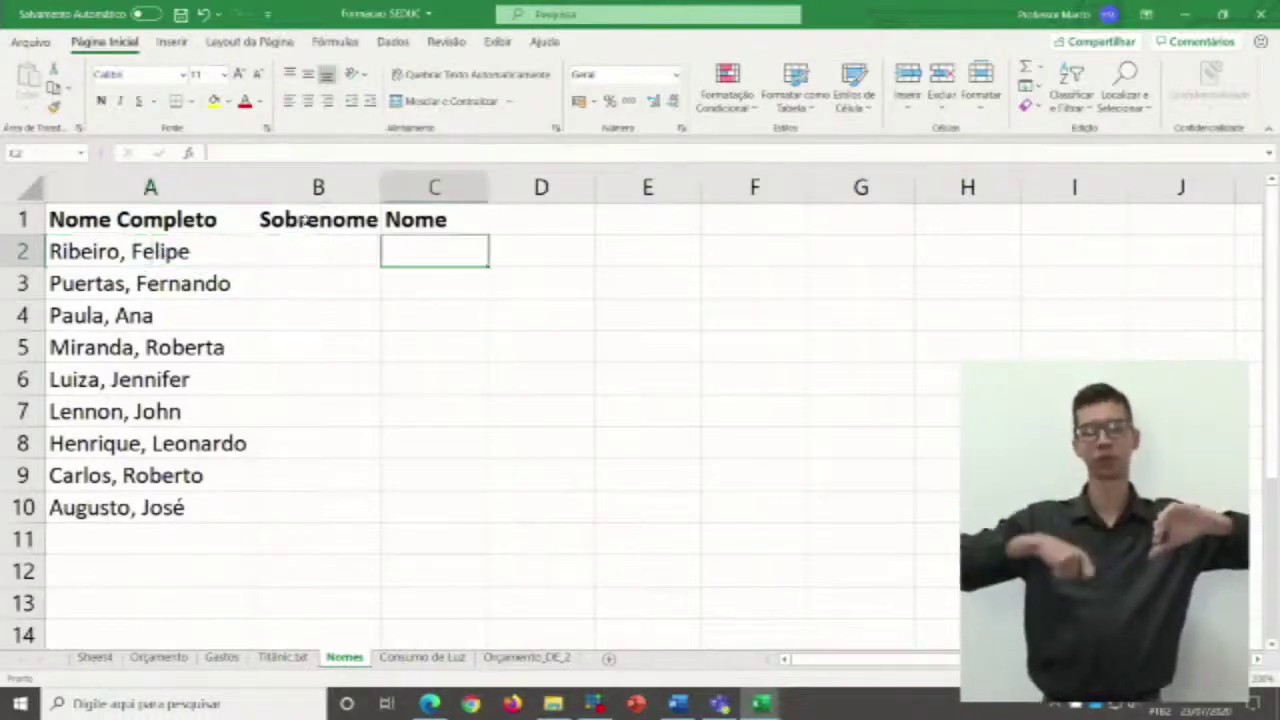
click(302, 226)
click(428, 219)
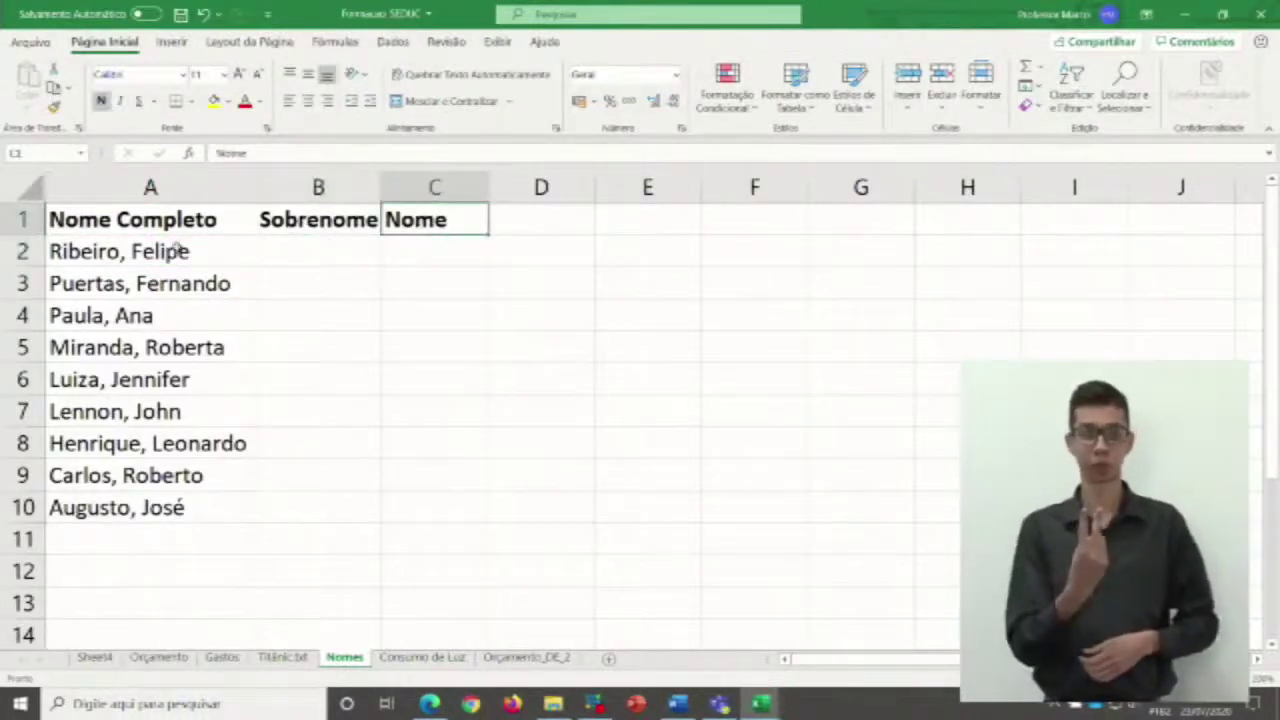
Start Text to Columns on the Nome Completo column, treating the data as delimited.
click(182, 176)
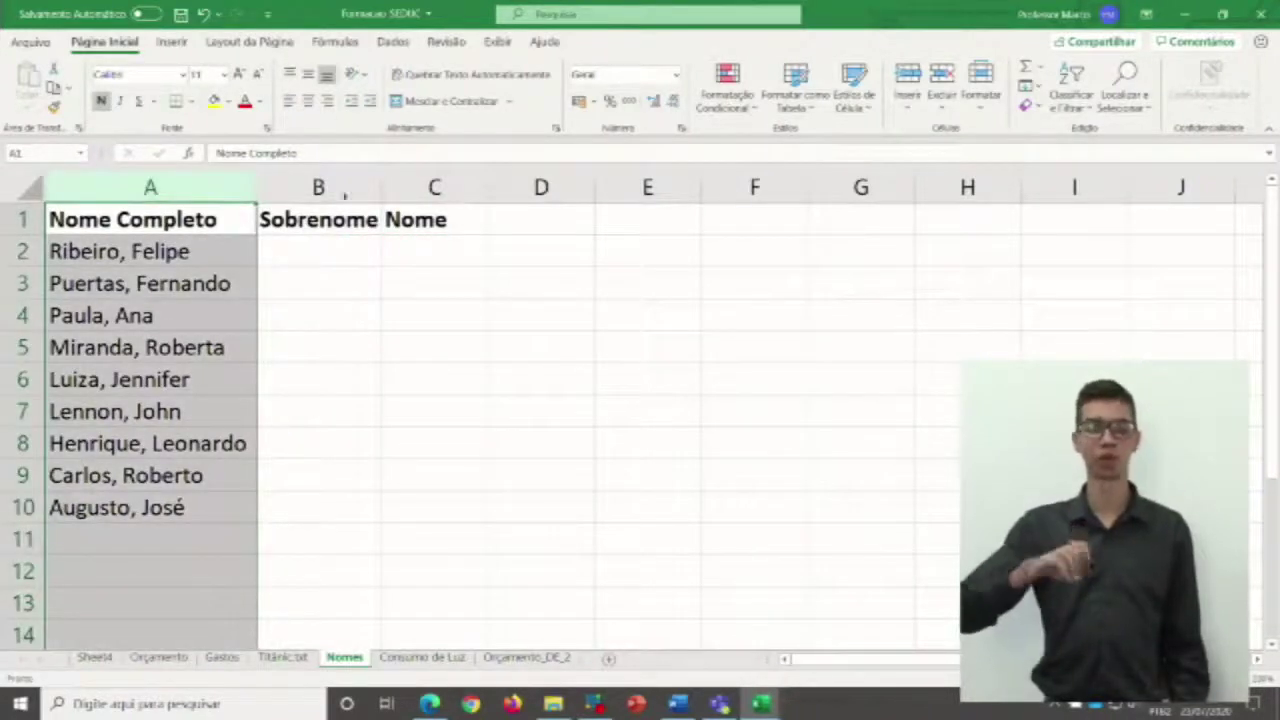
click(393, 43)
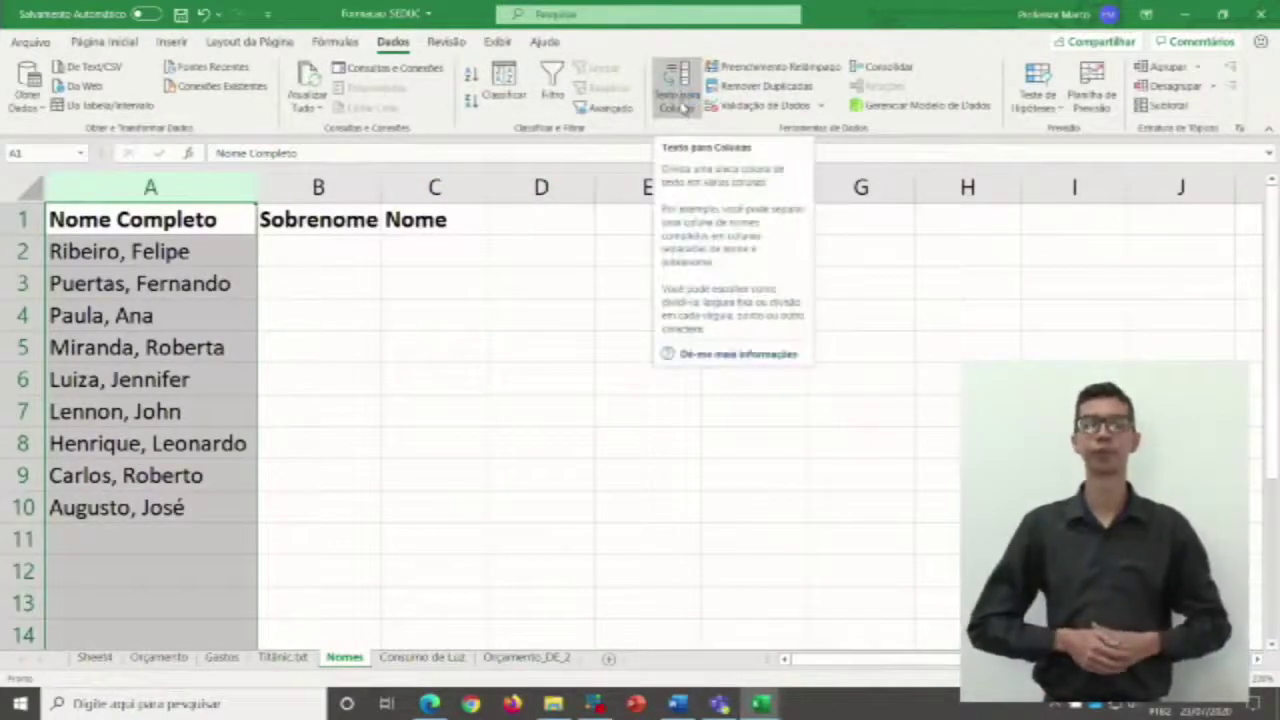
click(680, 93)
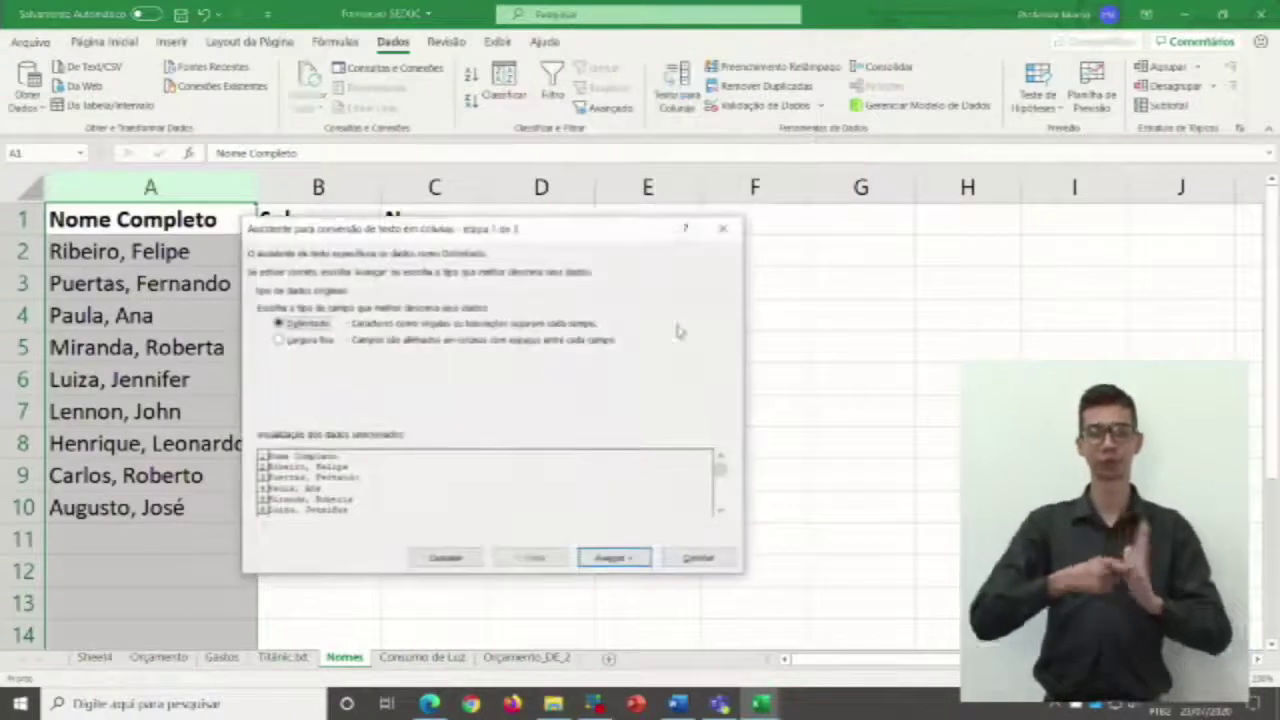
drag(507, 240, 606, 215)
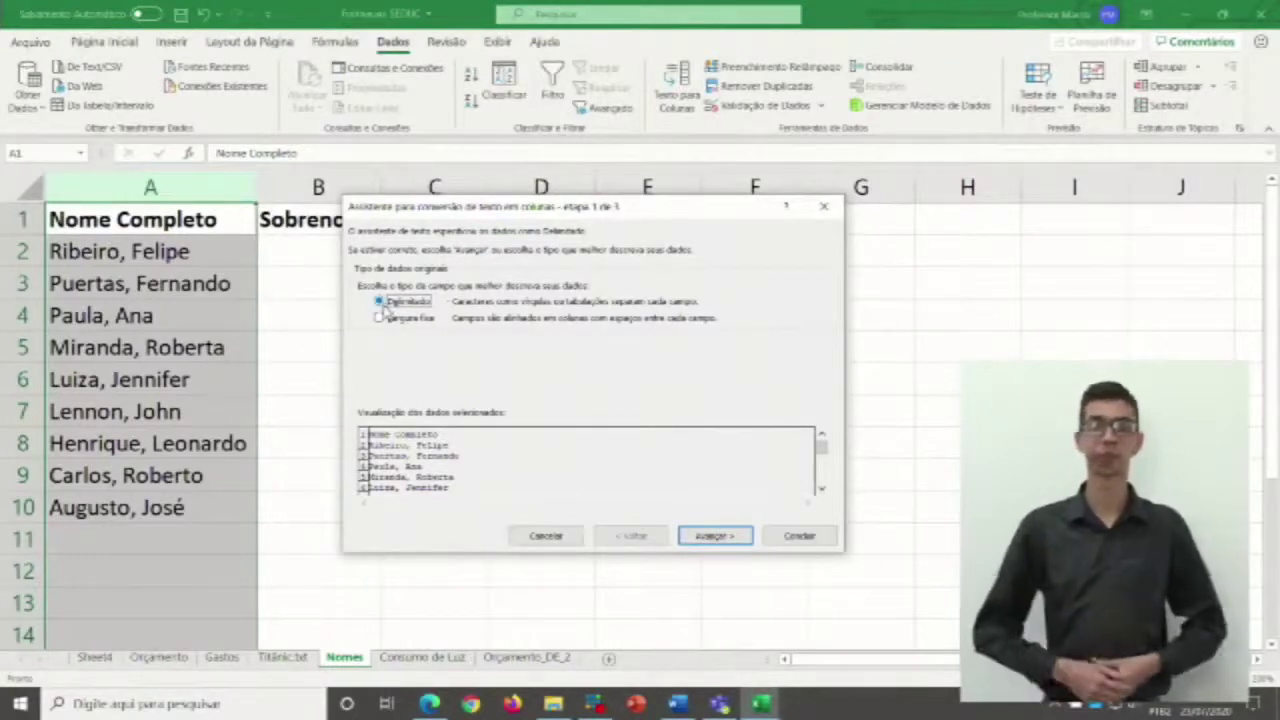
click(712, 536)
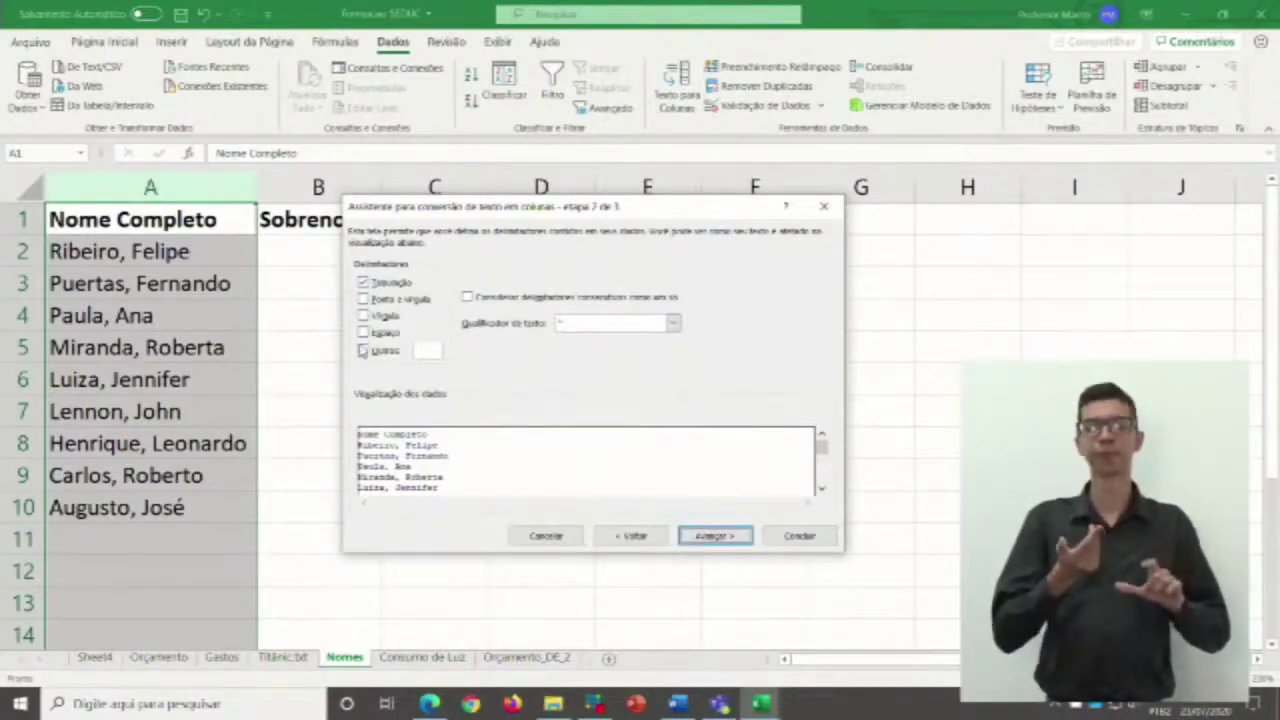
Add the comma as a delimiter for splitting the names and advance to the column format and destination settings.
click(364, 315)
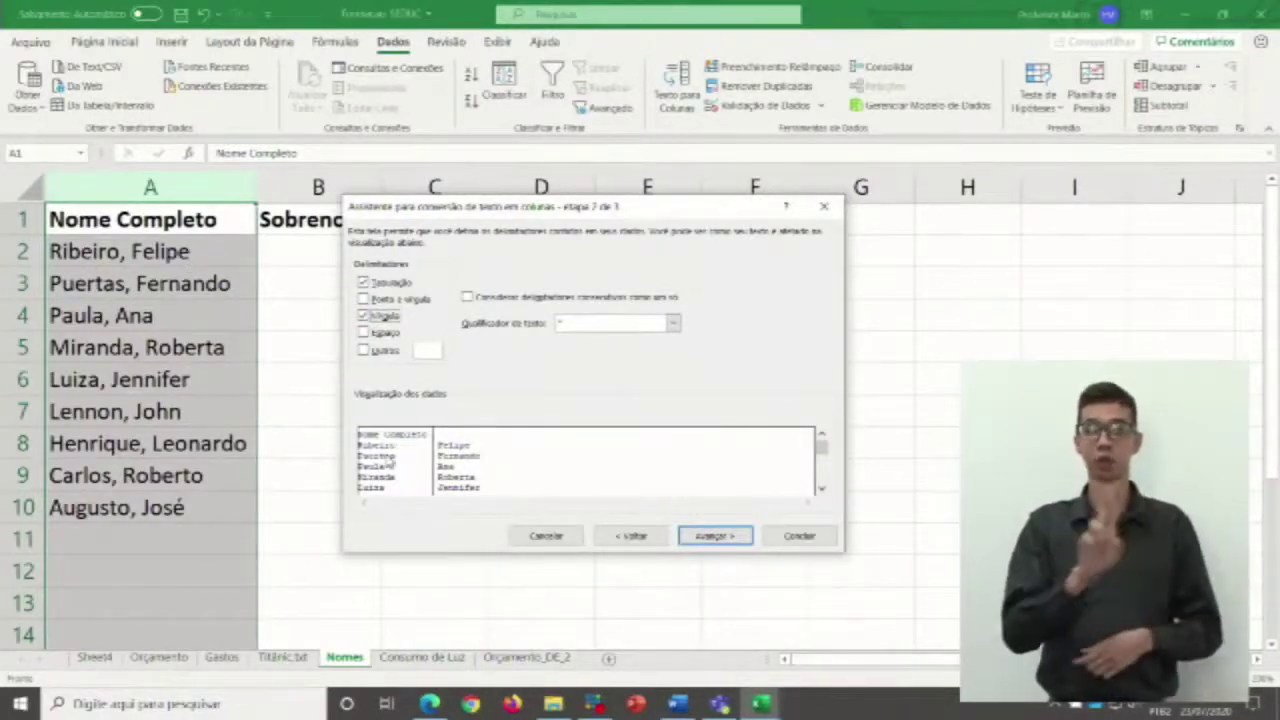
click(364, 316)
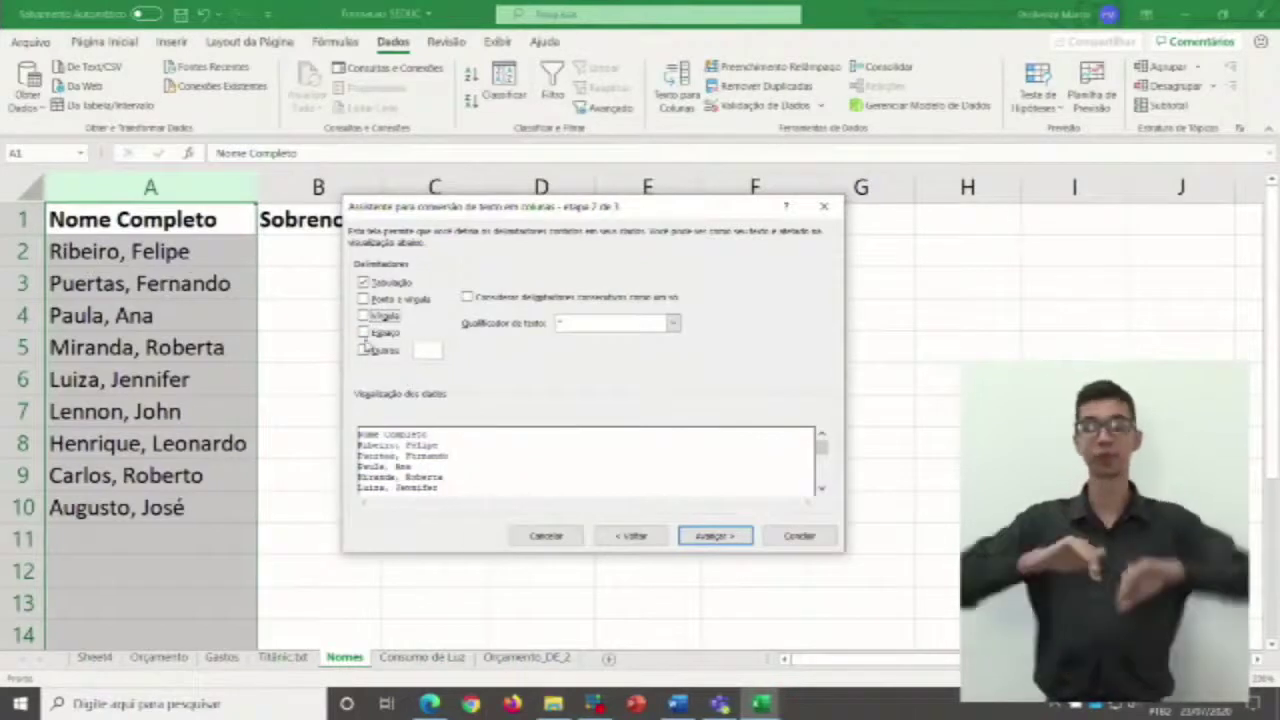
click(364, 316)
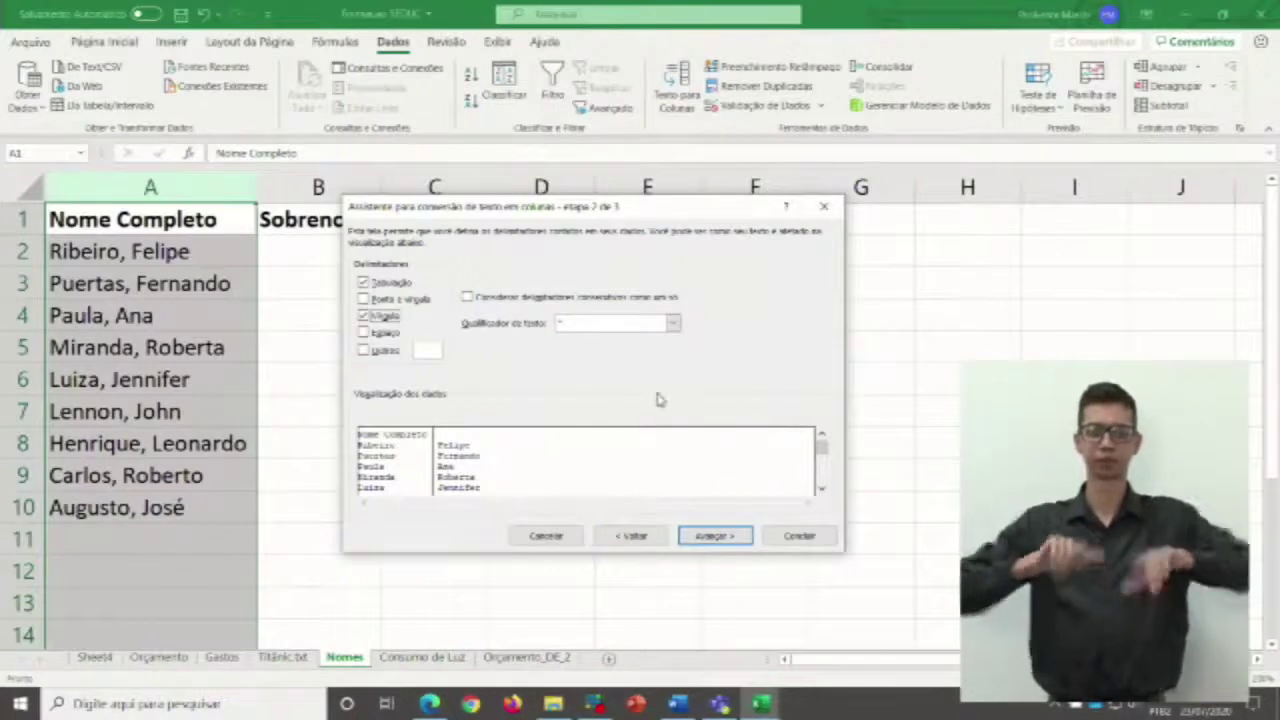
click(712, 535)
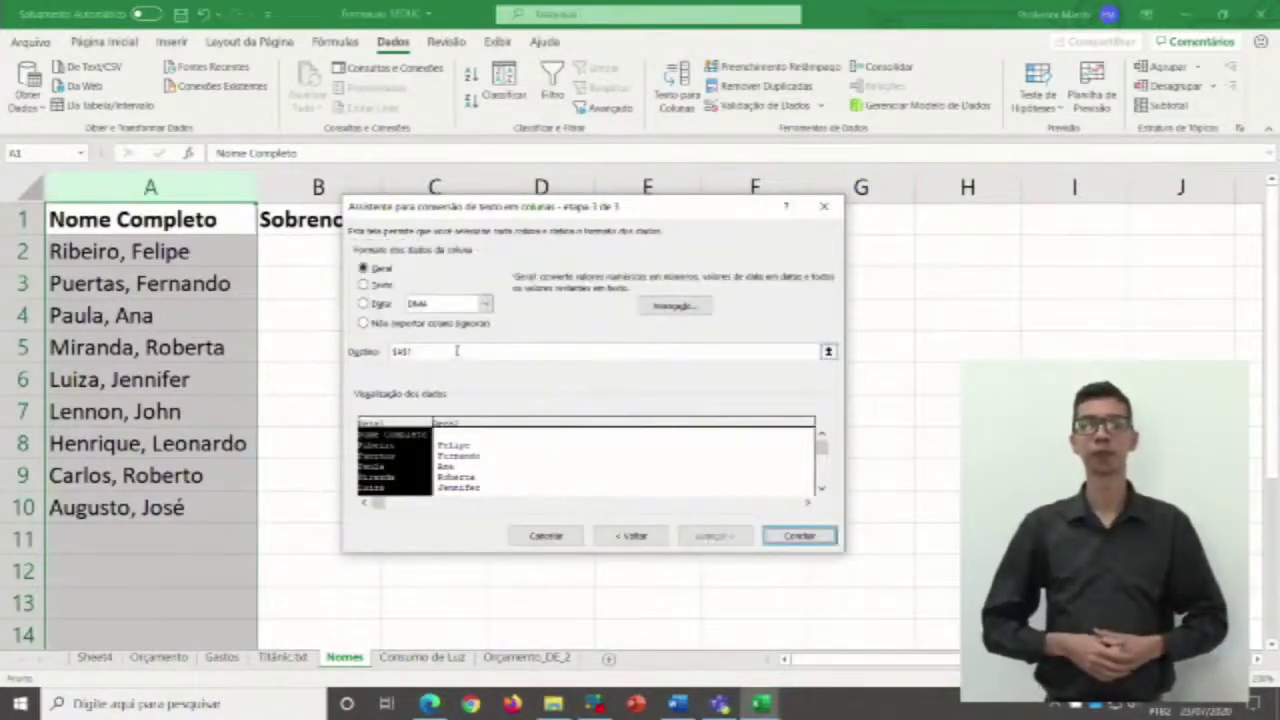
Set the Text to Columns destination to cell B2 and finish splitting the names.
drag(651, 218, 897, 190)
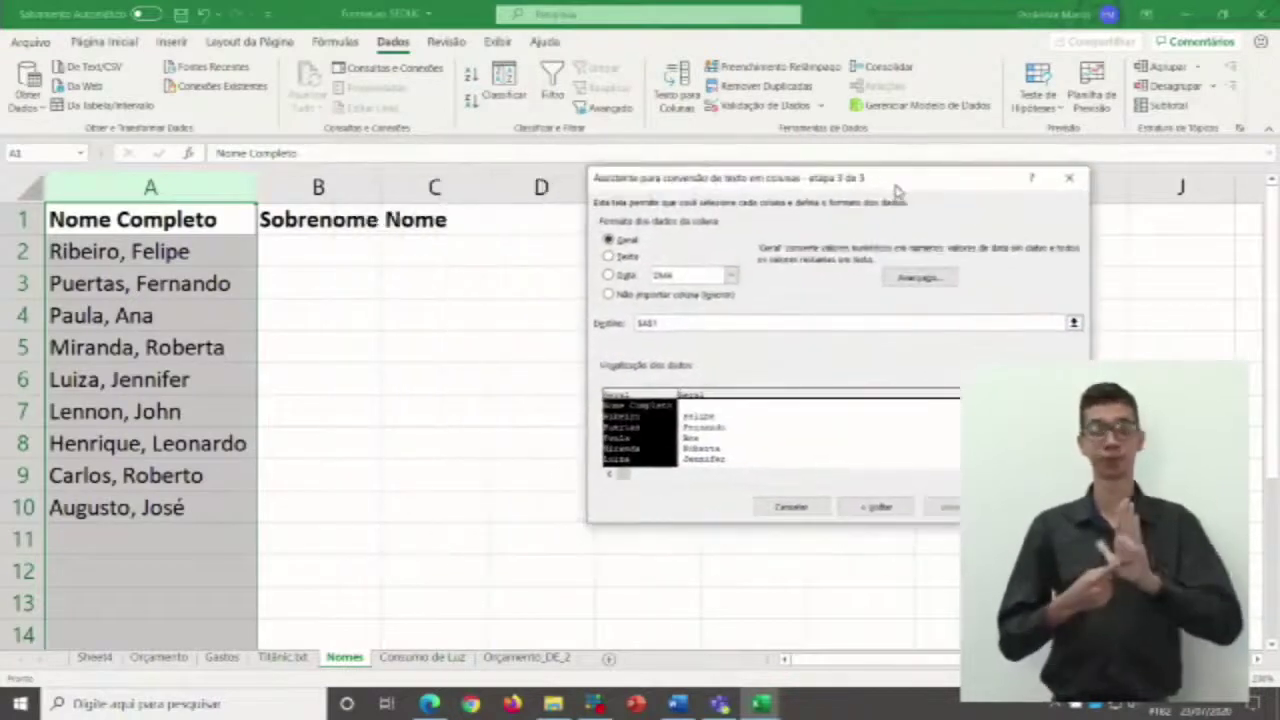
click(734, 323)
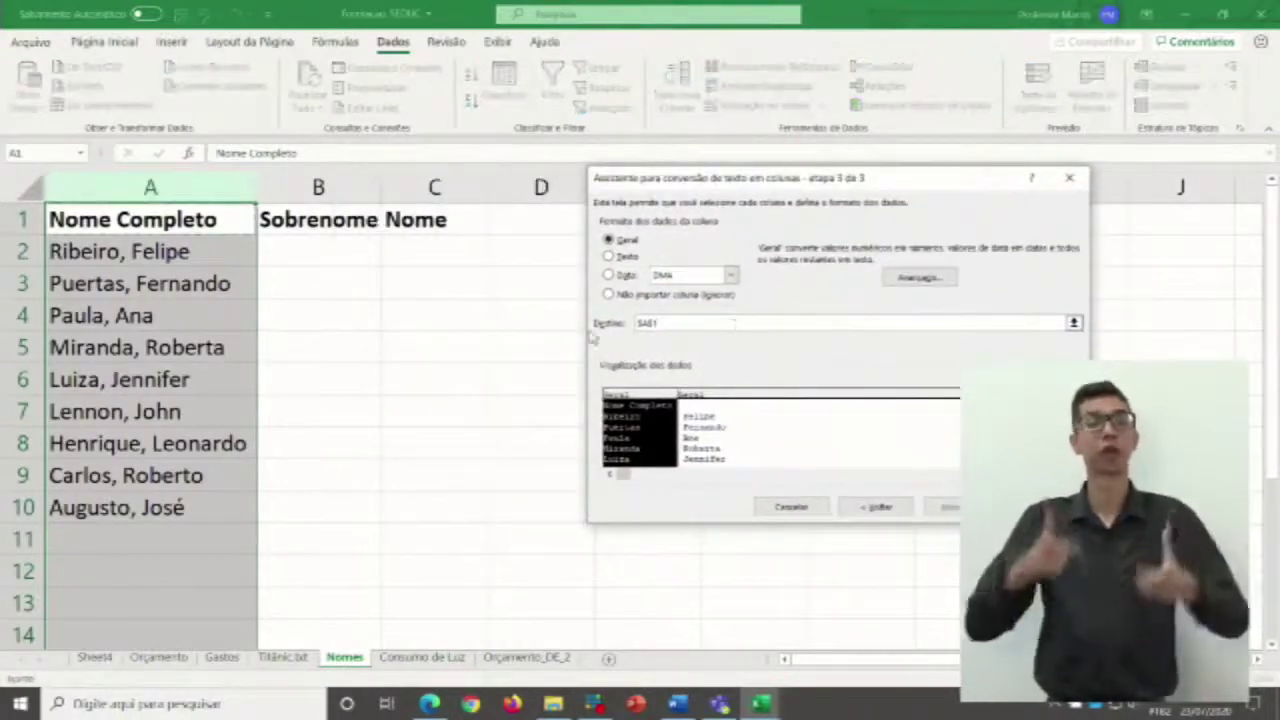
click(339, 252)
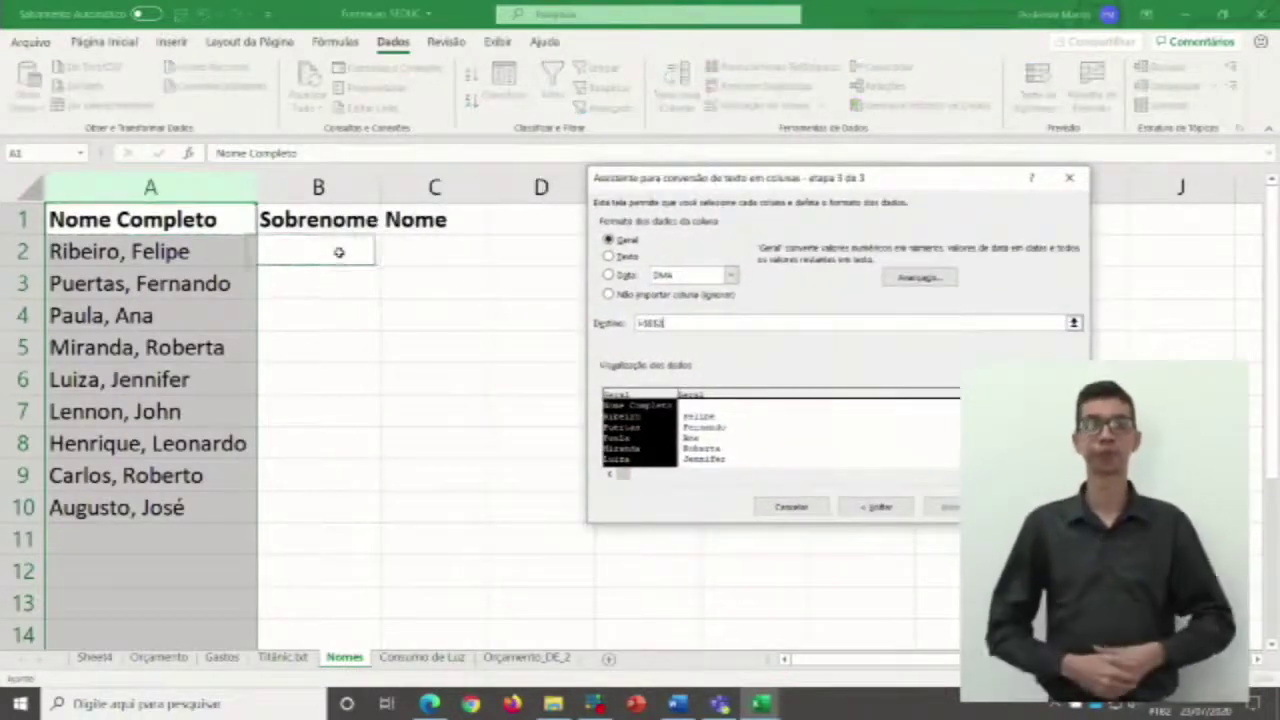
key(Return)
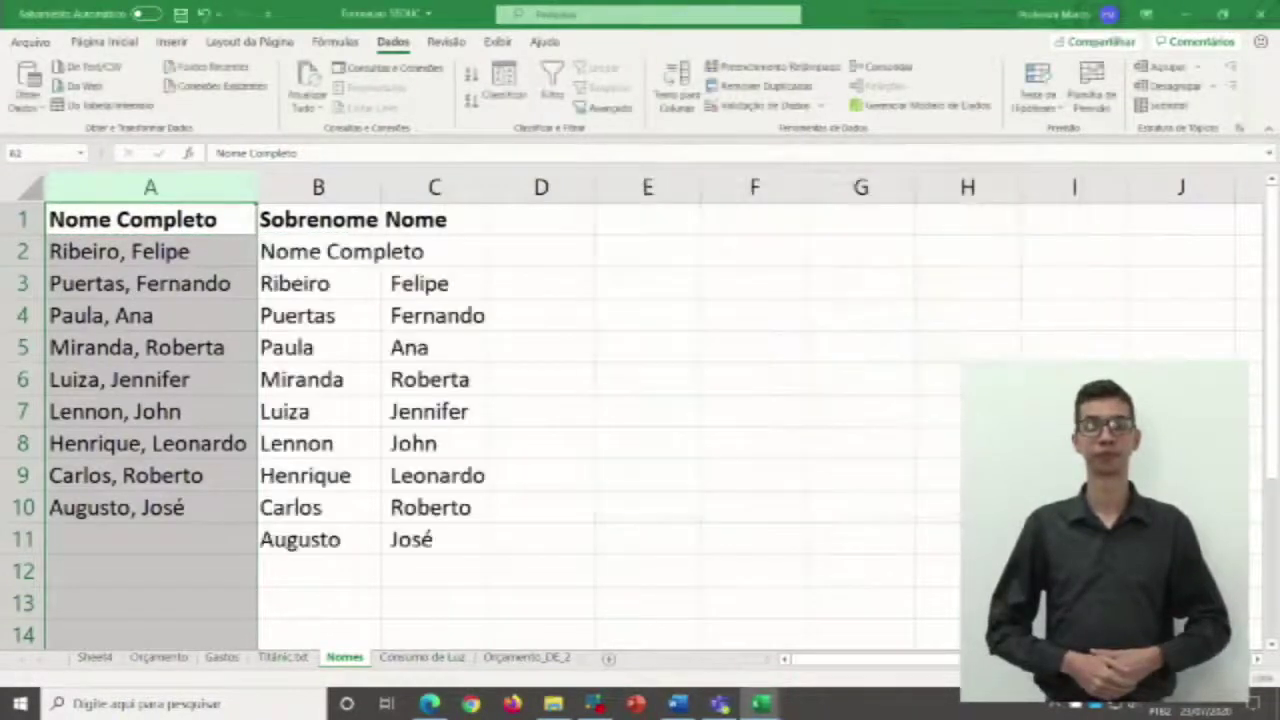
Clear the misplaced Nome Completo header text from cell B2.
click(398, 251)
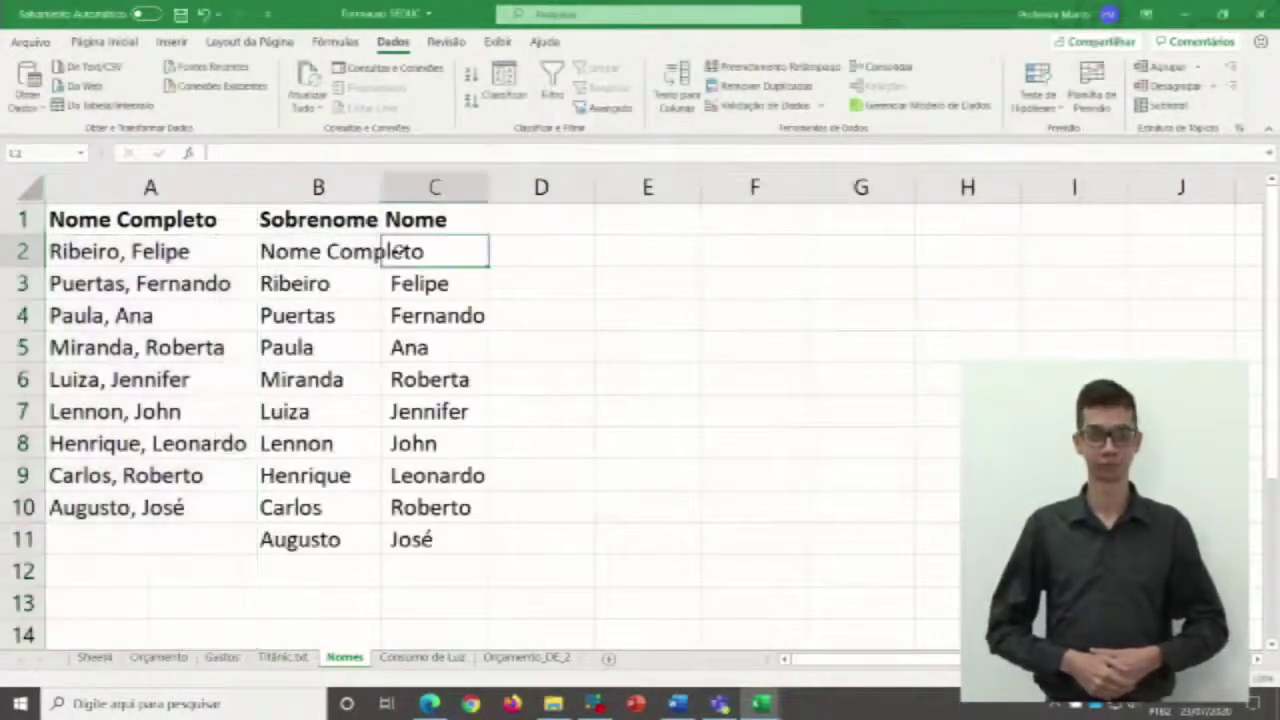
click(188, 223)
click(339, 253)
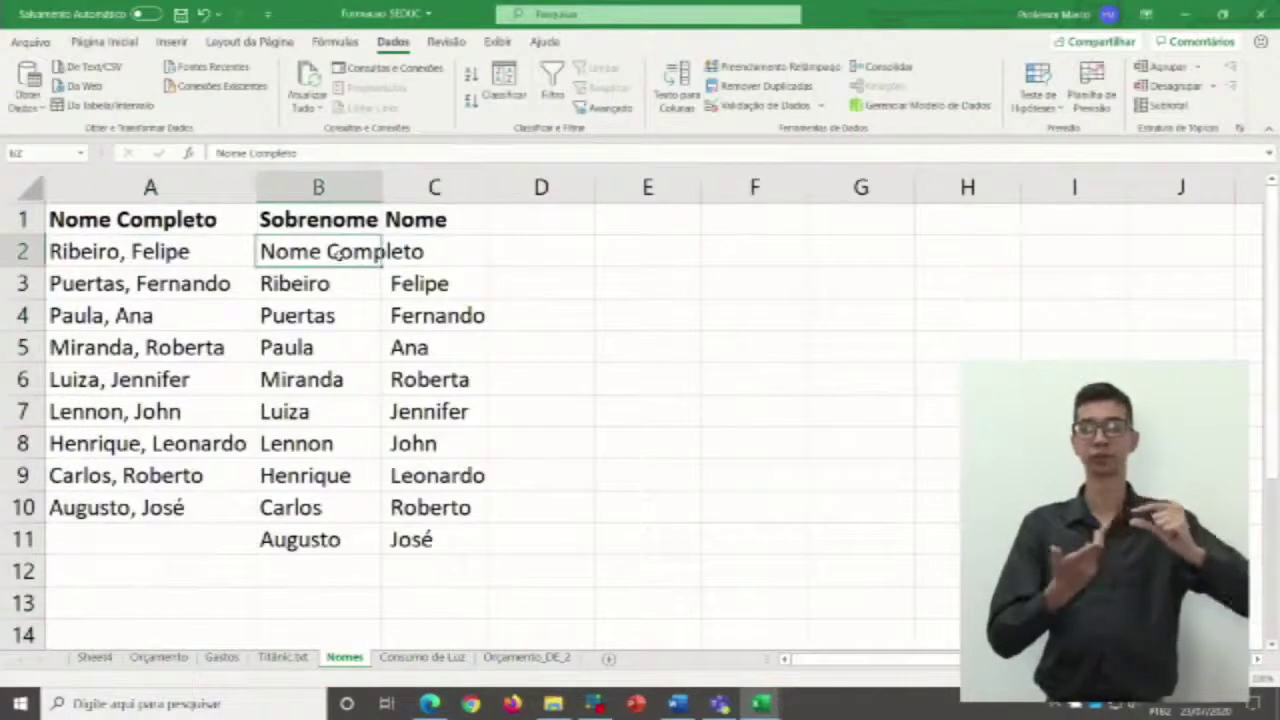
key(Delete)
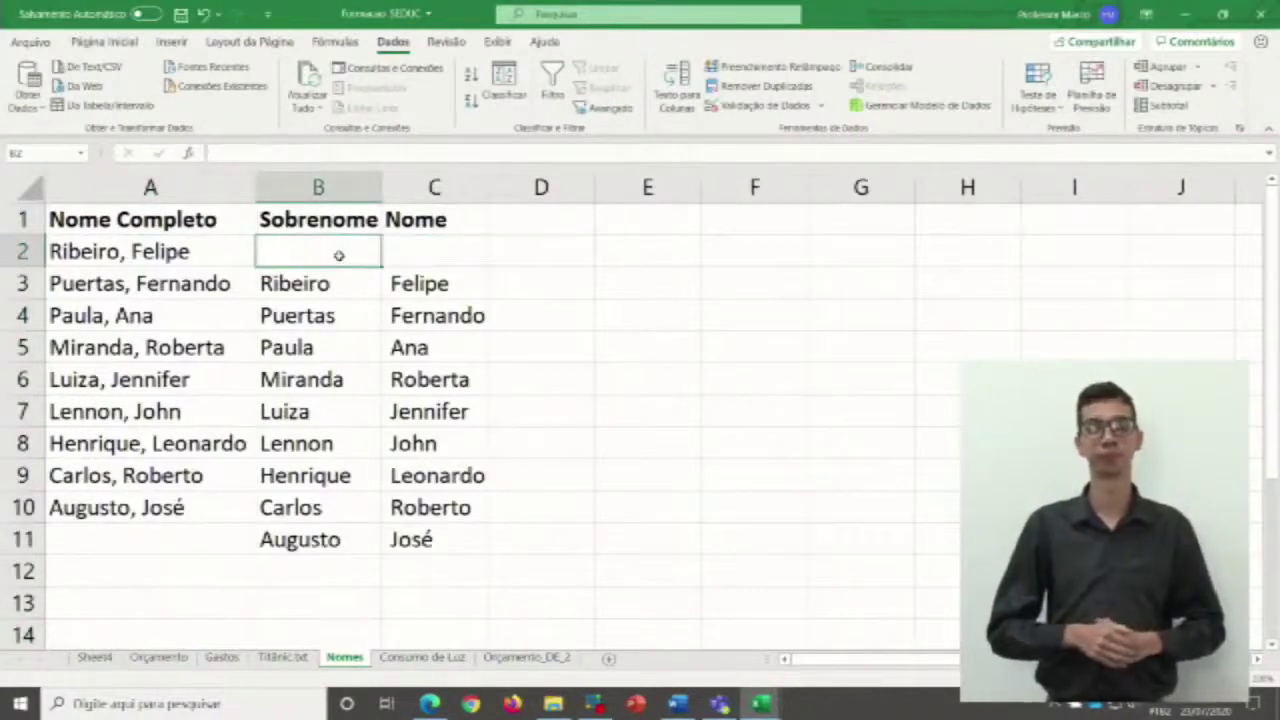
Move the split surnames and first names in B3:C11 up one row so they start at B2.
click(326, 281)
click(398, 283)
click(325, 283)
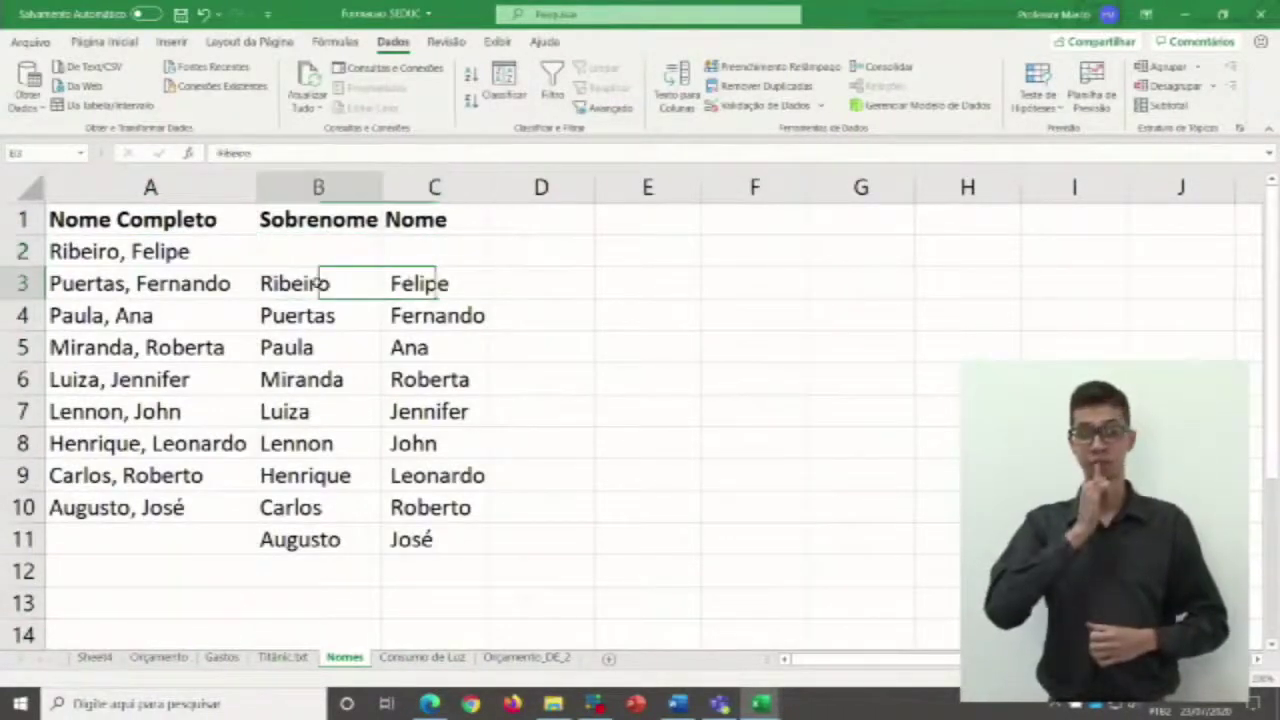
drag(322, 295, 472, 548)
double_click(435, 540)
click(325, 284)
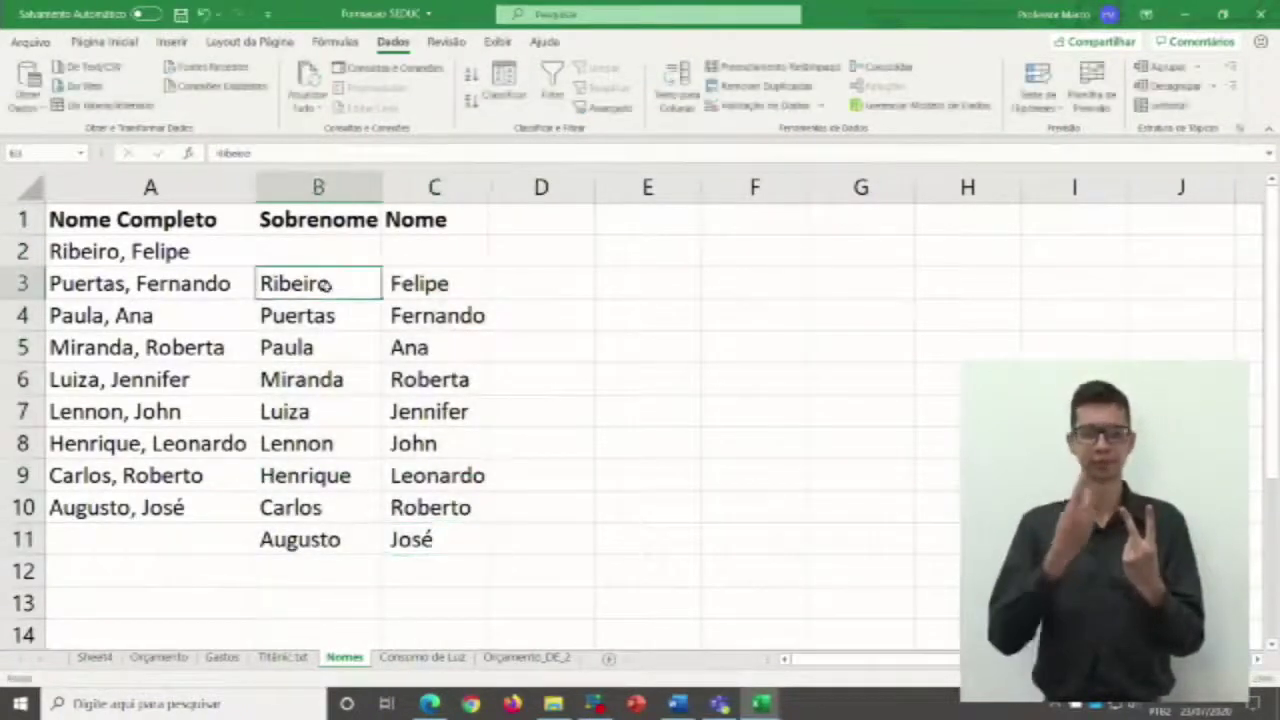
key(shift+Right)
key(shift+Down)
key(shift+Down)
key(shift+Down)
key(shift+Down)
key(shift+Down)
key(shift+Down)
key(shift+Down)
key(shift+Down)
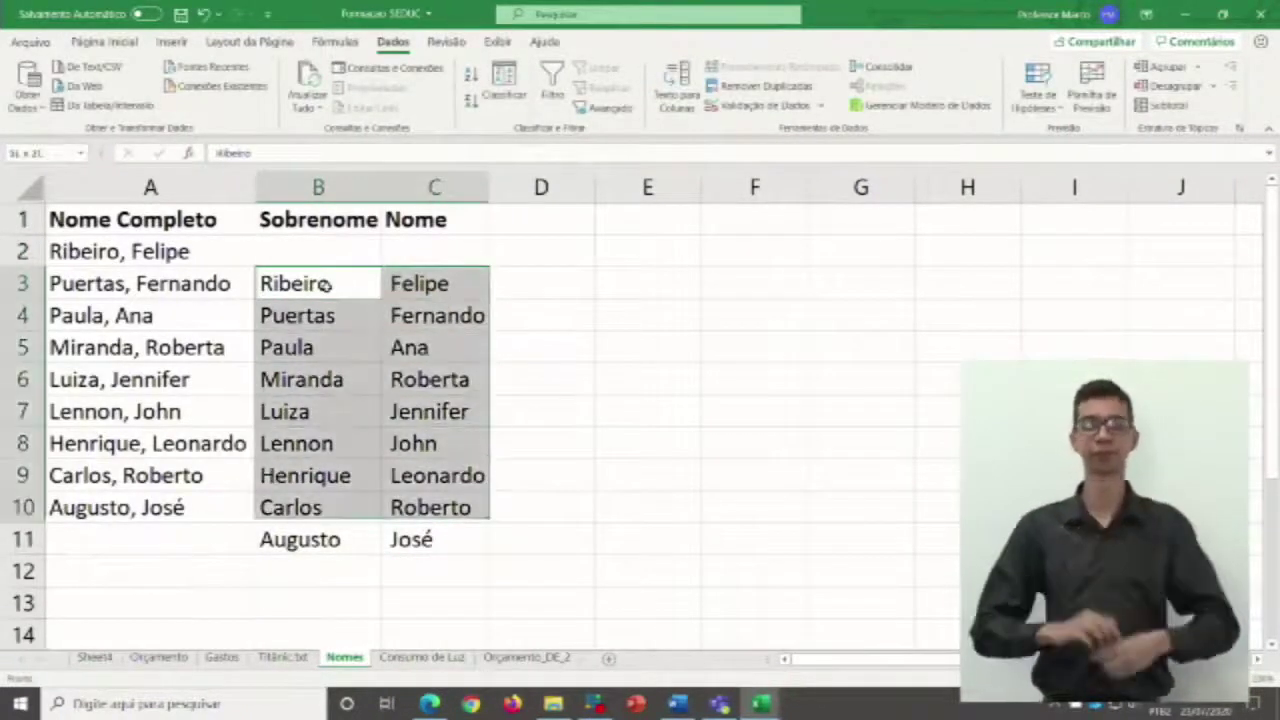
key(ctrl+x)
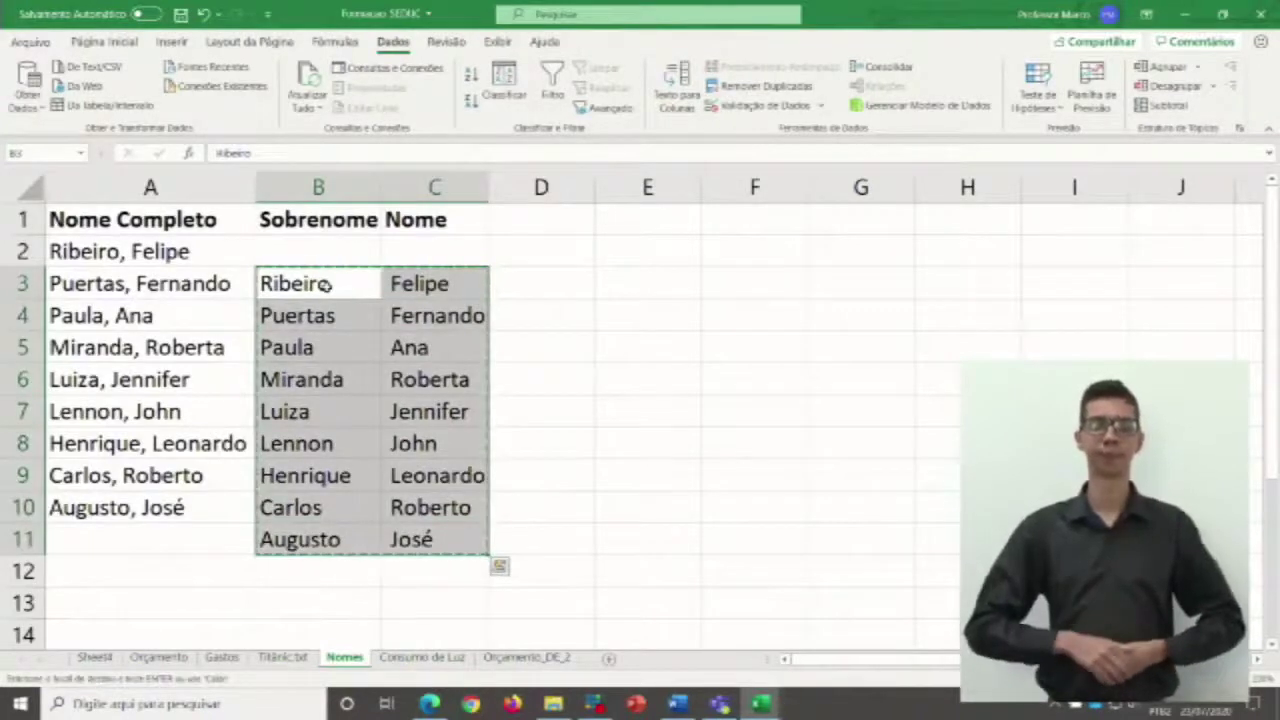
key(Up)
key(ctrl+v)
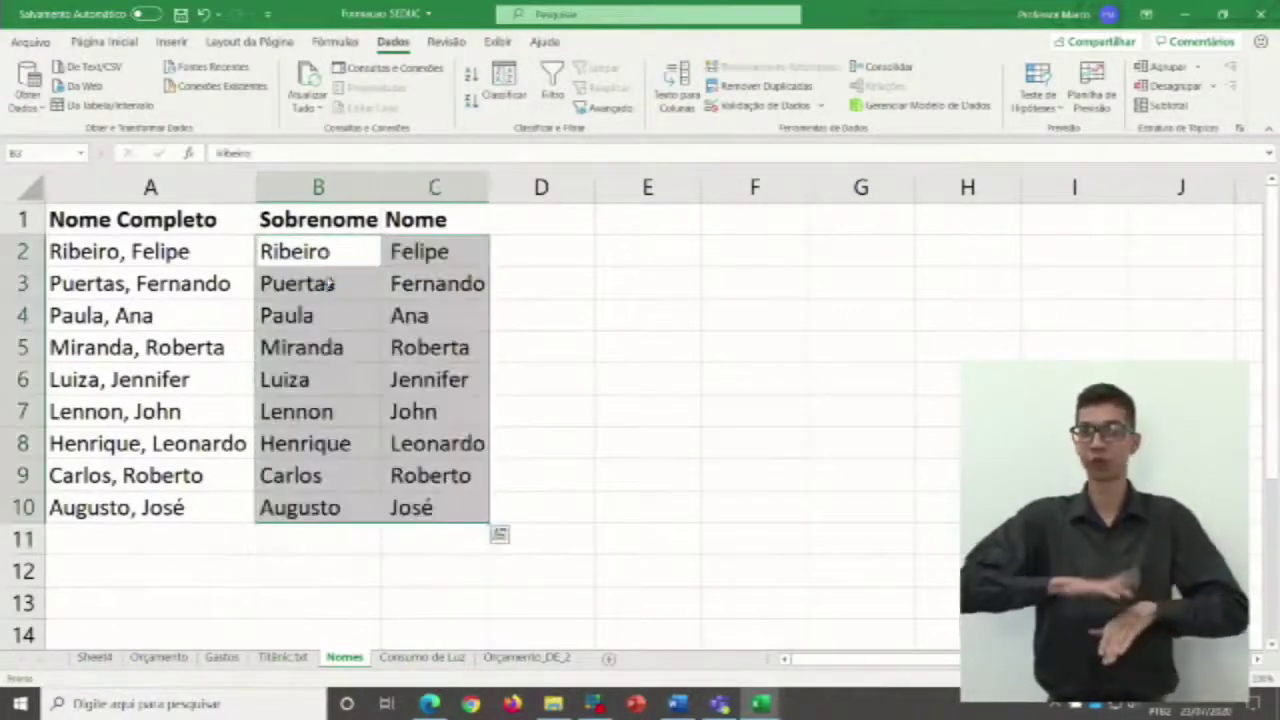
Check the separated surname and first name in row 2 against the full name in A2.
click(328, 284)
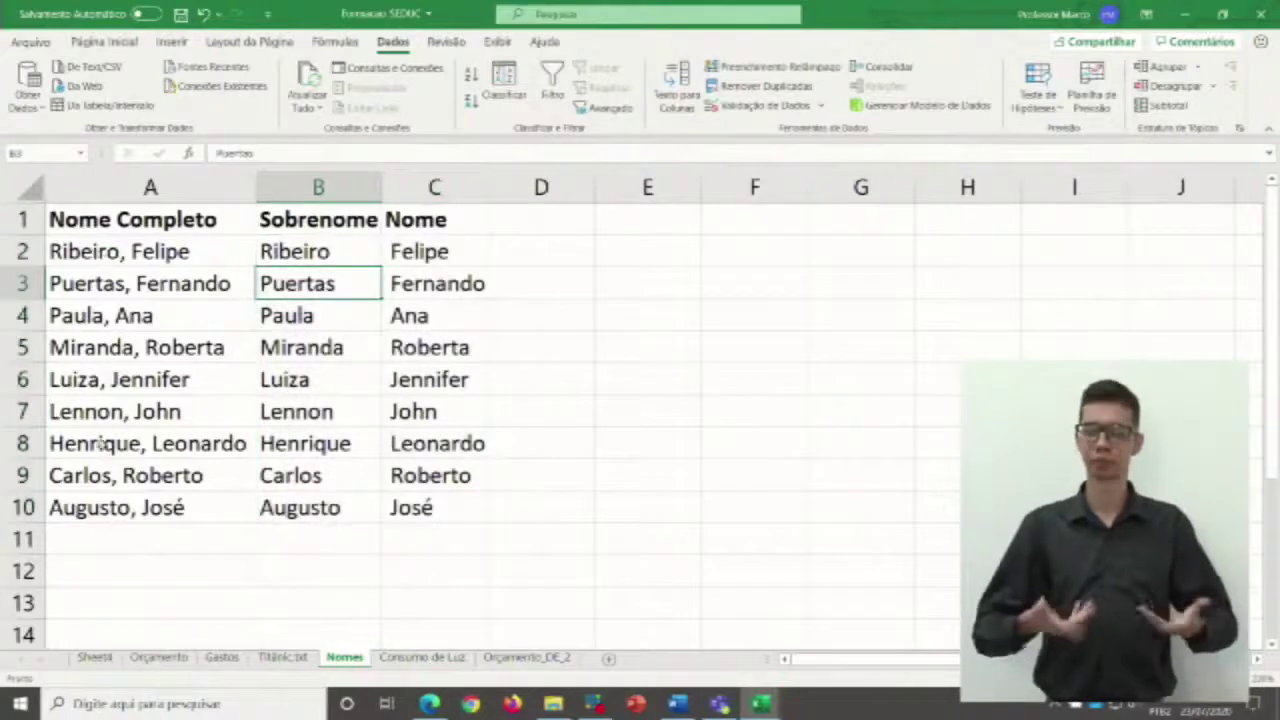
click(351, 252)
click(396, 250)
click(336, 250)
click(450, 249)
click(351, 249)
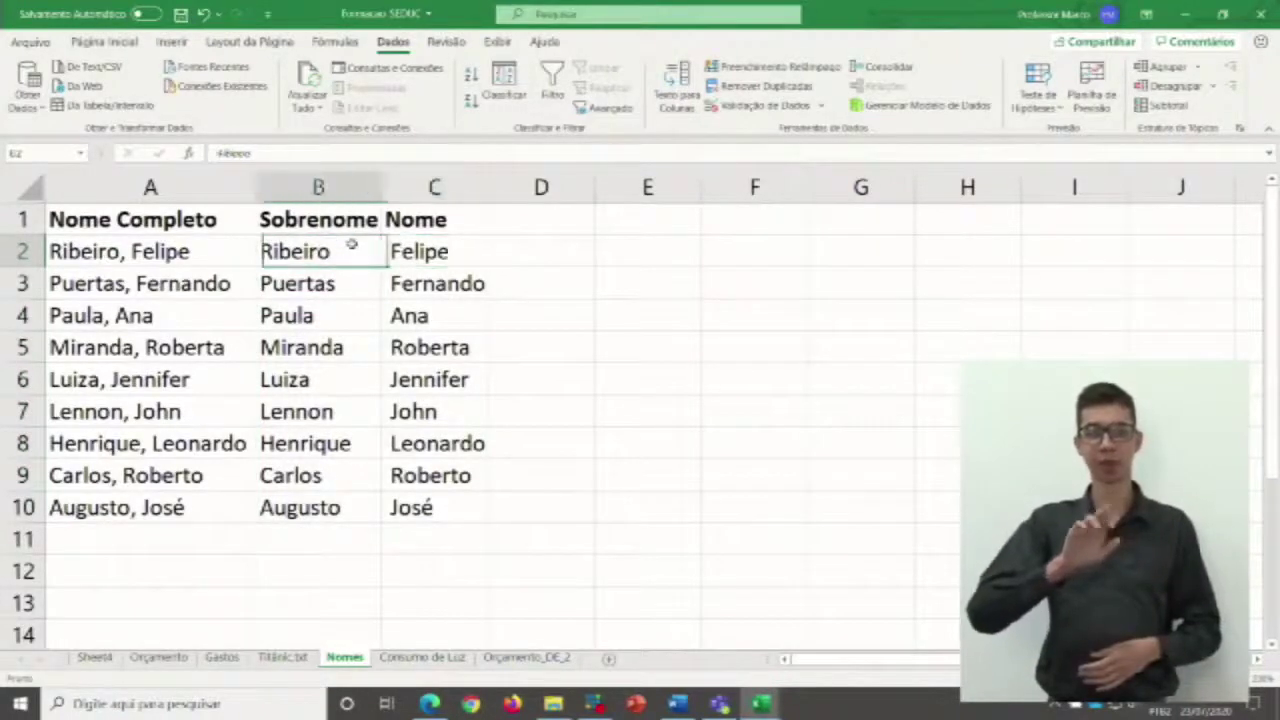
click(416, 246)
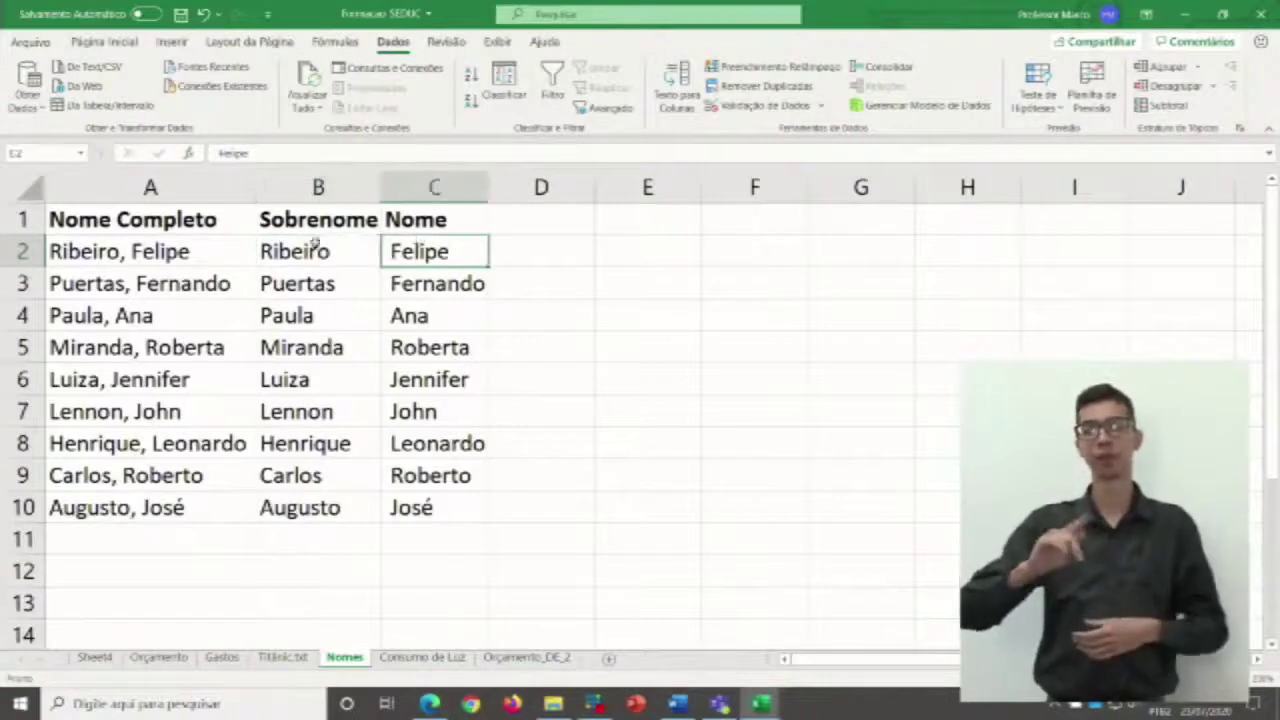
click(178, 250)
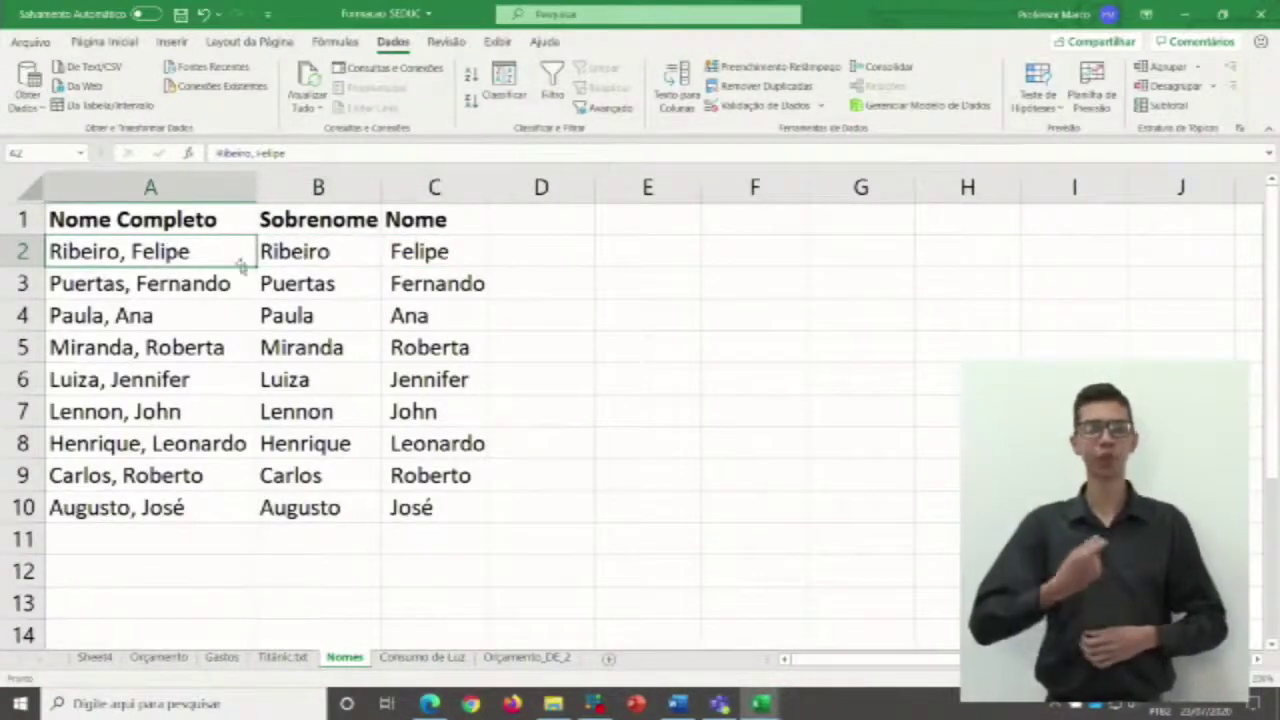
click(200, 345)
drag(200, 262, 192, 512)
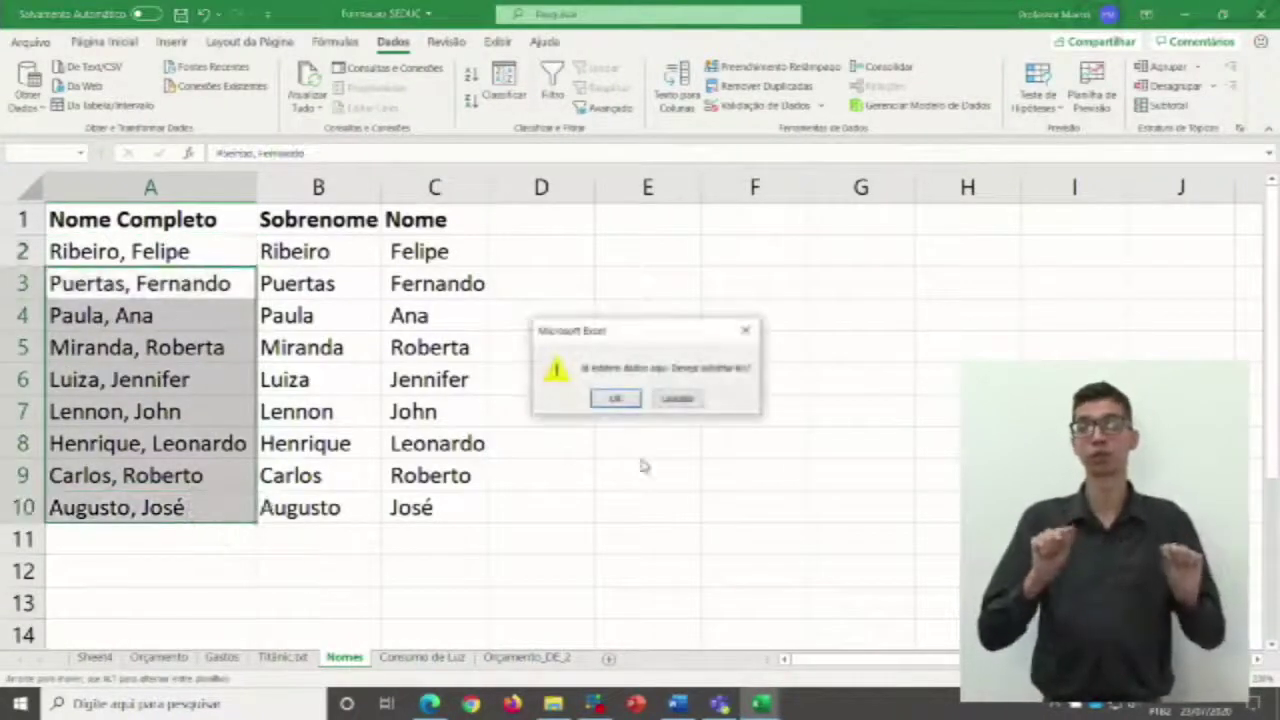
click(668, 400)
Compare the Sobrenome and Nome entries in rows 2 to 6 with the full names.
click(138, 251)
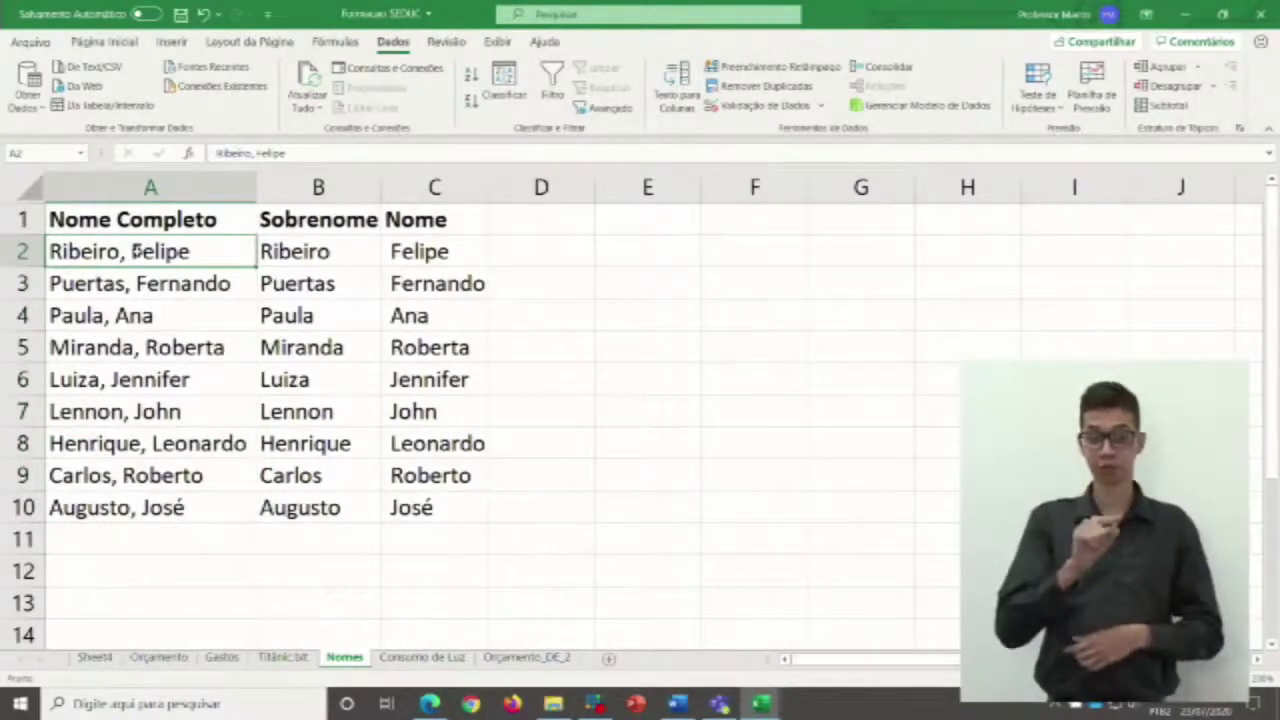
click(320, 258)
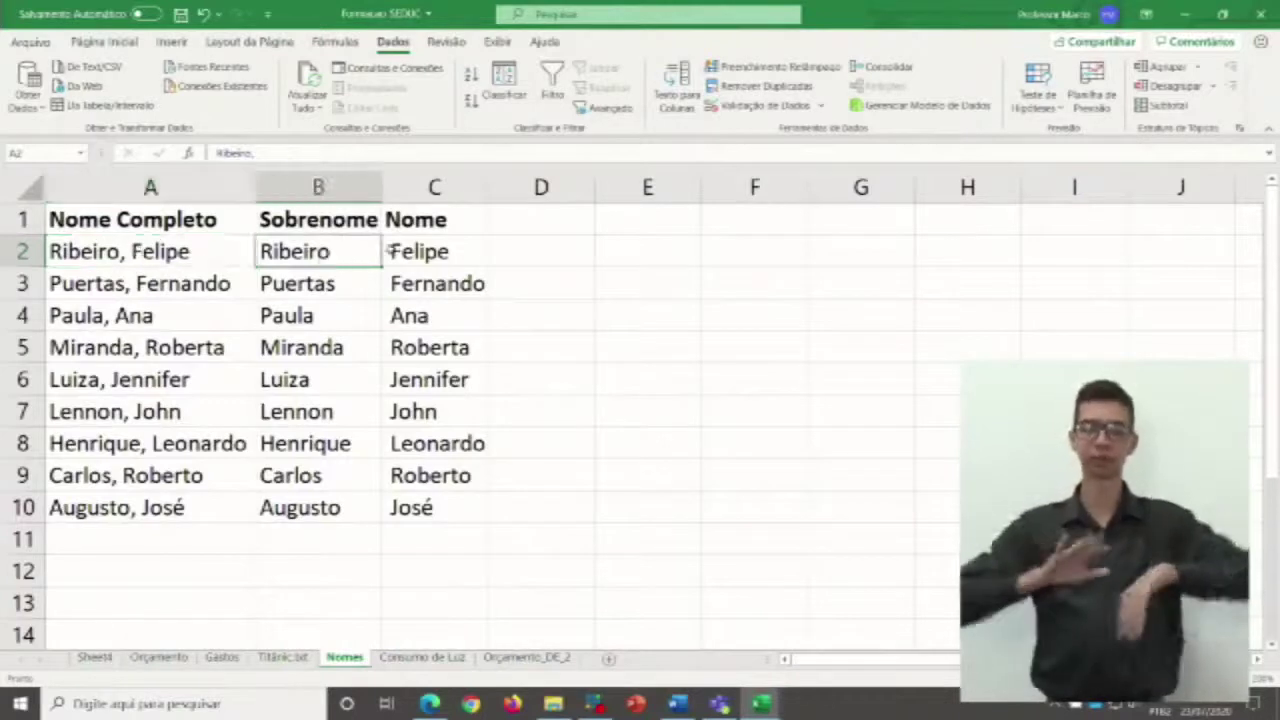
click(391, 251)
click(330, 288)
click(409, 286)
click(415, 318)
click(290, 320)
click(441, 345)
click(345, 345)
click(300, 380)
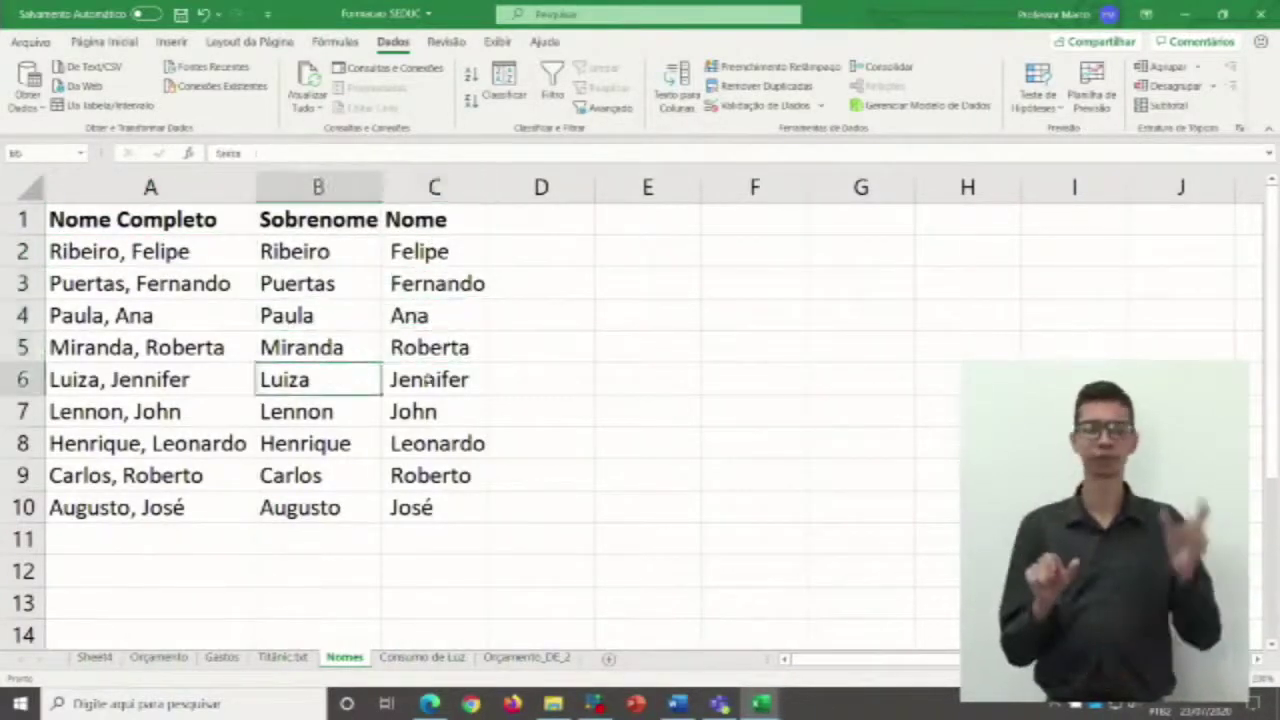
click(430, 378)
Join the surname and first name in D2 with =CONCAT(B2;" ";C2) and review the cell.
click(588, 250)
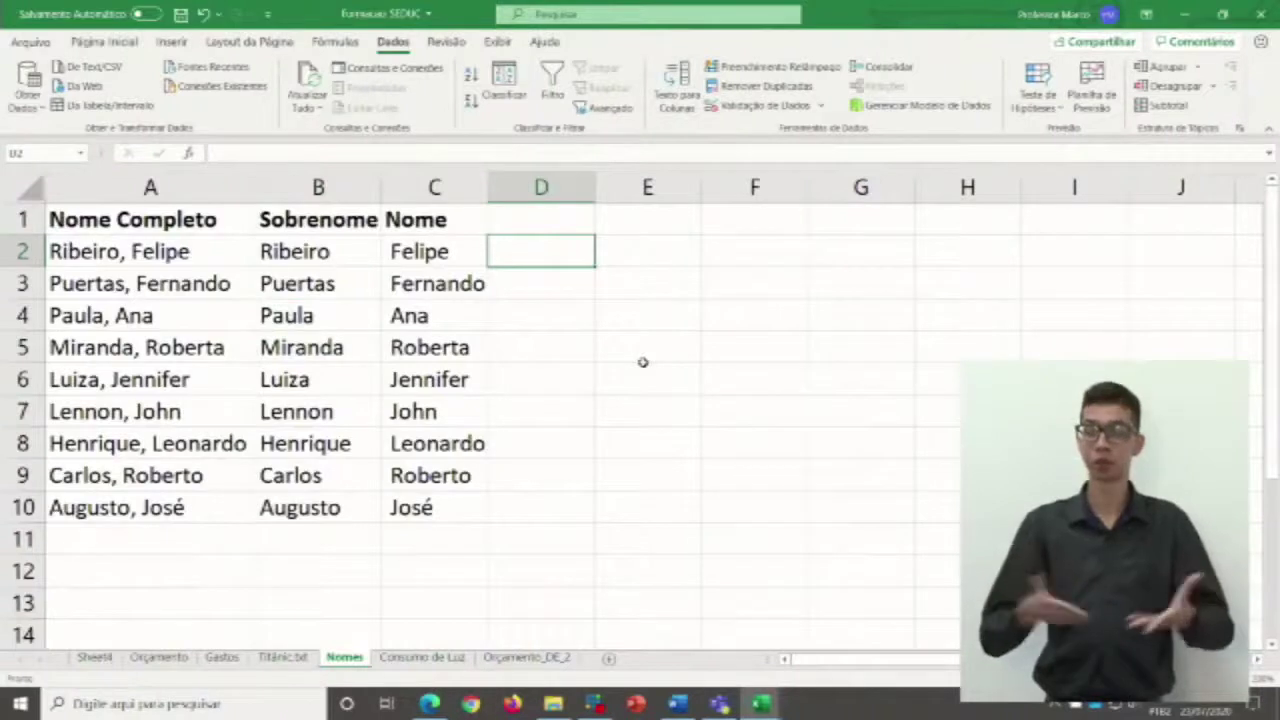
text(=)
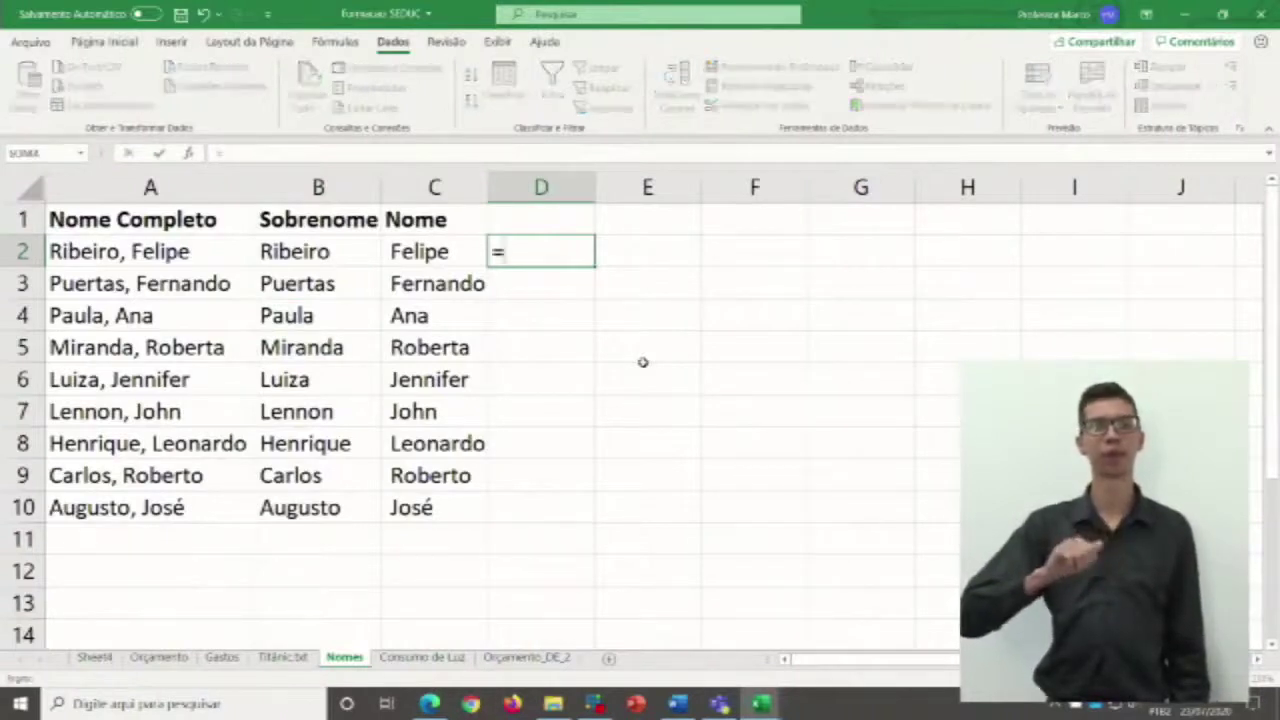
text(C)
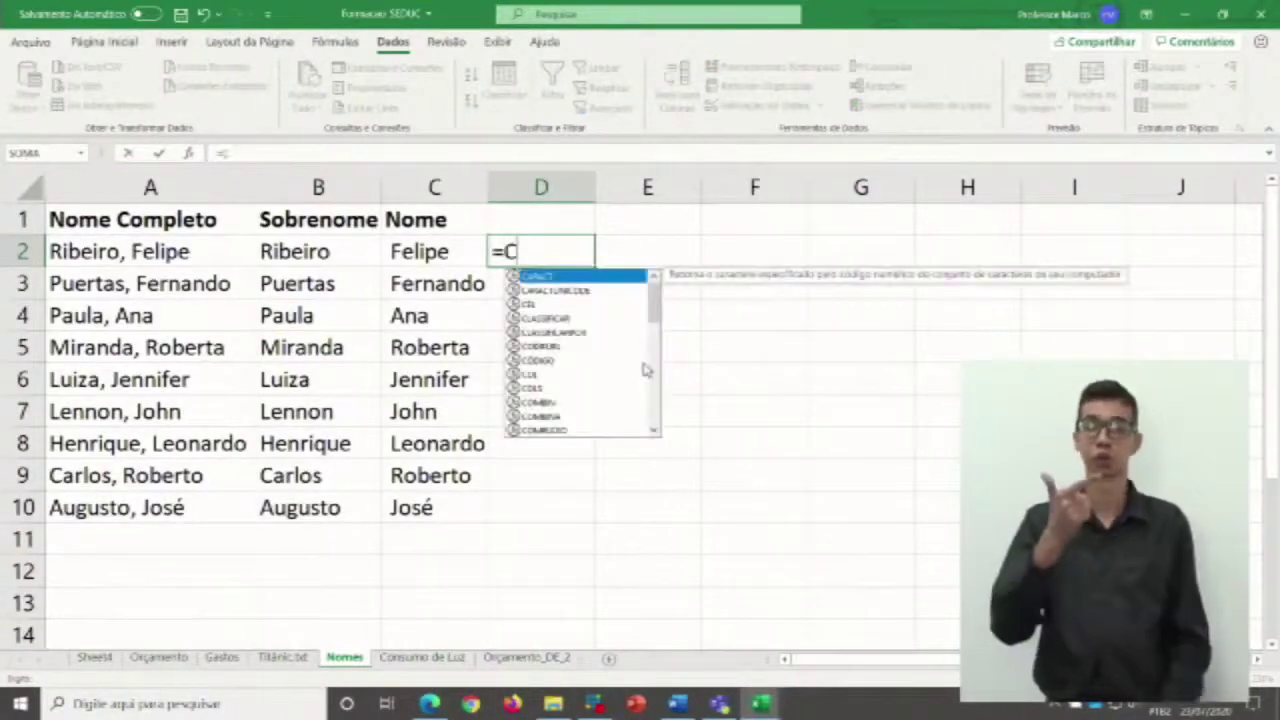
text(ONC)
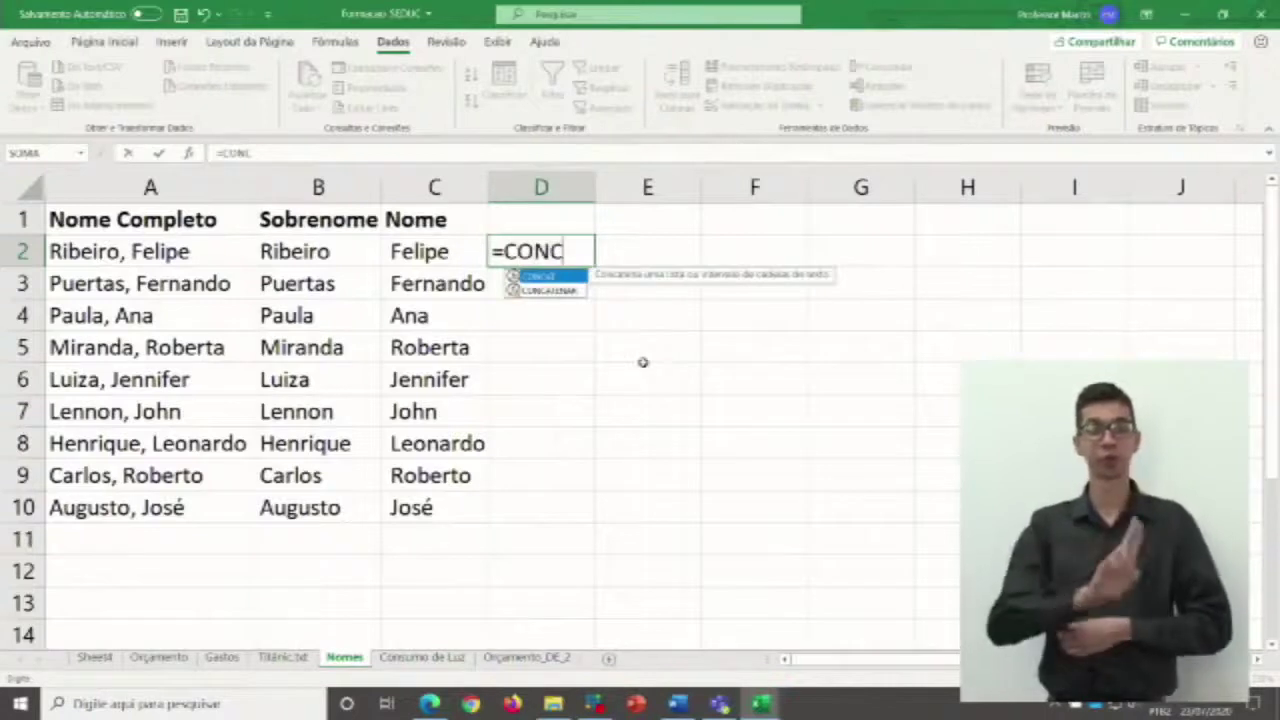
text(AT)
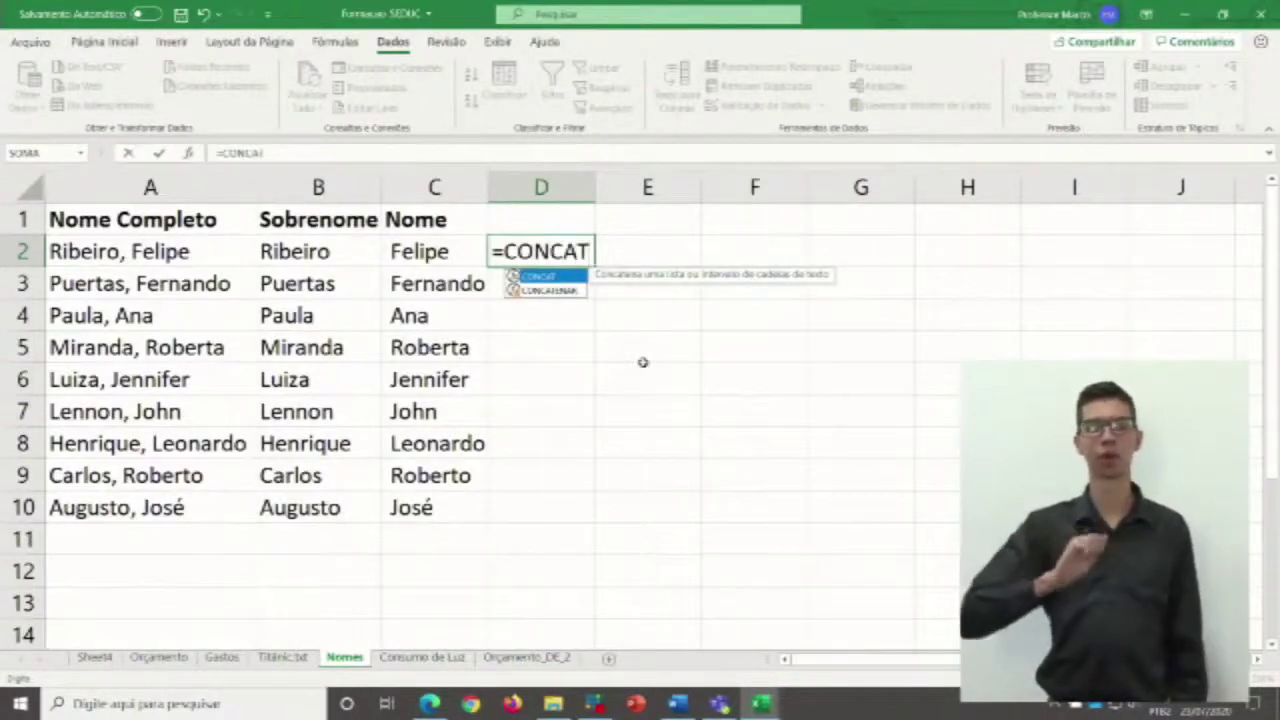
text(()
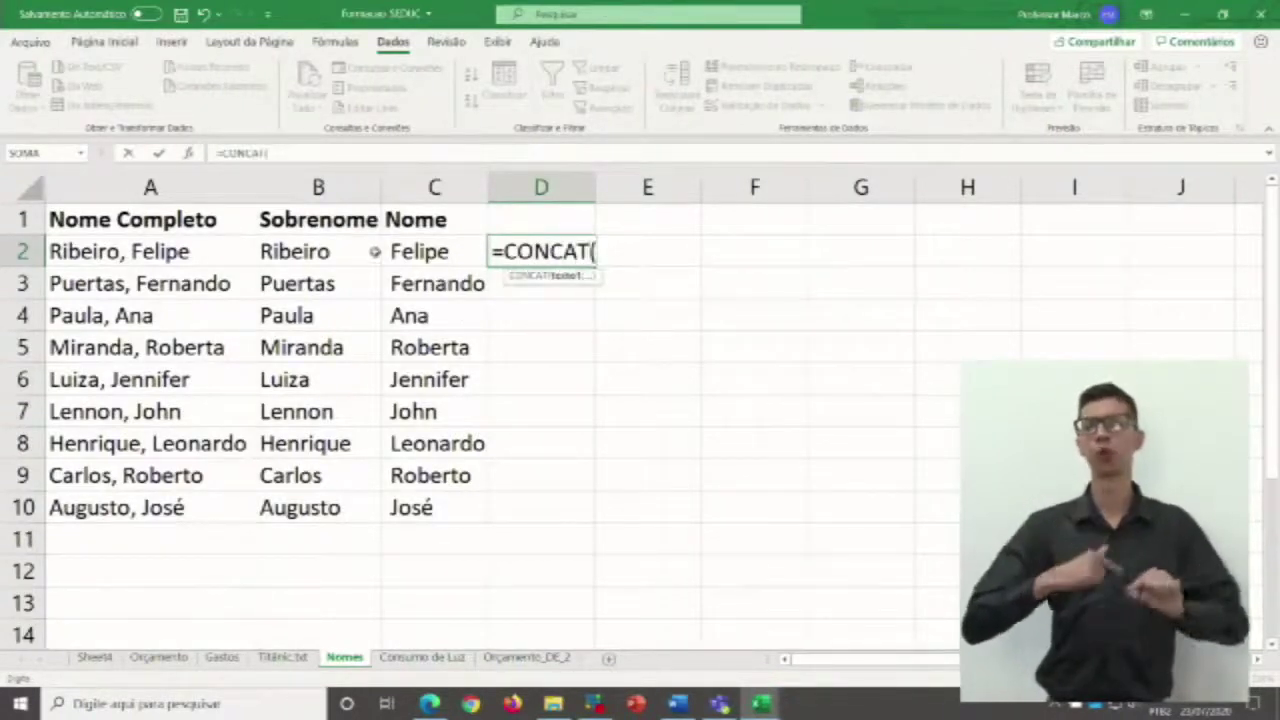
click(361, 253)
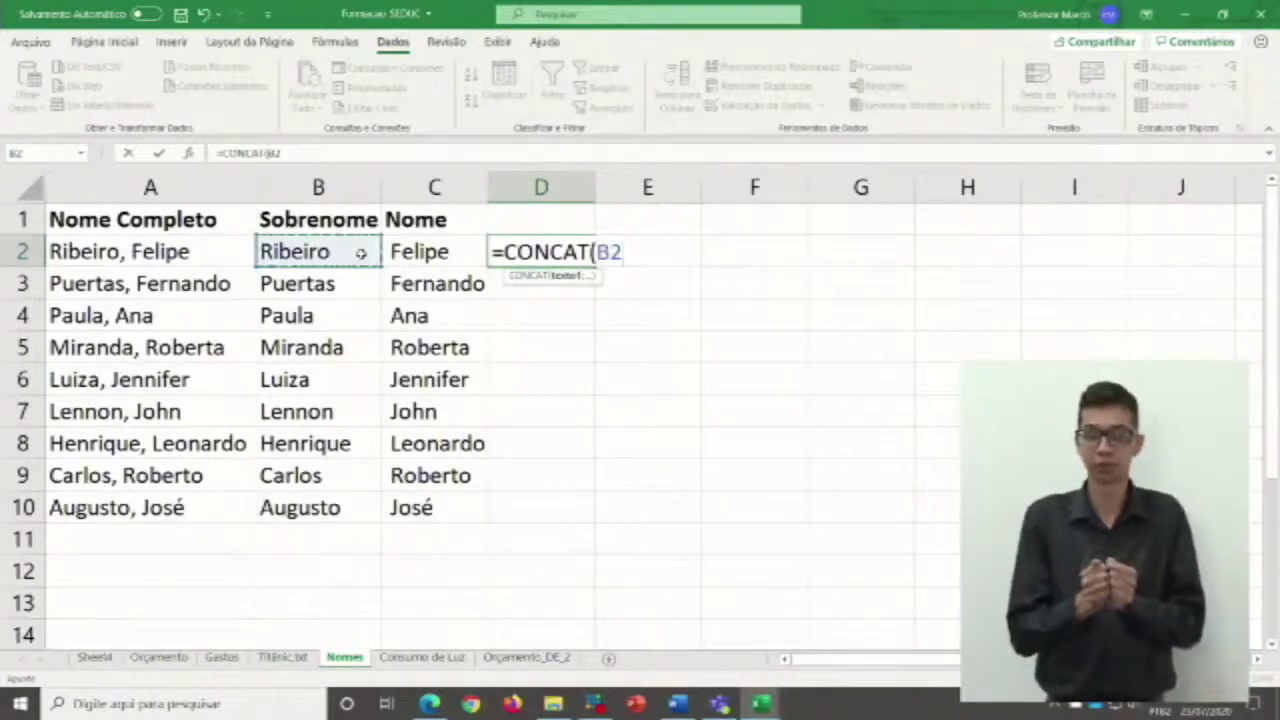
text(;)
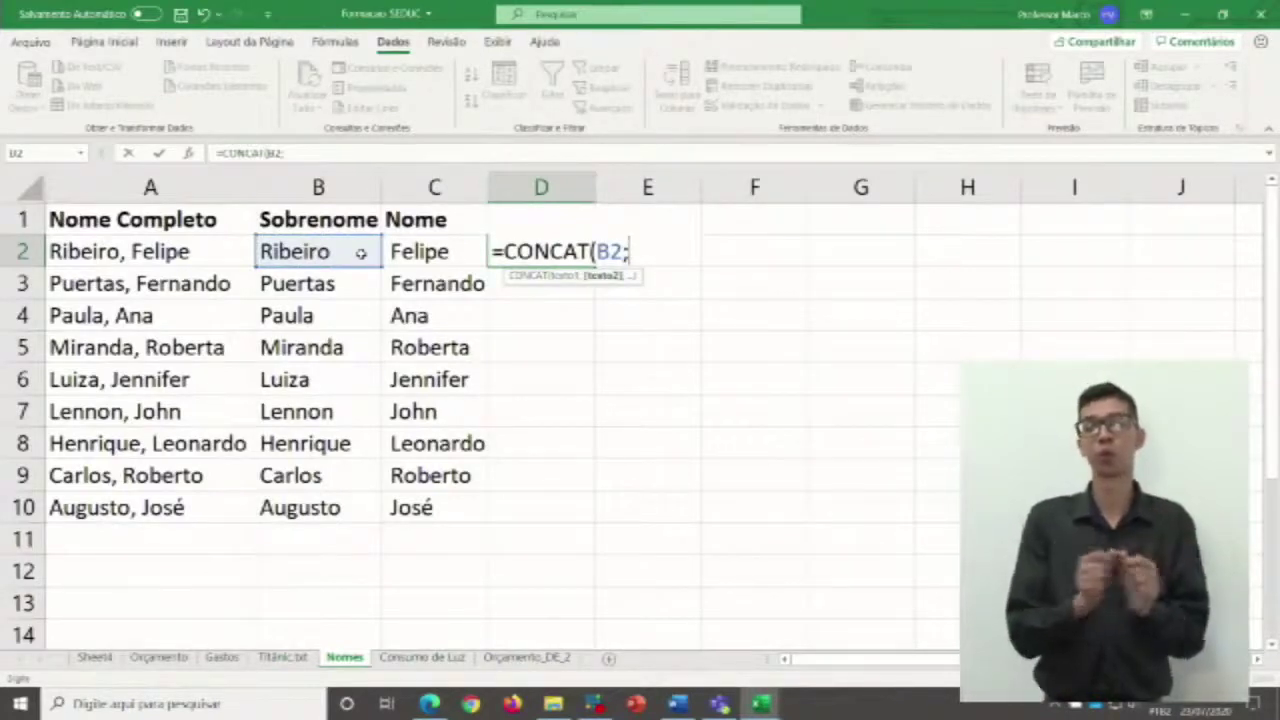
text(")
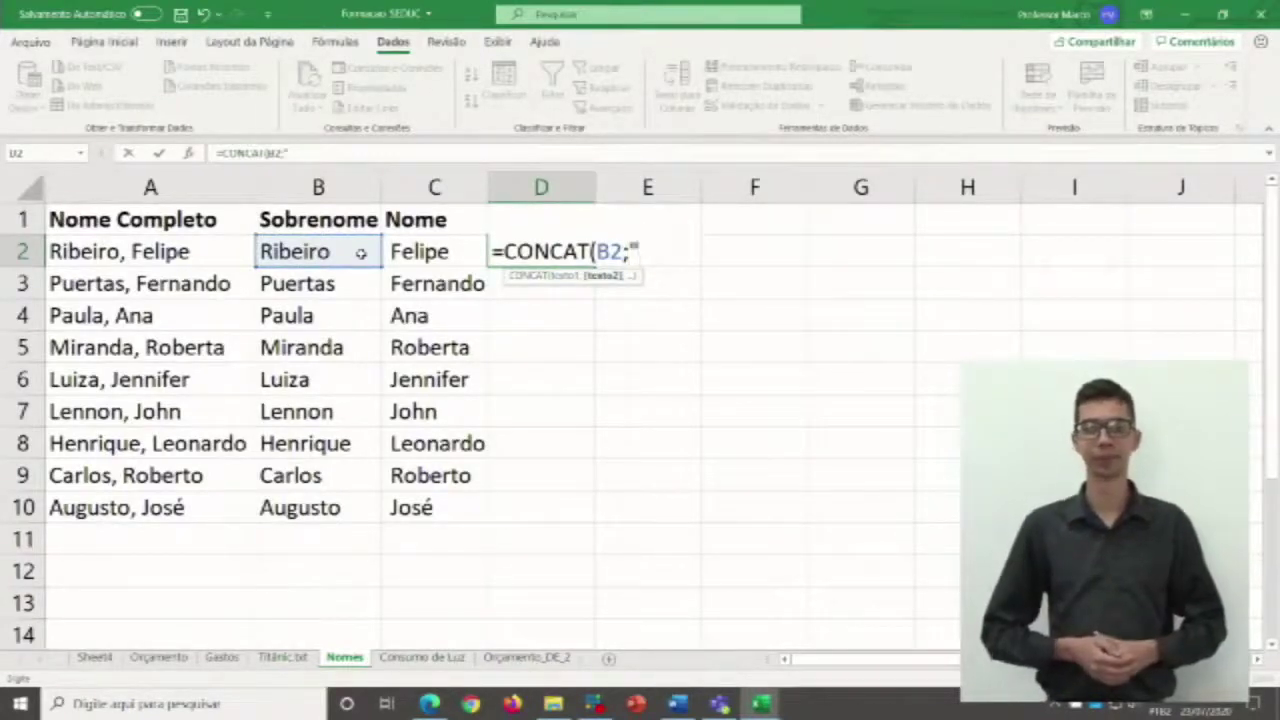
text( ")
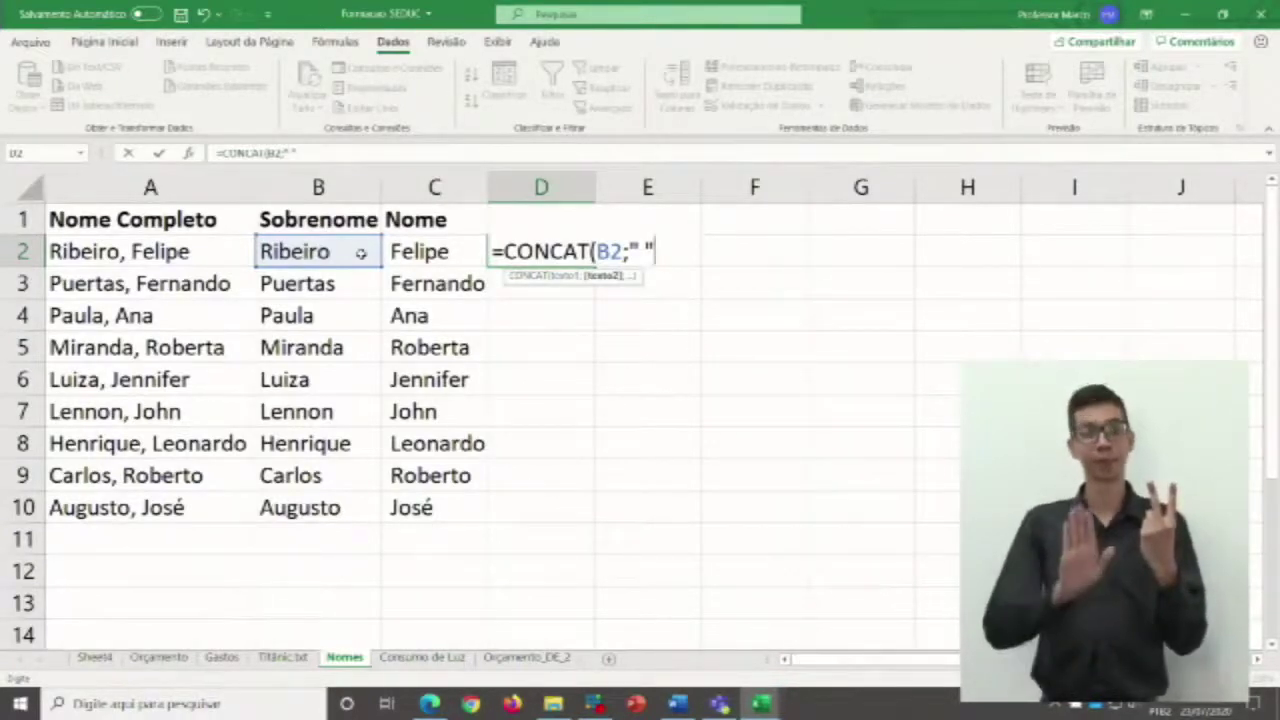
text(;)
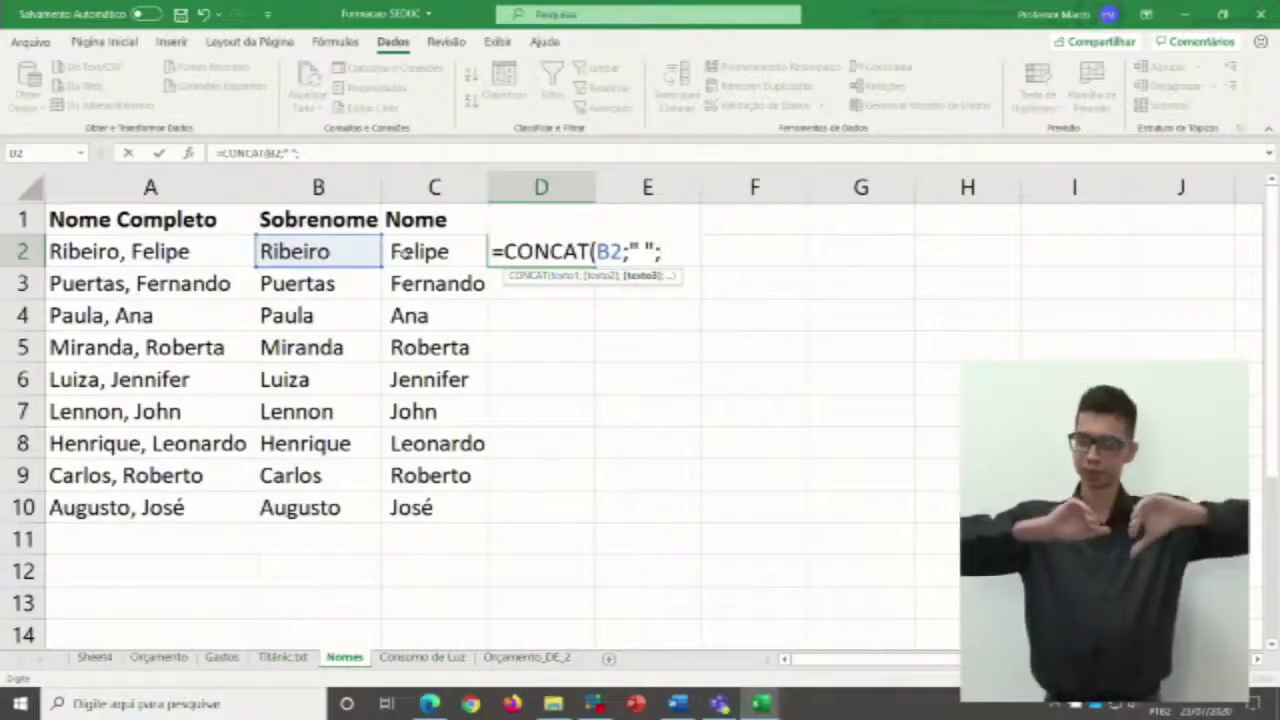
click(402, 253)
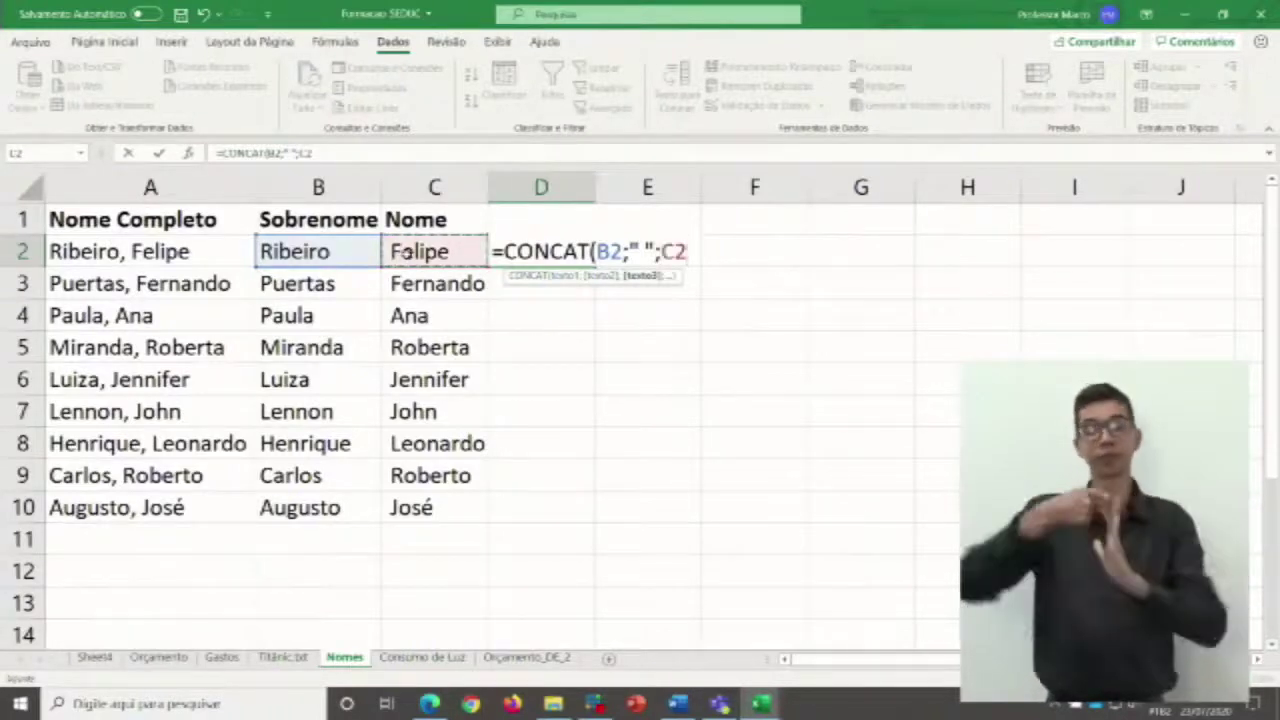
text())
key(Return)
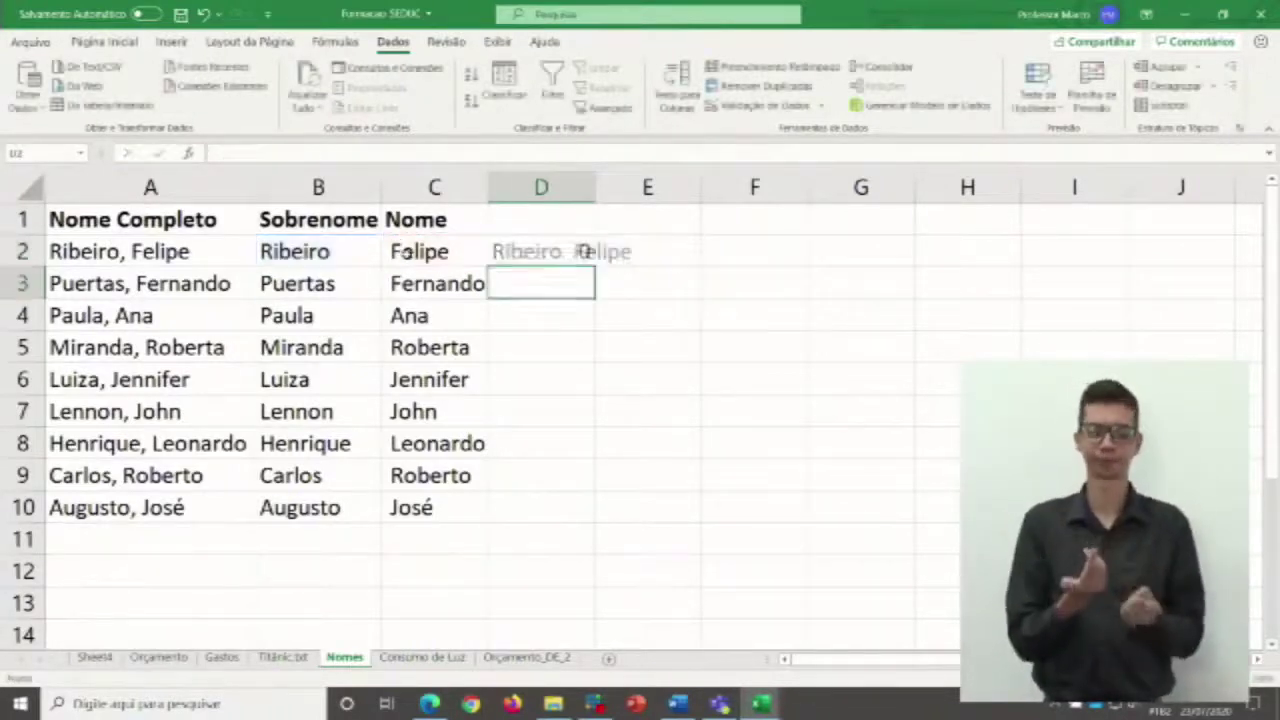
click(574, 252)
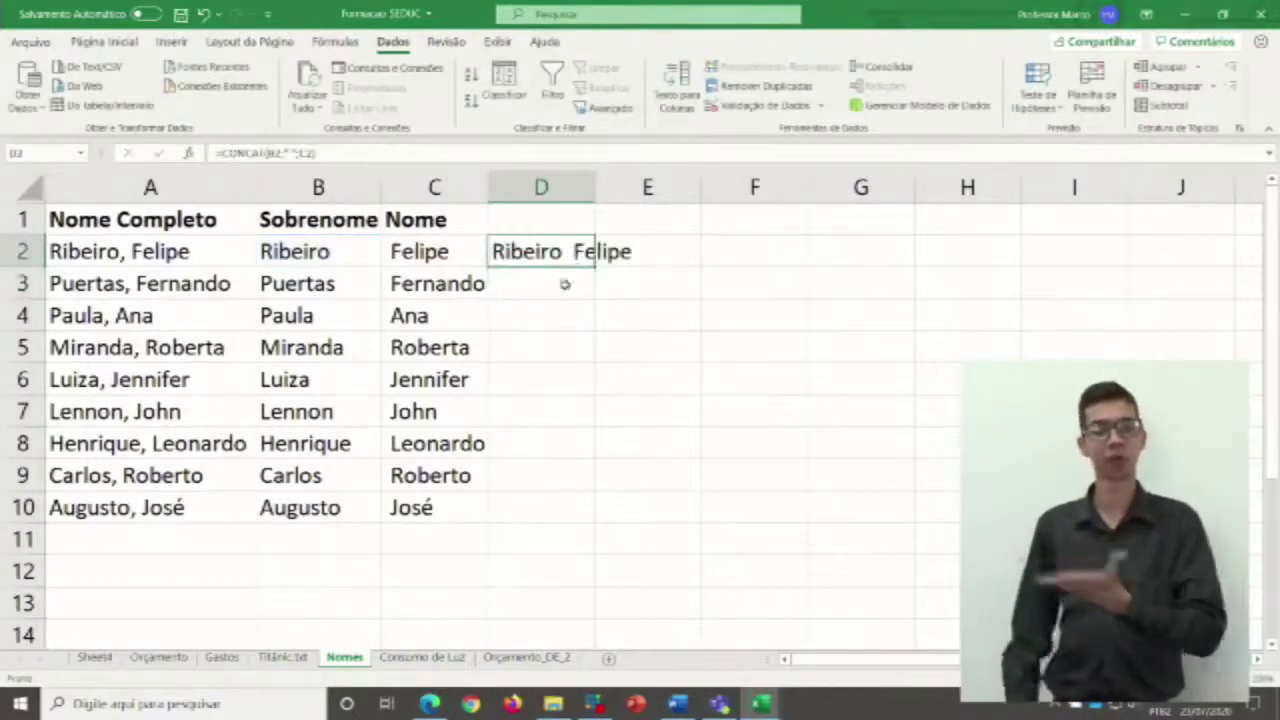
click(550, 272)
click(552, 258)
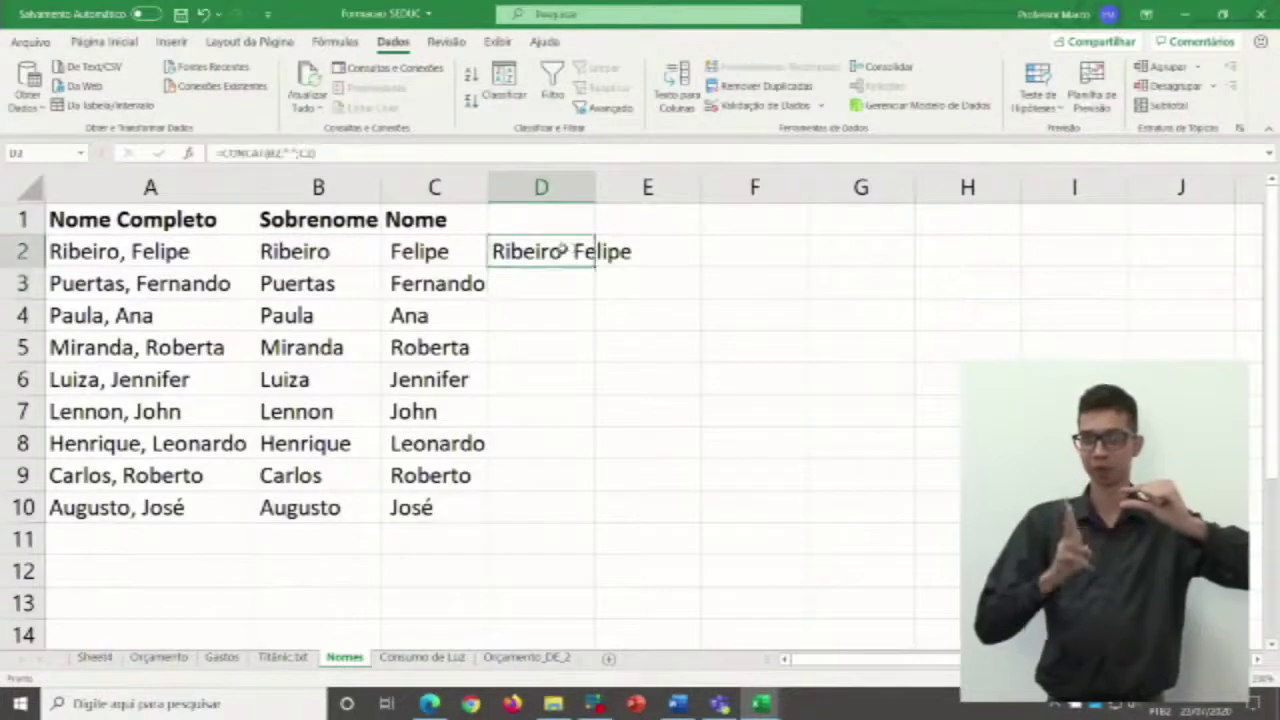
Fill the D2 CONCAT formula down to D10 and auto-fit column D to the joined names.
drag(594, 267, 594, 520)
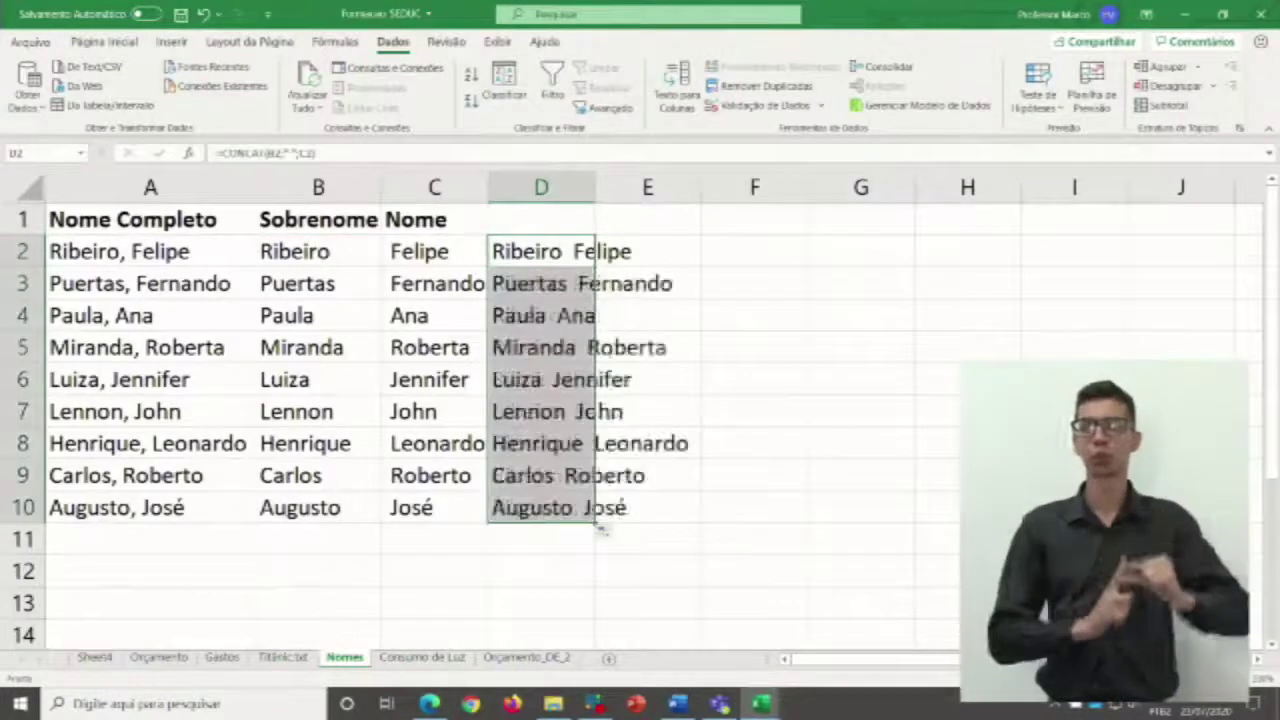
double_click(595, 185)
click(757, 371)
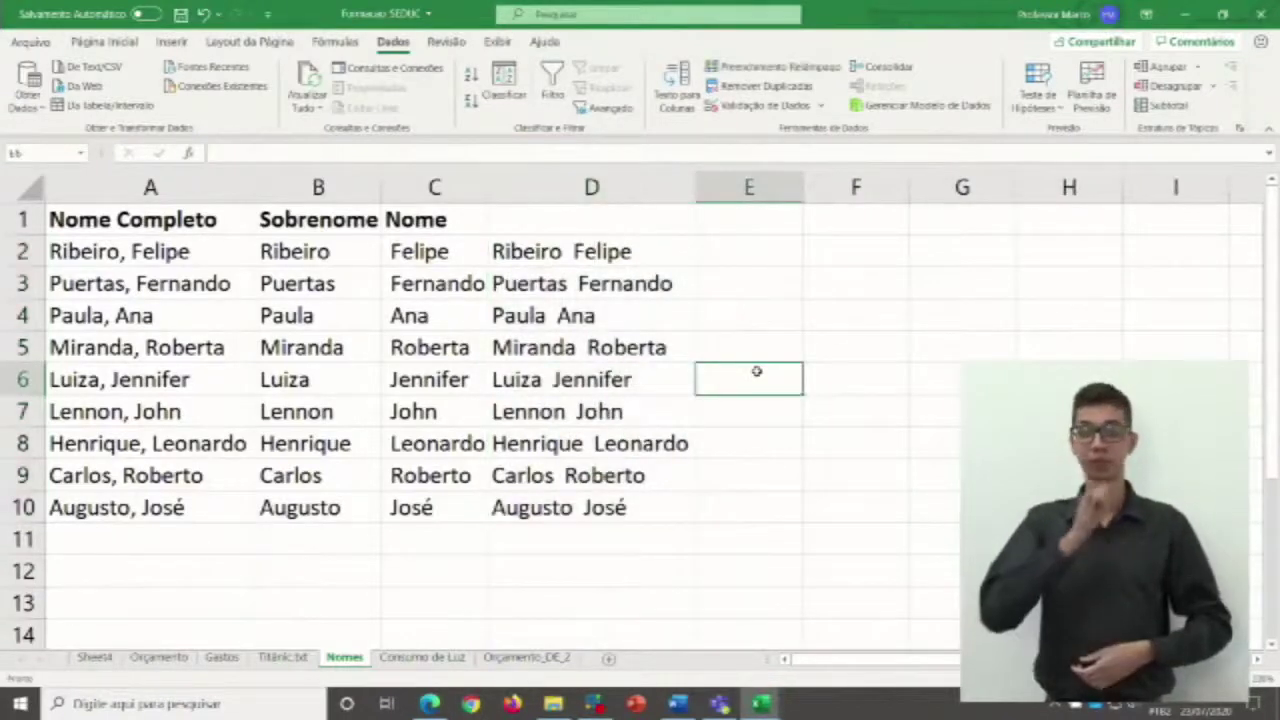
Enter =CONCAT(C2;" ";B2) in E2 to join the first name and surname with a space between them.
click(758, 251)
text(=)
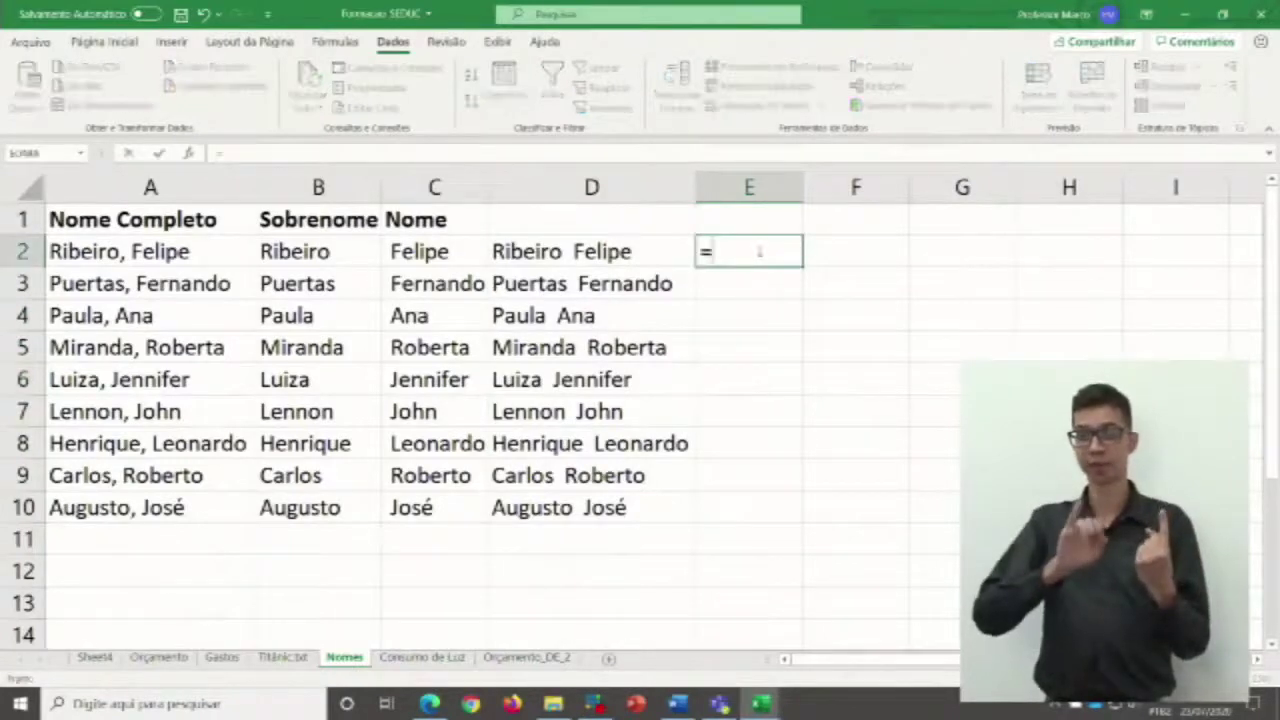
text(C)
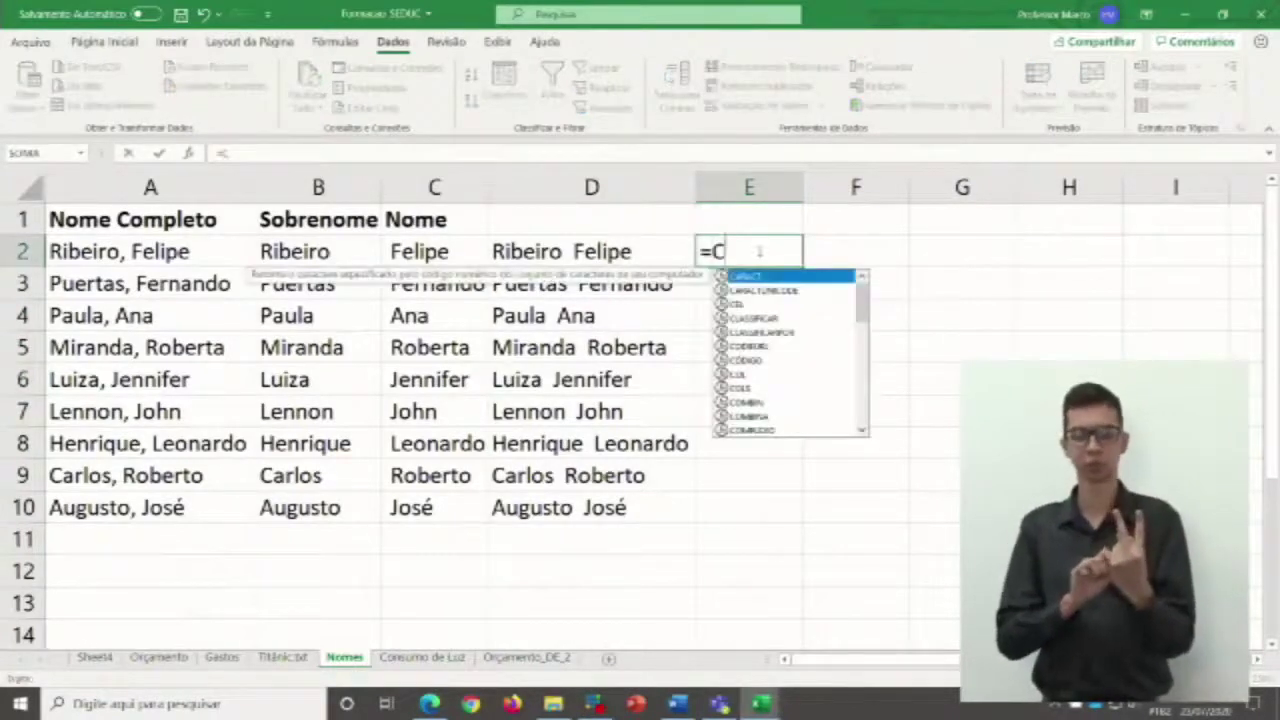
text(ONCAT)
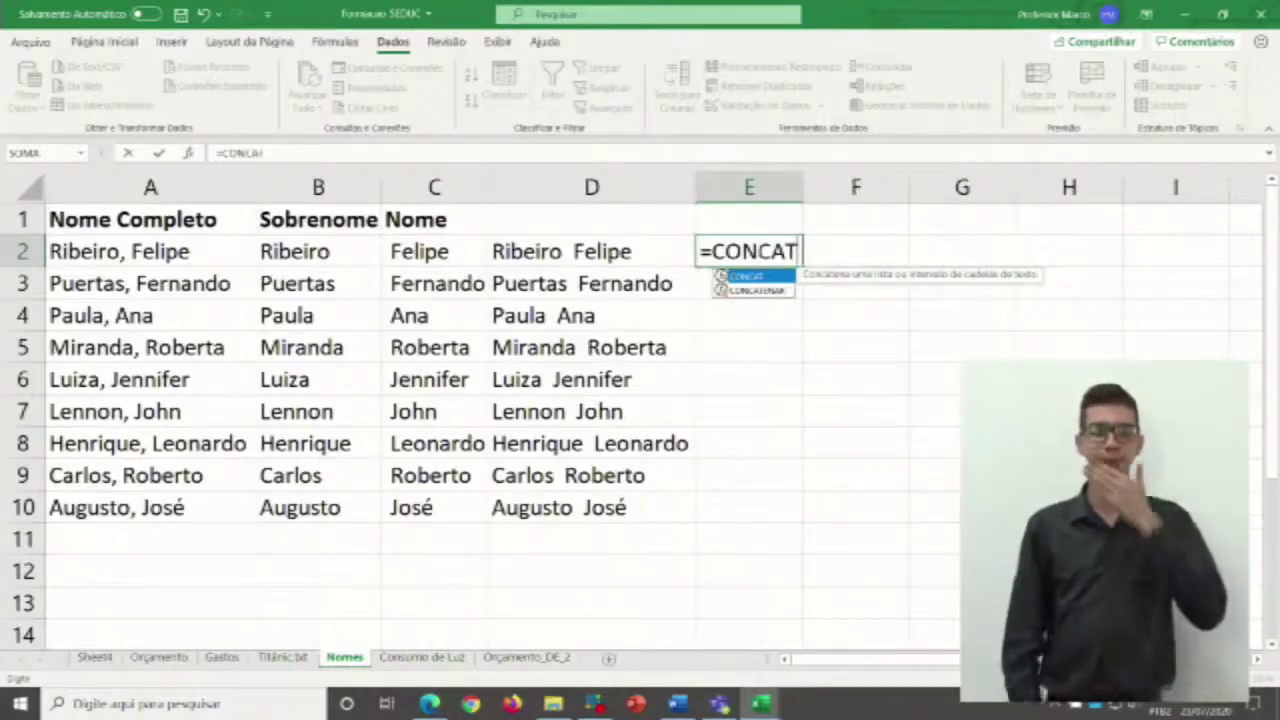
text(()
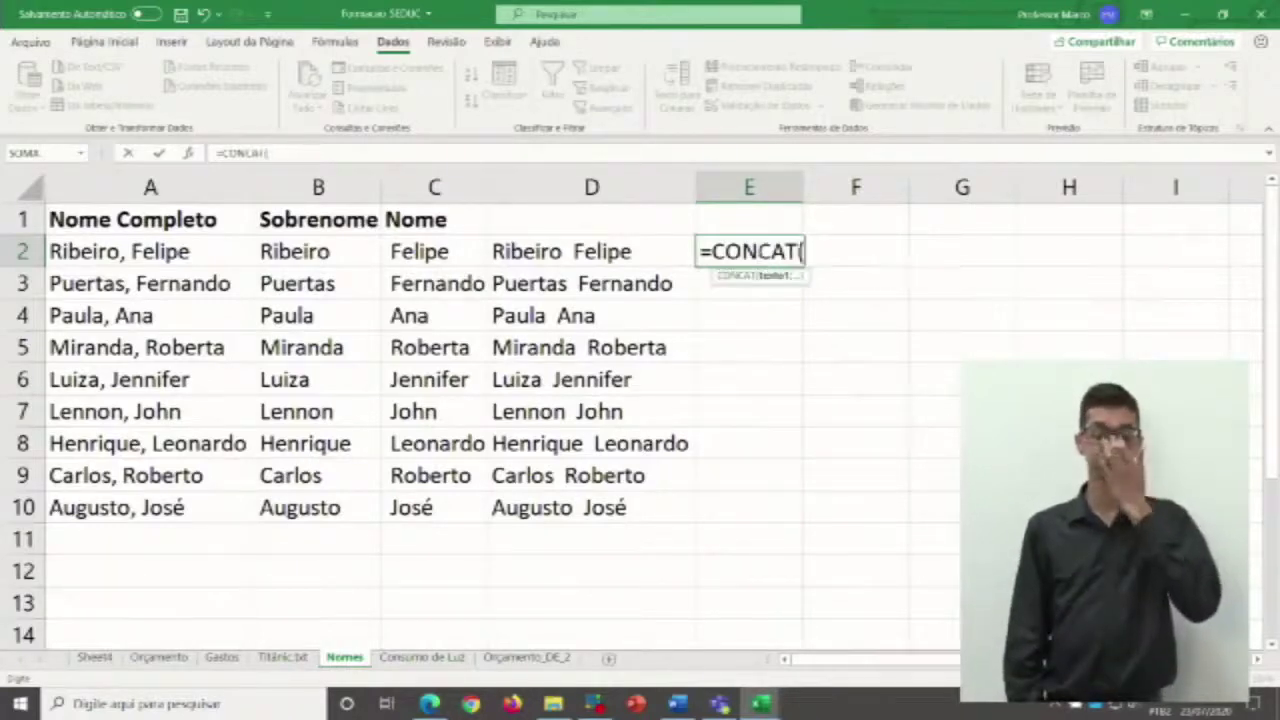
click(433, 250)
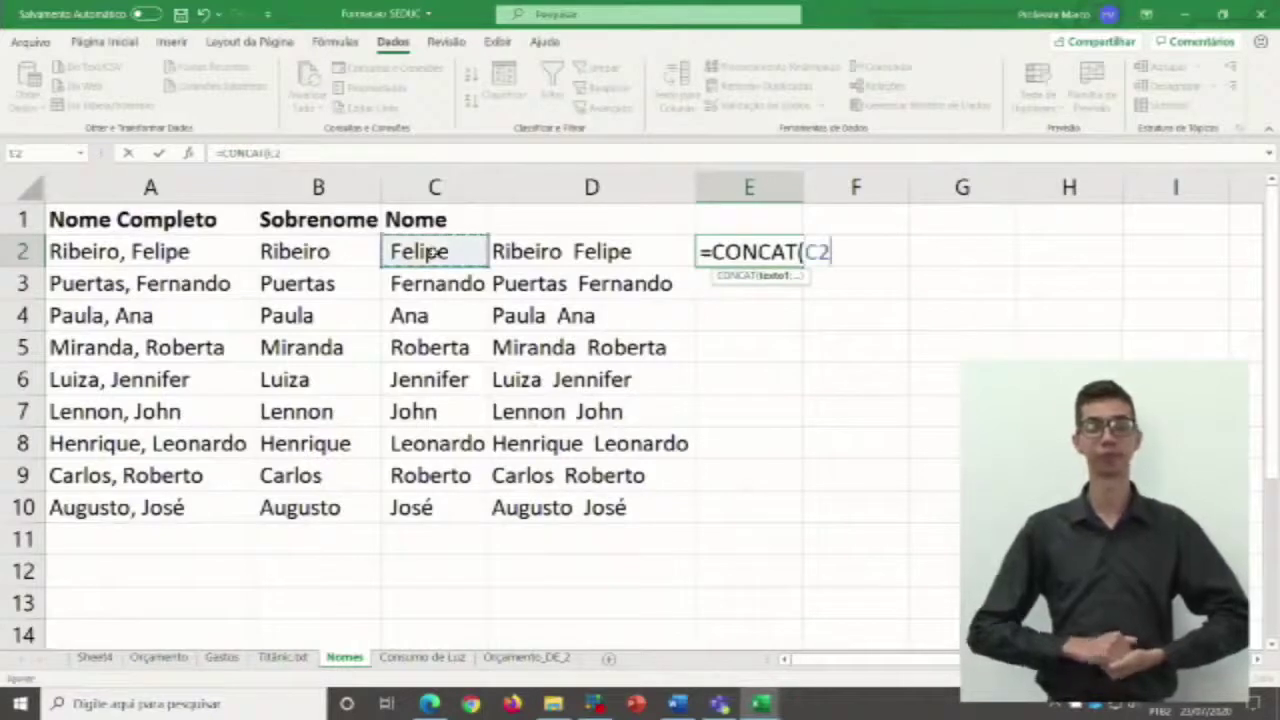
text(;)
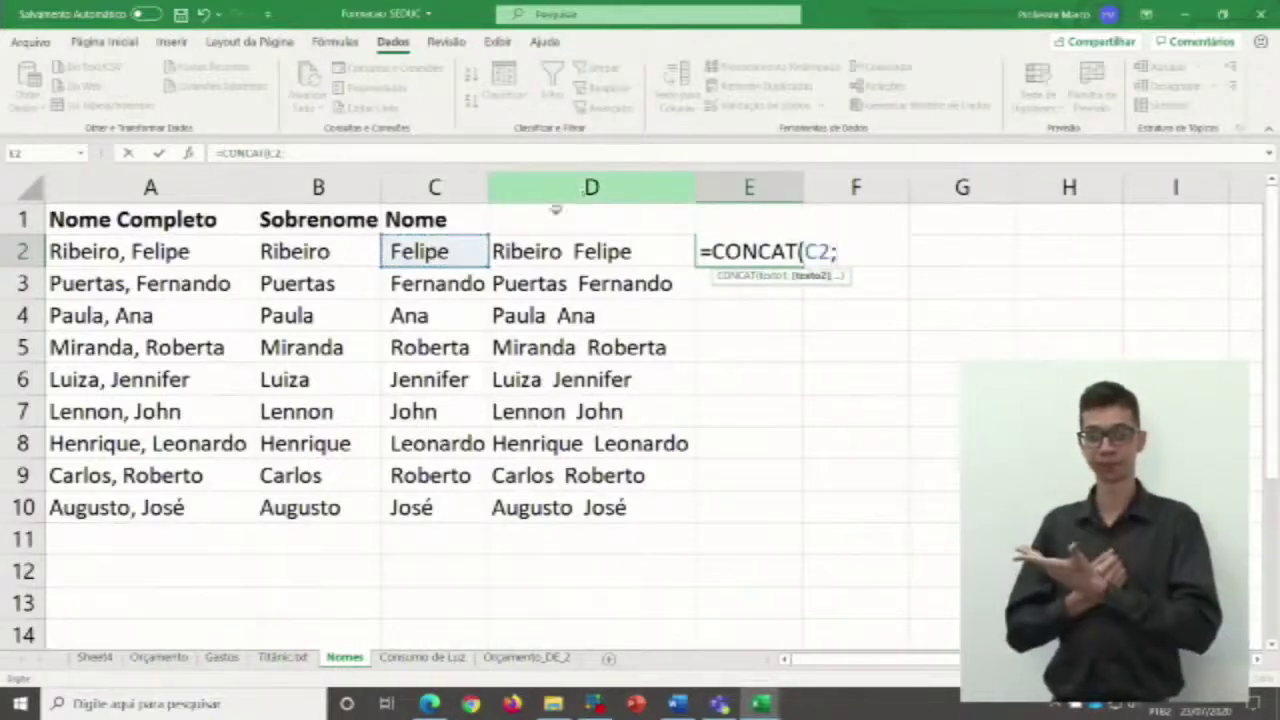
click(298, 251)
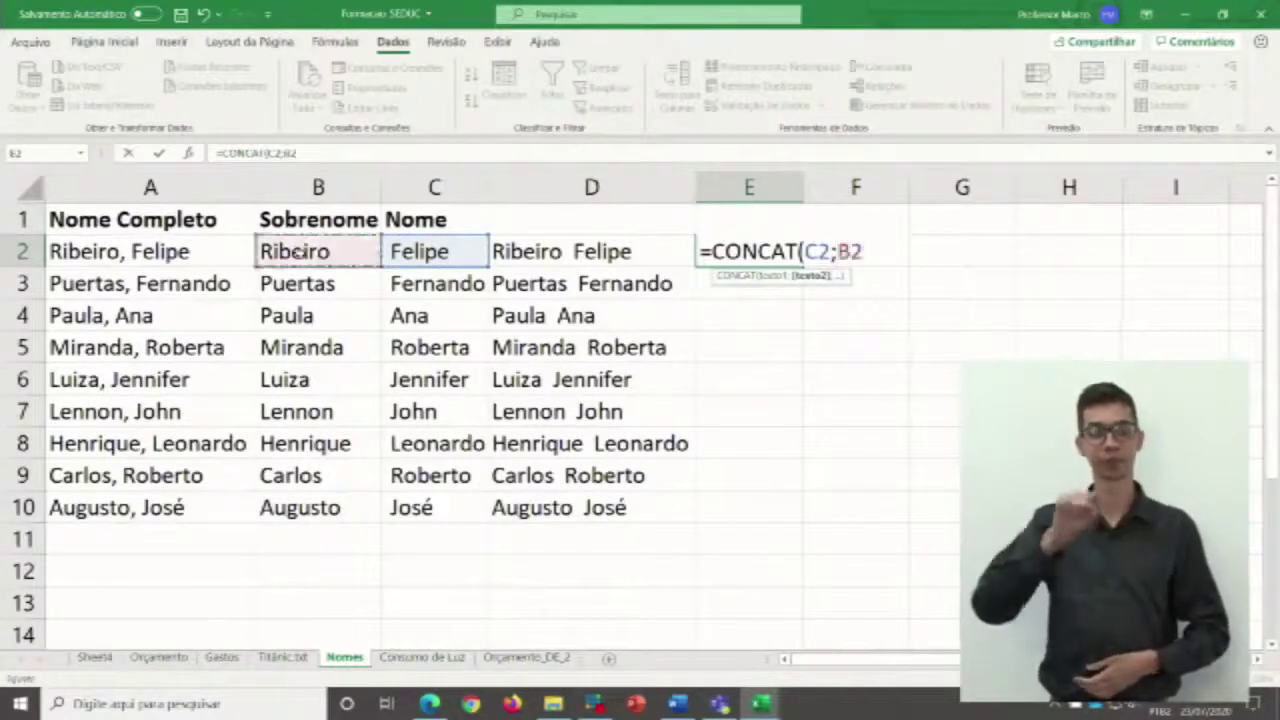
key(BackSpace)
key(BackSpace)
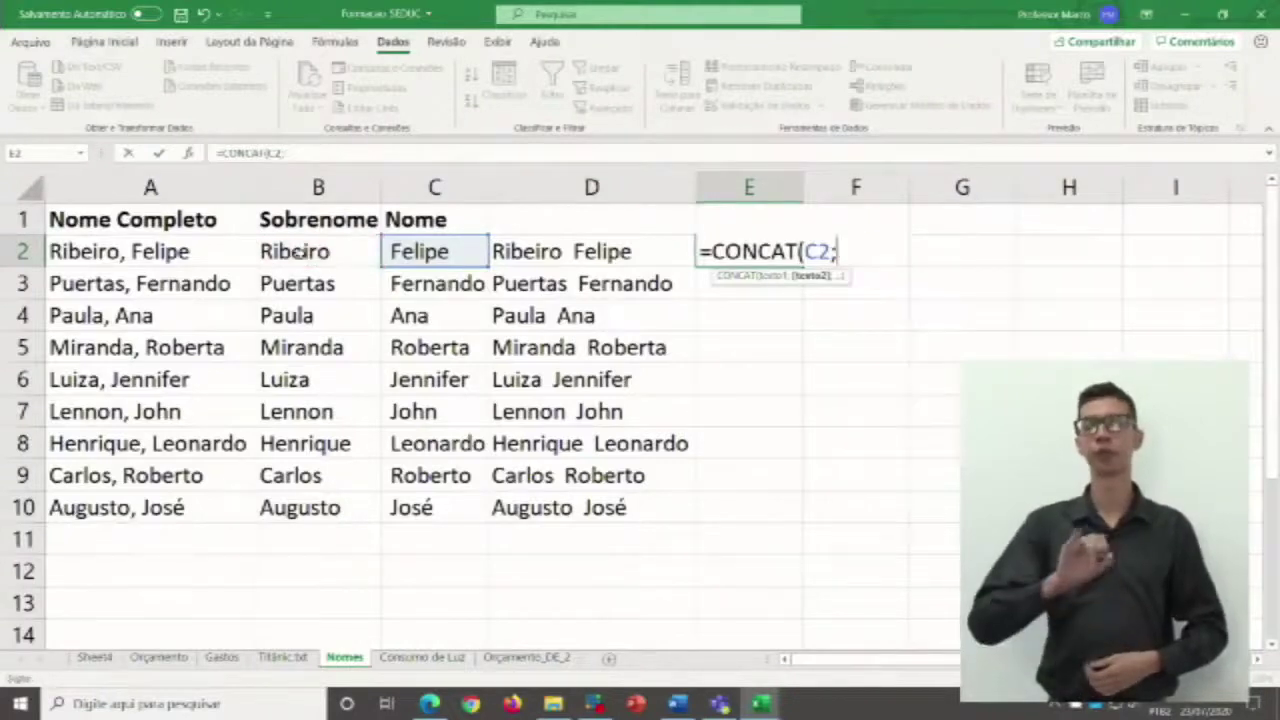
text(")
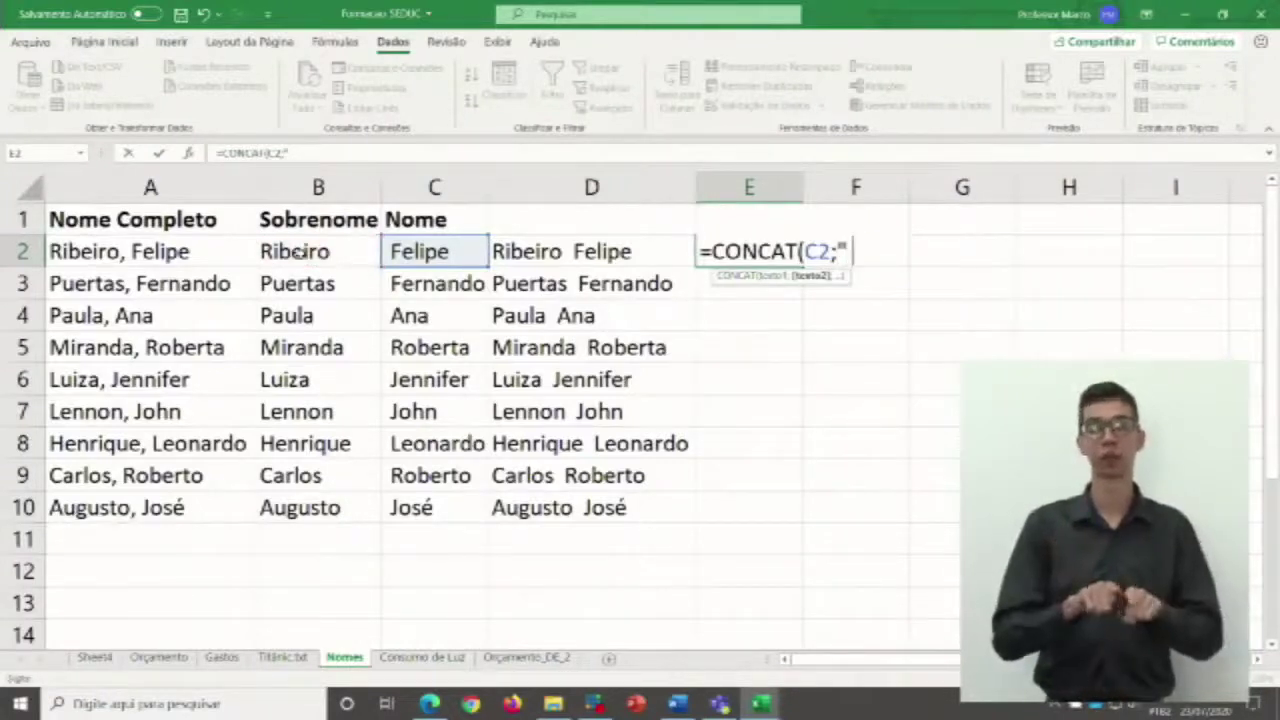
text( ";)
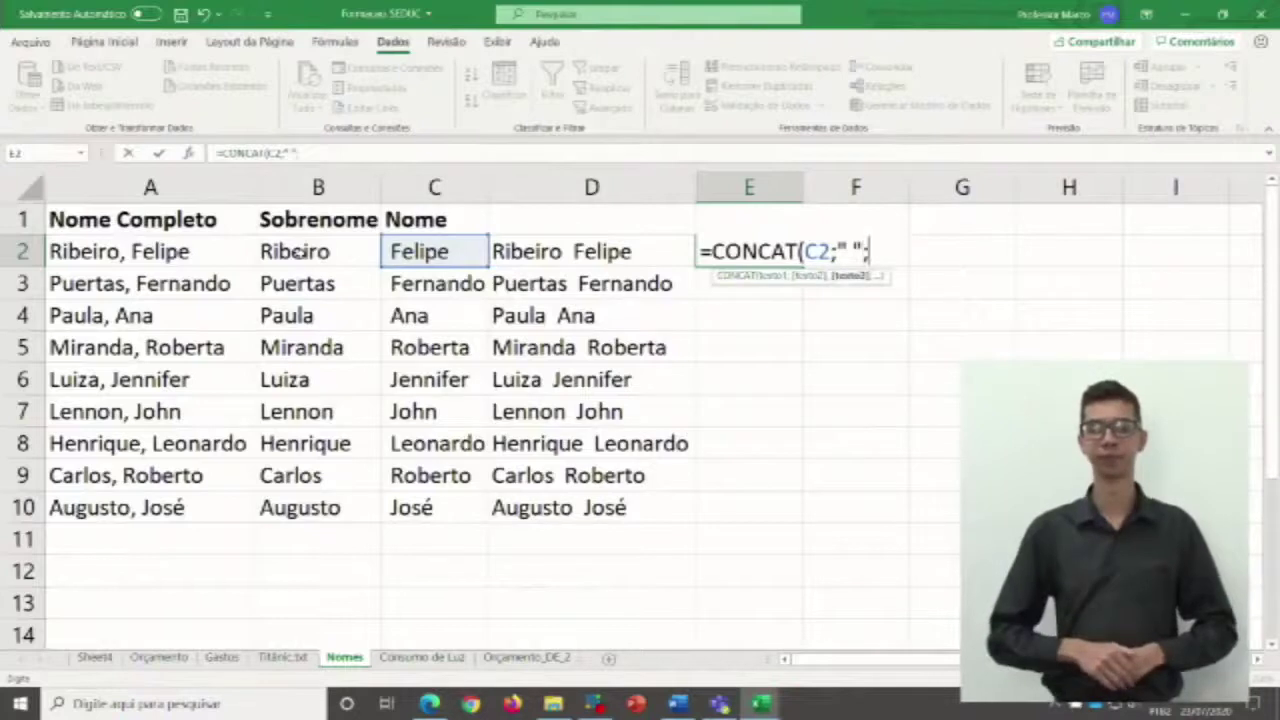
click(298, 254)
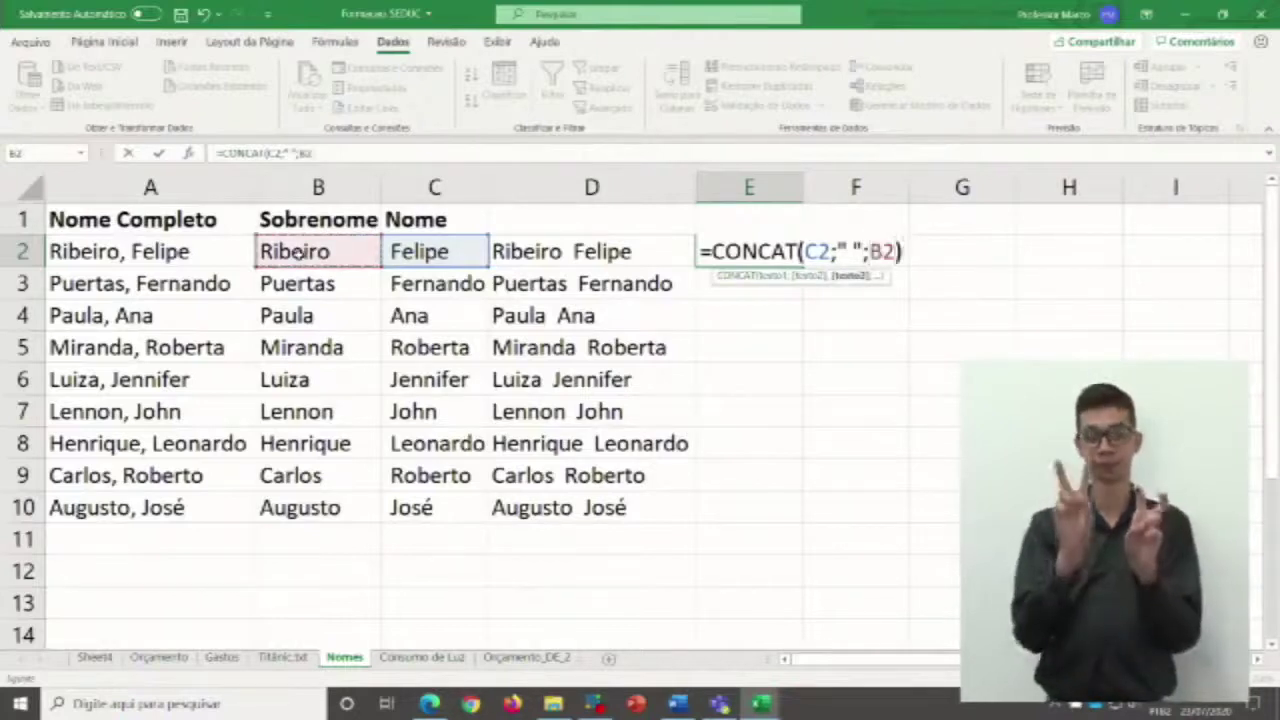
text())
key(Return)
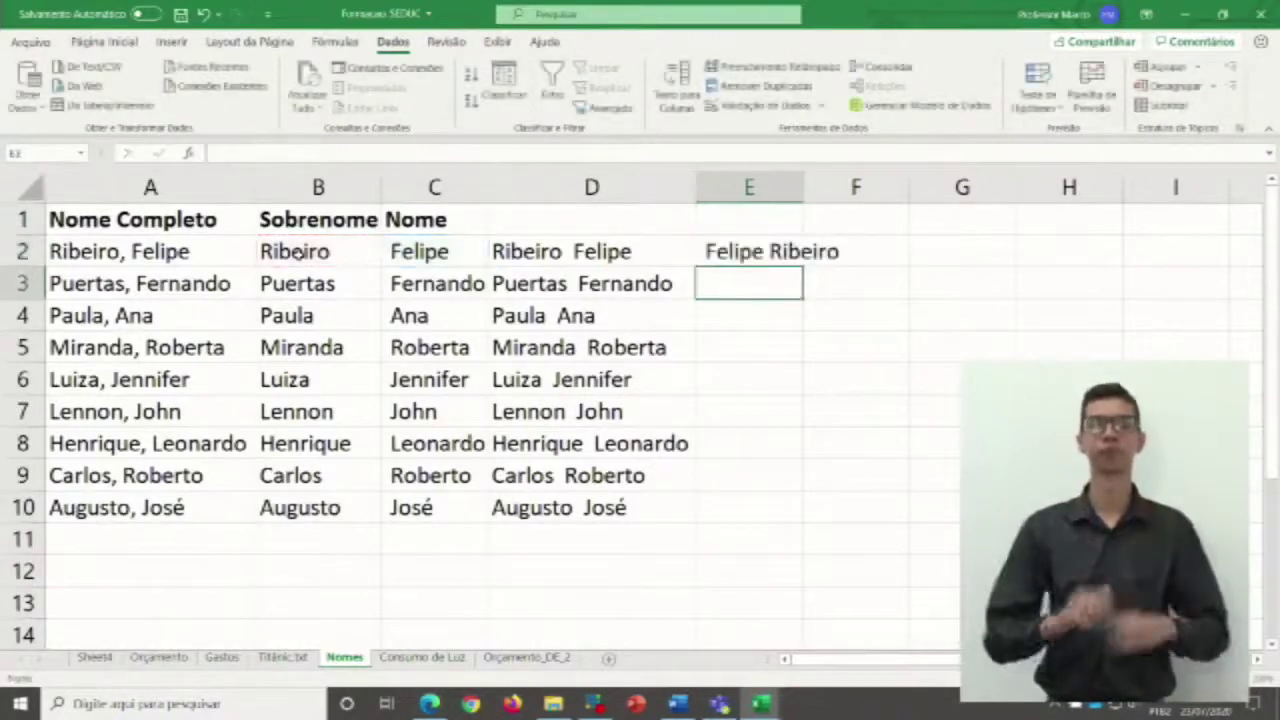
Fill the E2 CONCAT formula down through E10 for the remaining names.
click(798, 252)
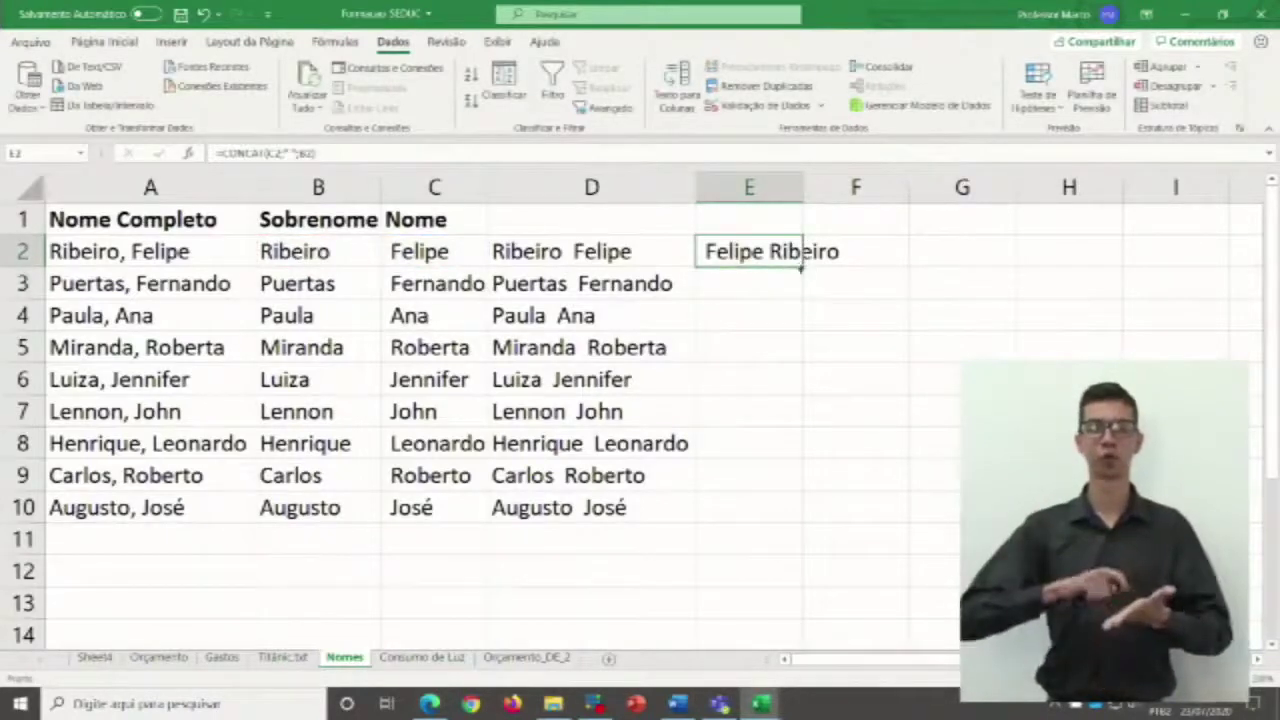
double_click(801, 266)
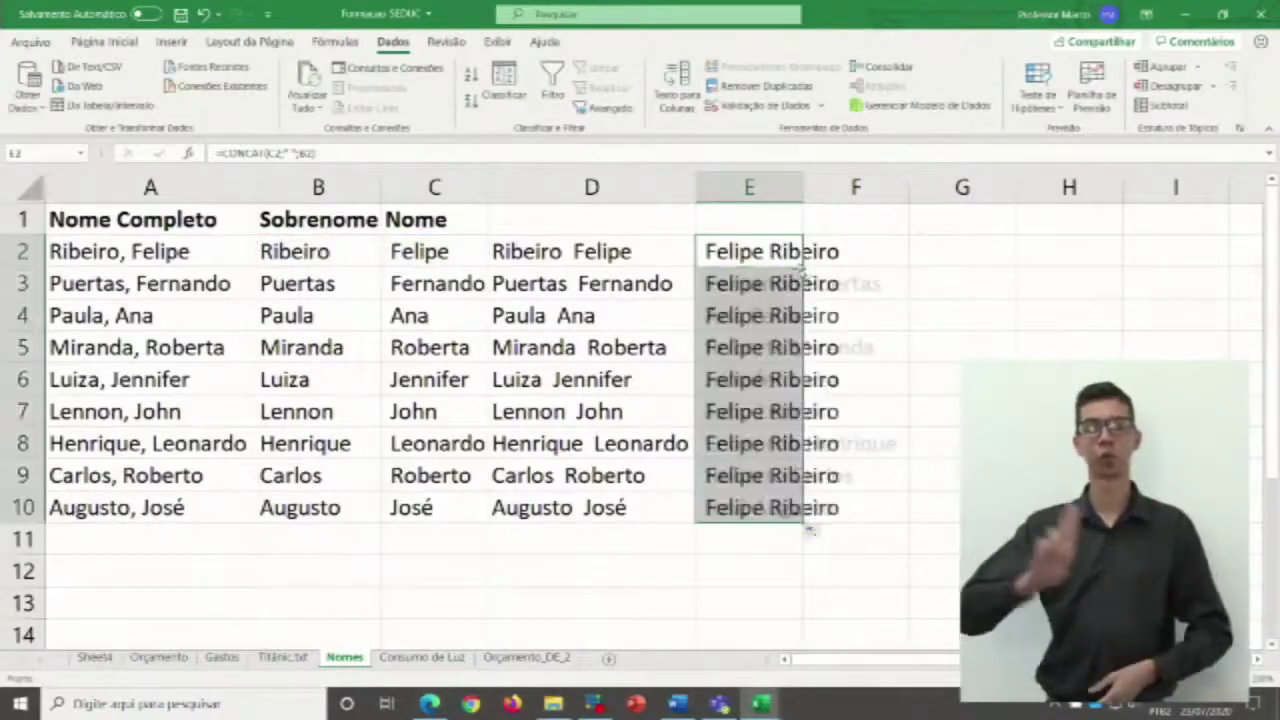
click(952, 401)
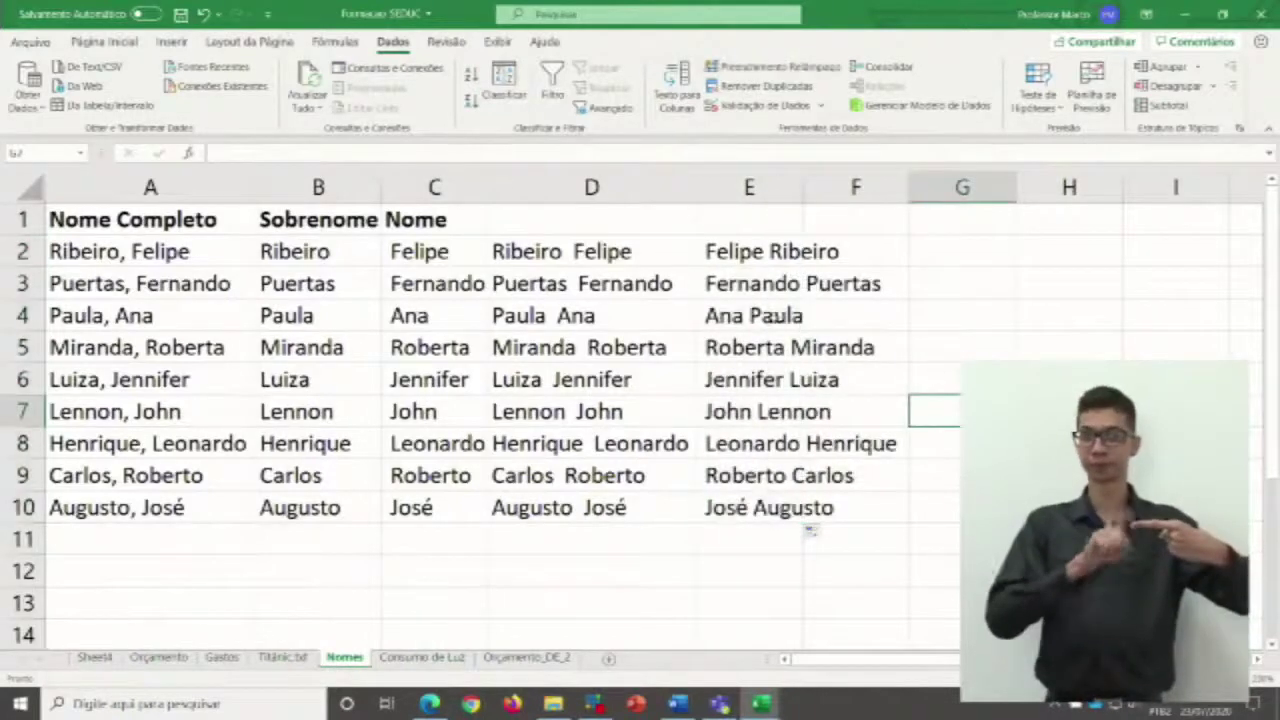